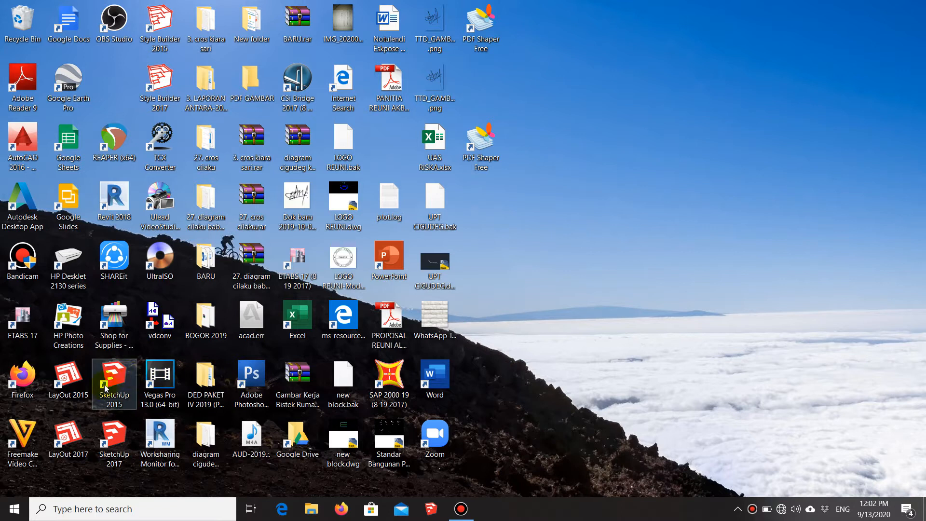
- Launch SketchUp 2015 and start a new model with the Simple Template - Meters
left_click(116, 386)
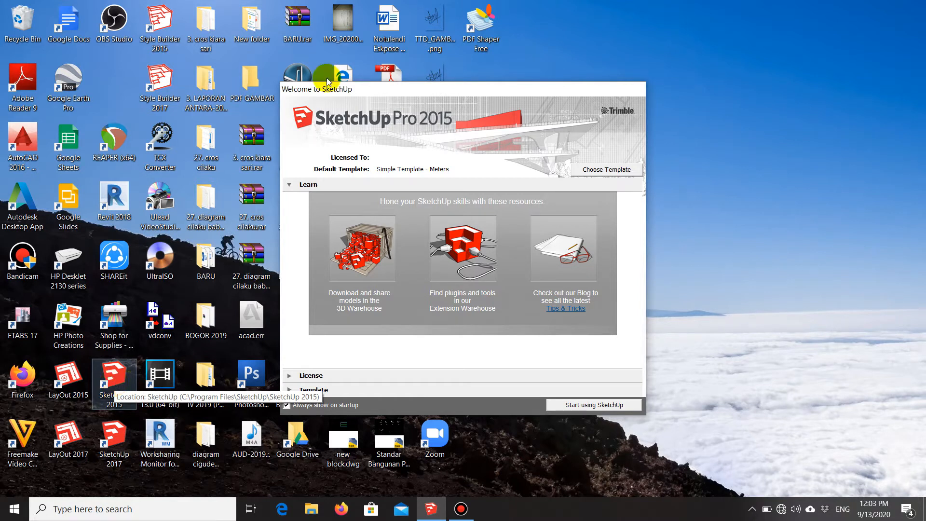
left_click(602, 171)
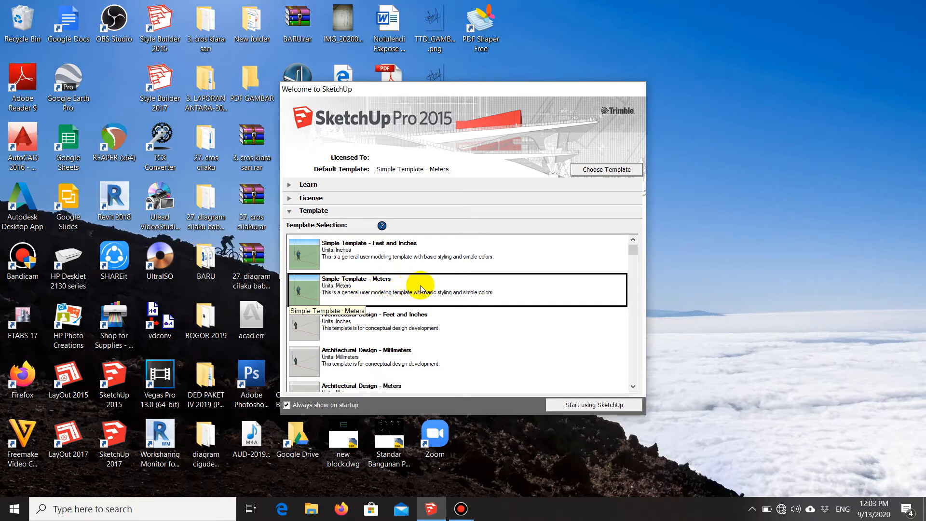
left_click(585, 406)
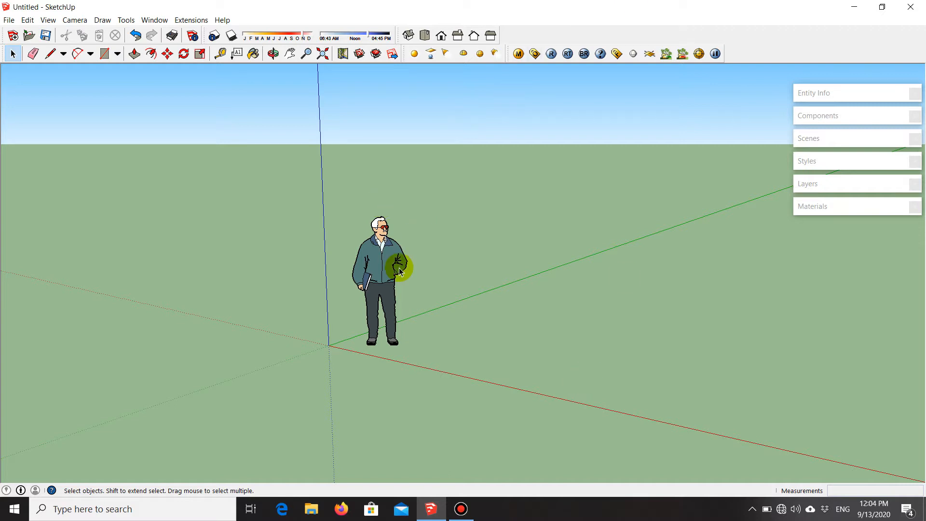
- Erase the default standing man component beside the origin
left_click(374, 259)
middle_click_drag(374, 258, 320, 316)
right_click(369, 254)
left_click(539, 197)
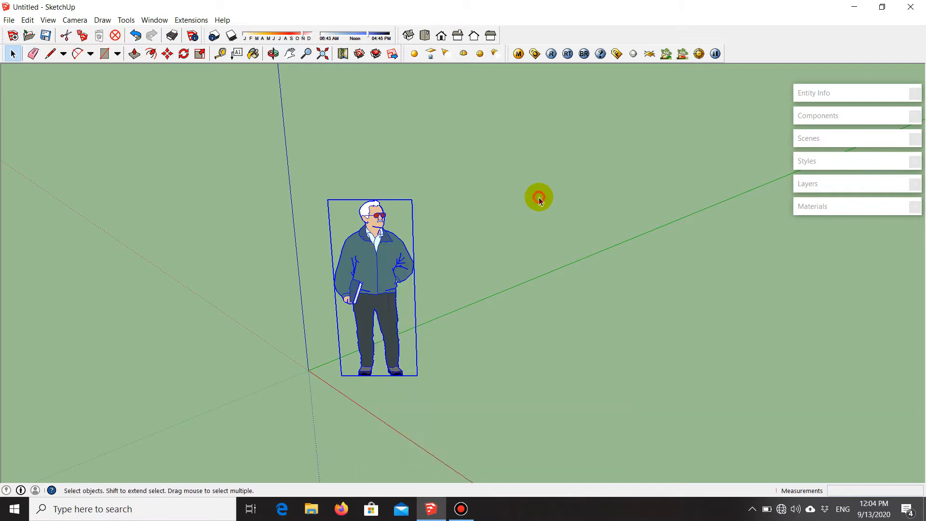
left_click(379, 269)
right_click(381, 268)
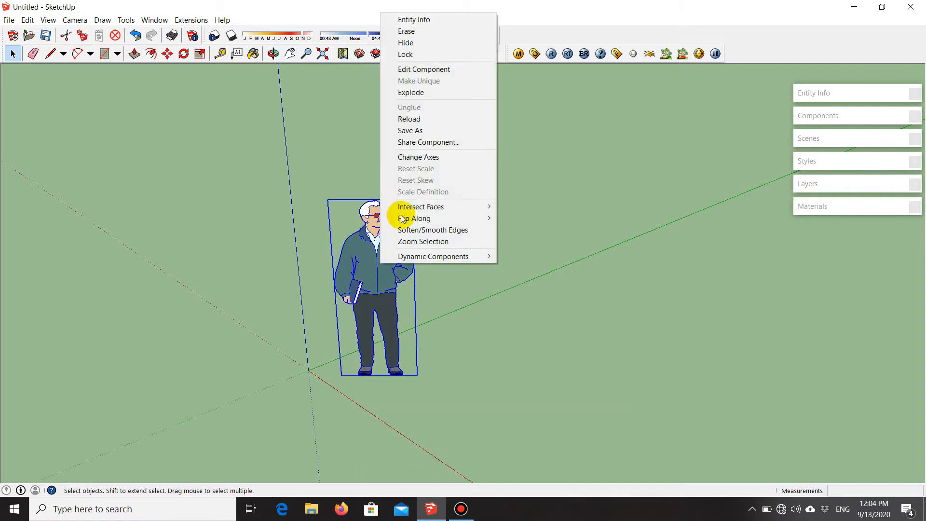
left_click(450, 31)
mouse_move(319, 159)
middle_mouse_down()
mouse_move(335, 213)
mouse_move(607, 145)
mouse_move(579, 182)
mouse_move(265, 268)
mouse_move(314, 269)
mouse_move(389, 200)
middle_mouse_up()
middle_click_drag(421, 288, 336, 272)
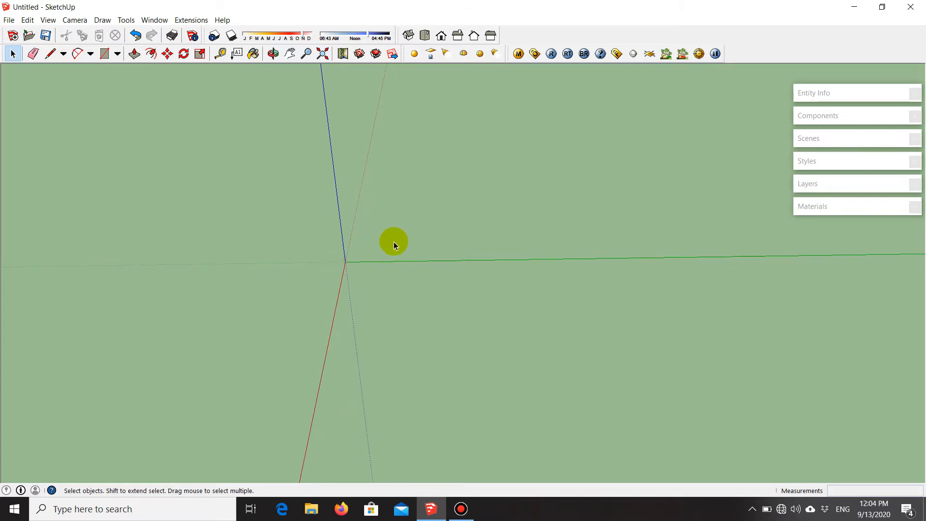
left_click(118, 54)
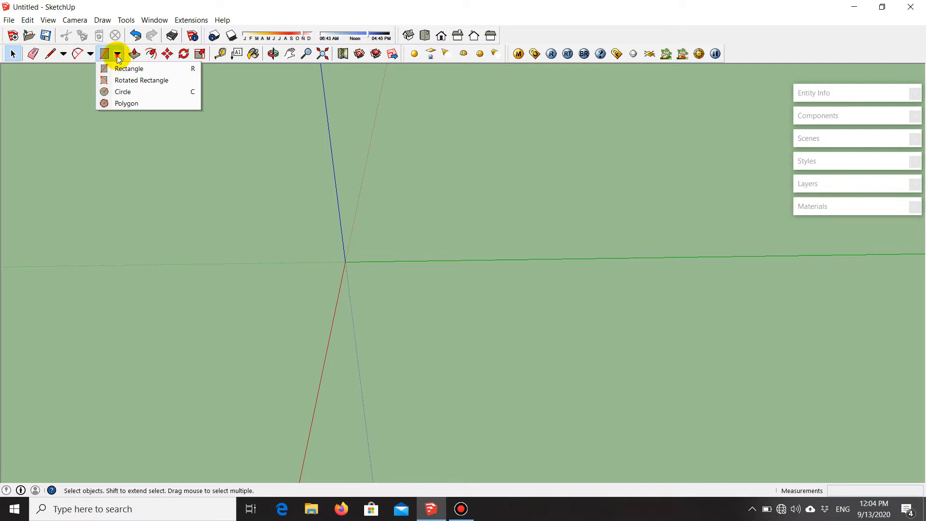
left_click(117, 54)
left_click(118, 54)
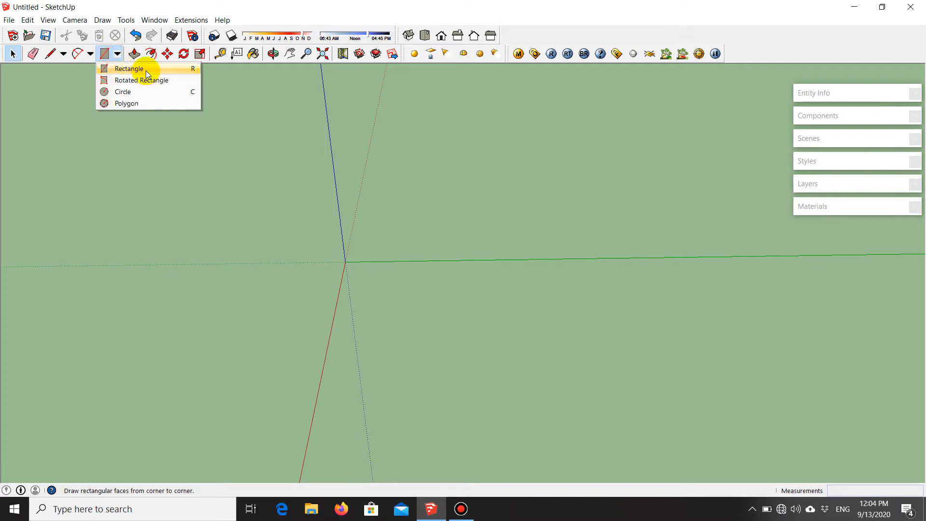
left_click(113, 53)
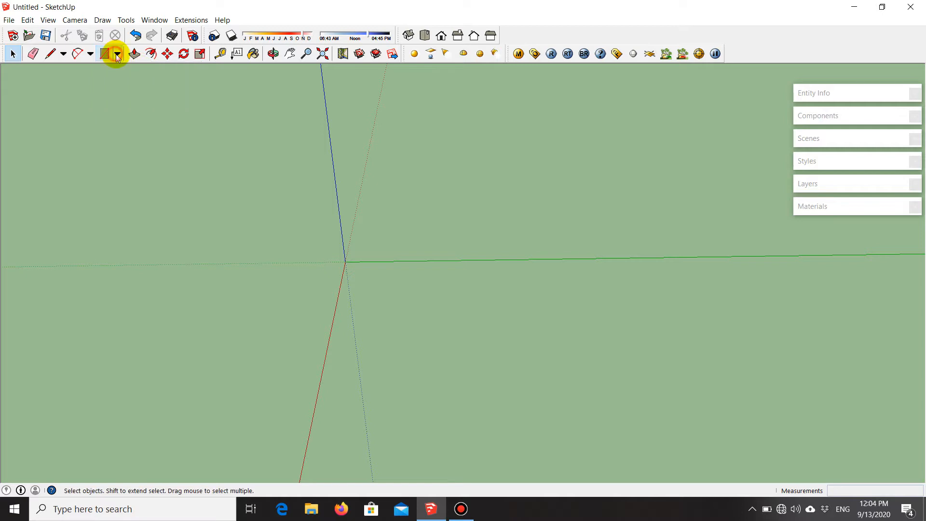
scroll(337, 276, "up", 1)
scroll(337, 276, "up", 1)
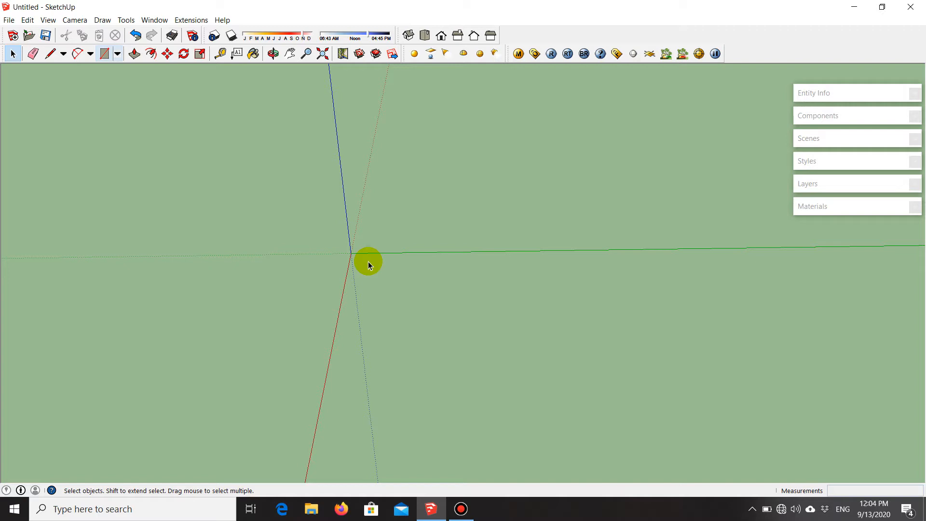
scroll(358, 250, "up", 1)
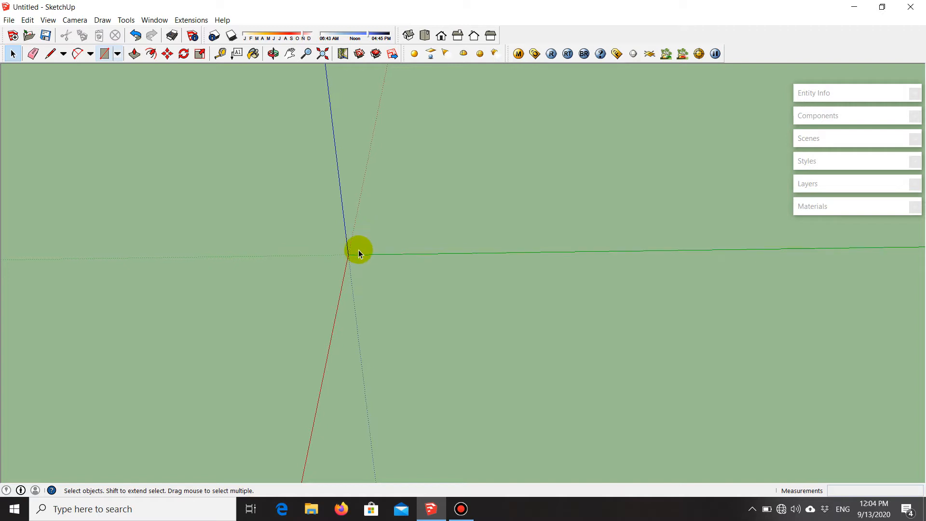
key("r")
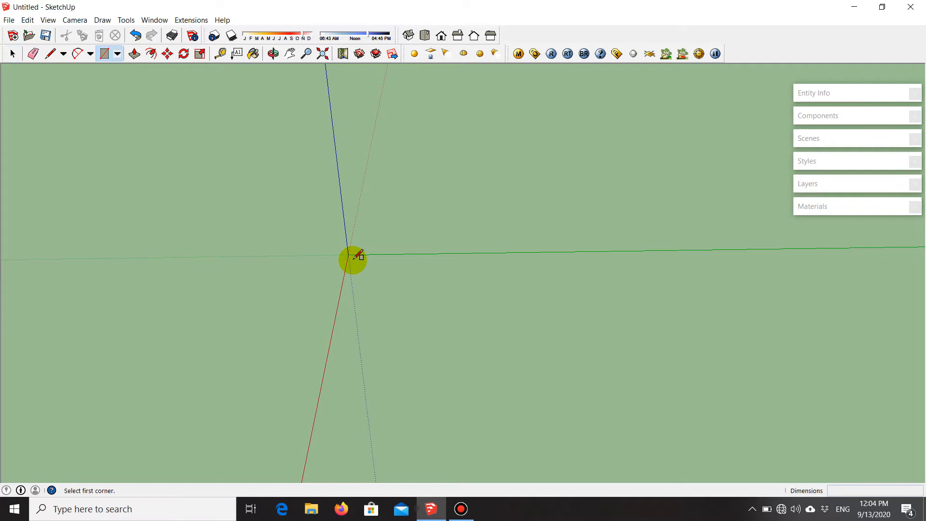
scroll(384, 259, "down", 1)
scroll(390, 255, "up", 1)
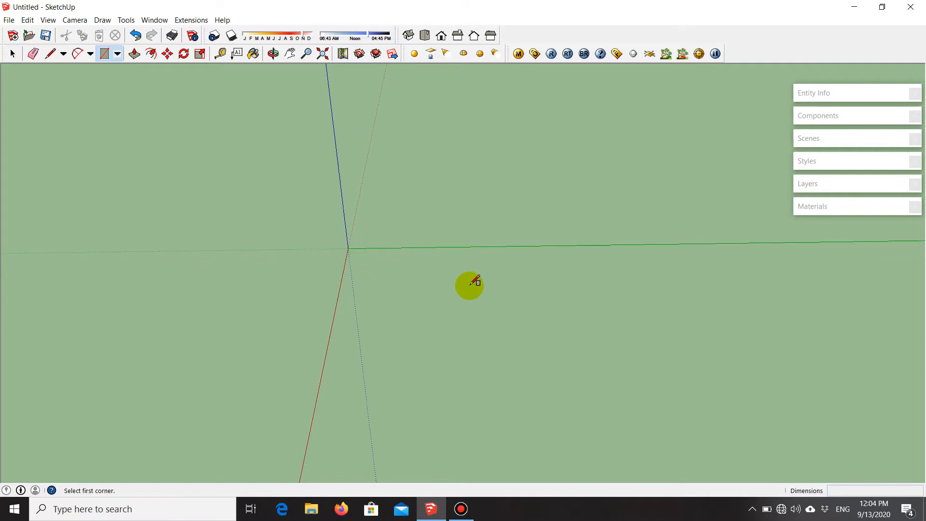
key("space")
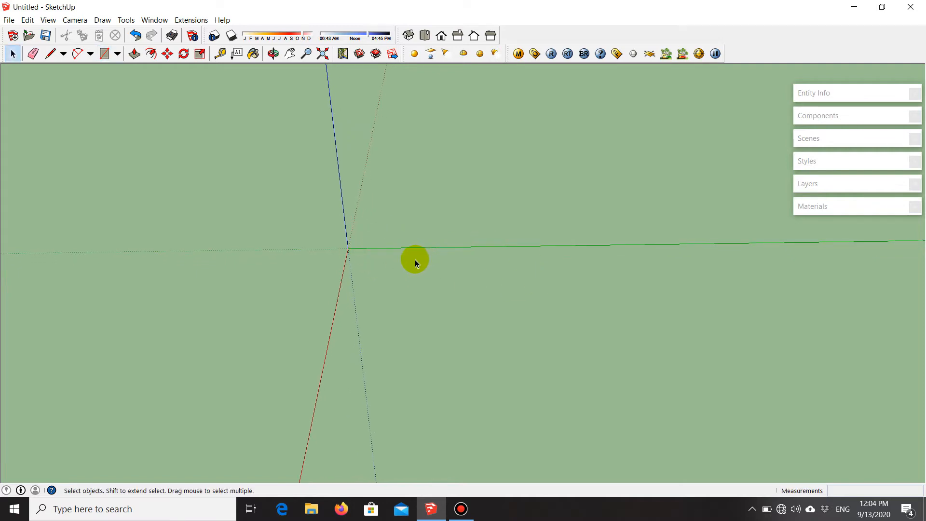
key("r")
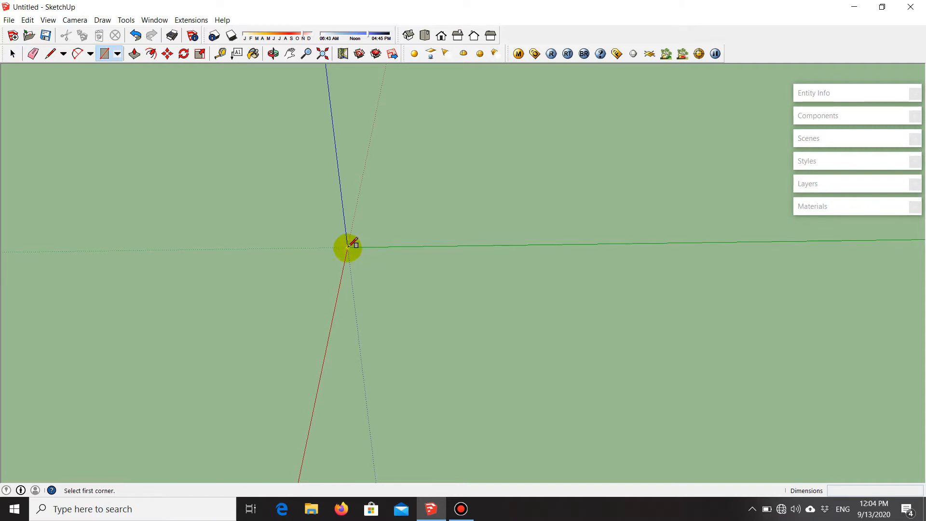
key("space")
- Examine the empty model's axes around the origin from several angles and distances
middle_click_drag(336, 218, 590, 309)
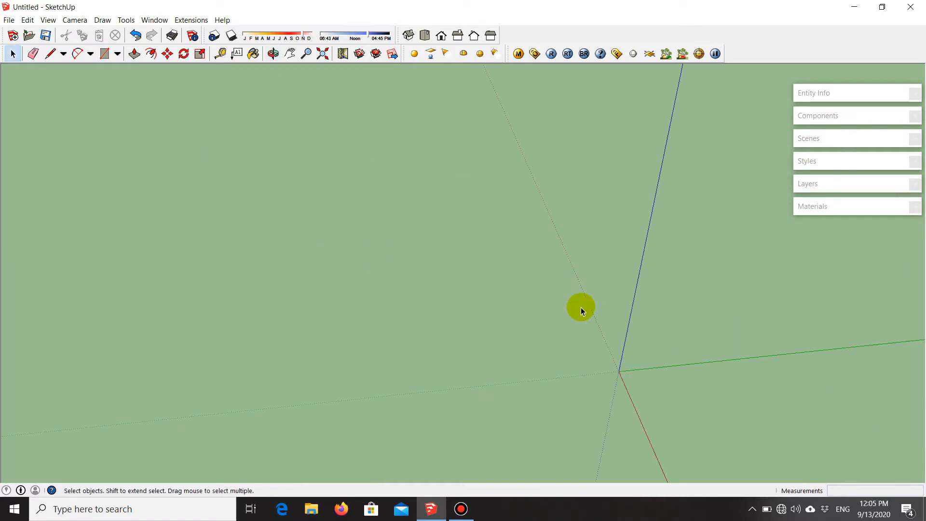
left_click(274, 54)
left_click_drag(668, 353, 639, 346)
left_click_drag(483, 299, 465, 316)
key("space")
middle_click_drag(405, 221, 459, 246)
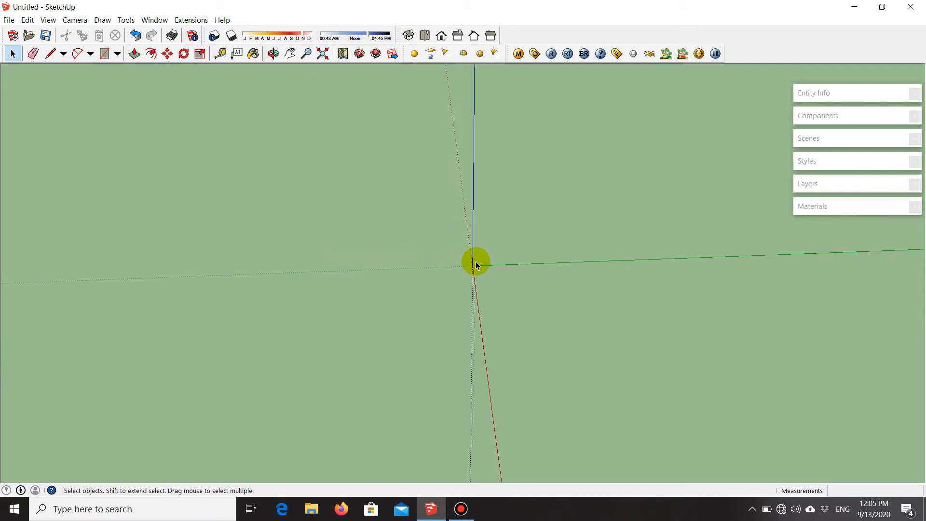
scroll(476, 263, "up", 5)
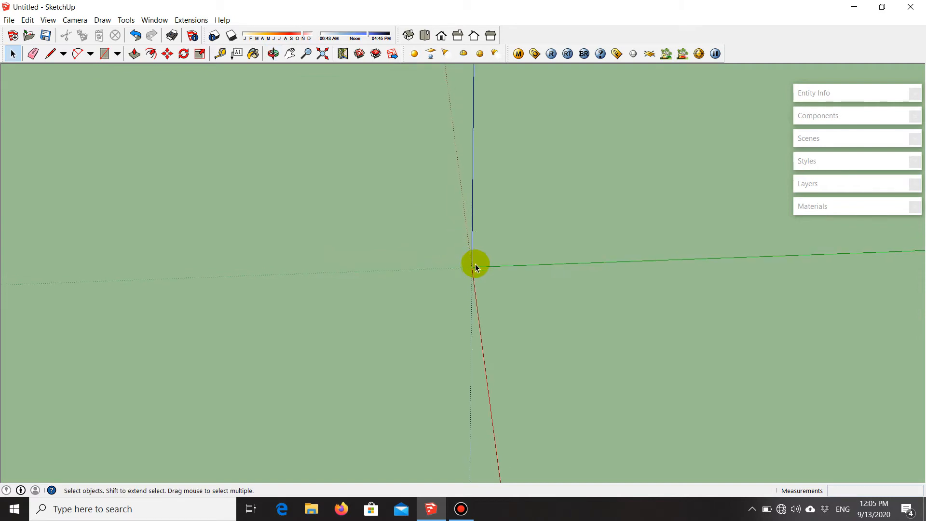
scroll(473, 265, "up", 4)
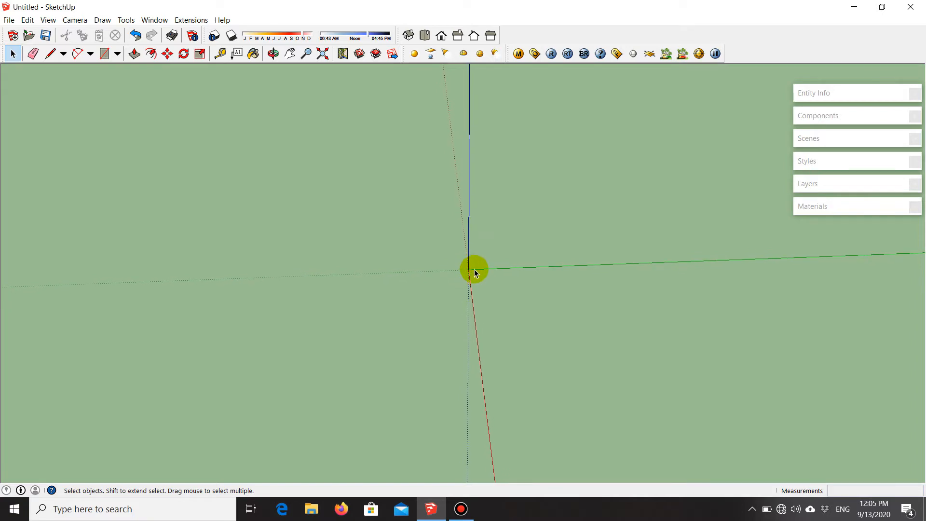
key("o")
mouse_move(475, 269)
left_mouse_down()
mouse_move(461, 270)
mouse_move(478, 271)
left_mouse_up()
middle_click_drag(478, 271, 477, 270)
scroll(679, 290, "up", 3)
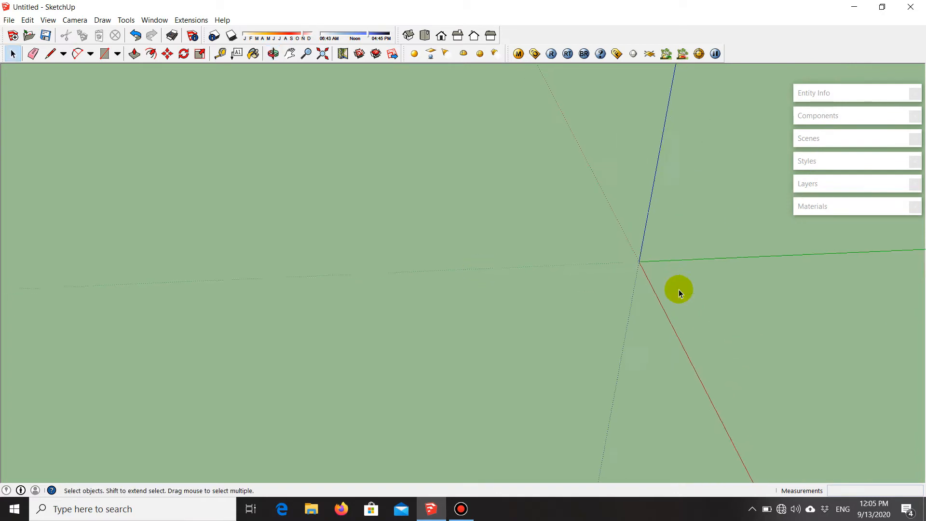
scroll(144, 297, "down", 3)
middle_click_drag(504, 310, 433, 280)
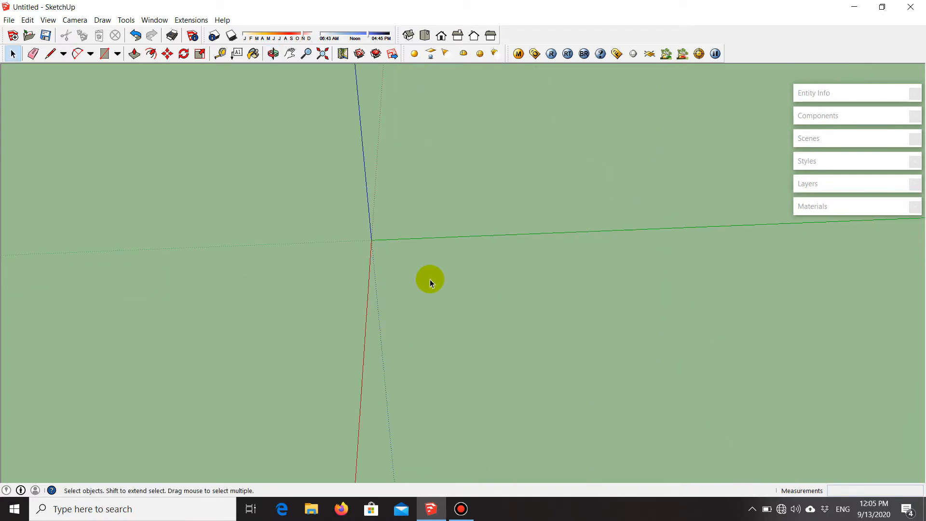
- Draw a 12 by 6 m rectangle on the ground plane starting at the origin
key("r")
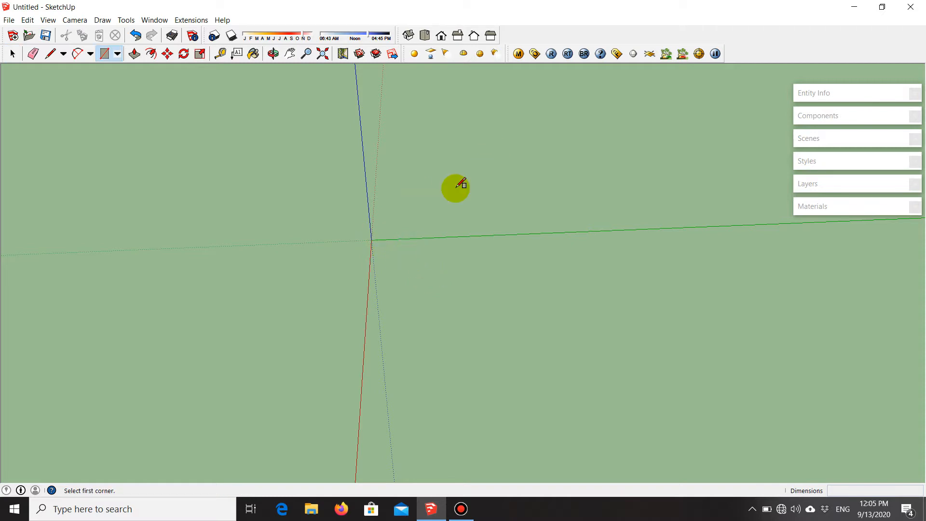
left_click(372, 239)
scroll(333, 192, "down", 3)
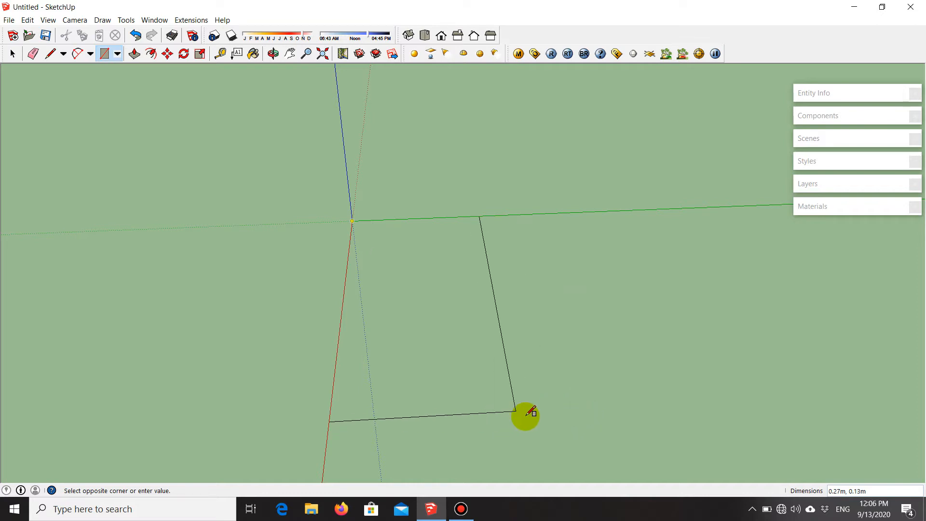
type("1")
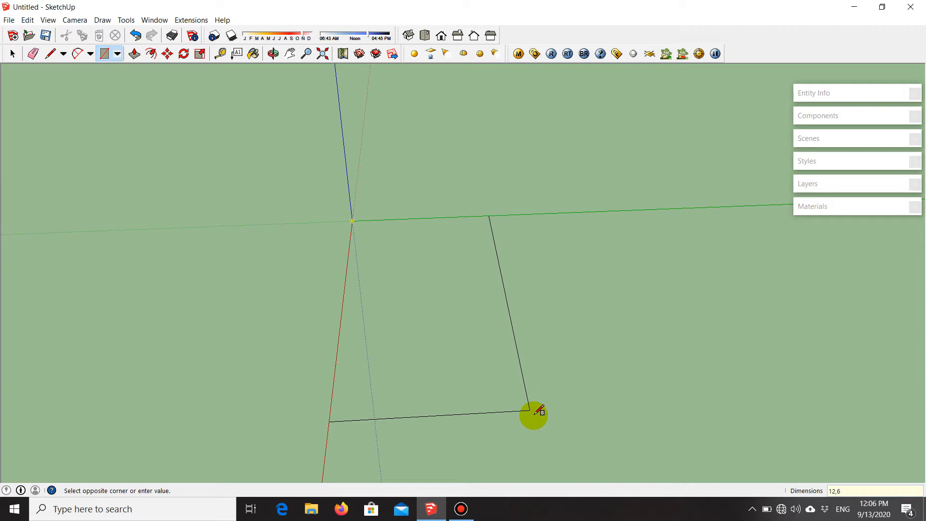
type("2,6")
key("Return")
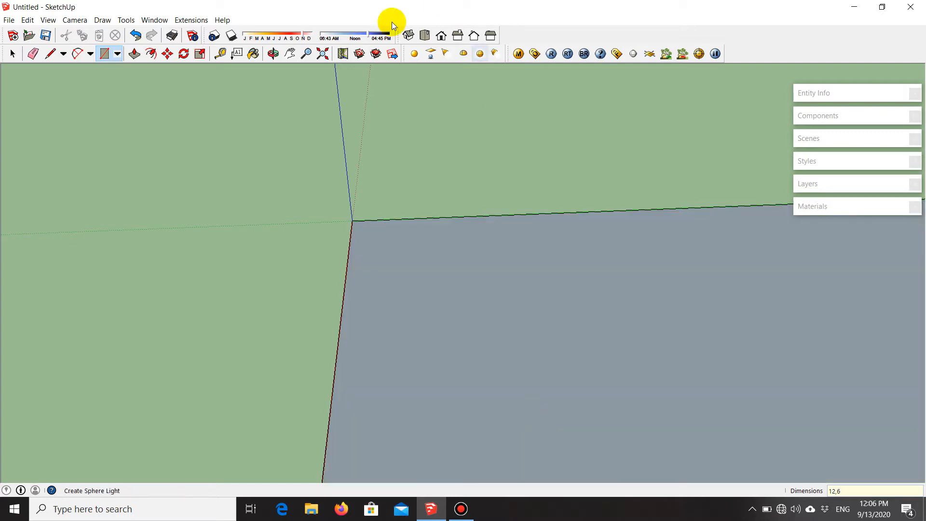
scroll(354, 232, "down", 3)
scroll(362, 227, "down", 2)
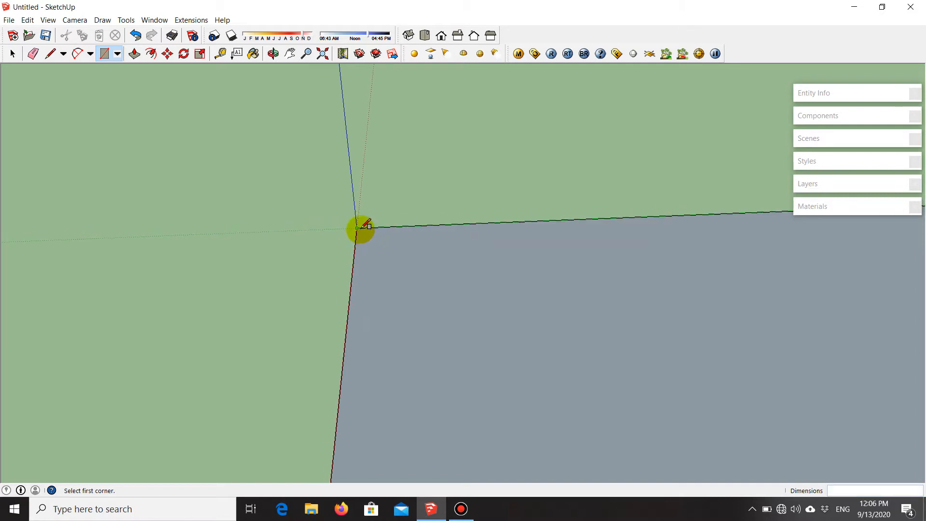
scroll(363, 227, "down", 6)
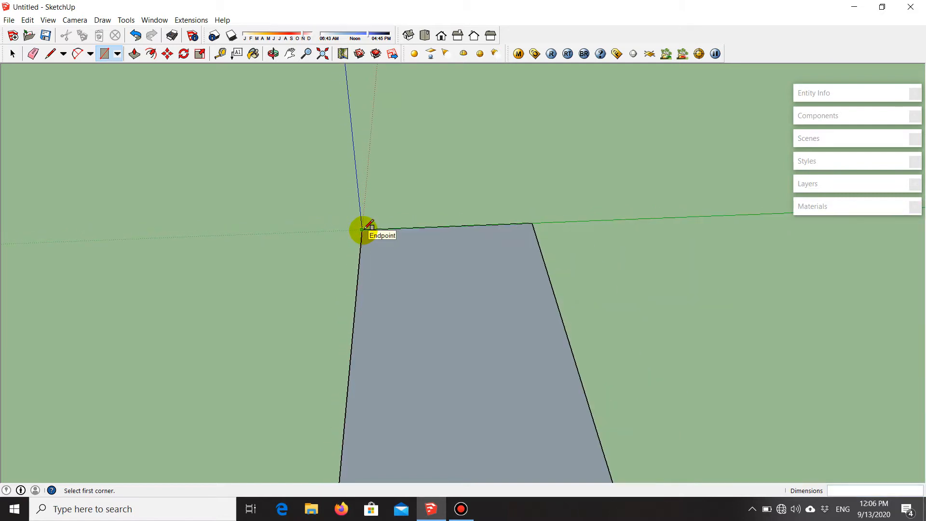
scroll(386, 271, "up", 2)
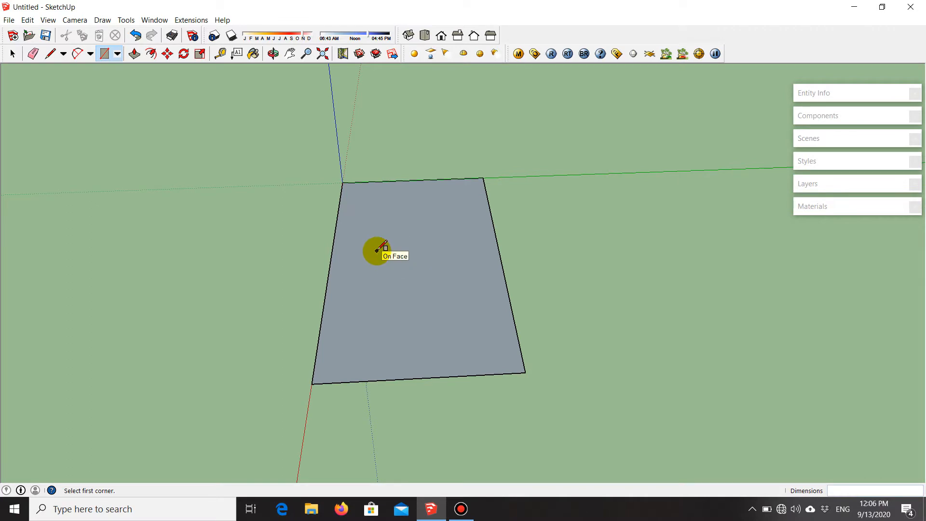
key("space")
- Inspect the rectangle's face and its long edge along the red axis up close
middle_click_drag(377, 251, 341, 291)
scroll(405, 261, "up", 2)
scroll(324, 209, "up", 4)
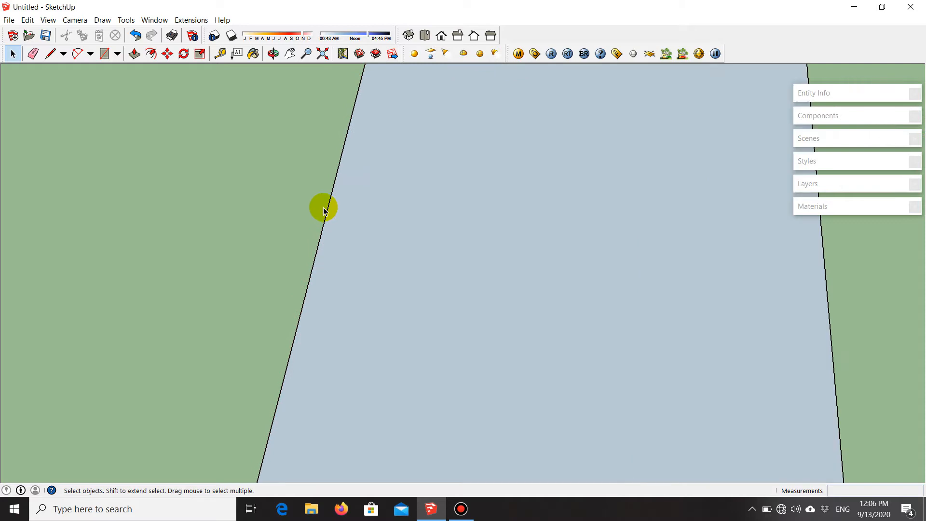
scroll(333, 247, "down", 3)
middle_click_drag(506, 266, 399, 277)
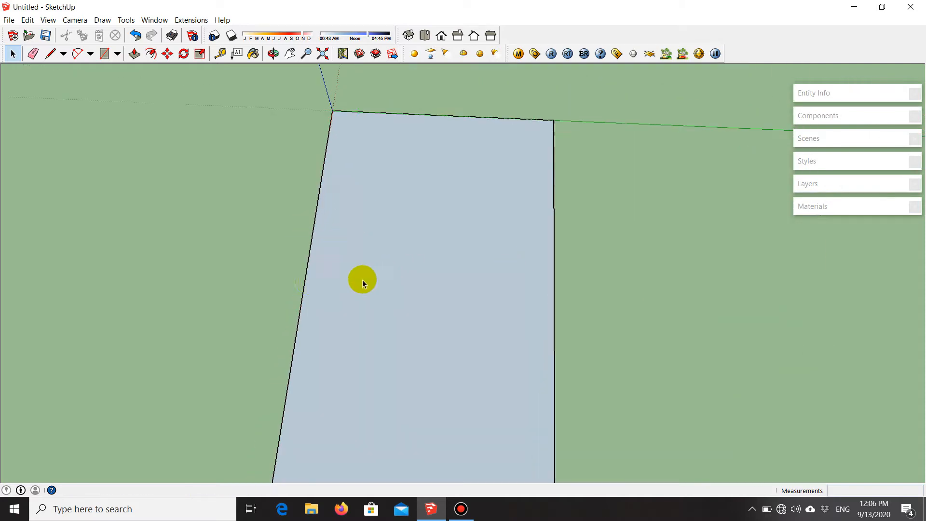
scroll(303, 280, "up", 1)
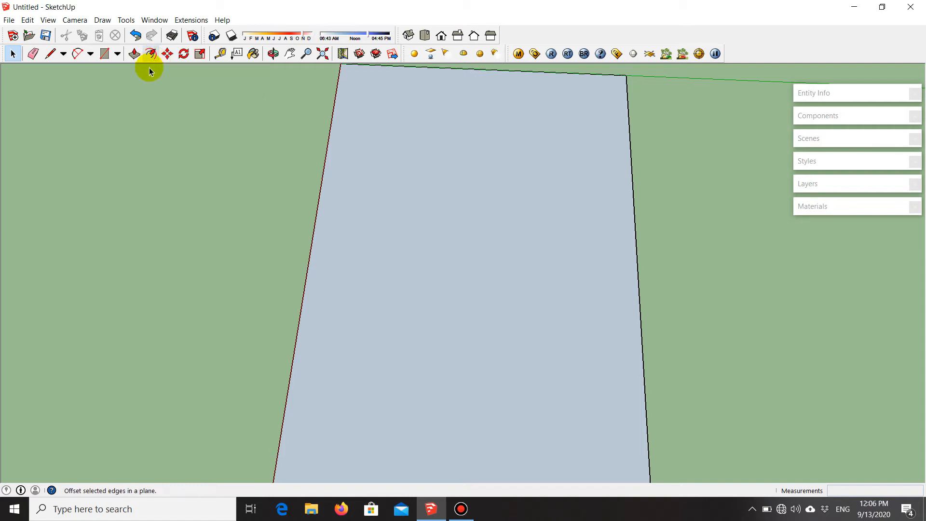
scroll(344, 261, "up", 2)
scroll(344, 260, "down", 1)
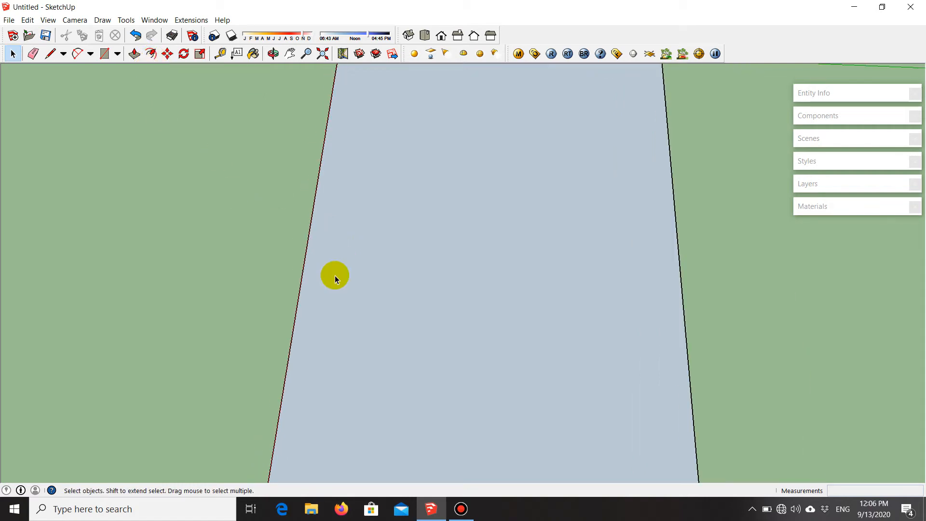
scroll(334, 278, "up", 2)
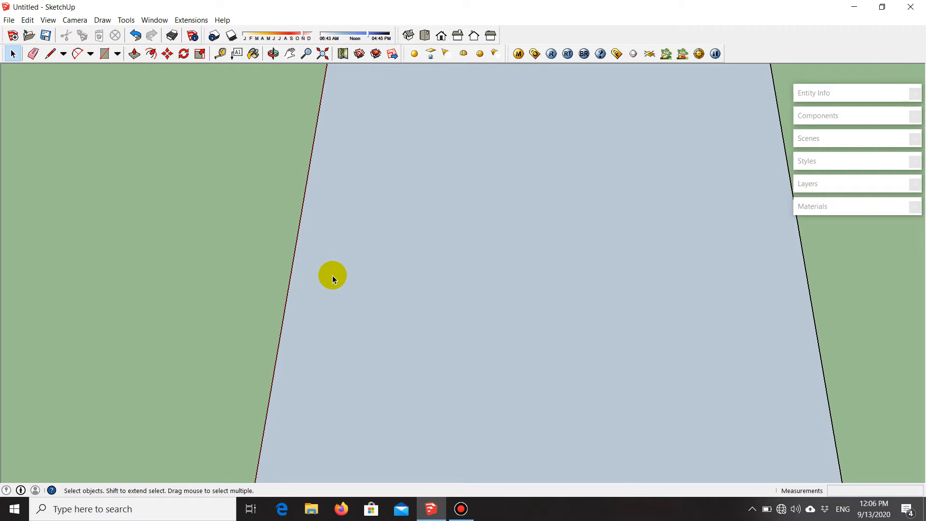
key("o")
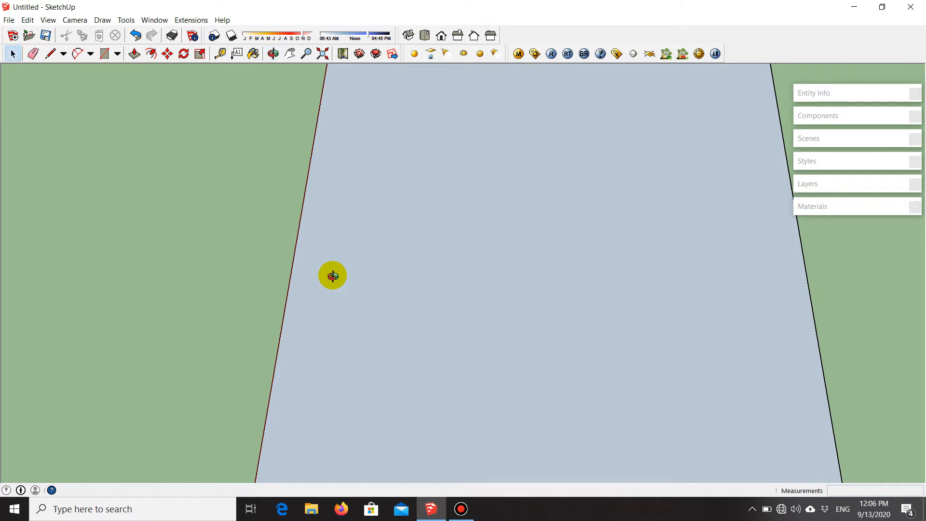
key("space")
scroll(294, 234, "up", 1)
scroll(320, 263, "up", 1)
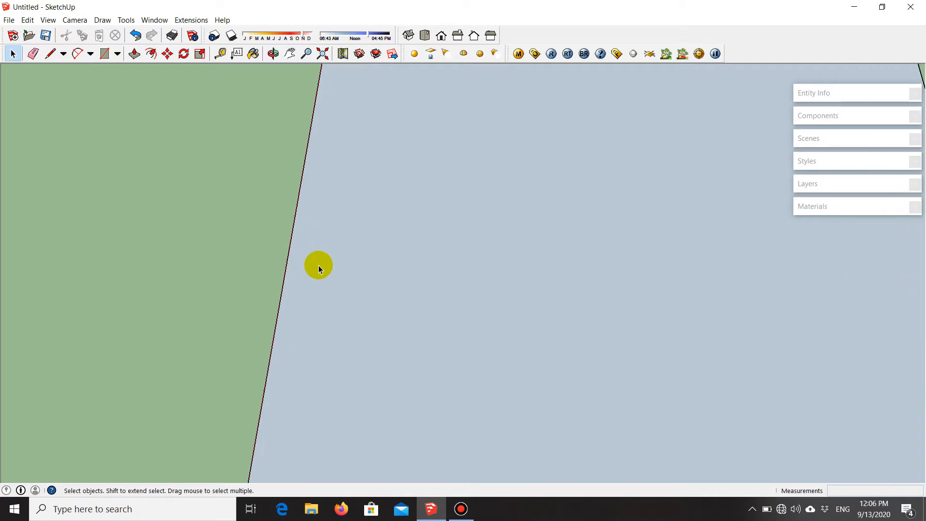
scroll(318, 266, "down", 2)
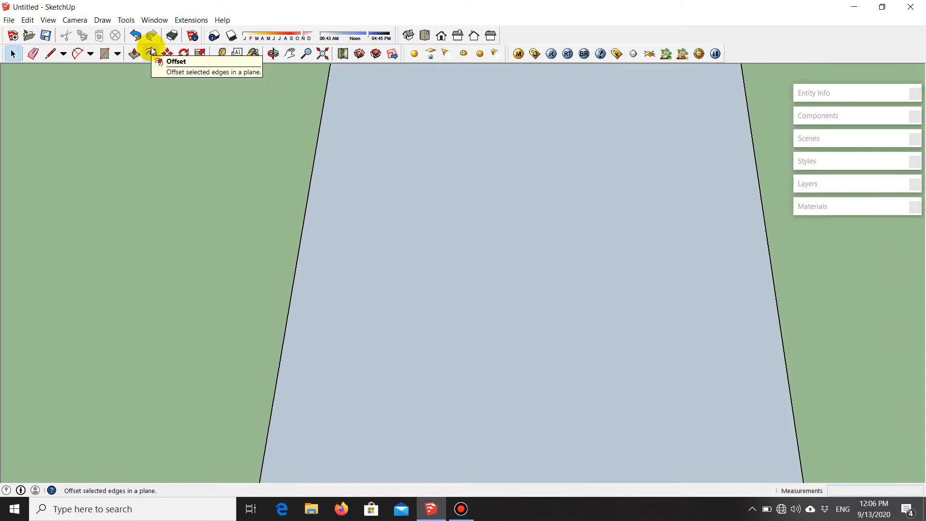
key("o")
left_click_drag(270, 203, 334, 213)
key("space")
middle_click_drag(320, 240, 327, 285)
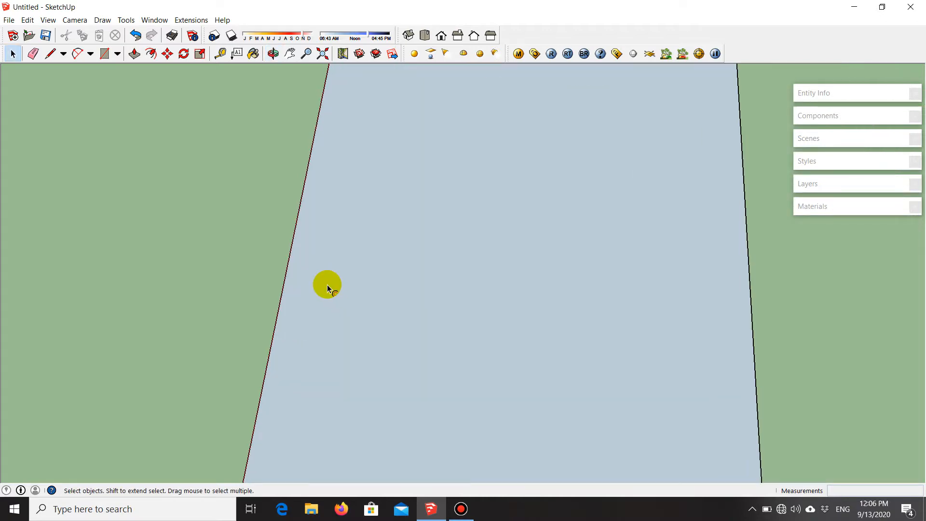
key("f")
key("Escape")
key("space")
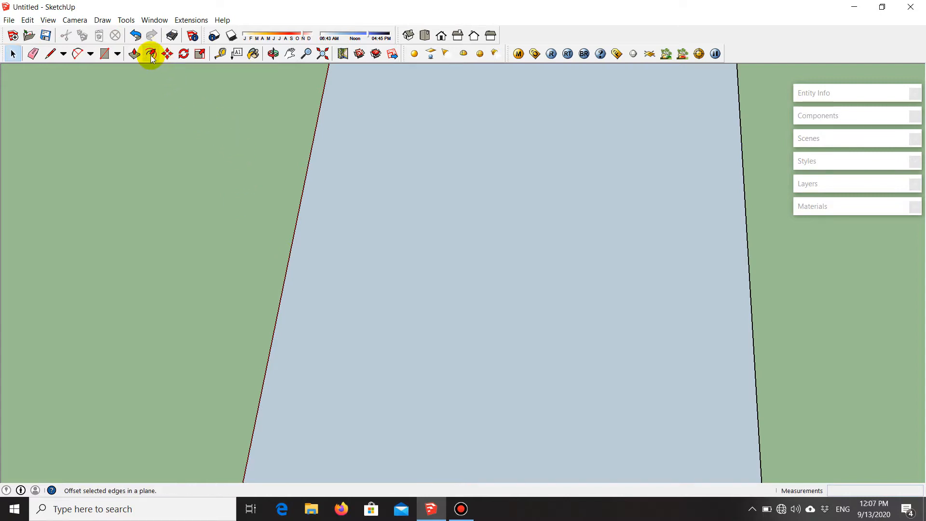
- Offset the base rectangle's outline 0.15 m inward on its face
scroll(332, 309, "up", 2)
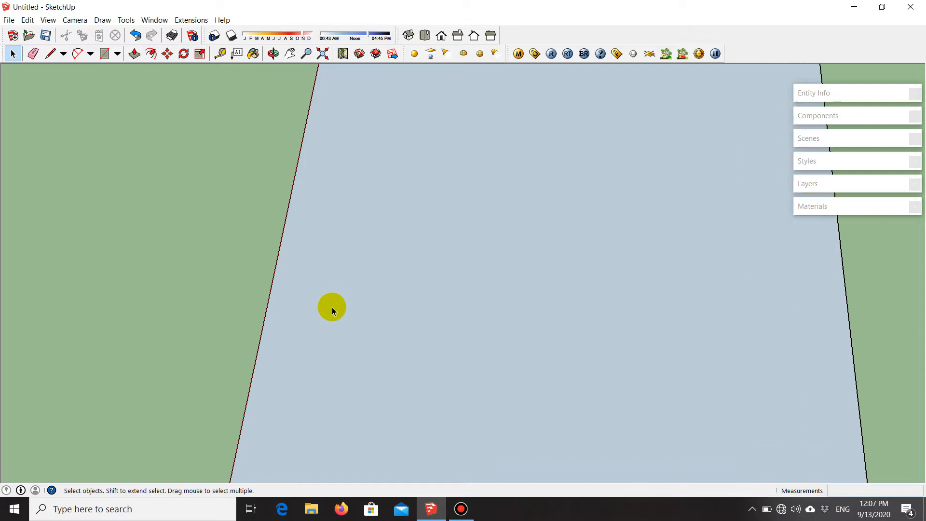
scroll(300, 331, "down", 1)
scroll(352, 329, "up", 1)
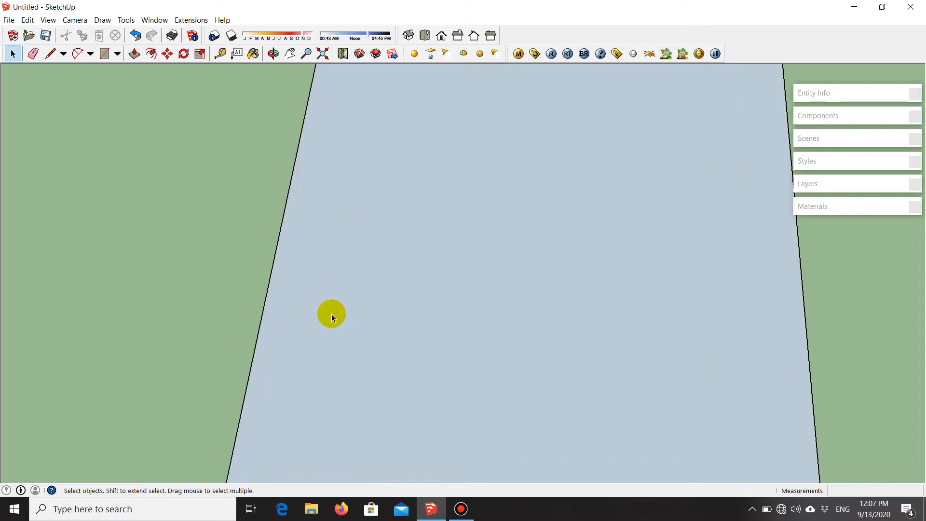
key("f")
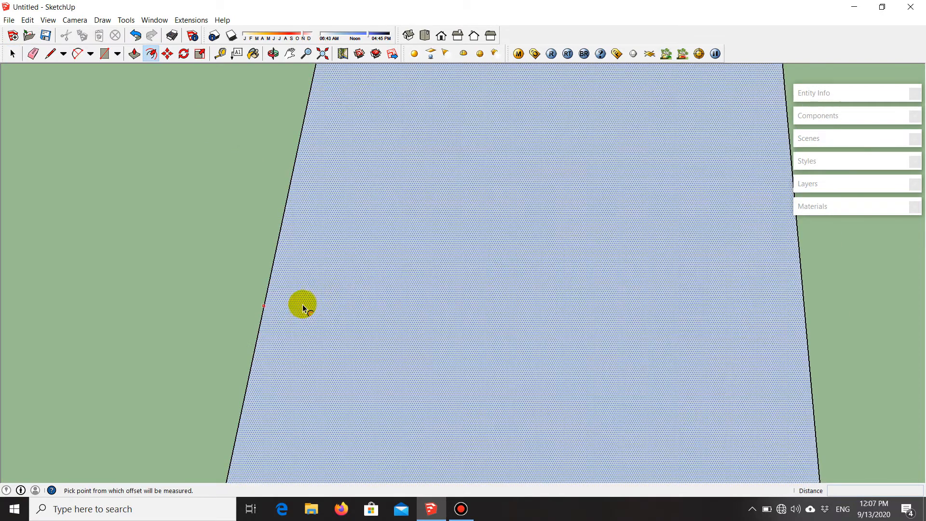
scroll(322, 361, "down", 1)
scroll(289, 314, "down", 1)
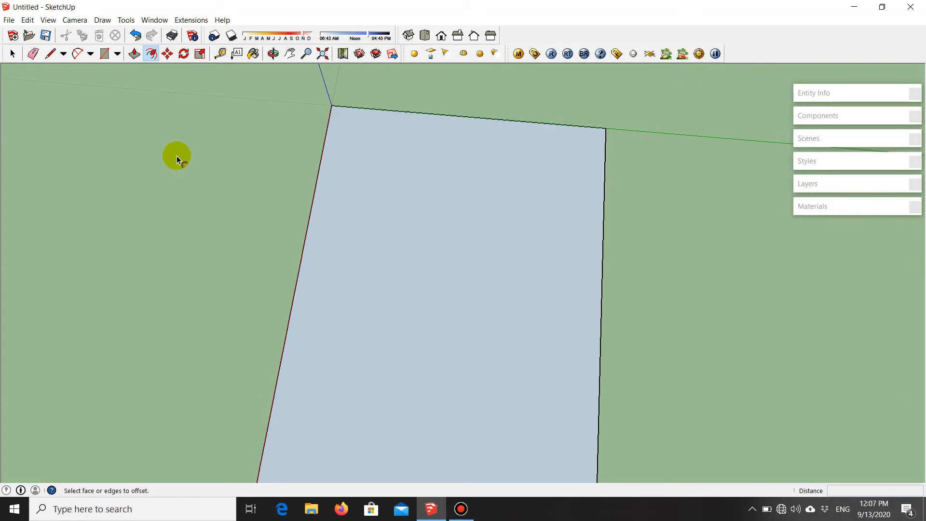
scroll(267, 207, "up", 1)
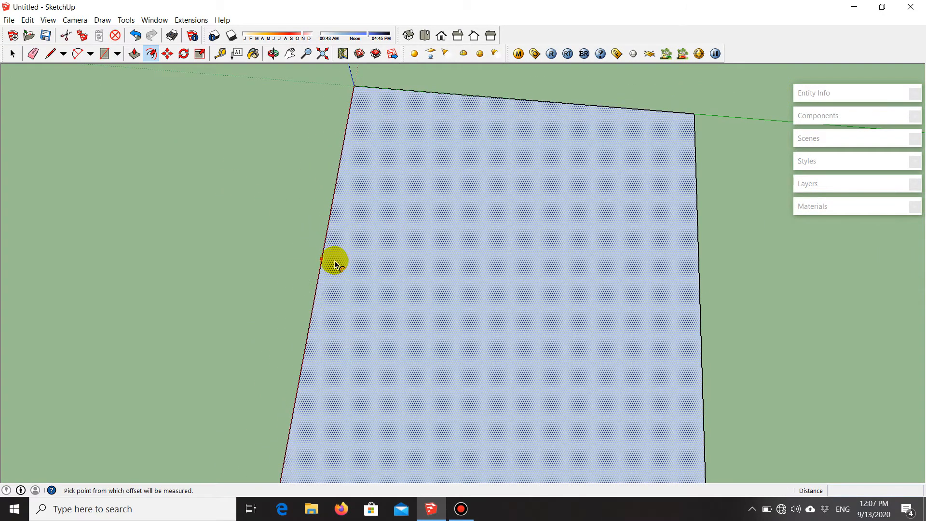
left_click(334, 261)
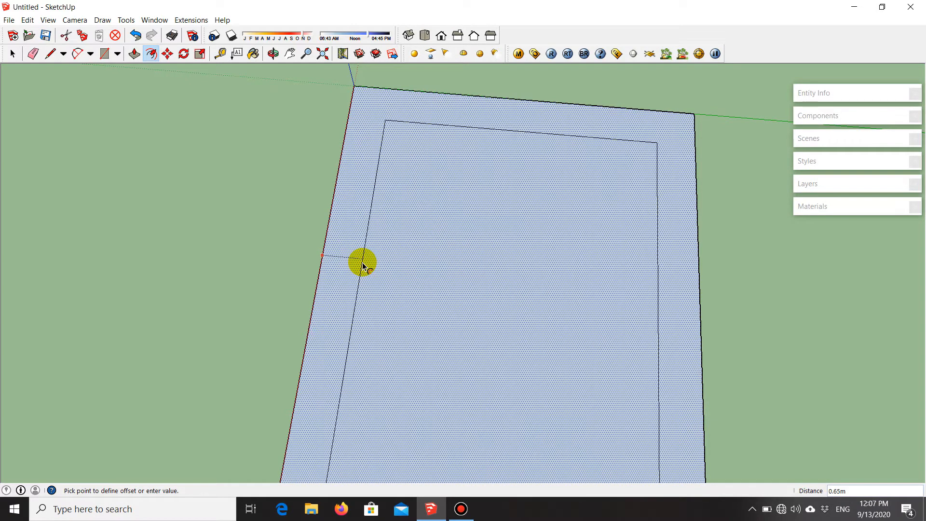
type(".15")
key("Return")
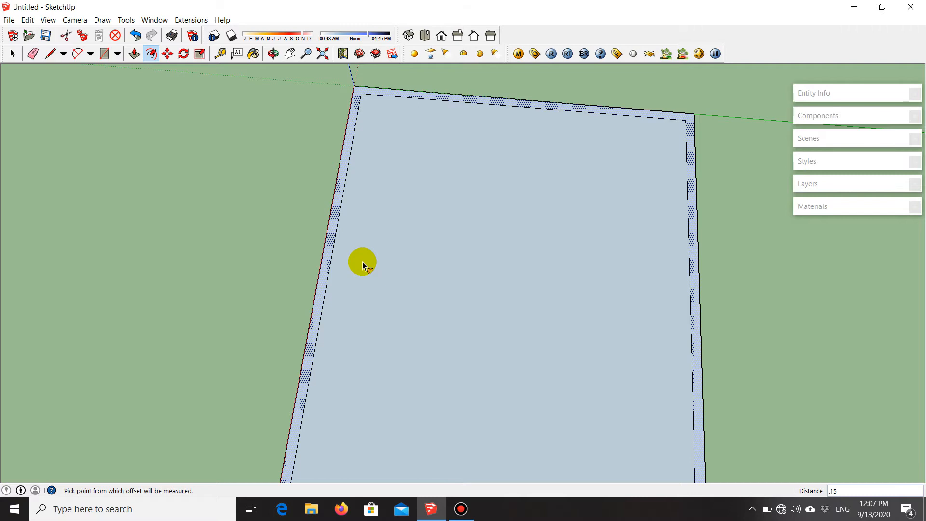
- Examine the offset border and the inner face around the origin end of the rectangle from several angles and distances
scroll(239, 204, "down", 3)
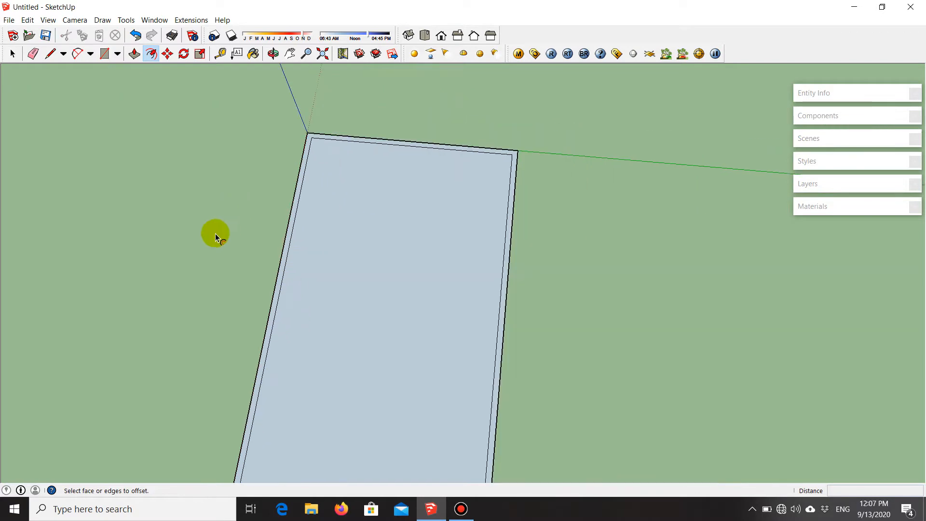
scroll(443, 174, "up", 2)
key("space")
scroll(374, 217, "up", 2)
middle_click_drag(369, 180, 423, 233)
scroll(415, 241, "down", 3)
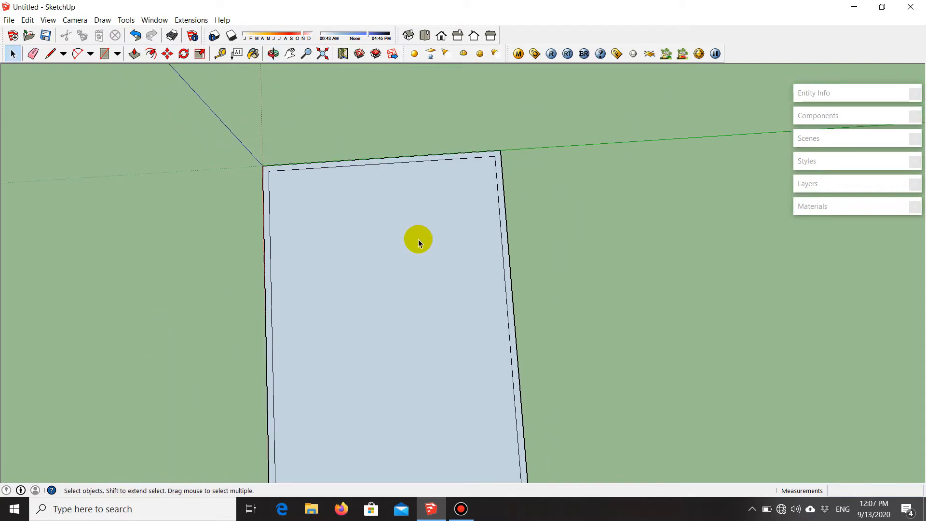
scroll(500, 232, "up", 2)
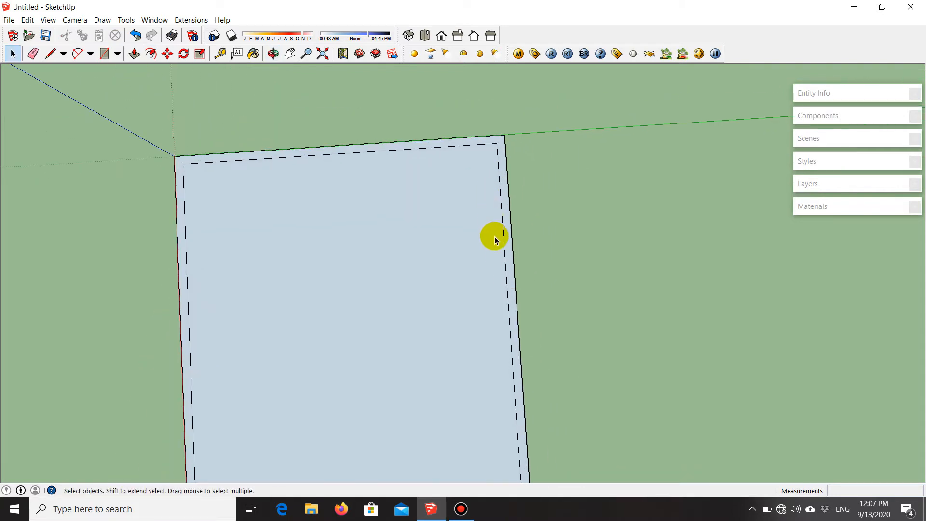
scroll(494, 246, "up", 2)
scroll(511, 194, "down", 3)
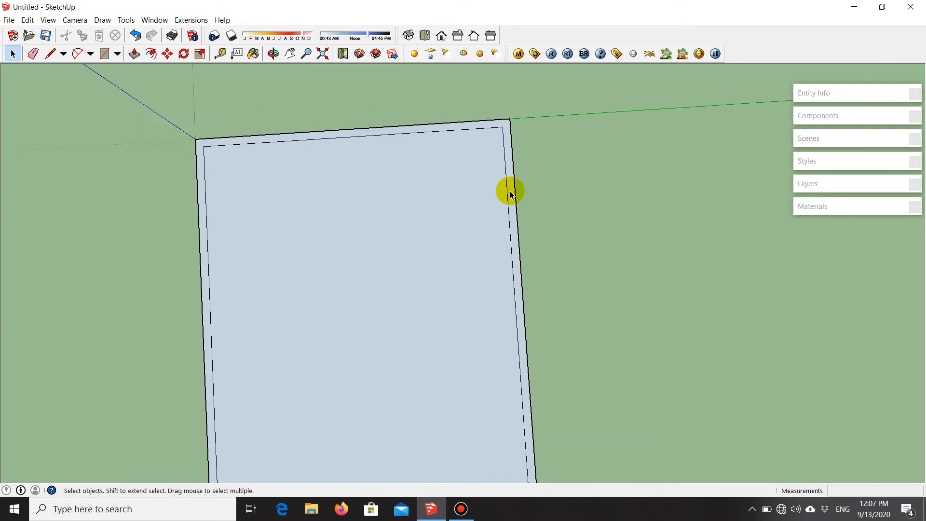
scroll(512, 195, "down", 2)
scroll(529, 220, "down", 3)
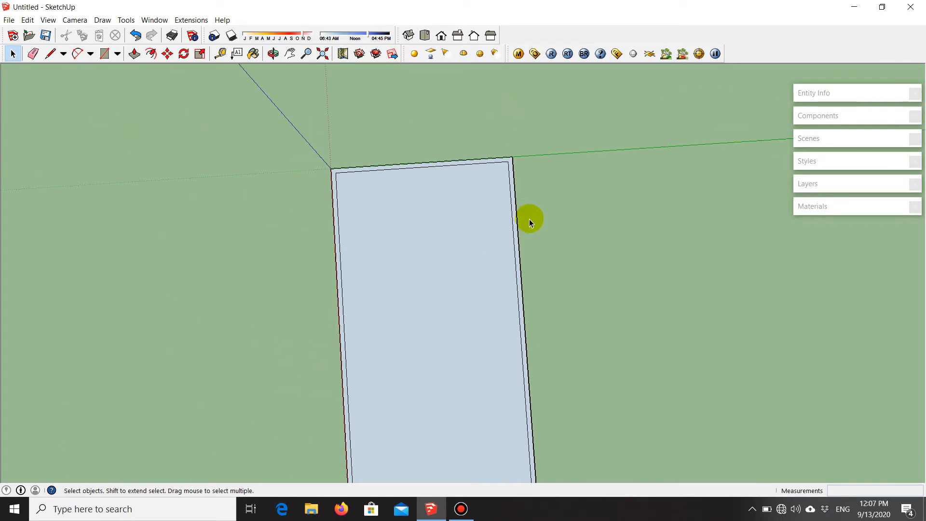
scroll(459, 300, "up", 2)
middle_click_drag(511, 261, 522, 213)
scroll(538, 188, "up", 3)
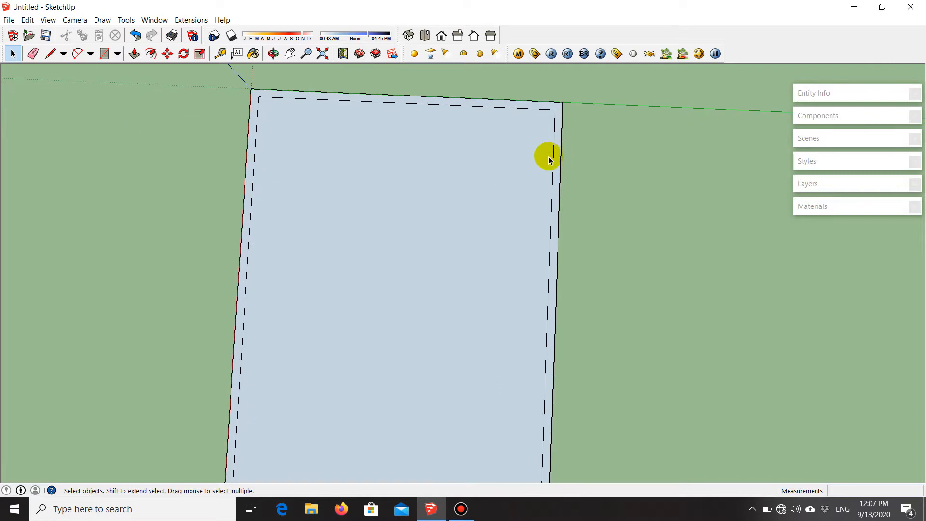
scroll(387, 195, "down", 2)
scroll(538, 250, "up", 2)
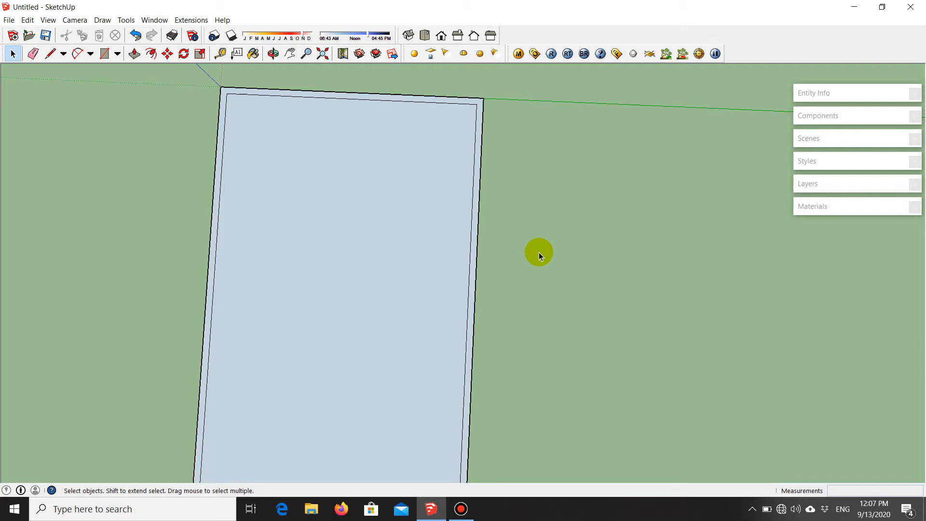
scroll(445, 245, "up", 2)
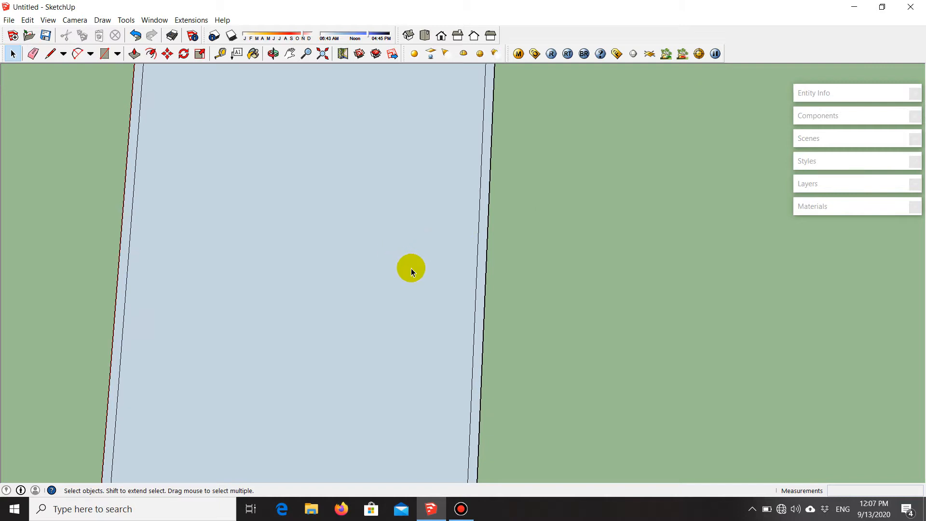
scroll(468, 213, "down", 2)
scroll(385, 120, "up", 1)
scroll(525, 194, "down", 1)
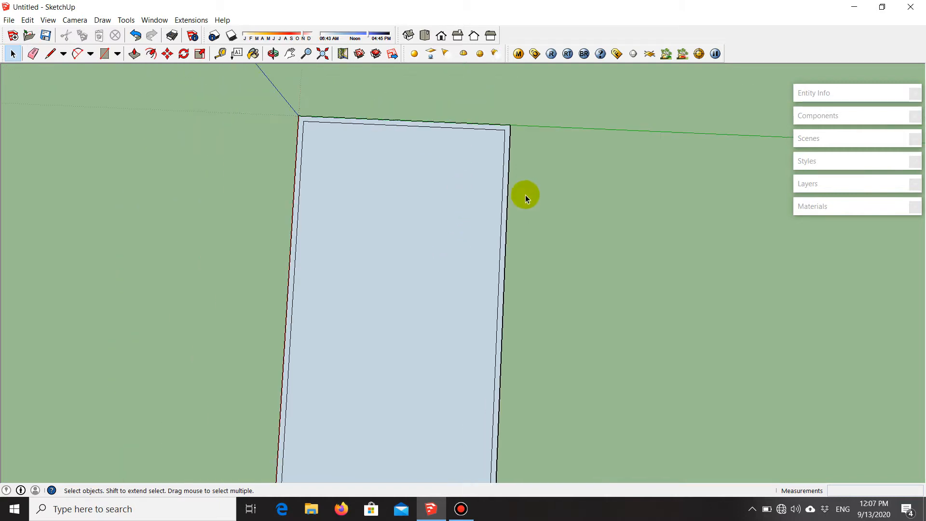
scroll(457, 217, "up", 2)
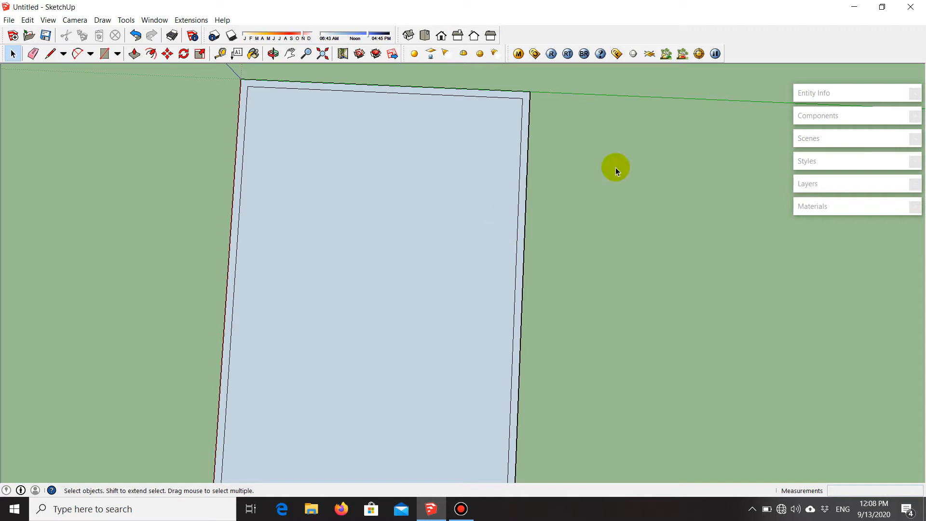
scroll(357, 289, "up", 1)
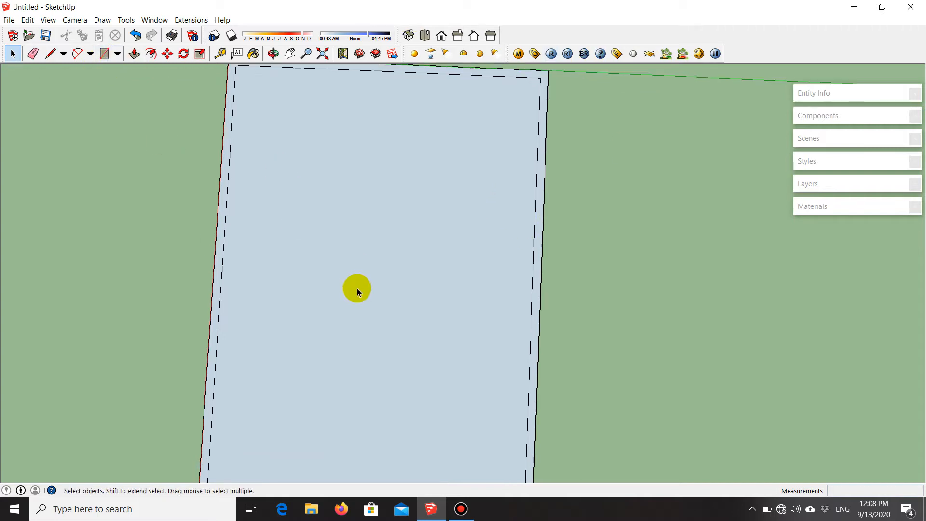
scroll(285, 277, "down", 2)
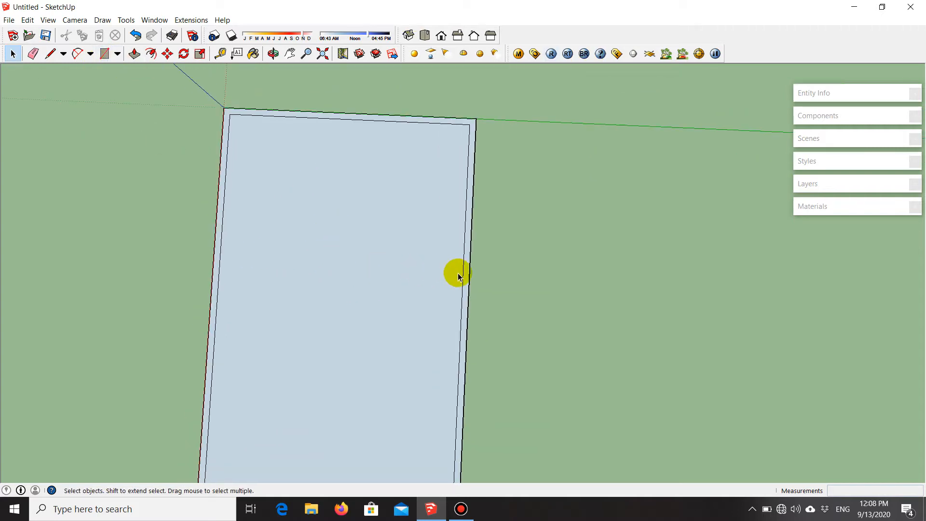
key("r")
scroll(342, 255, "down", 3)
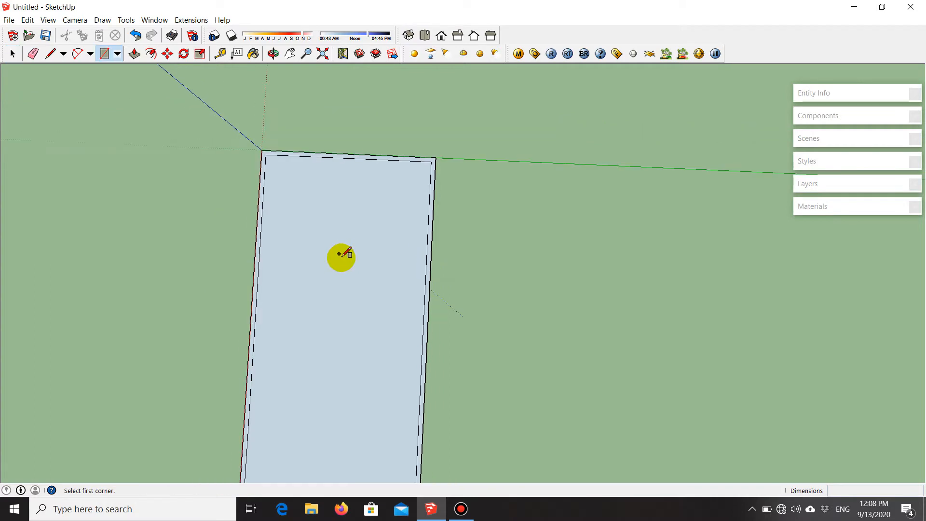
scroll(377, 247, "up", 2)
middle_click_drag(372, 249, 443, 262)
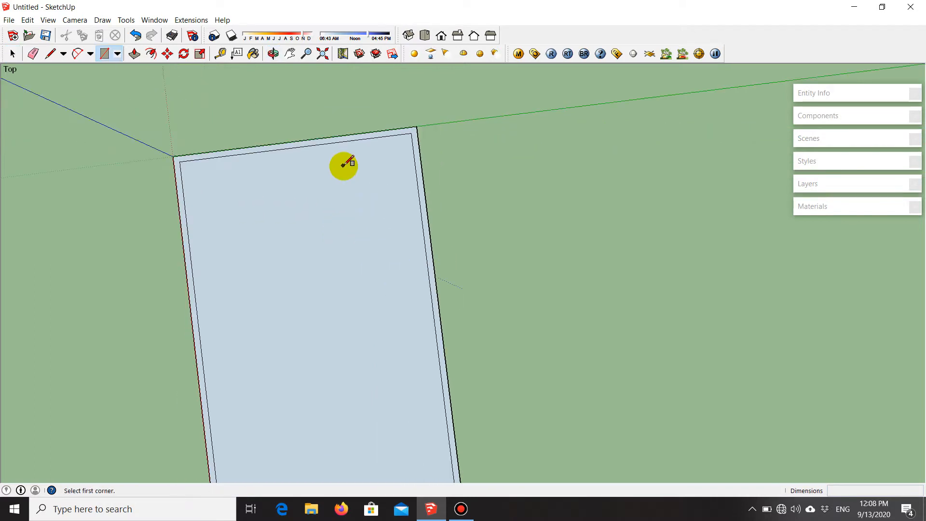
scroll(343, 165, "up", 1)
scroll(623, 189, "down", 2)
scroll(600, 211, "up", 2)
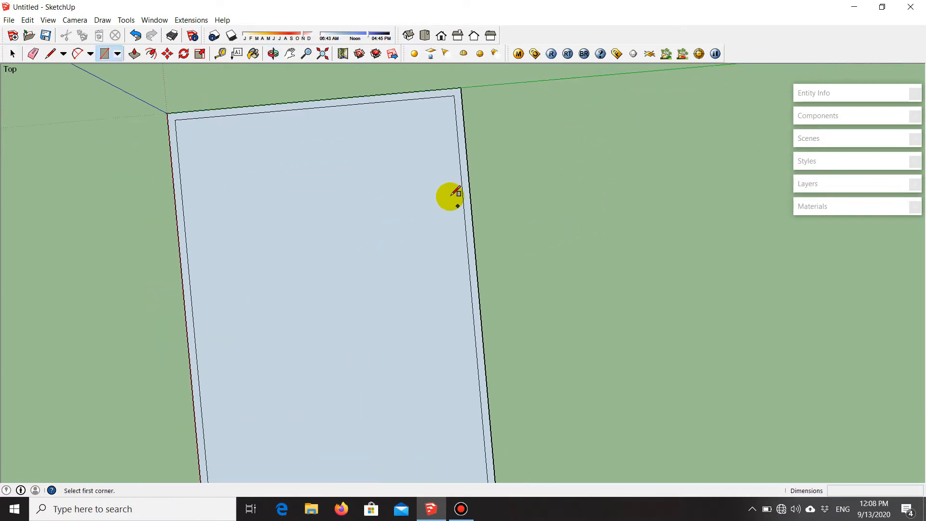
scroll(446, 193, "up", 1)
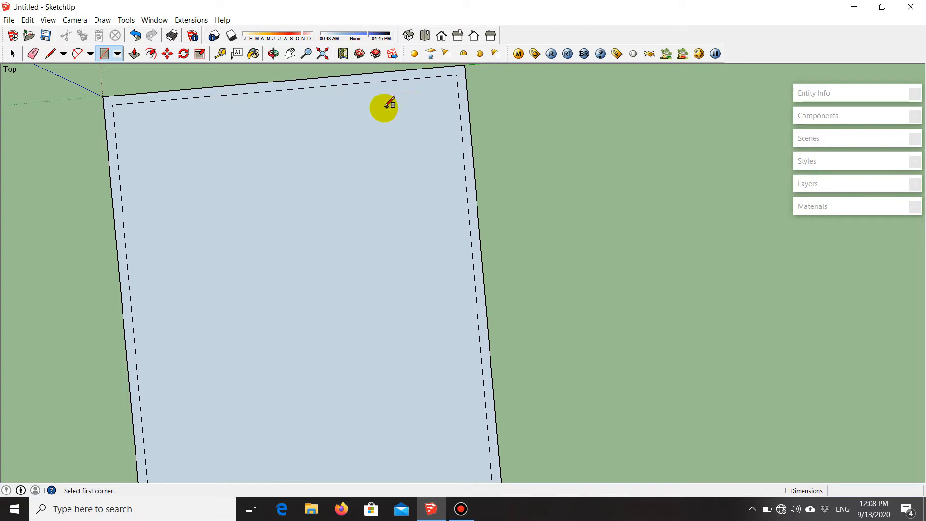
key("space")
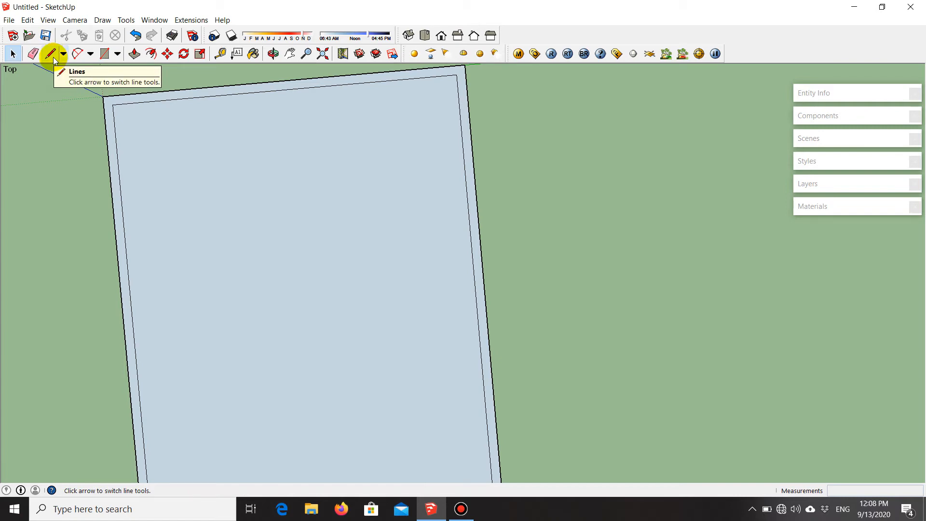
- Draw a 1.5 m line along the inner long edge opposite the red axis, starting at its inner corner near the green axis
key("l")
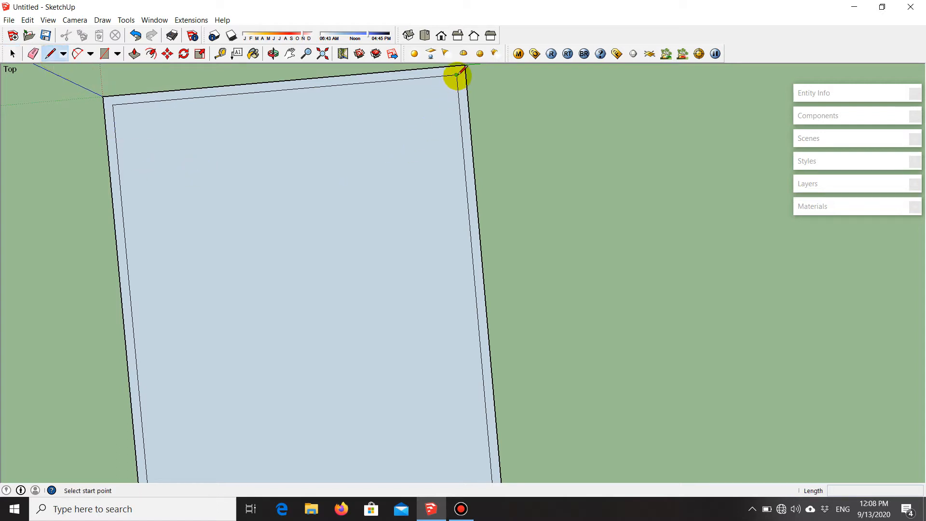
left_click(456, 75)
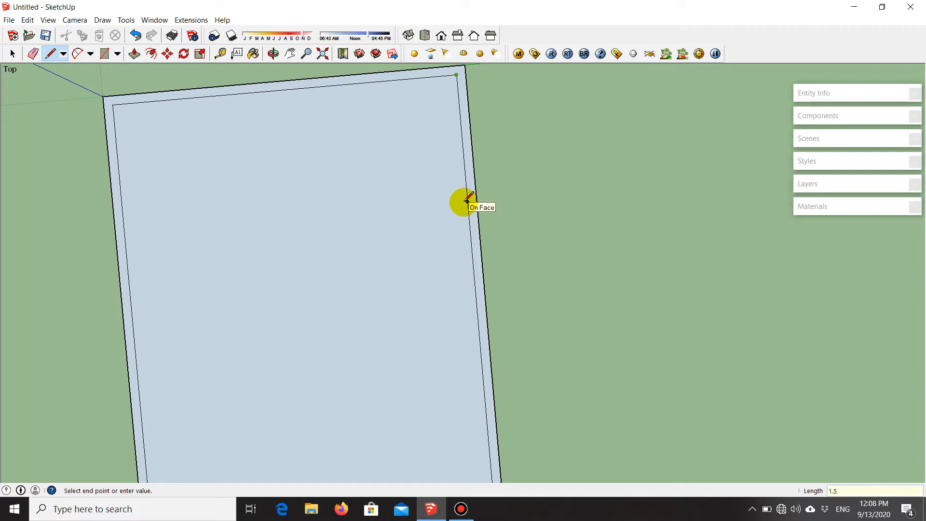
key("Return")
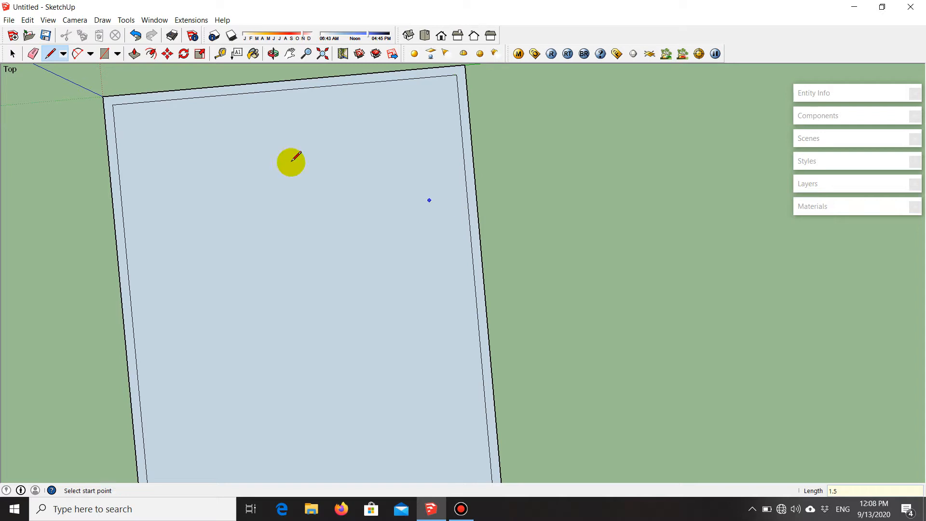
- Outline a 3 by 3 m square from the 1.5 m line's end into the inner face, closing it on the inner long edge
left_click(464, 166)
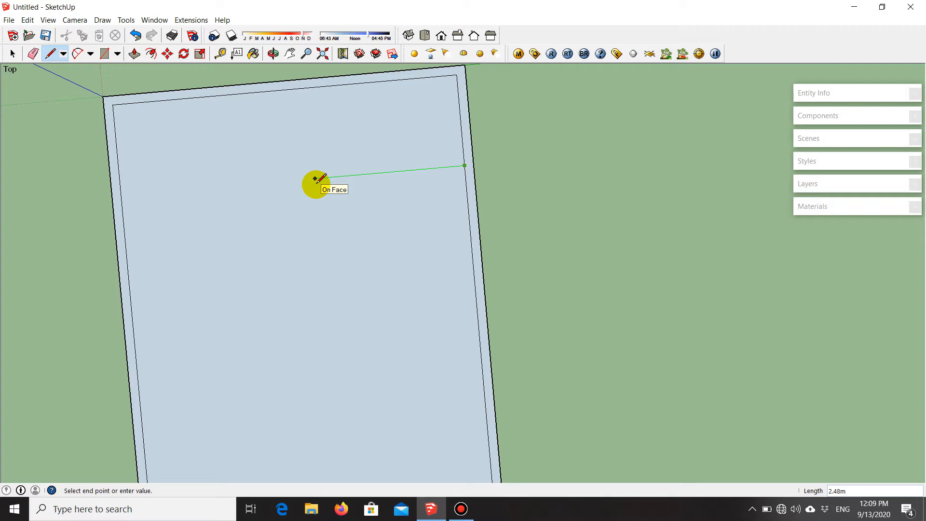
type("3")
key("Return")
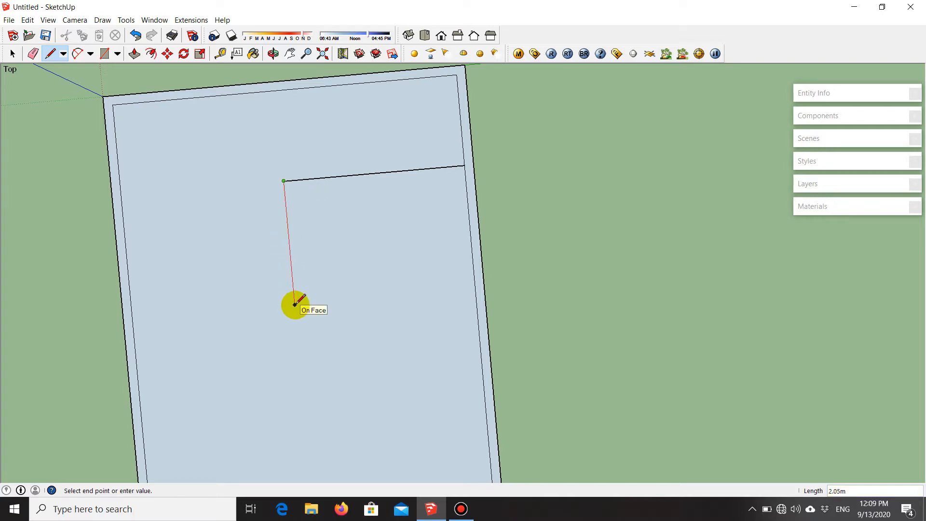
type("3")
key("Return")
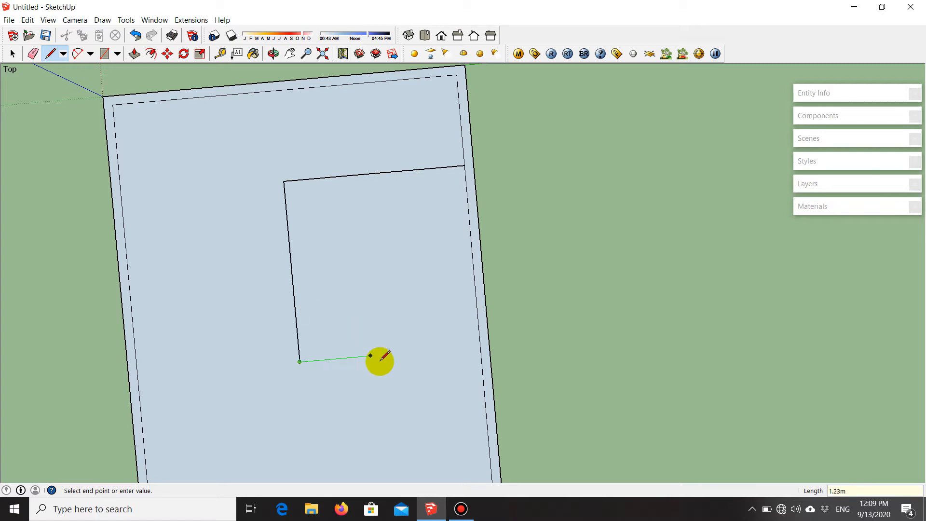
left_click(479, 346)
scroll(579, 268, "down", 2)
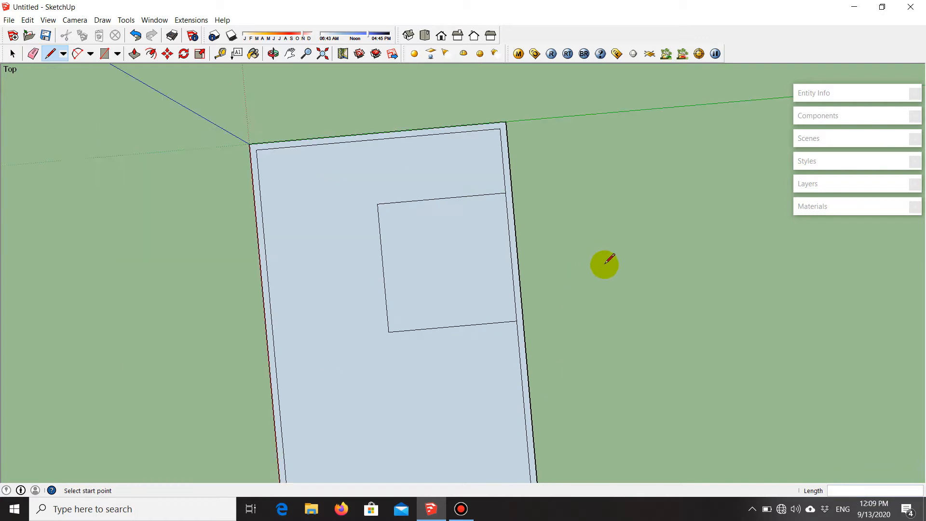
scroll(402, 365, "up", 2)
middle_click_drag(472, 310, 470, 228)
scroll(443, 159, "up", 1)
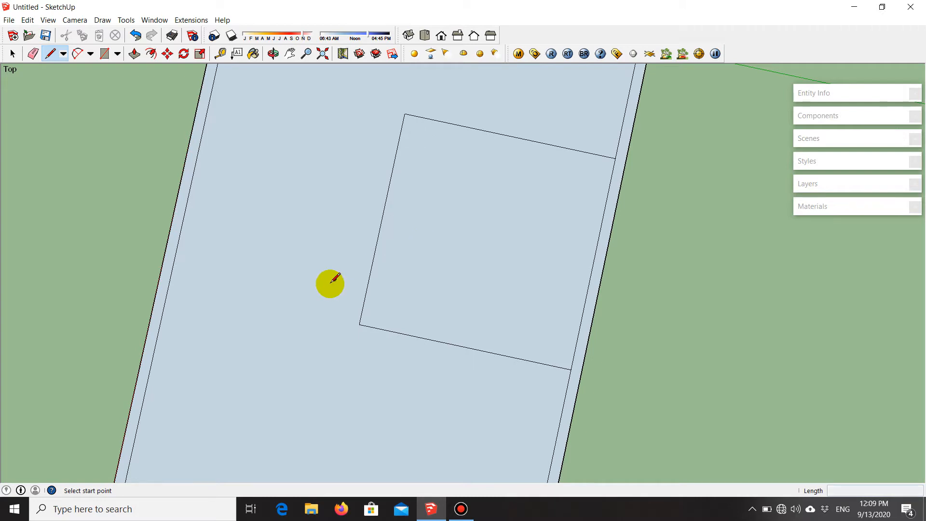
- Offset the three drawn edges of the 3 m square 0.15 m inward to outline the room's walls
scroll(340, 268, "down", 1)
scroll(372, 169, "up", 1)
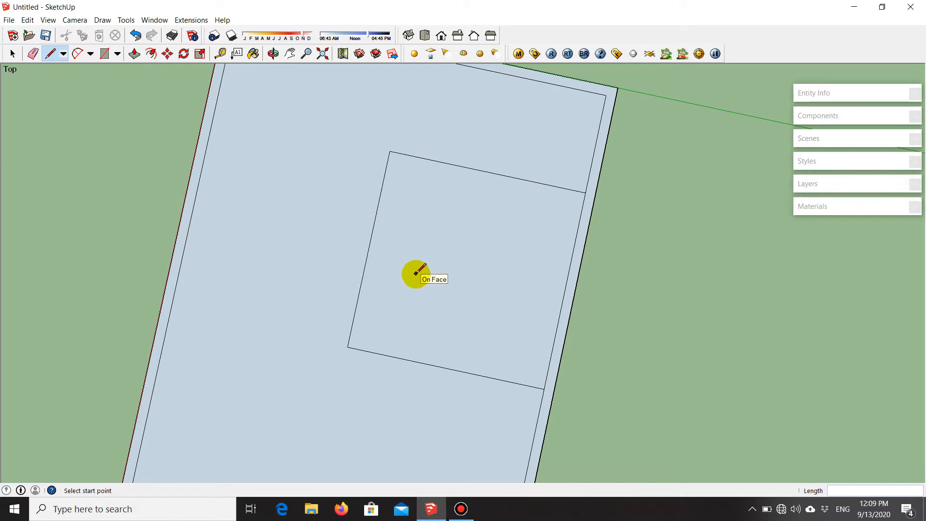
key("space")
middle_click_drag(399, 267, 409, 279)
middle_click_drag(353, 389, 534, 210)
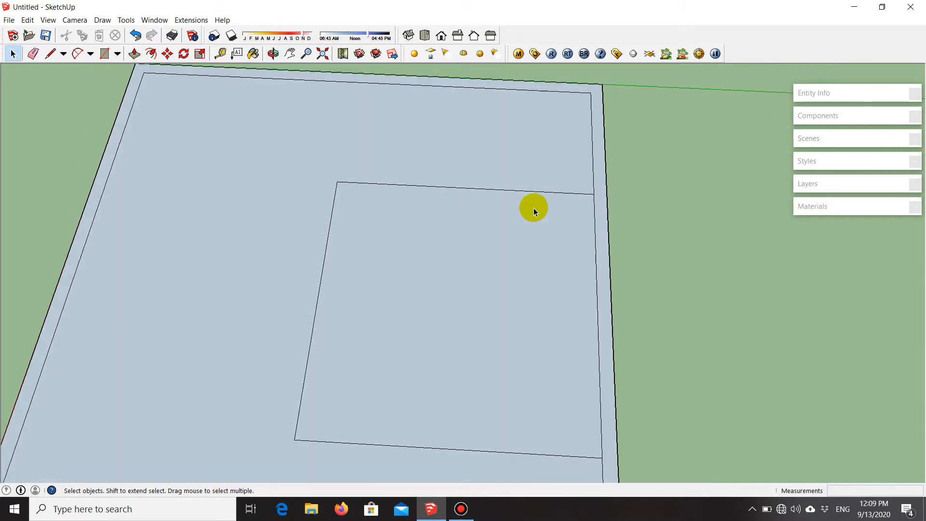
scroll(533, 215, "down", 3)
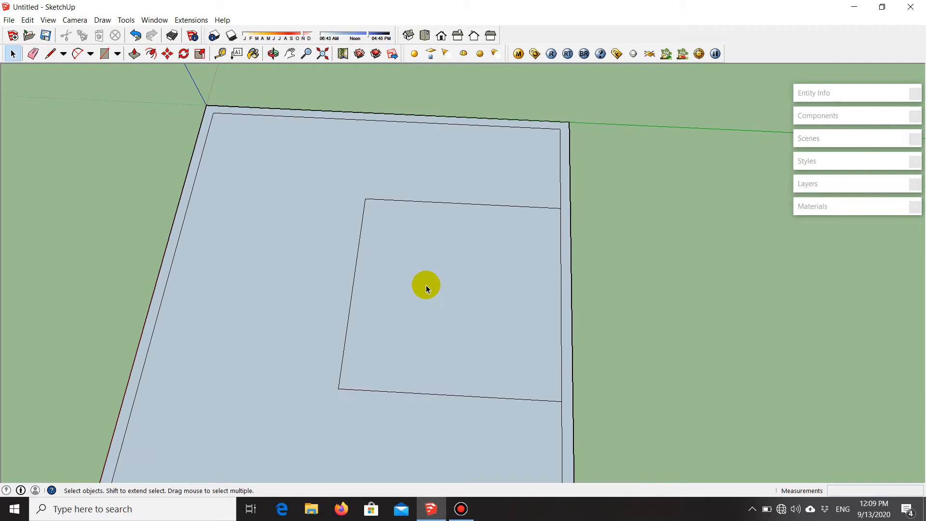
middle_click_drag(398, 340, 409, 362)
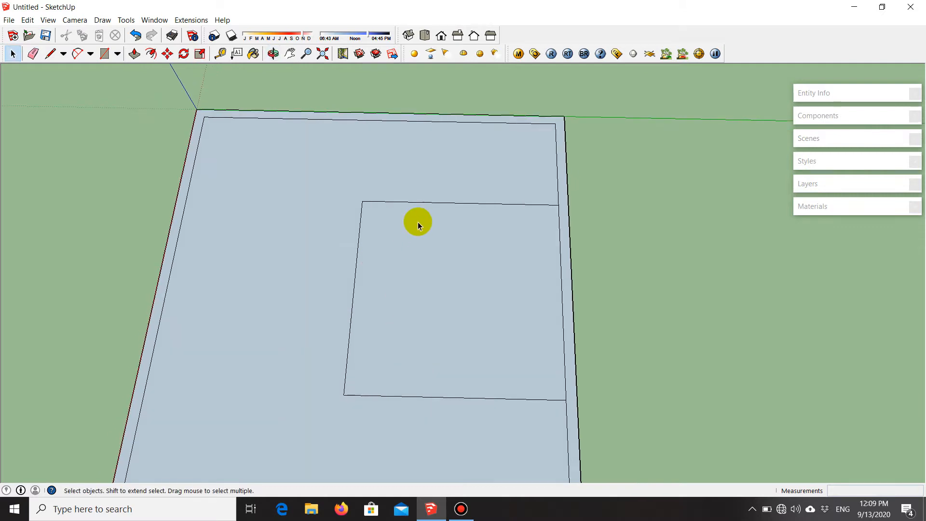
left_click(445, 205)
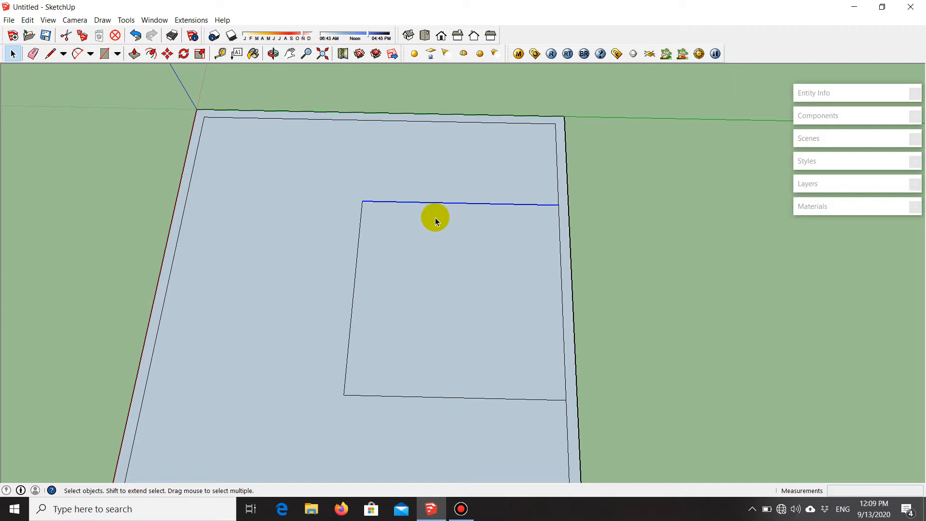
left_click(357, 274, "ctrl")
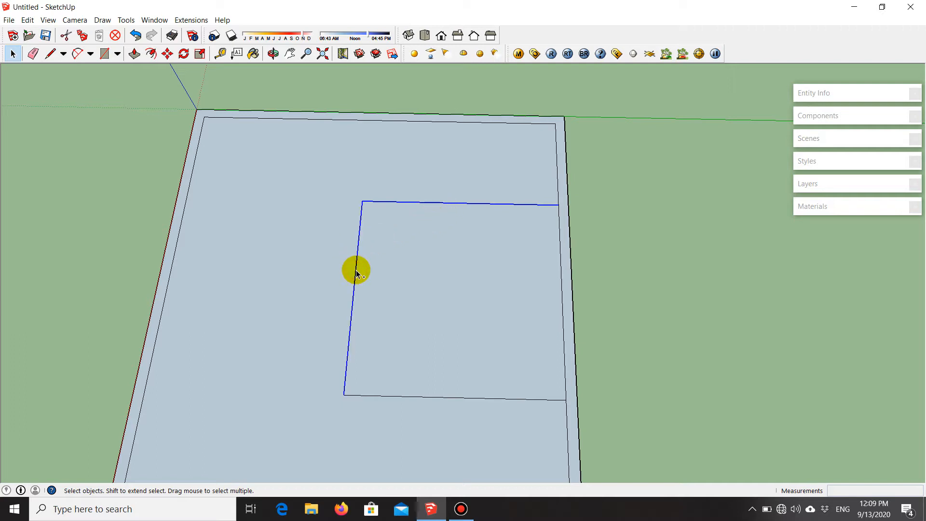
left_click(397, 398, "ctrl")
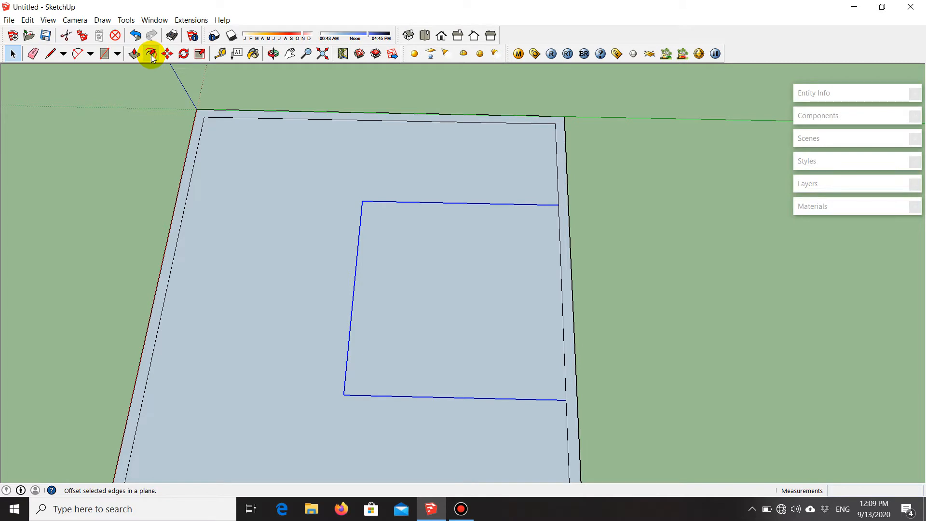
scroll(447, 341, "up", 1)
scroll(437, 356, "up", 1)
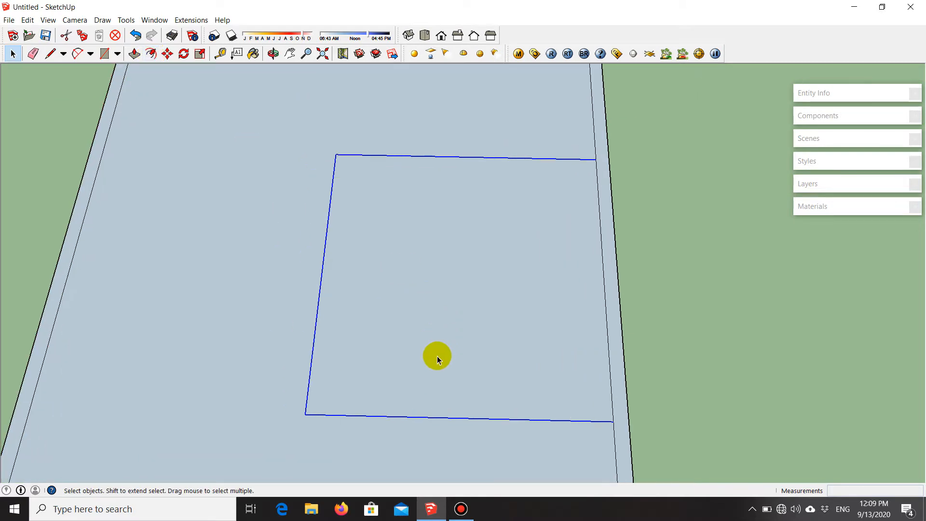
middle_click_drag(368, 306, 373, 329)
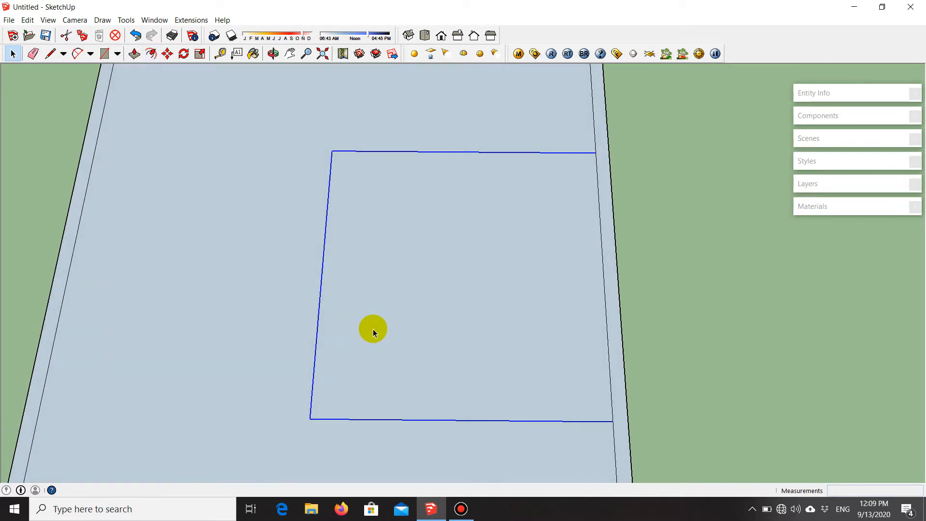
key("f")
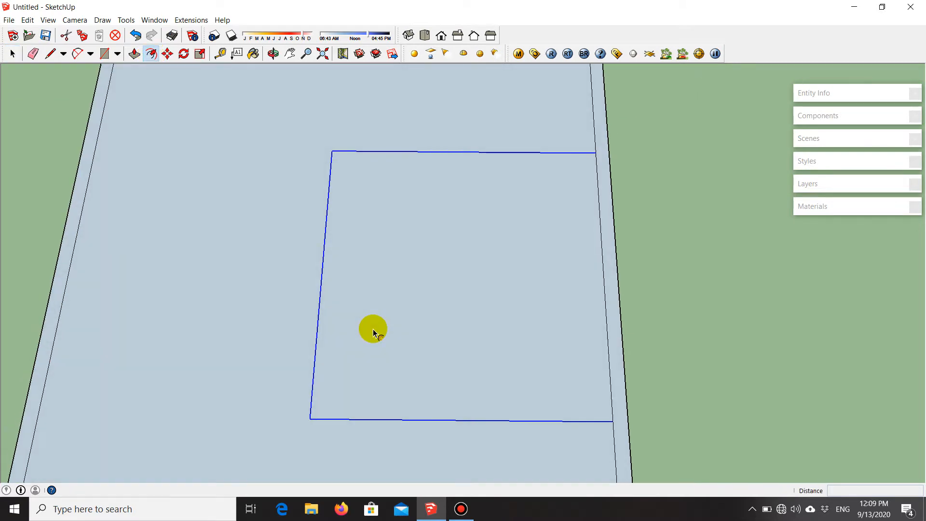
left_click(319, 300)
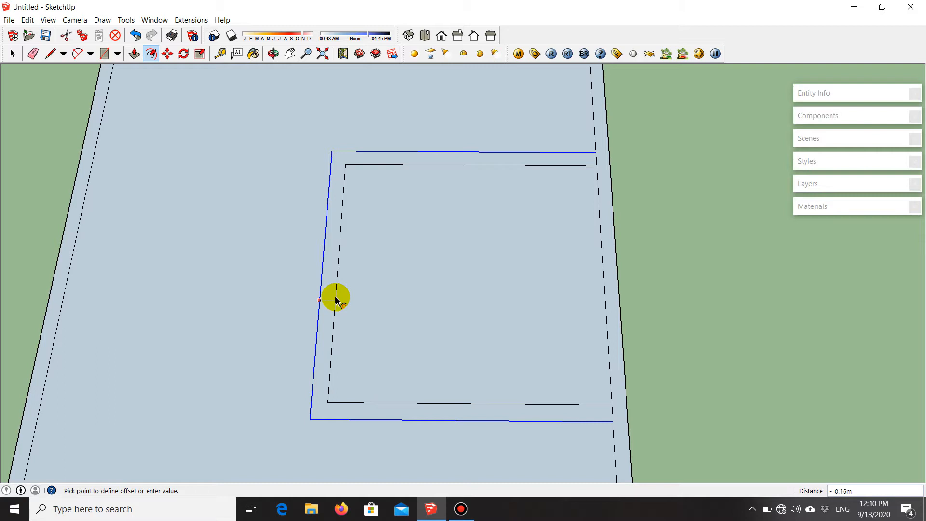
type(".15")
key("Return")
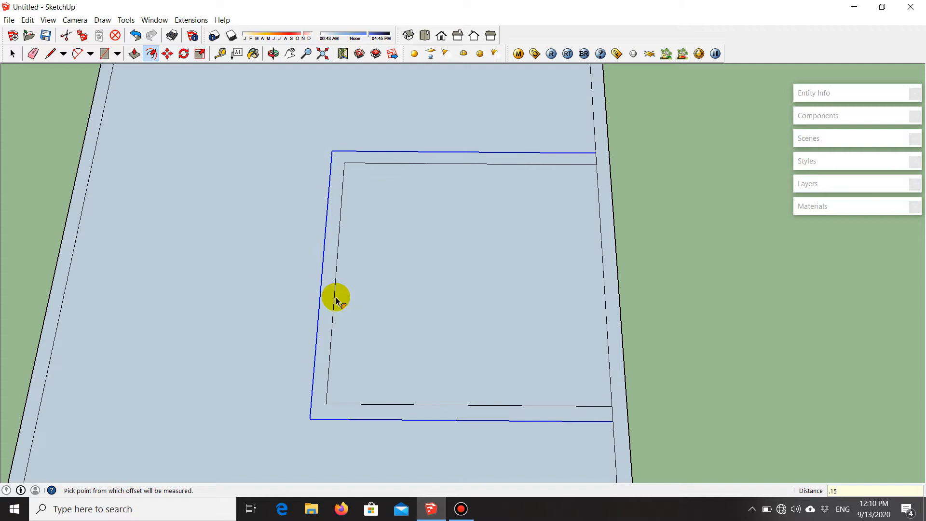
scroll(381, 258, "down", 4)
key("Escape")
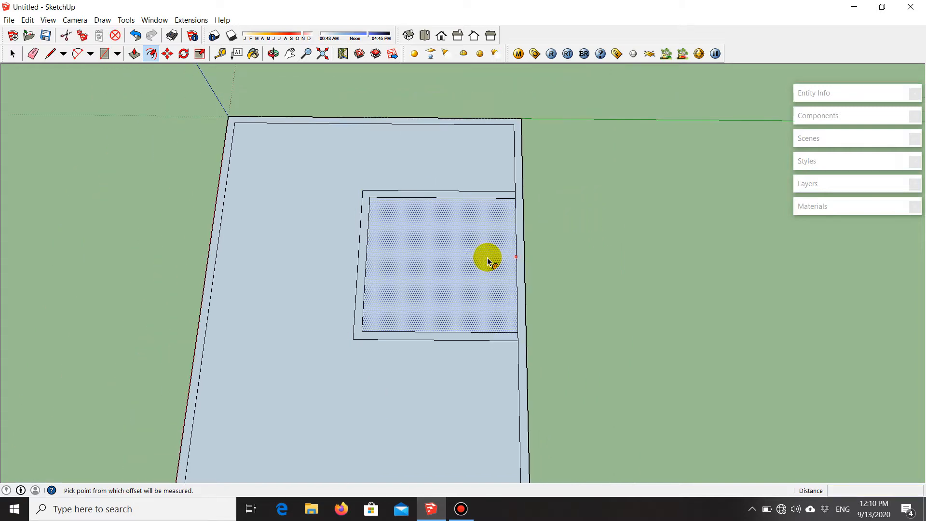
key("space")
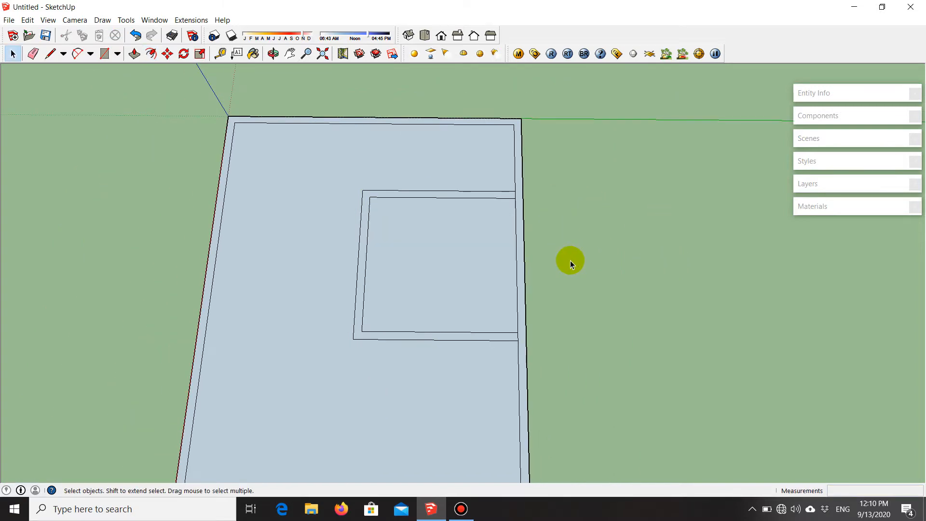
- Examine the walled room outline and the free floor area beyond it from several distances and angles
scroll(470, 234, "down", 2)
scroll(476, 321, "up", 1)
scroll(447, 205, "down", 1)
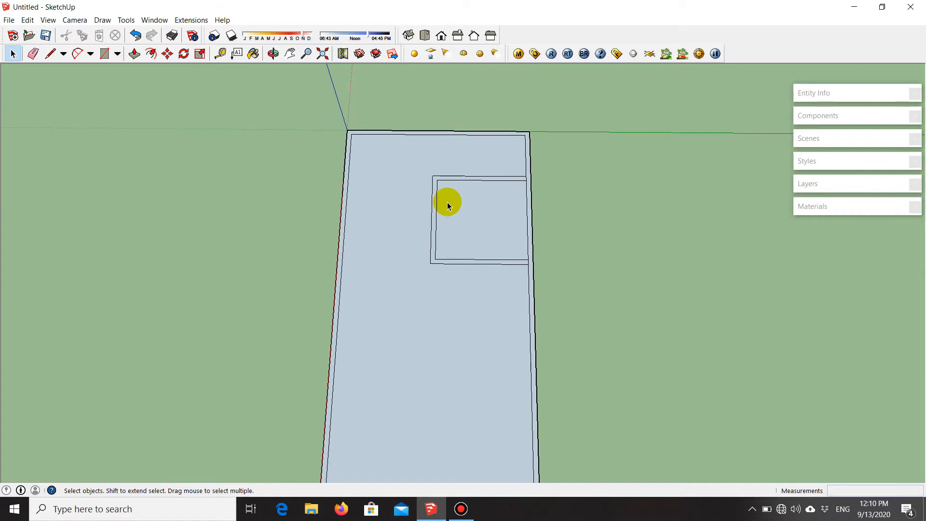
scroll(497, 225, "down", 1)
scroll(486, 285, "up", 2)
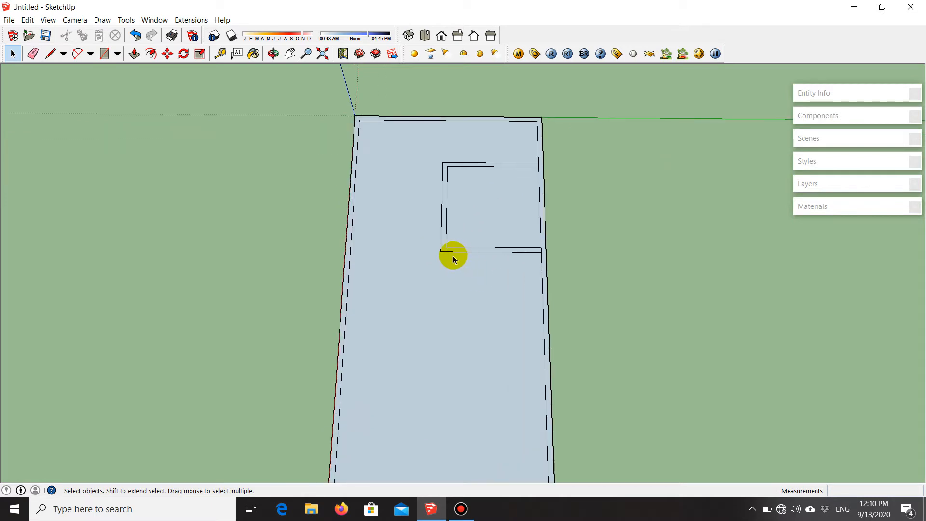
scroll(455, 300, "up", 1)
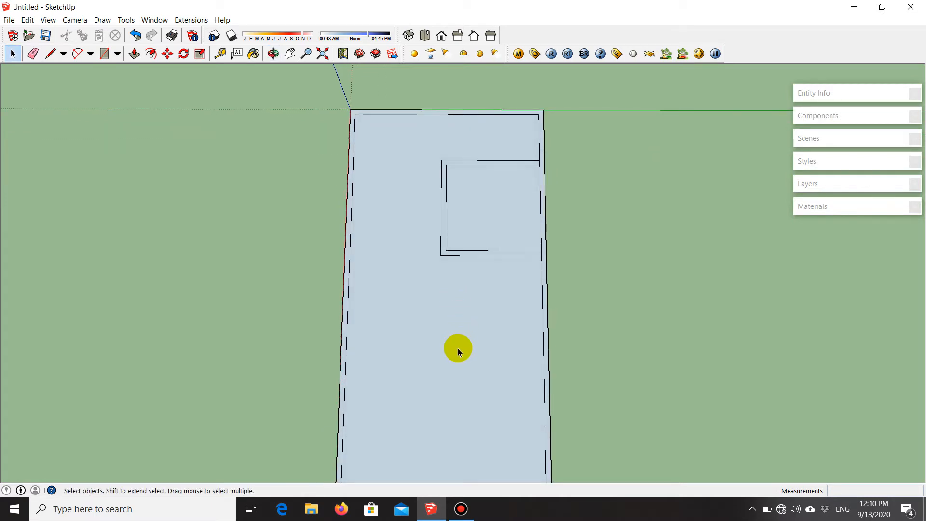
scroll(477, 270, "up", 2)
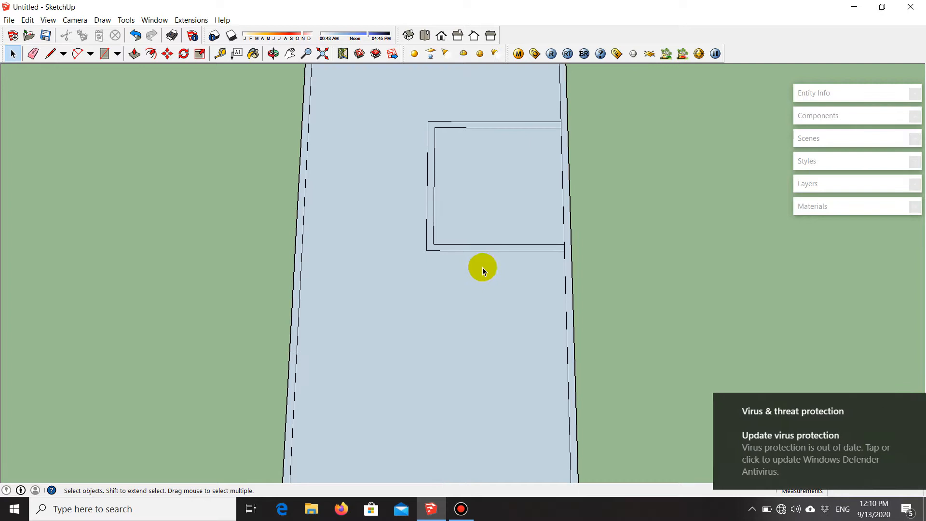
scroll(485, 344, "down", 2)
scroll(439, 278, "up", 1)
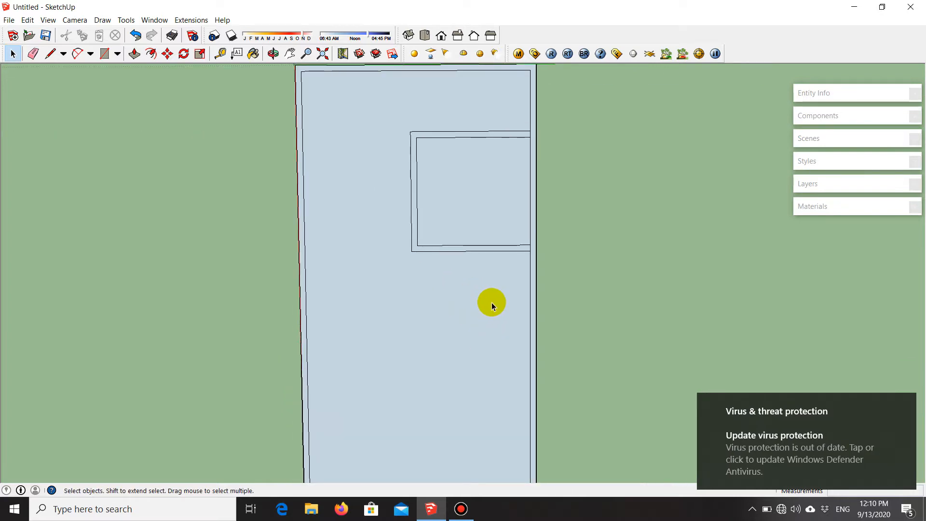
scroll(427, 150, "up", 1)
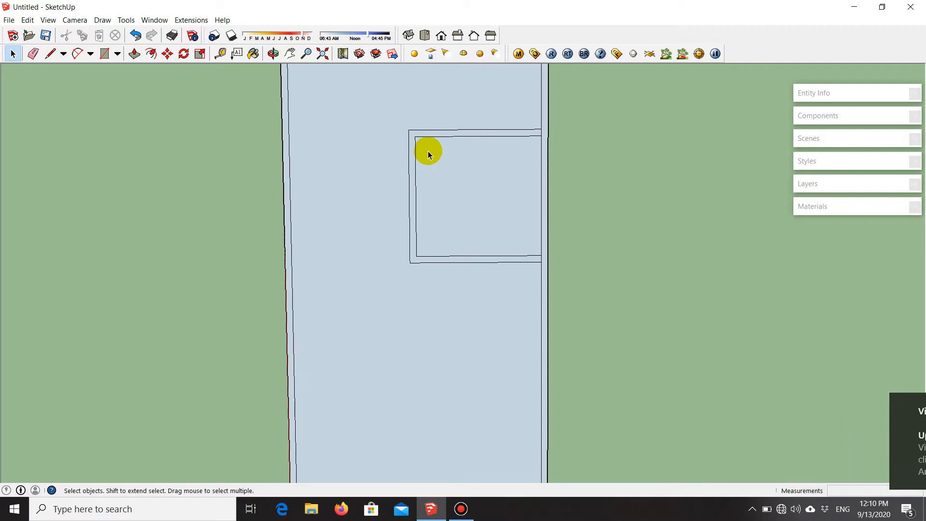
scroll(413, 141, "up", 1)
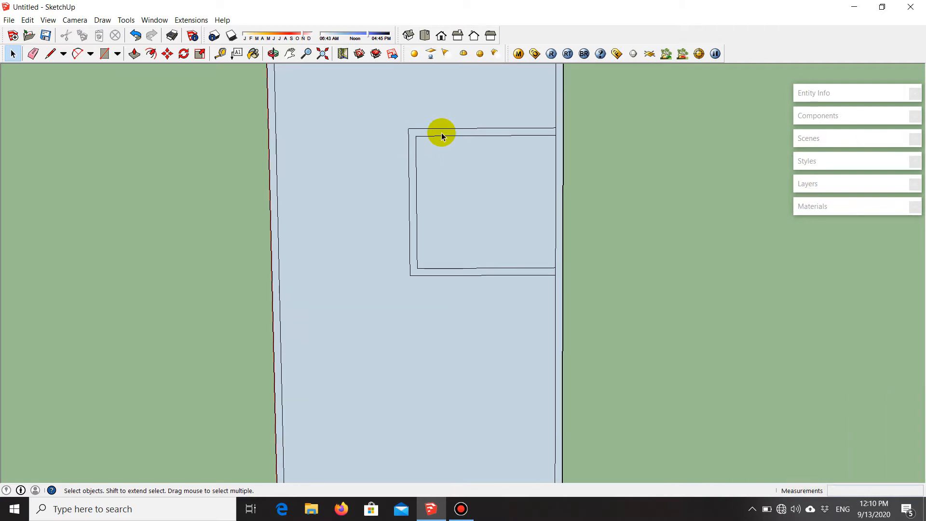
scroll(436, 161, "up", 1)
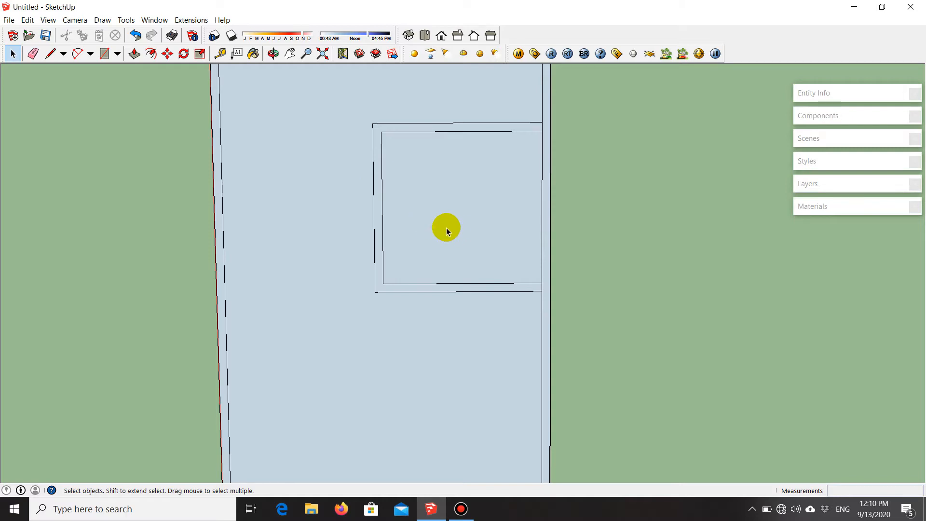
- Copy the room with its wall outline along the inner long edge, away from the origin end, so the two rooms share one wall
double_click(460, 230)
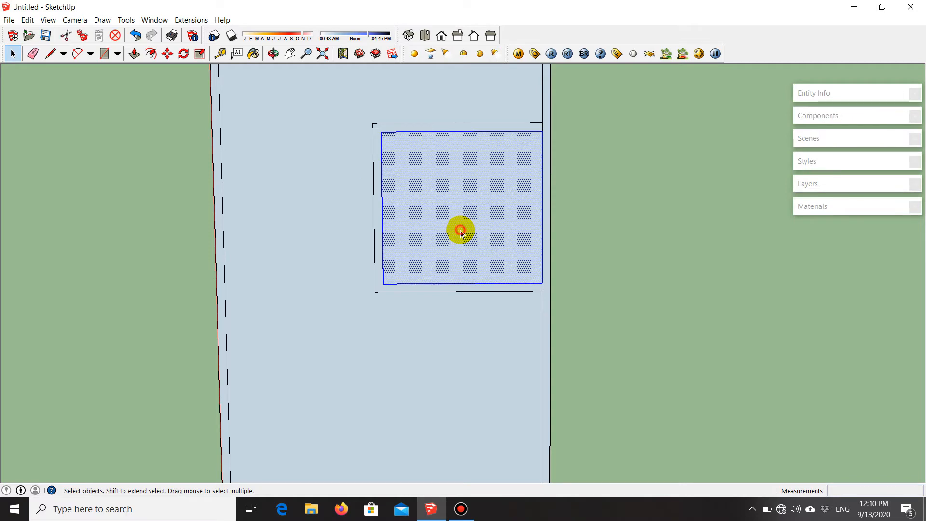
left_click(379, 190, "ctrl")
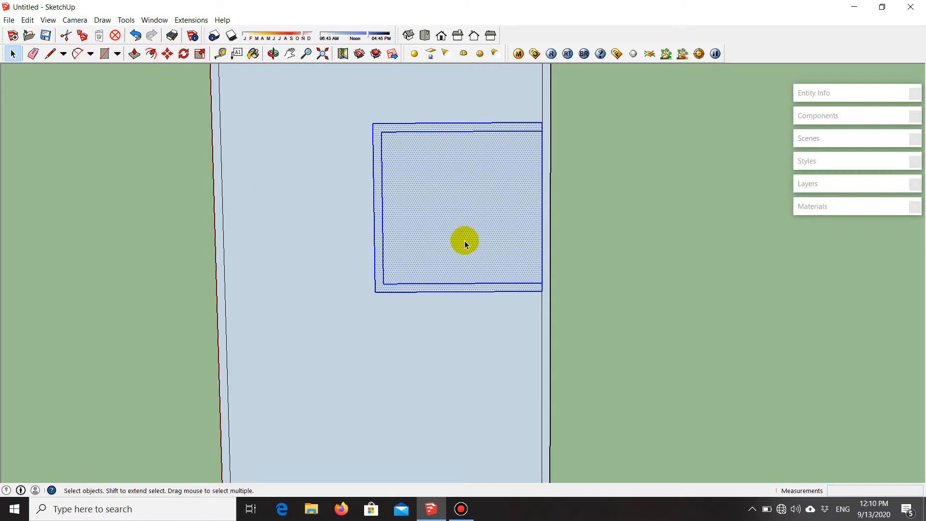
key("m")
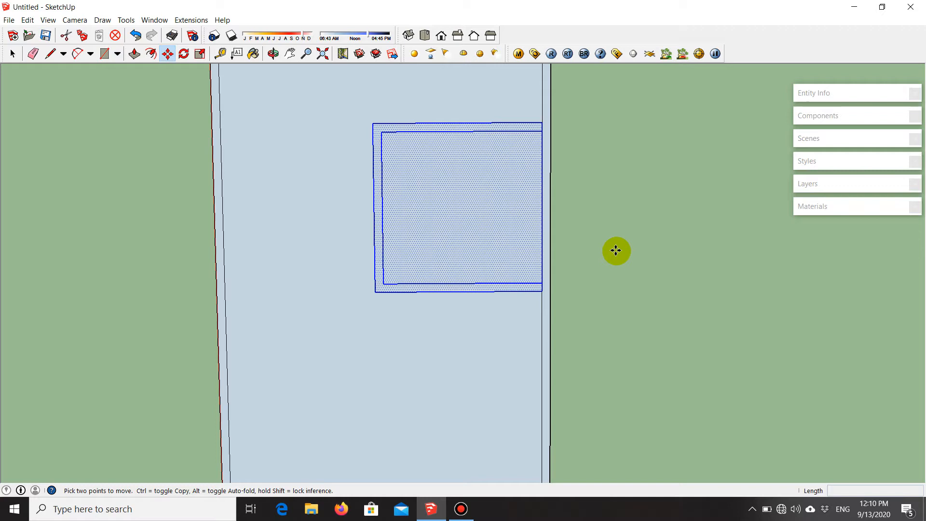
left_click(542, 124)
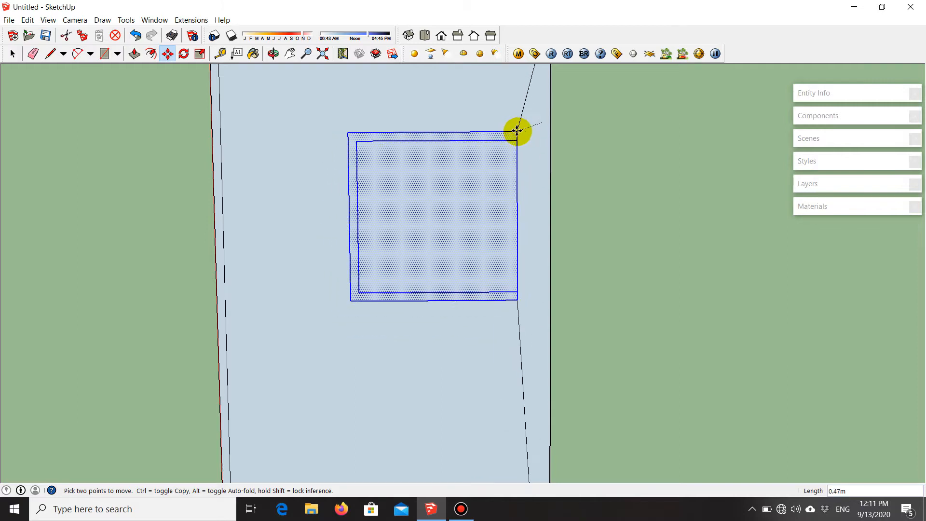
key("ctrl")
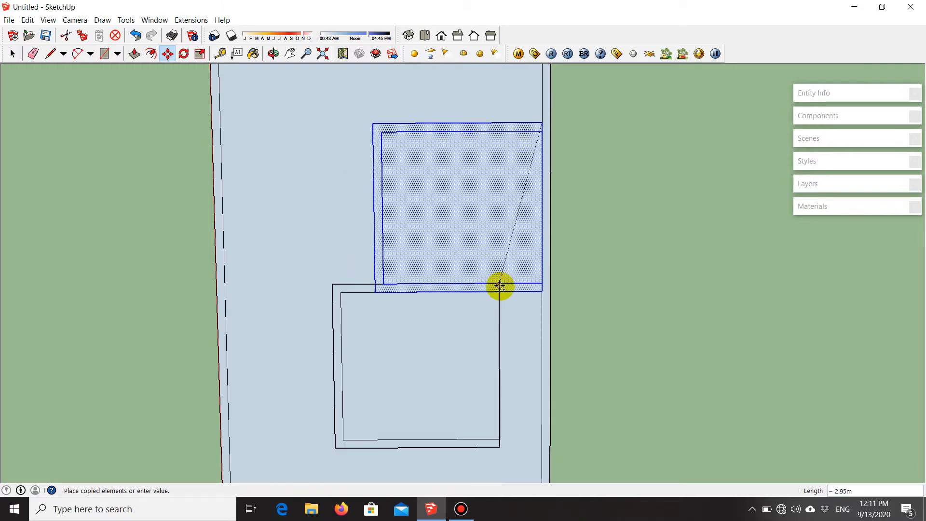
left_click(540, 285)
scroll(599, 250, "down", 3)
scroll(497, 295, "up", 3)
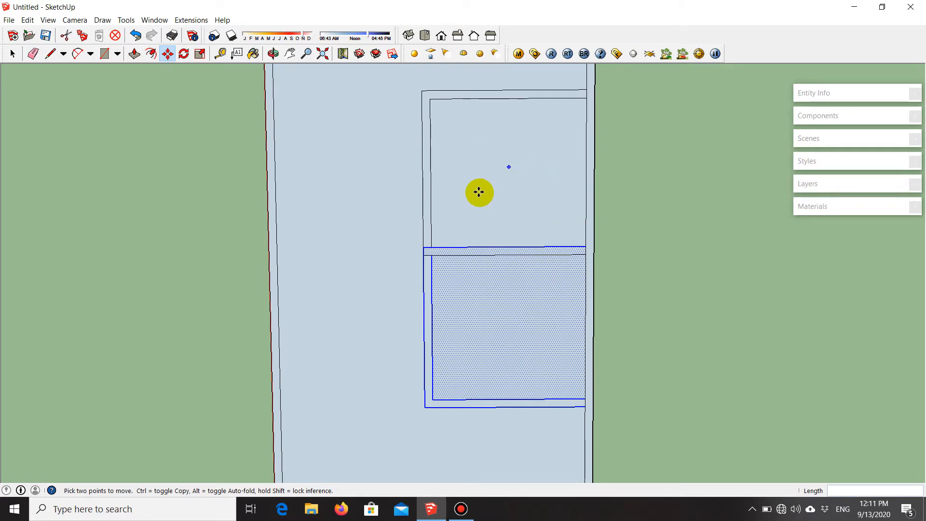
key("space")
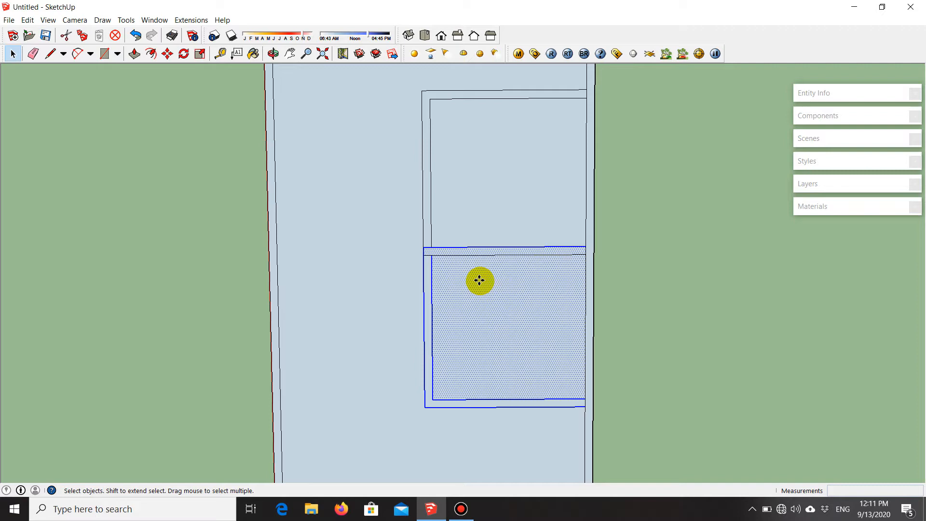
left_click(676, 285)
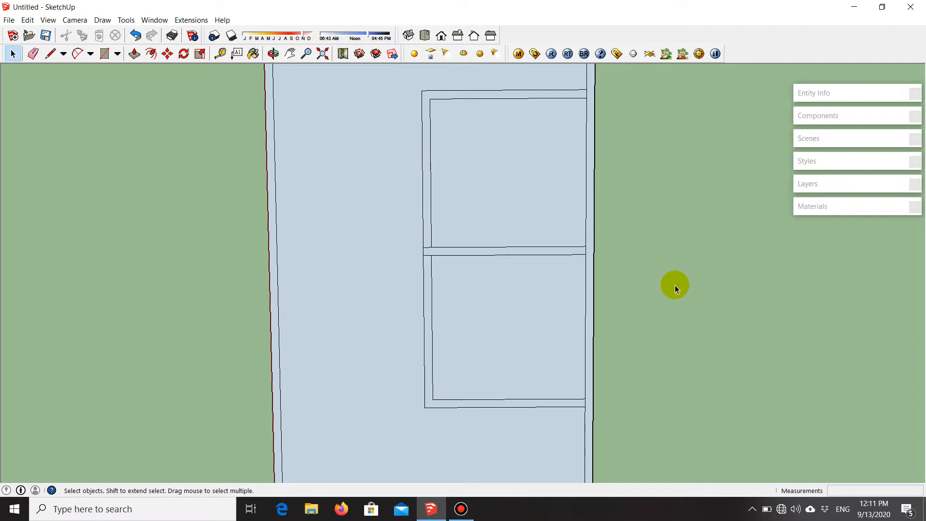
- Erase the short edges crossing the wall junction where the two rooms' shared wall meets their long inner wall
scroll(465, 302, "up", 1)
scroll(416, 254, "down", 1)
scroll(415, 255, "up", 3)
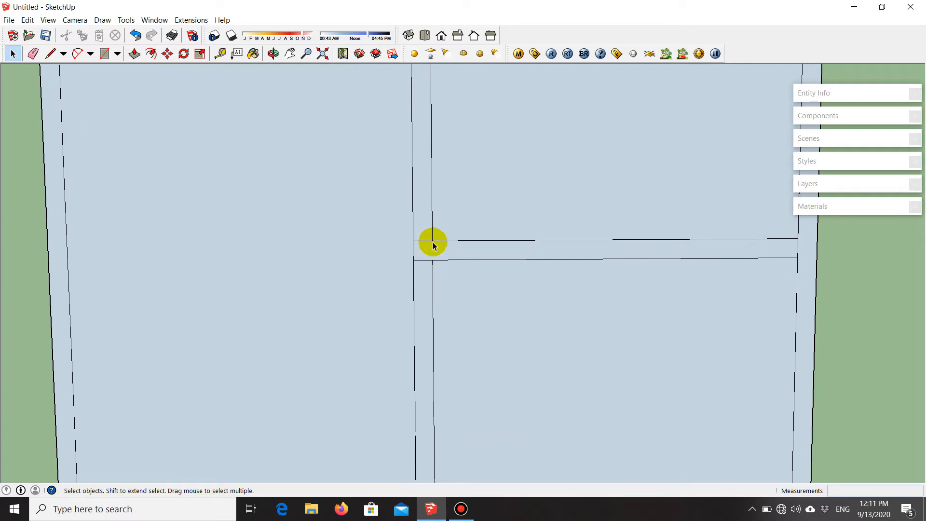
scroll(429, 253, "up", 2)
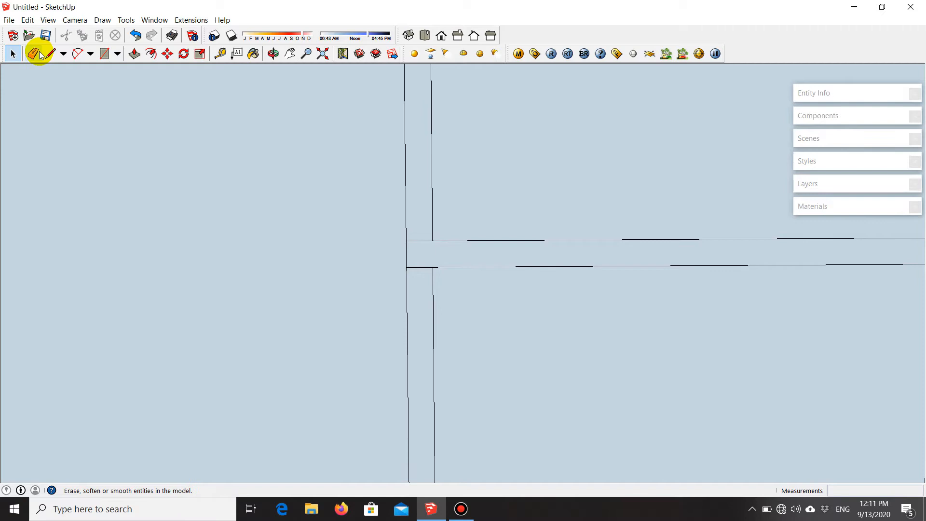
scroll(422, 282, "up", 2)
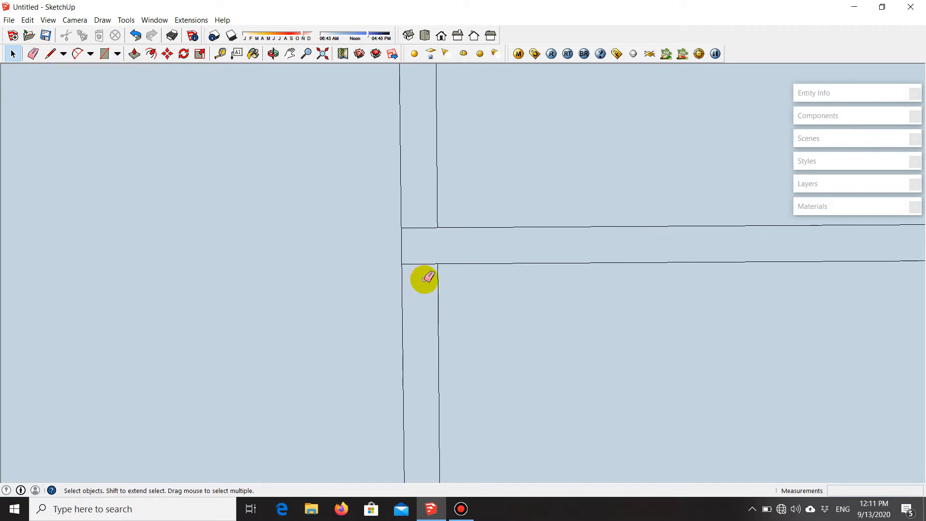
key("e")
left_click(421, 264)
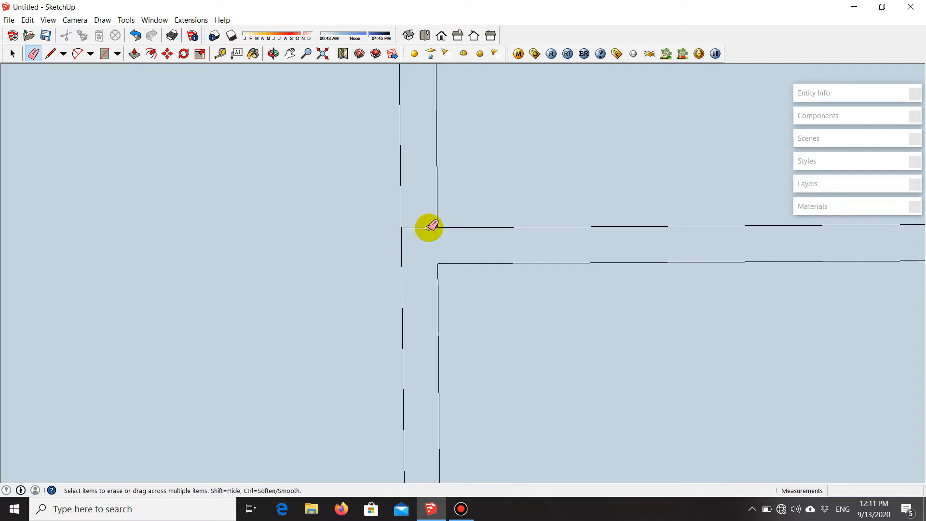
scroll(381, 275, "down", 4)
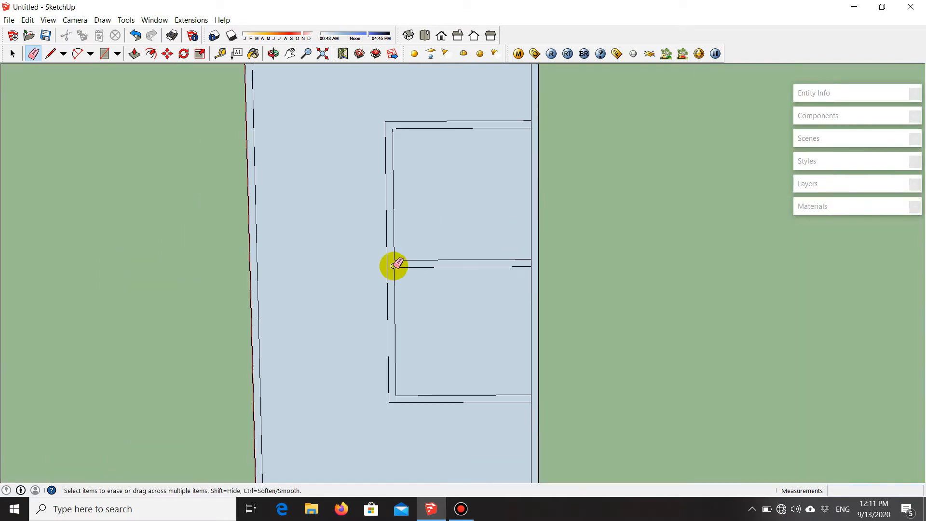
- Erase the remaining short edge at the junction of the two rooms' shared wall and their long inner wall
left_click(394, 264)
key("space")
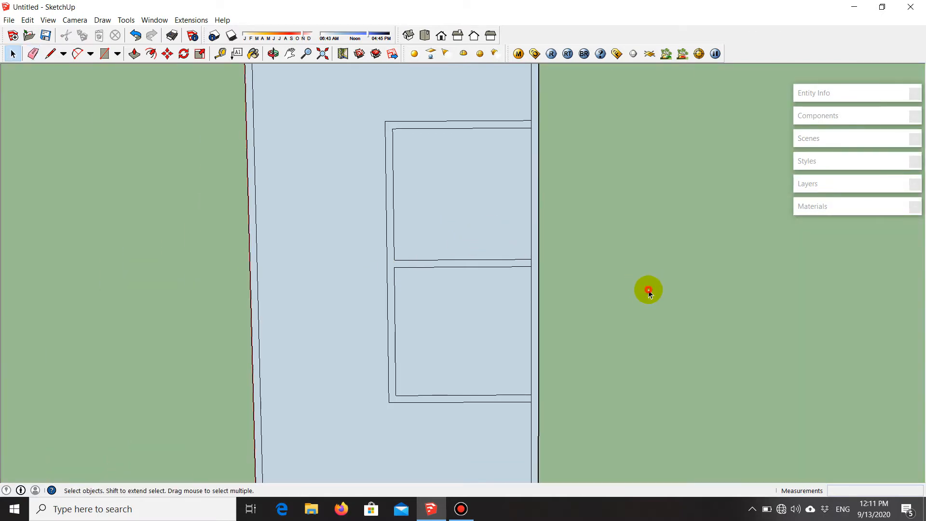
- Examine the two adjoining rooms and the free floor area around them from several distances and angles
middle_click_drag(472, 331, 523, 217)
scroll(474, 315, "down", 2)
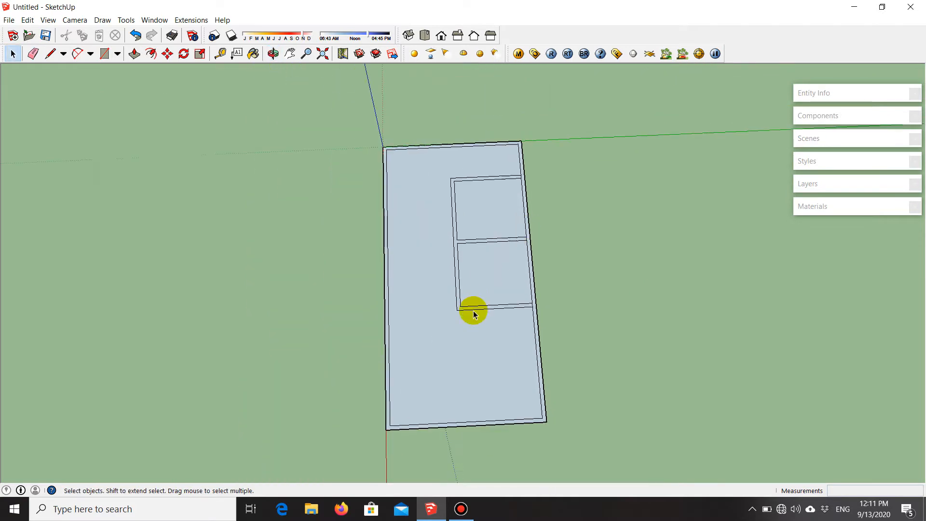
middle_click_drag(462, 346, 441, 277)
scroll(488, 236, "up", 2)
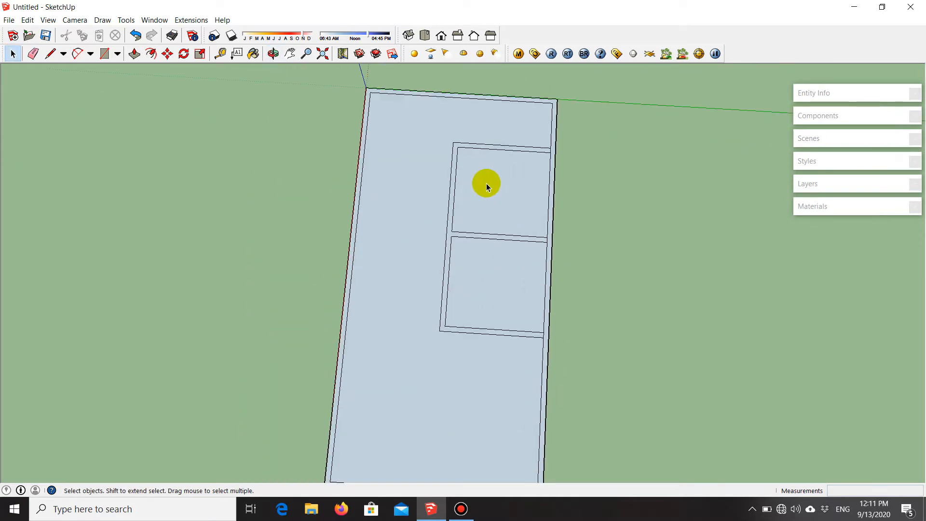
scroll(487, 284, "down", 2)
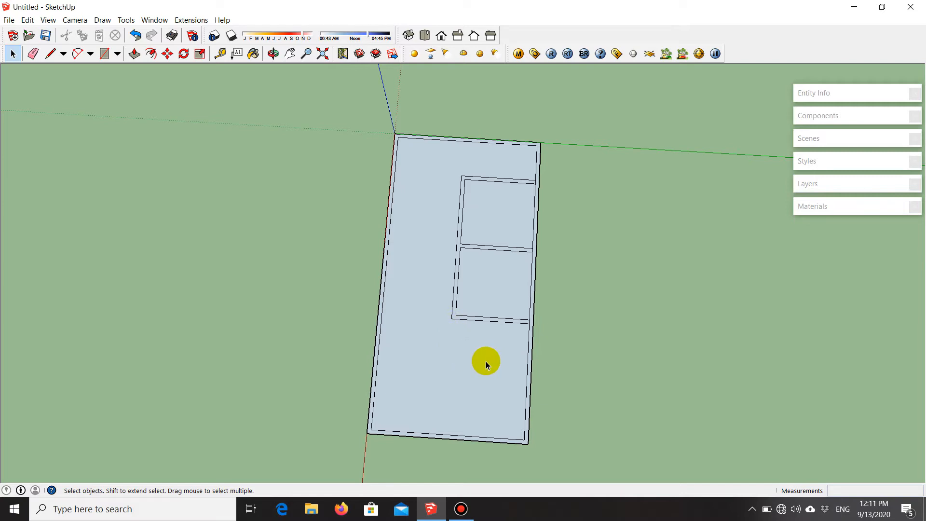
scroll(399, 338, "up", 2)
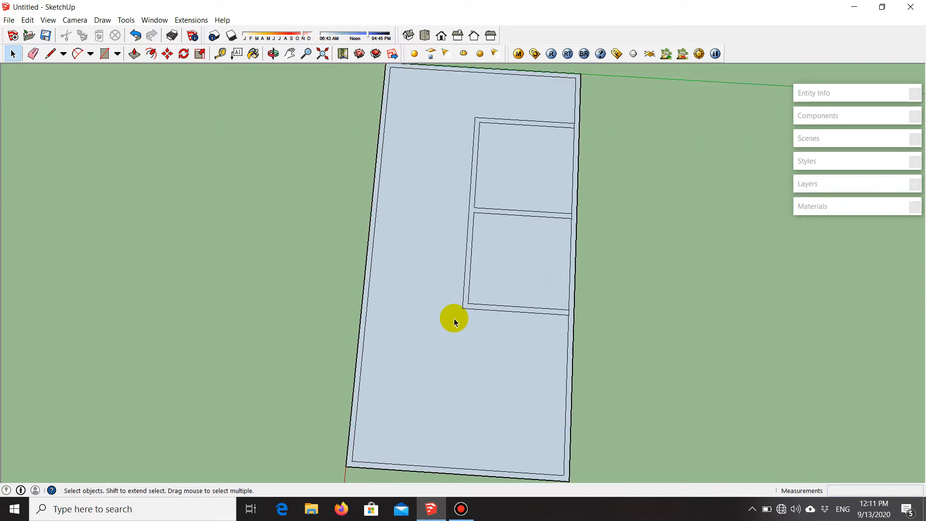
scroll(461, 316, "up", 3)
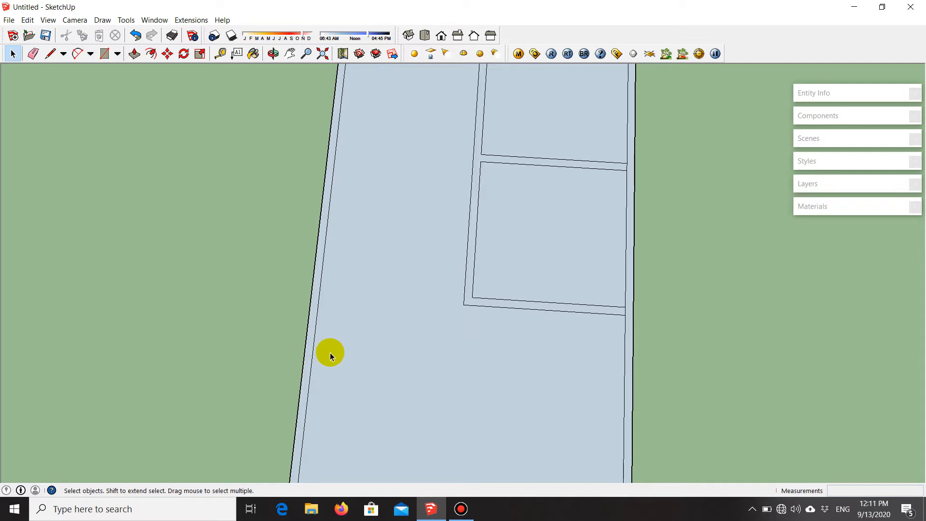
scroll(455, 321, "up", 2)
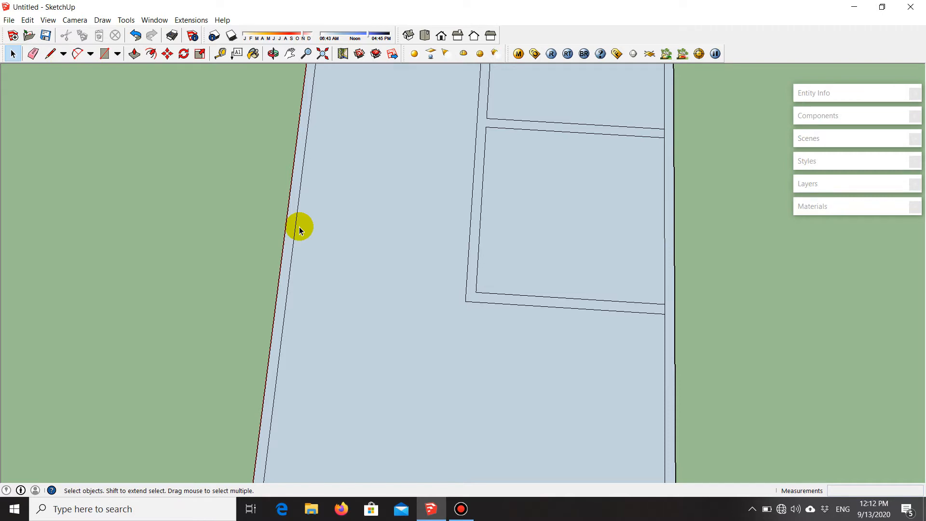
- Draw a 1 m line extending the second room's outer corner along its long wall, continued square to the opposite outer wall's inner edge
key("l")
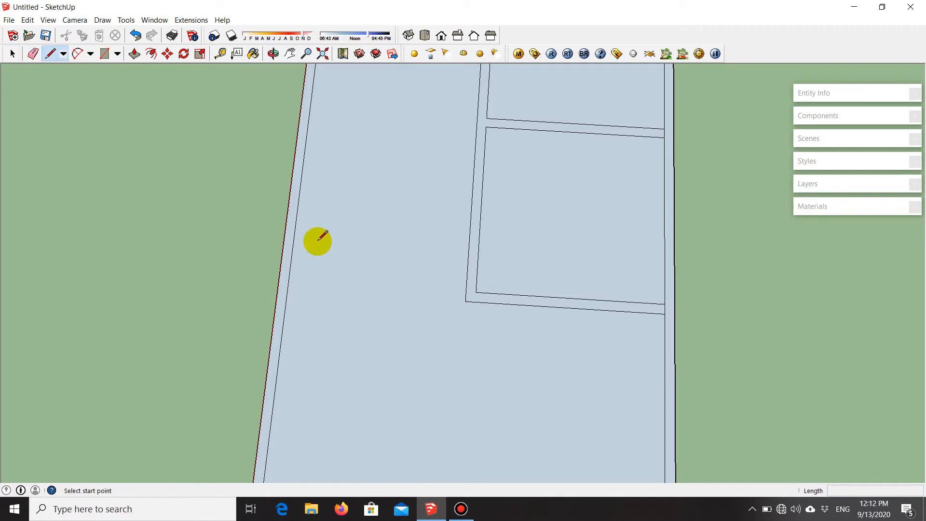
left_click(466, 302)
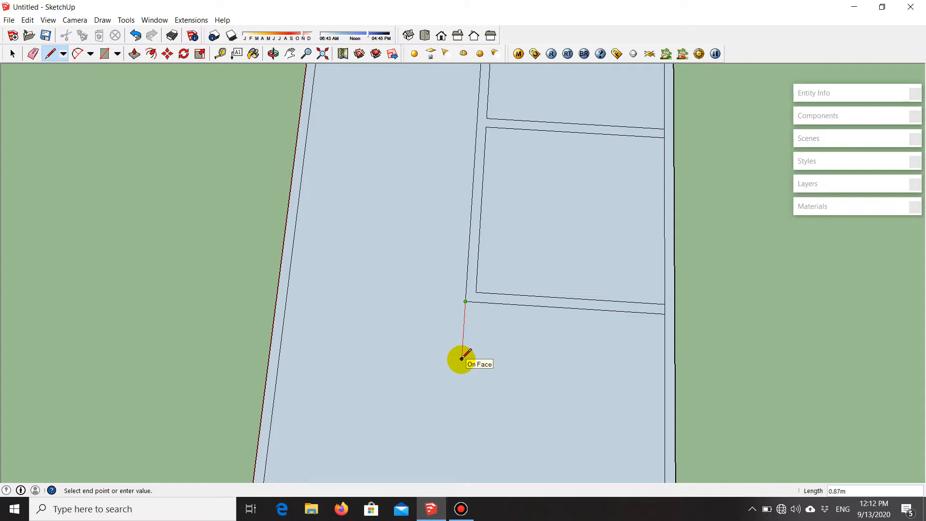
scroll(476, 283, "down", 1)
scroll(459, 335, "up", 1)
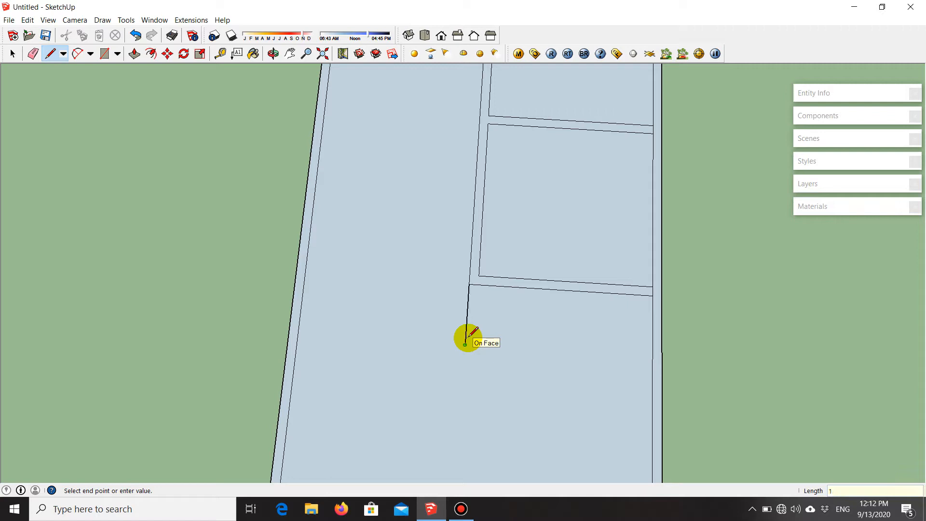
left_click(465, 344)
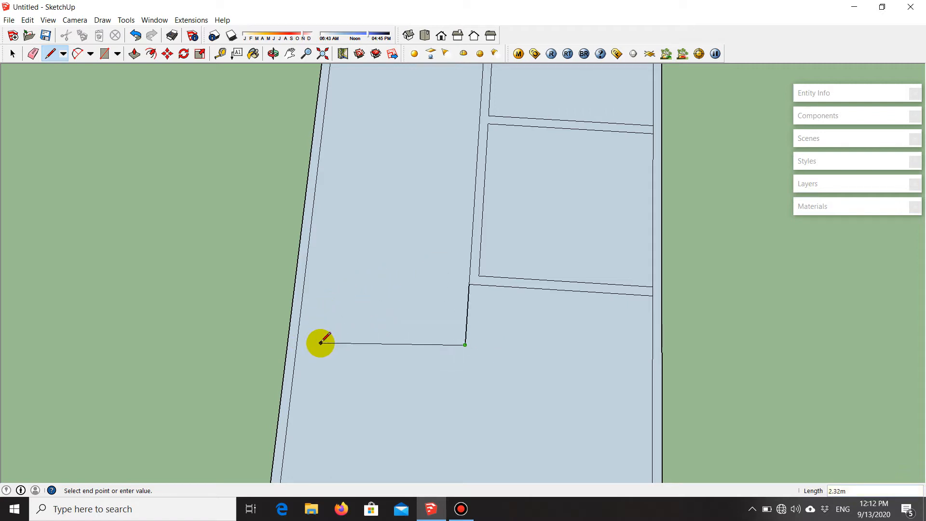
left_click(298, 334)
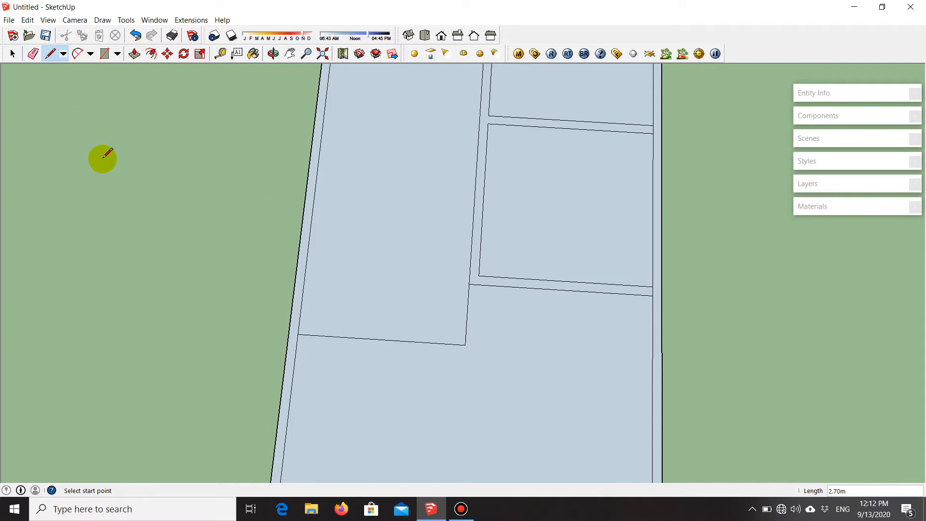
key("space")
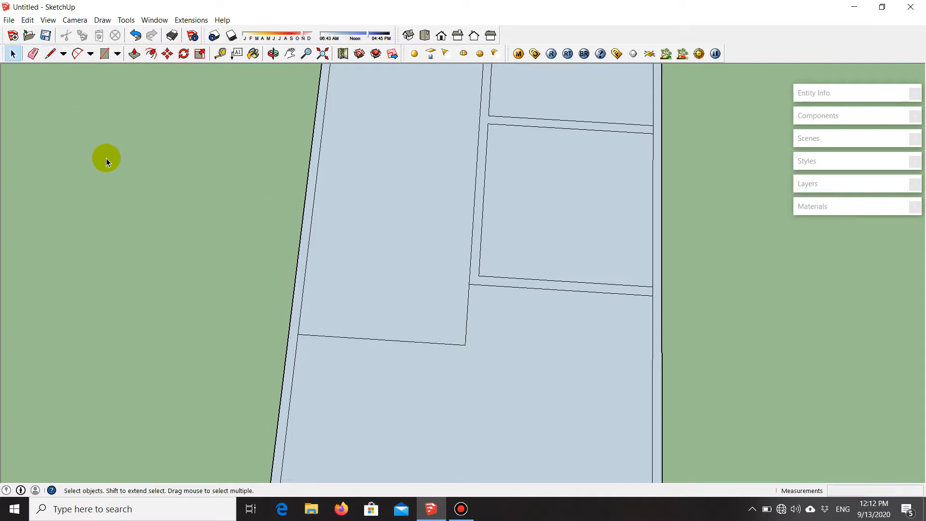
- Offset the two new connected edges 0.15 m outward, toward the open floor beyond the rooms, to outline the wall
scroll(27, 88, "down", 2)
scroll(268, 248, "up", 3)
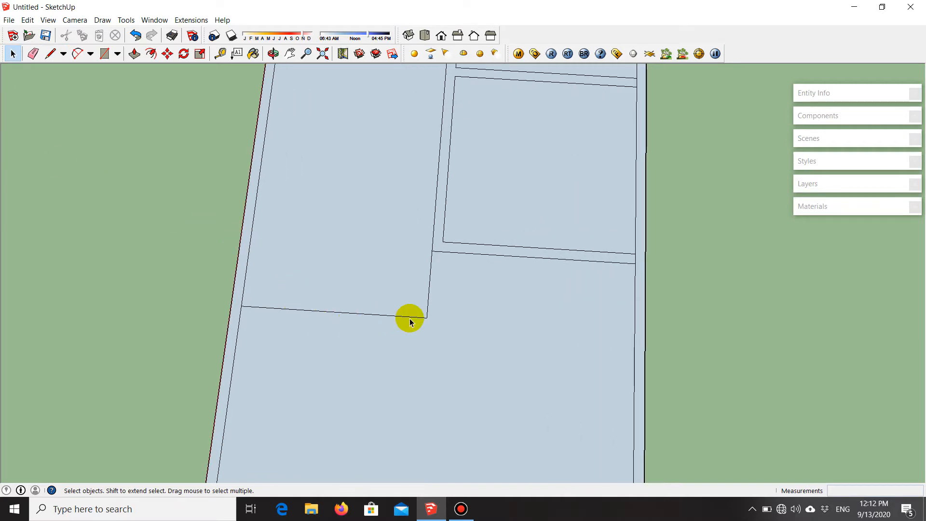
scroll(399, 315, "up", 3)
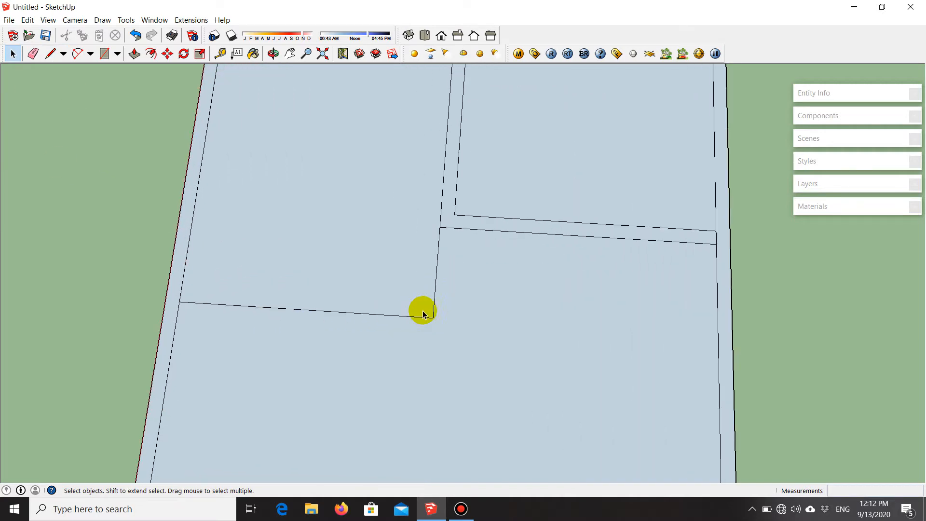
scroll(433, 276, "up", 1)
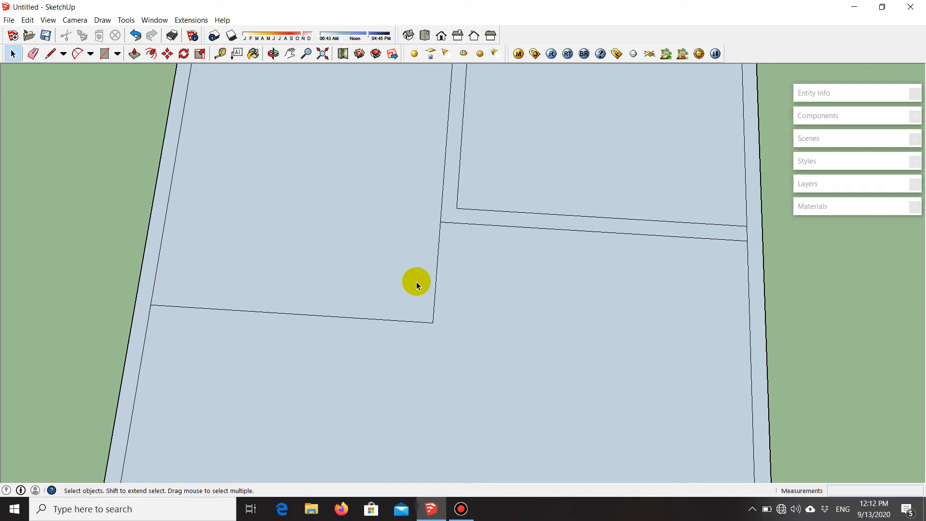
scroll(264, 292, "down", 1)
scroll(417, 303, "up", 1)
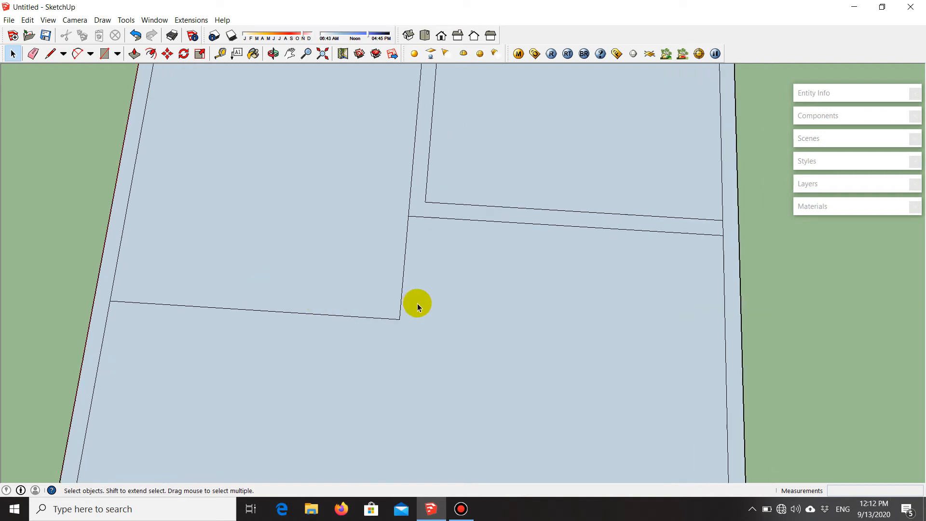
left_click(404, 282)
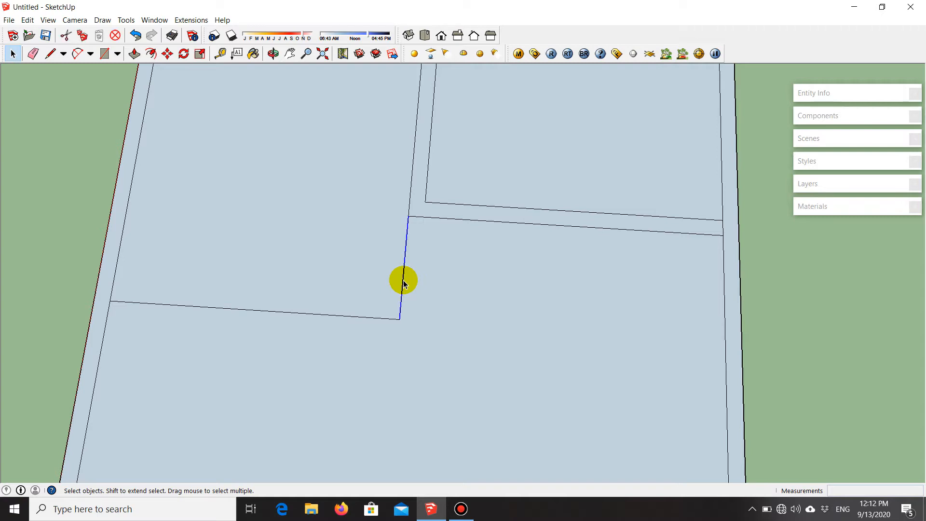
left_click(383, 318, "ctrl")
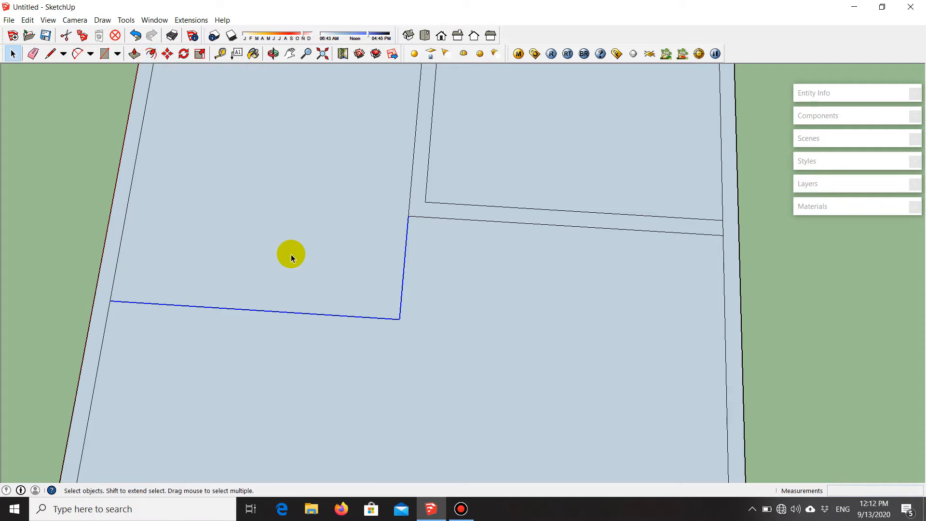
key("f")
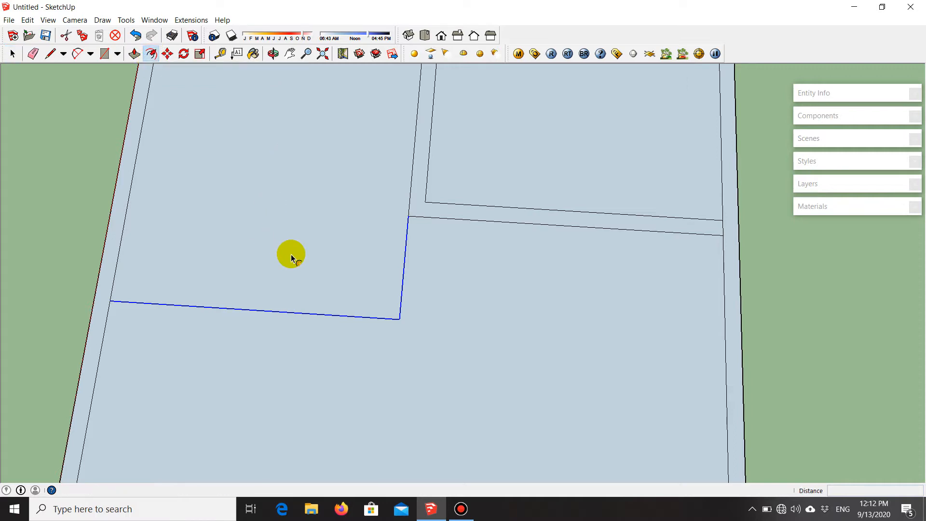
left_click(403, 290)
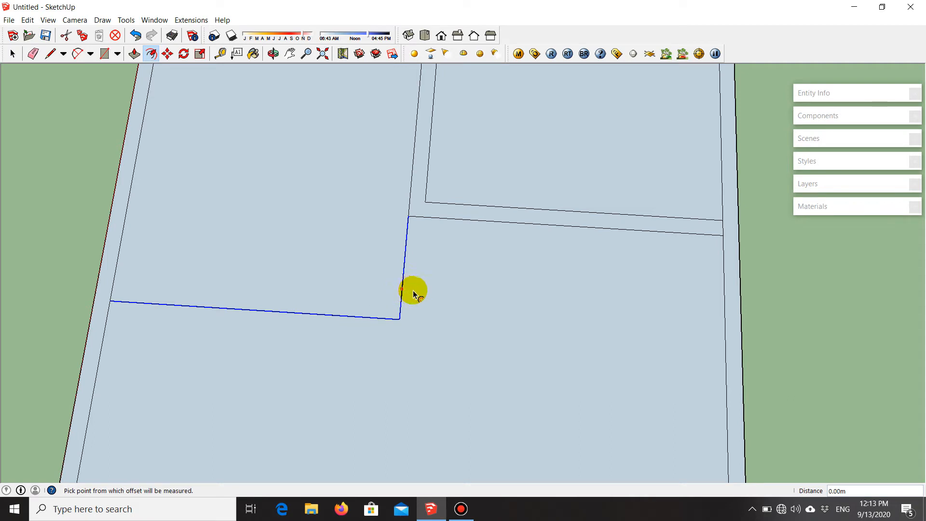
left_click(404, 272)
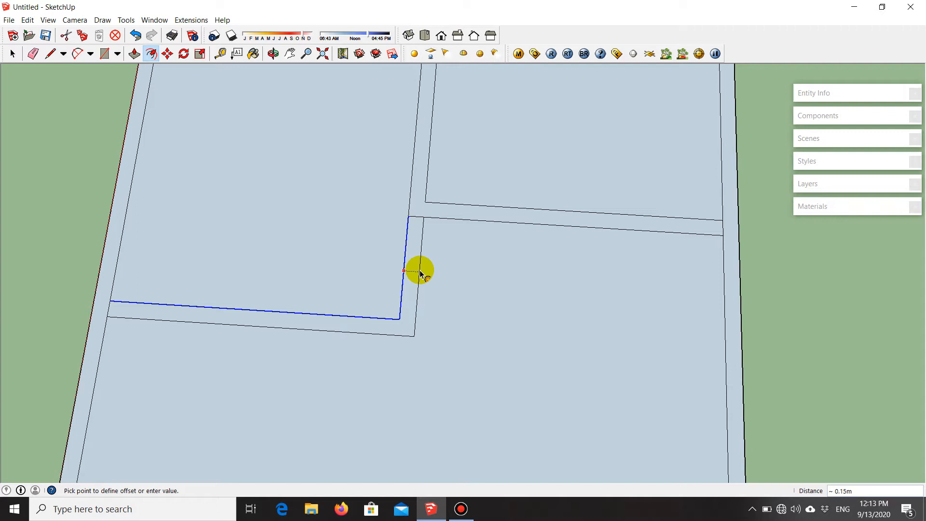
key("Return")
key("space")
- Erase the short edge crossing the junction between the new wall and the second room's corner
mouse_move(419, 270)
middle_mouse_down()
mouse_move(331, 299)
mouse_move(409, 285)
middle_mouse_up()
scroll(386, 289, "up", 5)
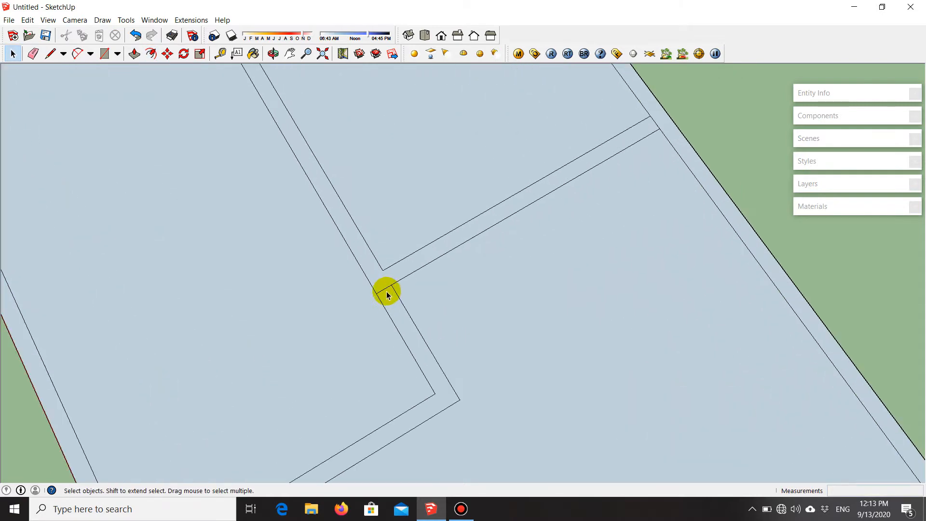
key("e")
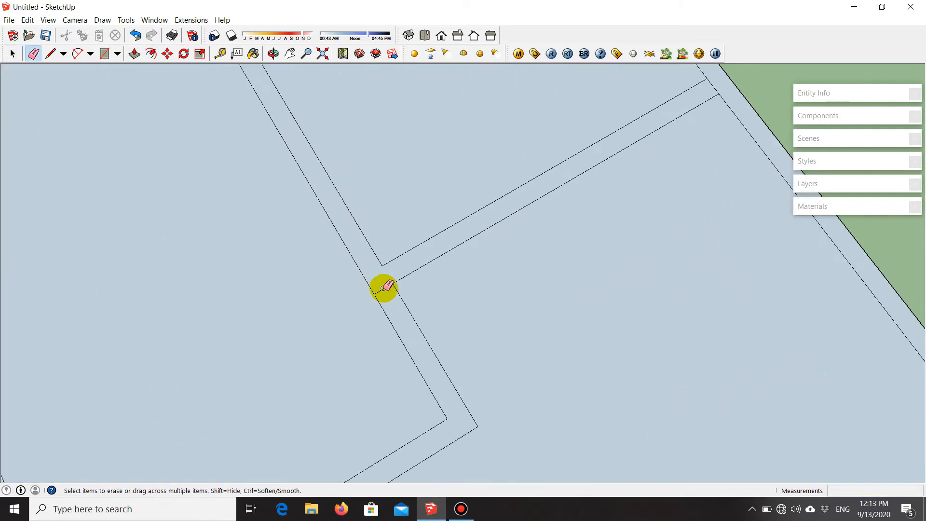
left_click(385, 289)
scroll(440, 291, "down", 4)
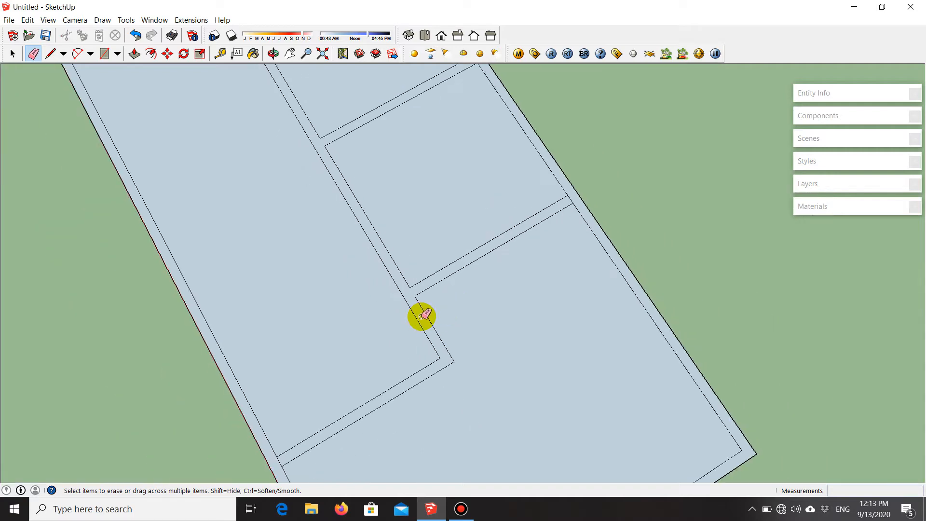
key("space")
- Examine the joined wall layout and the long floor area beside the two rooms from several distances and angles
scroll(410, 333, "down", 2)
mouse_move(331, 369)
middle_mouse_down()
mouse_move(310, 374)
mouse_move(299, 333)
middle_mouse_up()
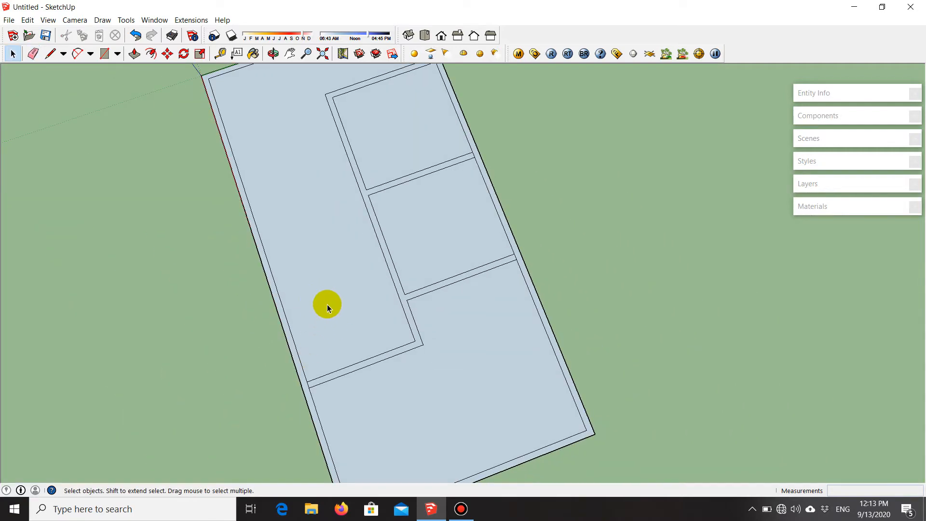
scroll(328, 305, "down", 2)
middle_click_drag(355, 317, 319, 326)
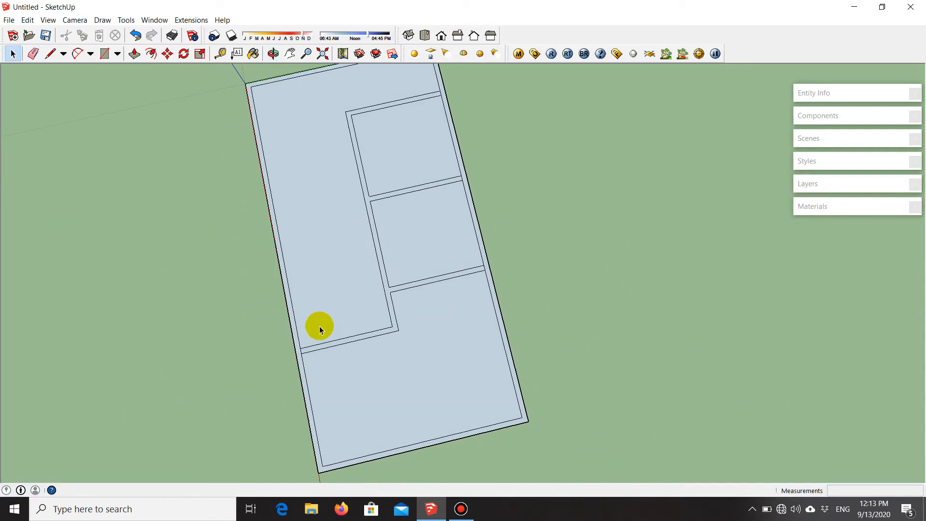
scroll(287, 243, "up", 2)
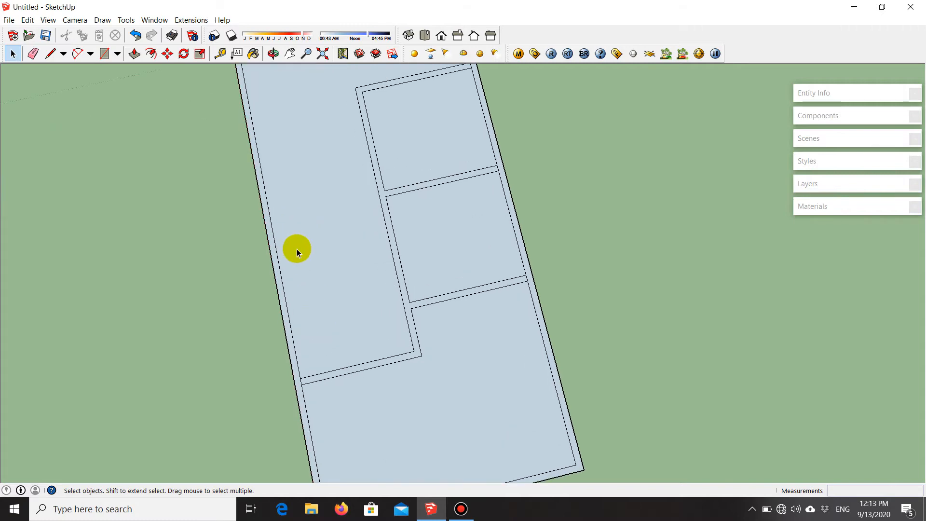
middle_click_drag(403, 317, 317, 213)
scroll(336, 186, "up", 2)
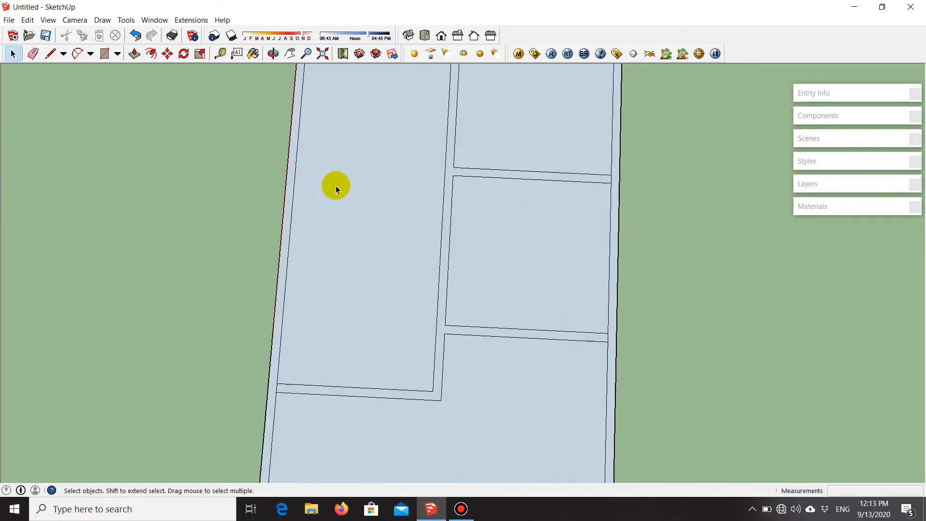
scroll(443, 343, "down", 3)
scroll(356, 215, "up", 2)
middle_click_drag(424, 221, 441, 309)
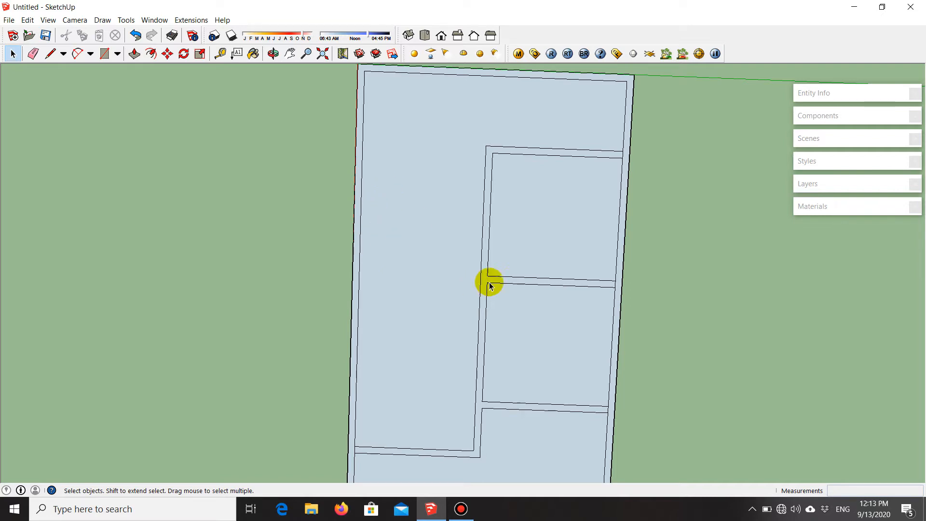
scroll(490, 281, "up", 2)
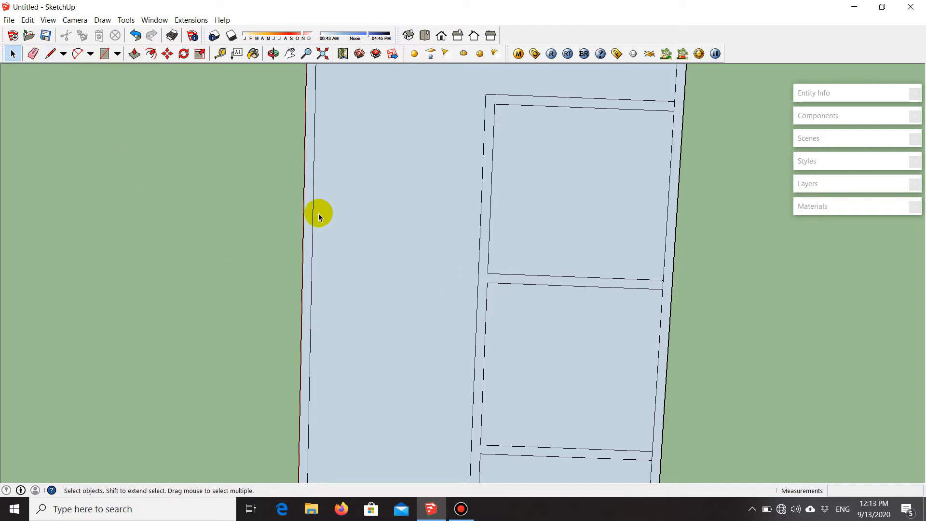
- Draw a line from the first room's inner corner at the shared wall straight across to the opposite outer wall's inner edge
key("l")
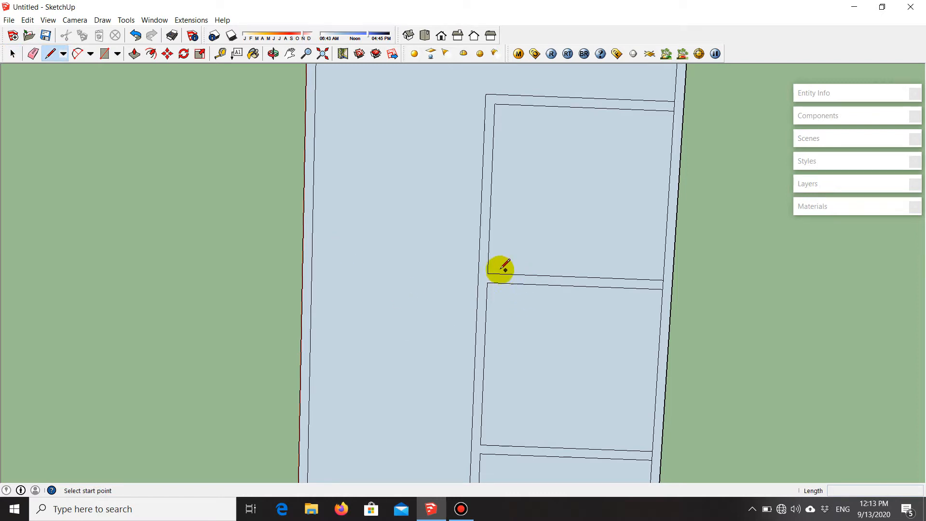
left_click(487, 273)
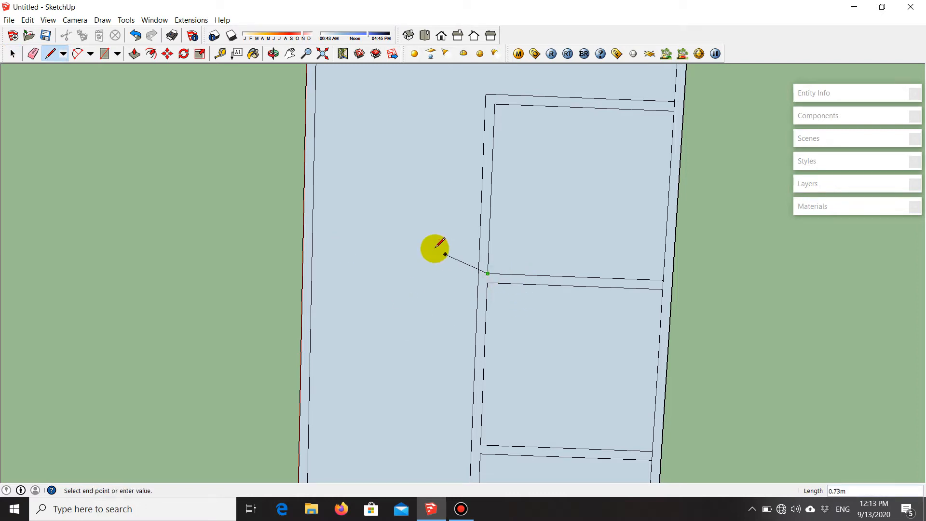
left_click(312, 267)
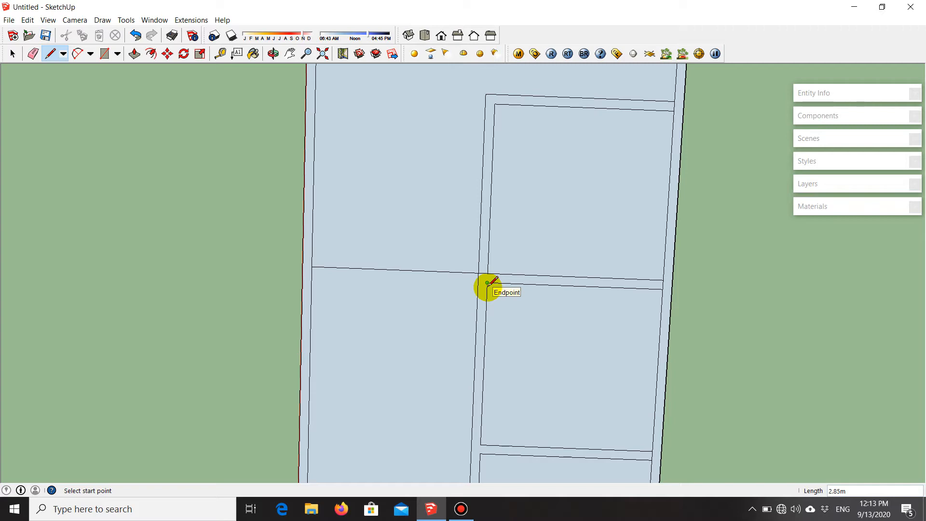
- Outline a stub wall 1.5 m long and 0.15 m thick along the crossing line, starting at the outer wall's inner edge
left_click(315, 268)
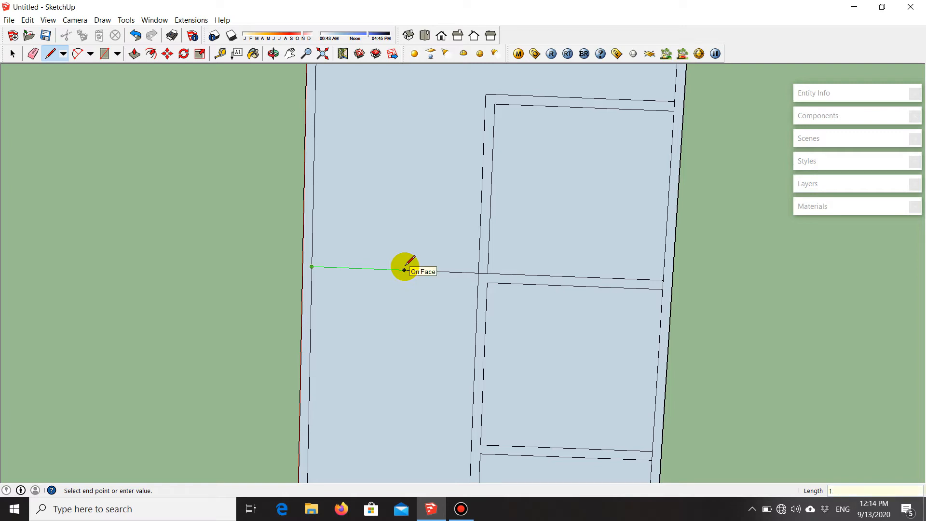
key("Return")
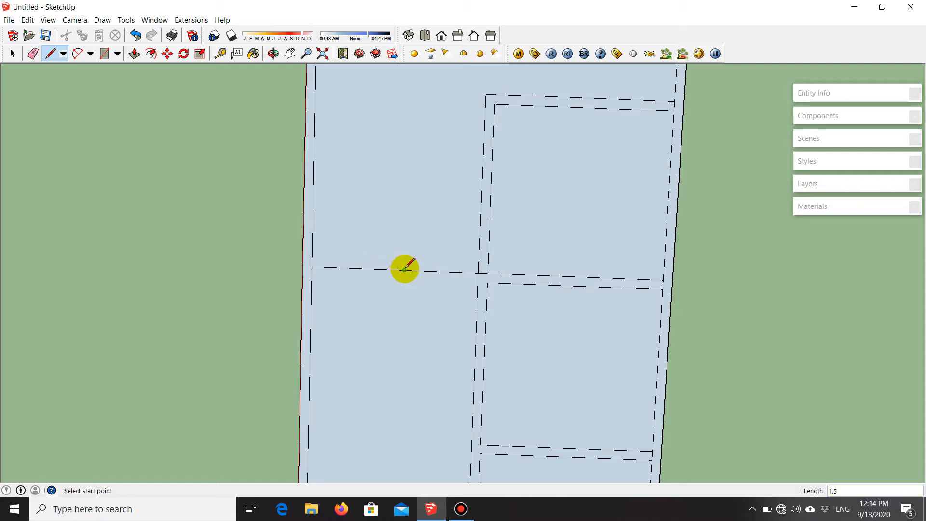
left_click(404, 269)
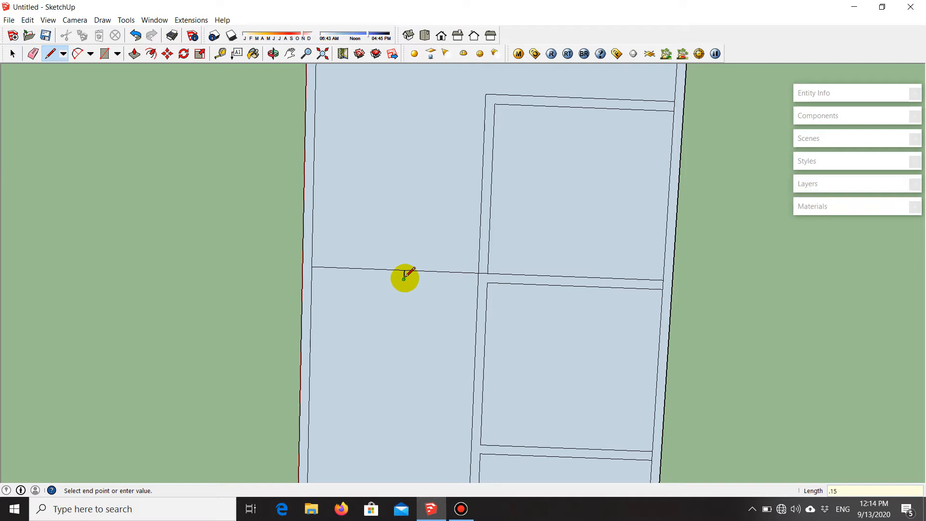
left_click(312, 277)
scroll(463, 274, "up", 1)
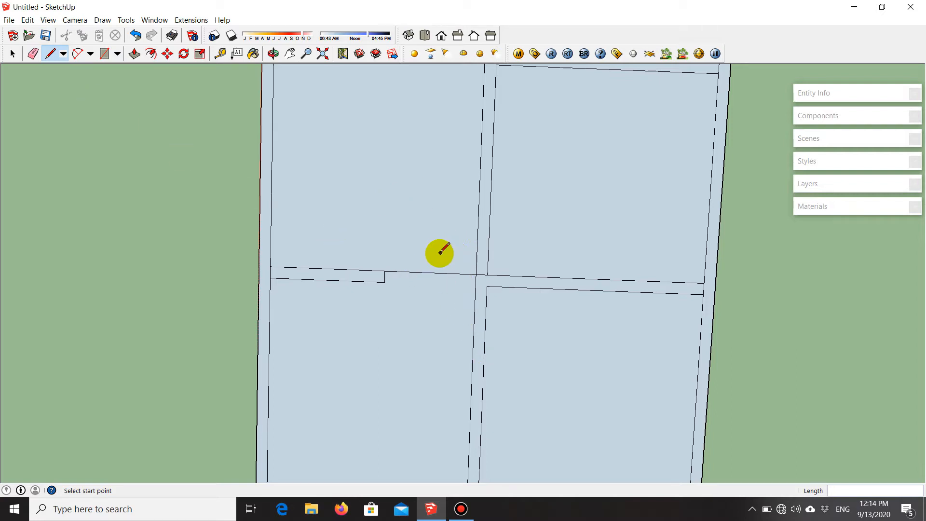
- Erase the rest of the crossing line between the stub wall and the rooms, including the short edge across the wall junction
key("e")
scroll(444, 261, "up", 1)
mouse_move(451, 255)
left_mouse_down()
mouse_move(447, 302)
mouse_move(490, 277)
left_mouse_up()
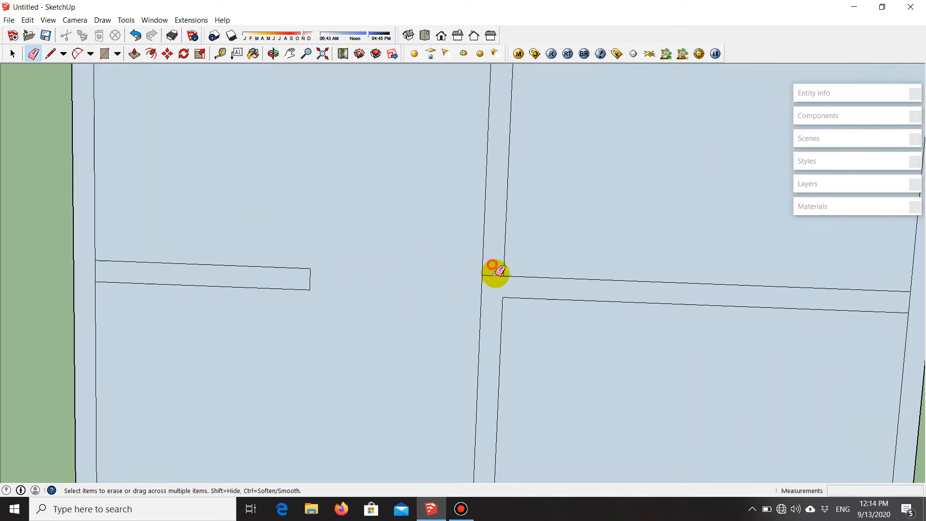
scroll(455, 275, "down", 4)
scroll(368, 222, "up", 3)
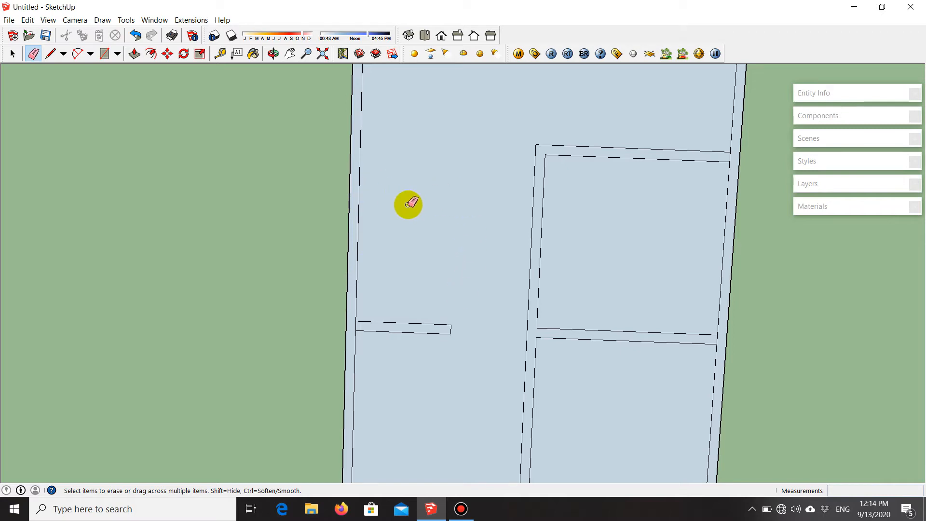
scroll(424, 272, "down", 2)
scroll(424, 273, "up", 2)
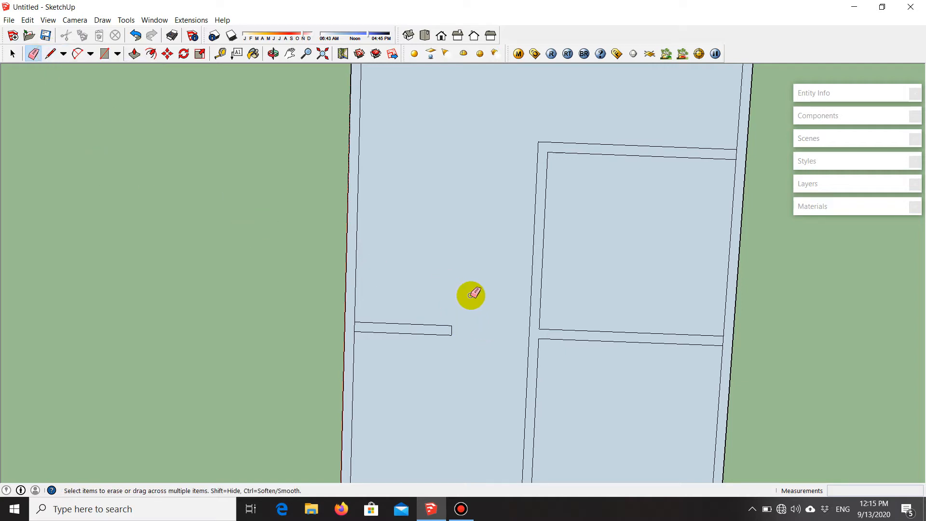
- Copy the stub wall 1.5 m along the outer wall, toward the open floor at the plan's near end
key("space")
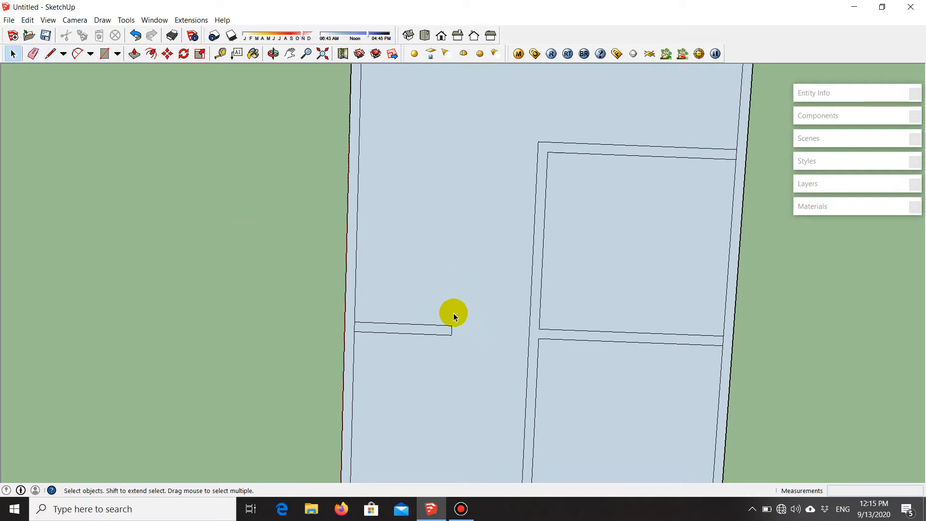
scroll(427, 338, "up", 1)
scroll(424, 338, "up", 1)
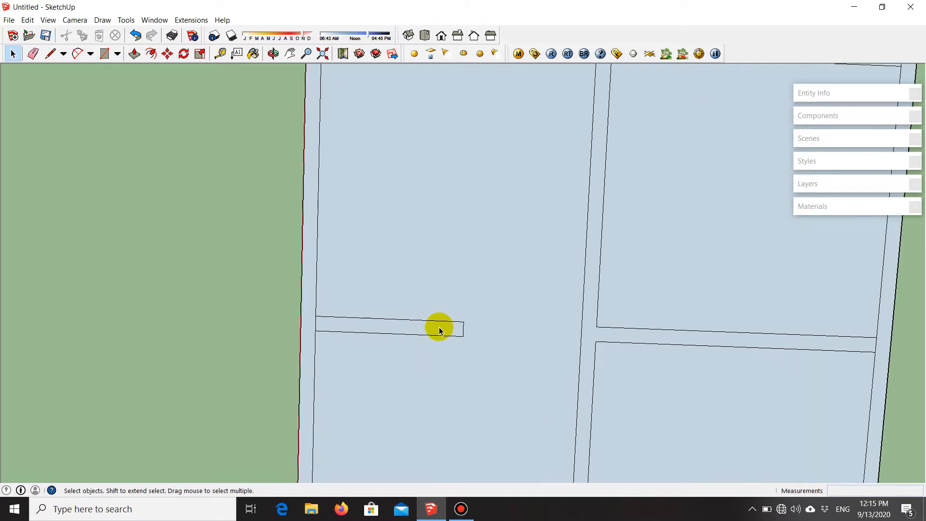
left_click(440, 327)
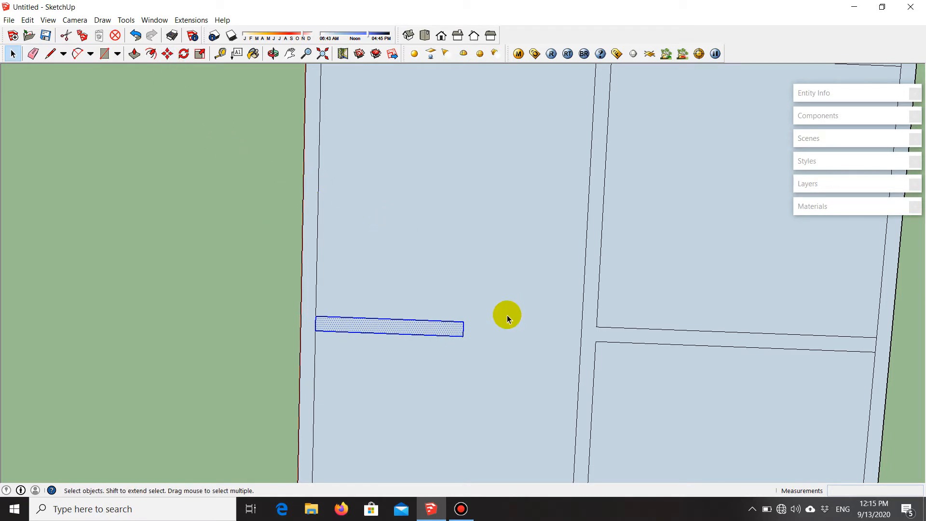
key("m")
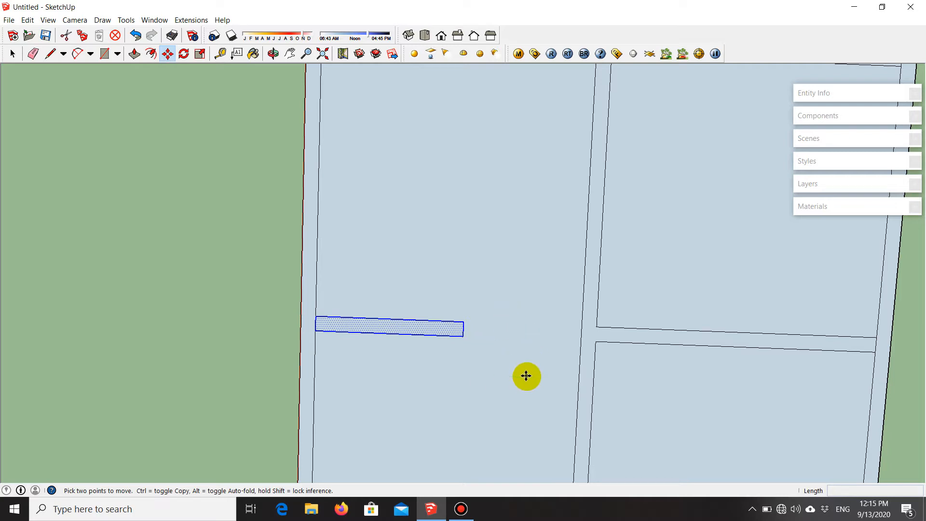
left_click(527, 375)
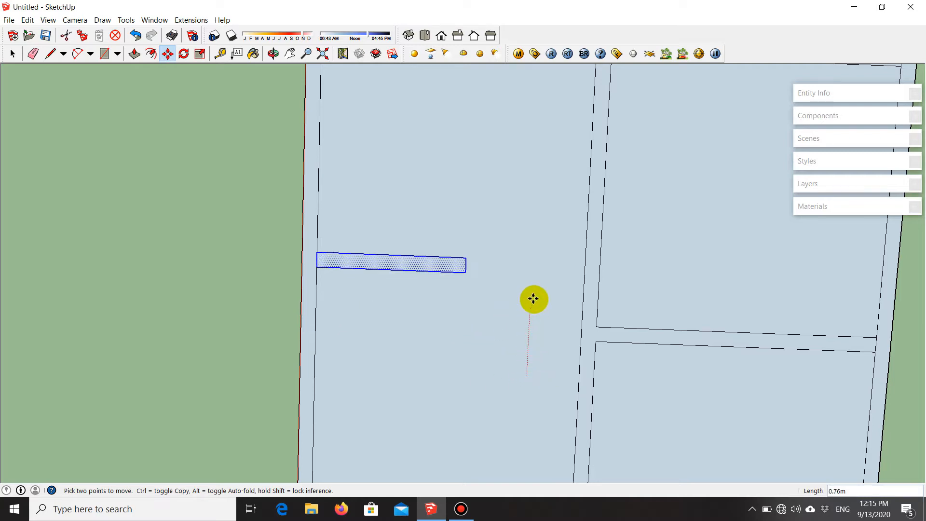
key("ctrl")
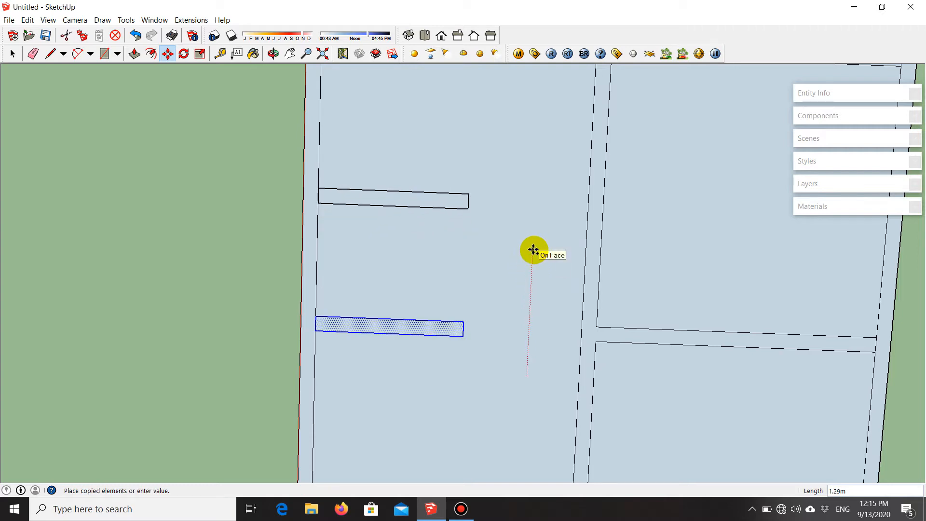
scroll(535, 243, "down", 1)
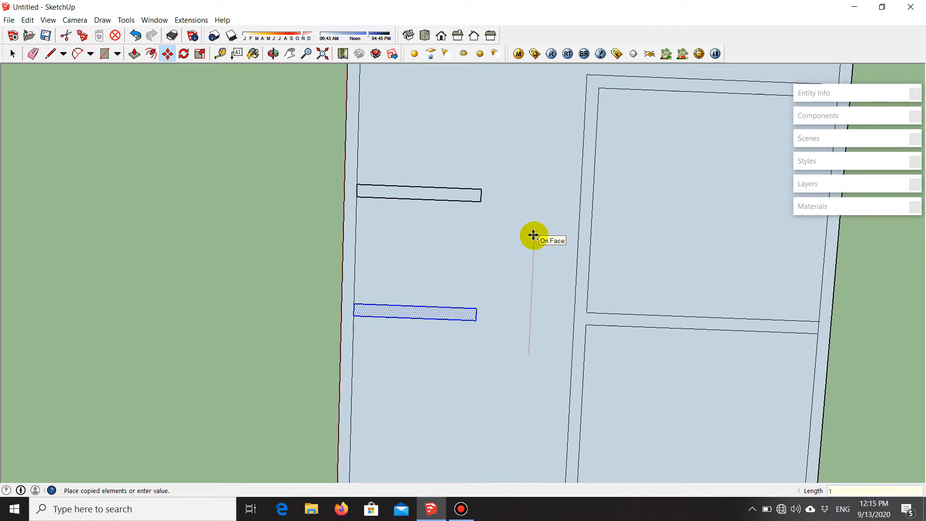
key("Return")
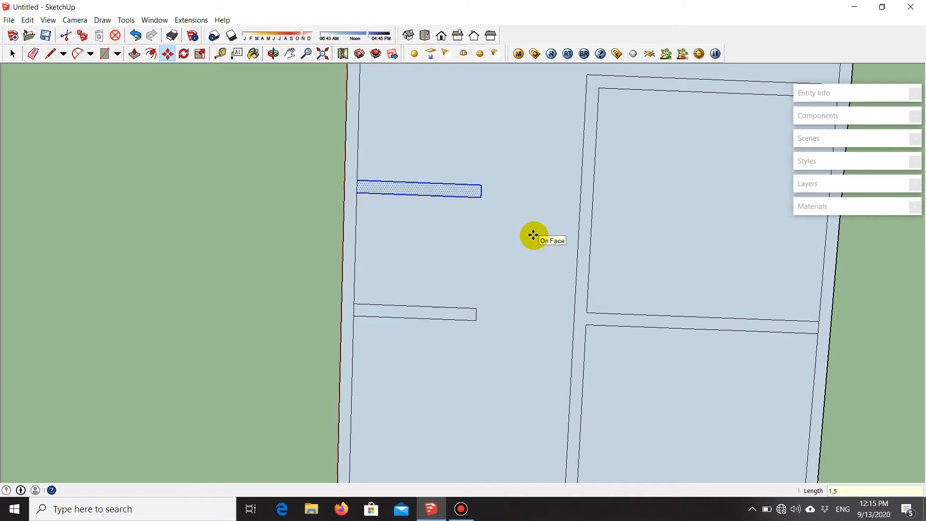
key("Escape")
key("space")
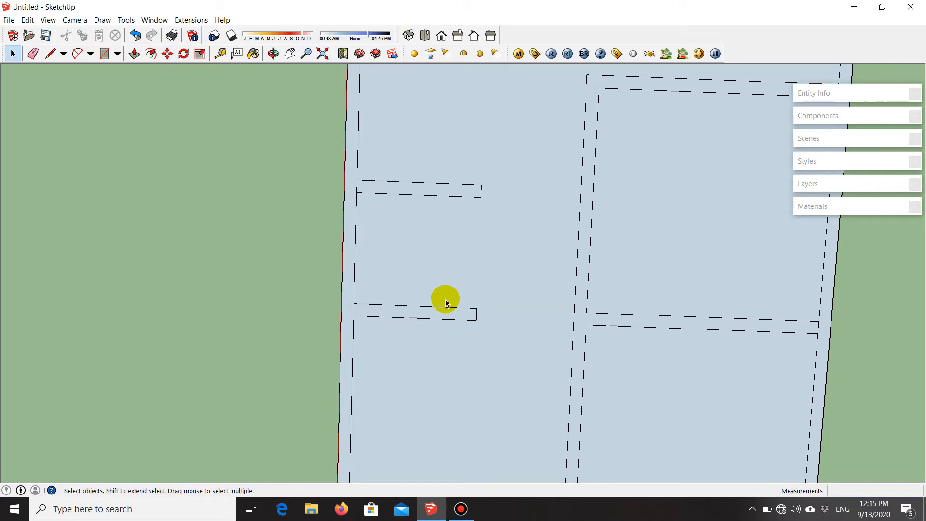
- Draw a line joining the free ends of the two stub walls to close off a small room
left_click(50, 54)
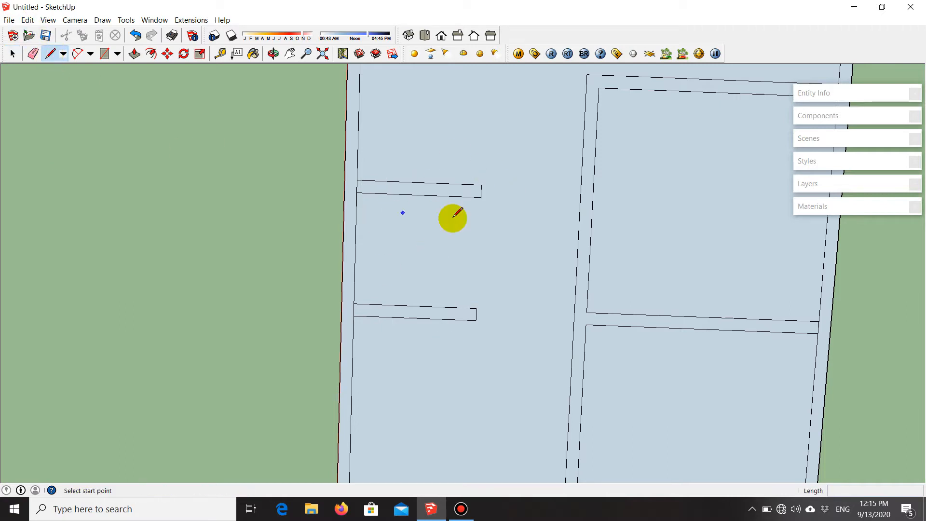
left_click(481, 197)
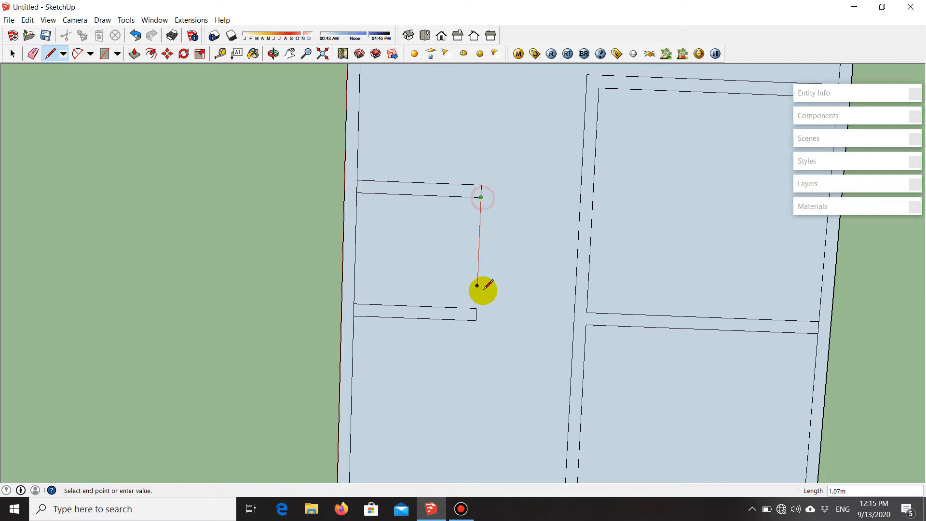
left_click(477, 311)
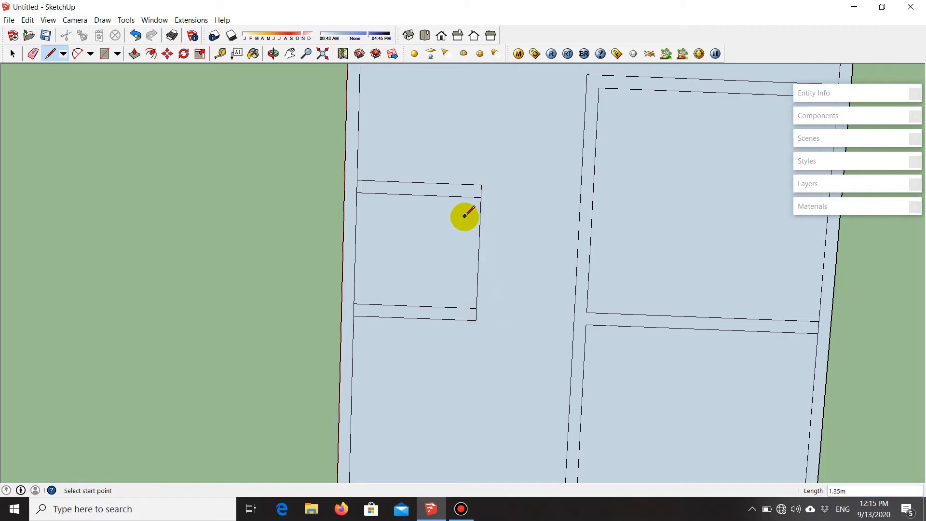
key("space")
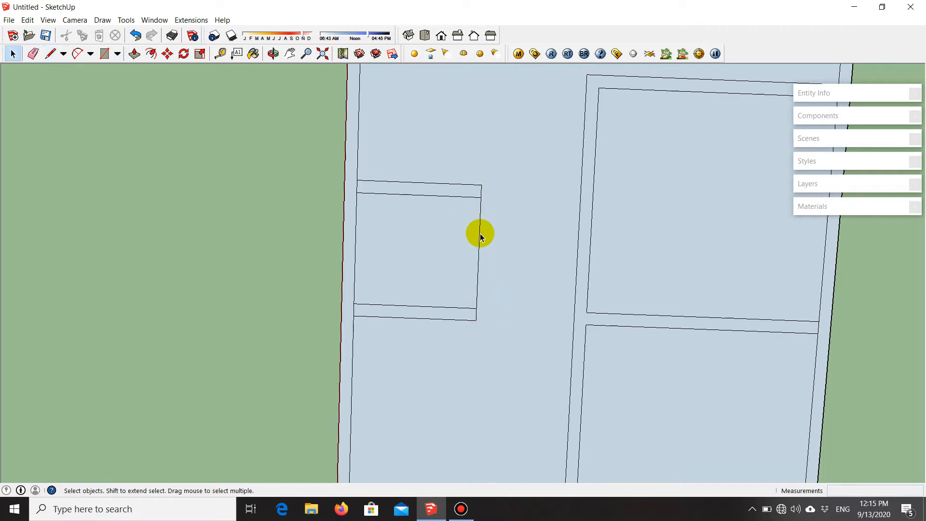
- Copy the small room's closing line inward by one wall thickness to outline its third wall
scroll(481, 226, "up", 1)
left_click(481, 203)
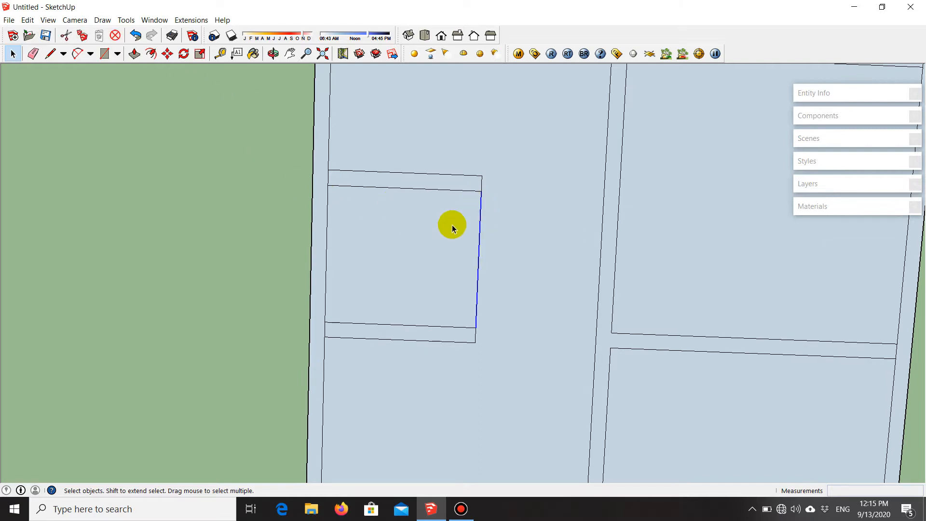
key("m")
scroll(447, 247, "up", 2)
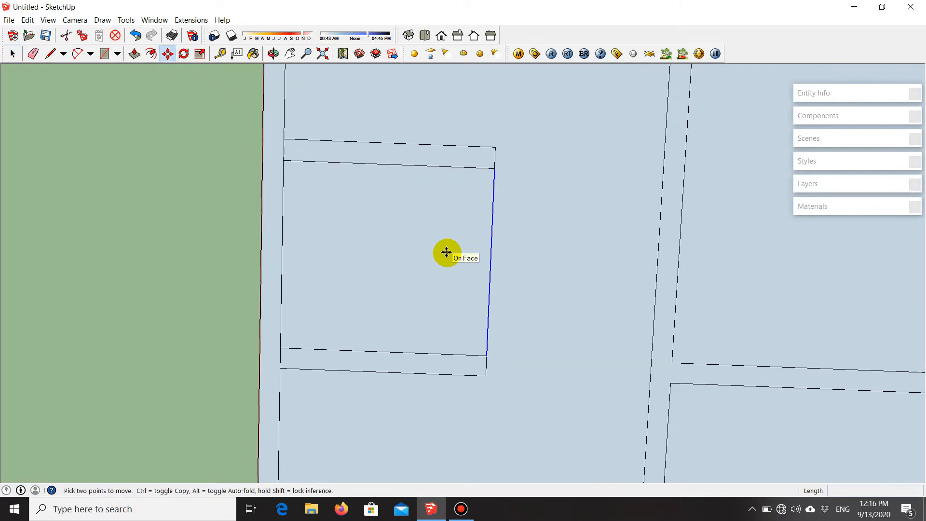
left_click(440, 253)
key("ctrl")
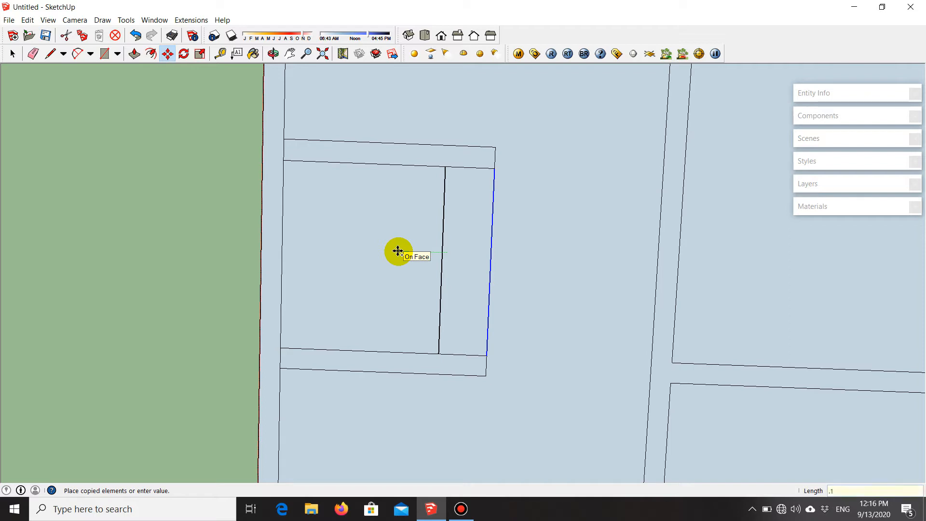
key("Return")
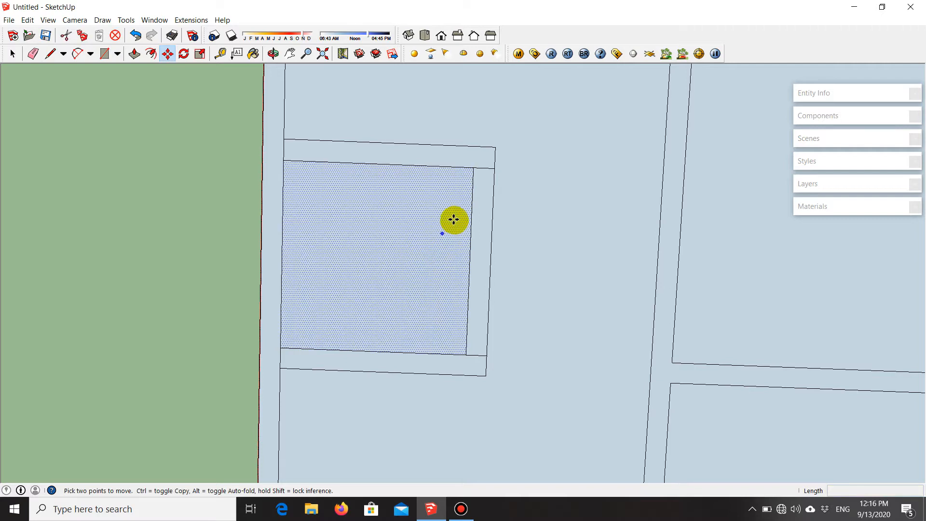
- Erase the short edges crossing the small room's two wall corners
scroll(479, 176, "up", 1)
key("e")
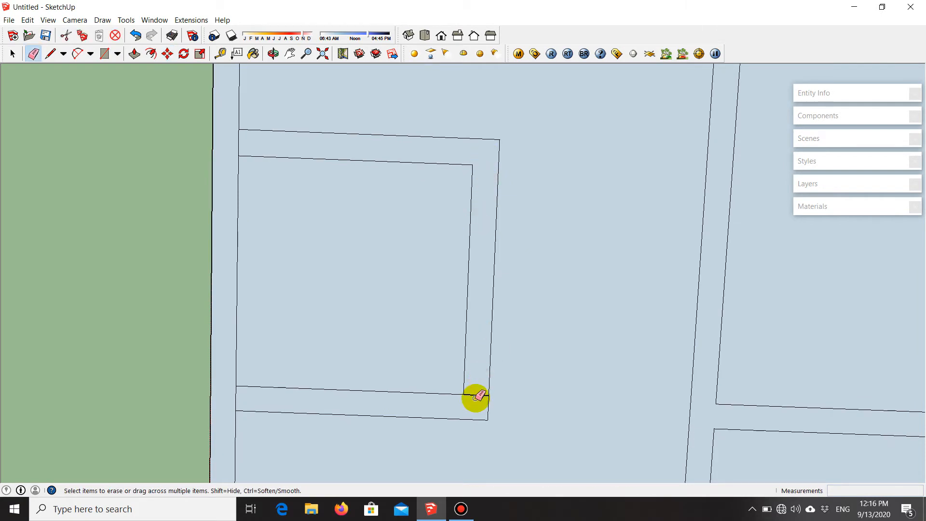
scroll(386, 414, "down", 1)
scroll(386, 414, "down", 1)
key("space")
scroll(315, 363, "down", 2)
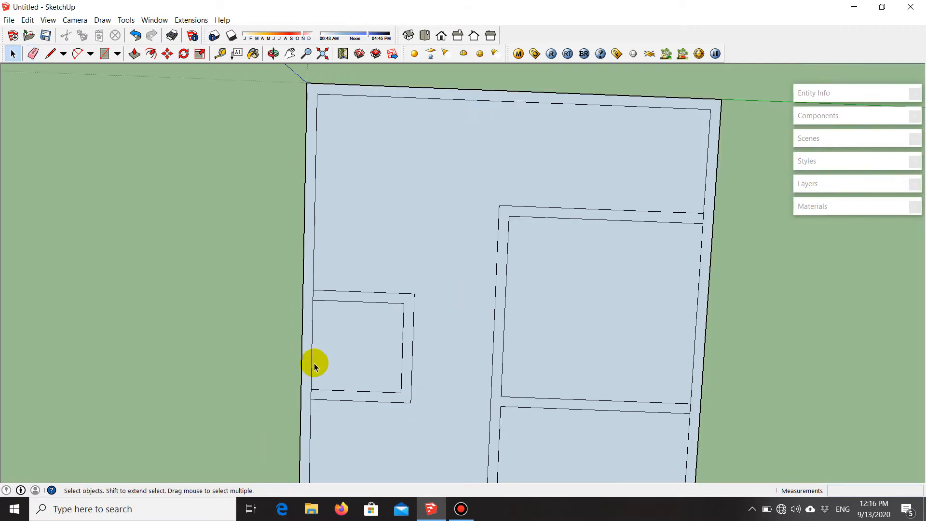
- Examine the small room and the open floor between it and the end outer wall from several distances and angles
scroll(336, 331, "up", 1)
mouse_move(396, 357)
middle_mouse_down()
mouse_move(420, 329)
mouse_move(427, 333)
mouse_move(381, 363)
mouse_move(384, 380)
middle_mouse_up()
scroll(497, 348, "down", 1)
scroll(407, 220, "up", 1)
scroll(402, 223, "up", 2)
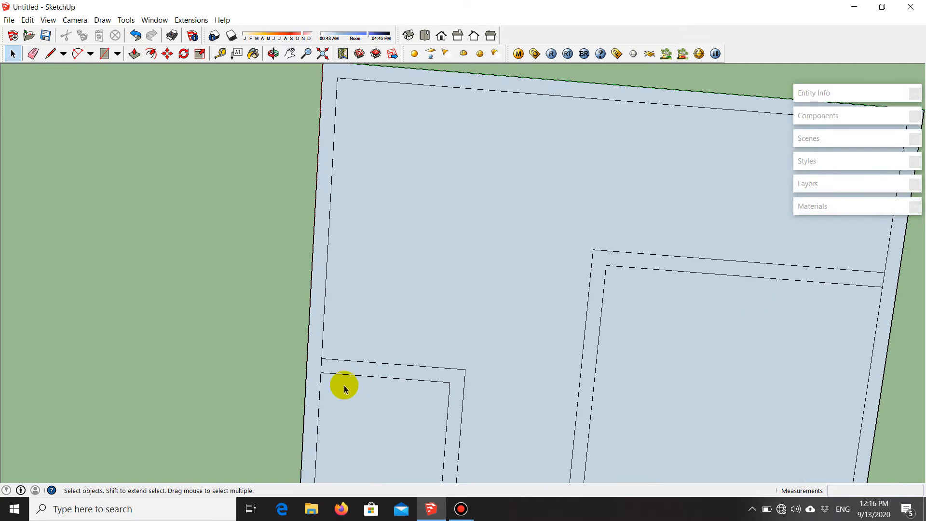
scroll(344, 386, "down", 3)
scroll(368, 265, "up", 2)
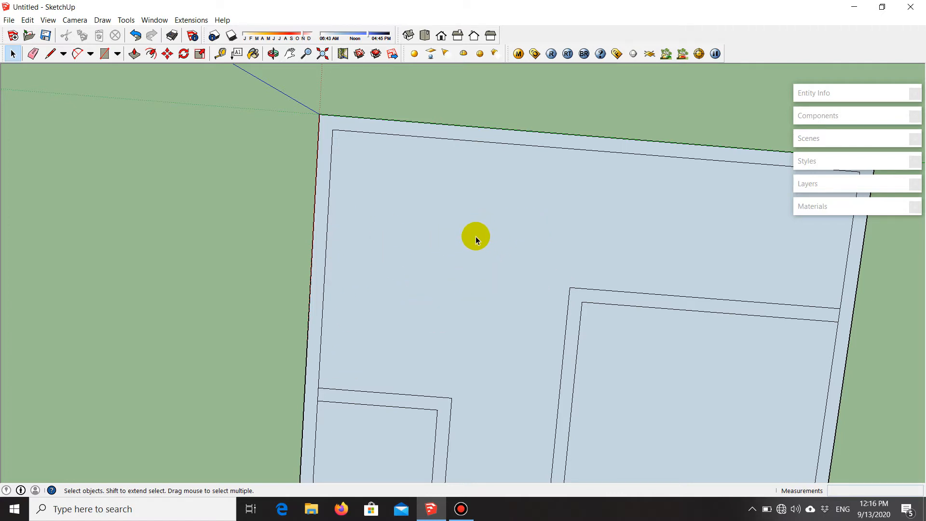
scroll(492, 260, "down", 1)
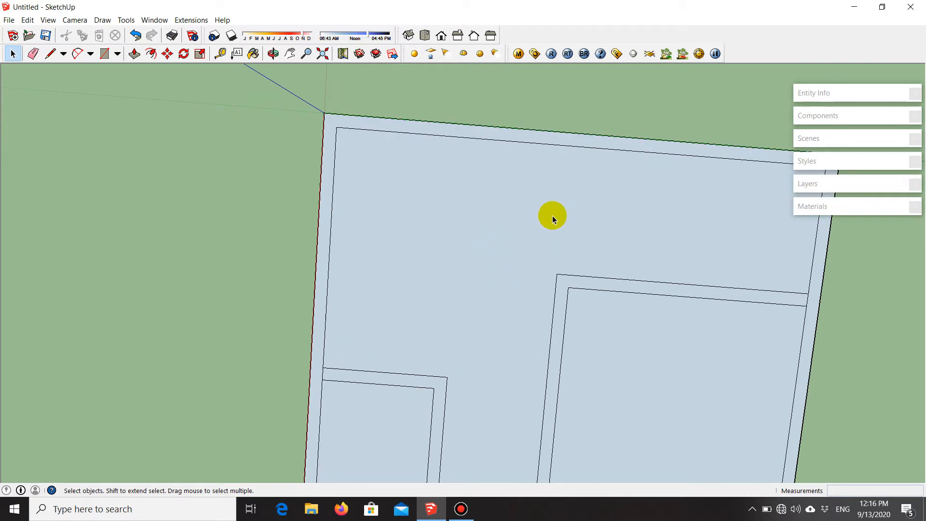
middle_click_drag(513, 286, 517, 251)
scroll(517, 290, "up", 2)
middle_click_drag(493, 334, 490, 370)
scroll(497, 275, "down", 2)
scroll(478, 350, "up", 1)
scroll(471, 345, "up", 1)
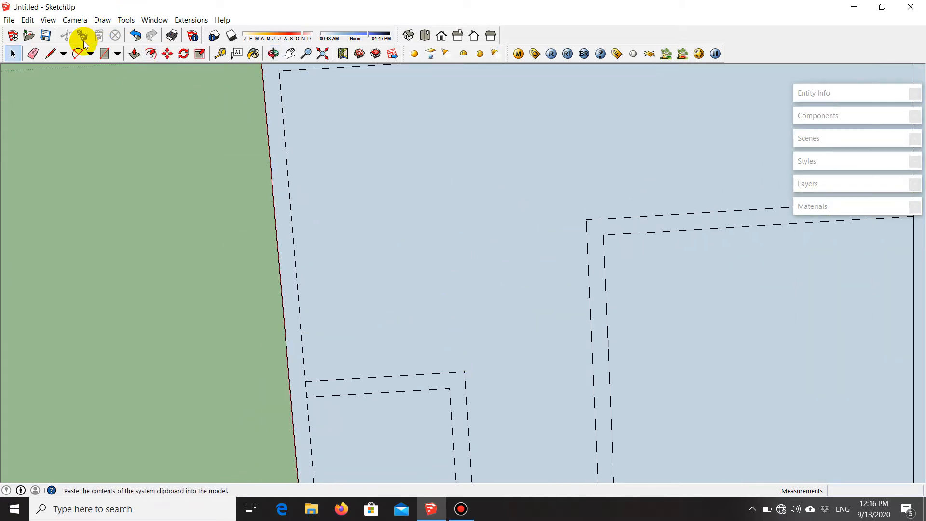
- Extend a 1.5 m line from the small room's outer corner into the open floor and close it straight back to the outer wall
left_click(57, 54)
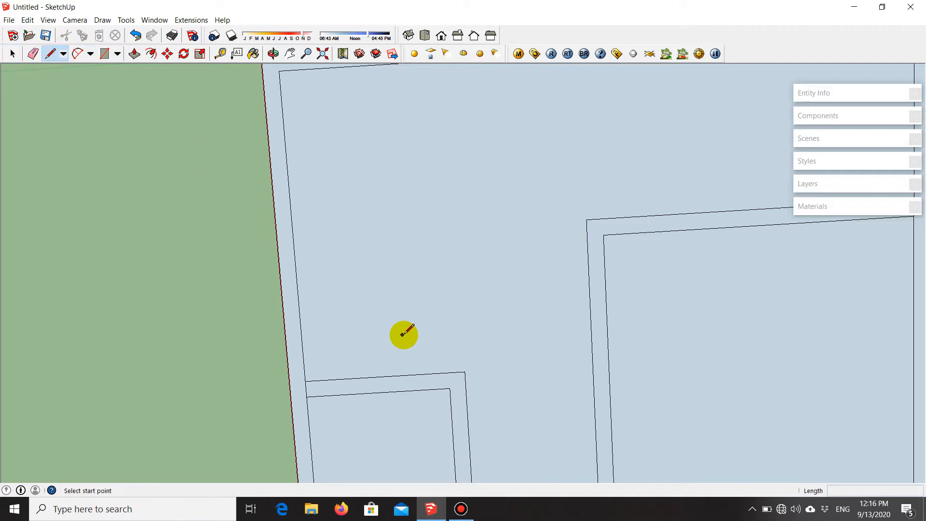
left_click(464, 372)
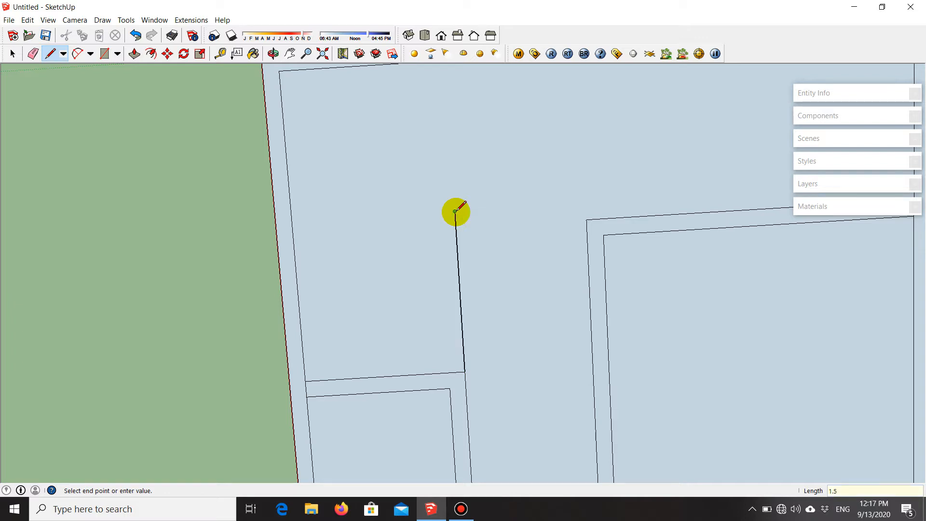
left_click(292, 221)
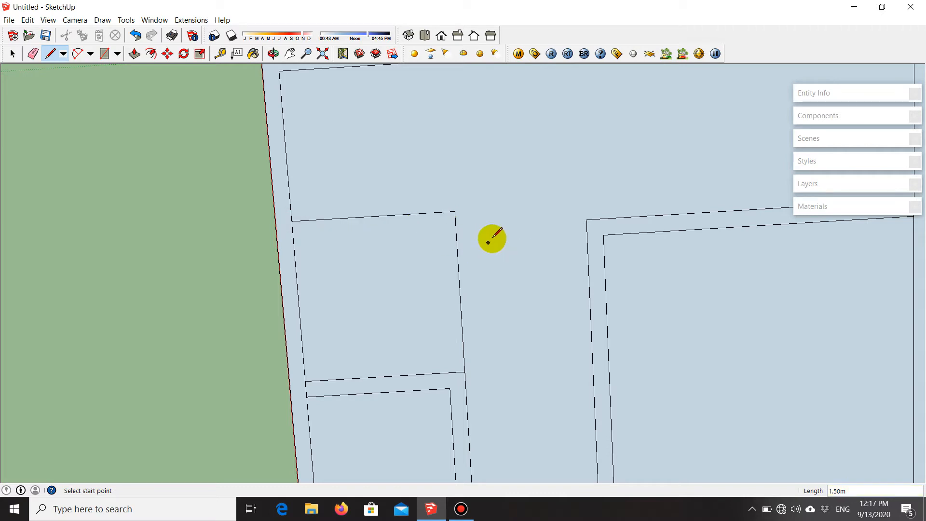
- Continue the side line 0.15 m past the new corner and draw a parallel line back to the outer wall
left_click(455, 211)
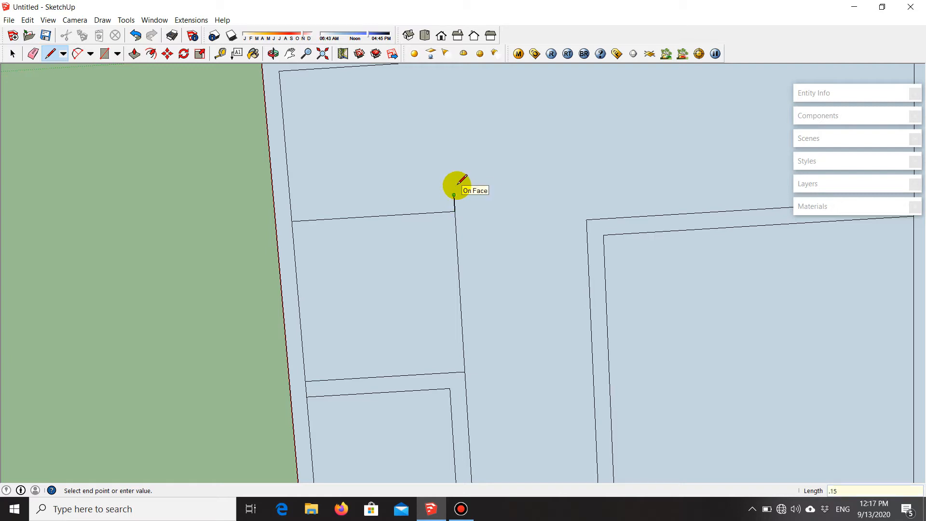
left_click(290, 203)
key("e")
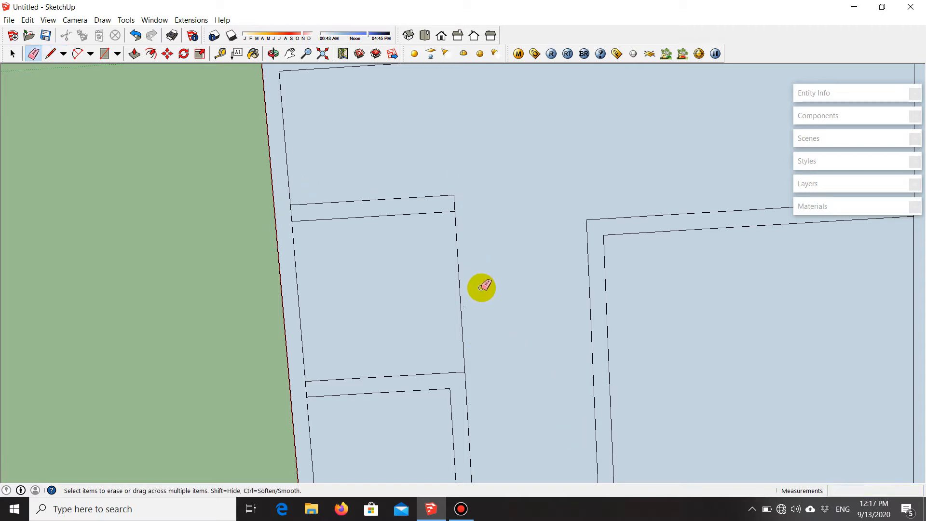
- Erase the side line joining the new short wall's end to the small room's outer corner
left_click_drag(473, 287, 441, 282)
mouse_move(435, 285)
middle_mouse_down()
mouse_move(352, 314)
mouse_move(436, 312)
mouse_move(352, 248)
middle_mouse_up()
mouse_move(366, 347)
middle_mouse_down()
mouse_move(333, 291)
mouse_move(420, 269)
middle_mouse_up()
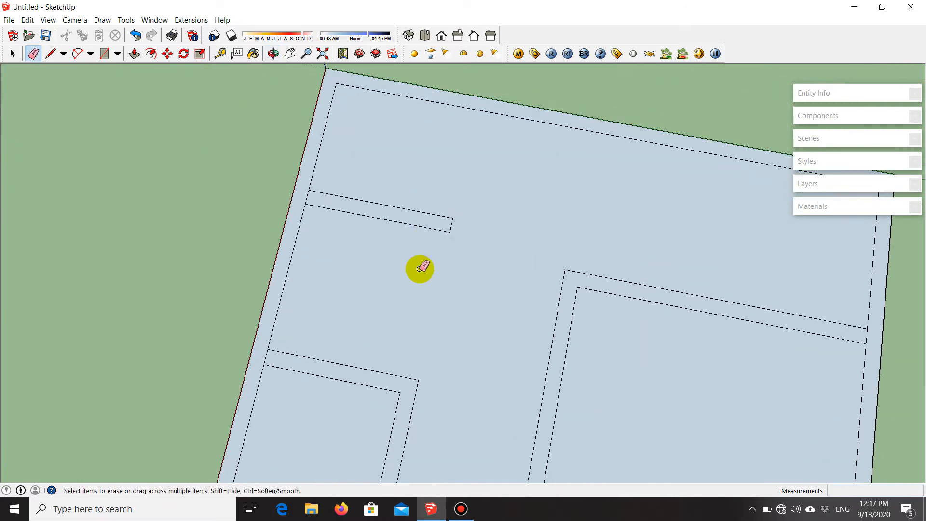
scroll(369, 232, "down", 5)
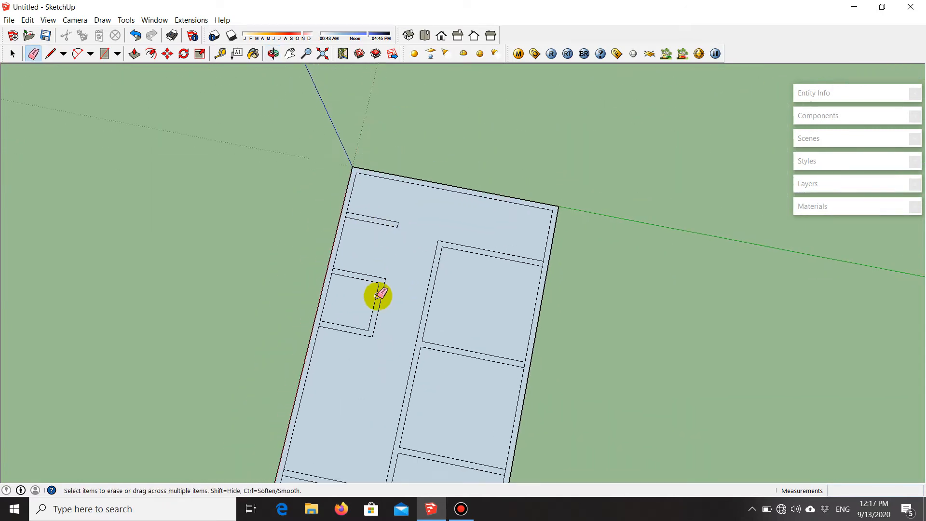
scroll(386, 222, "up", 5)
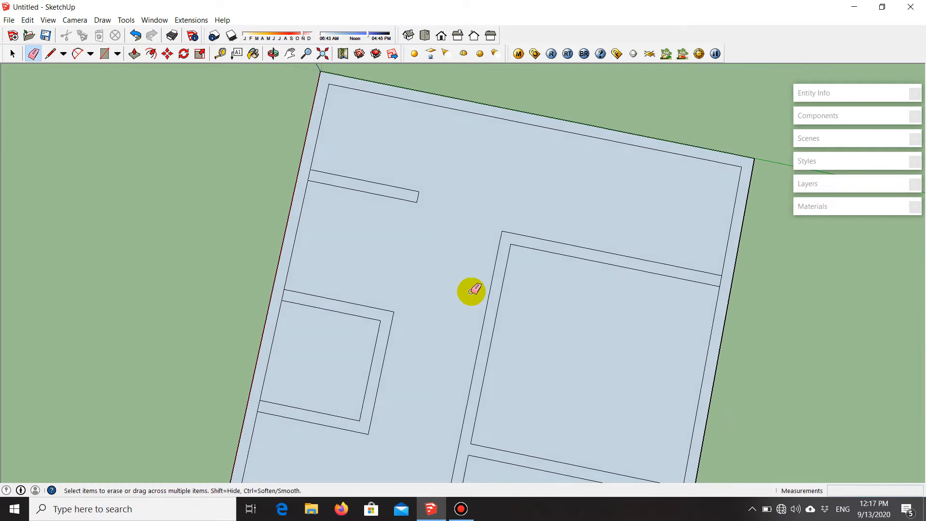
scroll(488, 219, "up", 3)
scroll(221, 244, "down", 4)
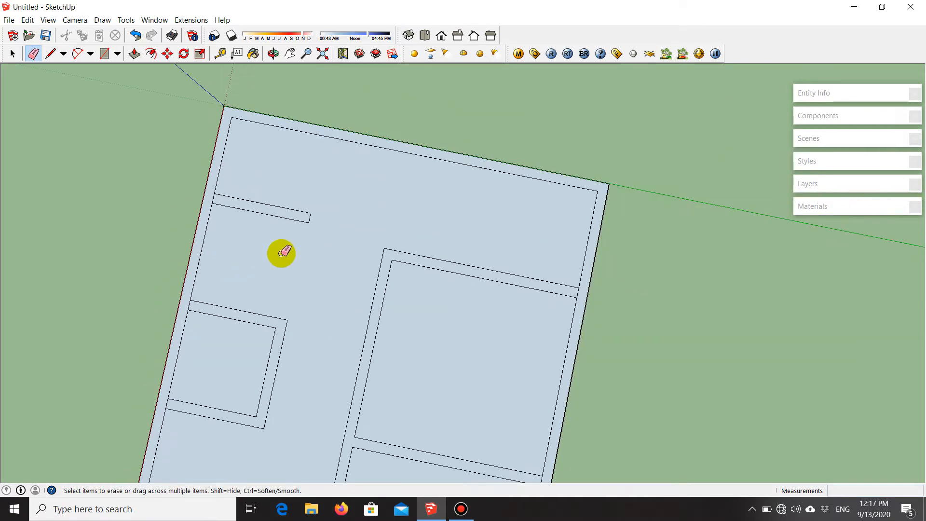
key("space")
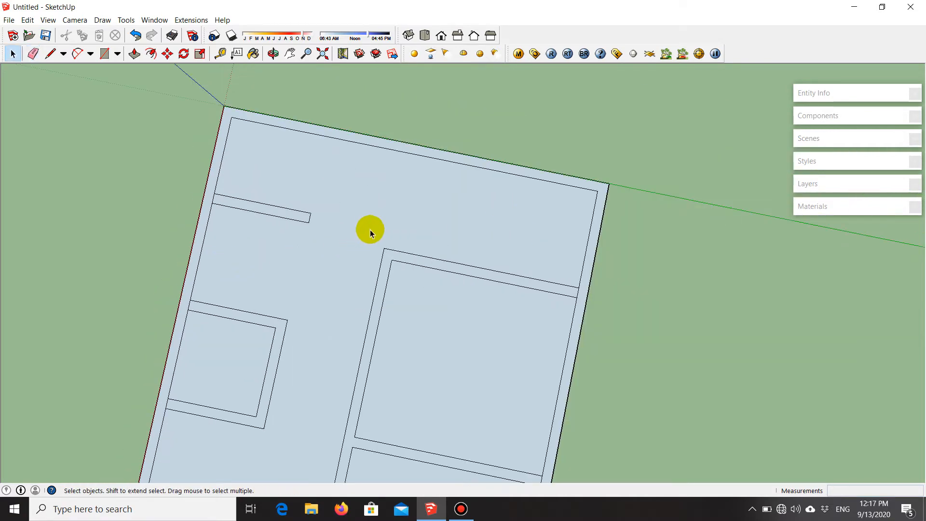
- Examine the short wall, the adjoining room's corner and the open floor around them from several distances and angles
scroll(331, 228, "up", 5)
middle_click_drag(232, 295, 362, 140)
middle_click_drag(460, 275, 407, 342)
scroll(493, 278, "up", 3)
scroll(414, 297, "down", 1)
middle_click_drag(394, 304, 374, 350)
scroll(467, 298, "up", 1)
scroll(492, 287, "down", 1)
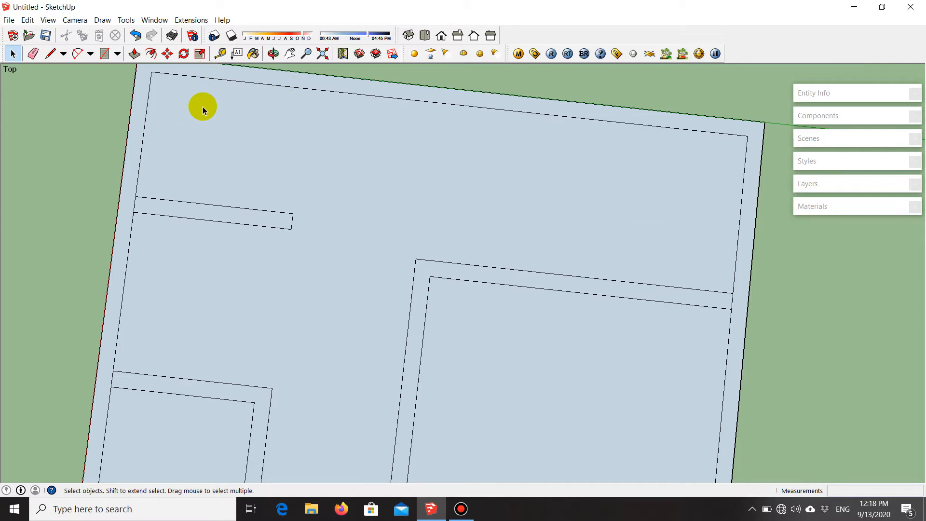
scroll(372, 135, "down", 2)
scroll(458, 236, "up", 3)
middle_click_drag(419, 236, 462, 280)
scroll(461, 281, "down", 1)
middle_click_drag(405, 274, 417, 283)
scroll(417, 283, "up", 2)
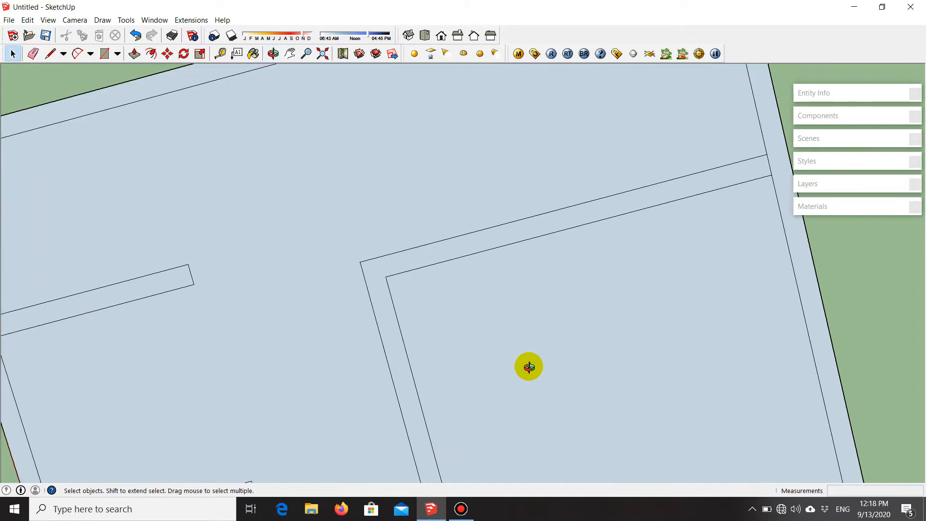
middle_click_drag(444, 320, 466, 333)
middle_click_drag(308, 387, 424, 265)
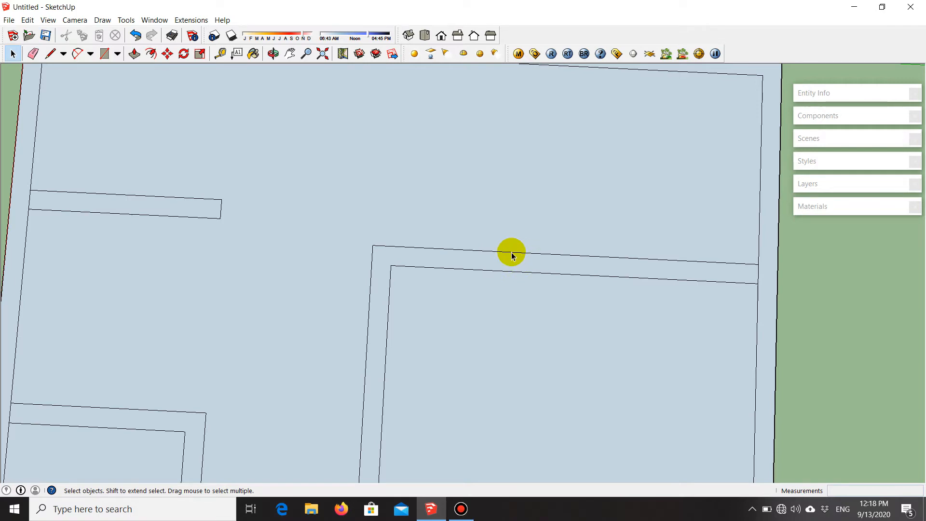
- Extend both edges of the short wall straight across to the opposite outer wall with parallel lines of about 4.20 m
left_click(51, 54)
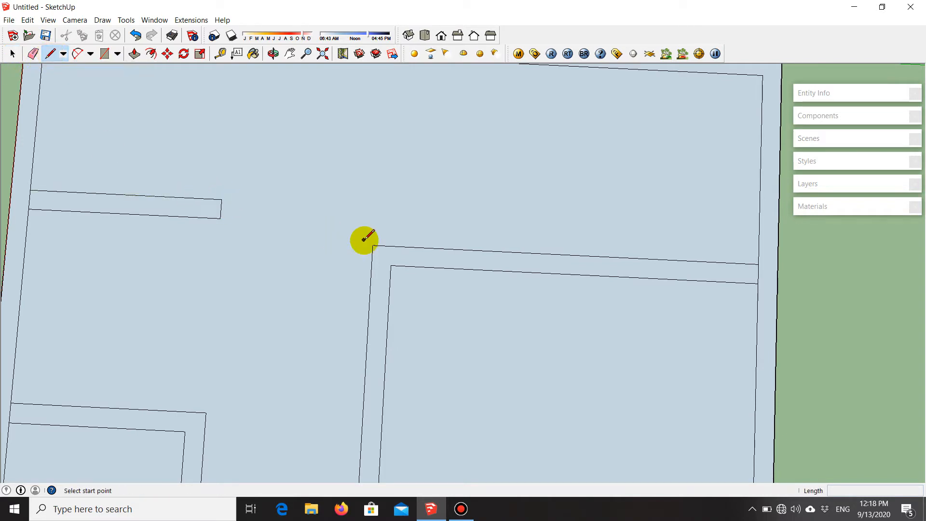
left_click(221, 199)
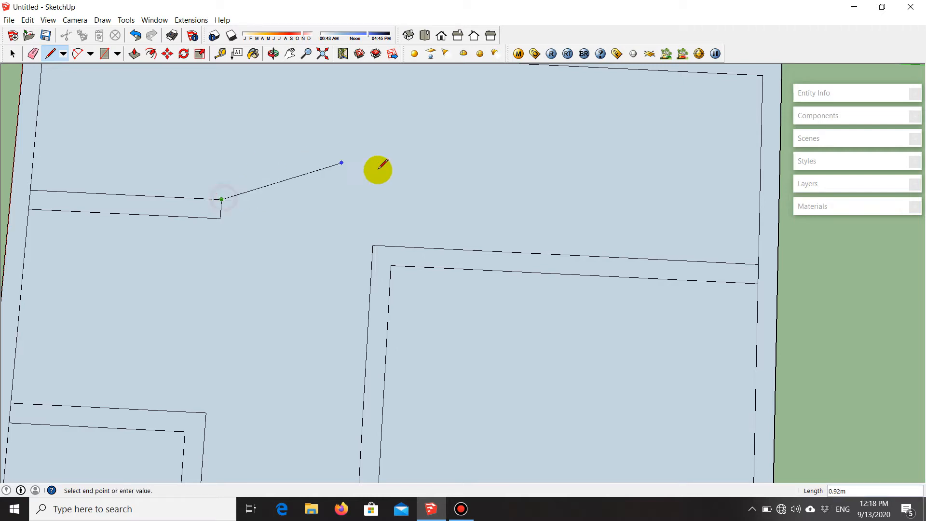
left_click(760, 225)
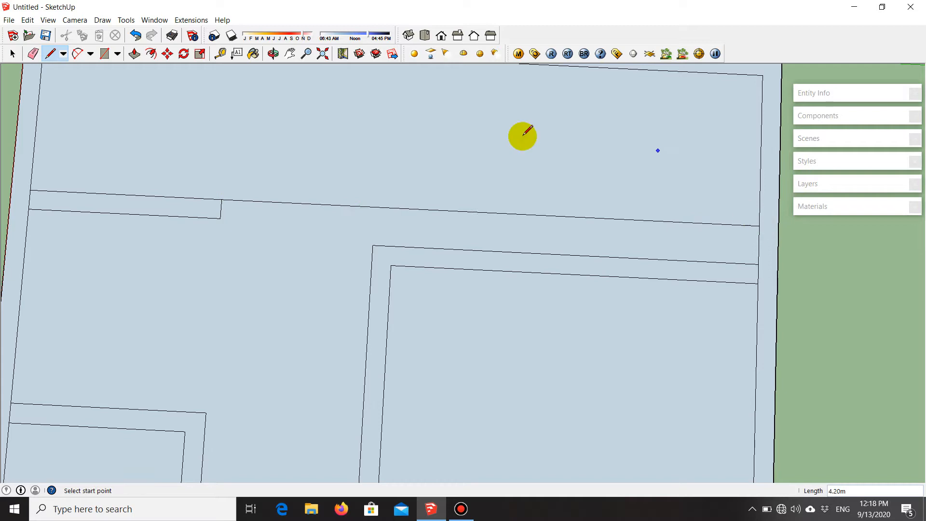
left_click(220, 219)
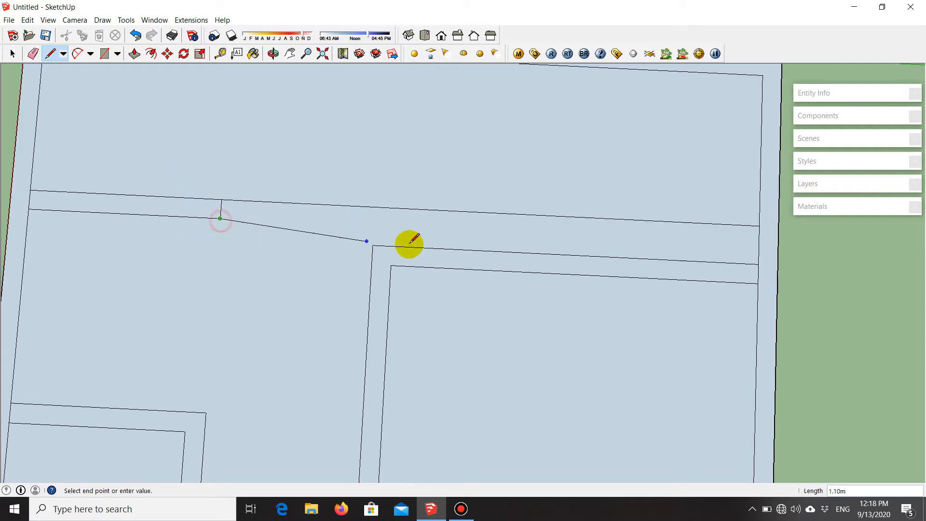
left_click(759, 245)
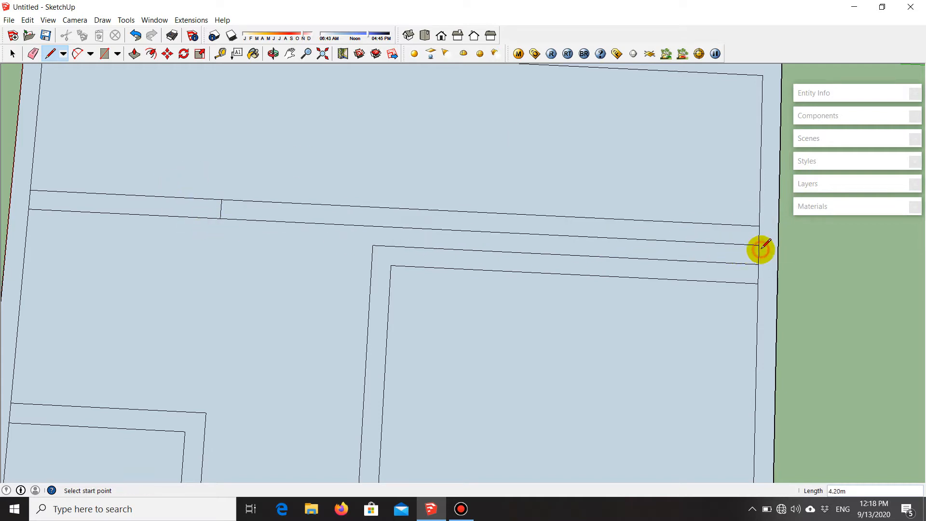
- Extend both edges of the large room's long wall from its corner up to the far edge of the new cross wall
left_click(391, 265)
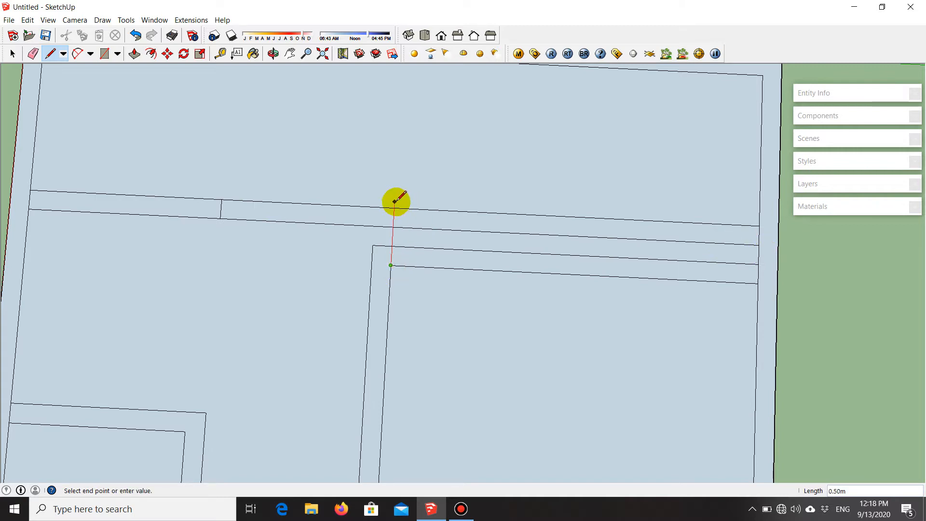
left_click(372, 245)
left_click(377, 207)
scroll(405, 302, "down", 2)
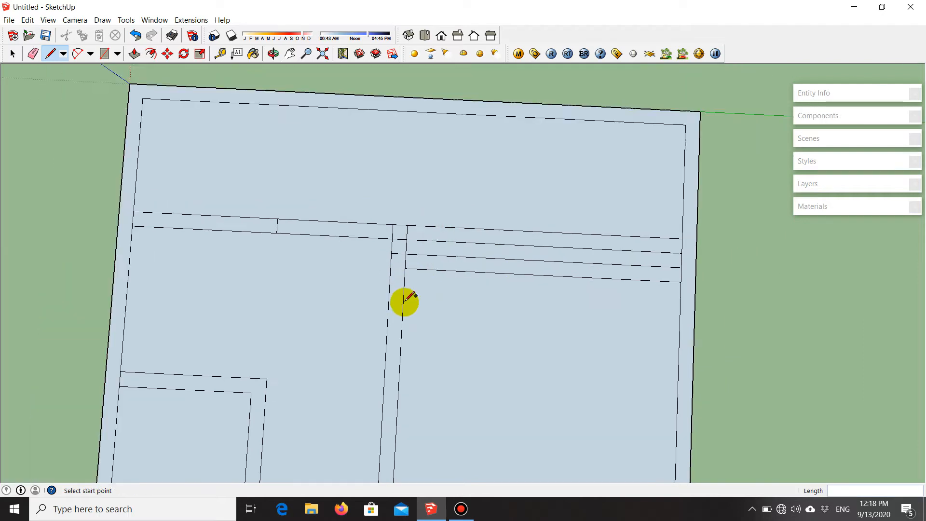
scroll(422, 260, "up", 3)
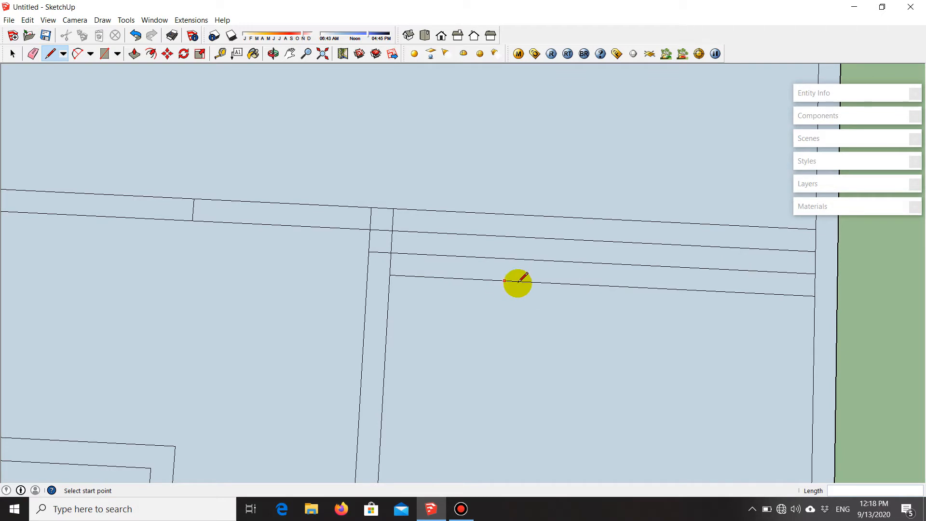
- Erase the large room's old end wall lines and the leftover edges inside its new corner with the cross wall
left_click(34, 57)
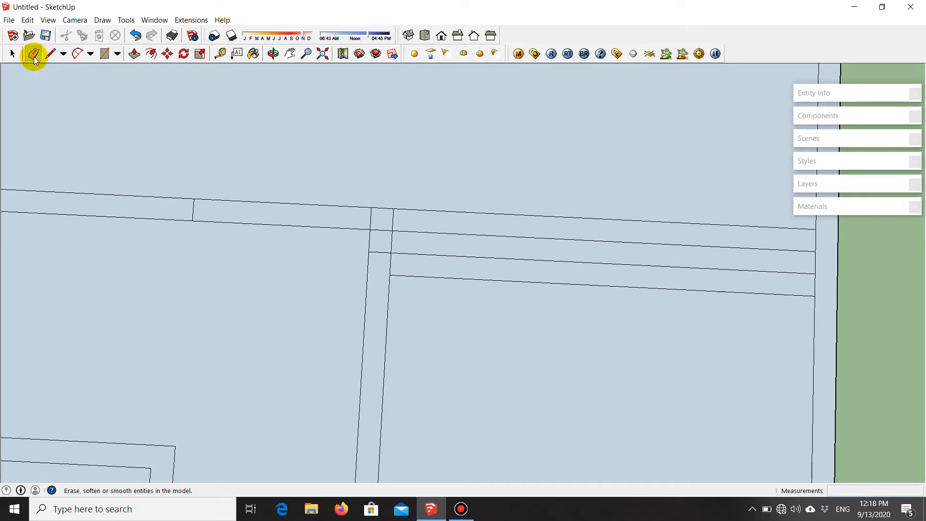
left_click_drag(596, 292, 598, 256)
scroll(385, 236, "up", 1)
mouse_move(382, 244)
left_mouse_down()
mouse_move(381, 268)
mouse_move(384, 238)
left_mouse_up()
scroll(366, 330, "down", 1)
scroll(369, 248, "up", 1)
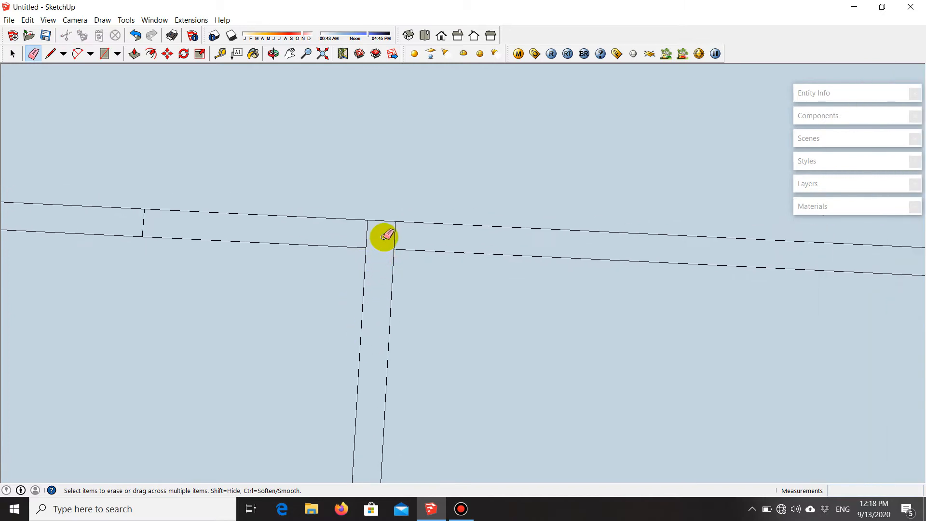
scroll(339, 248, "down", 1)
scroll(359, 257, "down", 1)
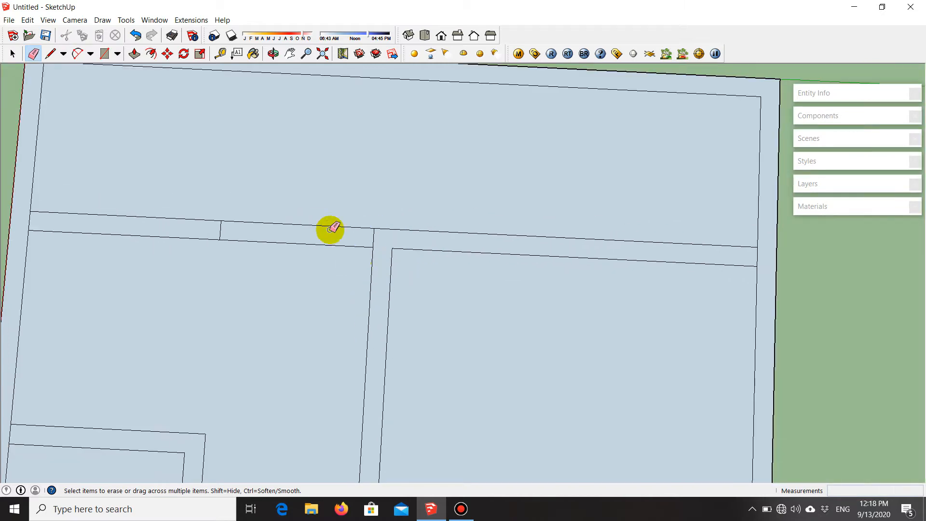
- Erase the two cross wall lines between the short wall's end and the large room's corner to open a passage
scroll(358, 255, "up", 1)
left_click_drag(343, 249, 343, 227)
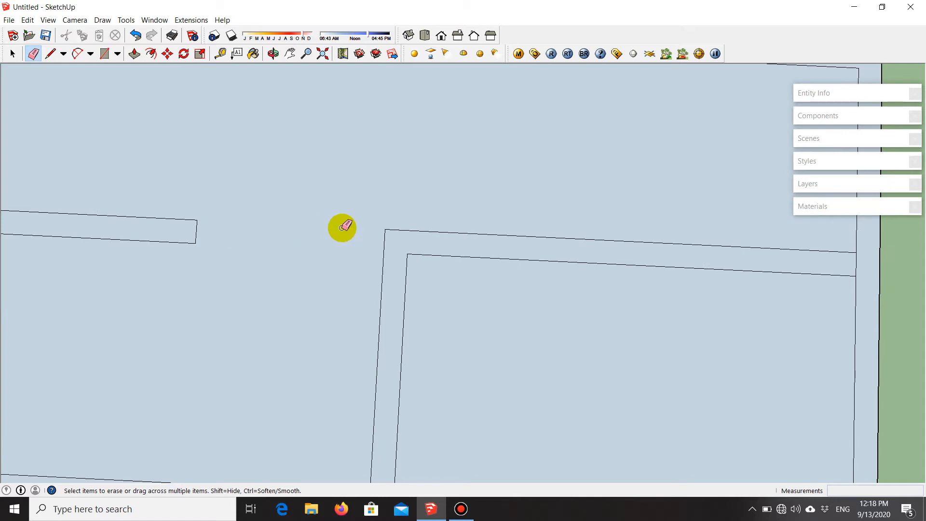
scroll(397, 202, "down", 1)
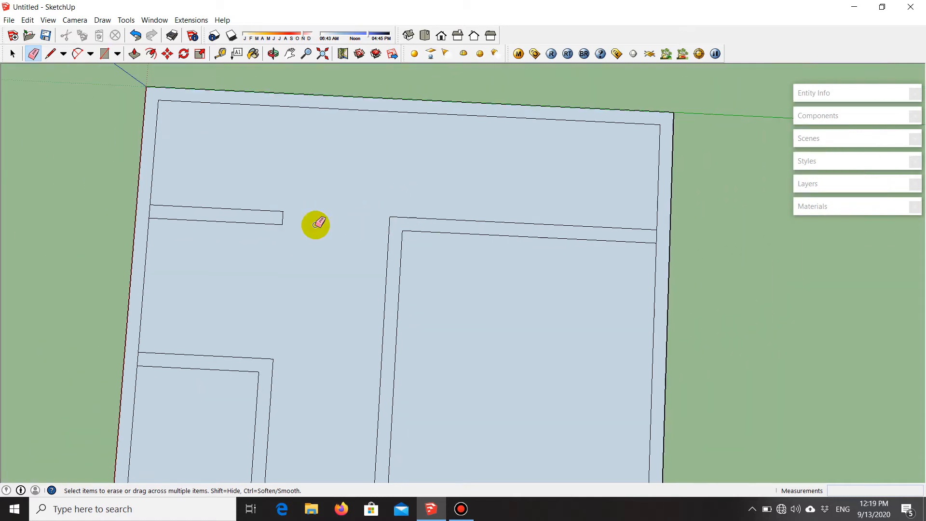
scroll(393, 213, "down", 1)
scroll(299, 157, "up", 1)
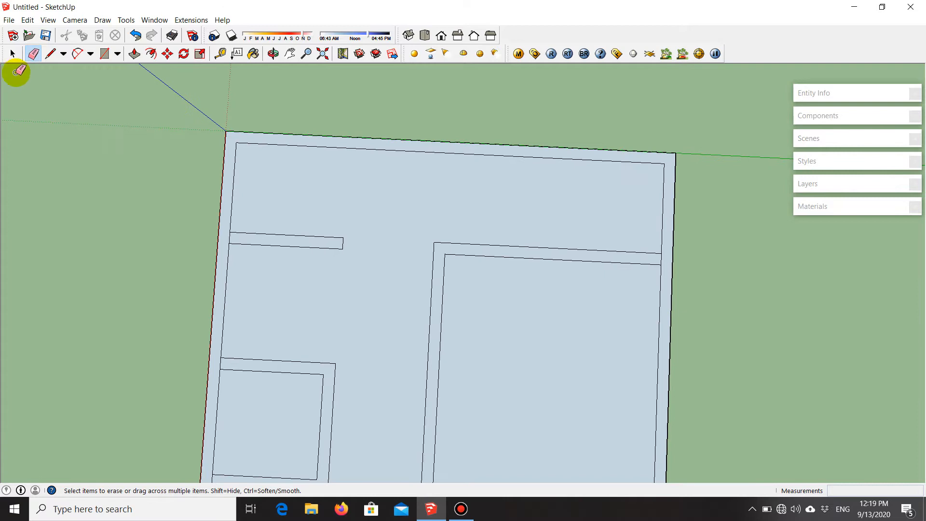
- Draw a 0.9 m line from the large room's outer corner straight towards the short wall to mark the opening width
left_click(48, 54)
scroll(299, 193, "up", 1)
scroll(488, 259, "up", 1)
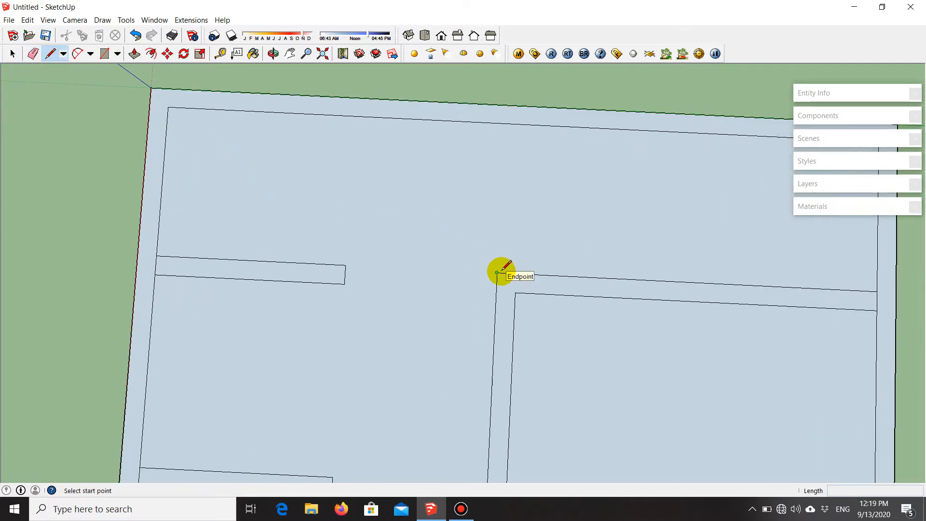
left_click(497, 273)
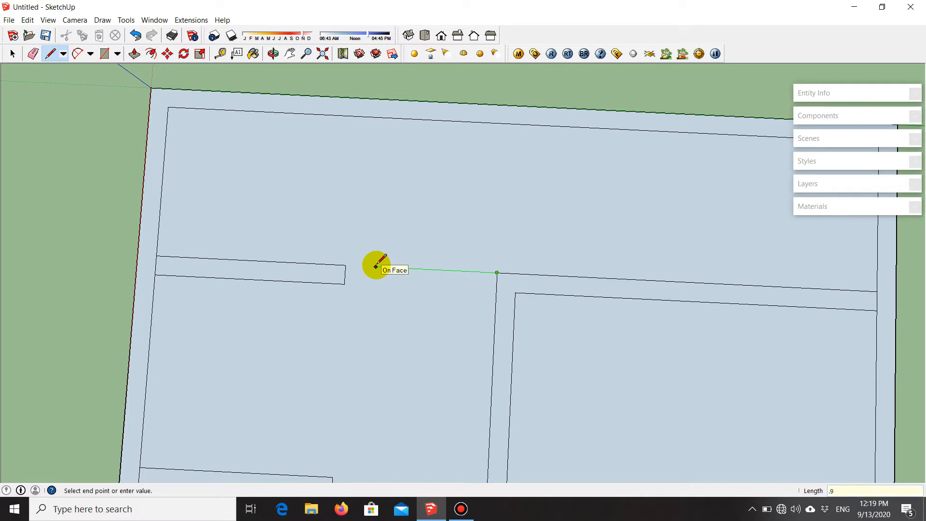
key("Return")
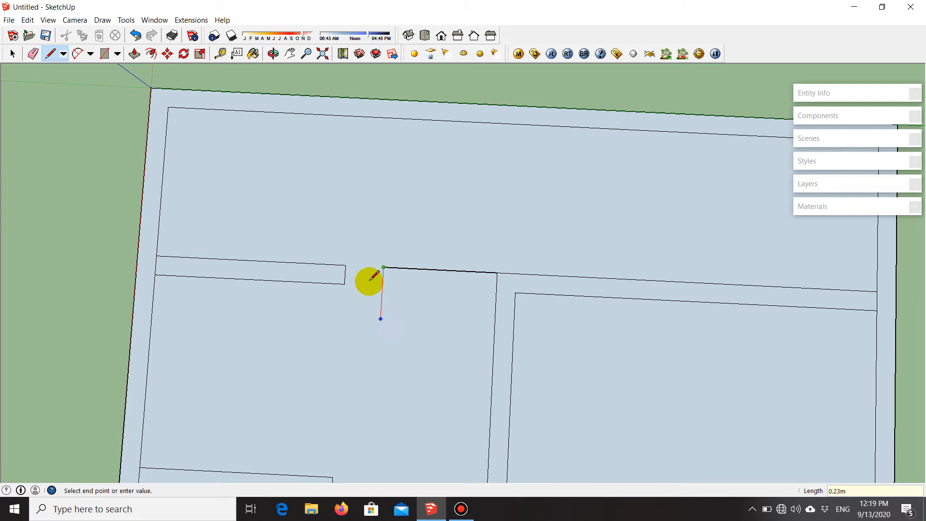
scroll(369, 279, "up", 2)
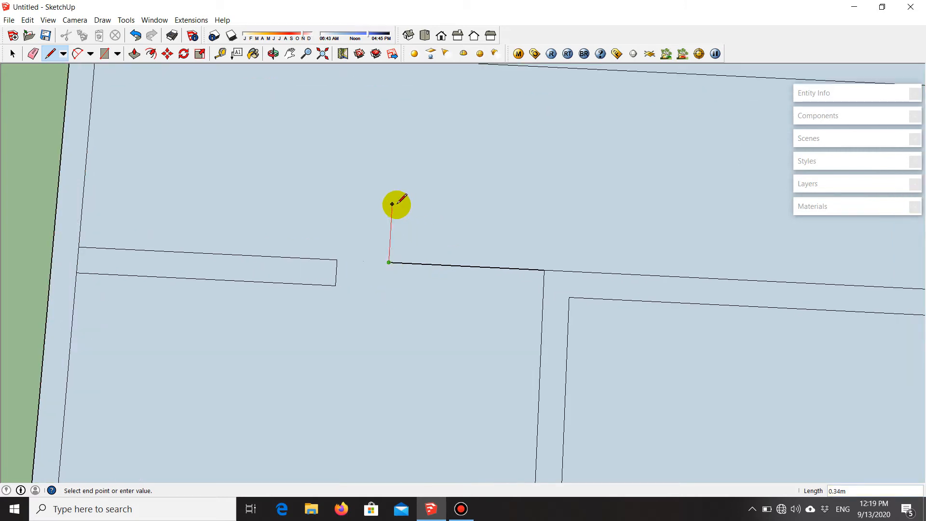
key("space")
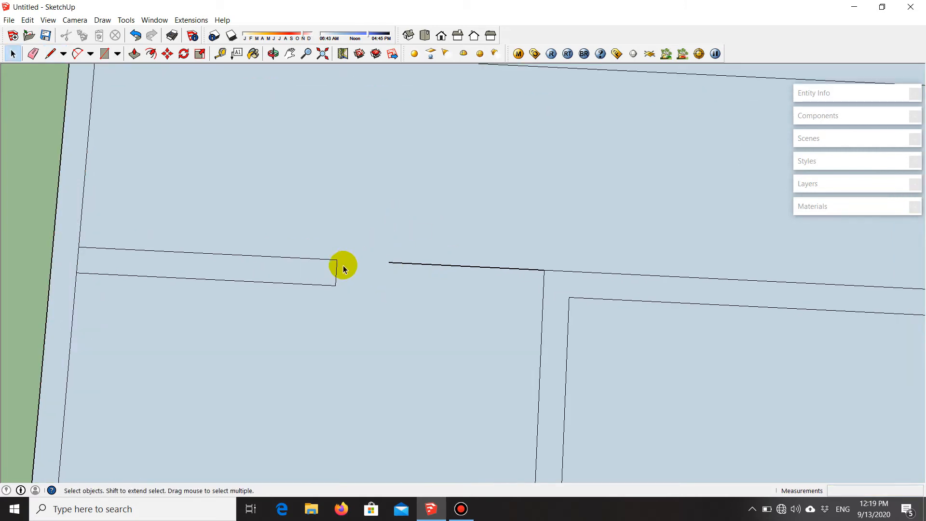
scroll(336, 274, "up", 1)
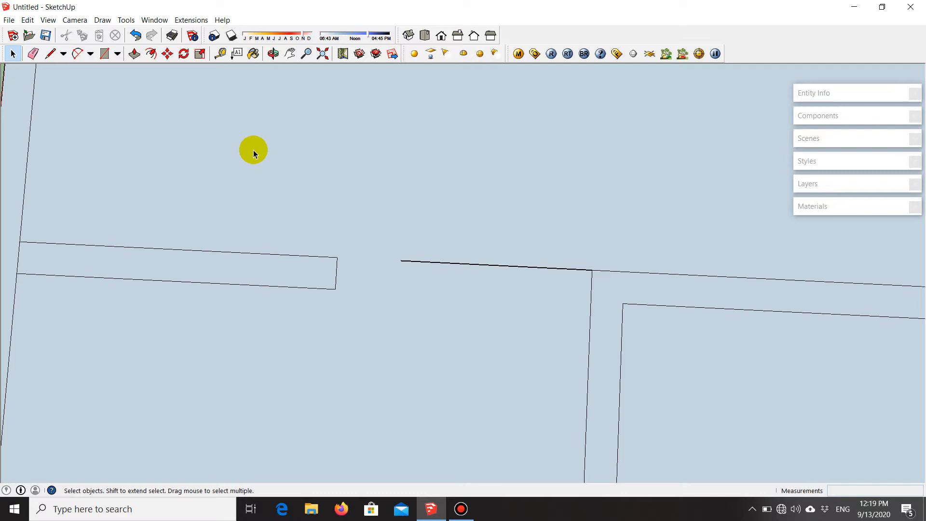
- Move the short wall's end edge by its midpoint about 0.30 m to the end of the 0.9 m line
key("m")
scroll(352, 276, "up", 2)
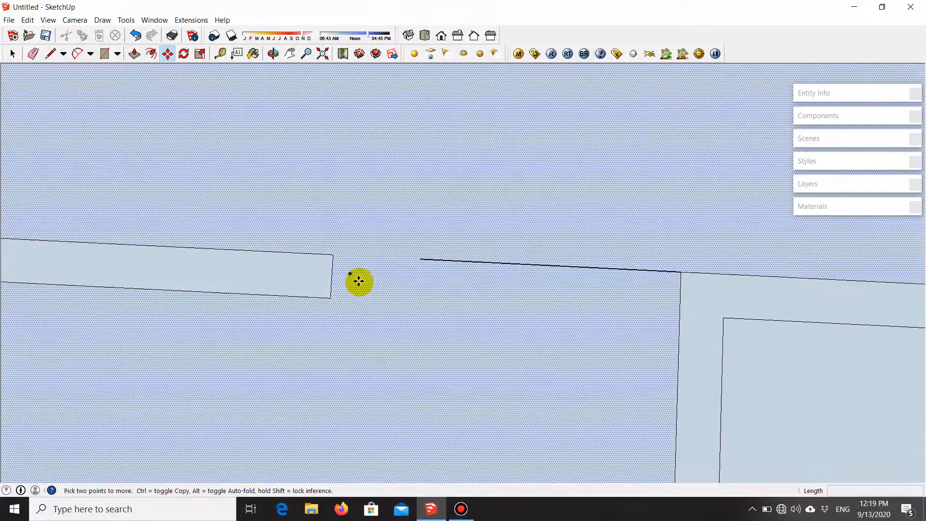
scroll(352, 285, "up", 1)
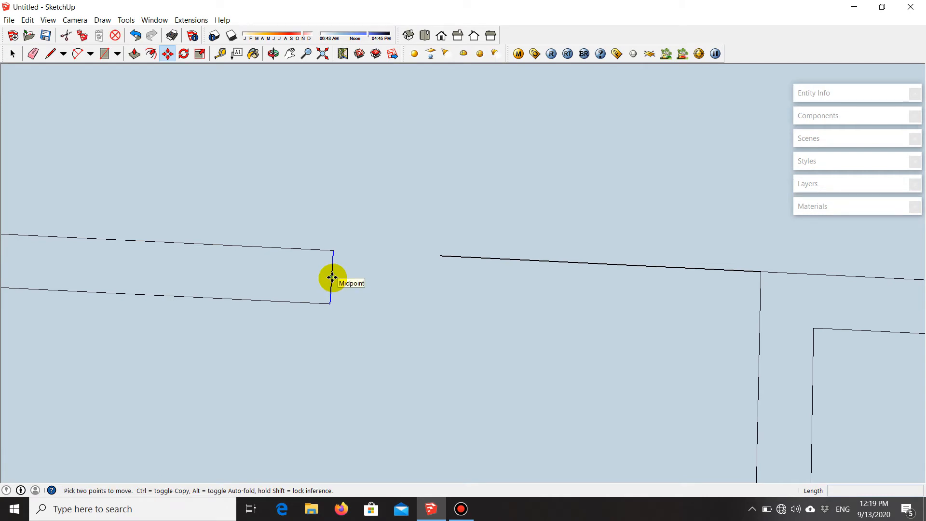
left_click(333, 278)
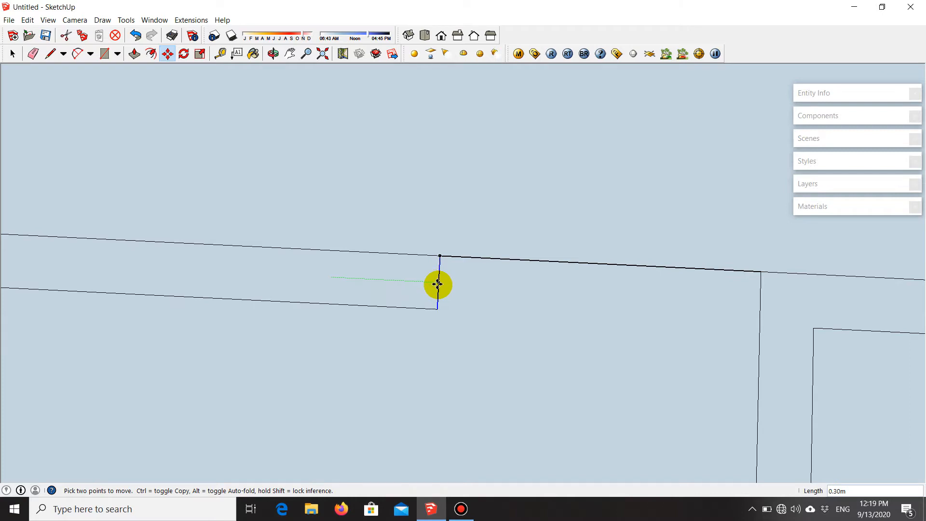
left_click(440, 285)
scroll(386, 314, "down", 4)
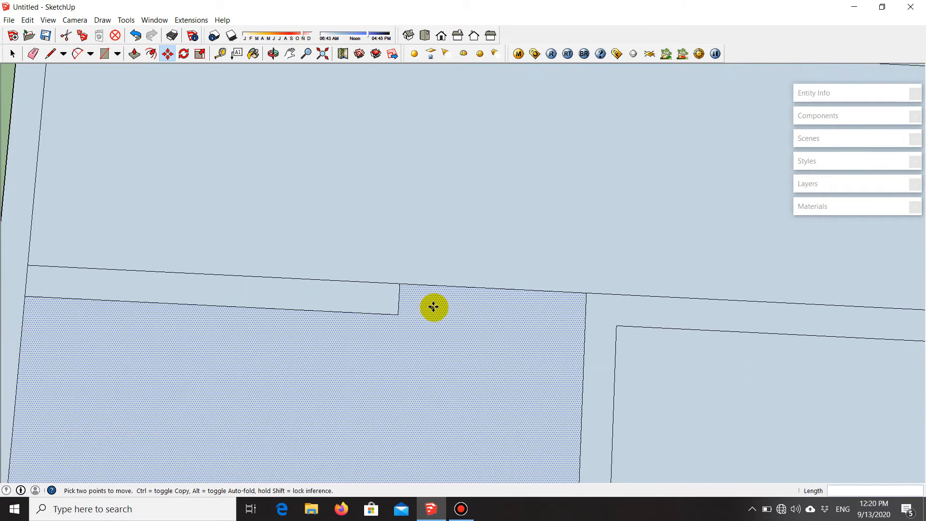
- Erase the 0.9 m line across the opening between the short wall and the large room's corner
scroll(434, 307, "up", 1)
key("e")
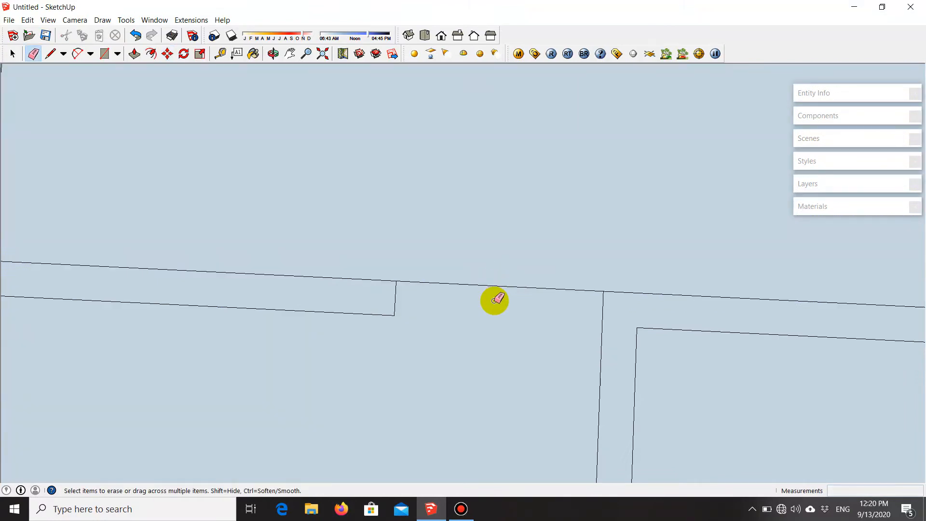
left_click(491, 284)
scroll(395, 244, "down", 5)
key("space")
scroll(433, 285, "down", 6)
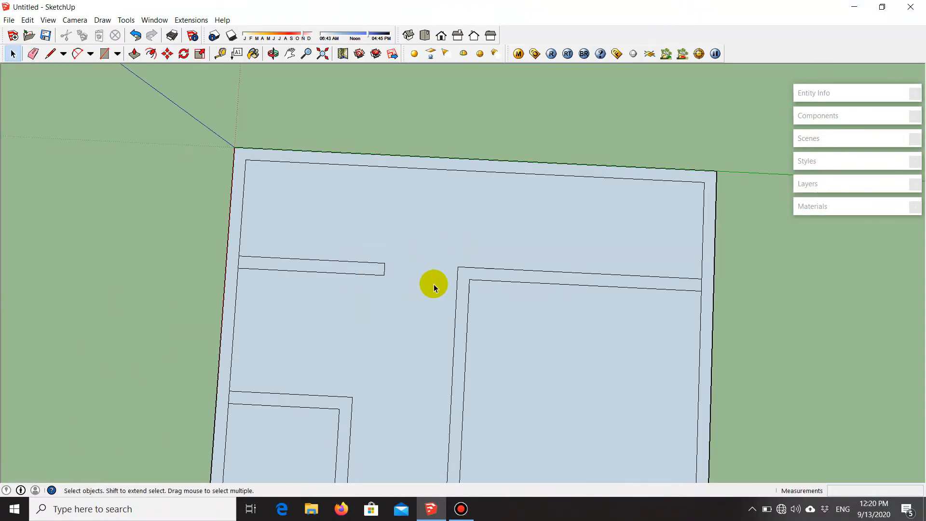
mouse_move(414, 262)
middle_mouse_down()
mouse_move(418, 274)
mouse_move(438, 258)
middle_mouse_up()
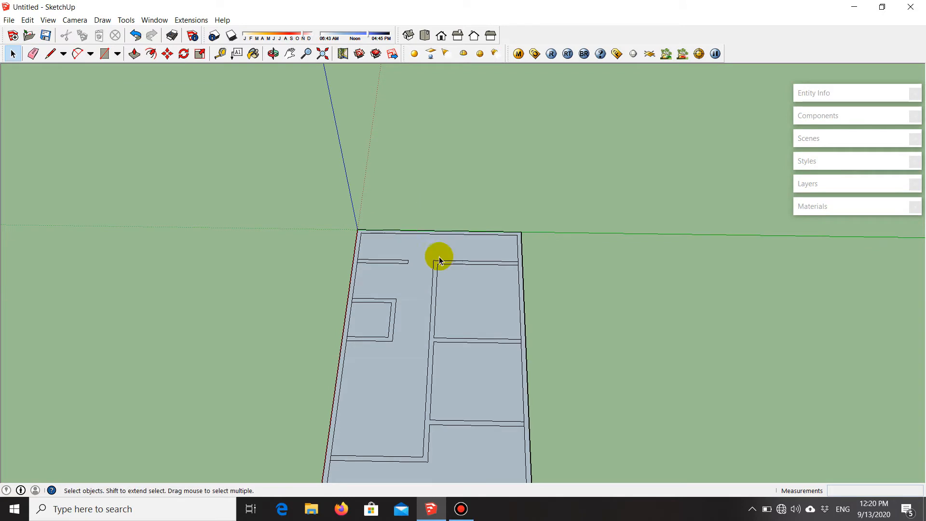
- Draw a 1.3 m line from the outer corner at the end of the long central wall, continuing that wall into the open area
scroll(424, 328, "up", 2)
scroll(518, 245, "down", 2)
middle_click_drag(471, 361, 489, 405)
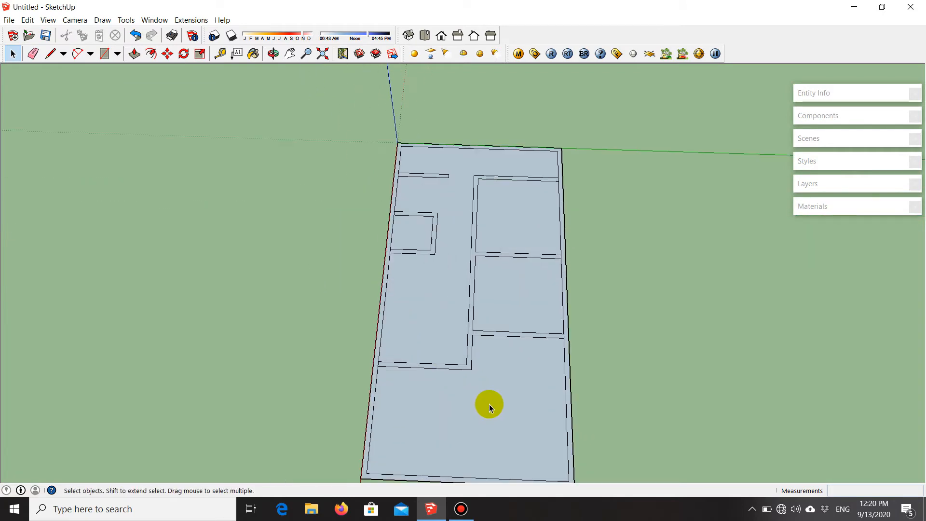
scroll(471, 381, "up", 5)
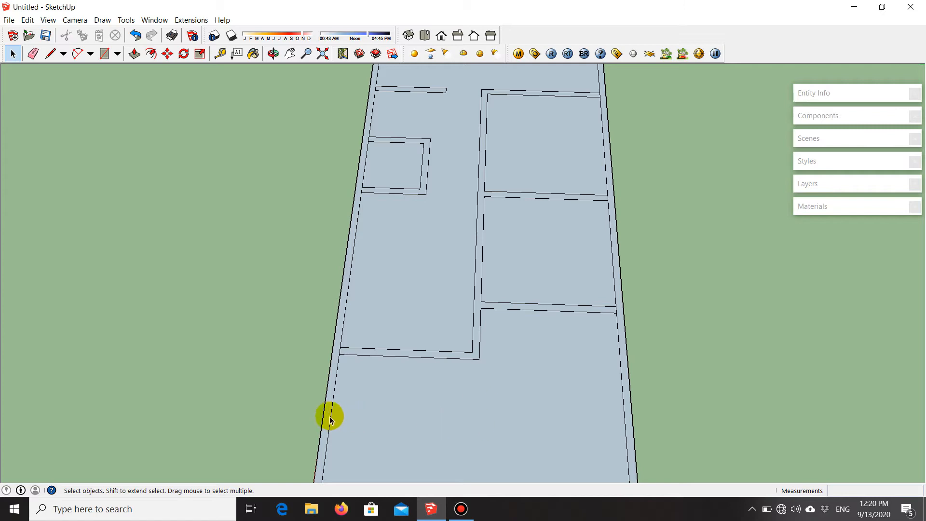
scroll(473, 341, "down", 3)
scroll(451, 317, "up", 4)
scroll(459, 327, "up", 3)
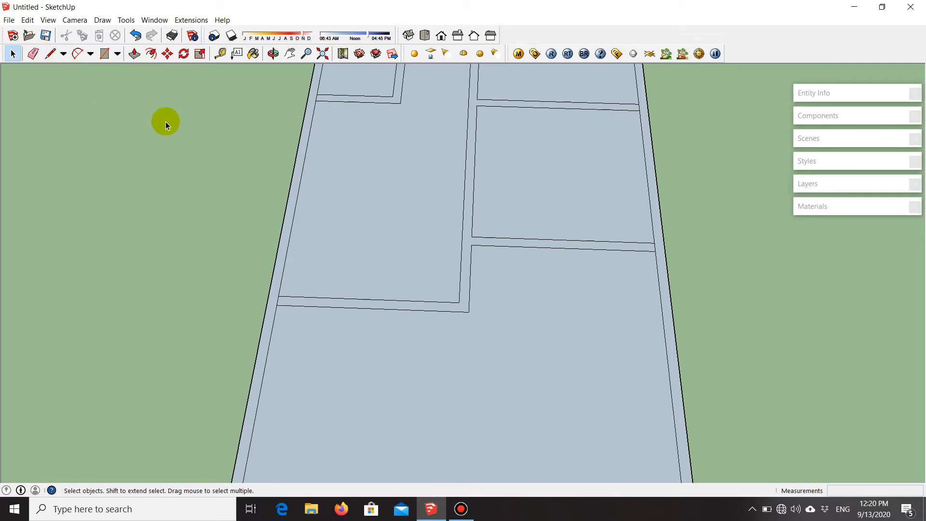
key("l")
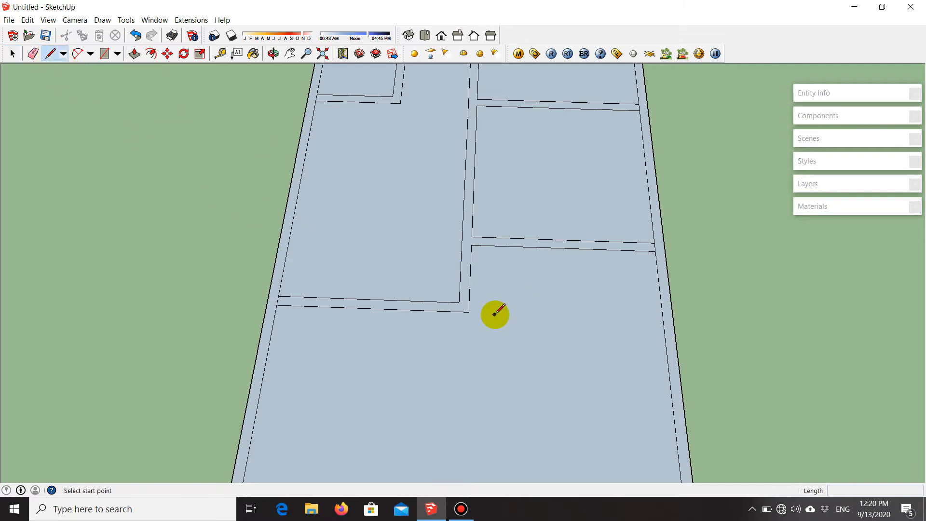
left_click(469, 312)
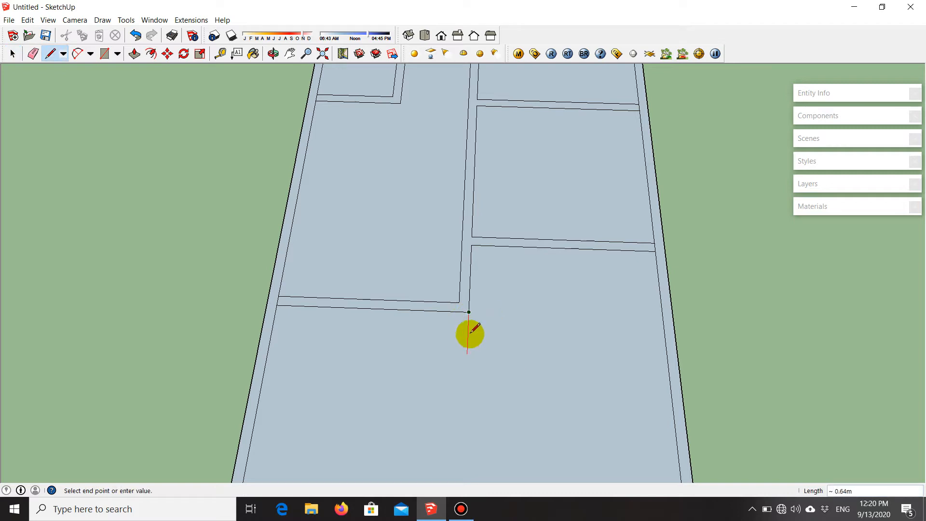
scroll(467, 333, "down", 2)
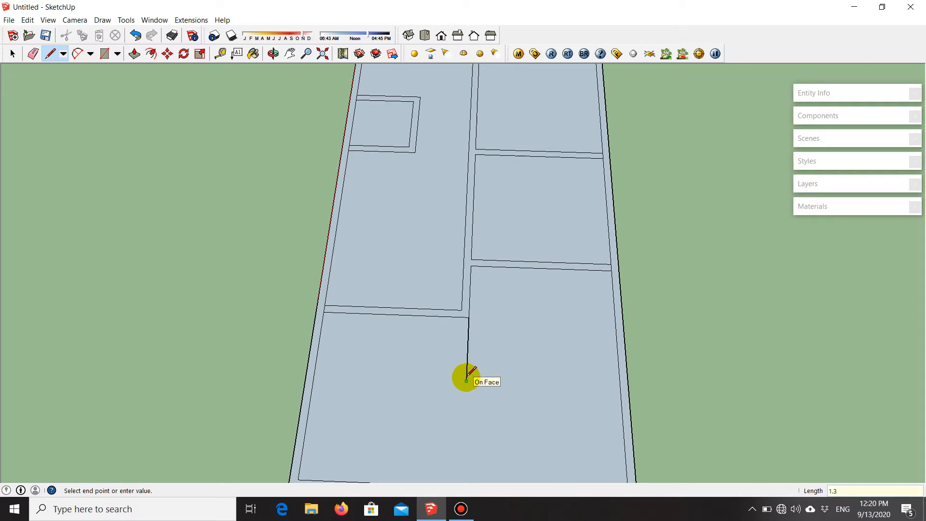
key("Return")
- Draw a line from the end of the 1.3 m line straight to the outer side wall, closing a rectangle beside the cross wall
left_click(314, 376)
scroll(326, 336, "down", 3)
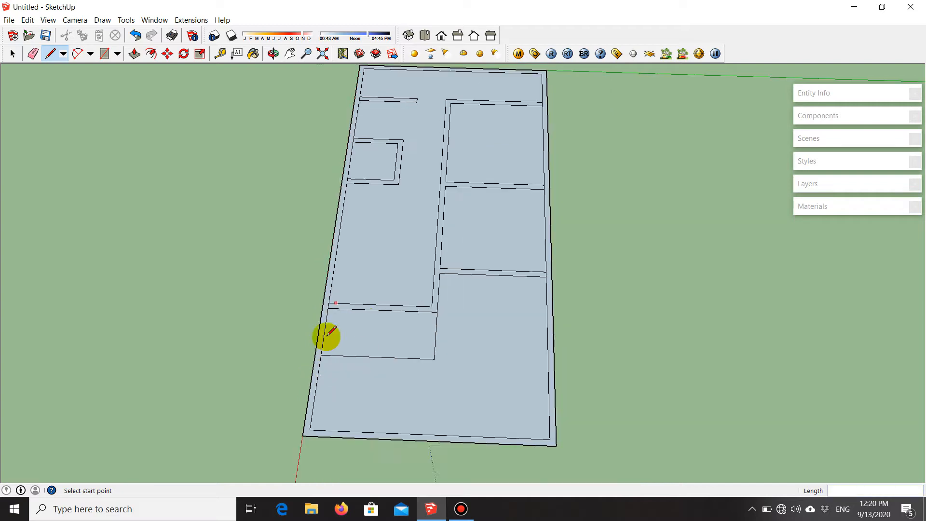
scroll(326, 336, "down", 1)
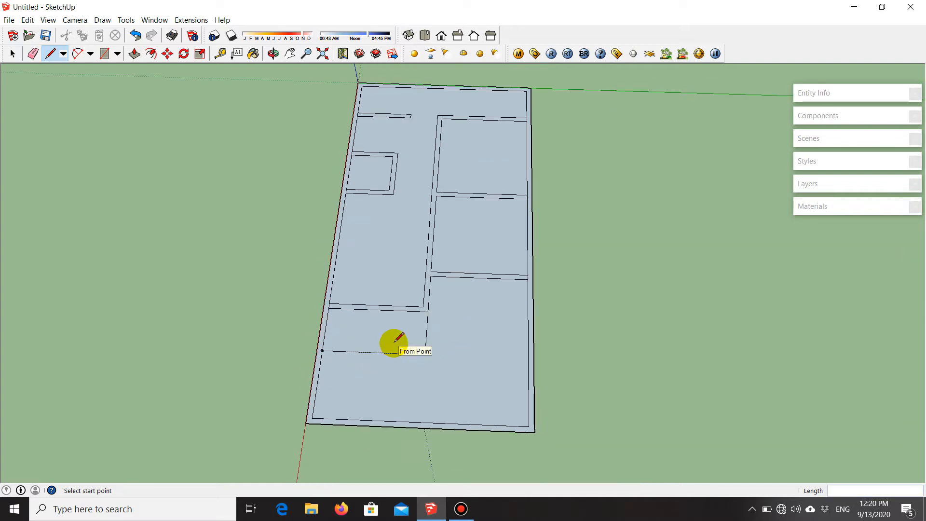
scroll(410, 285, "up", 2)
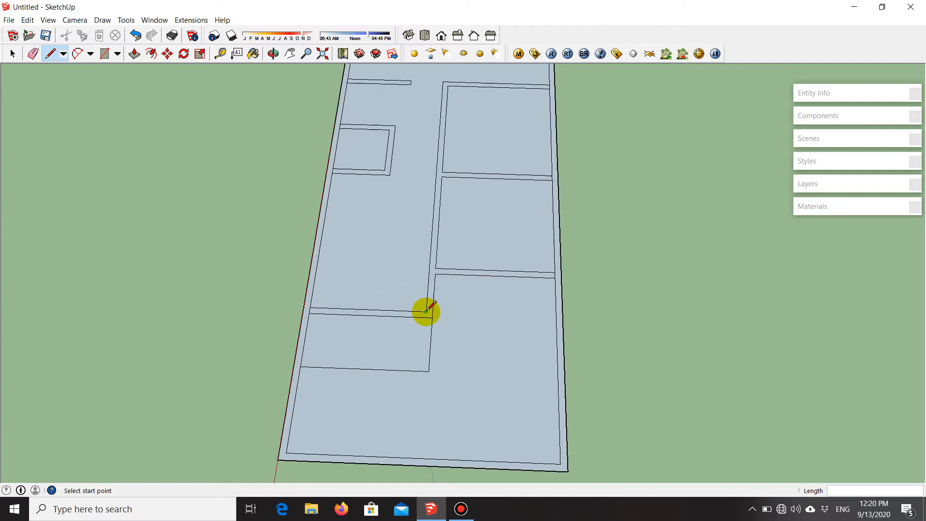
key("space")
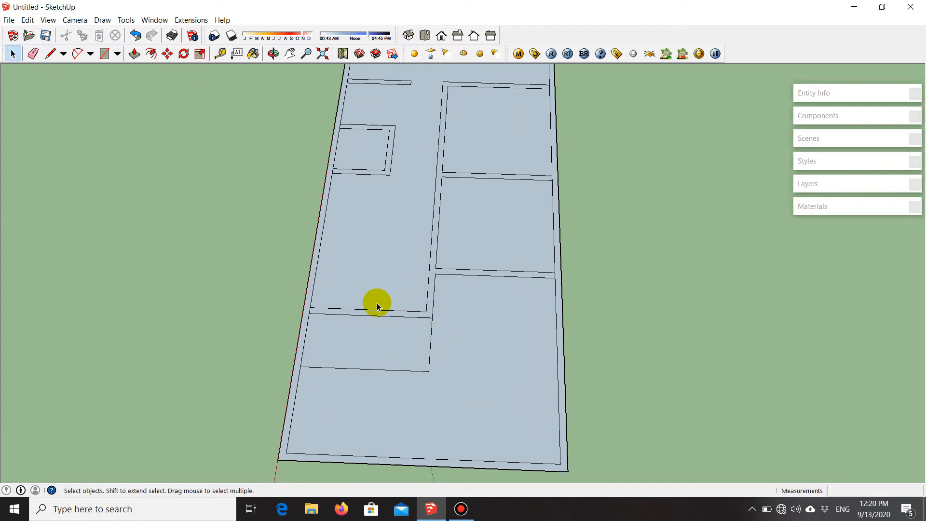
- Examine the whole floor plan's rooms, passages and wall junctions from several view distances and angles
scroll(374, 307, "up", 4)
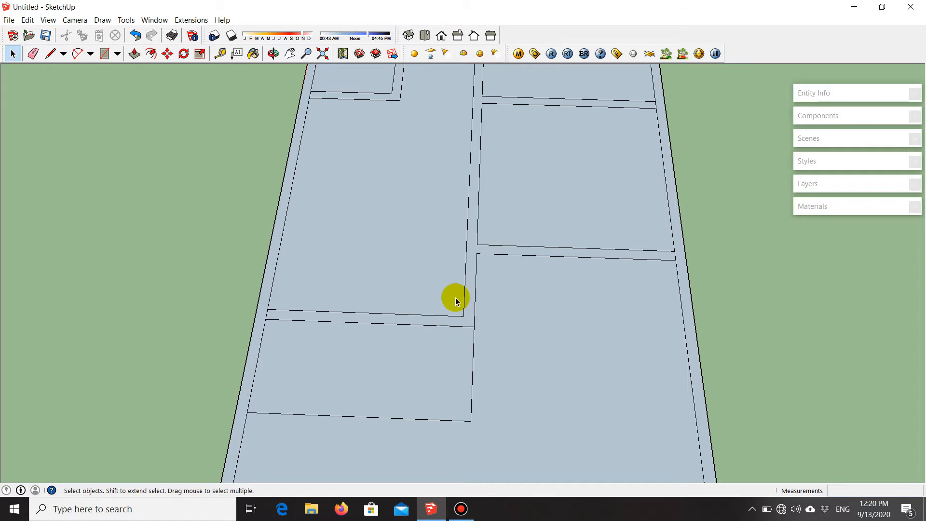
scroll(461, 352, "down", 5)
scroll(468, 241, "up", 2)
scroll(422, 313, "down", 1)
scroll(444, 145, "up", 2)
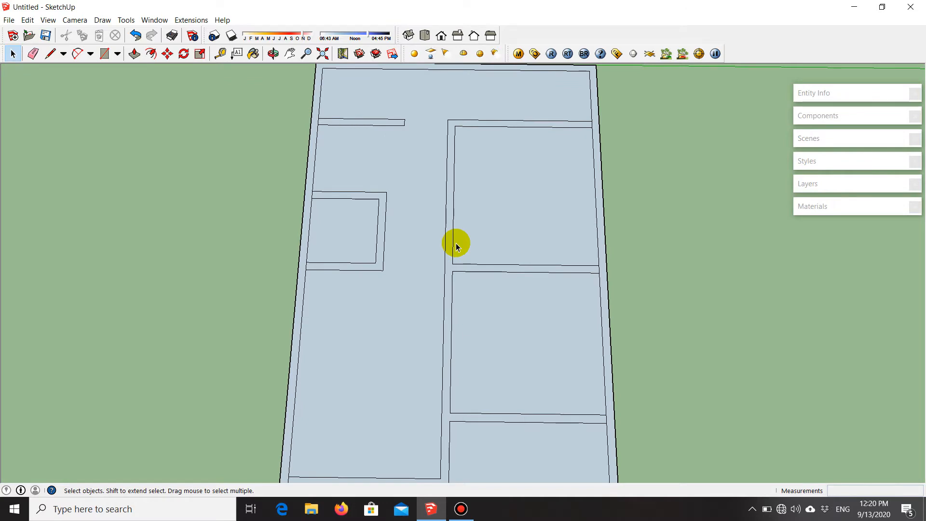
scroll(456, 246, "up", 2)
scroll(456, 289, "down", 1)
scroll(449, 280, "up", 2)
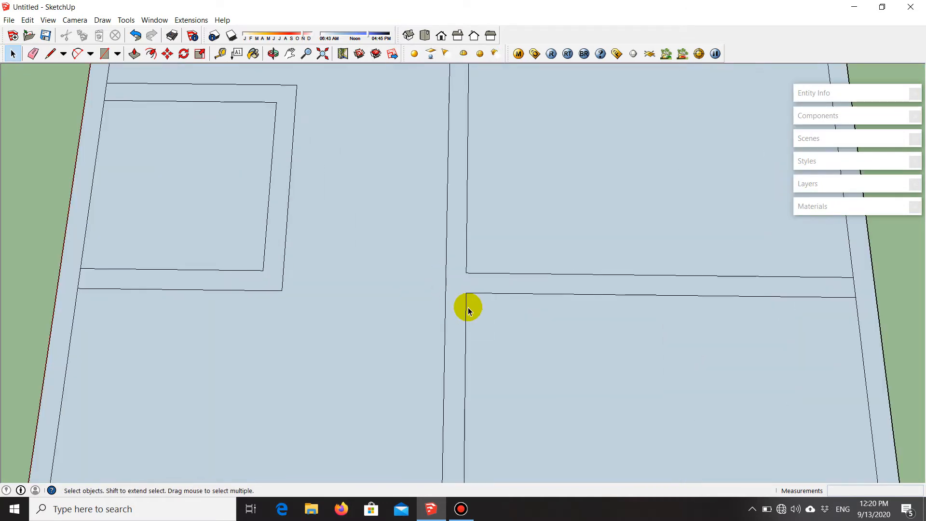
scroll(442, 305, "down", 1)
middle_click_drag(439, 306, 629, 233)
scroll(563, 326, "down", 2)
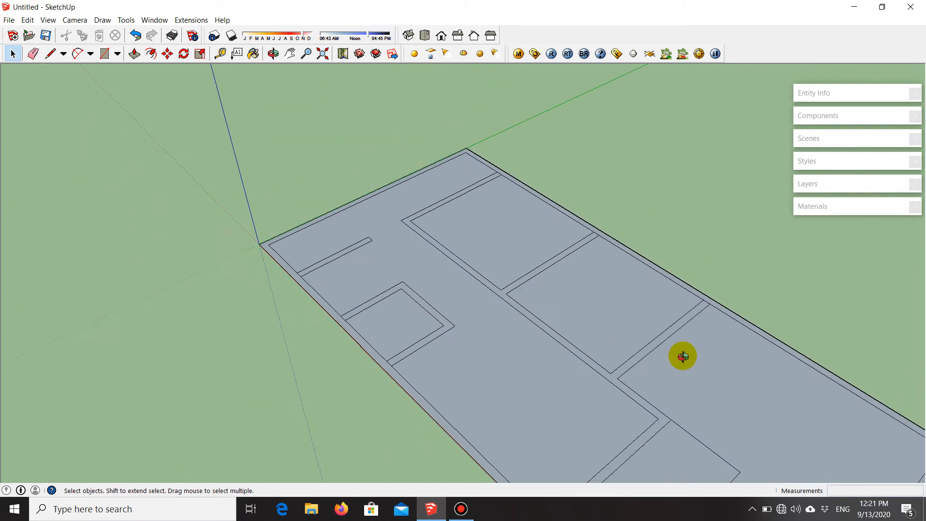
middle_click_drag(682, 356, 438, 291)
scroll(438, 291, "up", 1)
middle_click_drag(506, 338, 532, 225)
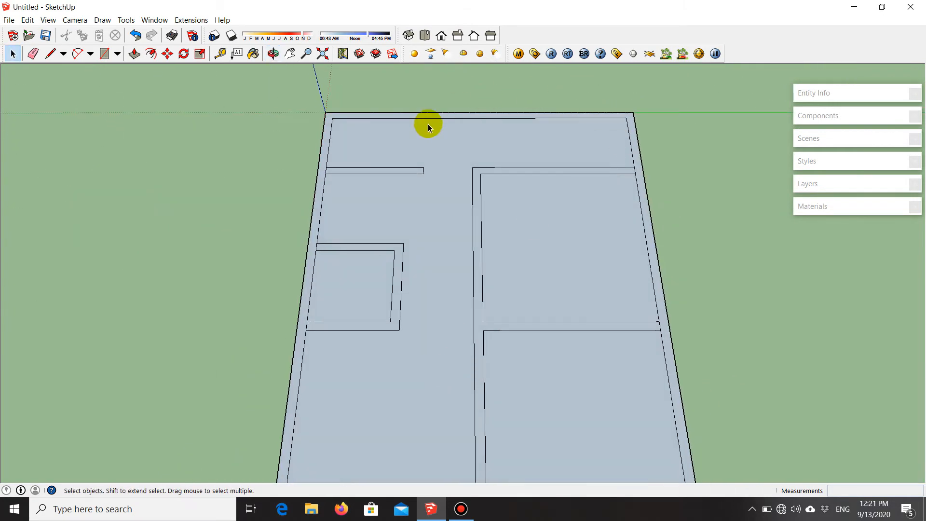
scroll(441, 190, "down", 2)
scroll(326, 405, "up", 2)
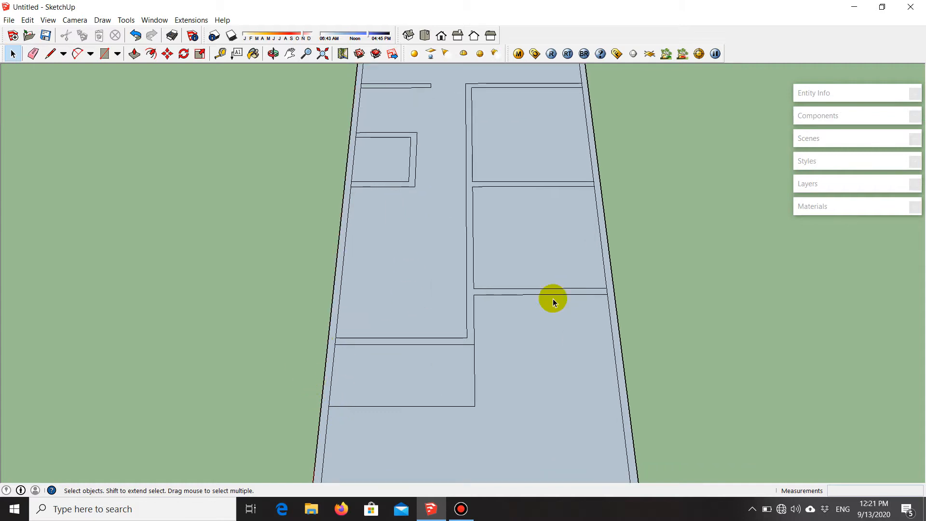
scroll(523, 308, "down", 2)
scroll(424, 418, "down", 1)
scroll(412, 428, "up", 3)
- Extend the cross wall's outer line across the thickness of the outer side wall beside the new rectangle to its outside edge
middle_click_drag(399, 403, 399, 444)
scroll(390, 282, "up", 3)
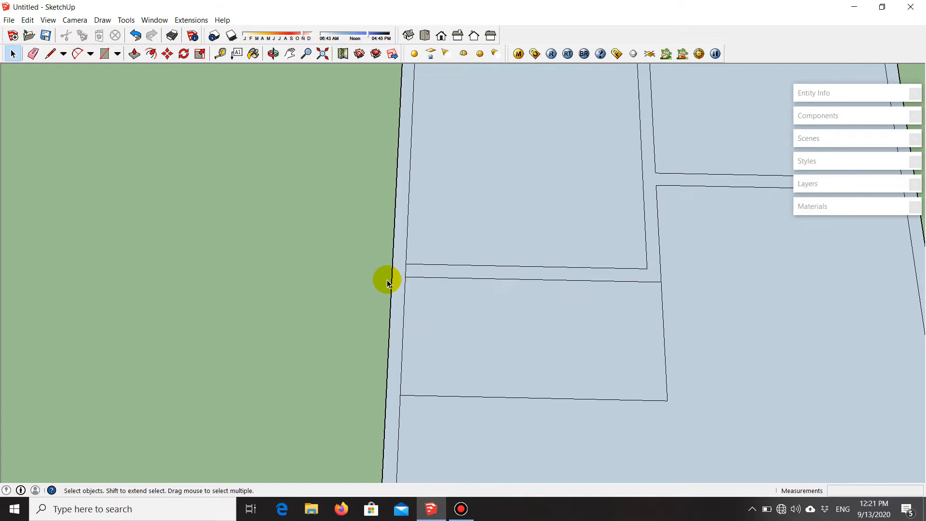
scroll(390, 283, "up", 1)
key("l")
scroll(405, 272, "up", 1)
left_click(415, 278)
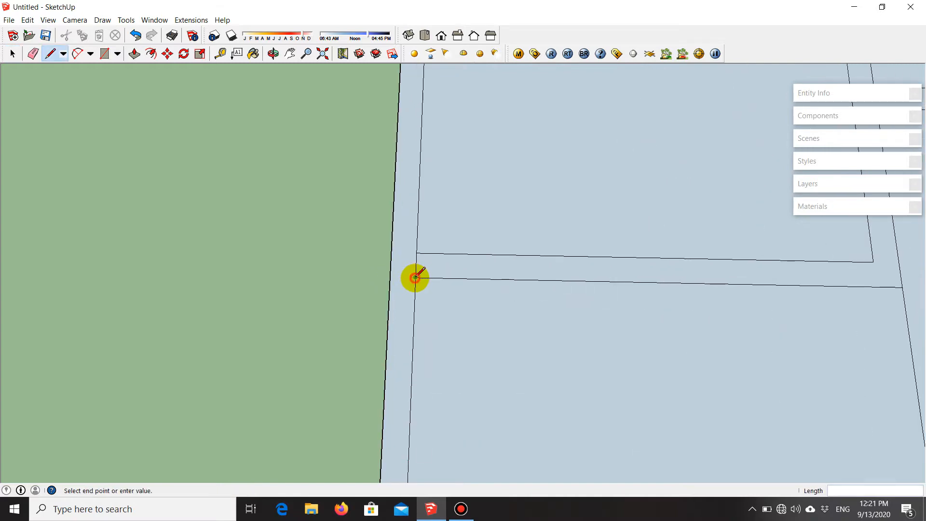
left_click(390, 277)
scroll(280, 315, "down", 6)
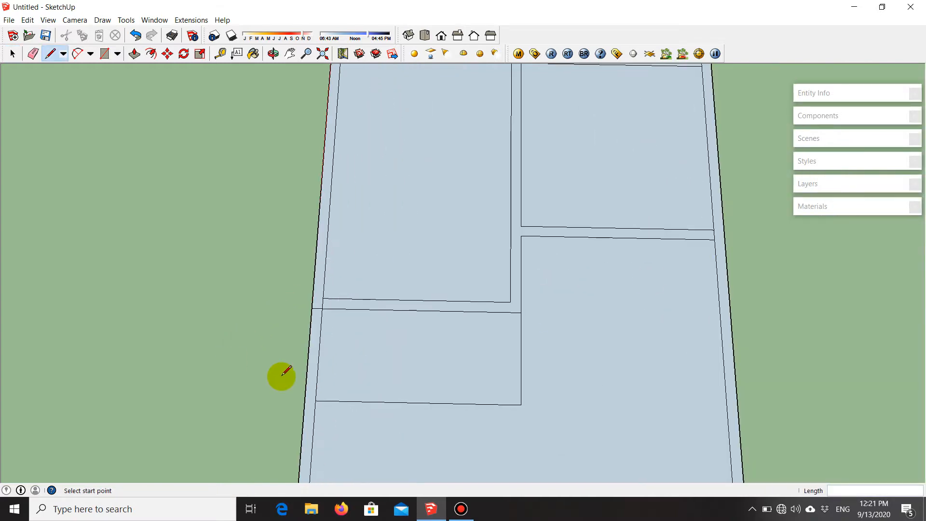
- Extend the last room's end wall line across the thickness of the opposite outer side wall to its outside edge
scroll(725, 236, "up", 4)
left_click(703, 245)
left_click(720, 250)
scroll(539, 339, "down", 3)
scroll(540, 339, "down", 3)
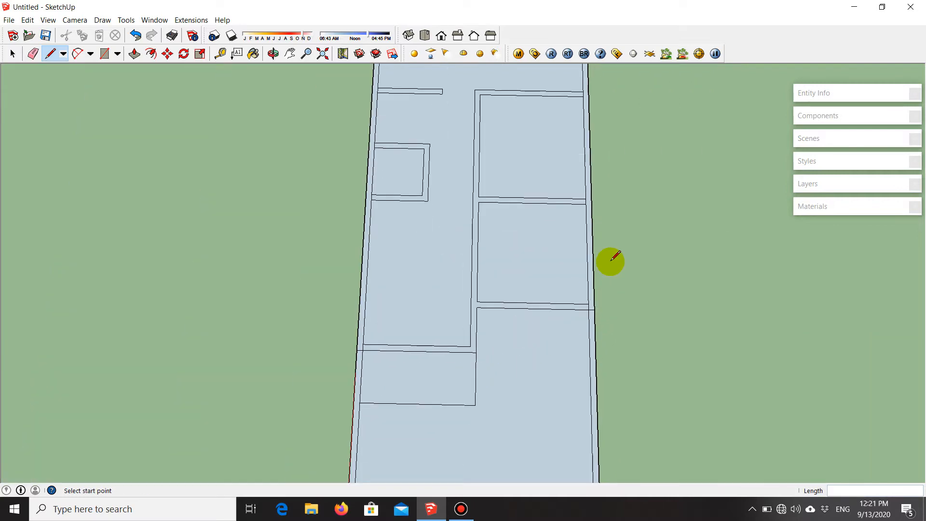
key("space")
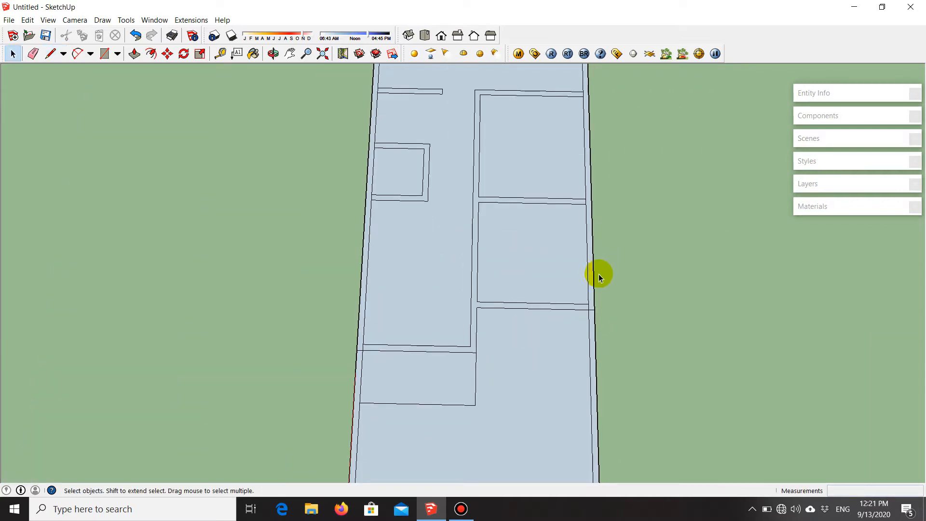
- Erase the inner outer-wall line segments across the junctions with the three cross walls of the two adjoining rooms
scroll(599, 314, "up", 3)
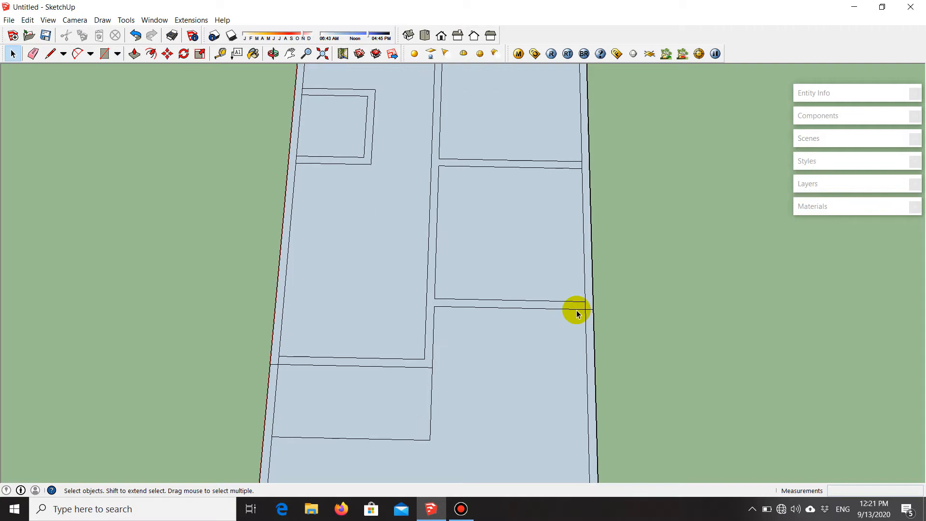
scroll(586, 304, "up", 2)
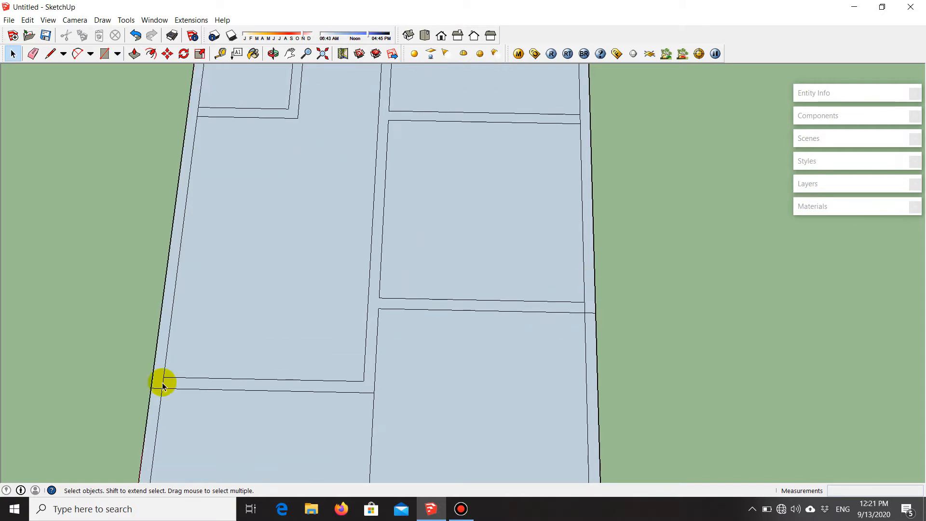
scroll(159, 386, "up", 1)
scroll(157, 394, "up", 1)
scroll(181, 379, "down", 2)
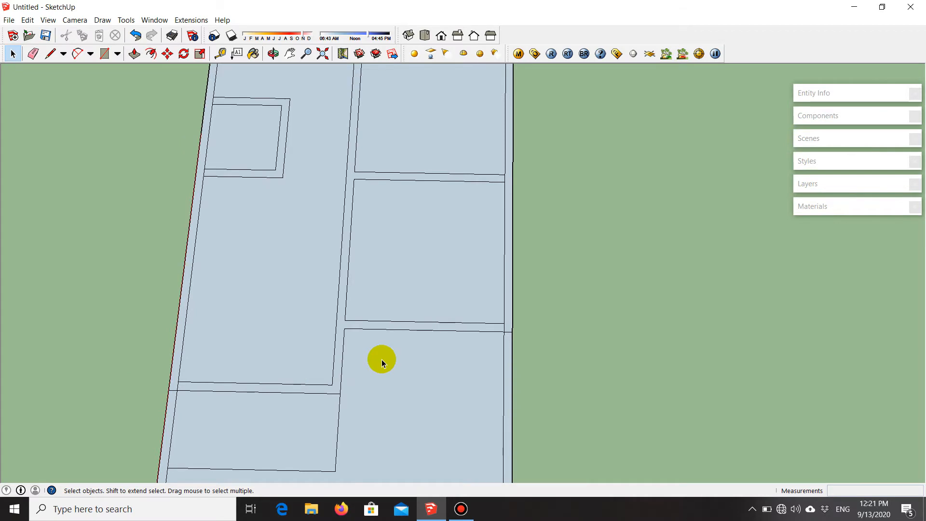
scroll(354, 338, "down", 2)
scroll(269, 82, "up", 1)
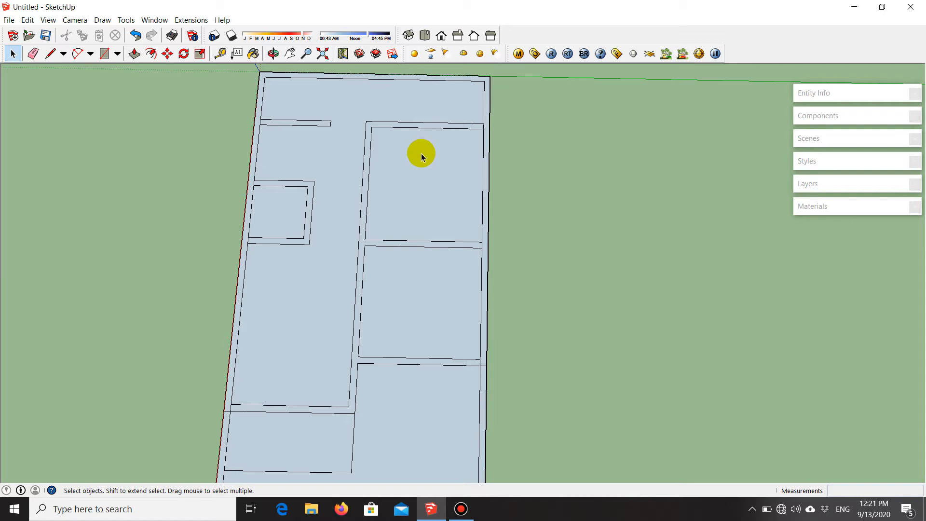
scroll(487, 134, "up", 5)
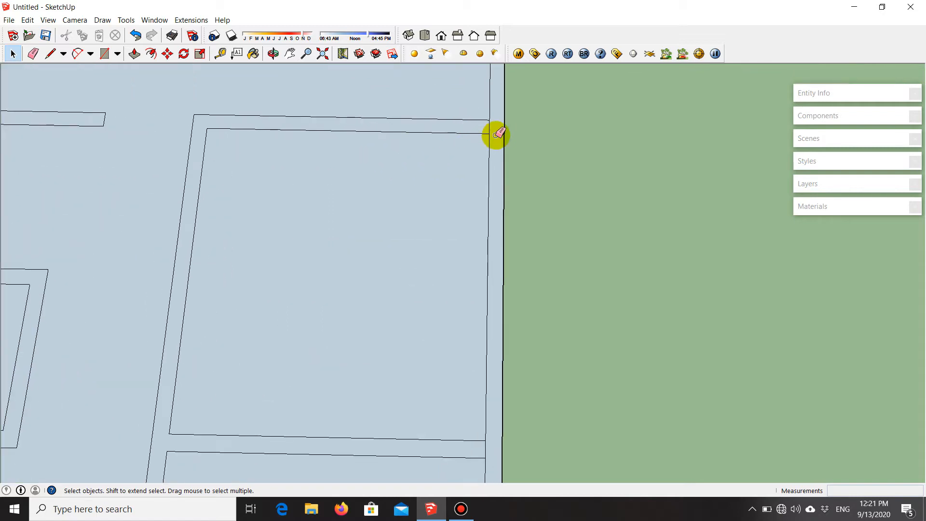
key("e")
scroll(485, 127, "up", 2)
scroll(507, 127, "down", 4)
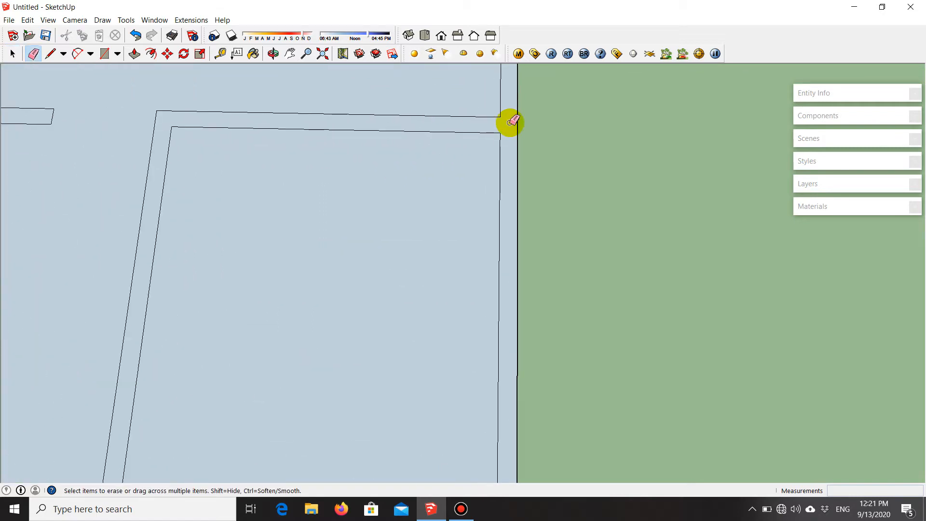
scroll(507, 270, "up", 3)
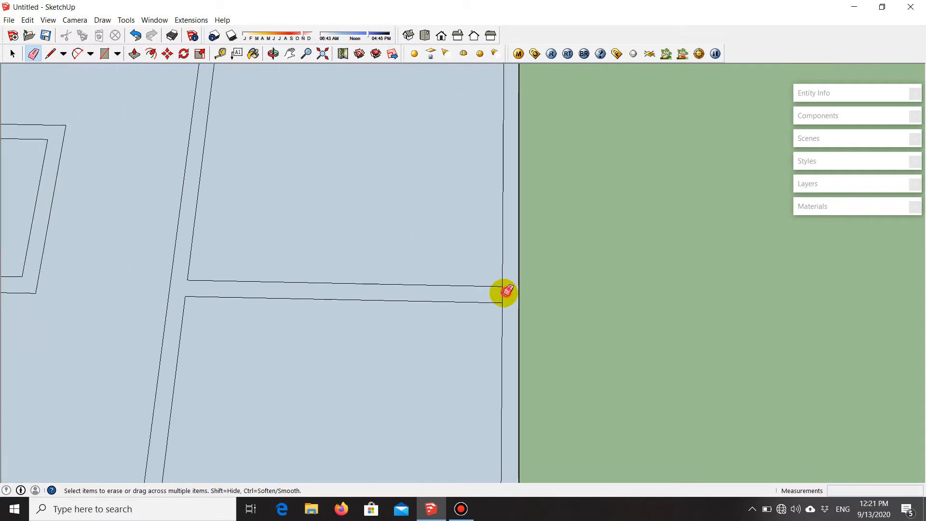
scroll(511, 367, "down", 3)
scroll(517, 399, "up", 4)
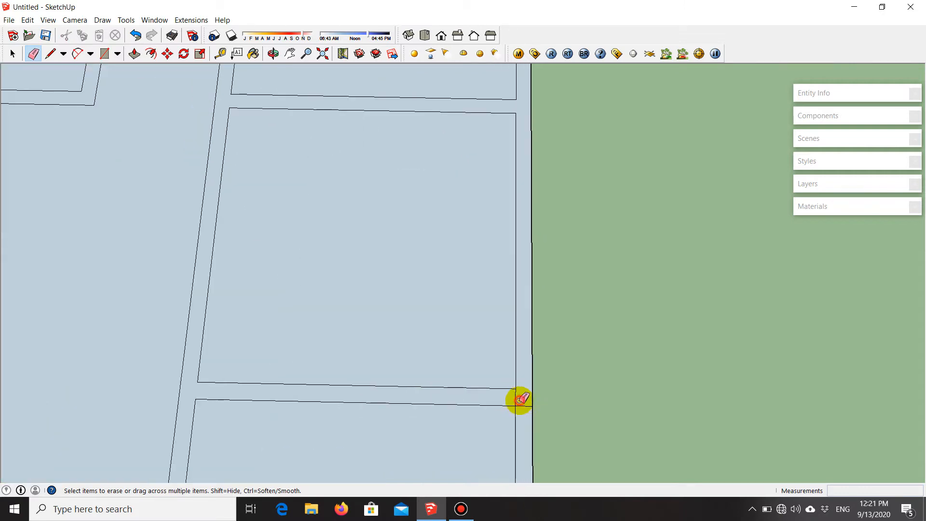
- Erase the inner line segment where the cross wall above the new rectangle joins the opposite outer side wall
scroll(540, 271, "down", 3)
scroll(269, 339, "up", 4)
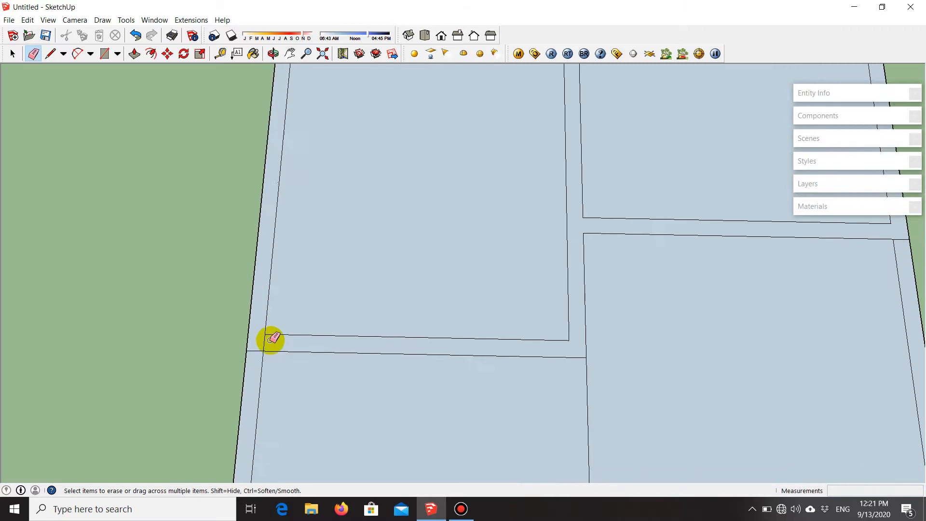
left_click(262, 342)
left_click(252, 354)
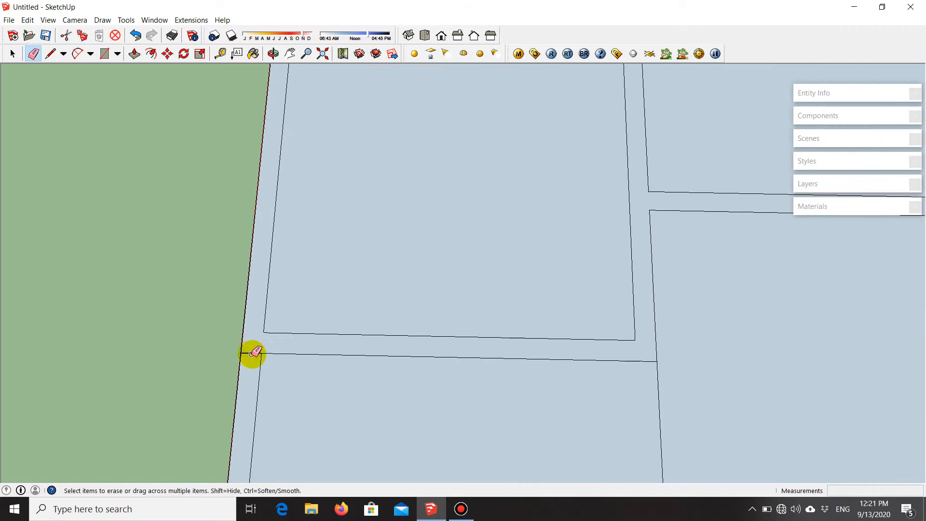
scroll(413, 362, "down", 4)
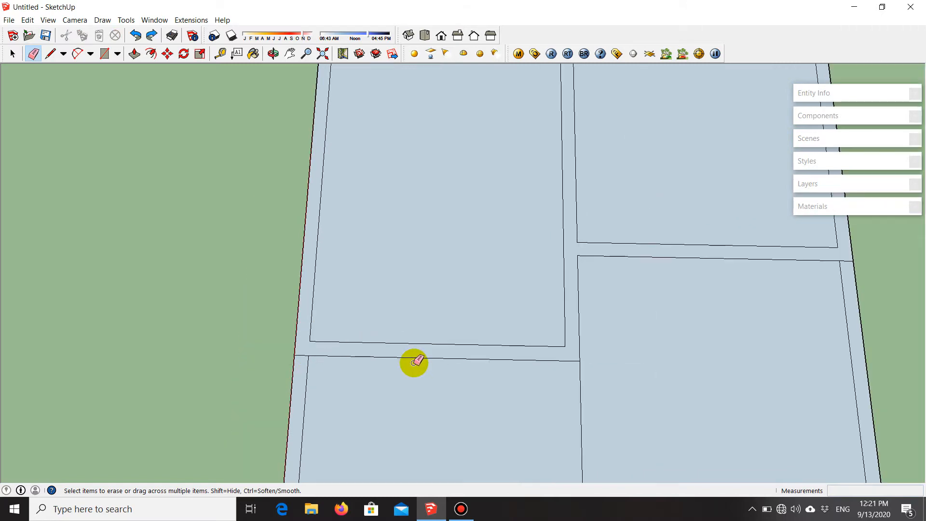
- Erase the inner outer-wall line segments across the junctions with the small room's two walls and the short wall
scroll(382, 160, "up", 3)
scroll(386, 152, "up", 4)
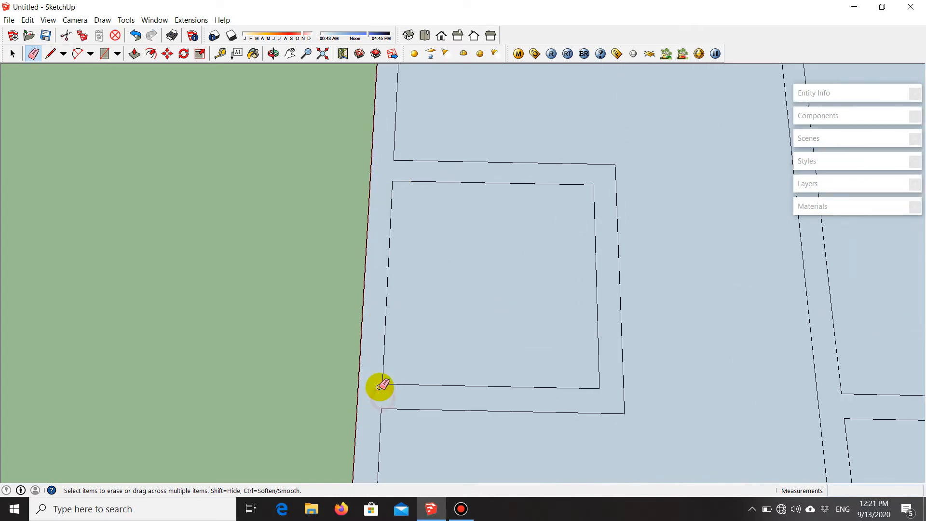
scroll(428, 413, "down", 5)
scroll(418, 247, "up", 4)
scroll(418, 247, "up", 3)
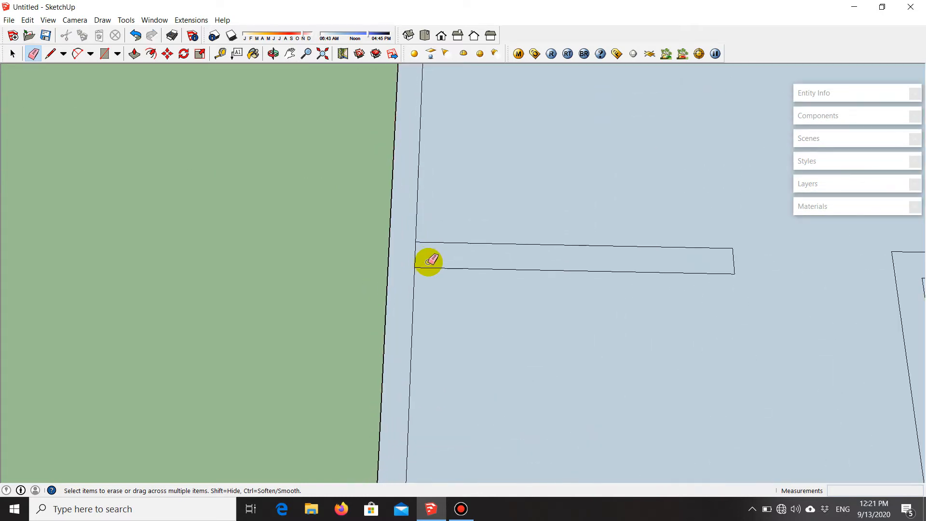
scroll(408, 247, "down", 4)
scroll(379, 224, "down", 3)
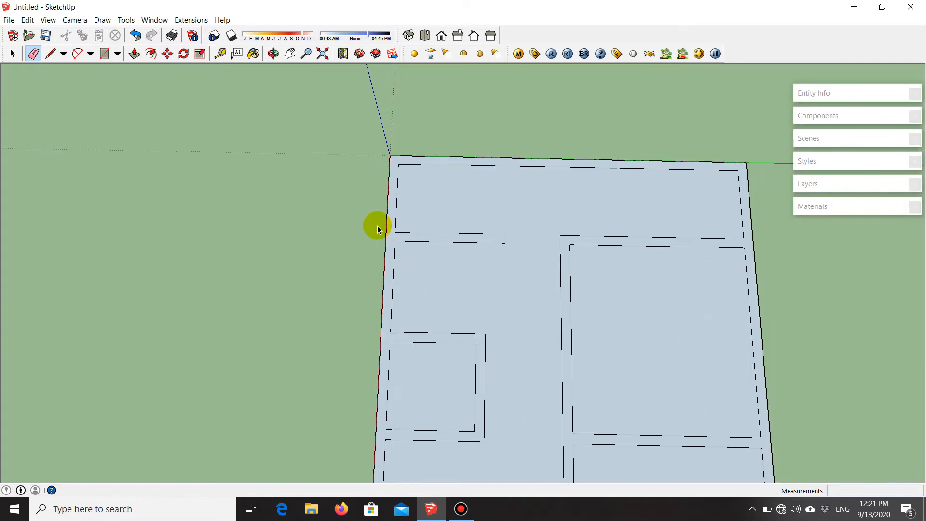
- Extrude the joined wall face upward 3 m with Push/Pull
key("space")
middle_click_drag(362, 190, 416, 374)
scroll(383, 385, "up", 3)
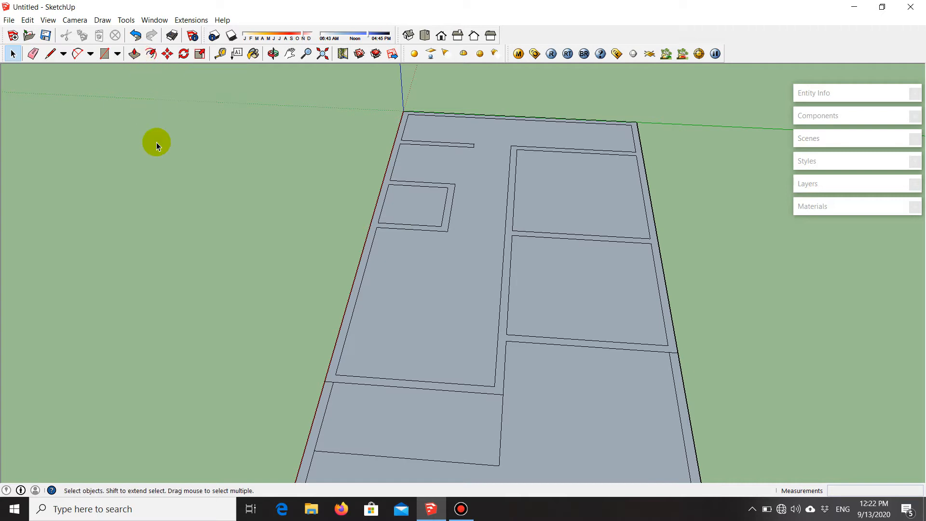
scroll(490, 294, "up", 1)
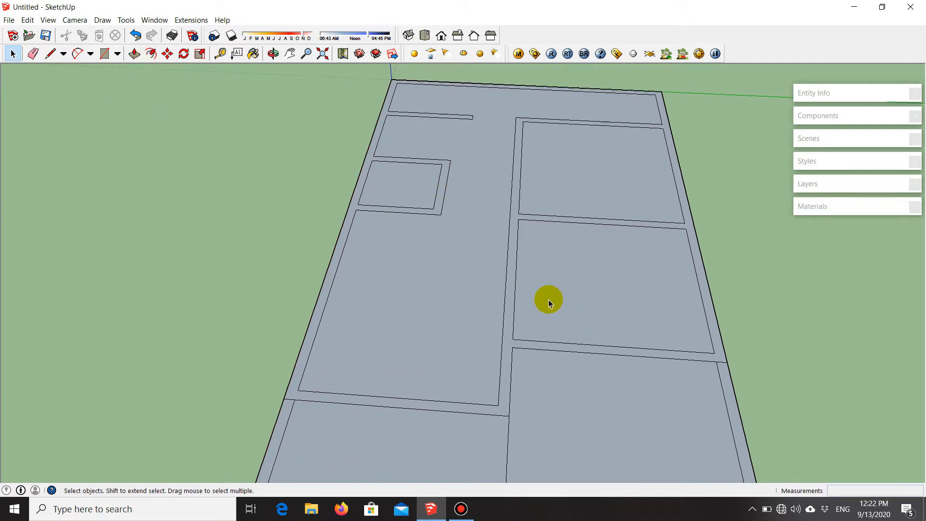
key("p")
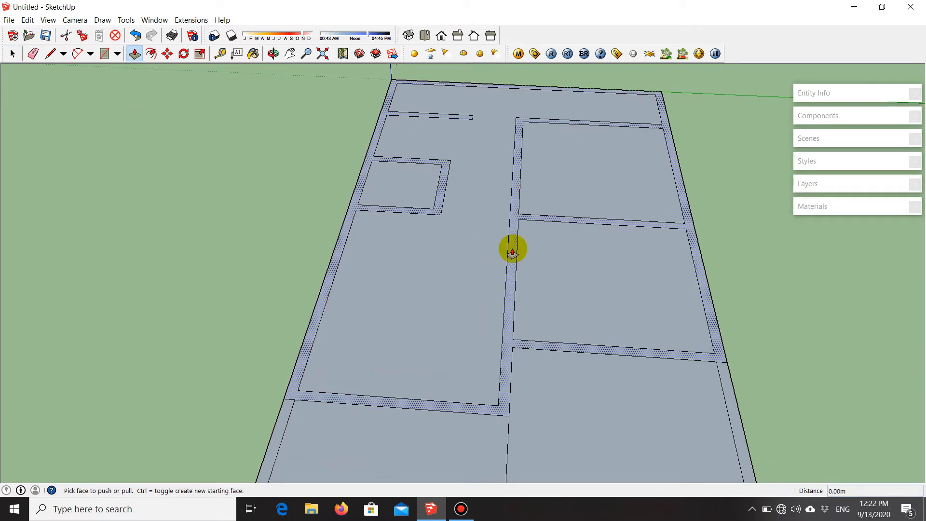
left_click_drag(513, 252, 521, 151)
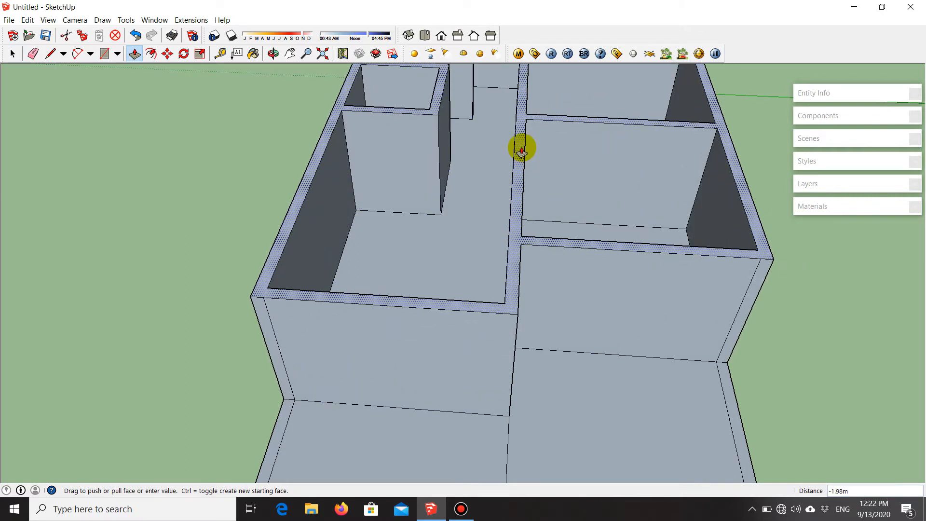
left_click_drag(522, 151, 525, 144)
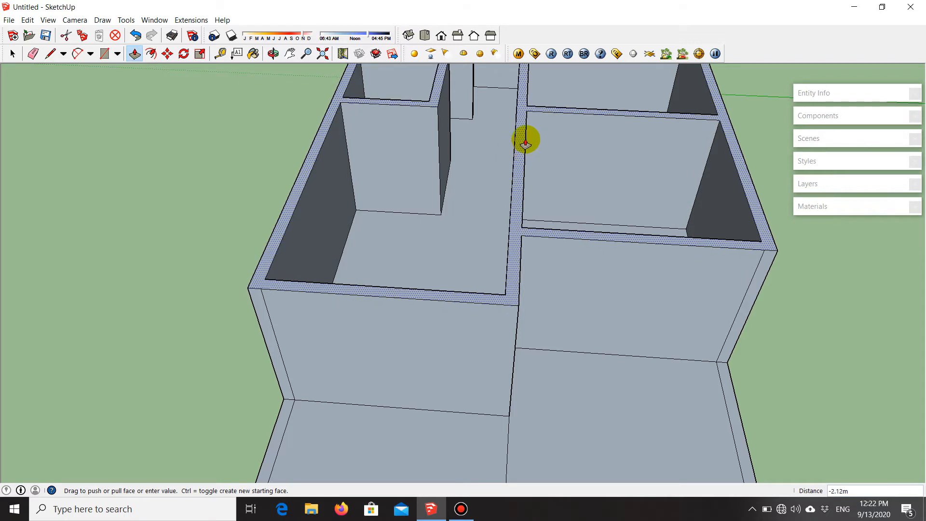
key("Return")
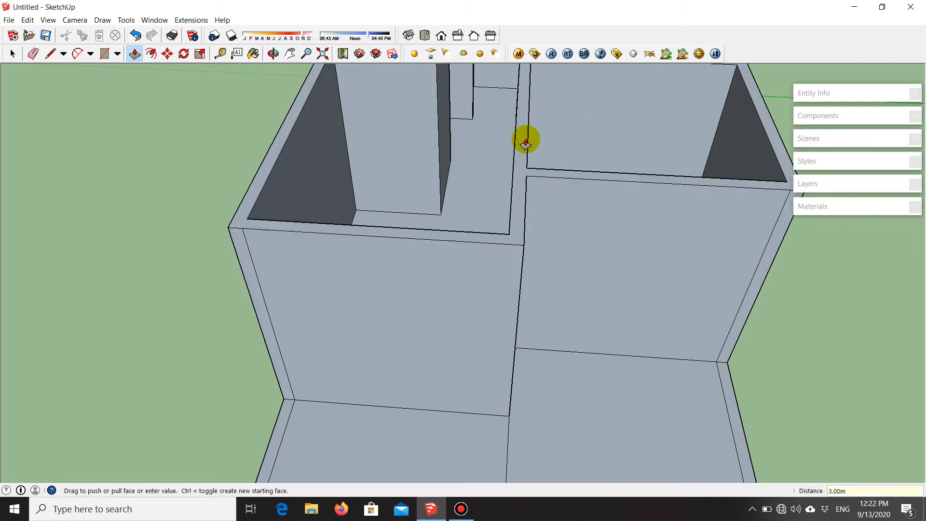
key("space")
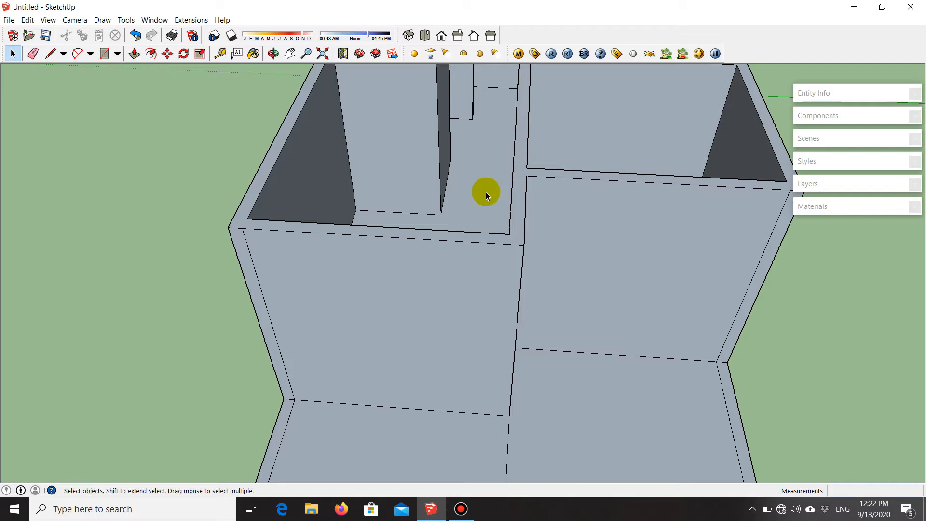
- Examine the raised walls, rooms and wall junctions from several sides, ending at the walls facing the open area
middle_click_drag(289, 264, 660, 280)
middle_click_drag(360, 287, 436, 339)
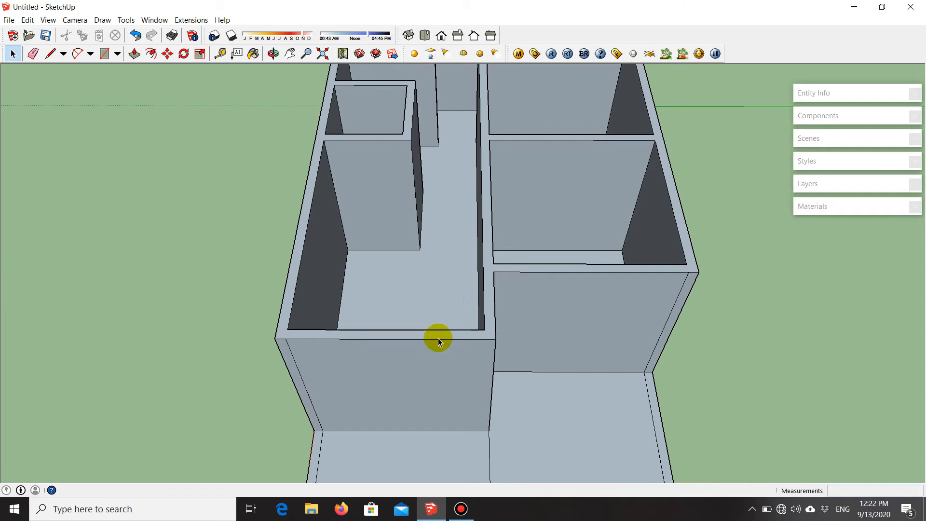
scroll(419, 352, "up", 2)
middle_click_drag(419, 353, 423, 381)
middle_click_drag(399, 340, 449, 192)
scroll(600, 227, "up", 3)
mouse_move(600, 227)
middle_mouse_down()
mouse_move(424, 114)
mouse_move(563, 255)
mouse_move(423, 256)
mouse_move(368, 383)
middle_mouse_up()
scroll(386, 382, "up", 2)
mouse_move(473, 382)
middle_mouse_down()
mouse_move(690, 277)
mouse_move(626, 335)
middle_mouse_up()
scroll(435, 294, "down", 3)
middle_click_drag(435, 293, 496, 393)
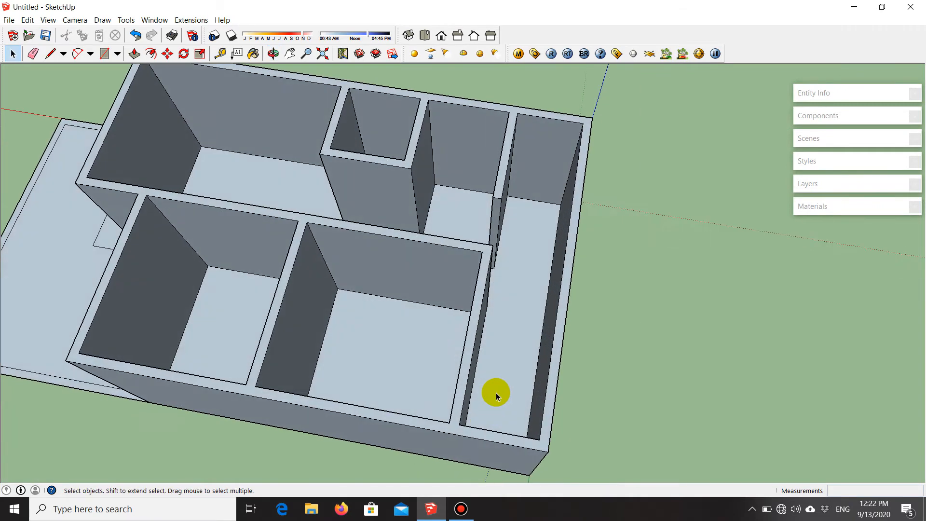
scroll(508, 342, "up", 3)
scroll(521, 293, "down", 3)
scroll(533, 232, "up", 3)
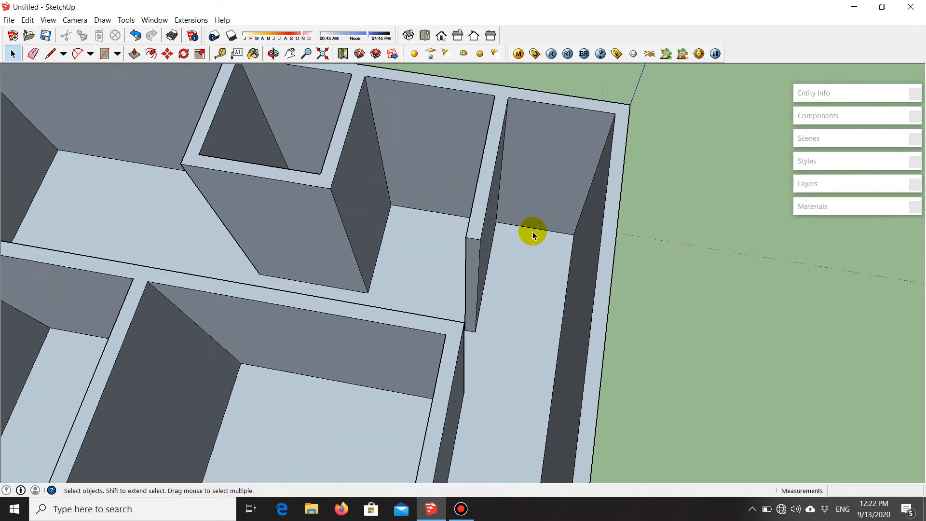
scroll(529, 309, "down", 3)
scroll(450, 225, "up", 3)
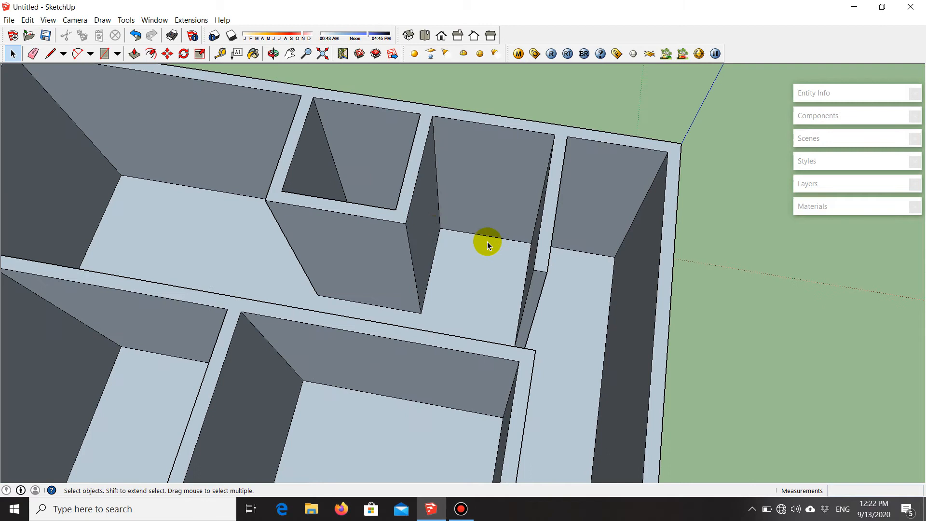
scroll(523, 249, "down", 3)
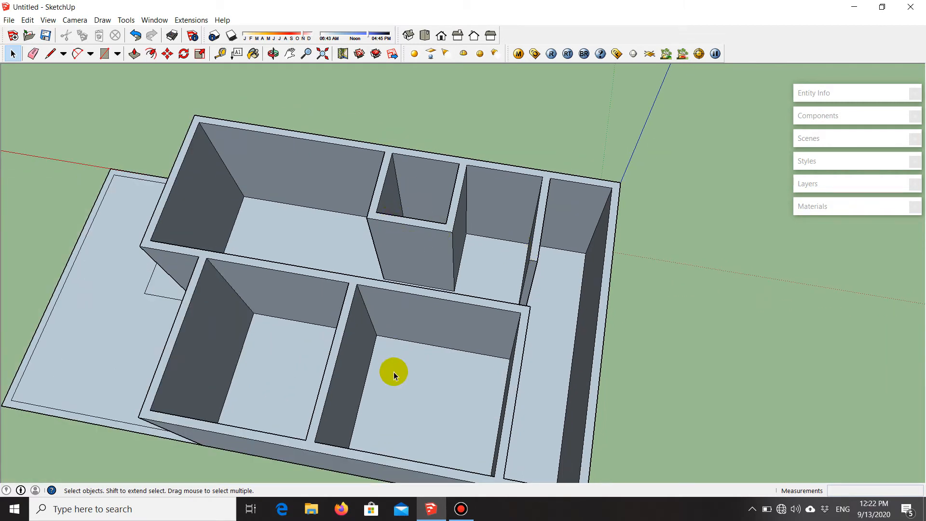
scroll(564, 234, "down", 3)
middle_click_drag(565, 234, 490, 289)
scroll(350, 352, "up", 3)
middle_click_drag(349, 352, 435, 346)
scroll(436, 345, "up", 2)
middle_click_drag(484, 324, 424, 352)
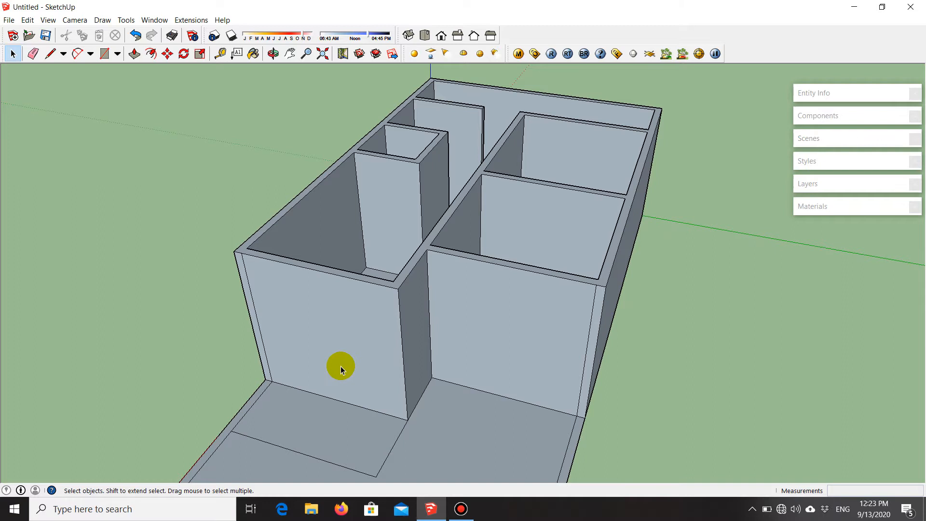
scroll(575, 250, "down", 1)
scroll(399, 376, "down", 2)
scroll(372, 371, "up", 5)
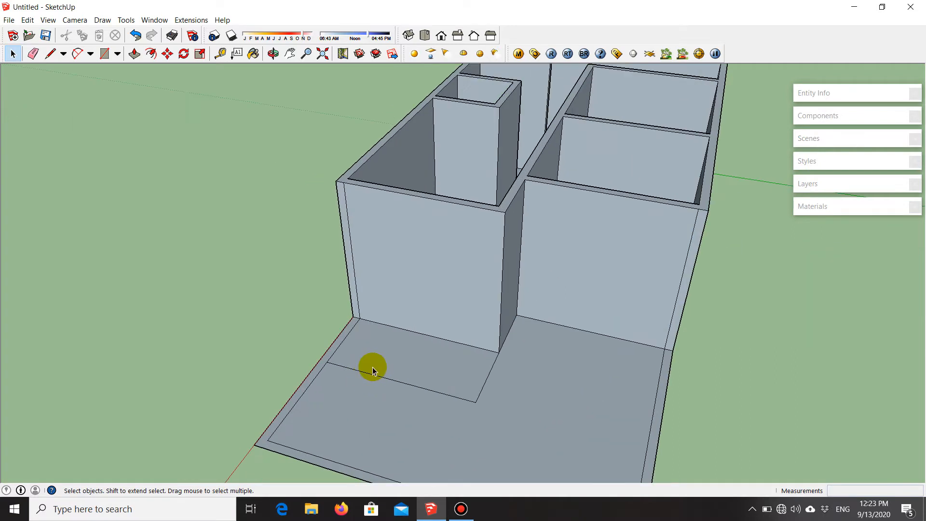
middle_click_drag(419, 364, 485, 294)
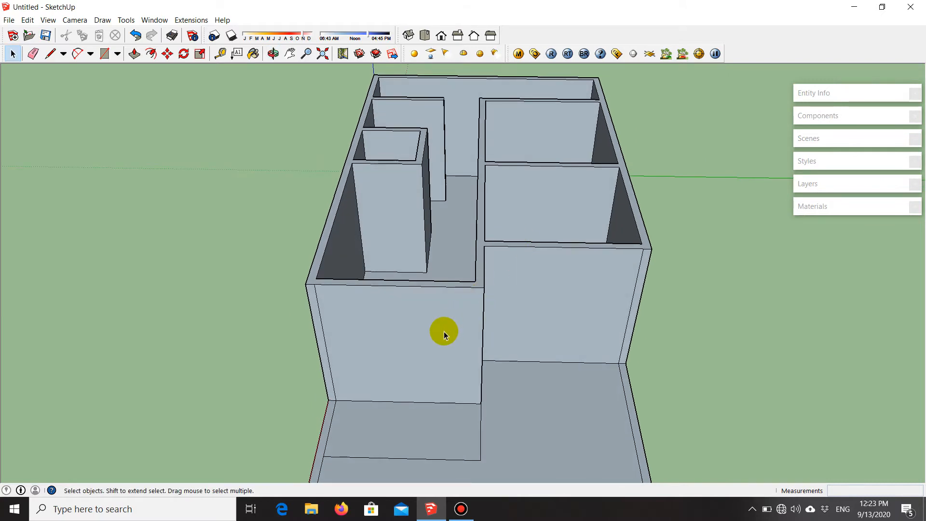
middle_click_drag(461, 351, 480, 307)
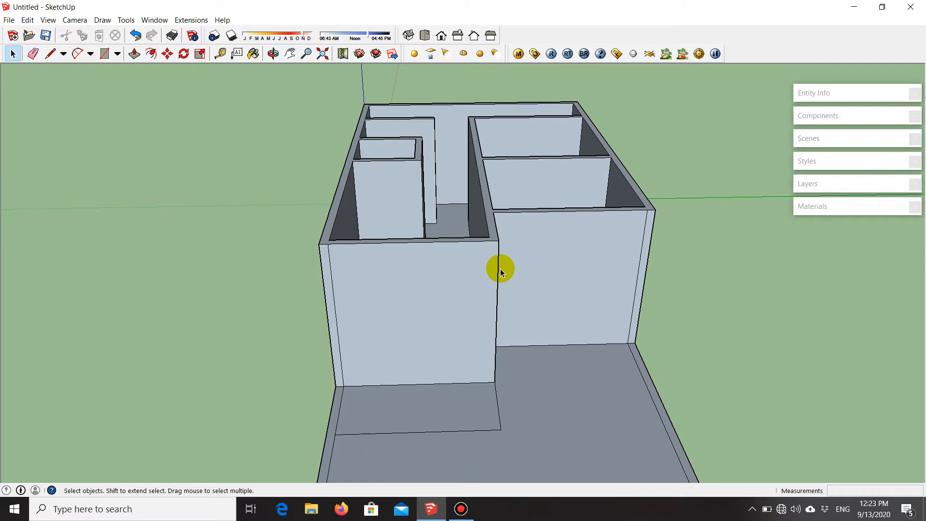
scroll(508, 289, "up", 2)
scroll(329, 342, "down", 3)
scroll(376, 299, "up", 4)
scroll(376, 297, "down", 4)
left_click(378, 312)
double_click(379, 311)
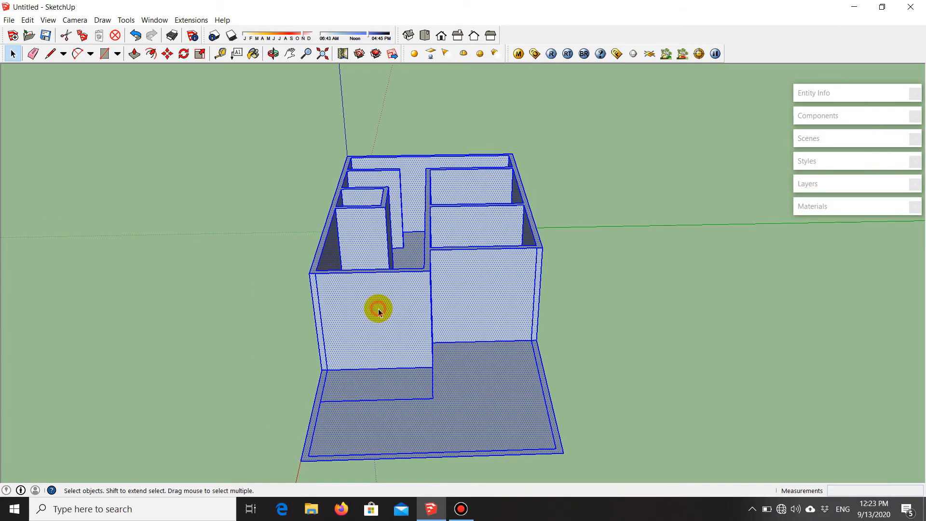
left_click(370, 332)
left_click(677, 277)
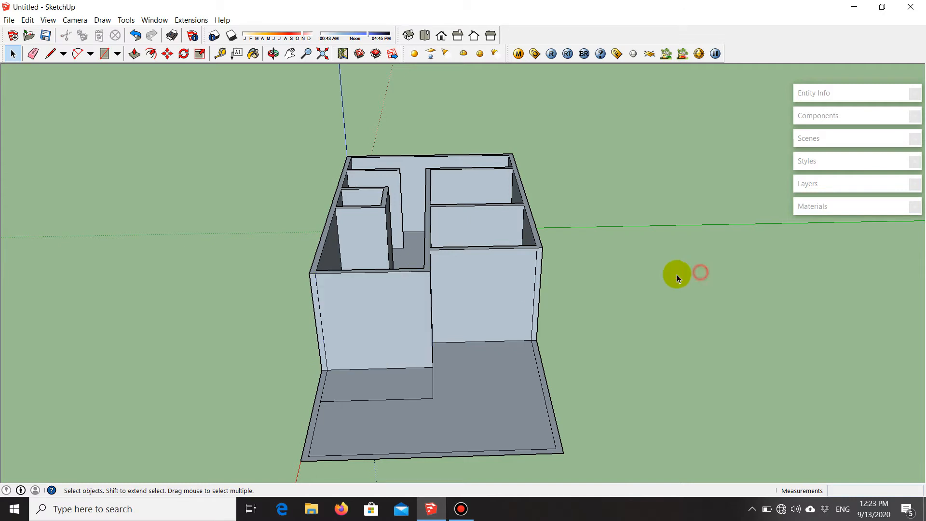
scroll(400, 332, "up", 2)
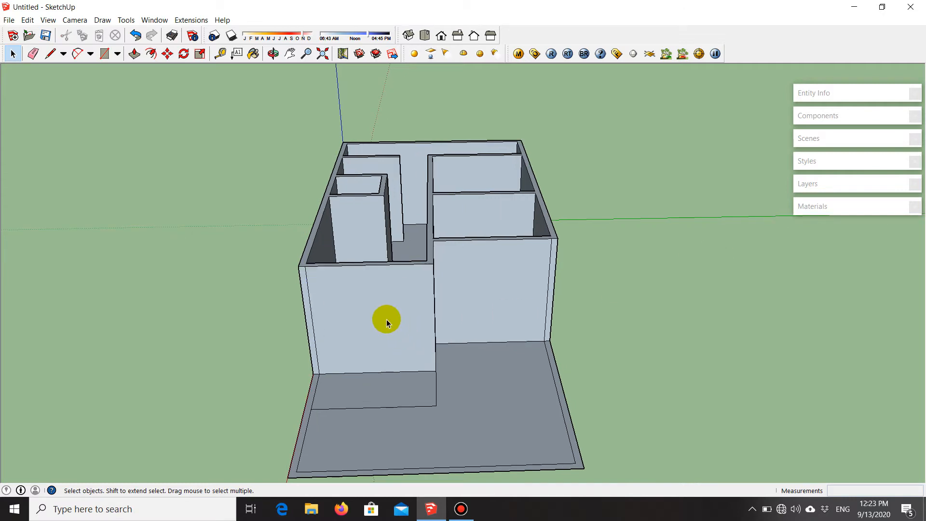
triple_click(387, 320)
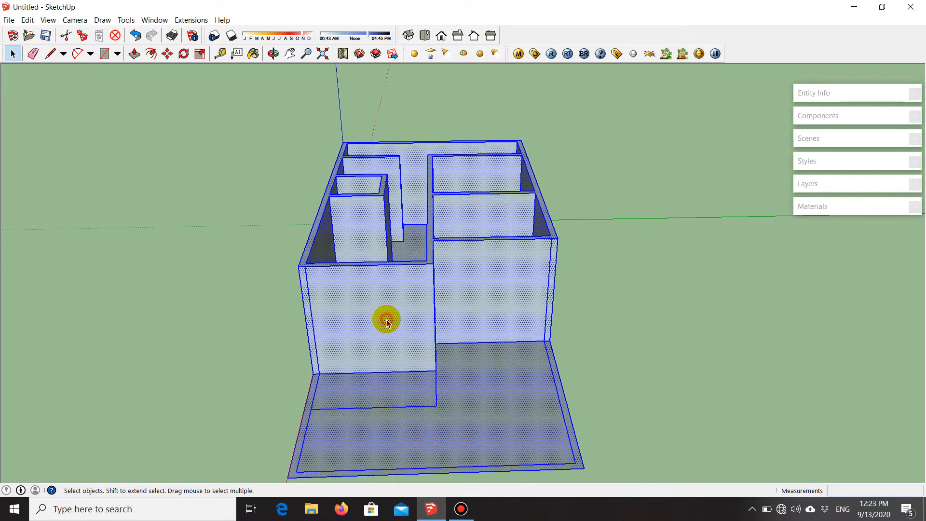
scroll(394, 294, "down", 2)
middle_click_drag(395, 293, 582, 263)
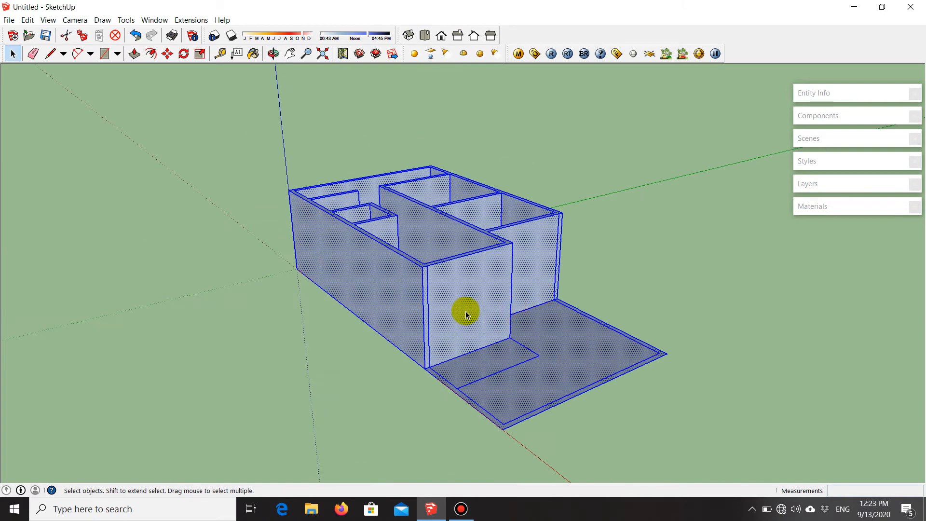
left_click(696, 242)
- Select all connected geometry of the building and make it a component
scroll(500, 305, "up", 2)
middle_click_drag(501, 305, 345, 262)
scroll(396, 309, "up", 2)
scroll(395, 309, "down", 2)
triple_click(361, 306)
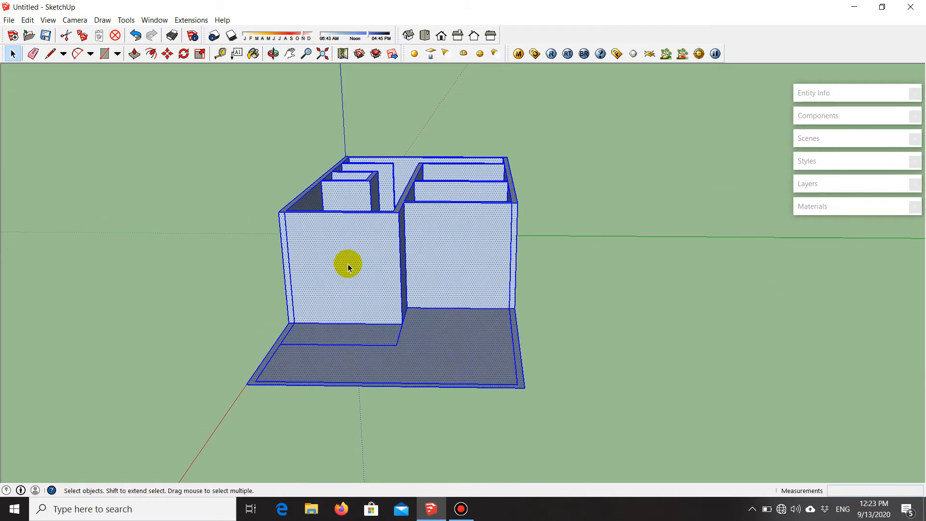
right_click(348, 263)
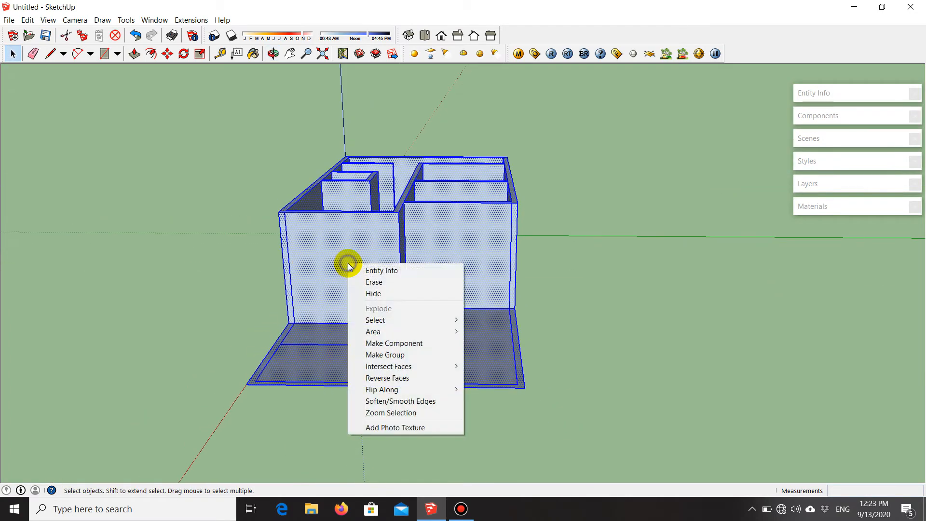
left_click(426, 346)
left_click(467, 339)
scroll(314, 289, "up", 3)
left_click(698, 236)
- Examine the end wall of the large room that faces the open area, from above and from the front
scroll(320, 272, "up", 3)
middle_click_drag(387, 285, 439, 236)
middle_click_drag(560, 320, 497, 370)
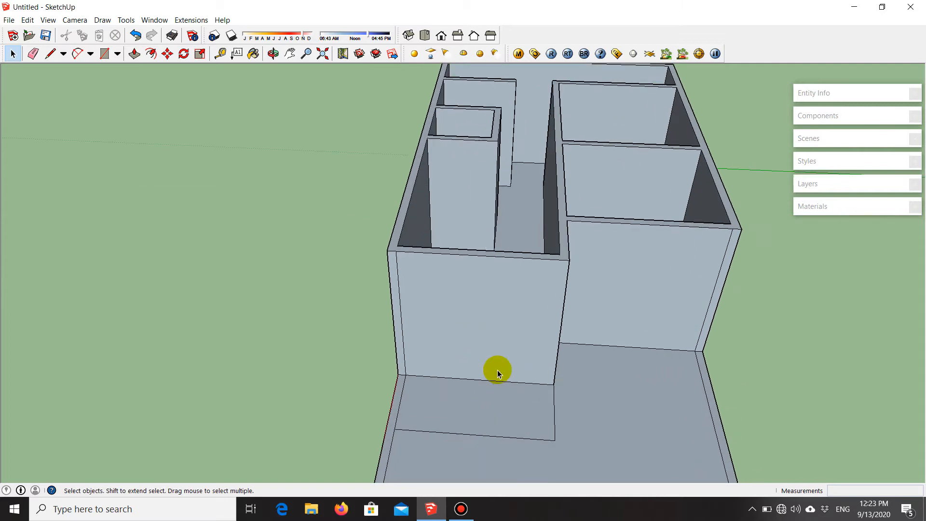
scroll(497, 357, "up", 4)
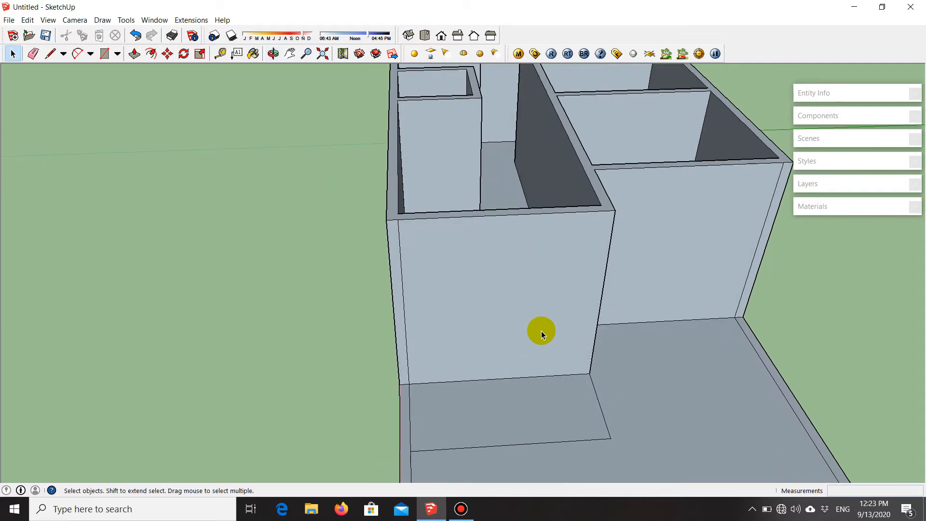
scroll(497, 343, "down", 3)
middle_click_drag(457, 352, 493, 423)
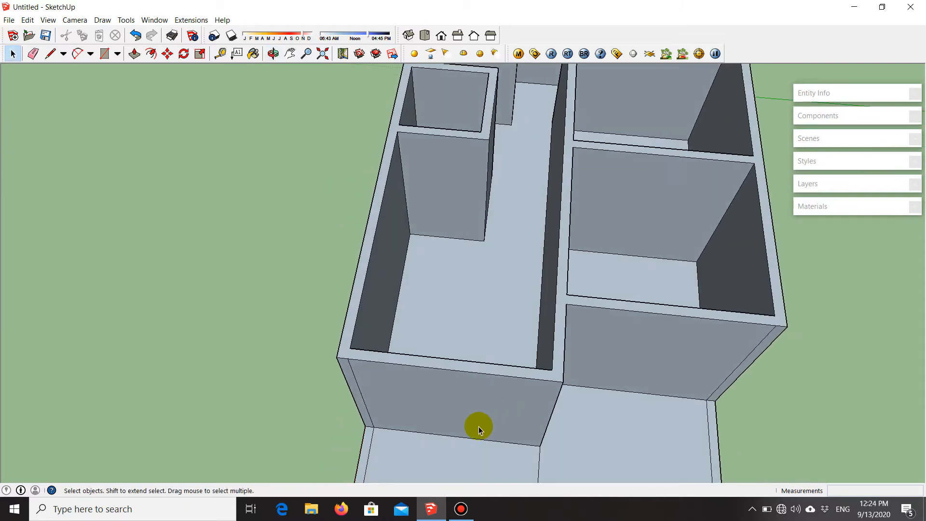
scroll(475, 426, "up", 4)
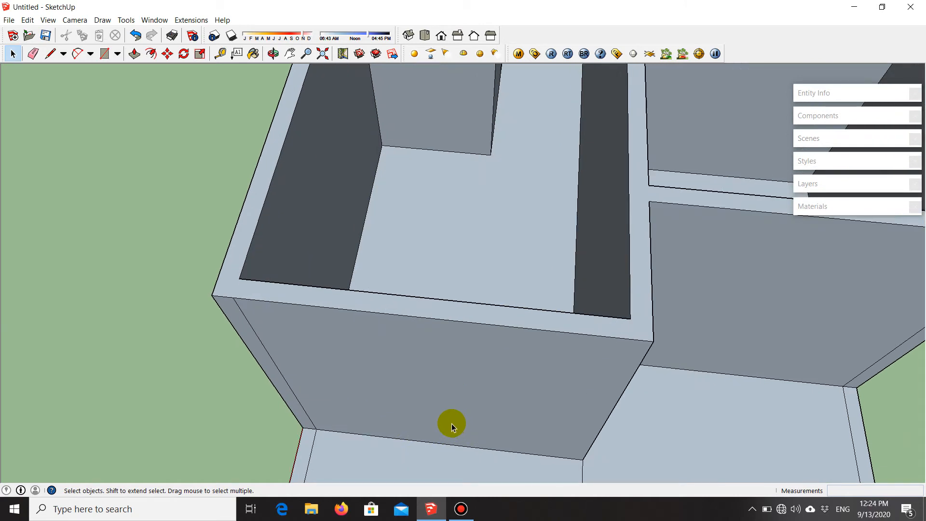
middle_click_drag(452, 424, 496, 257)
scroll(403, 245, "down", 5)
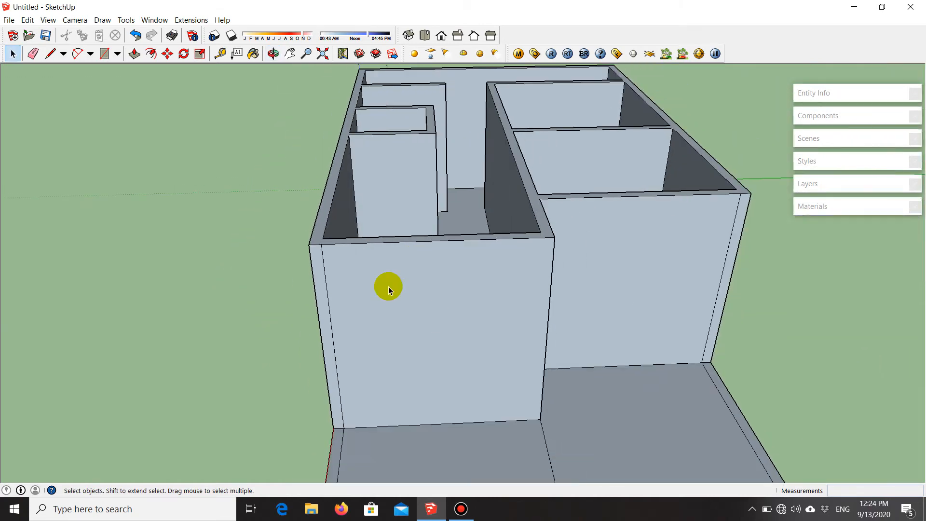
- Draw a 0.9 m line along the base of the large room's end wall, starting at the inner corner line
scroll(348, 407, "up", 5)
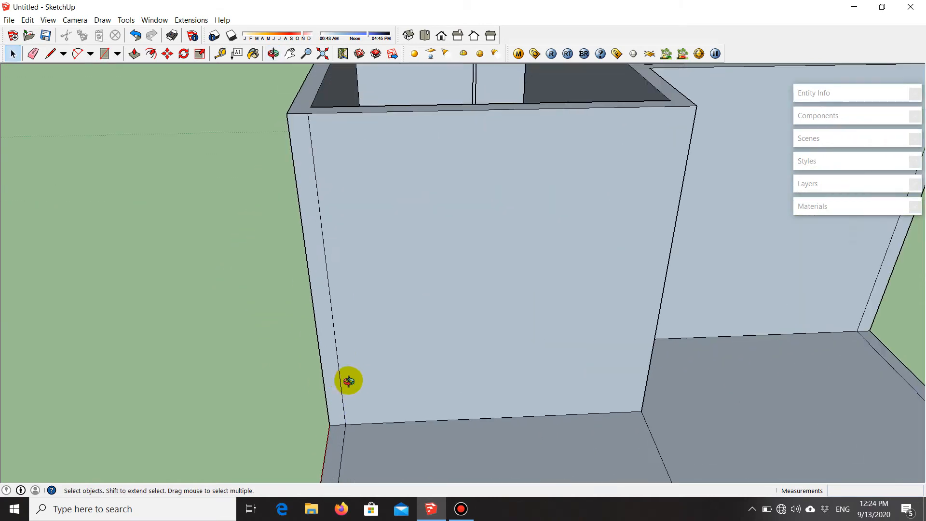
scroll(371, 208, "down", 2)
scroll(370, 208, "up", 2)
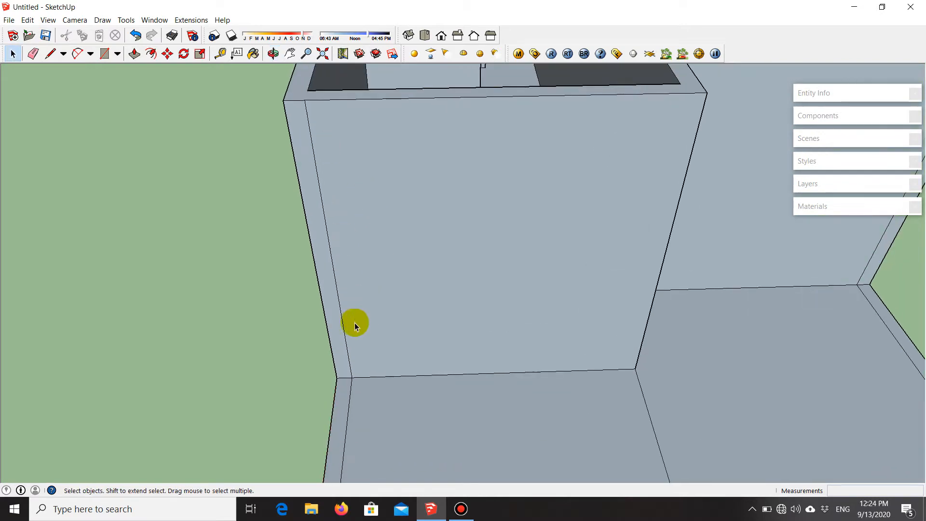
scroll(372, 388, "up", 3)
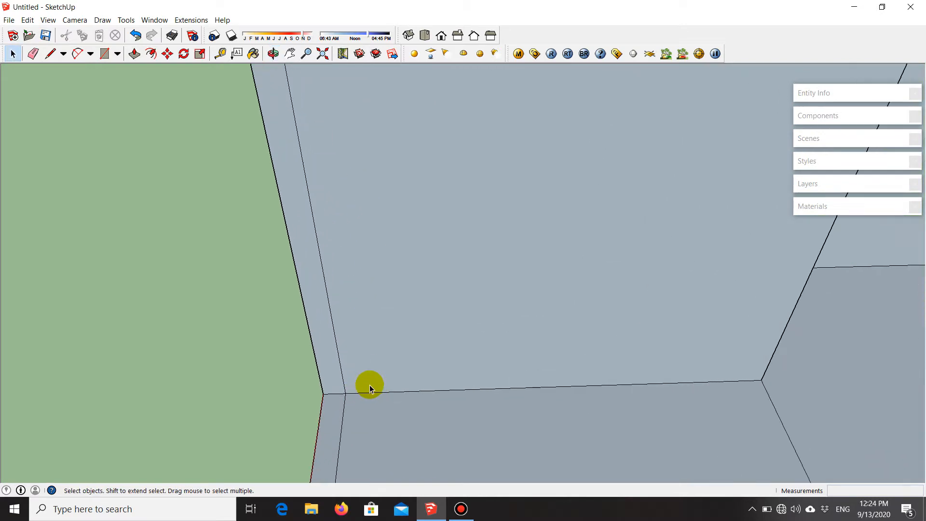
key("l")
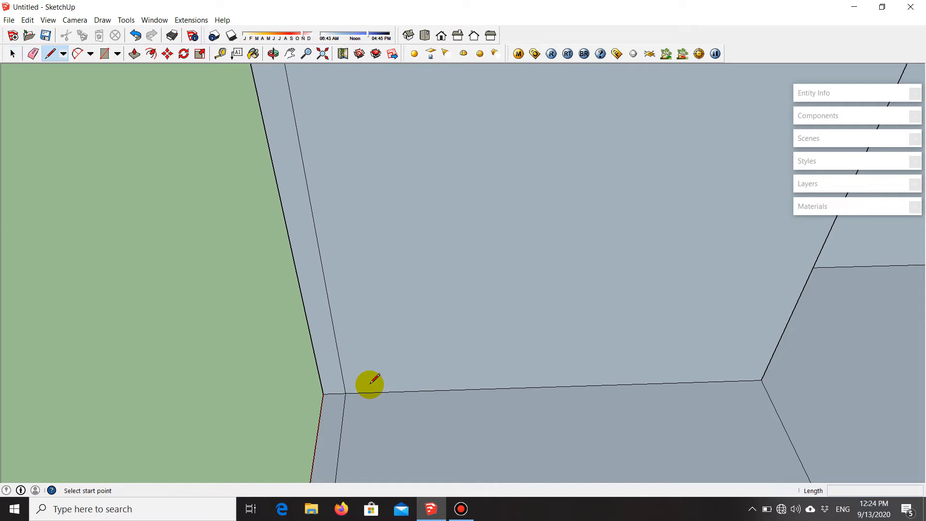
left_click(345, 393)
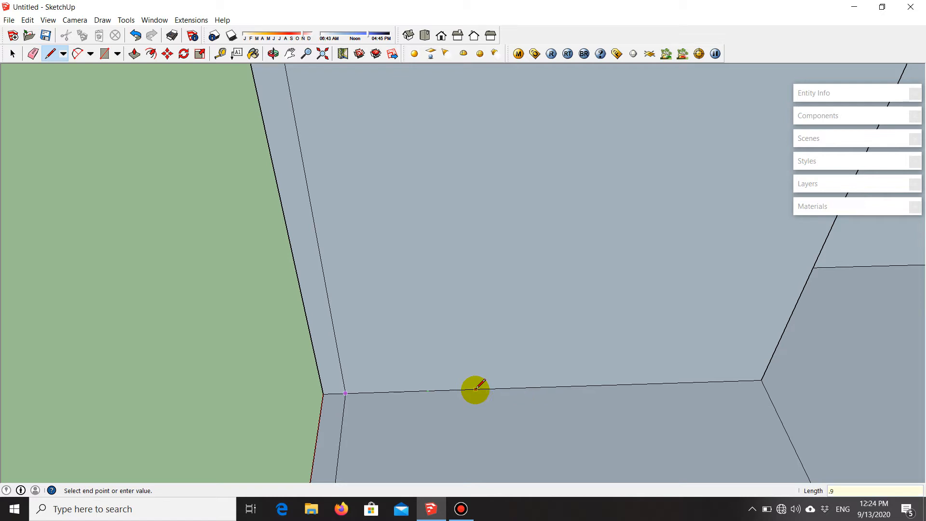
key("Return")
- Complete the door outline with a vertical side, a horizontal top edge and a closing side down the corner line
scroll(477, 389, "down", 1)
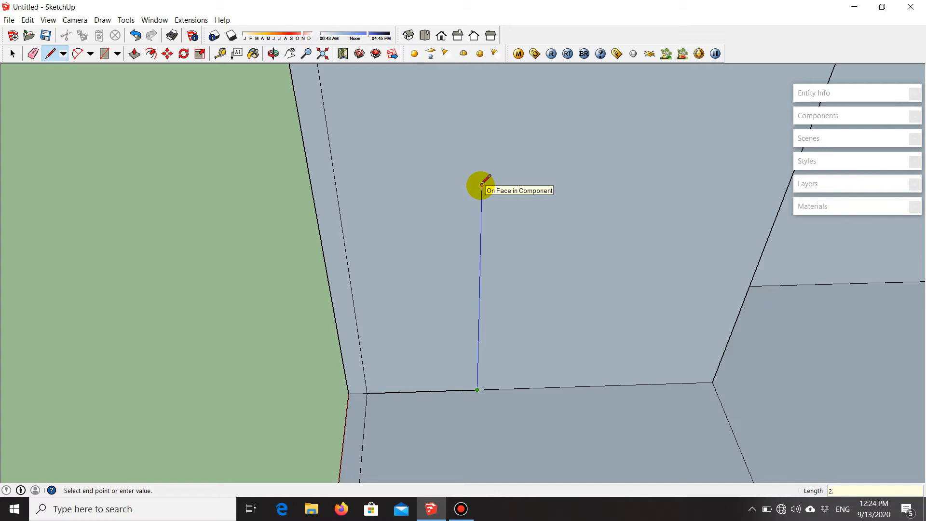
key("Return")
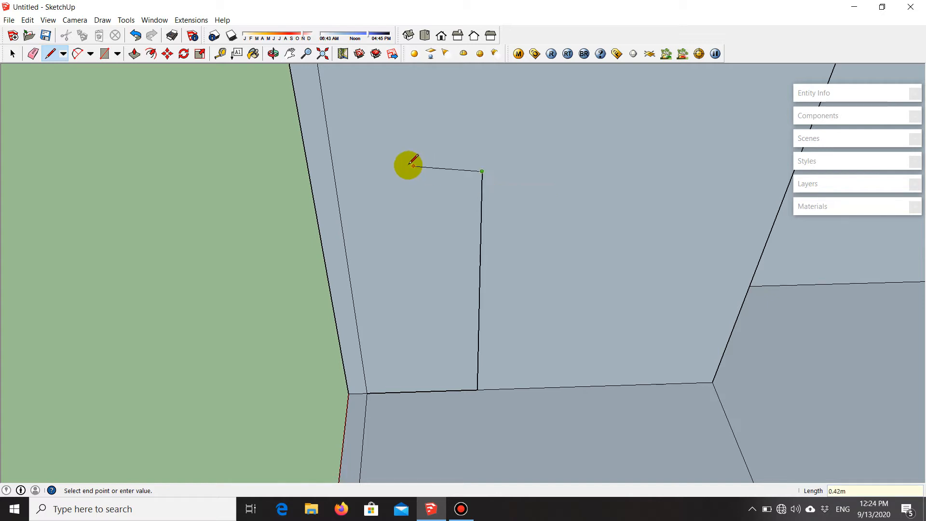
left_click(334, 174)
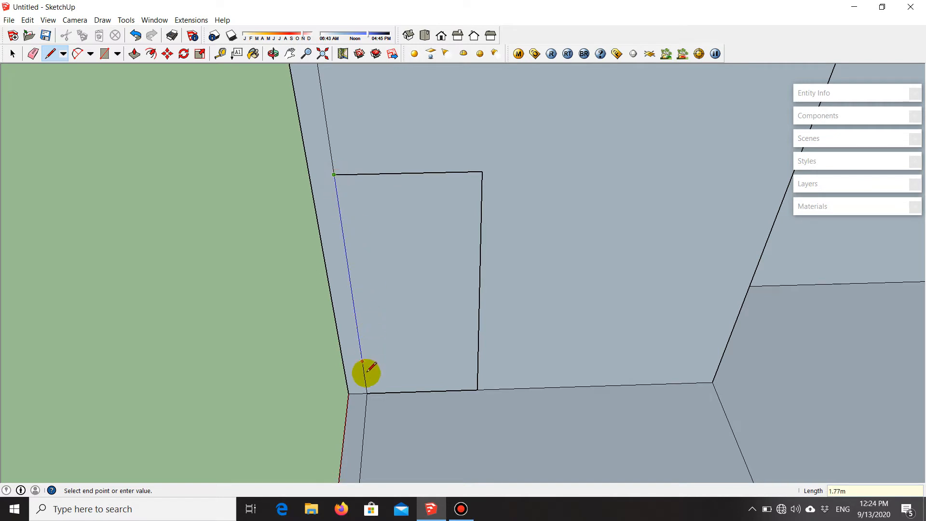
left_click(365, 392)
scroll(366, 391, "down", 3)
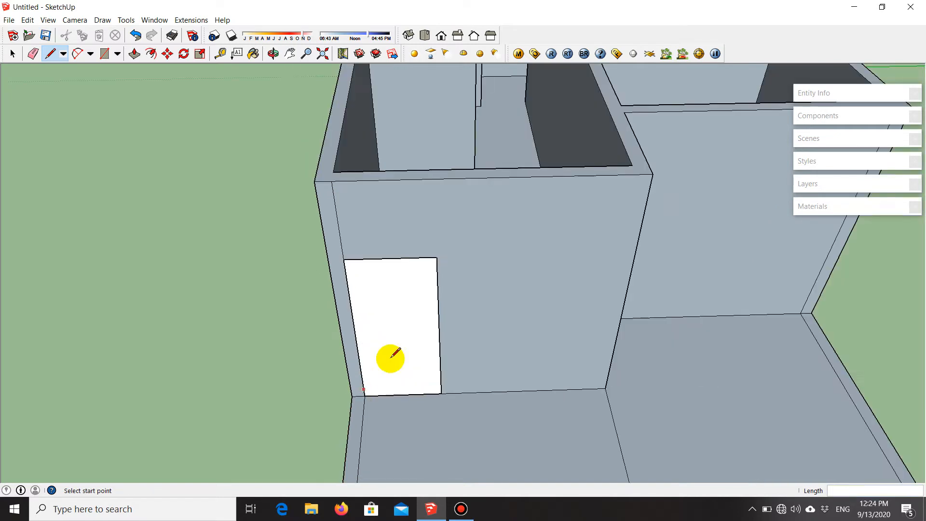
key("space")
- Select the door face with its edges and move it 0.05 m along the end wall, away from the corner
scroll(412, 295, "up", 5)
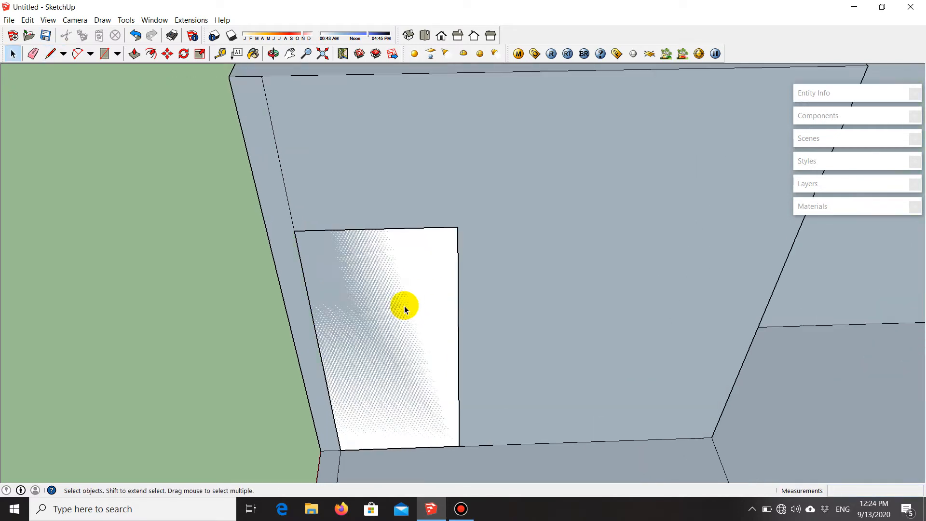
scroll(333, 224, "down", 5)
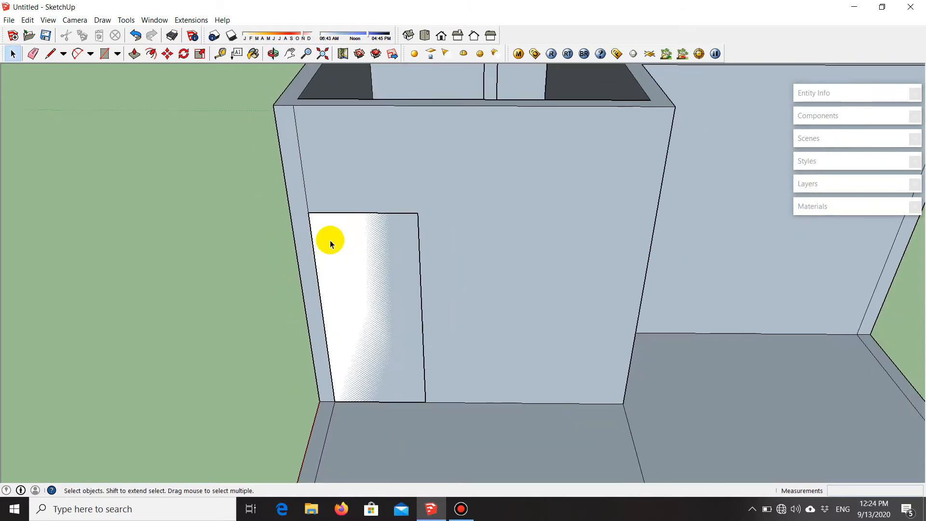
scroll(330, 240, "up", 5)
middle_click_drag(367, 271, 358, 360)
scroll(293, 166, "up", 2)
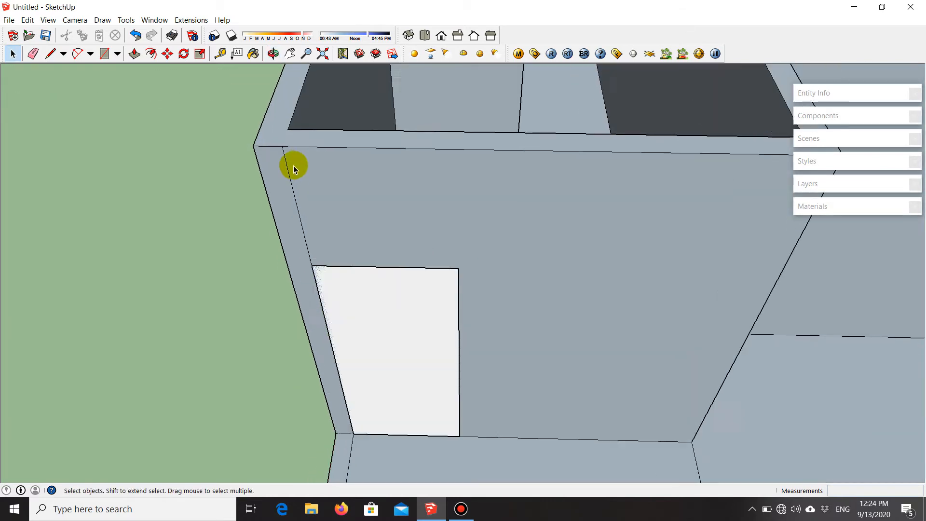
scroll(380, 340, "up", 2)
scroll(387, 211, "down", 2)
scroll(396, 249, "up", 1)
left_click(396, 249)
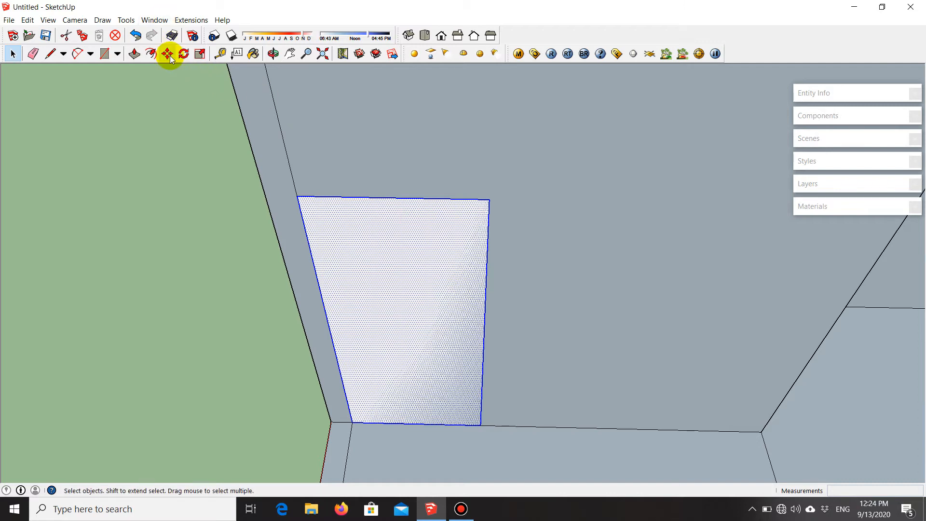
scroll(589, 323, "up", 1)
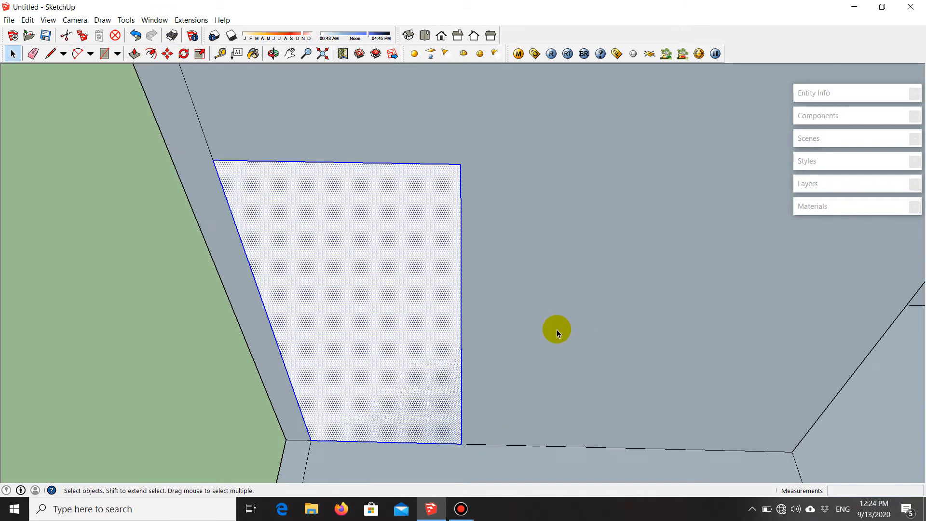
key("m")
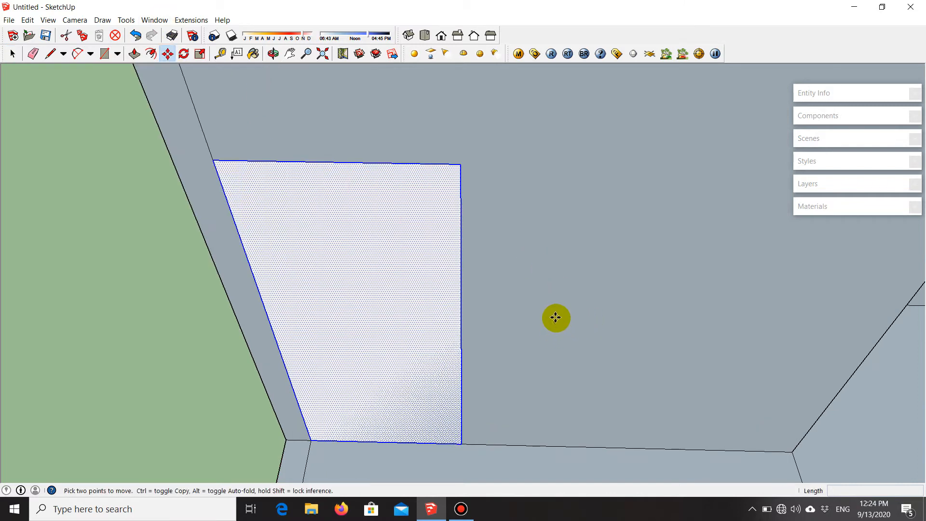
left_click(544, 283)
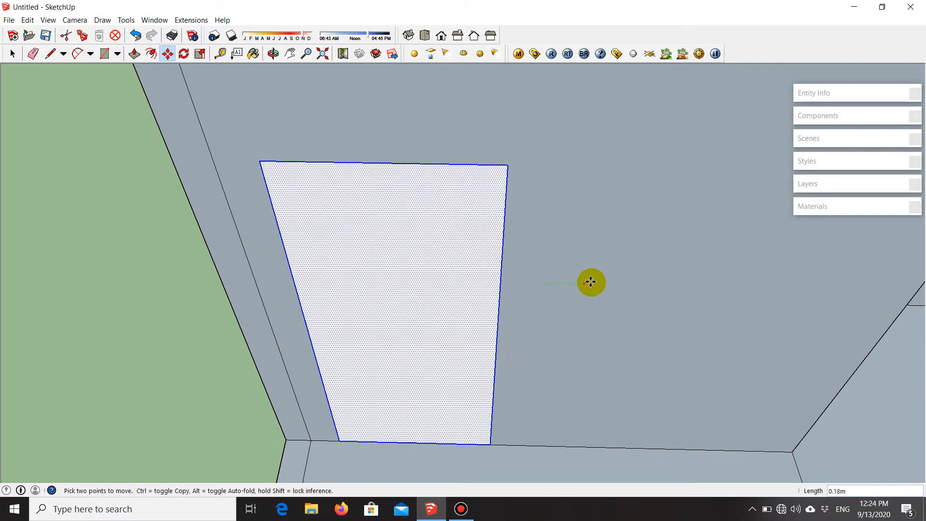
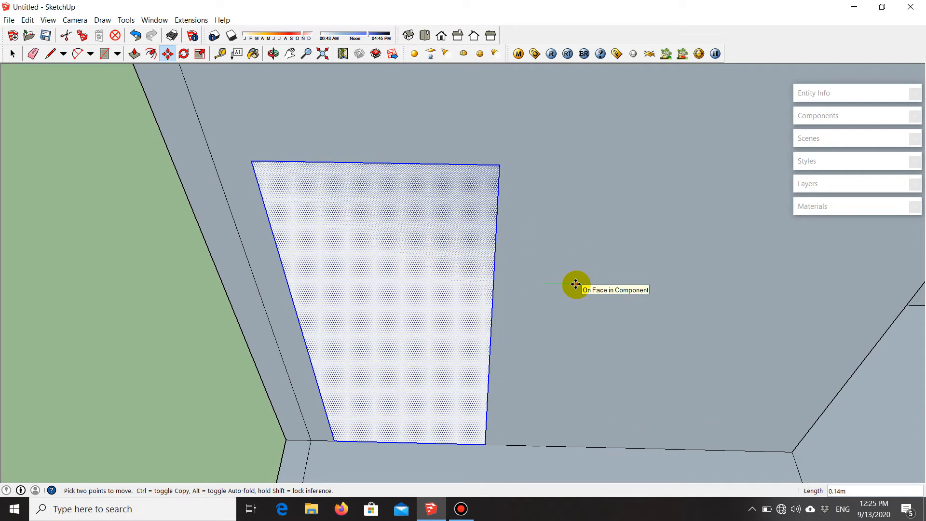
key("Return")
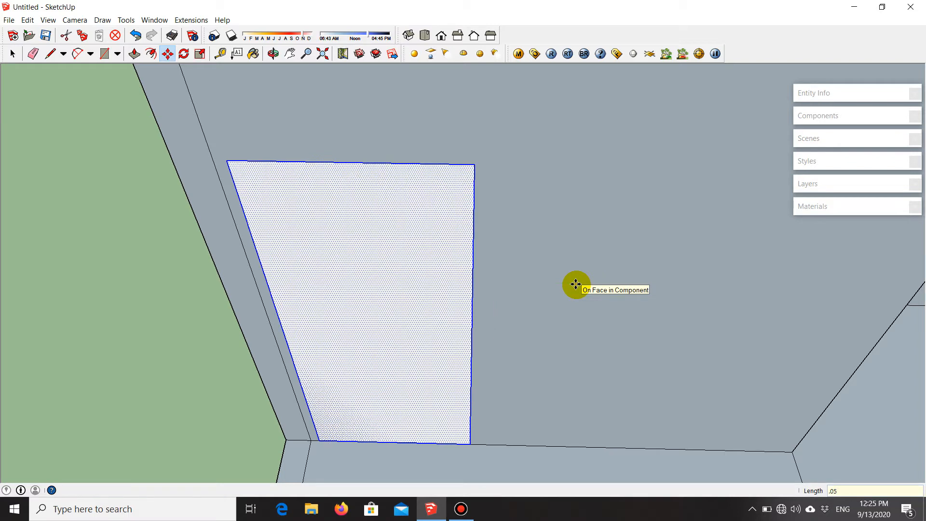
scroll(436, 320, "down", 5)
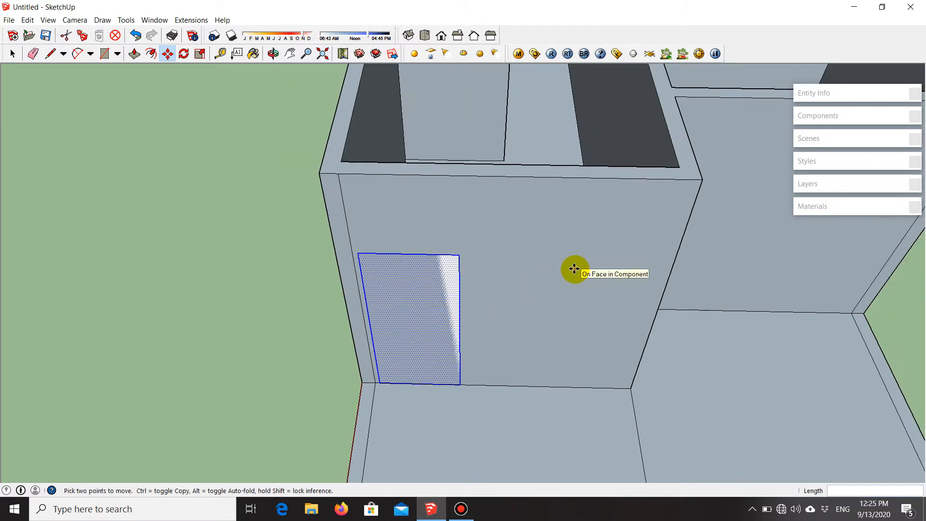
key("space")
- Open the building component for editing
middle_click_drag(562, 291, 560, 260)
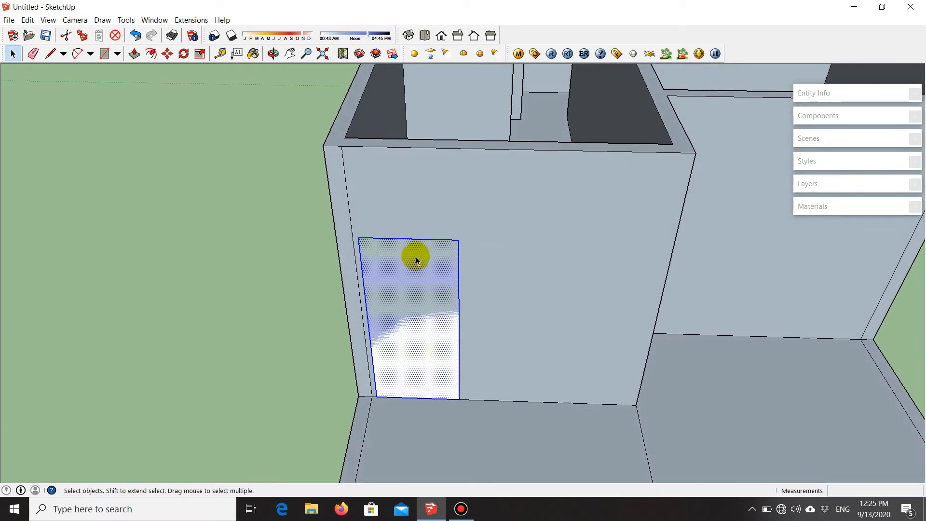
right_click(549, 220)
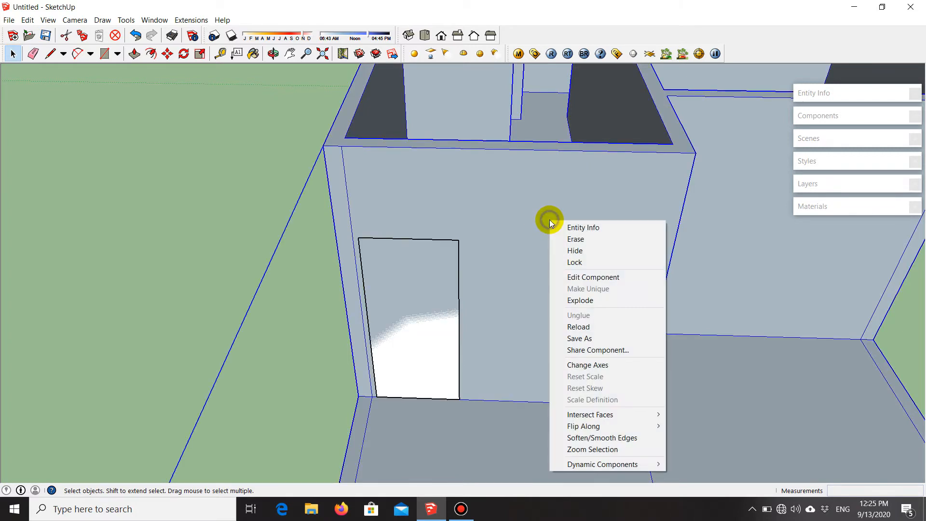
left_click(583, 280)
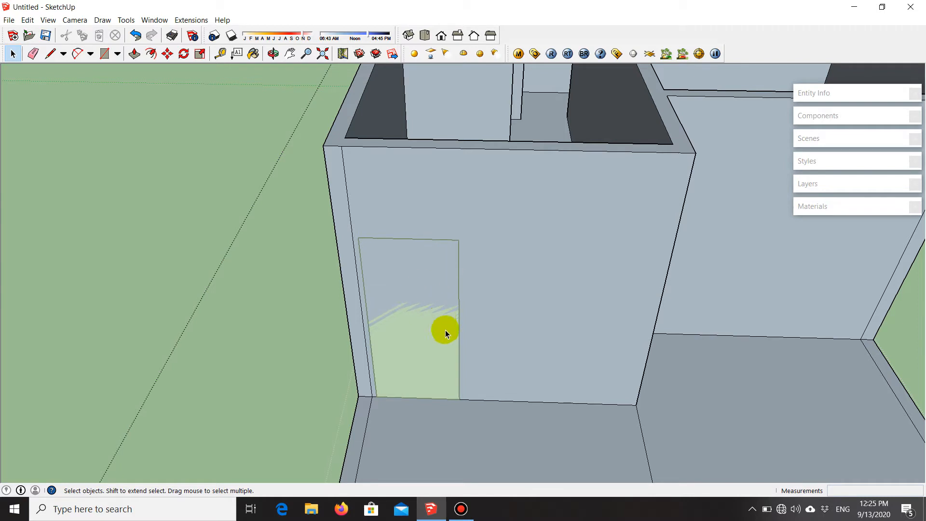
- Draw a rectangle on the end wall inside the component, matching the door outline from corner to corner
scroll(420, 365, "up", 2)
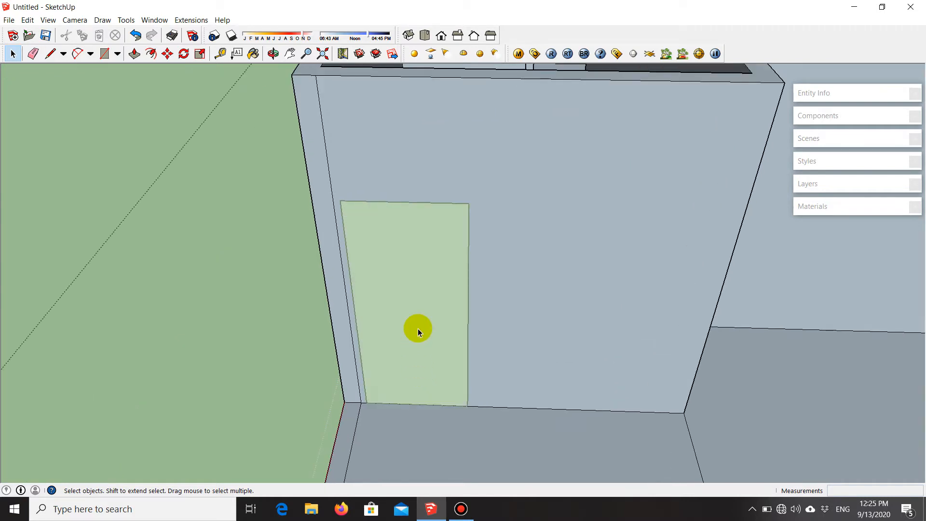
key("r")
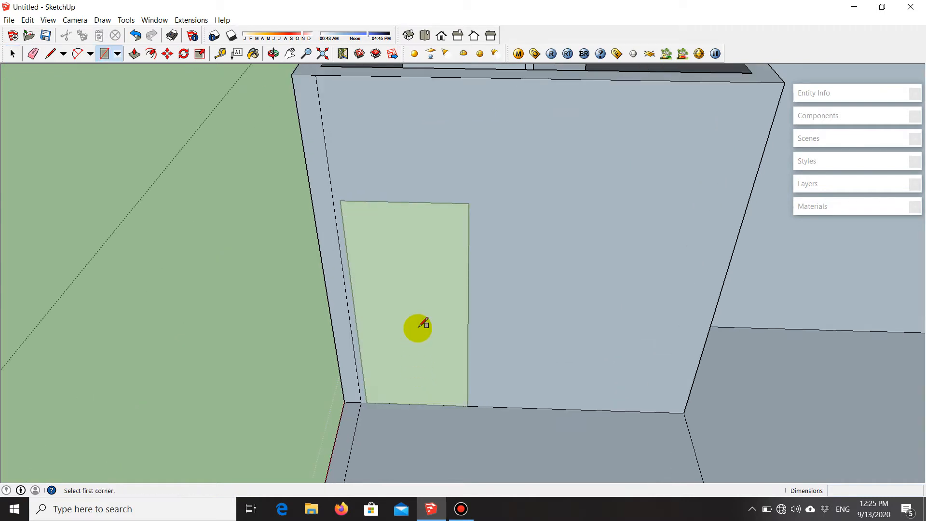
left_click(342, 202)
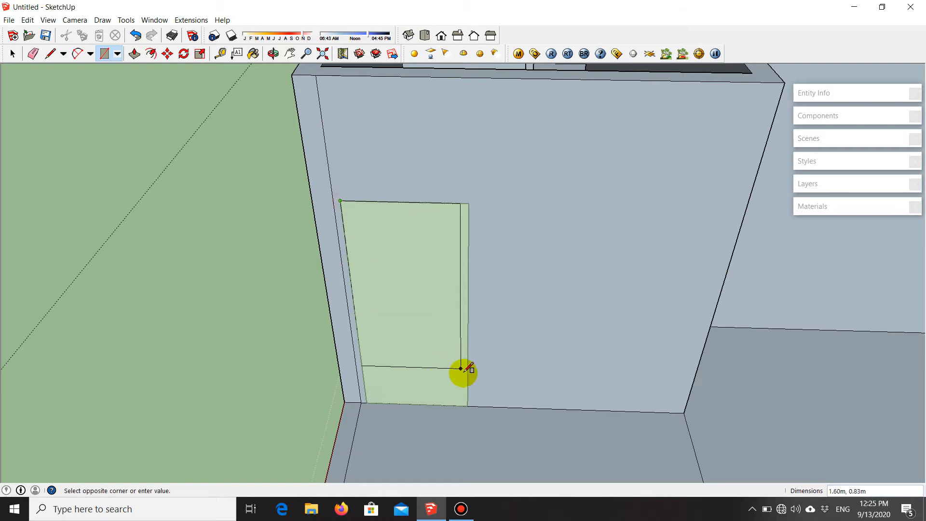
left_click(471, 402)
scroll(338, 330, "down", 2)
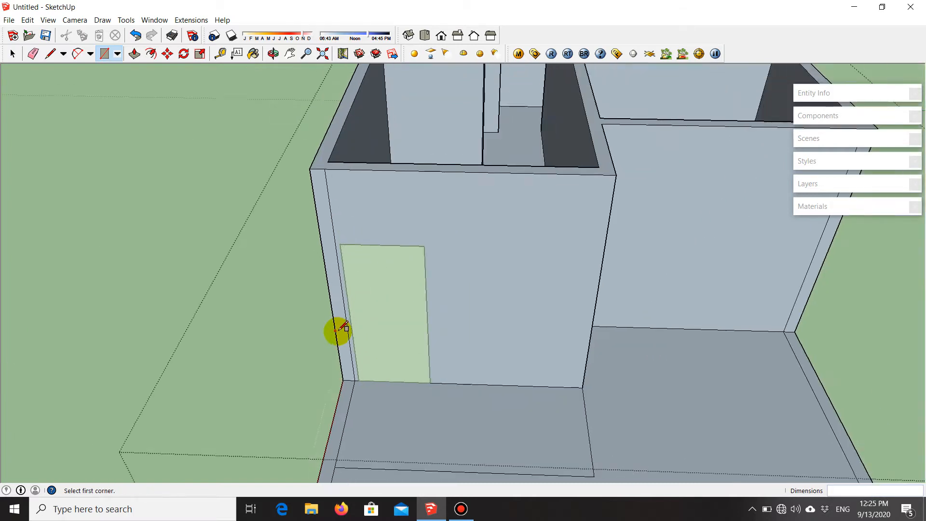
scroll(338, 331, "down", 2)
scroll(326, 355, "up", 3)
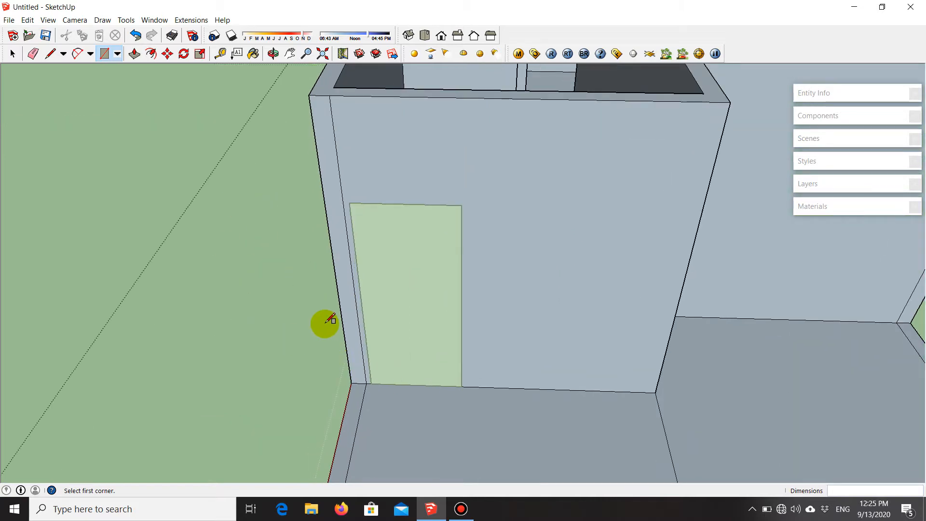
- Push the door rectangle 0.15 m through the end wall with Push/Pull to cut the door opening
key("p")
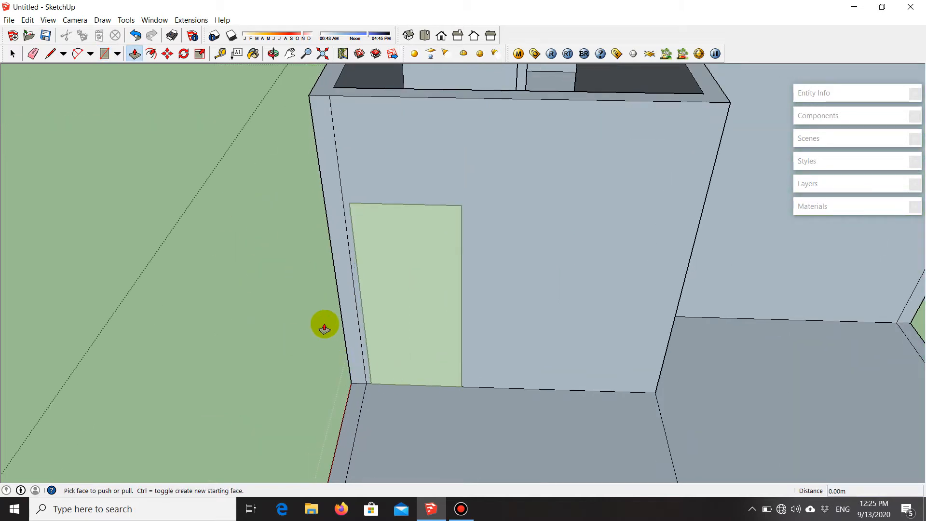
left_click(401, 294)
middle_click_drag(496, 110, 455, 186)
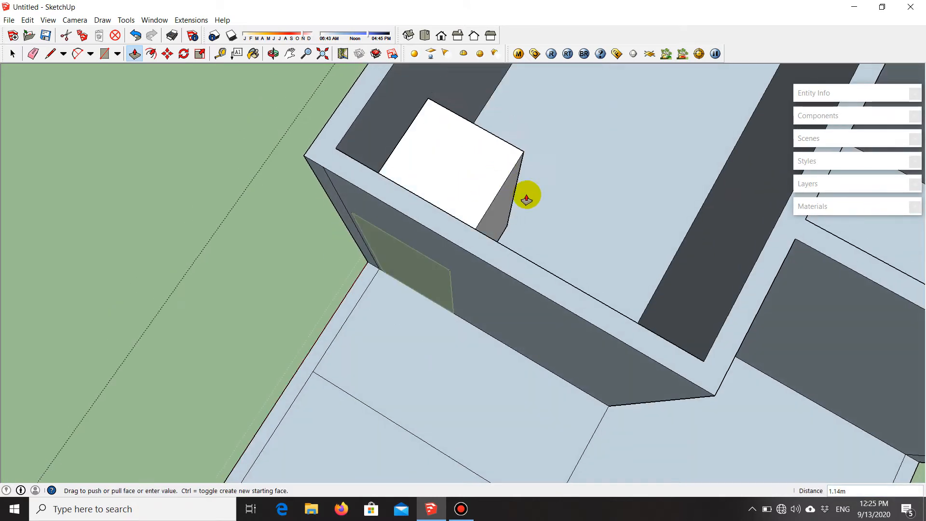
scroll(491, 343, "down", 3)
scroll(527, 223, "up", 1)
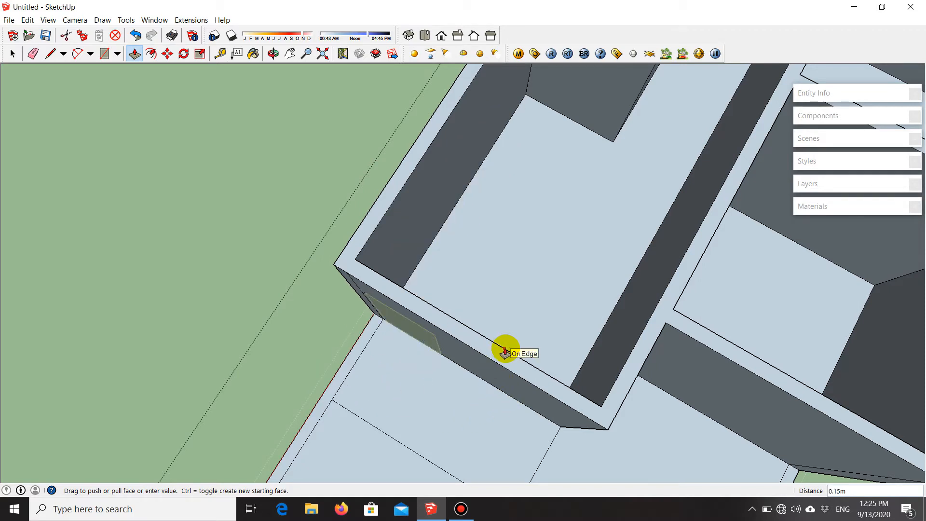
left_click(841, 492)
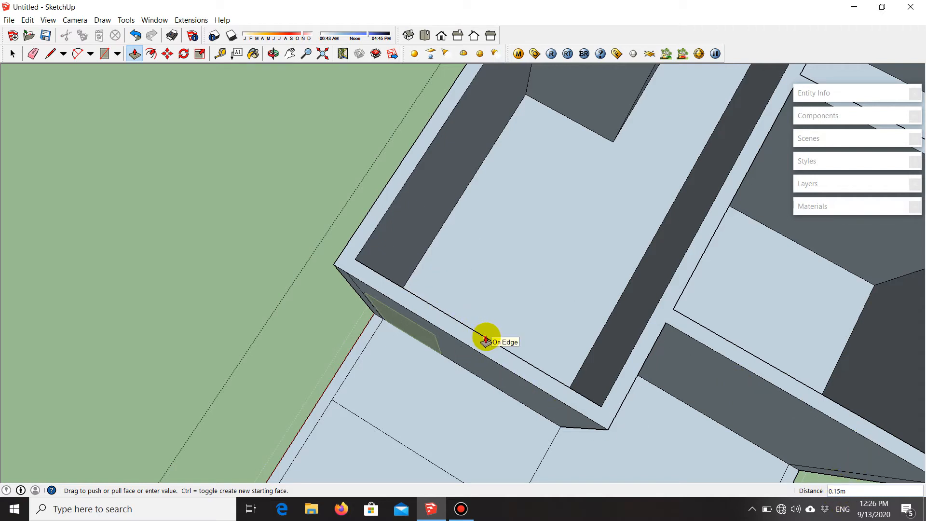
scroll(486, 340, "up", 2)
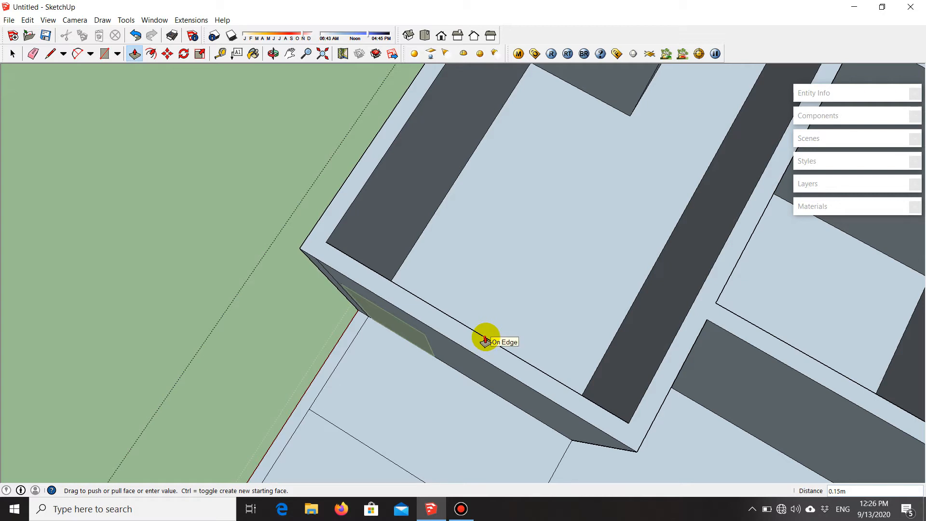
left_click(485, 340)
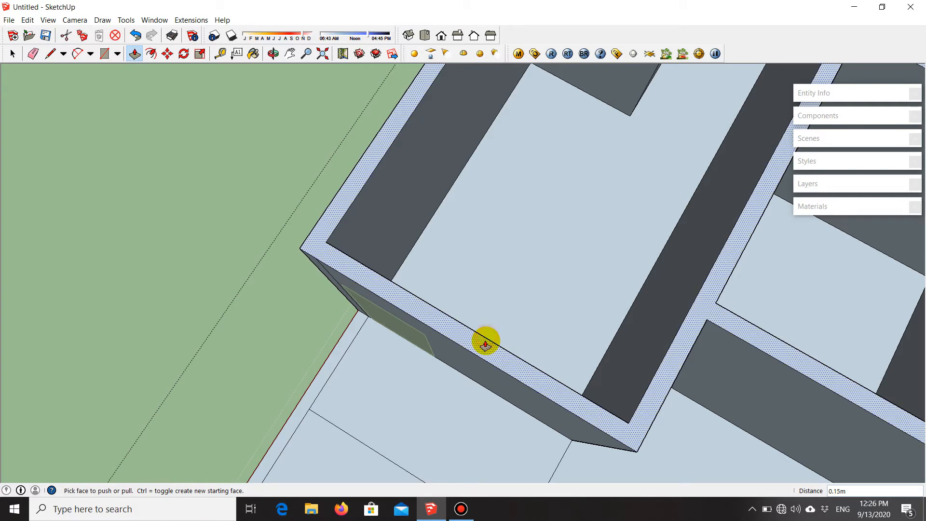
scroll(482, 271, "down", 3)
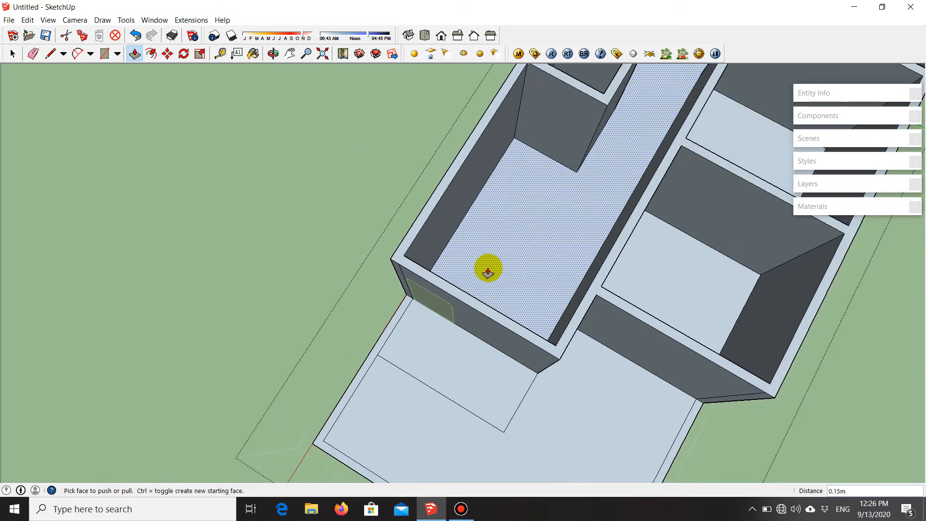
key("space")
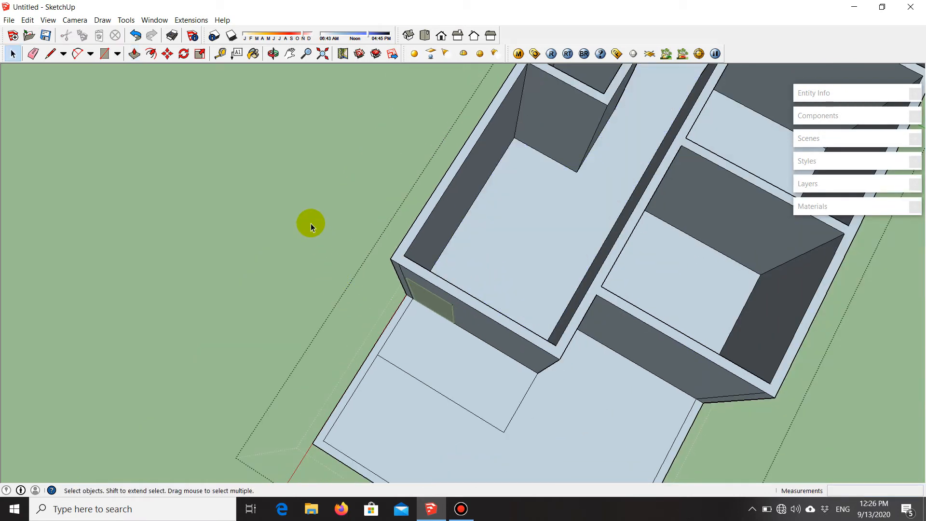
- Move the door face with its edges about 2.53 m along the green axis, out of the opening and clear of the building
middle_click_drag(311, 224, 390, 334)
scroll(389, 334, "up", 5)
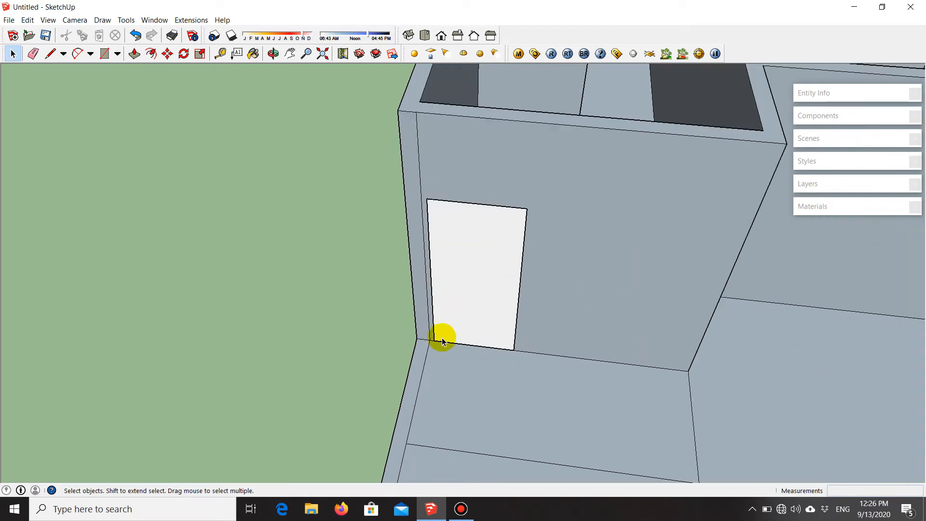
scroll(475, 301, "down", 2)
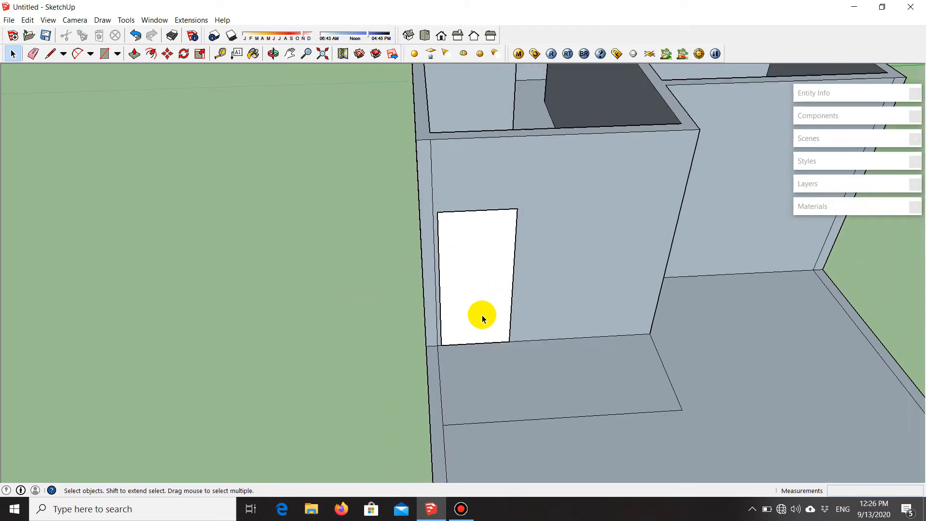
scroll(477, 296, "up", 1)
left_click(477, 296)
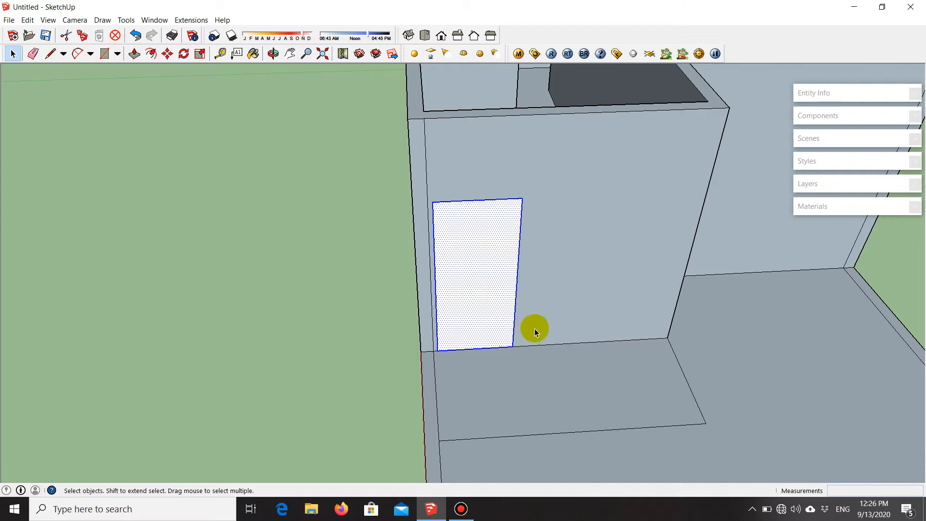
key("m")
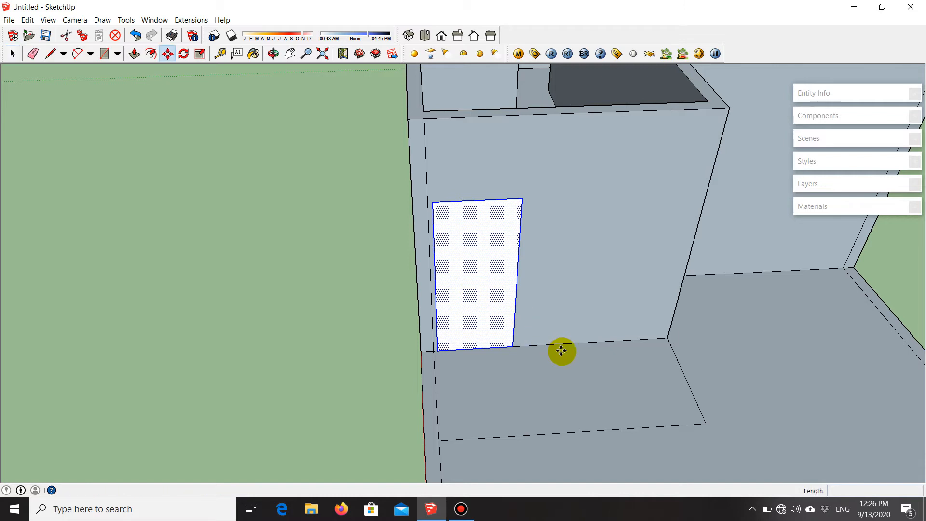
left_click(618, 371)
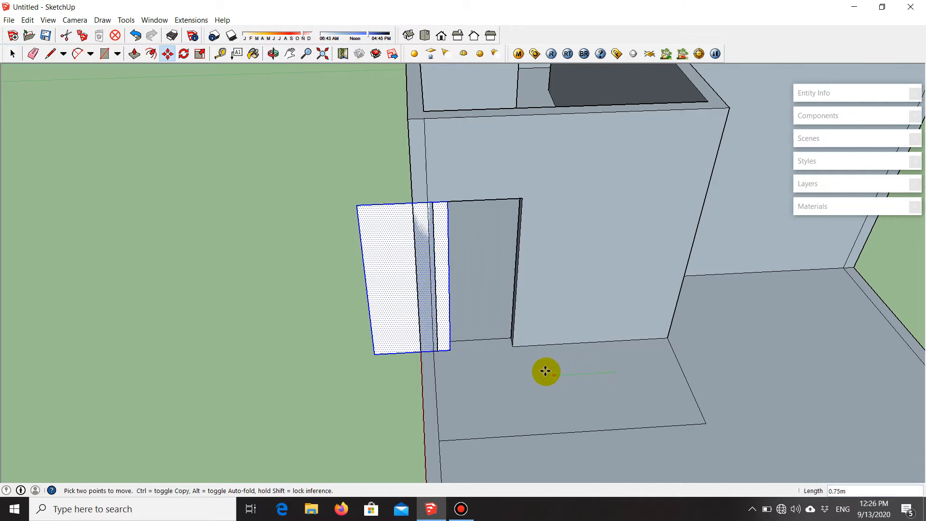
left_click(398, 381)
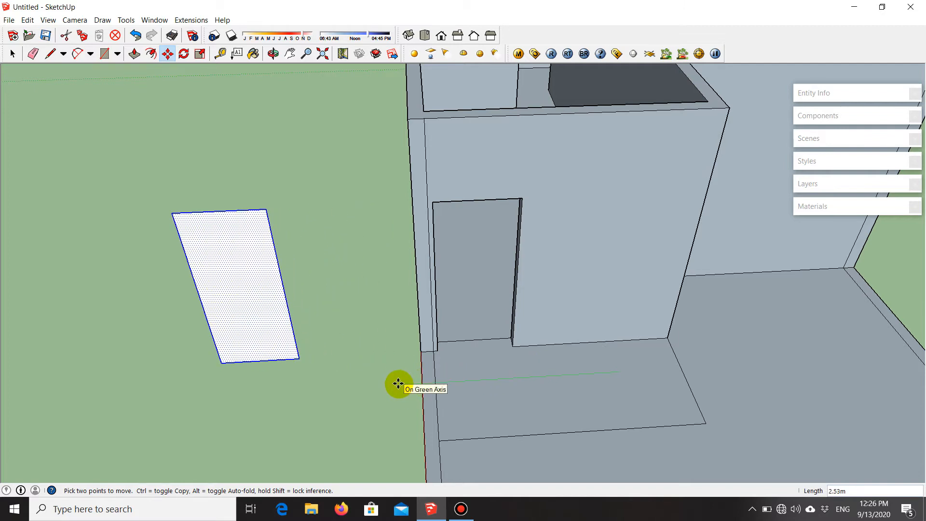
left_click(399, 383)
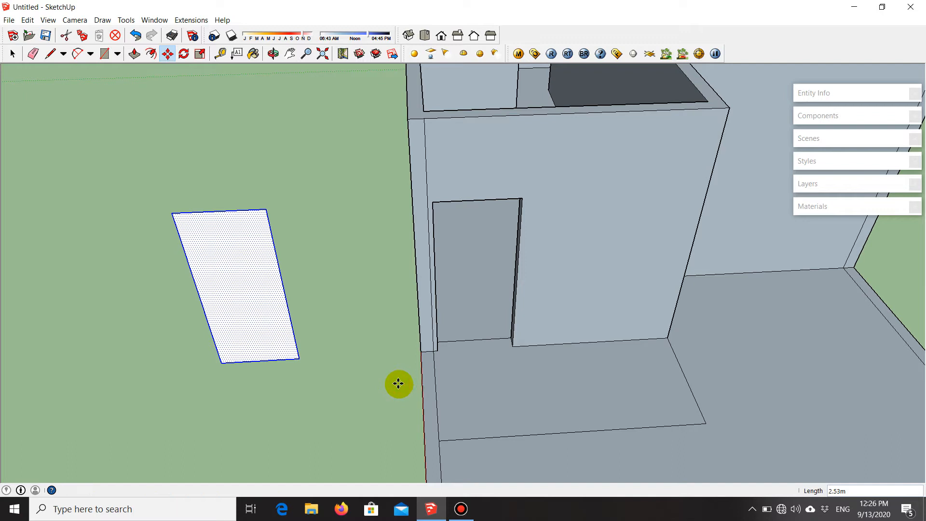
key("space")
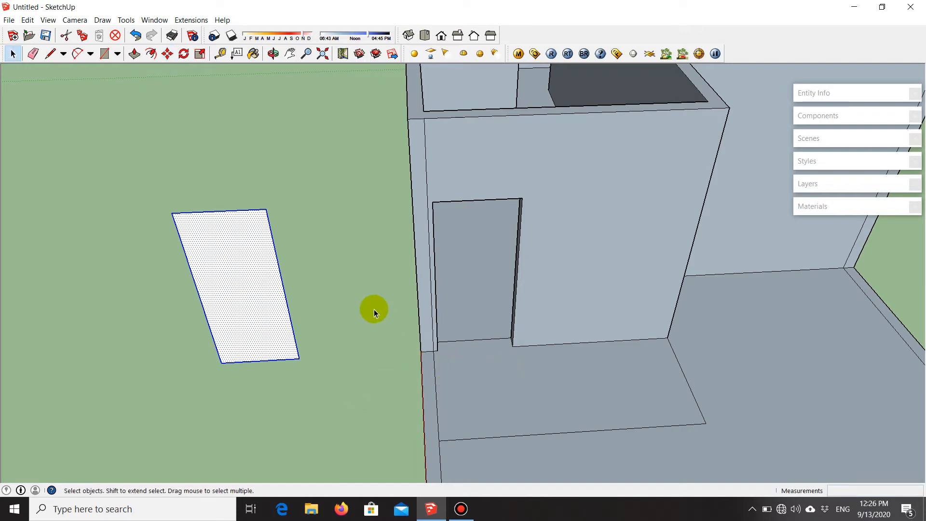
left_click(375, 350)
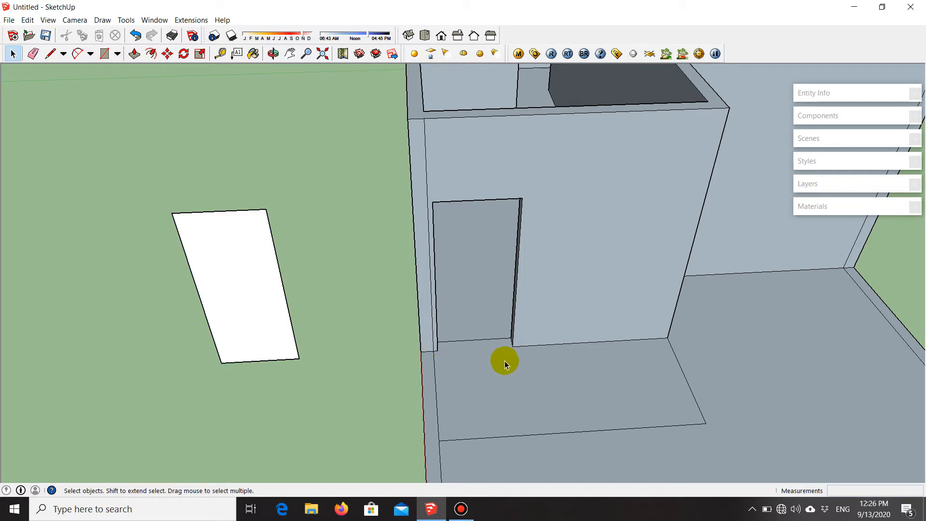
- Examine the door opening cut through the end wall from several angles
scroll(548, 351, "up", 2)
middle_click_drag(513, 345, 490, 205)
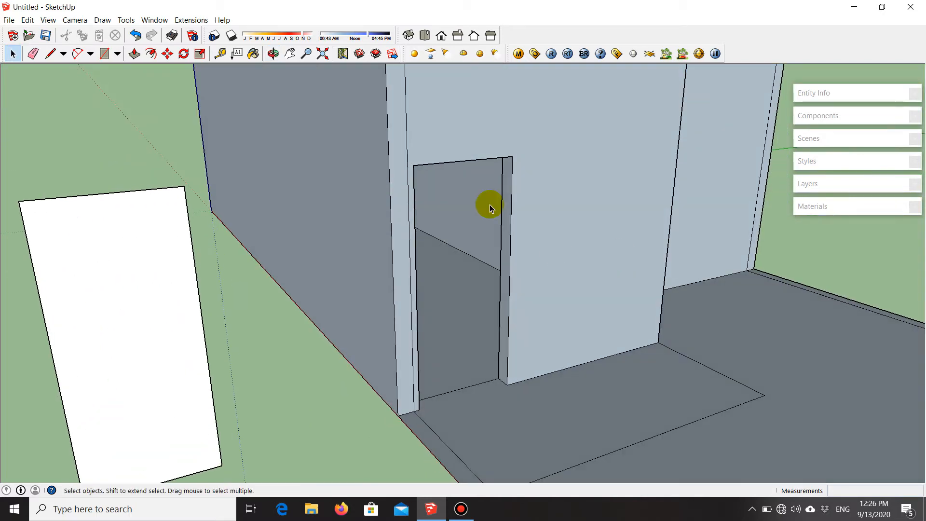
scroll(503, 318, "down", 3)
middle_click_drag(503, 316, 467, 309)
scroll(504, 219, "up", 3)
middle_click_drag(507, 248, 440, 237)
scroll(464, 210, "down", 2)
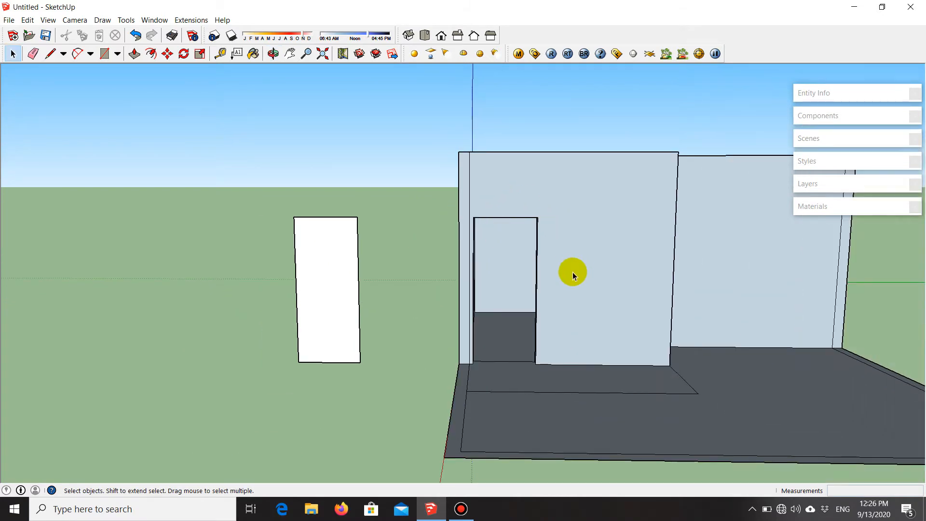
- Offset the outline of the separate door face inward by 0.05 m to outline the door frame
scroll(328, 285, "up", 4)
middle_click_drag(311, 298, 280, 202)
scroll(328, 227, "down", 2)
scroll(310, 299, "up", 4)
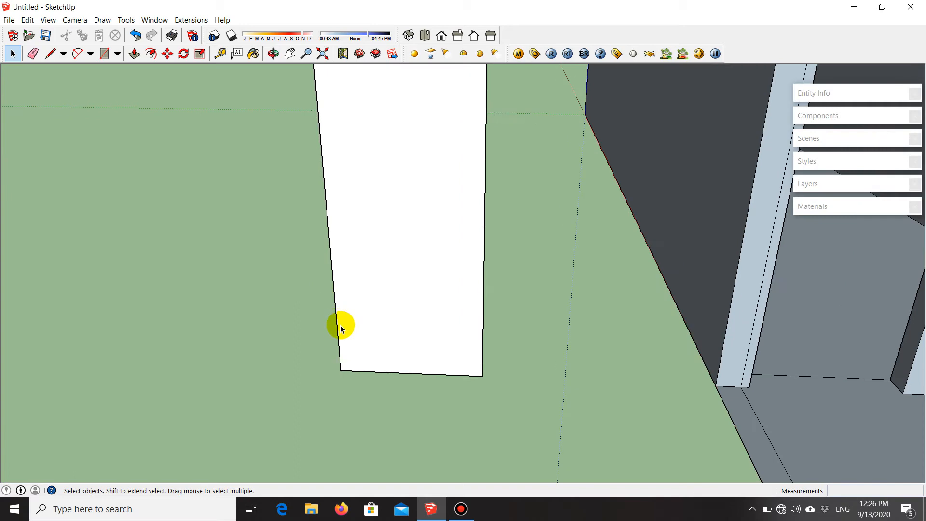
scroll(435, 321, "down", 2)
scroll(459, 298, "up", 2)
scroll(412, 202, "down", 3)
scroll(422, 302, "up", 2)
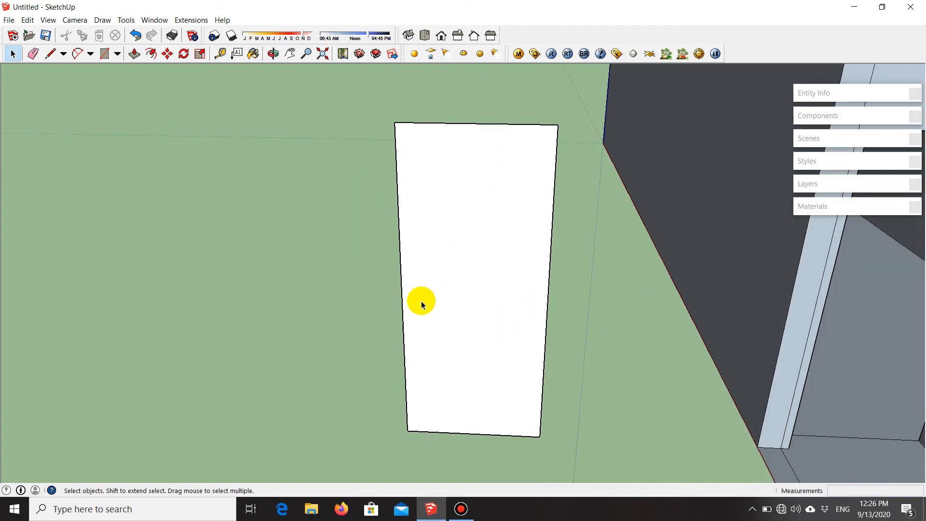
scroll(454, 325, "down", 3)
scroll(457, 333, "up", 2)
scroll(441, 381, "up", 2)
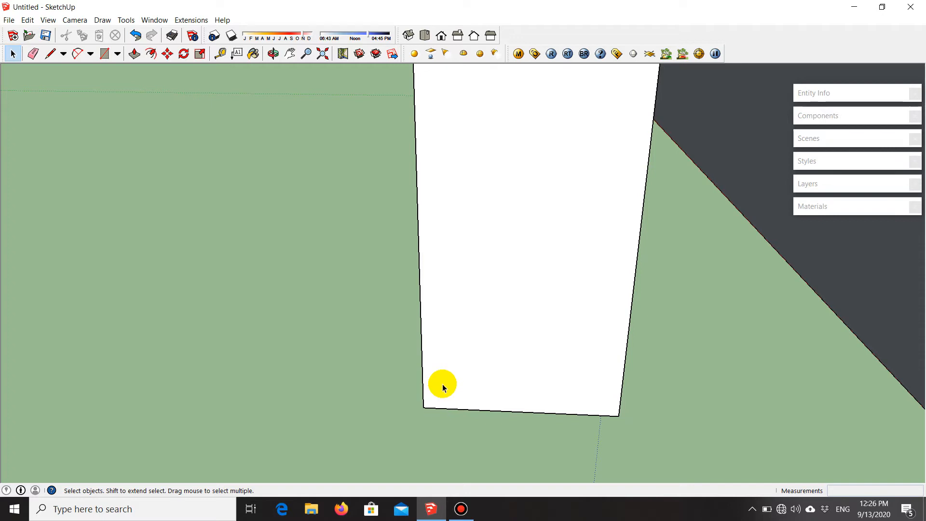
scroll(439, 338, "down", 2)
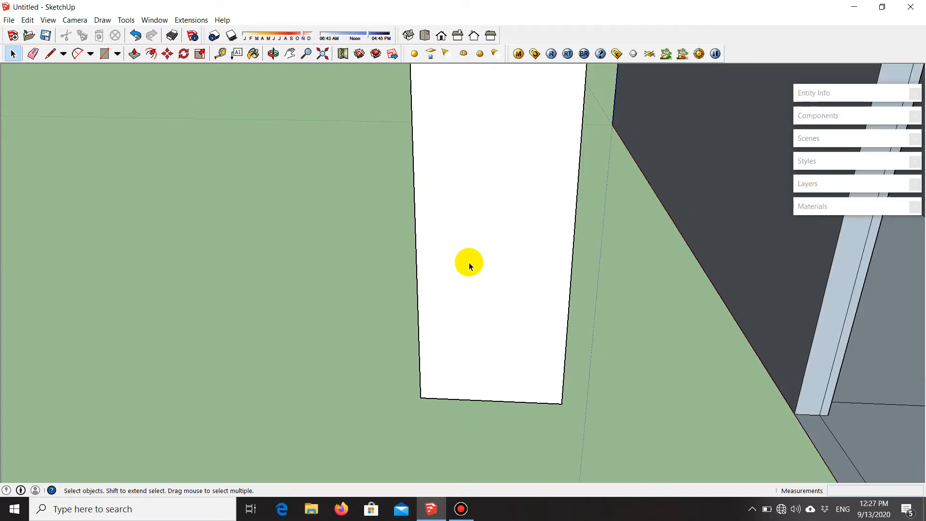
key("f")
scroll(434, 285, "up", 1)
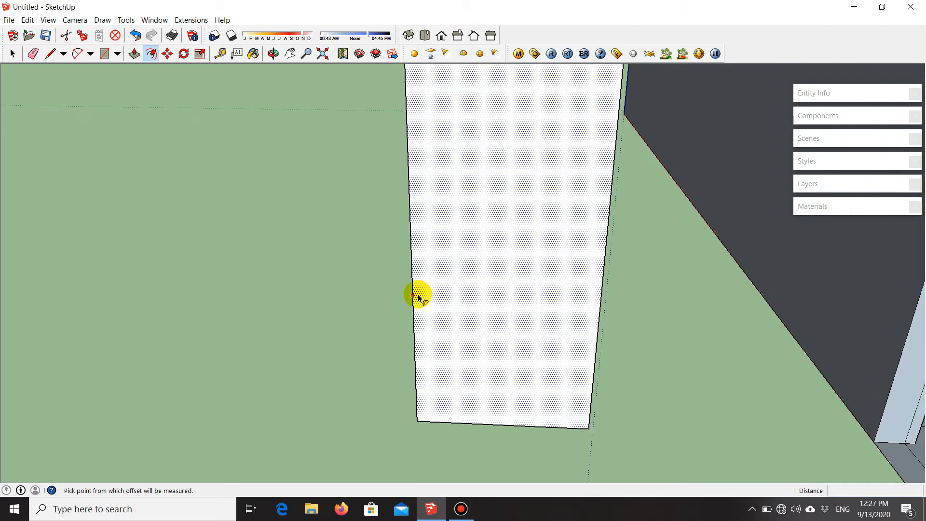
left_click(418, 294)
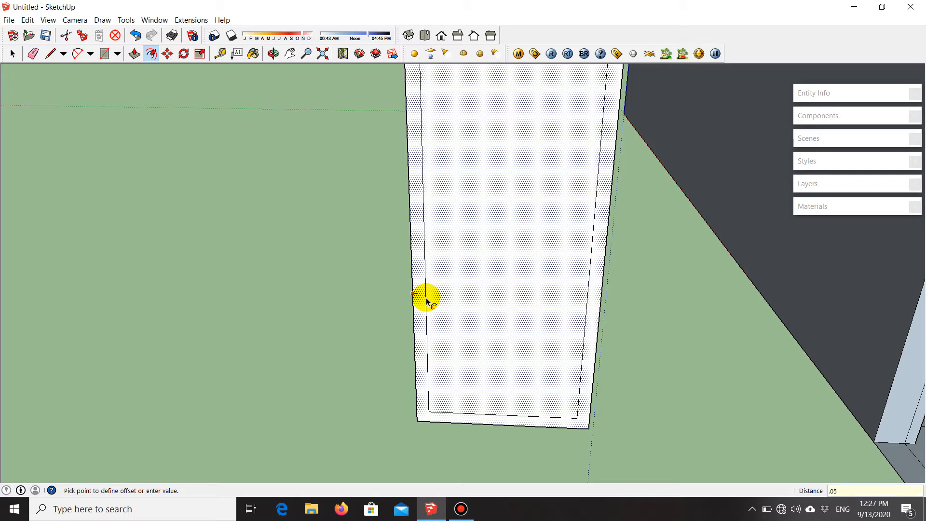
- Offset the door rectangle's outline inward by 0.05 m to form the frame border
left_click(427, 303)
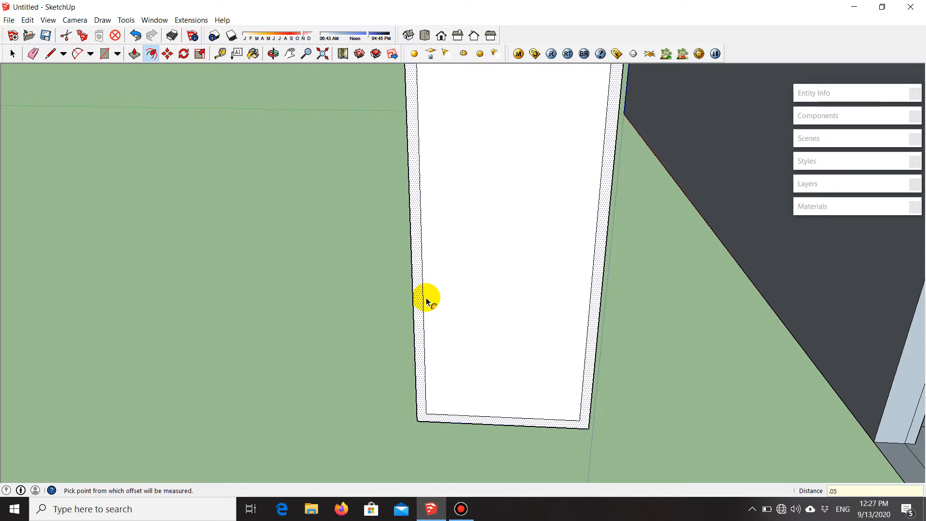
key("space")
scroll(639, 273, "down", 3)
left_click(645, 336)
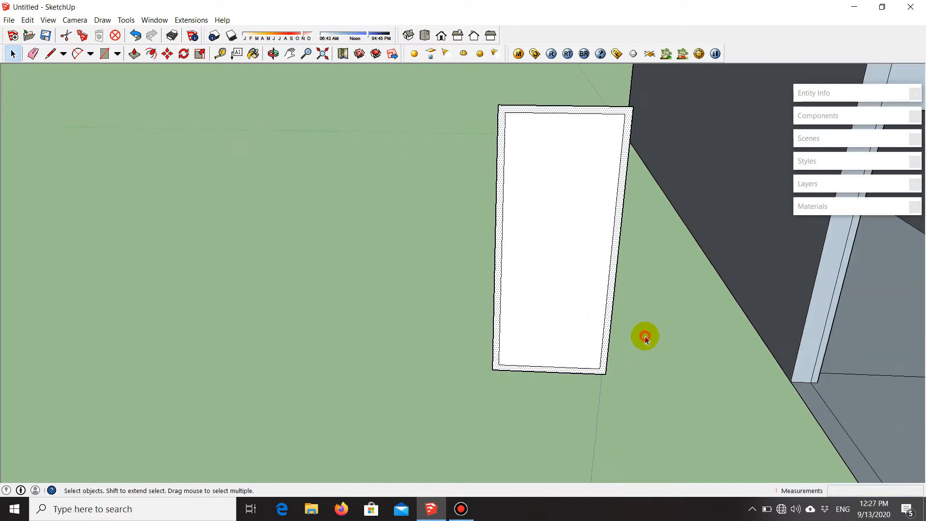
- Erase the inner offset line along the bottom of the door rectangle
scroll(593, 374, "up", 8)
middle_click_drag(462, 378, 465, 345)
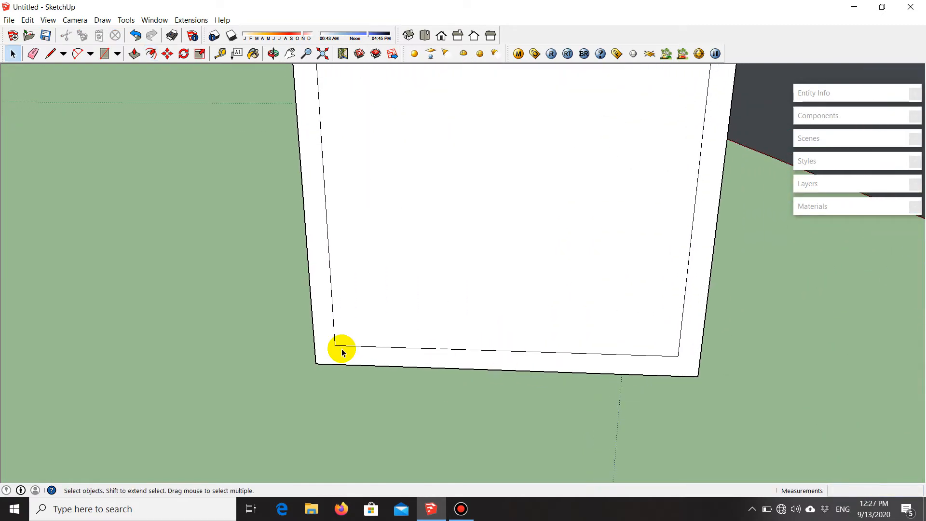
scroll(456, 351, "up", 2)
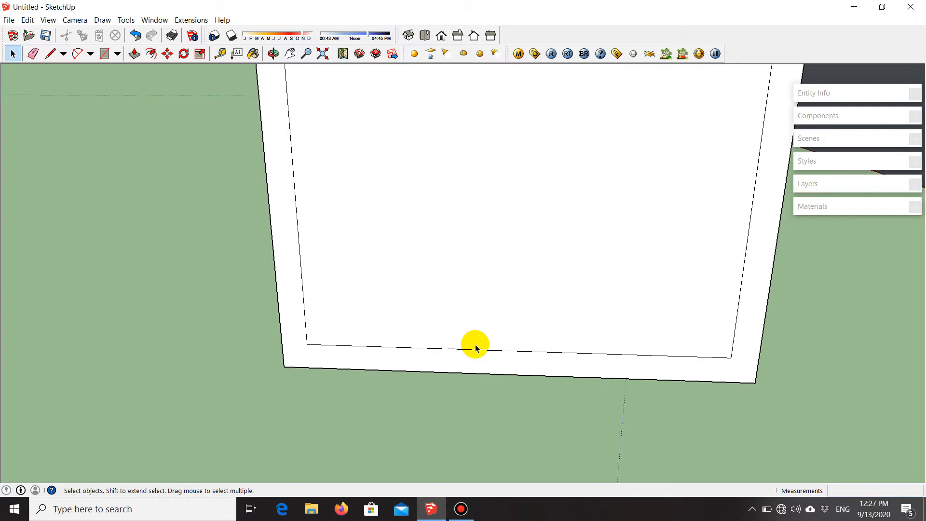
key("e")
left_click_drag(478, 340, 440, 355)
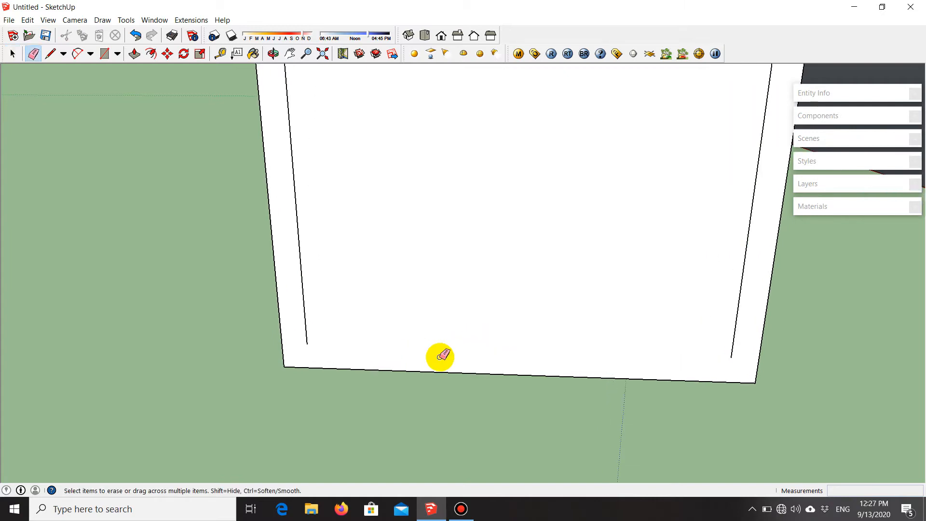
key("space")
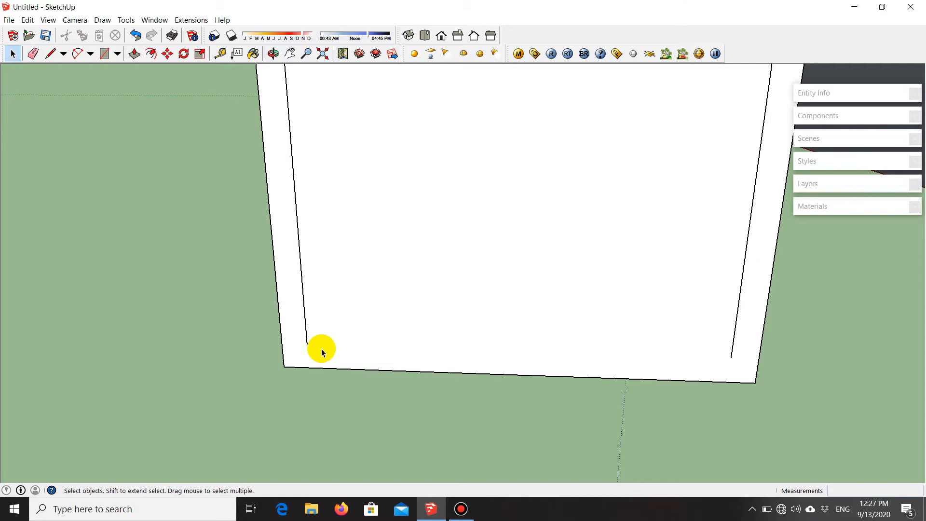
- Move the lower endpoints of both inner vertical lines down onto the rectangle's bottom edge
left_click(167, 53)
scroll(281, 365, "up", 2)
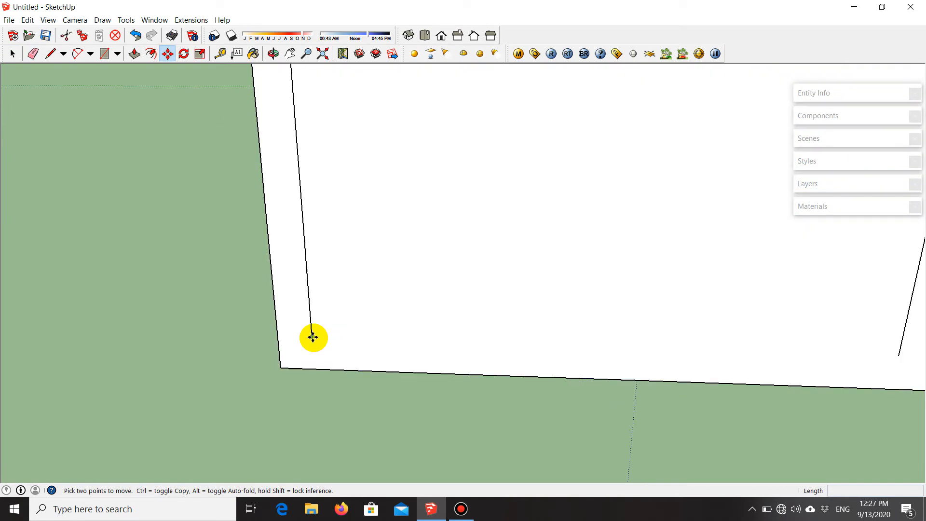
left_click(310, 341)
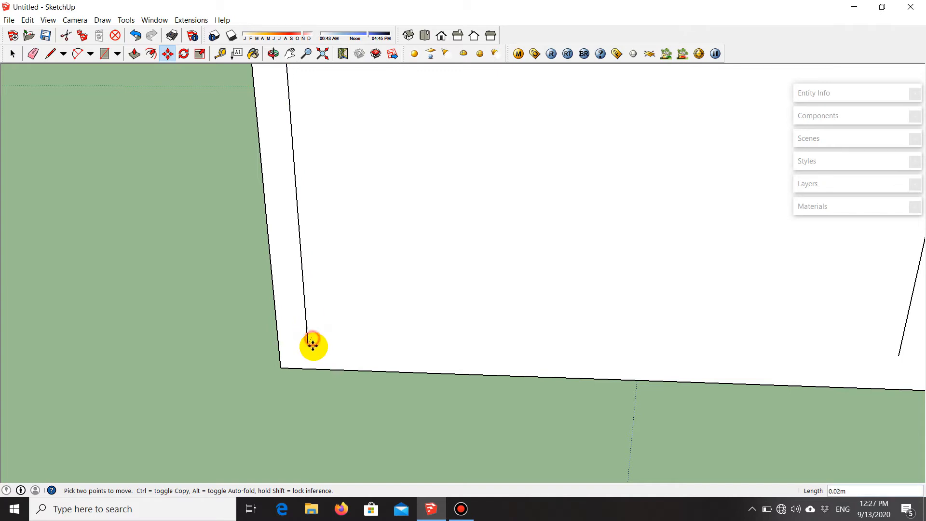
left_click(316, 368)
scroll(325, 410, "down", 2)
scroll(703, 403, "up", 3)
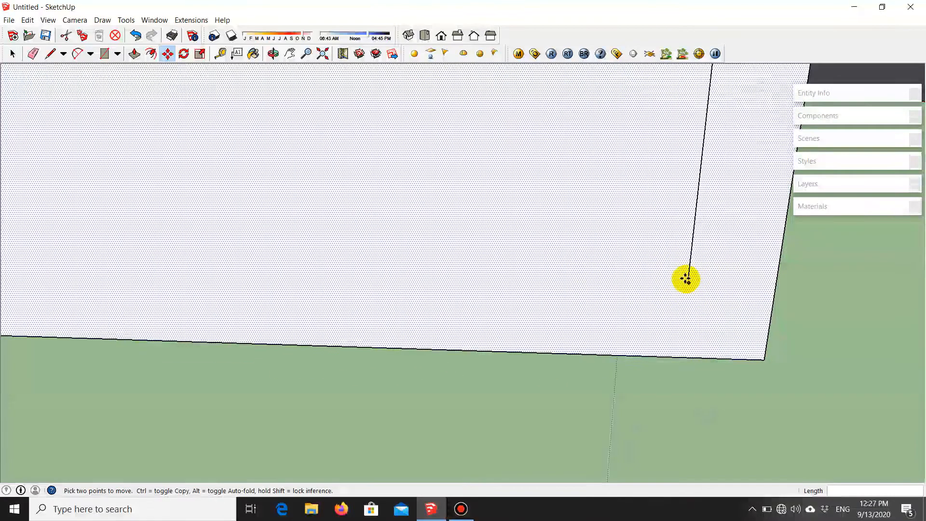
left_click(689, 280)
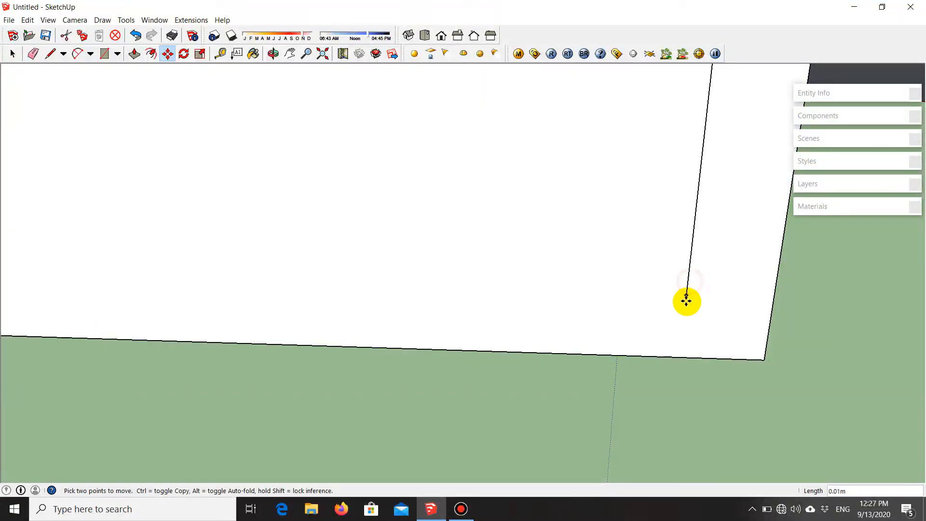
left_click(679, 357)
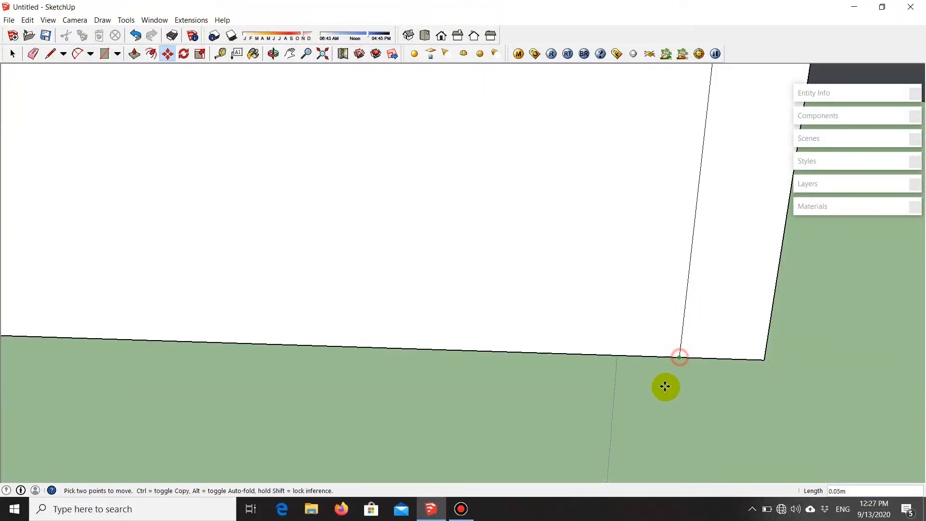
scroll(656, 407, "down", 4)
key("space")
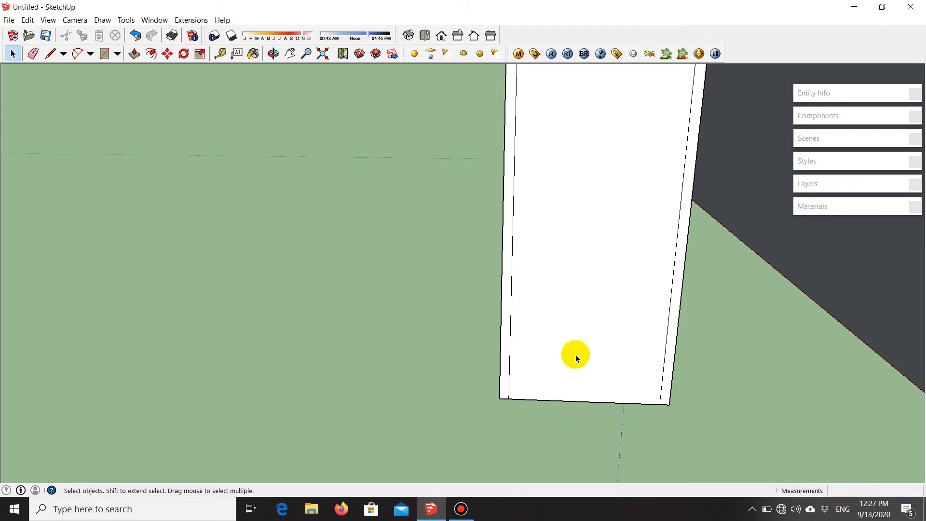
- Copy the inner door face with its edges about 1.17 m sideways, away from the house, to make a separate door panel
scroll(565, 355, "down", 2)
scroll(535, 121, "up", 1)
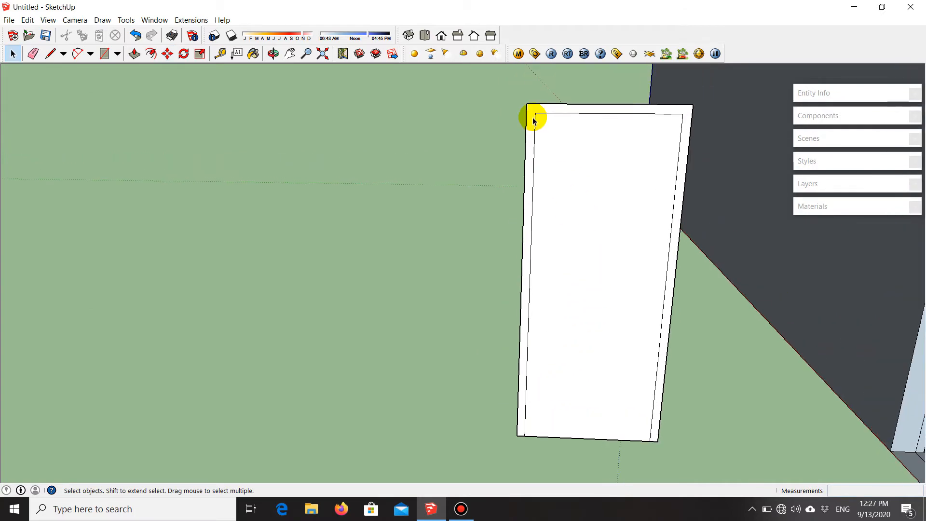
scroll(579, 251, "down", 1)
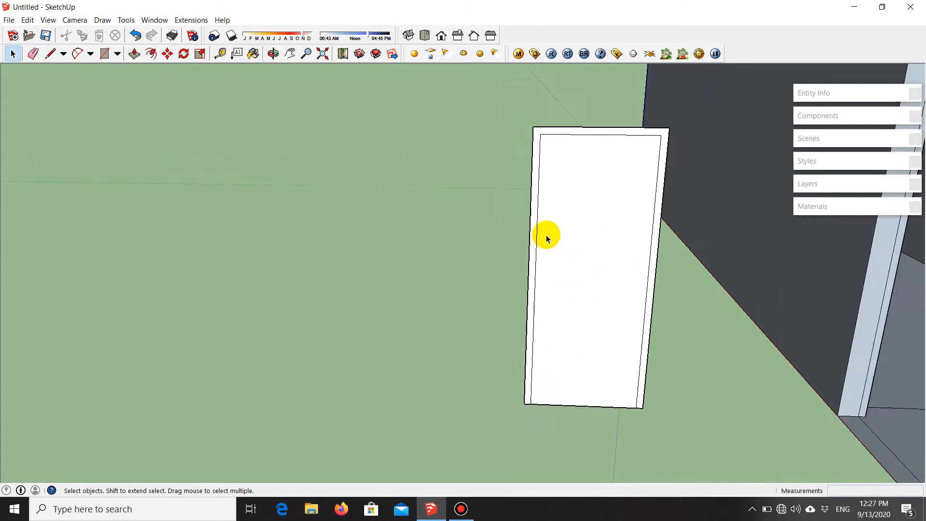
scroll(526, 341, "up", 1)
scroll(554, 354, "up", 1)
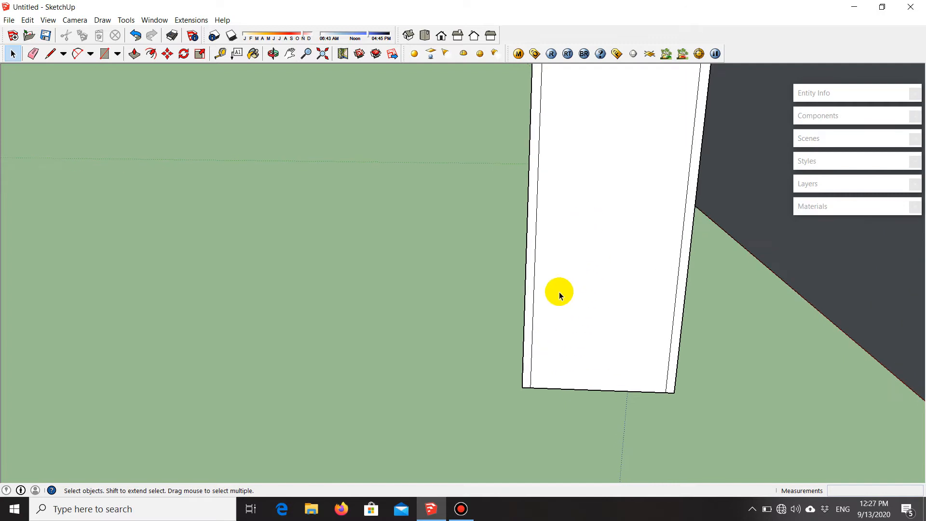
scroll(569, 280, "down", 1)
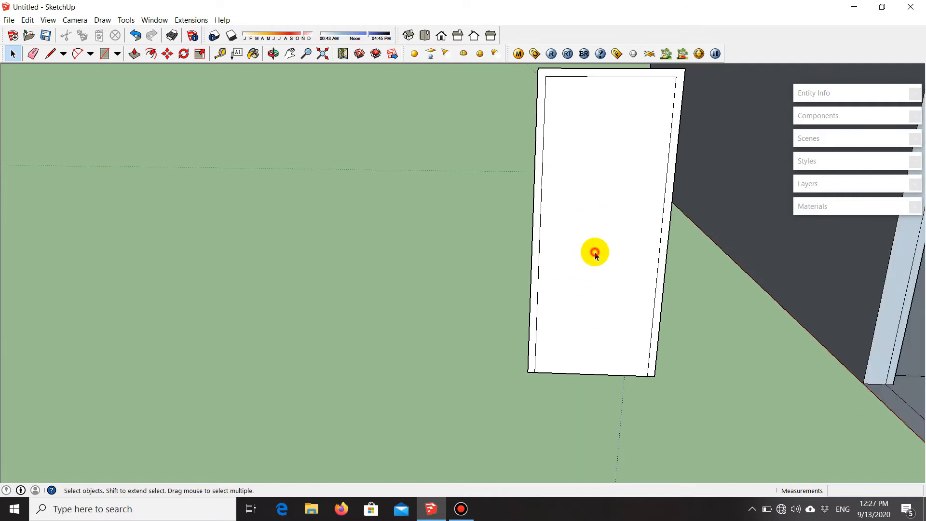
double_click(595, 253)
key("m")
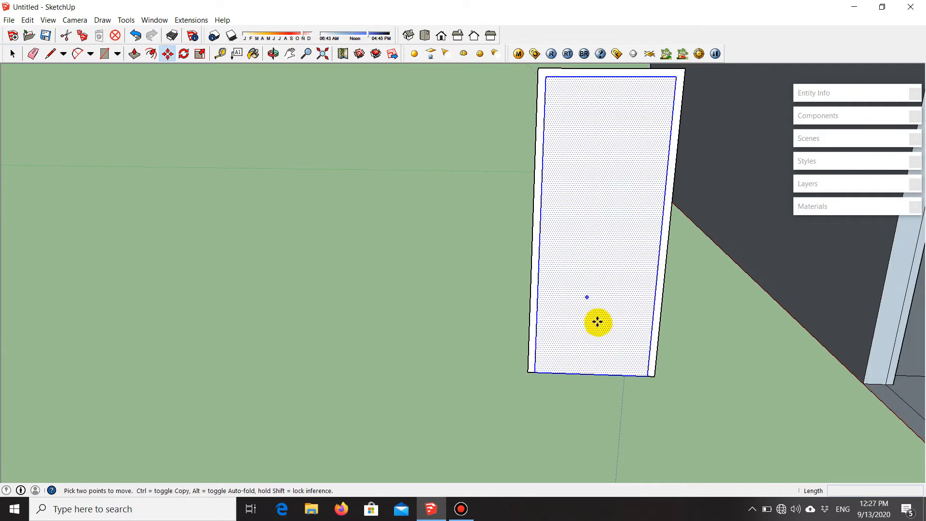
left_click(655, 375)
key("ctrl")
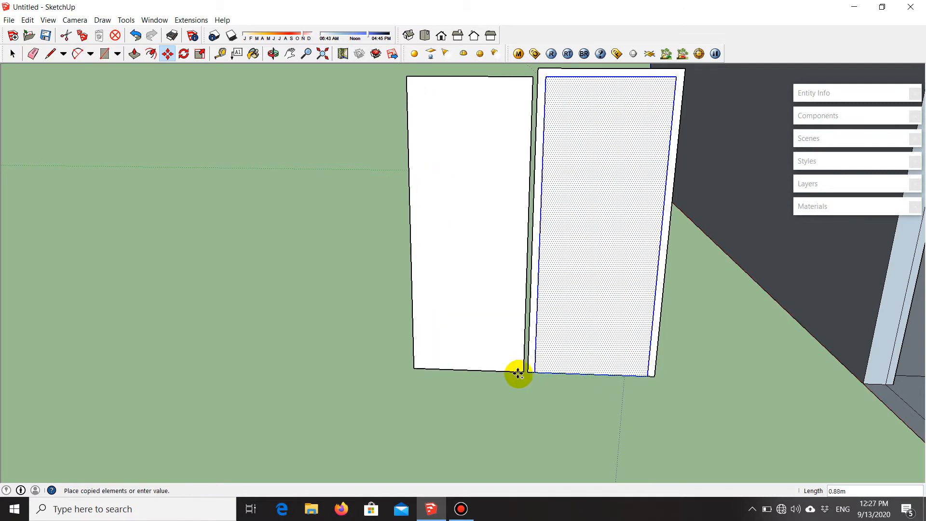
left_click(491, 369)
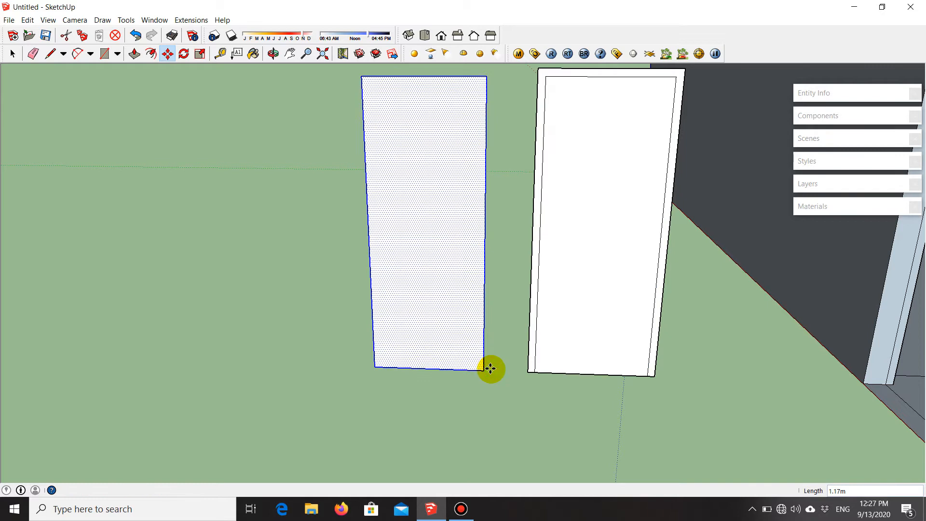
key("ctrl+t")
key("space")
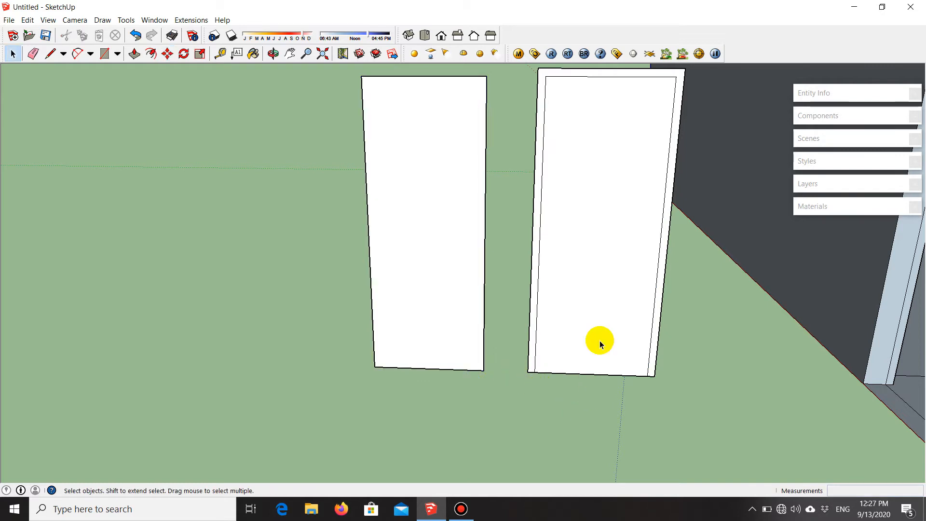
- Erase the bottom edge between the two frame legs of the original rectangle to open up the door frame
key("e")
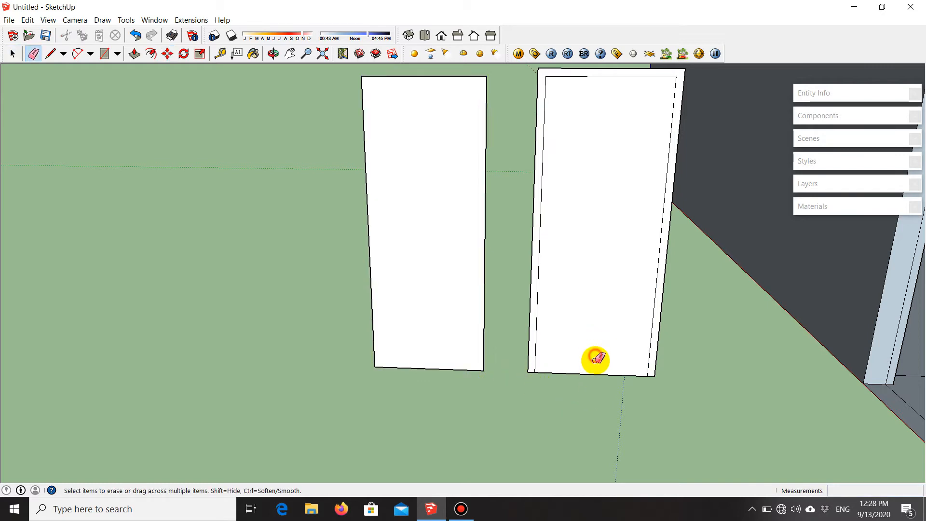
left_click(591, 375)
scroll(462, 345, "down", 2)
scroll(600, 161, "up", 3)
scroll(586, 183, "up", 2)
middle_click_drag(581, 208, 623, 221)
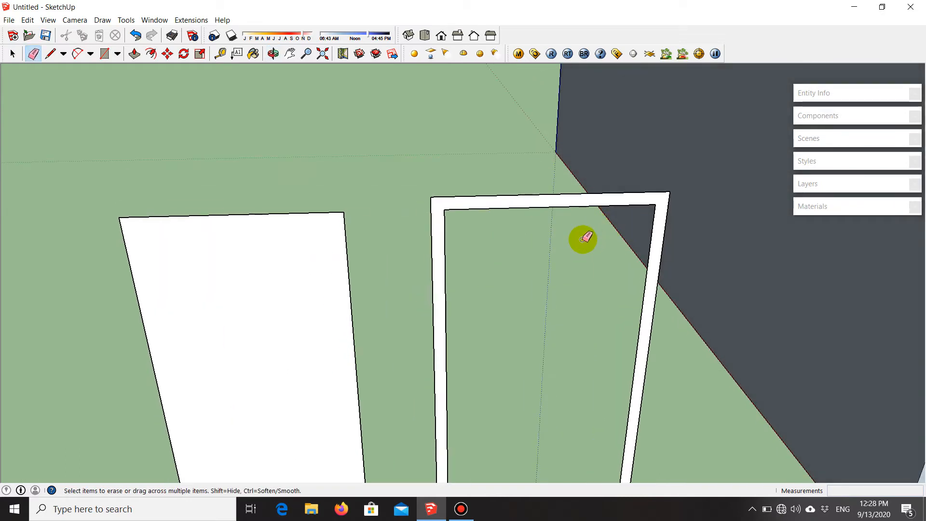
- Extrude the door frame face to a depth of 0.1 m
key("p")
middle_click_drag(425, 263, 496, 279)
left_click_drag(496, 276, 478, 254)
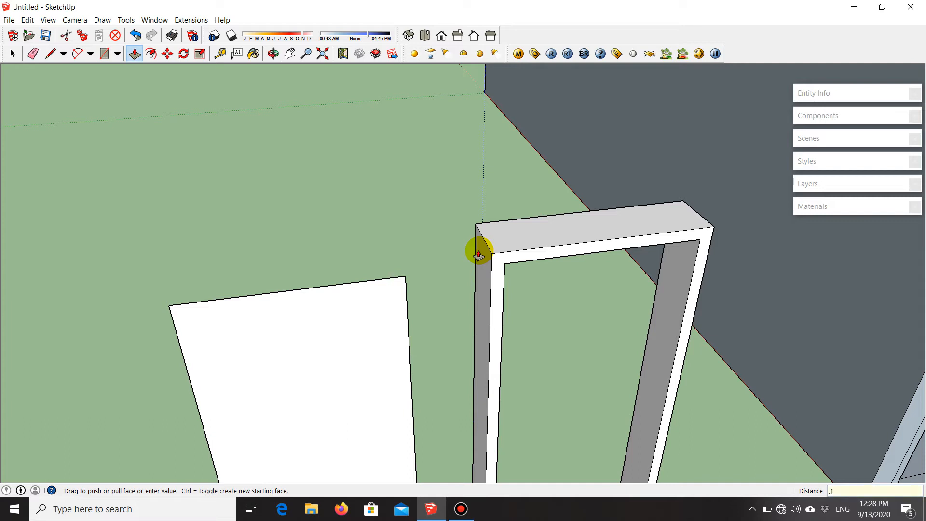
key("Return")
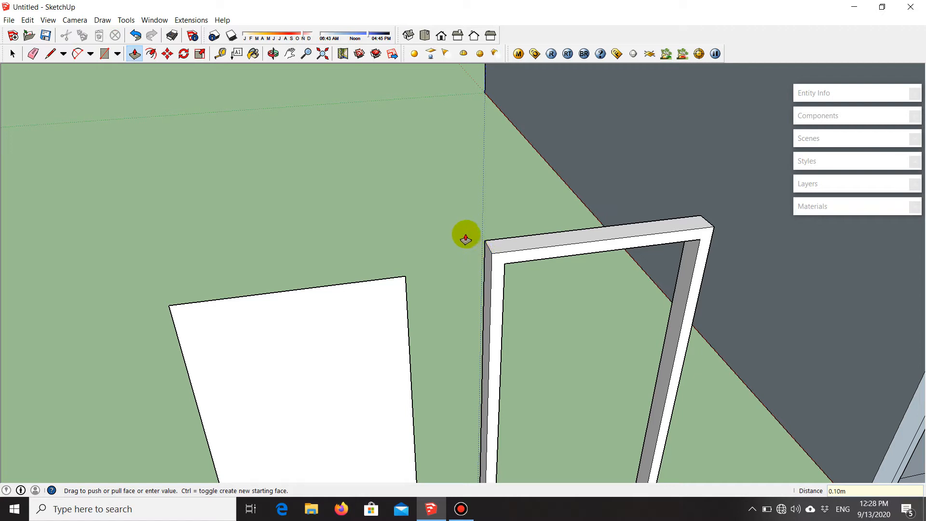
key("space")
- Select the entire extruded door frame and make it a group
scroll(414, 175, "down", 3)
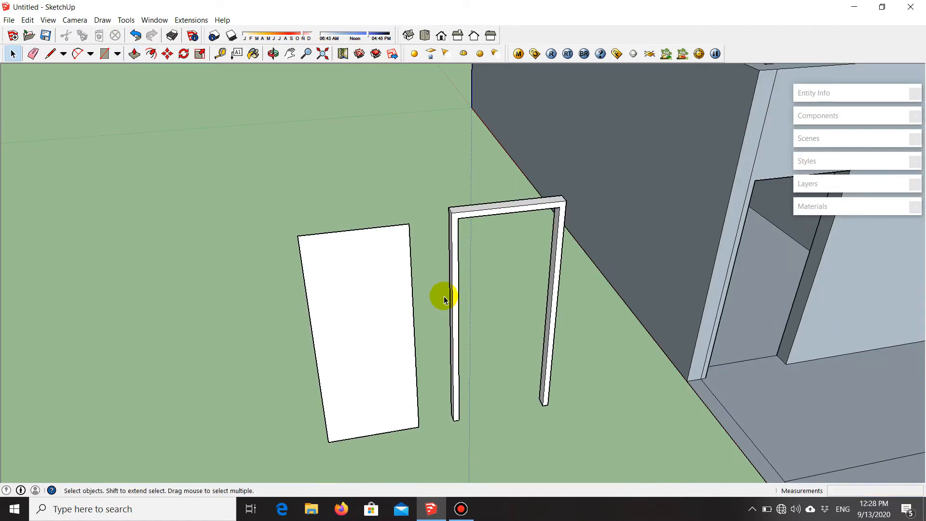
middle_click_drag(485, 213, 469, 207)
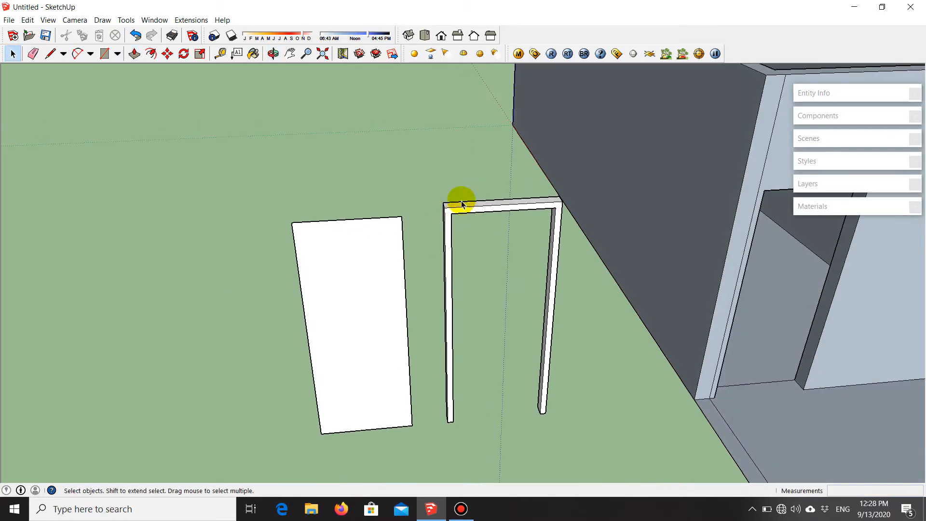
scroll(460, 212, "up", 2)
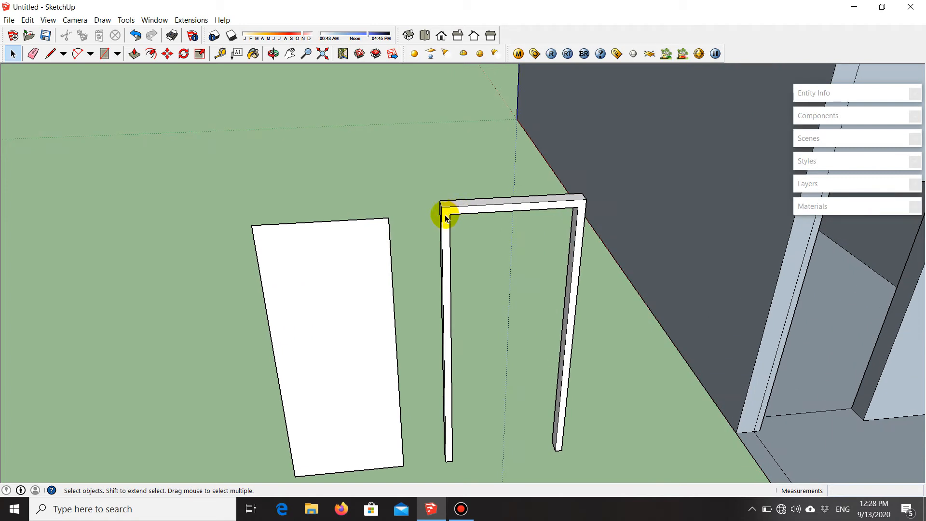
triple_click(446, 218)
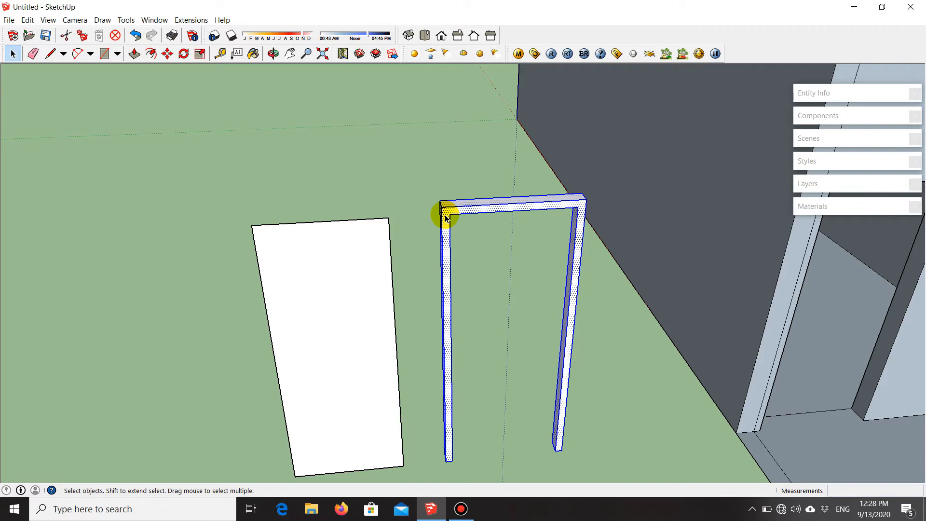
right_click(446, 219)
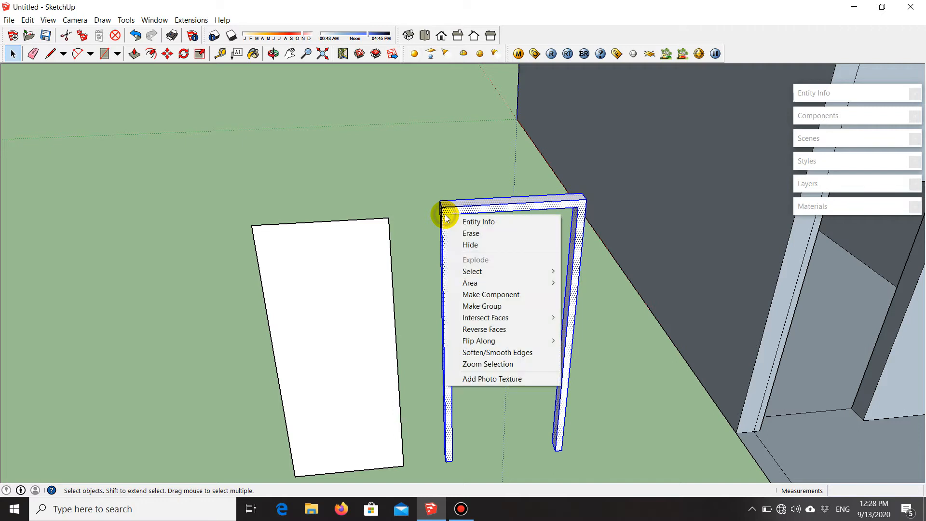
left_click(483, 306)
scroll(418, 266, "down", 3)
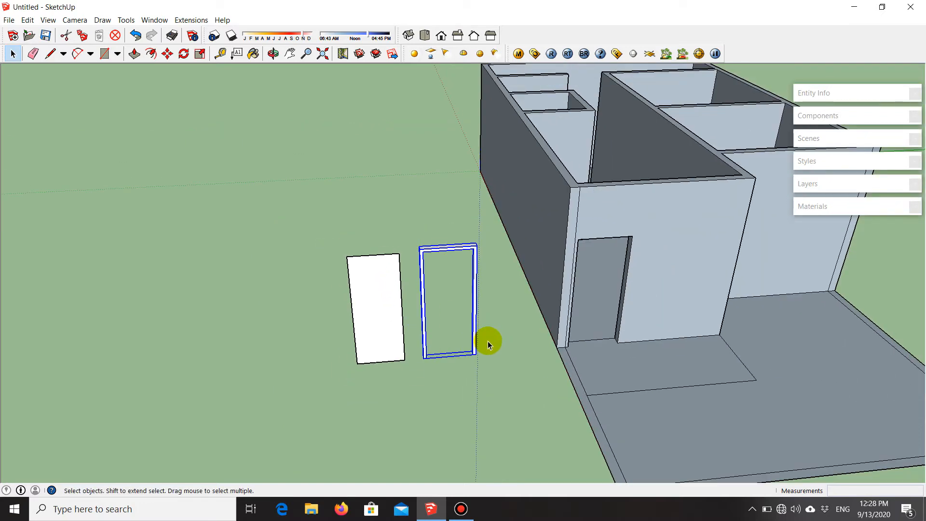
scroll(484, 360, "up", 2)
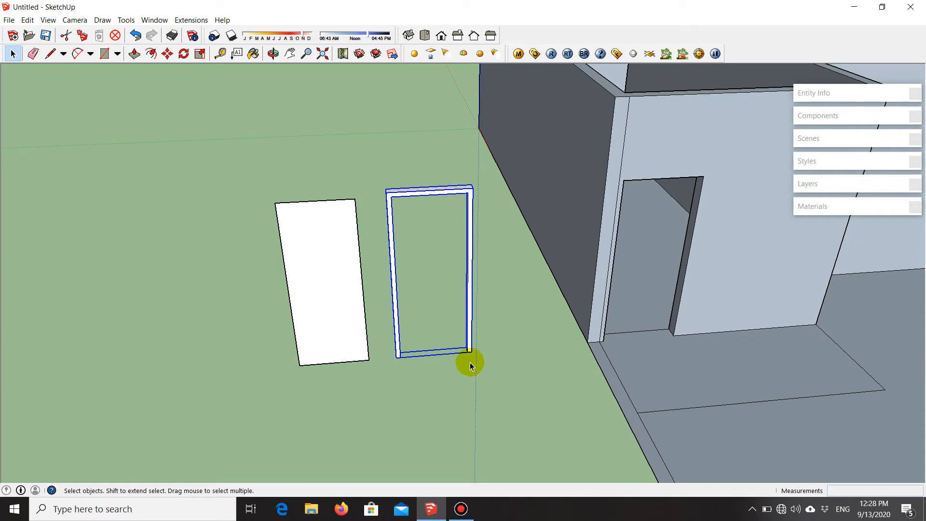
scroll(393, 313, "up", 3)
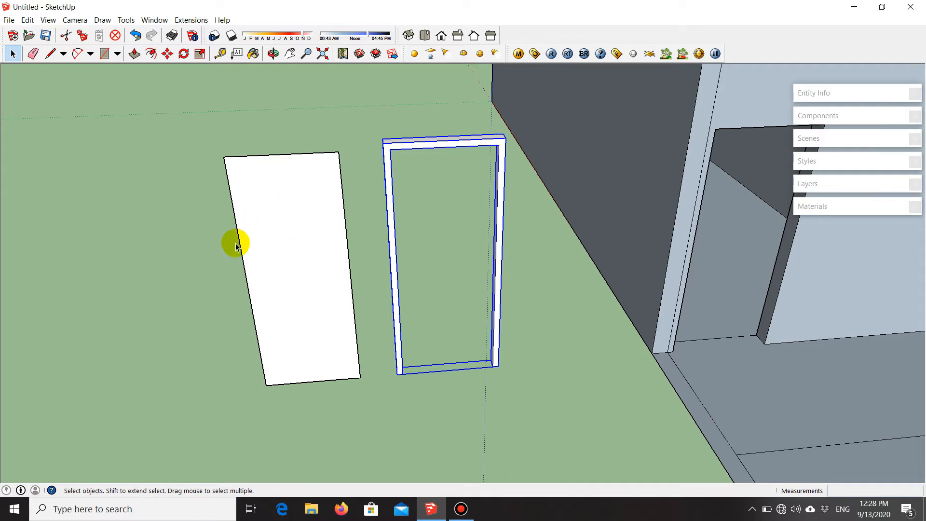
scroll(249, 224, "up", 2)
left_click(393, 229)
- Extrude the separate door panel face to a thickness of 0.02 m with Push/Pull
scroll(258, 229, "up", 1)
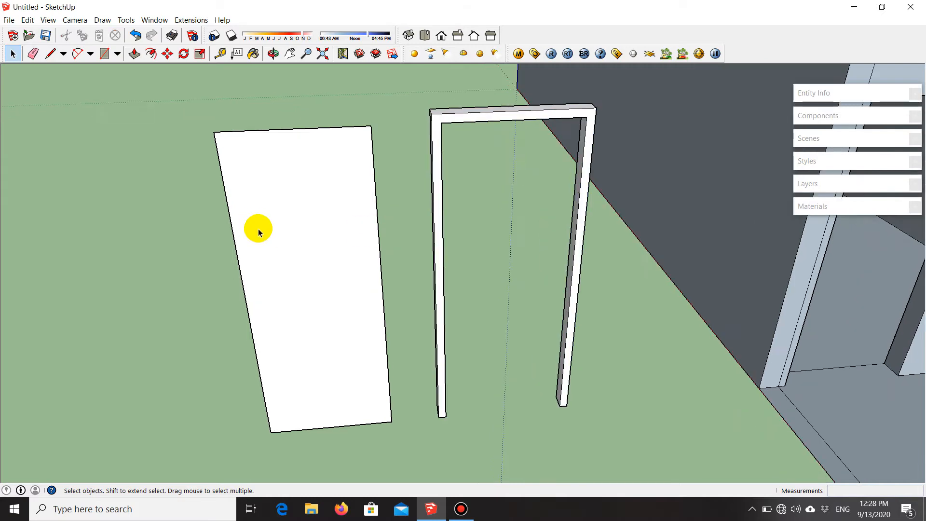
middle_click_drag(259, 228, 395, 284)
scroll(355, 201, "down", 2)
scroll(298, 262, "up", 1)
middle_click_drag(298, 262, 612, 330)
scroll(537, 301, "up", 3)
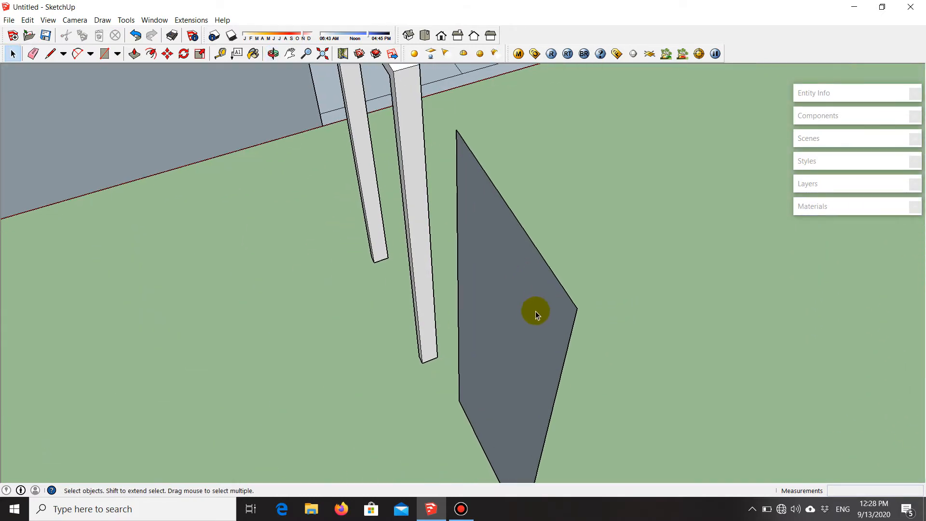
key("p")
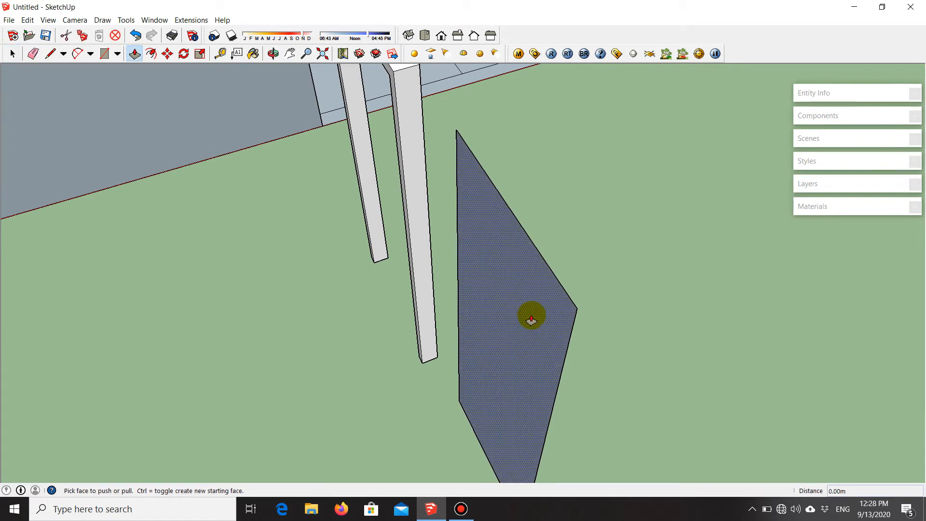
left_click(529, 304)
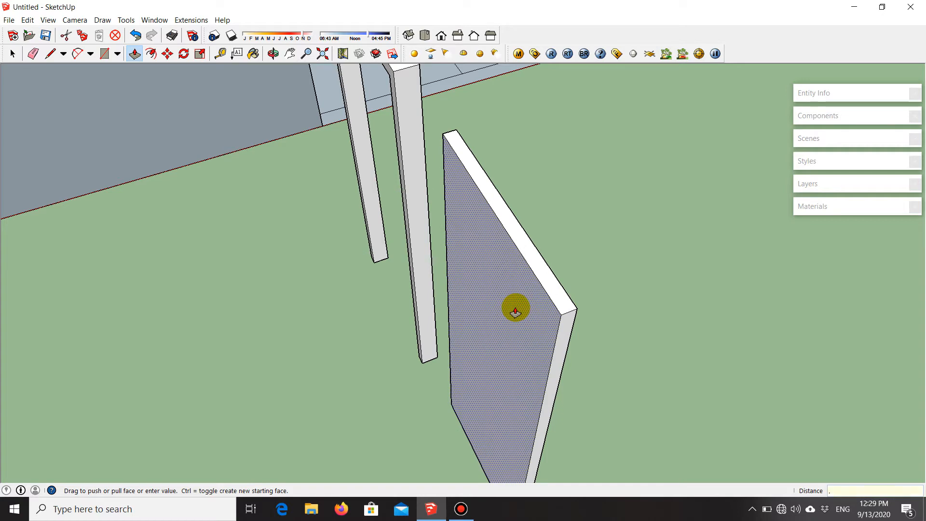
key("Return")
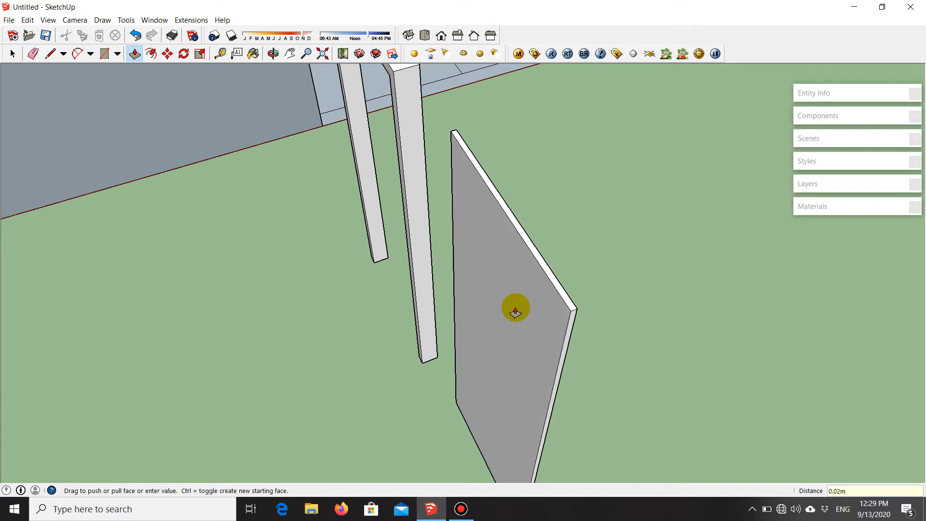
scroll(483, 232, "down", 3)
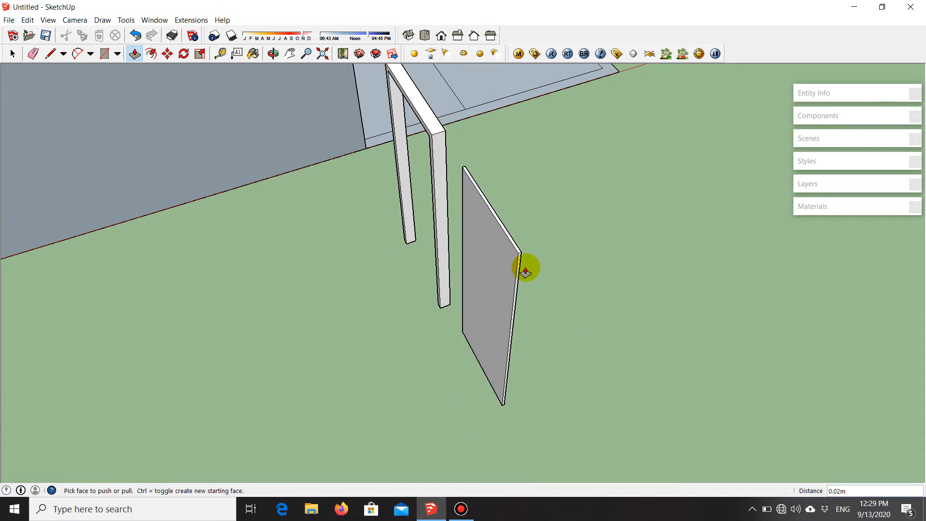
key("space")
- Offset the outline of the door panel's front face 0.1 m inward
middle_click_drag(531, 274, 234, 237)
scroll(416, 308, "up", 3)
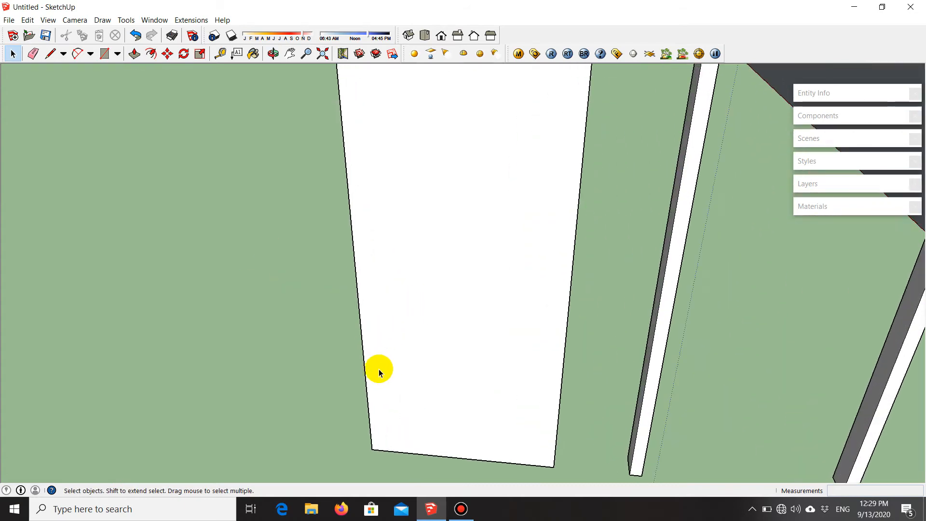
middle_click_drag(383, 344, 405, 304)
scroll(386, 193, "down", 2)
scroll(379, 243, "up", 3)
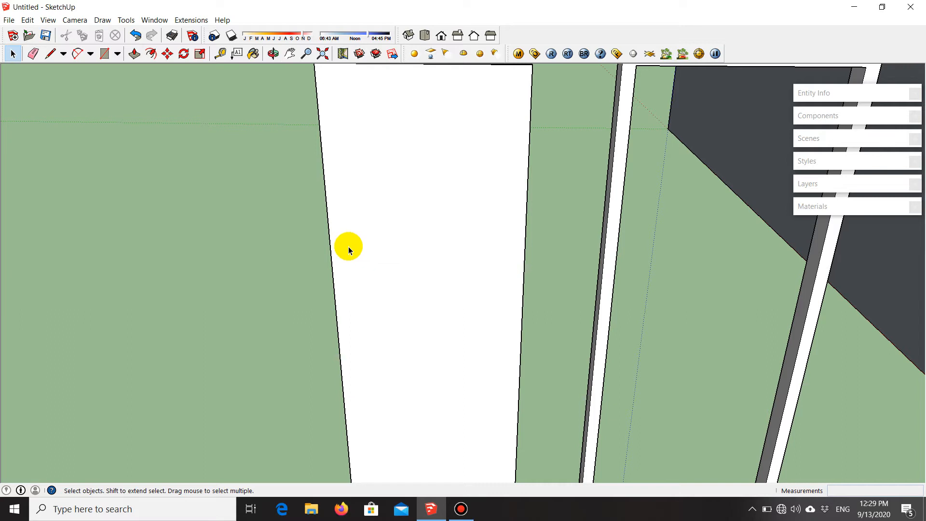
key("f")
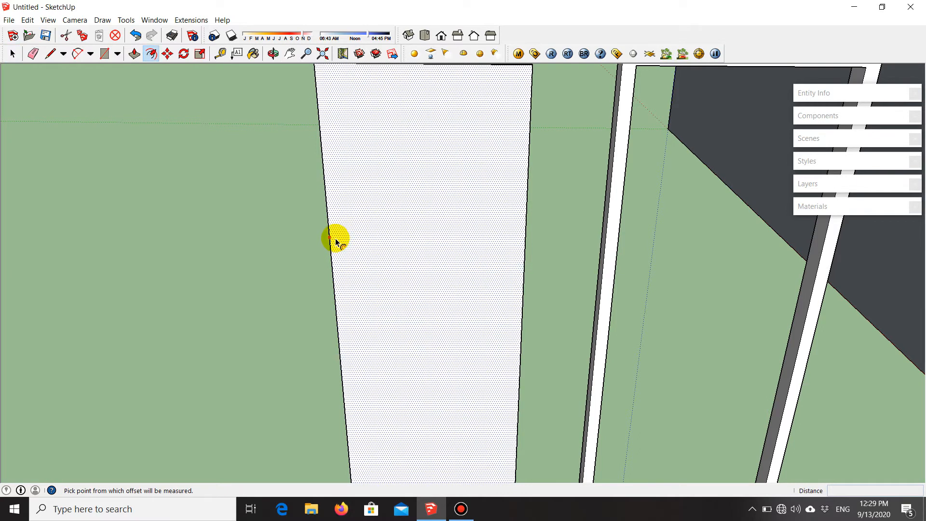
left_click(336, 238)
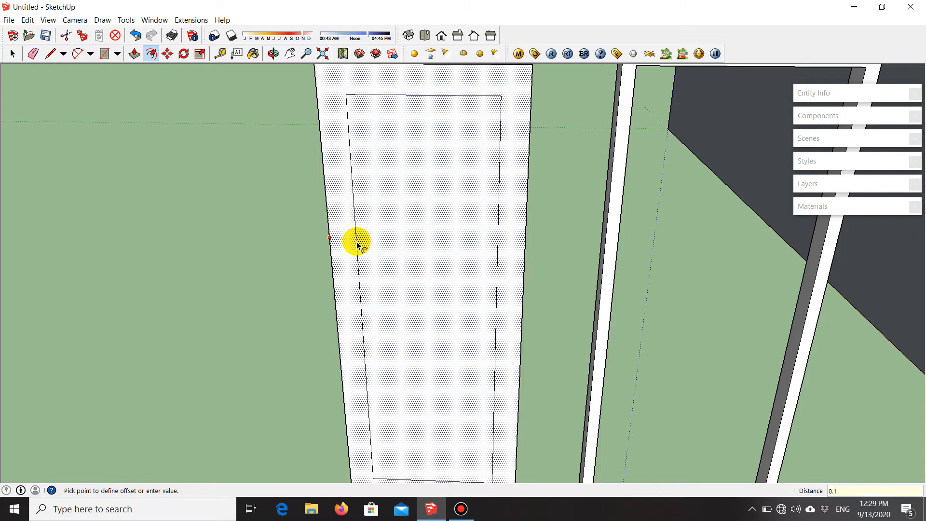
left_click(357, 244)
- Offset the inner rectangle on the door panel slightly inward to outline a narrow groove
scroll(386, 193, "up", 3)
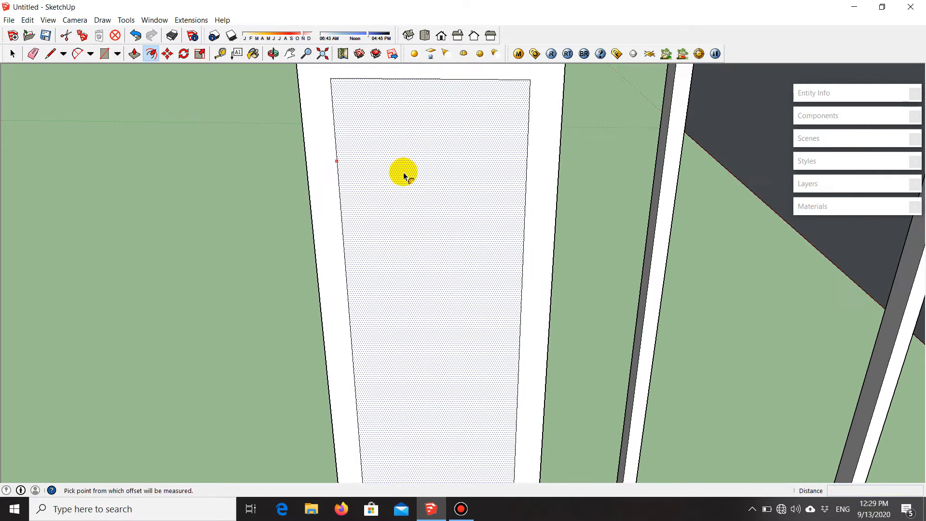
scroll(335, 184, "up", 2)
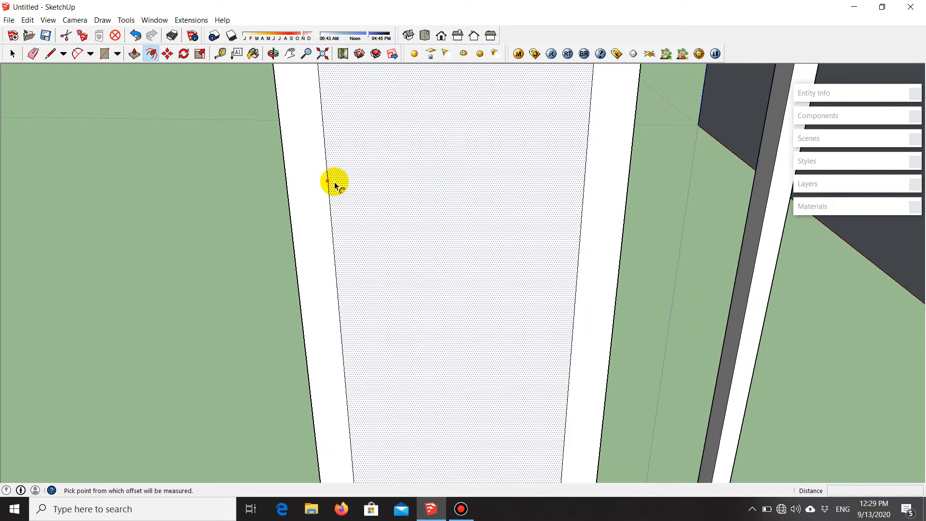
left_click(333, 182)
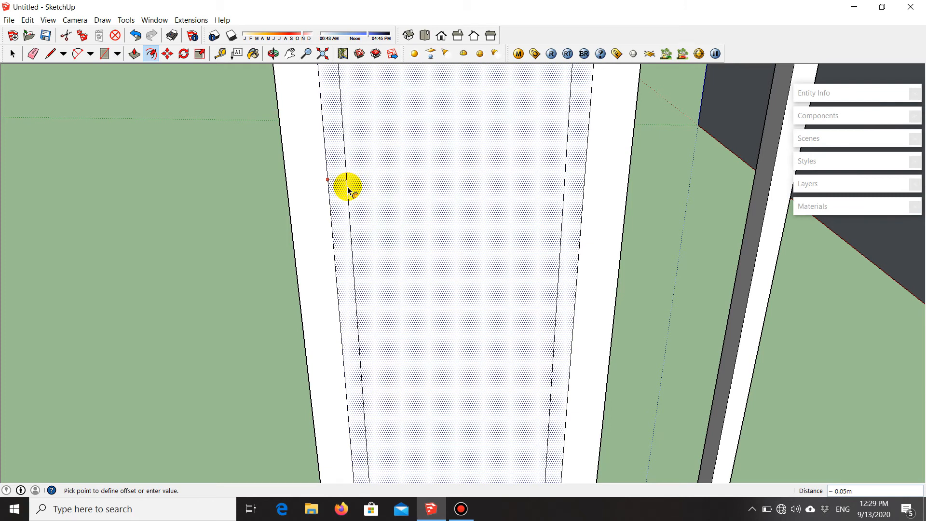
type(".00")
key("Return")
key("Escape")
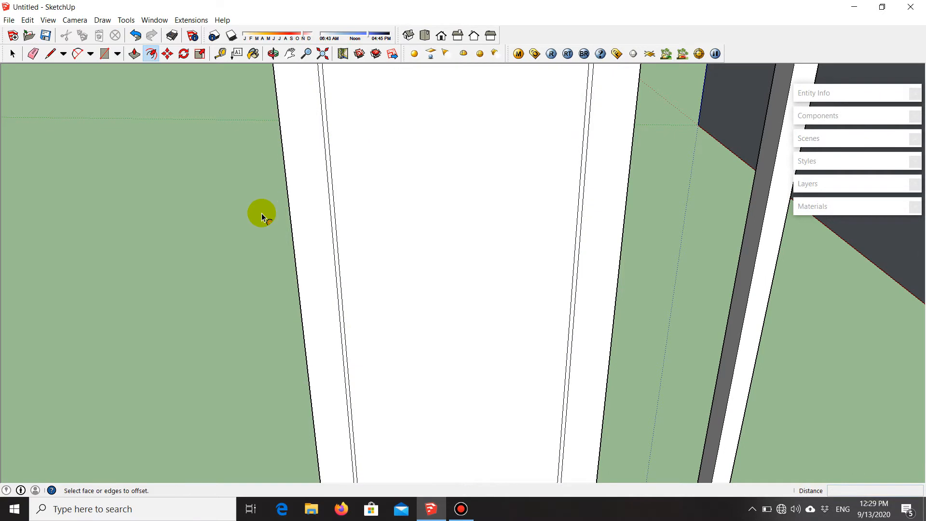
- Push the narrow strip between the two inner rectangles 0.01 m into the door panel to form a groove
key("space")
middle_click_drag(262, 213, 423, 313)
scroll(345, 282, "up", 1)
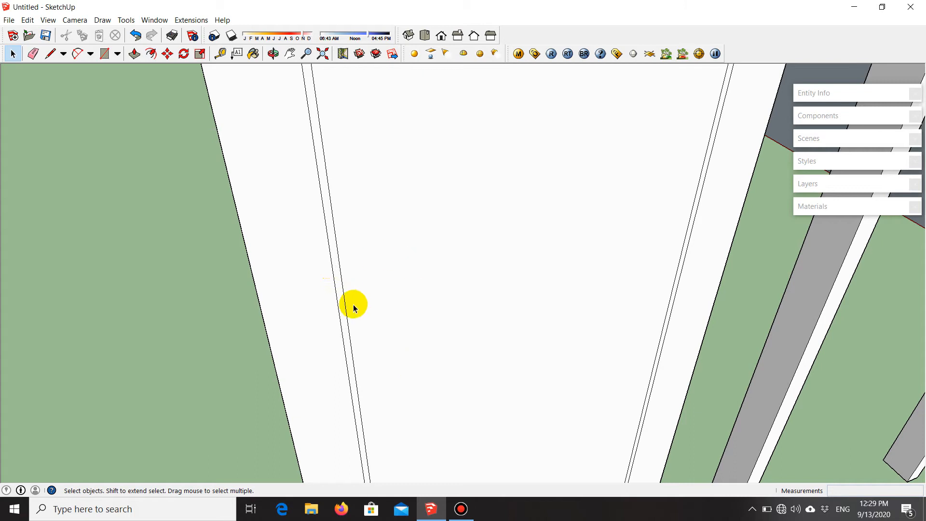
key("p")
scroll(354, 363, "up", 1)
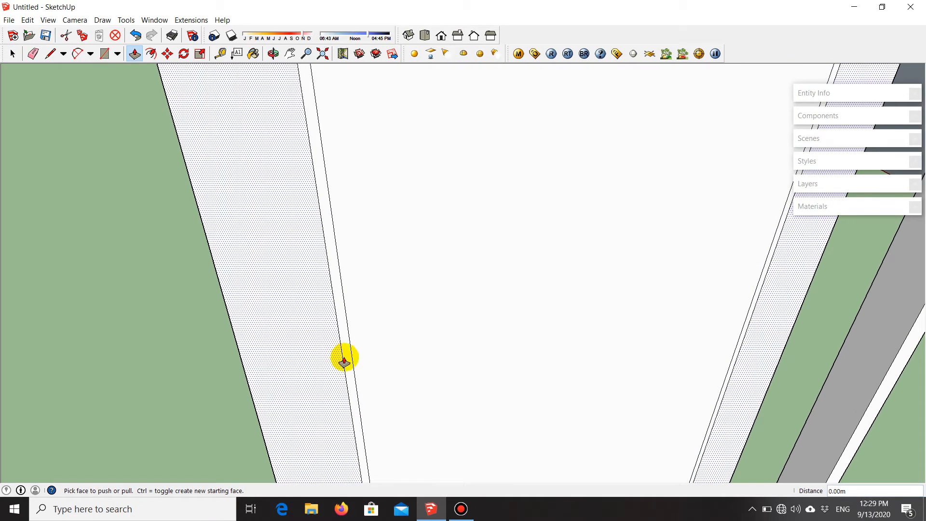
left_click(348, 361)
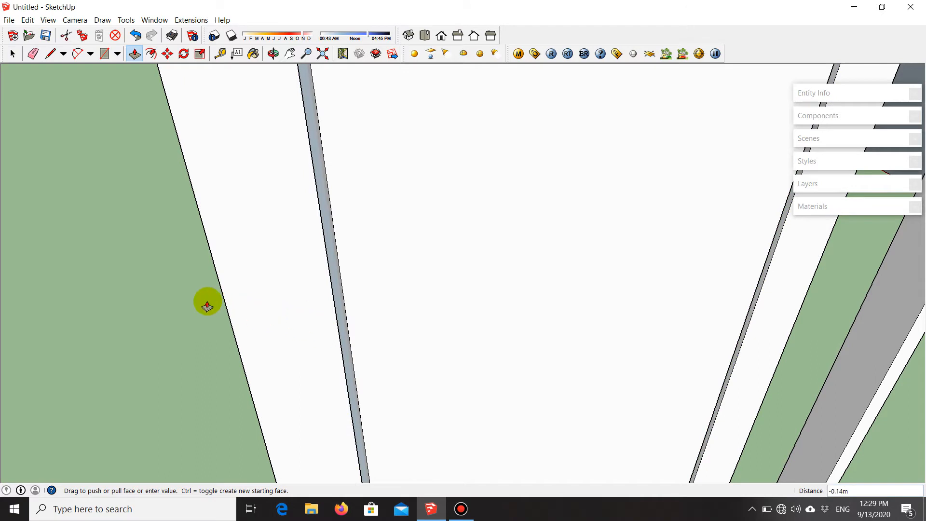
scroll(218, 305, "down", 2)
scroll(219, 305, "down", 2)
middle_click_drag(223, 310, 418, 320)
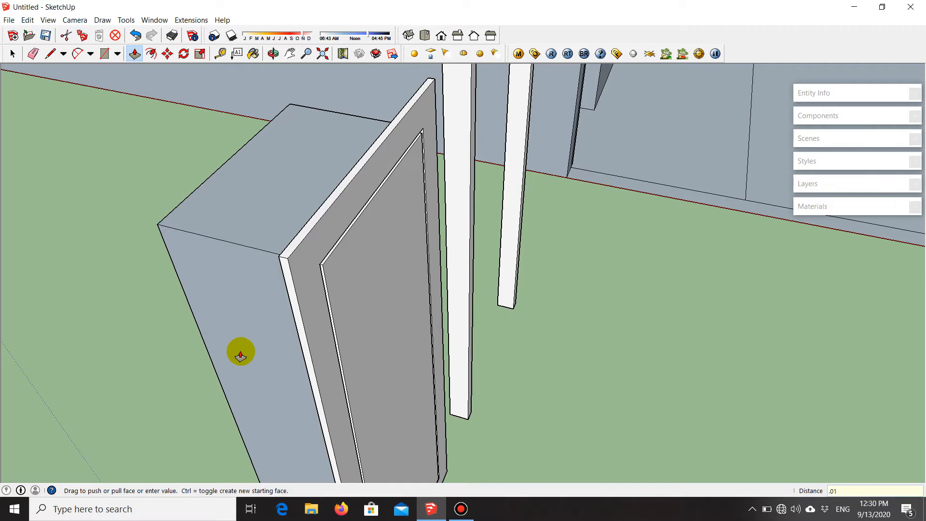
key("Return")
middle_click_drag(348, 312, 363, 200)
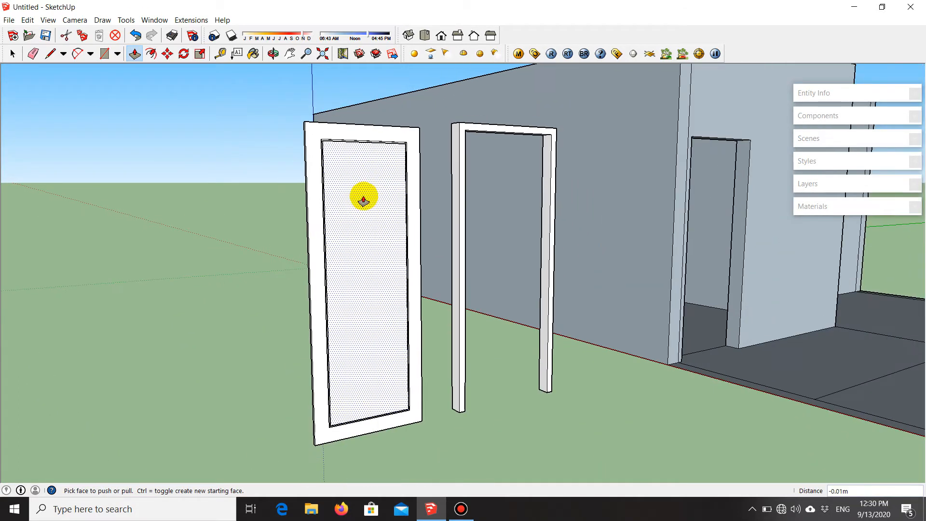
key("space")
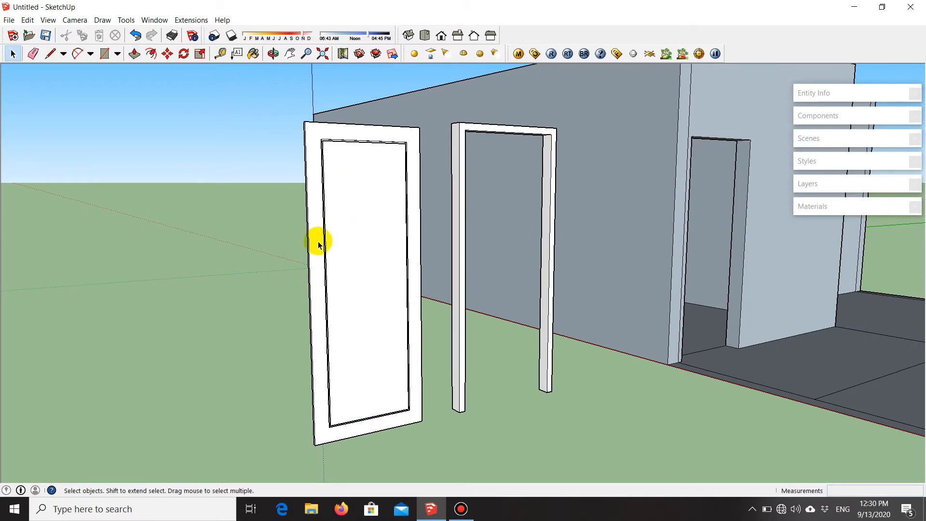
- Select the entire grooved door panel and make it a group
middle_click_drag(386, 269, 360, 278)
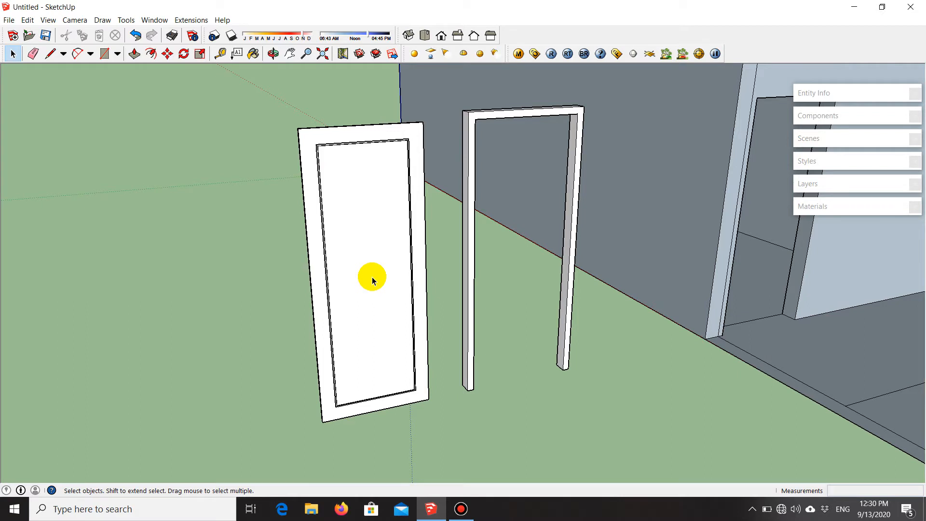
triple_click(368, 268)
mouse_move(324, 238)
middle_mouse_down()
mouse_move(565, 241)
mouse_move(502, 292)
mouse_move(389, 265)
middle_mouse_up()
right_click(389, 262)
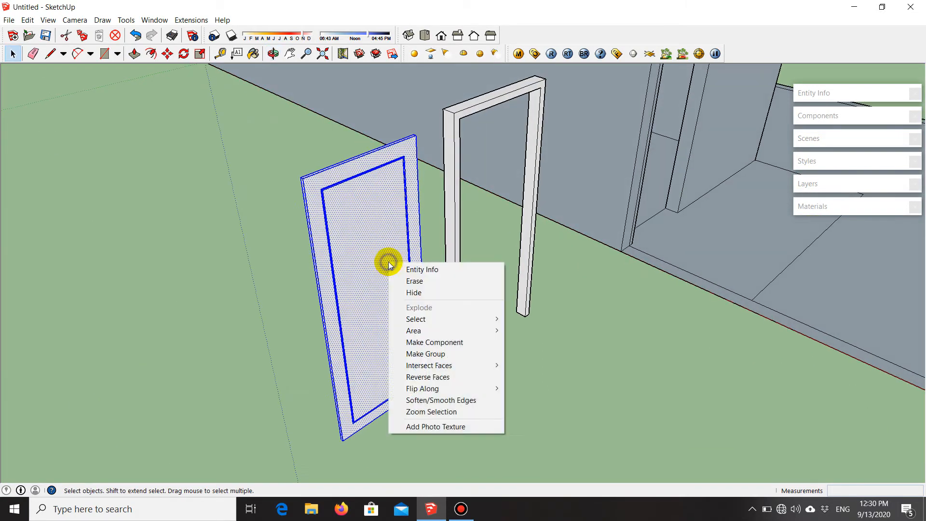
left_click(449, 354)
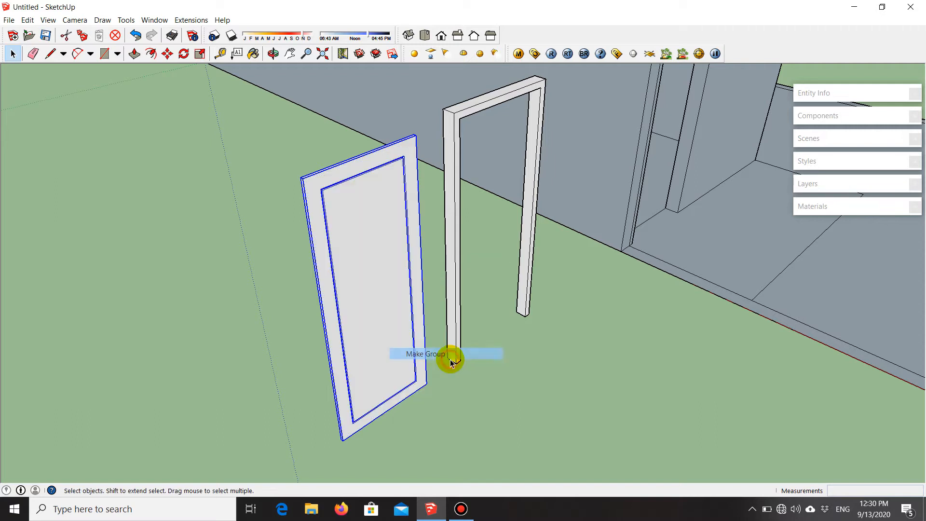
- Copy the door panel group about 0.09 m along the red axis from its corner, and clear the selection
mouse_move(409, 264)
middle_mouse_down()
mouse_move(178, 370)
mouse_move(92, 376)
middle_mouse_up()
mouse_move(319, 273)
middle_mouse_down()
mouse_move(232, 368)
mouse_move(198, 425)
middle_mouse_up()
scroll(425, 239, "up", 3)
mouse_move(424, 238)
middle_mouse_down()
mouse_move(392, 289)
mouse_move(437, 236)
middle_mouse_up()
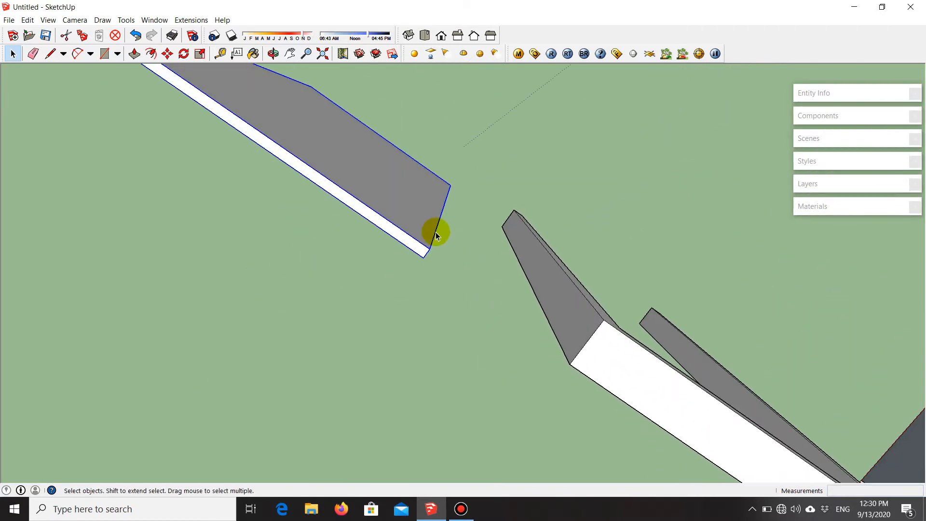
scroll(415, 245, "up", 1)
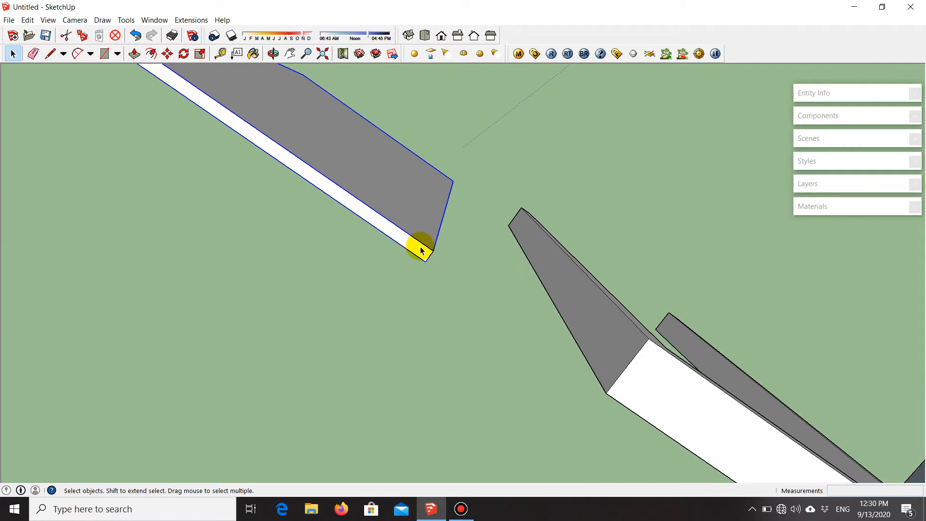
key("m")
left_click(429, 260)
key("ctrl")
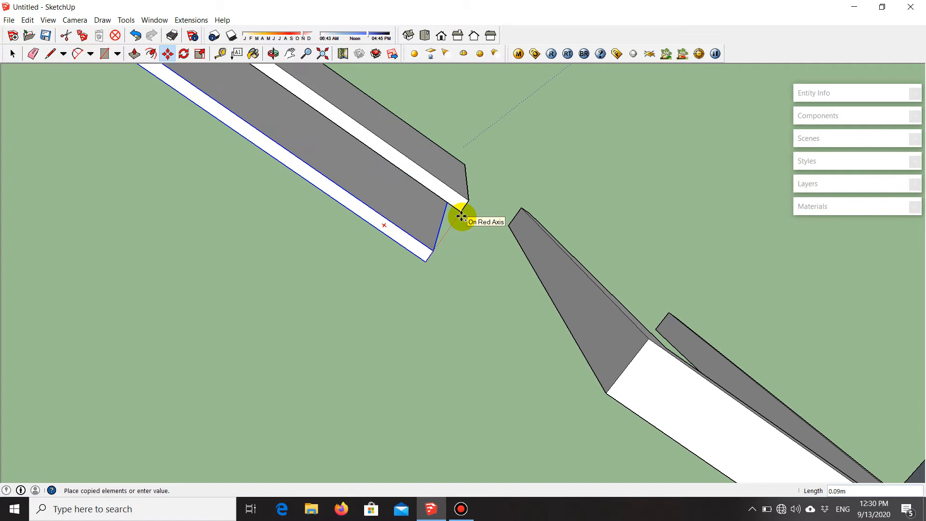
left_click(462, 216)
scroll(513, 259, "down", 6)
middle_click_drag(406, 254, 491, 150)
key("ctrl+t")
key("space")
- Select the copied door panel group standing behind the original panel
scroll(412, 140, "up", 3)
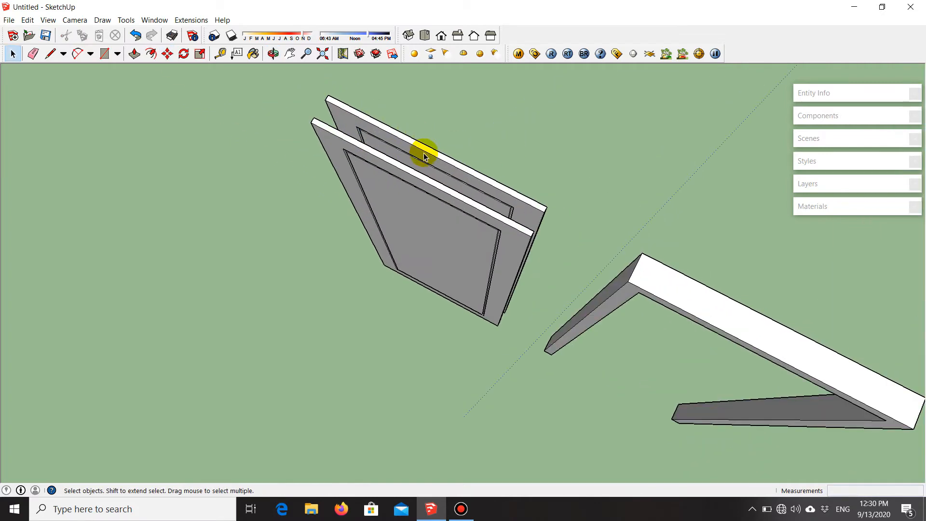
scroll(447, 162, "up", 2)
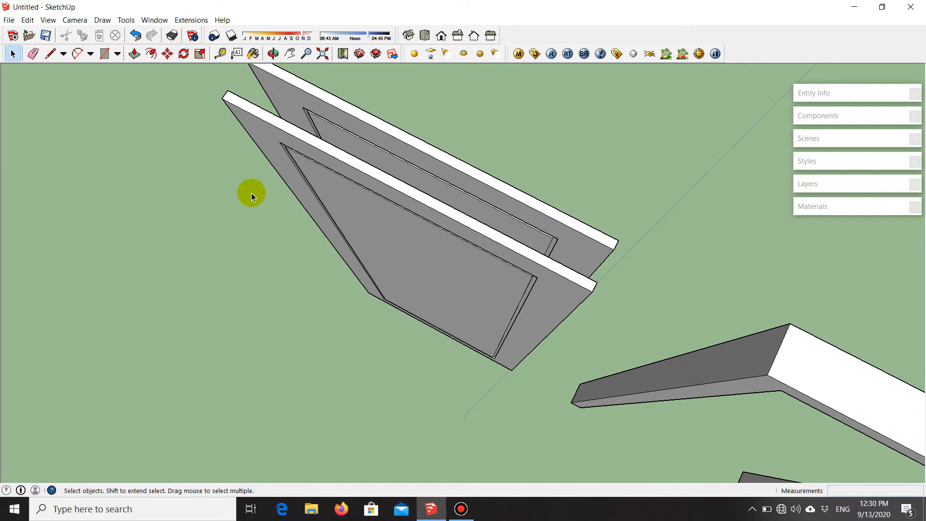
key("q")
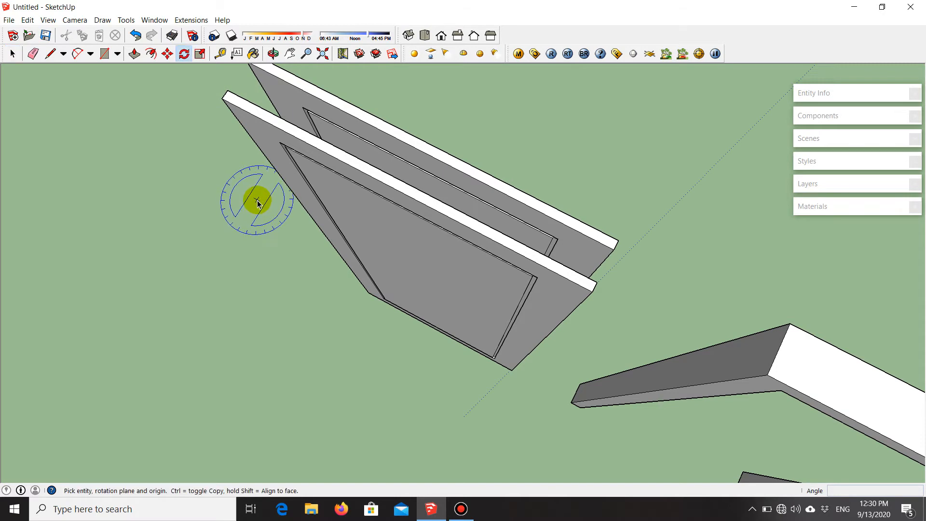
key("space")
mouse_move(374, 236)
middle_mouse_down()
mouse_move(424, 141)
mouse_move(337, 165)
mouse_move(387, 140)
mouse_move(380, 229)
middle_mouse_up()
middle_click_drag(328, 258, 319, 168)
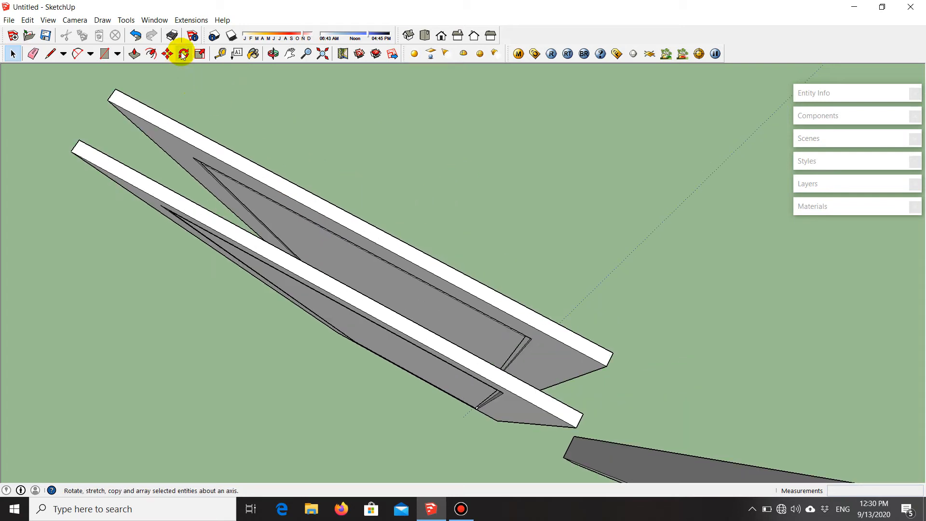
triple_click(361, 237)
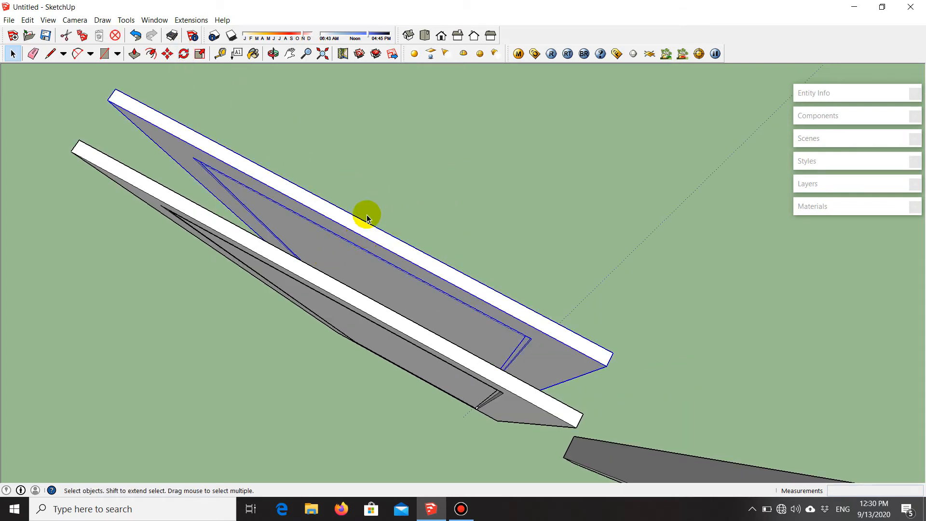
- Try to rotate the panel copy around the green axis from a point on its vertical edge
key("q")
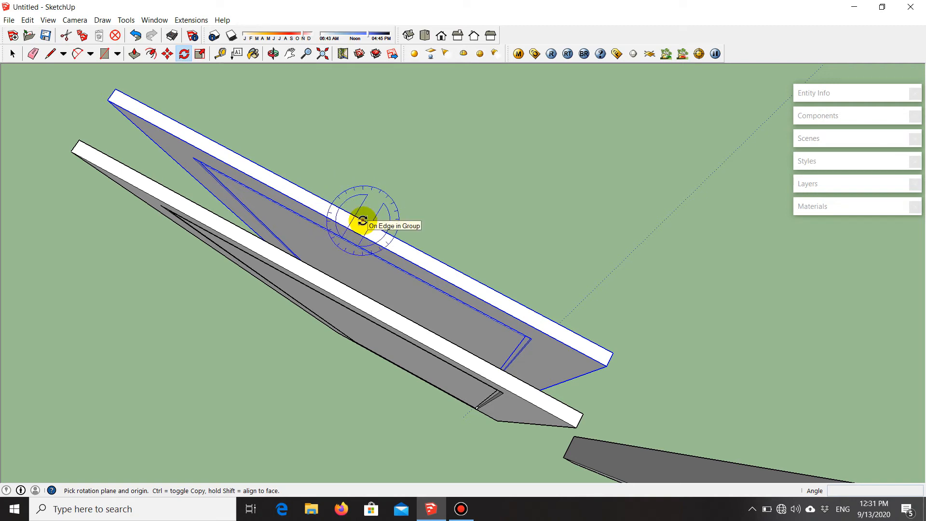
scroll(363, 221, "down", 4)
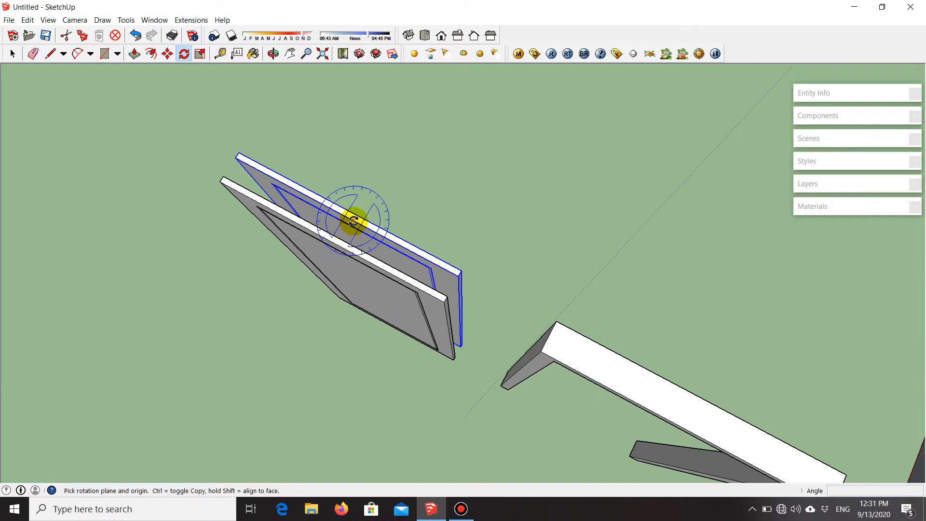
scroll(353, 220, "up", 3)
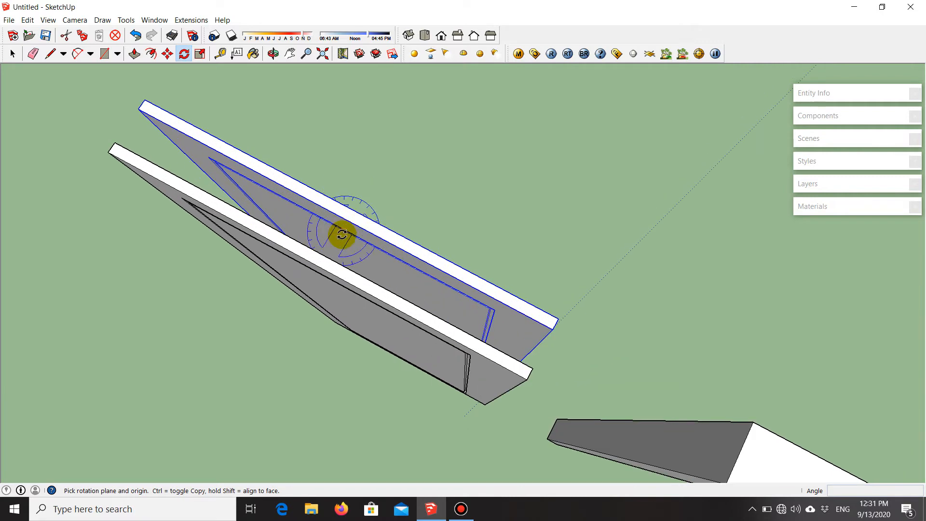
middle_click_drag(633, 343, 462, 341)
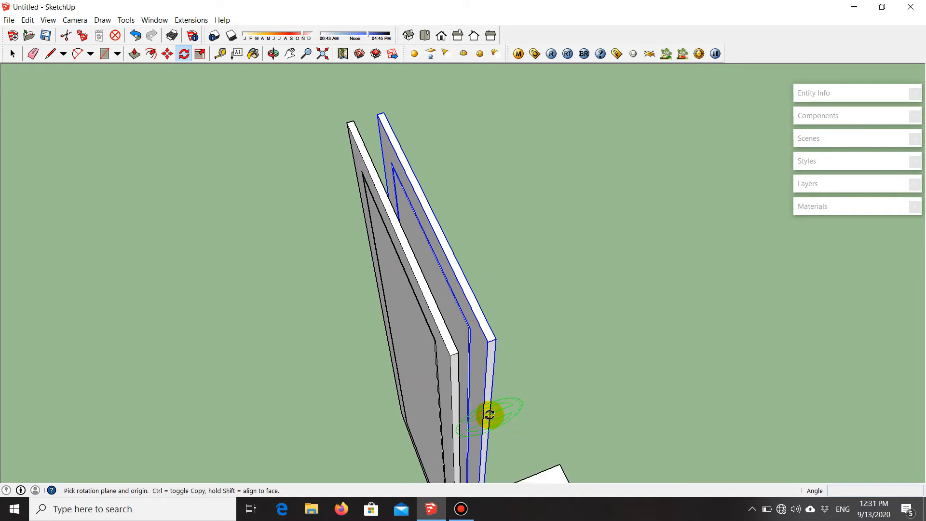
left_click_drag(490, 414, 488, 377)
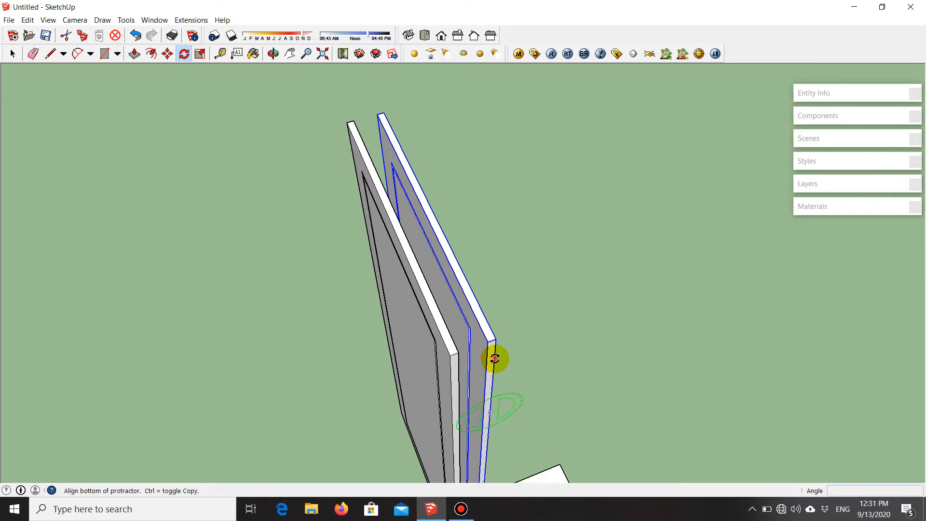
left_click(495, 358)
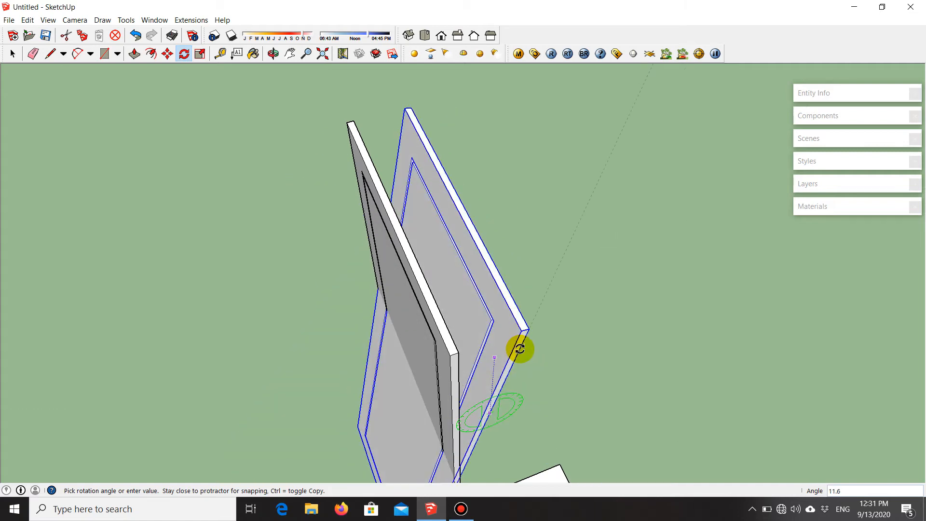
left_click(456, 377)
- Try to rotate the panel copy around the red axis from a point on its flat face
middle_click_drag(453, 379, 482, 352)
left_click(484, 353)
left_click(525, 331)
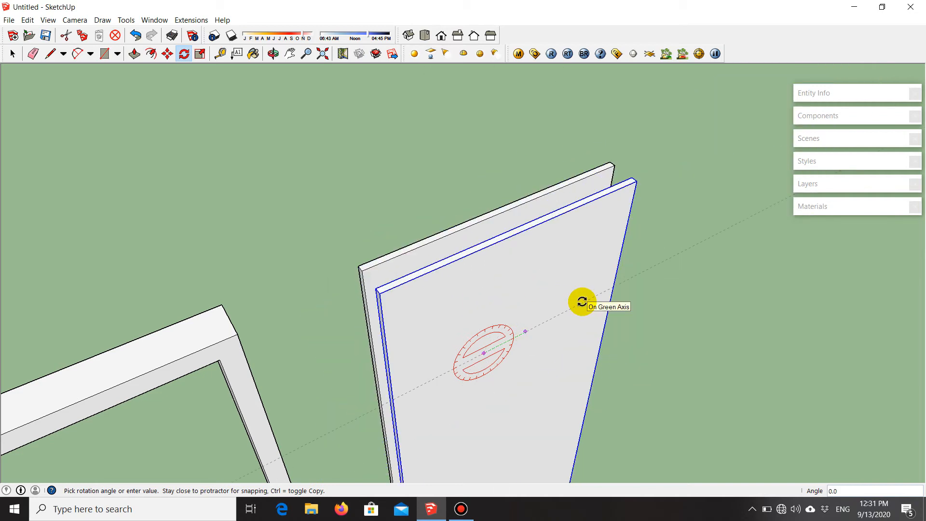
left_click(579, 302)
middle_click_drag(566, 300, 588, 400)
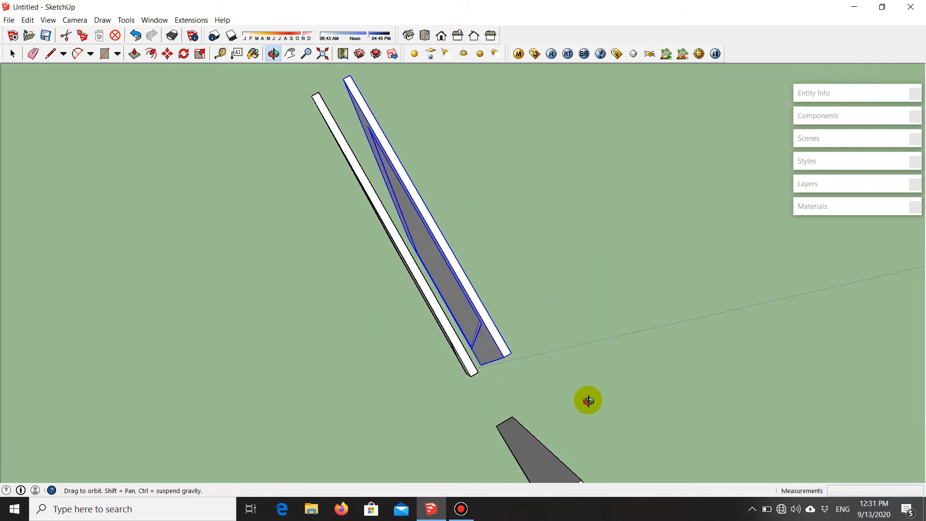
- Try to rotate the panel copy around the blue axis from a point on its top edge
scroll(419, 188, "up", 4)
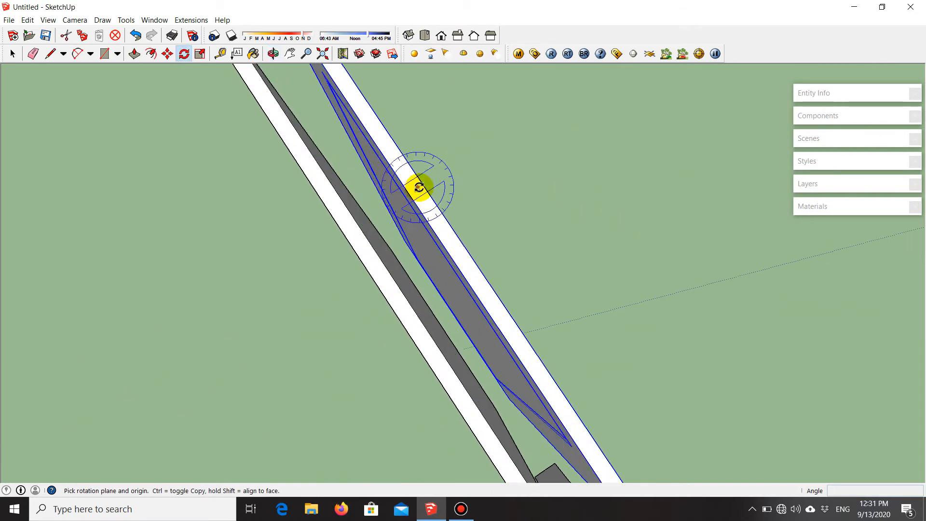
left_click(456, 235)
left_click(487, 281)
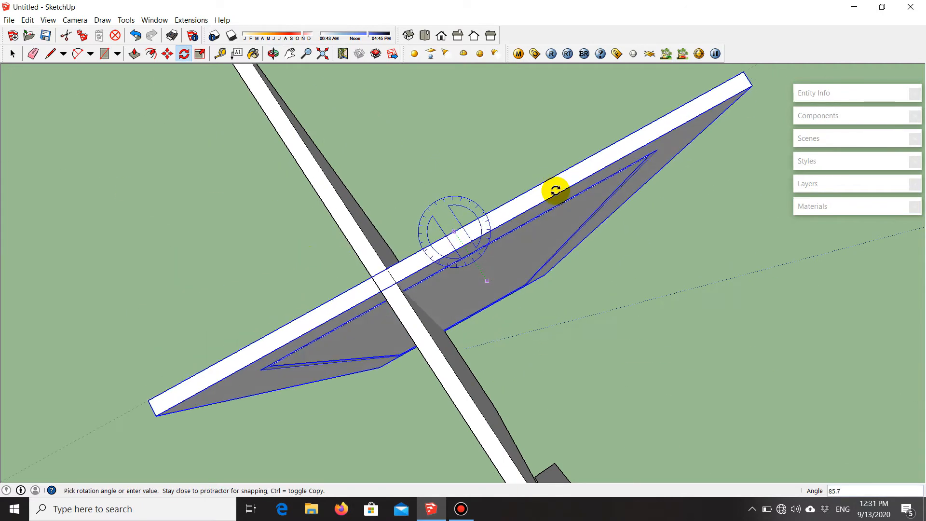
left_click(526, 298)
scroll(368, 270, "down", 1)
middle_click_drag(482, 334, 579, 303)
- Look straight down at the panels and rotate the copy 180 degrees around the middle of its top edge
key("F2")
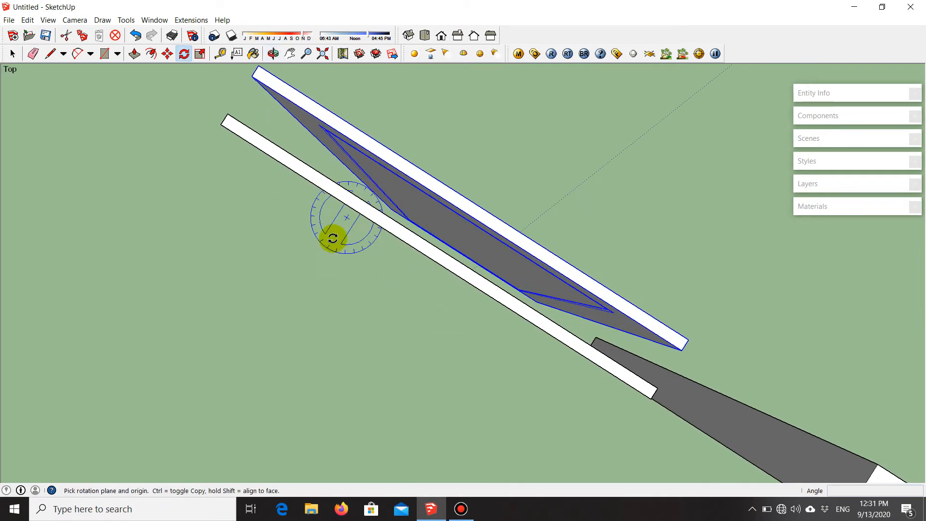
scroll(589, 214, "up", 3)
scroll(457, 265, "down", 1)
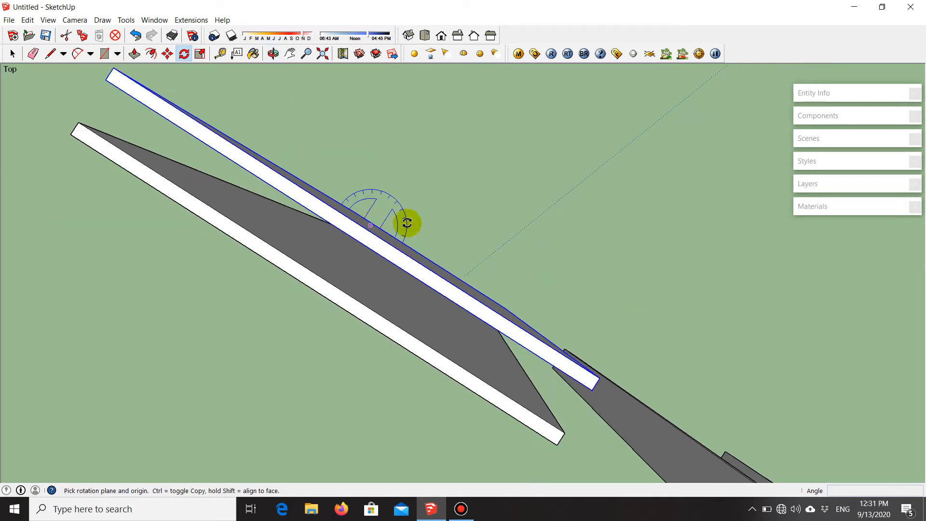
scroll(407, 223, "down", 1)
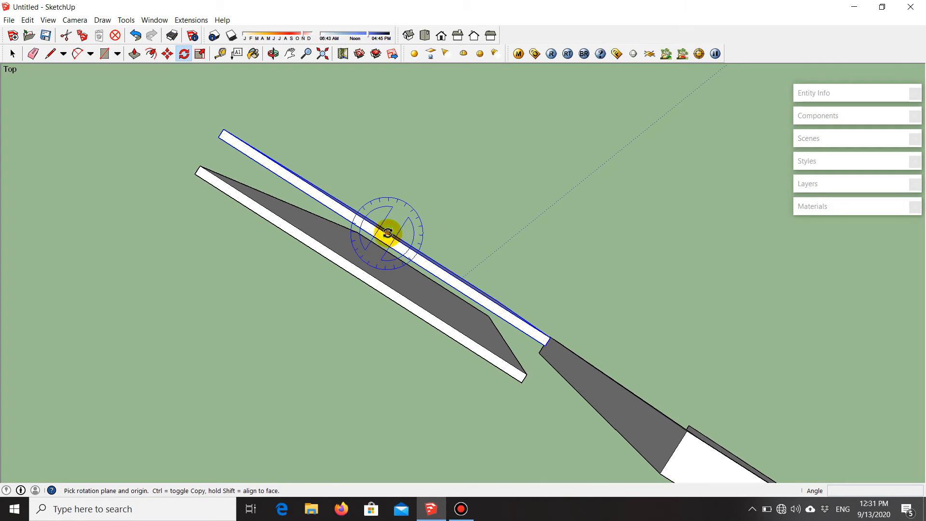
left_click(554, 337)
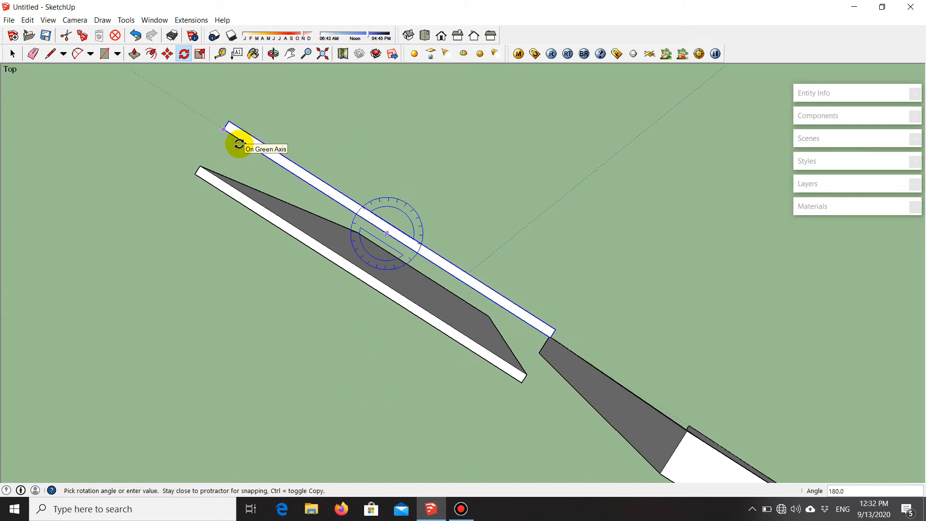
scroll(240, 144, "up", 1)
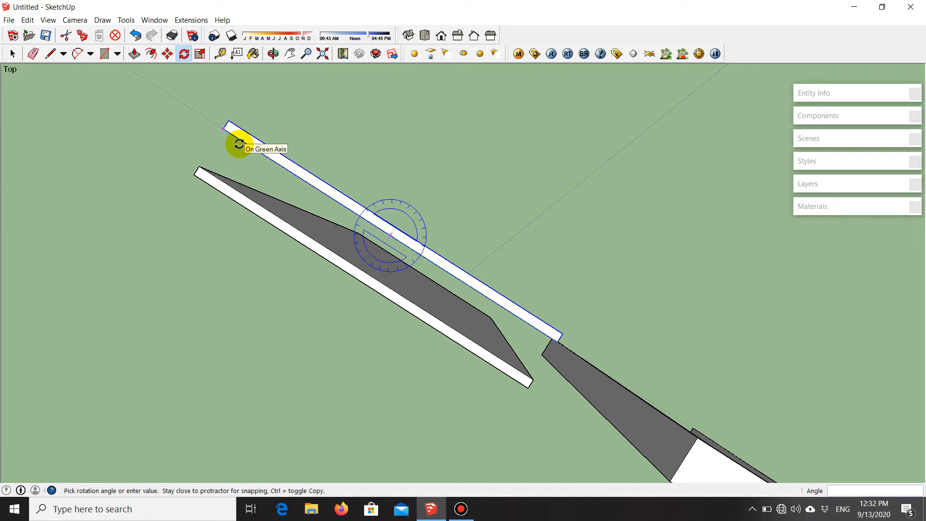
scroll(240, 143, "up", 1)
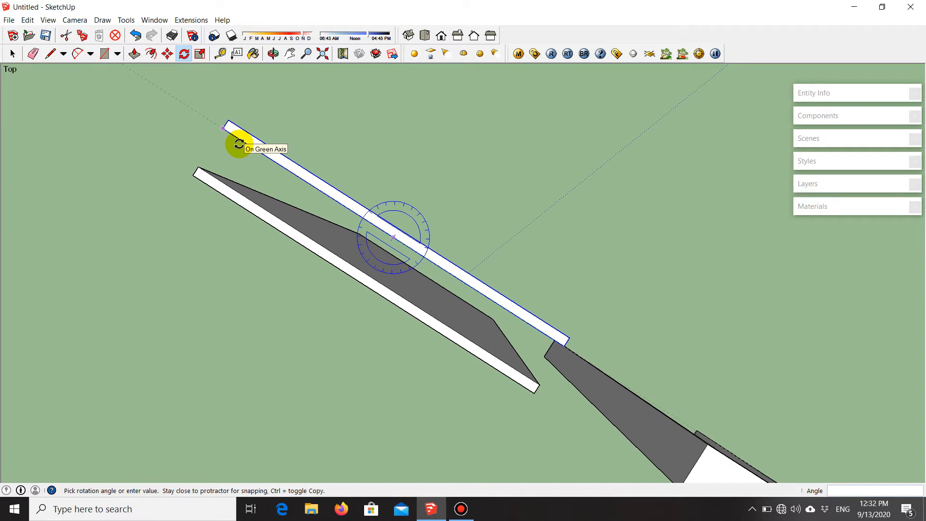
left_click(272, 157)
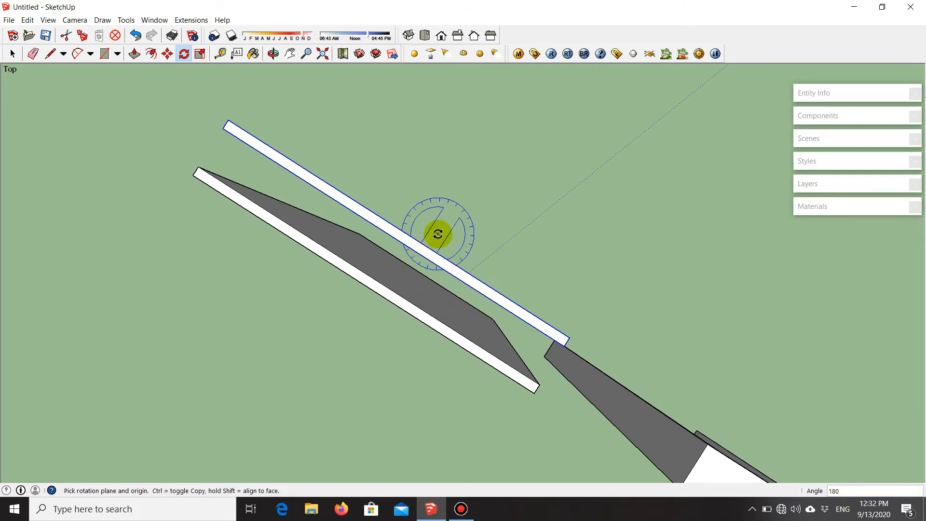
key("space")
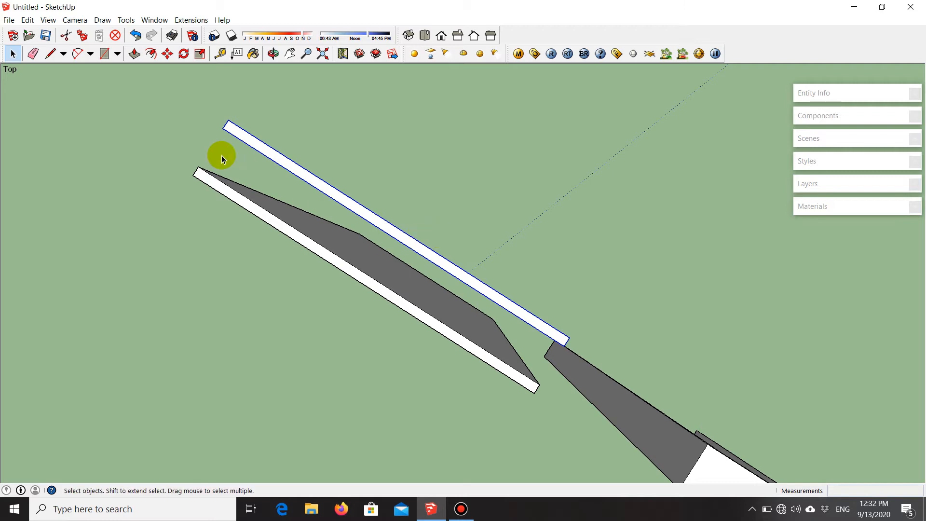
- Move the rotated panel by its top corner onto the matching corner of the original so both stand back to back
key("m")
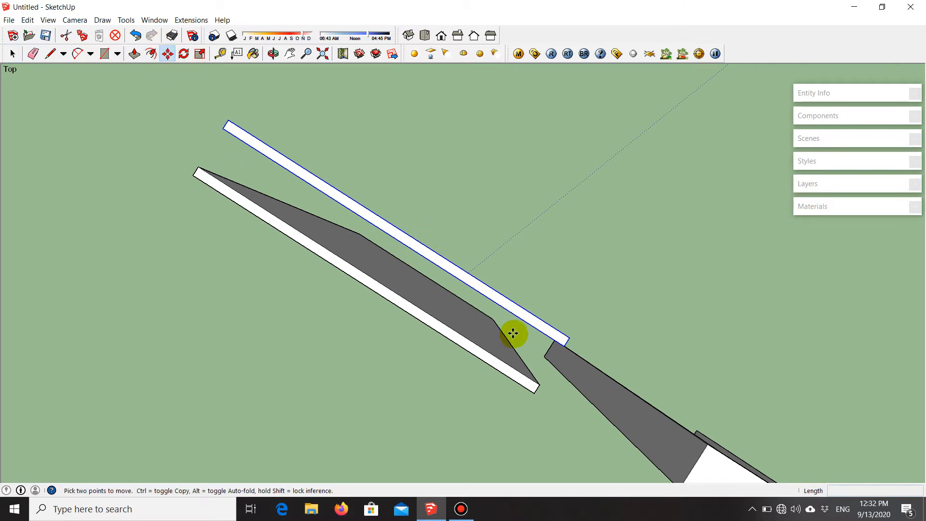
scroll(586, 381, "up", 2)
scroll(535, 275, "up", 3)
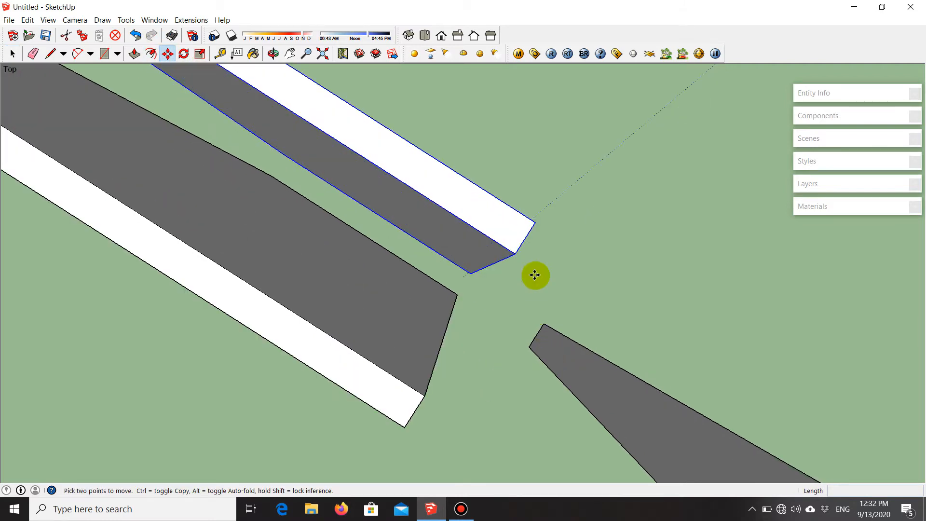
left_click(516, 253)
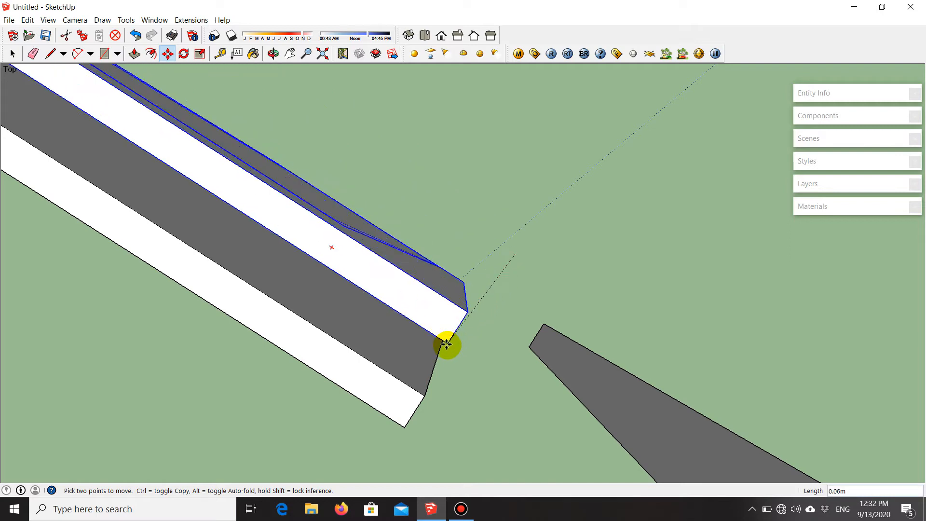
left_click(425, 397)
scroll(552, 318, "down", 7)
- Select both back-to-back door panels and make them one group
middle_click_drag(554, 316, 455, 118)
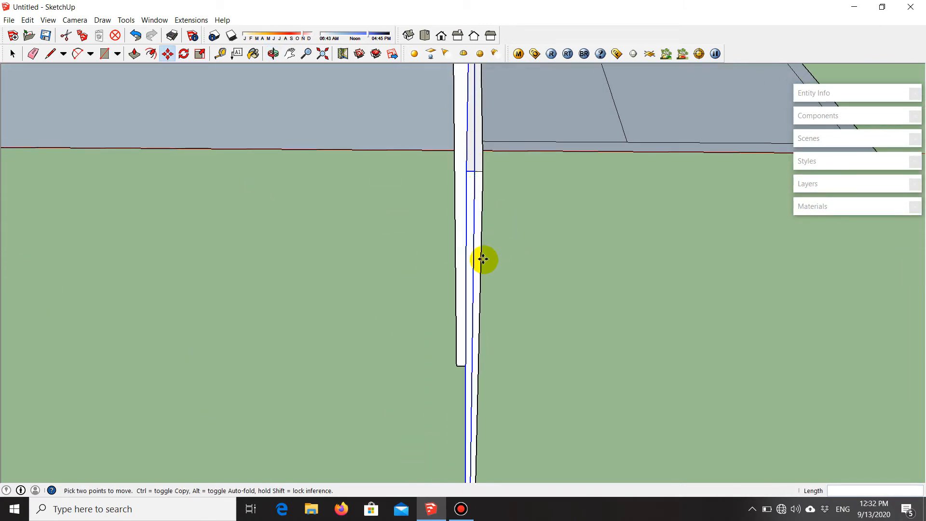
middle_click_drag(498, 269, 625, 248)
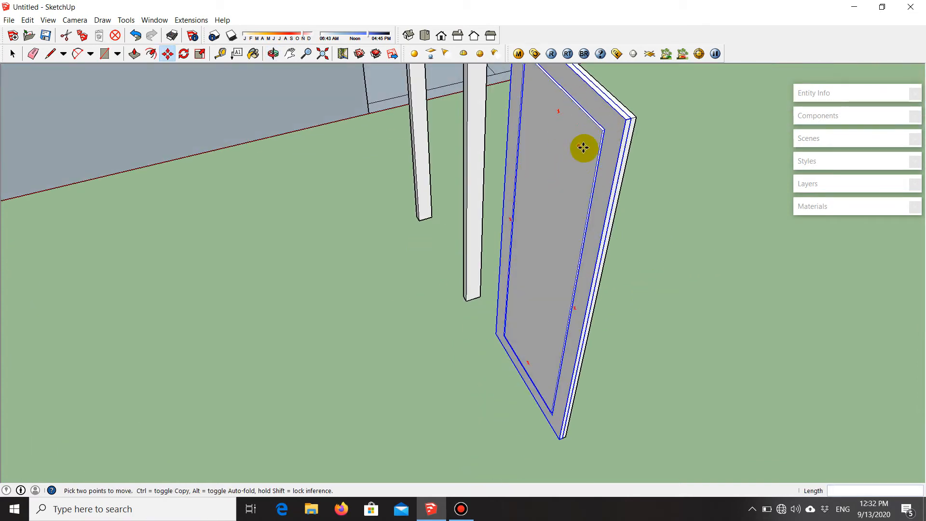
middle_click_drag(584, 147, 556, 184)
middle_click_drag(288, 206, 404, 187)
key("space")
middle_click_drag(429, 320, 352, 321)
middle_click_drag(306, 137, 478, 301)
middle_click_drag(343, 175, 381, 327)
left_click_drag(397, 358, 352, 260)
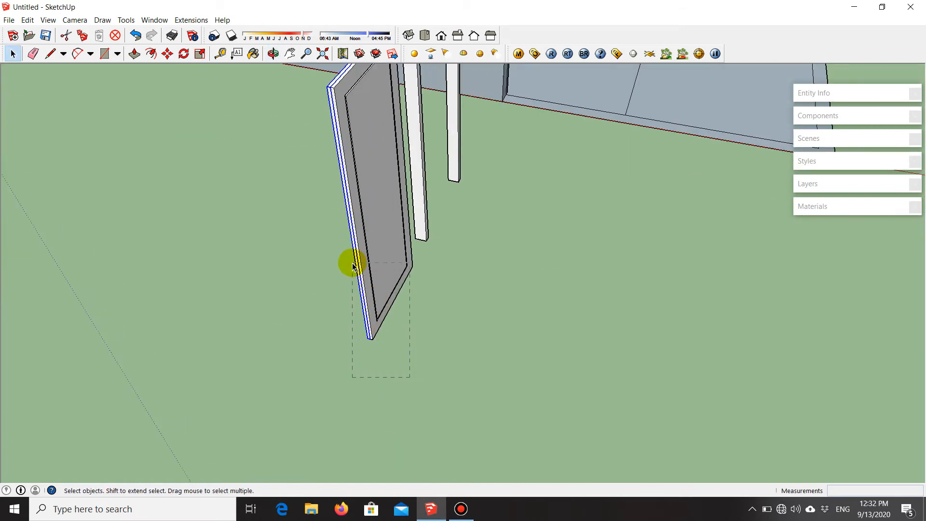
middle_click_drag(290, 198, 380, 246)
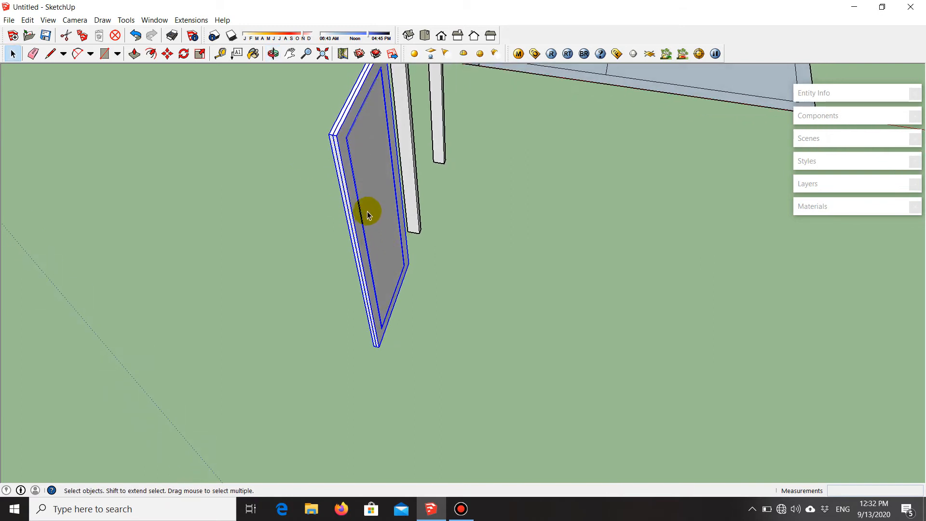
right_click(380, 236)
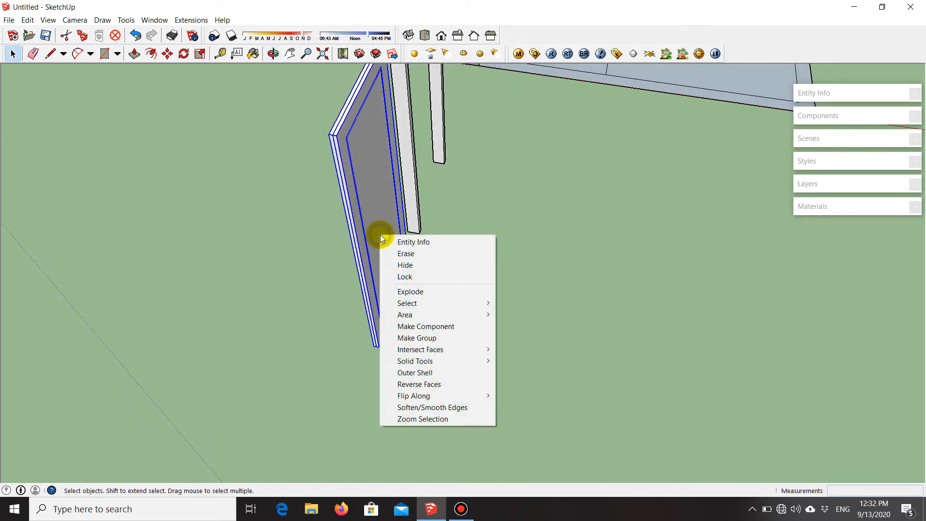
left_click(432, 339)
- Move the door panel group by its lower front corner onto the inner bottom corner of the door frame
middle_click_drag(420, 306, 188, 293)
scroll(430, 149, "up", 3)
scroll(363, 249, "up", 2)
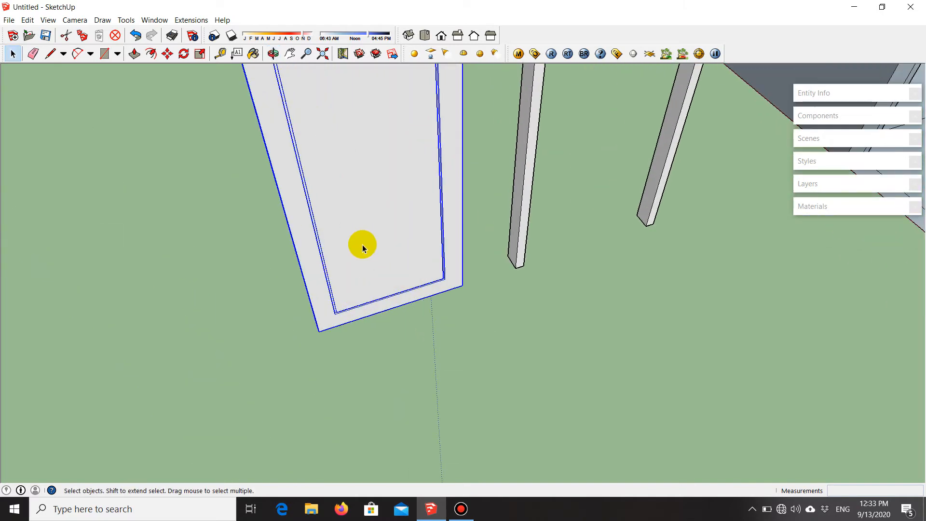
scroll(436, 284, "up", 2)
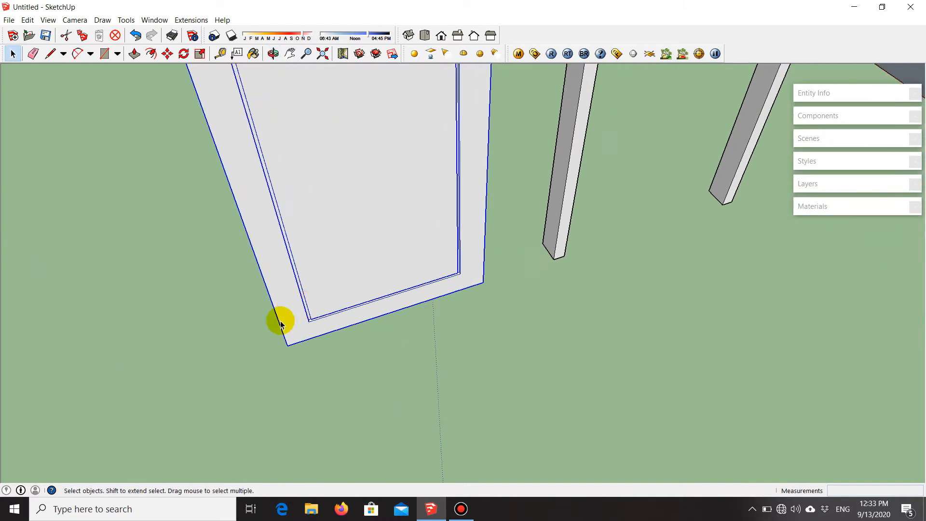
scroll(280, 325, "up", 2)
middle_click_drag(312, 317, 344, 277)
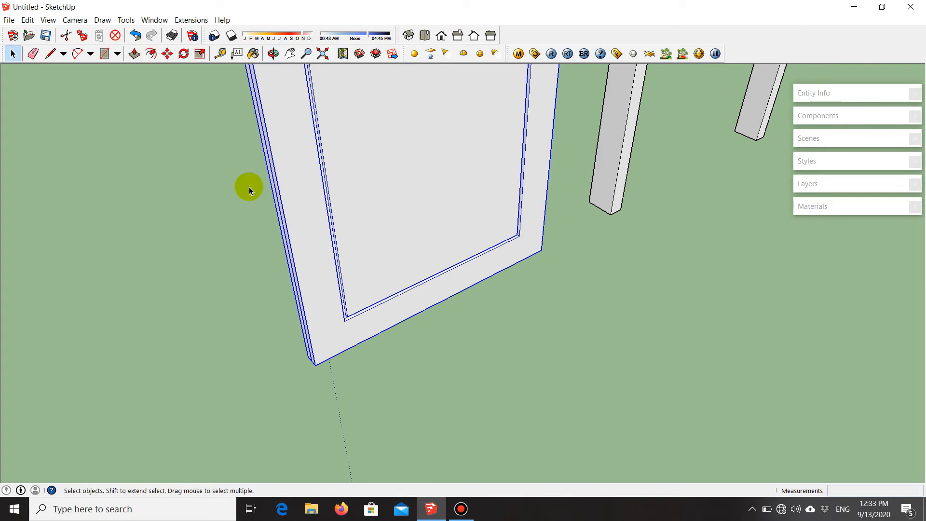
key("m")
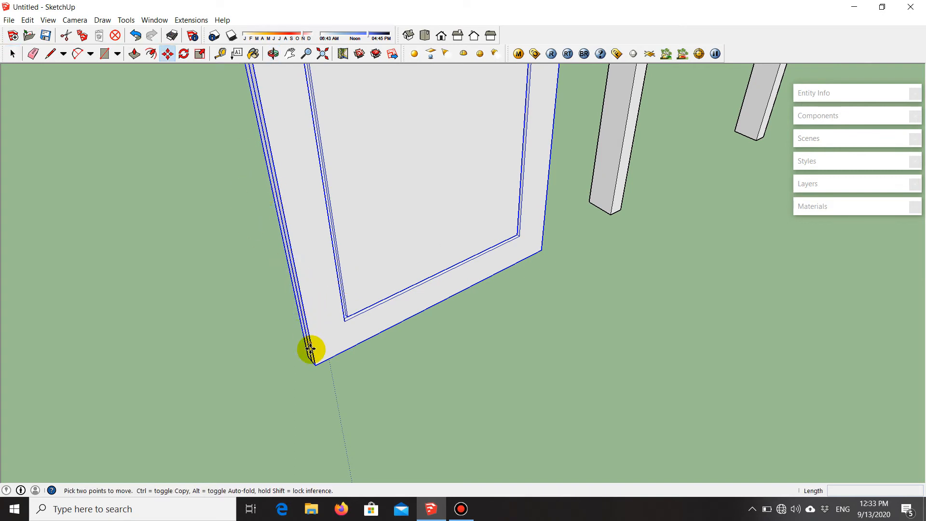
scroll(313, 356, "up", 2)
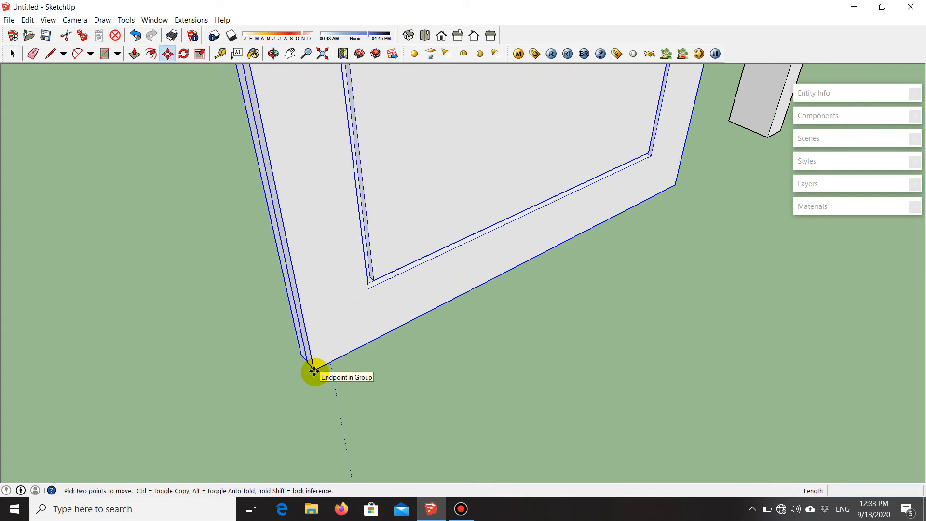
left_click(315, 371)
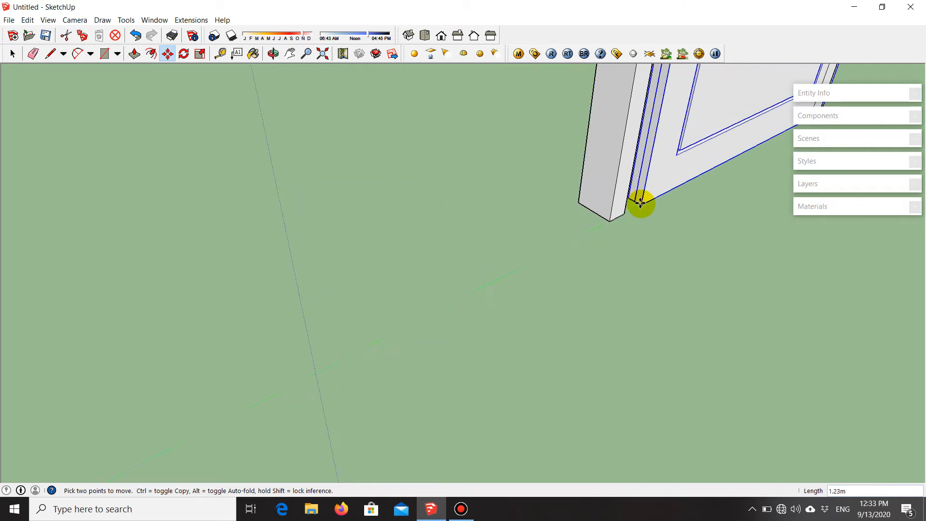
left_click(620, 217)
scroll(401, 354, "down", 5)
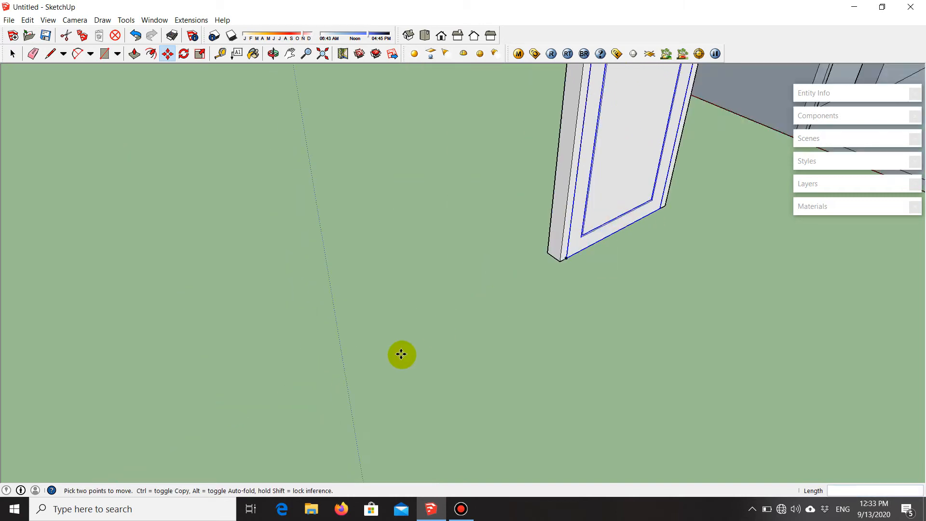
- Move the door panel 0.03 m along the red axis so it is recessed into the frame
scroll(486, 257, "up", 3)
middle_click_drag(486, 257, 217, 346)
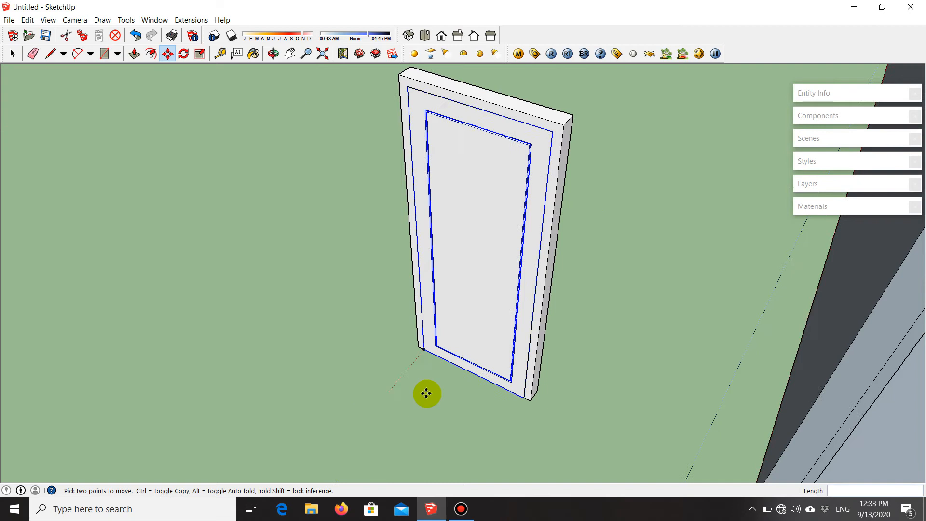
scroll(533, 396, "up", 6)
middle_click_drag(550, 397, 489, 413)
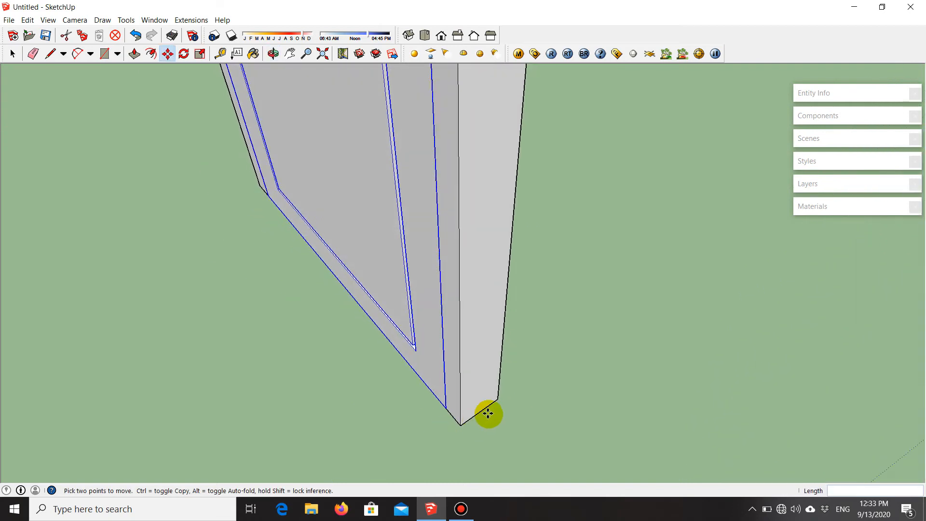
scroll(472, 417, "up", 5)
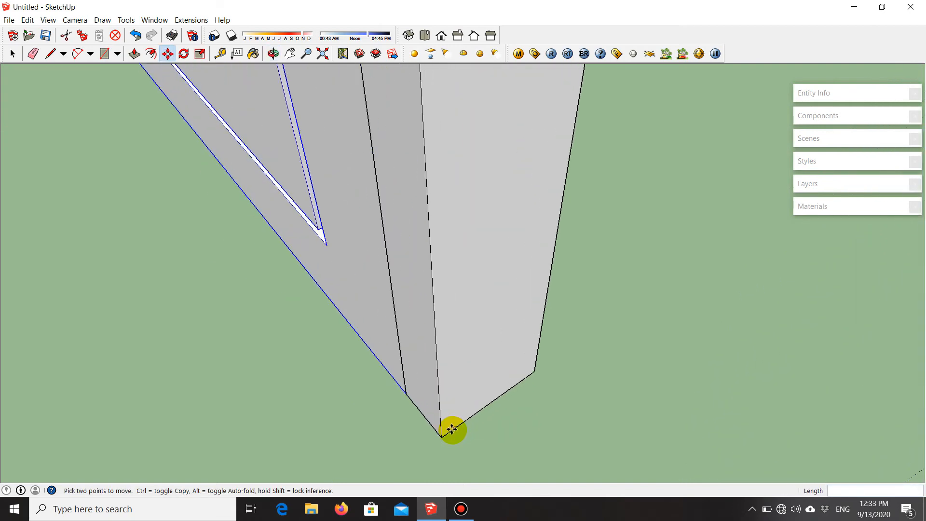
left_click(443, 436)
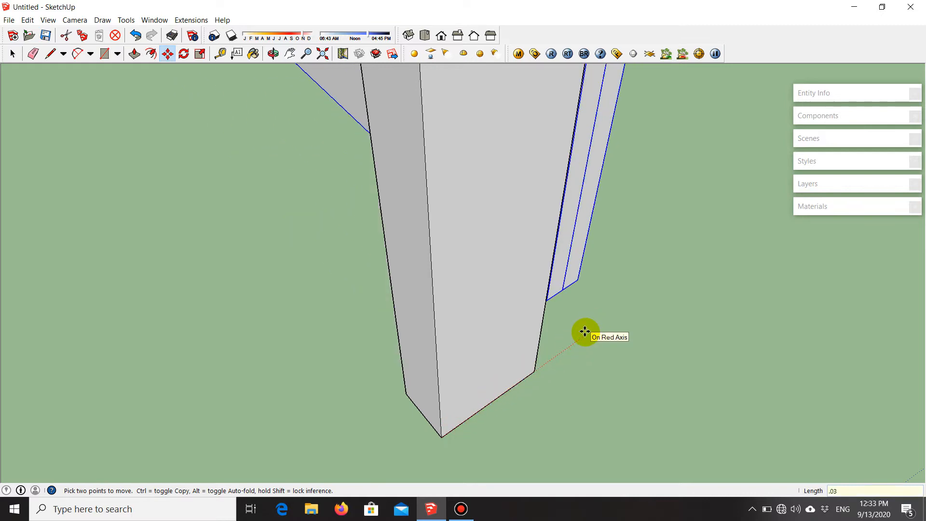
key("Return")
key("Return")
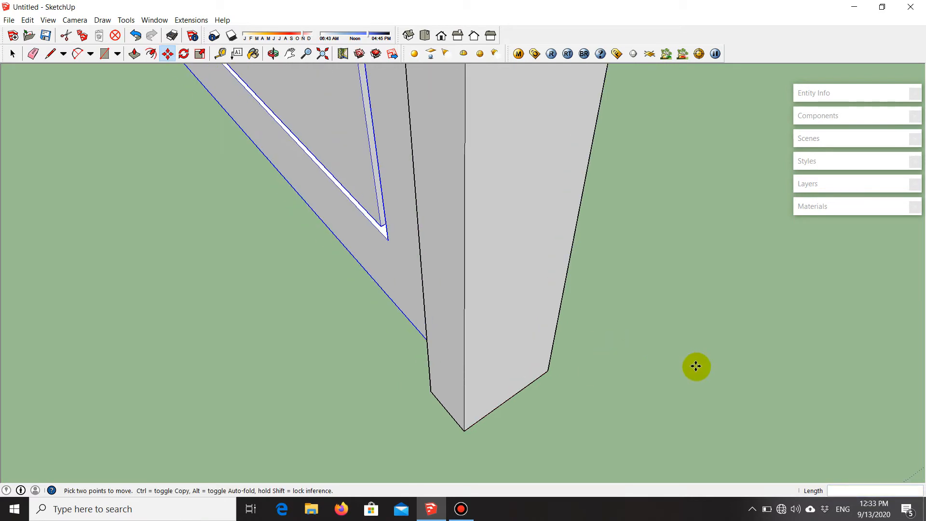
- Select the door panel together with its frame and make them one component with the default settings
middle_click_drag(589, 372, 571, 349)
key("space")
left_click_drag(538, 424, 535, 359)
left_click_drag(555, 403, 347, 108)
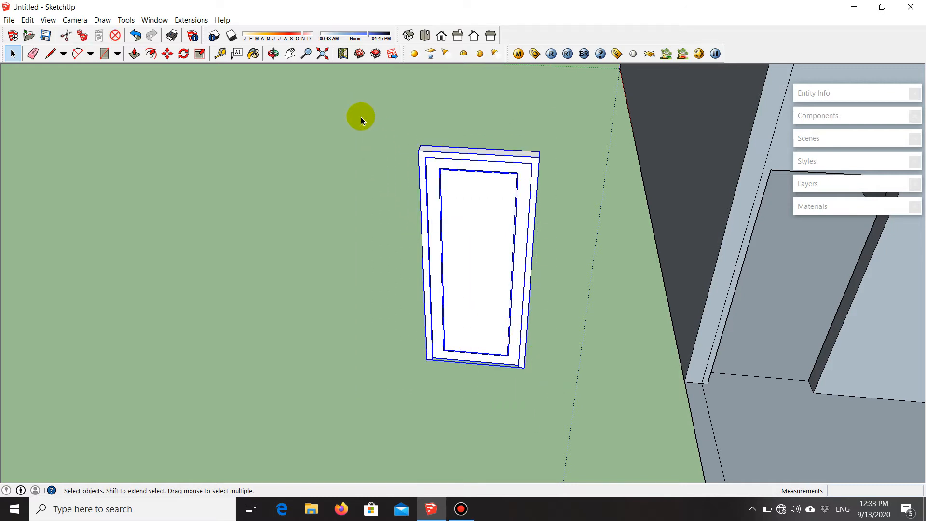
right_click(469, 257)
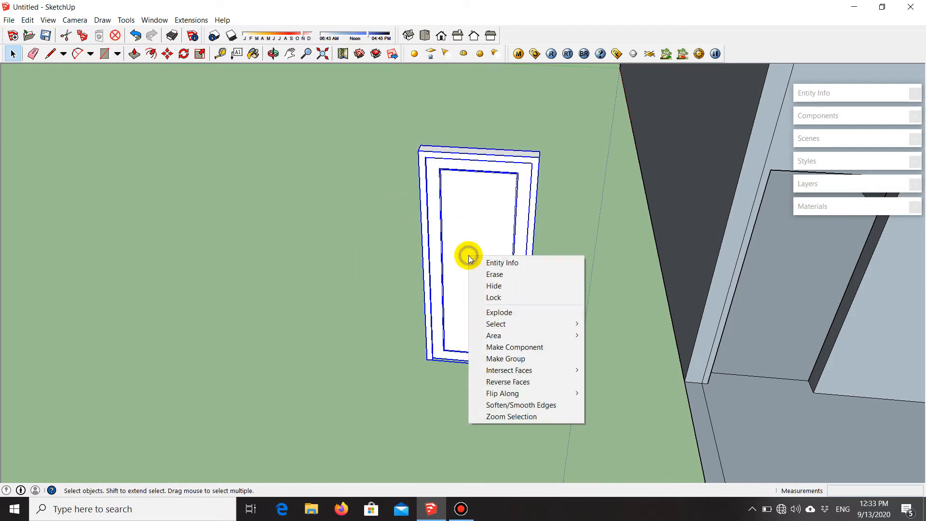
left_click(530, 347)
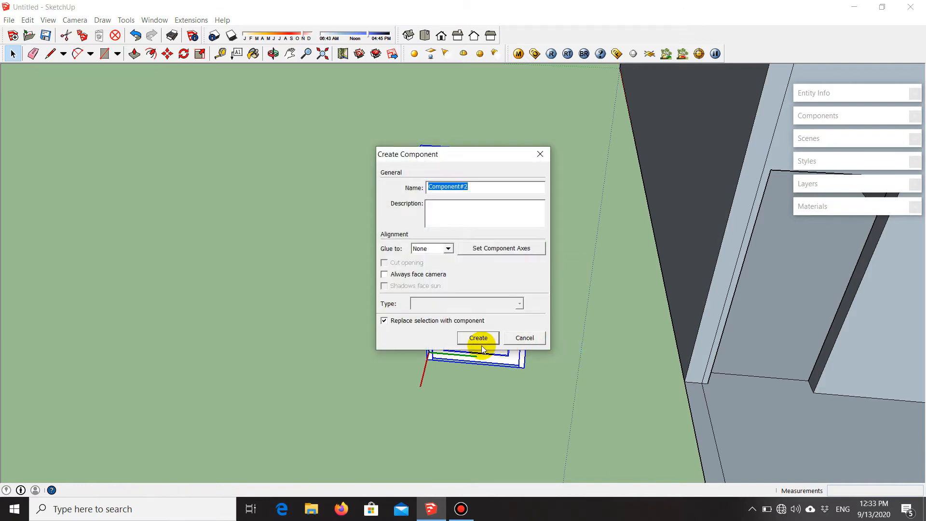
left_click(478, 338)
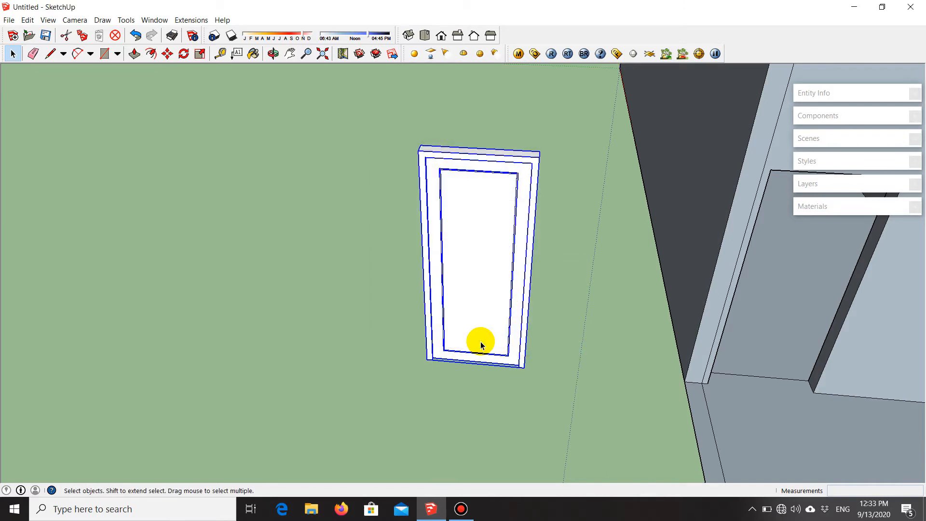
- Move the door component by the frame's lower outer corner onto the bottom corner of the house's doorway opening
middle_click_drag(472, 283, 437, 294)
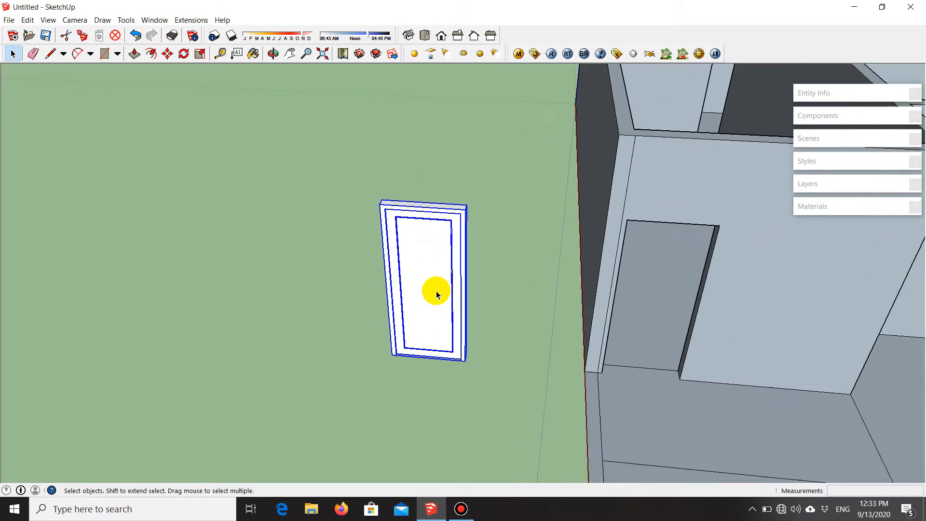
scroll(437, 294, "up", 1)
scroll(455, 335, "up", 6)
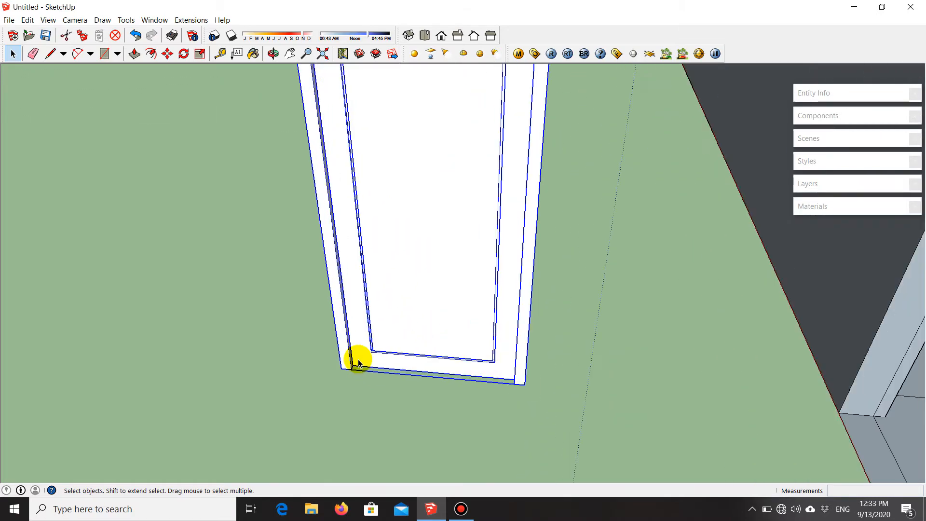
scroll(358, 363, "up", 2)
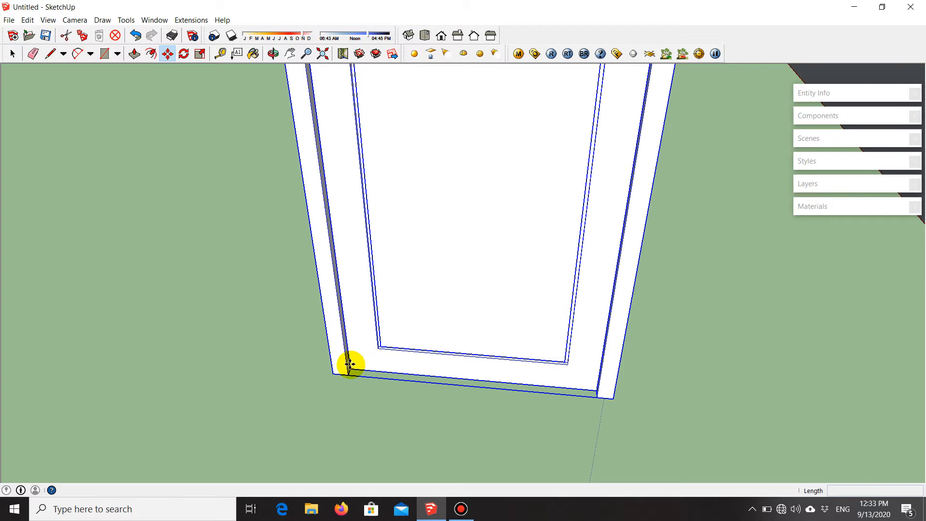
scroll(337, 403, "up", 2)
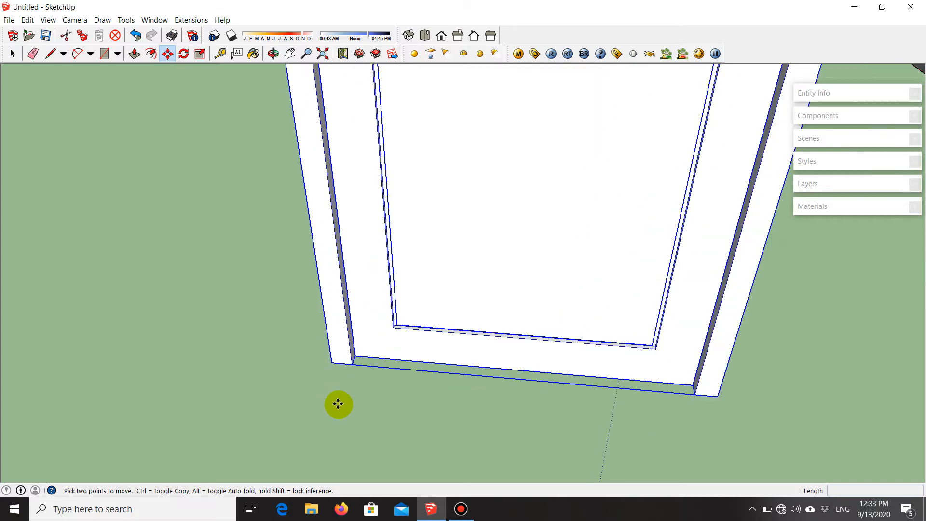
left_click(332, 363)
scroll(299, 337, "down", 6)
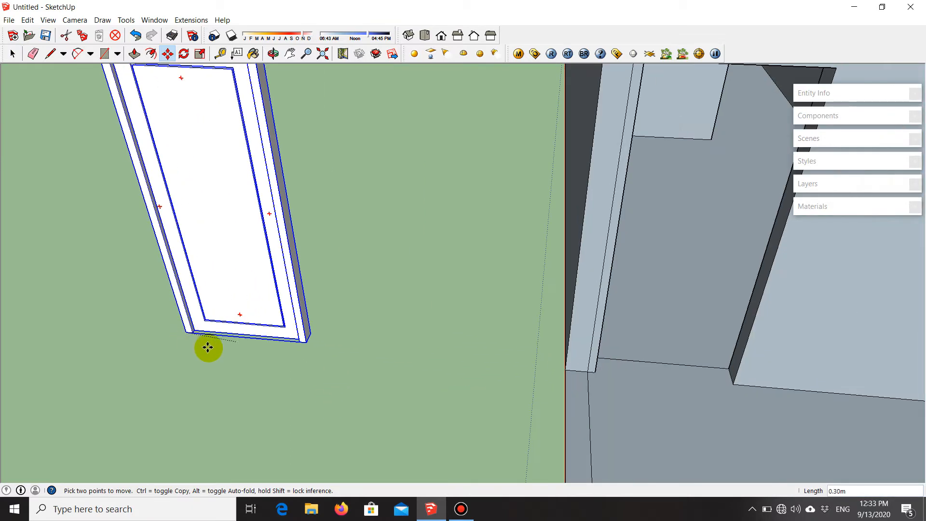
scroll(385, 345, "down", 3)
scroll(546, 335, "up", 3)
scroll(497, 369, "up", 2)
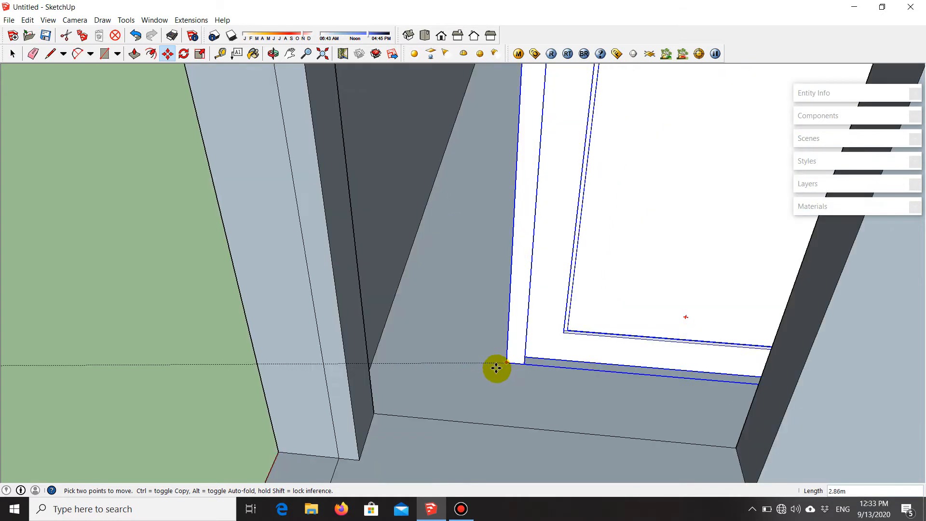
scroll(496, 368, "up", 1)
scroll(459, 360, "down", 1)
left_click(347, 454)
scroll(497, 389, "down", 5)
middle_click_drag(473, 428, 587, 352)
scroll(475, 346, "down", 2)
scroll(486, 357, "up", 2)
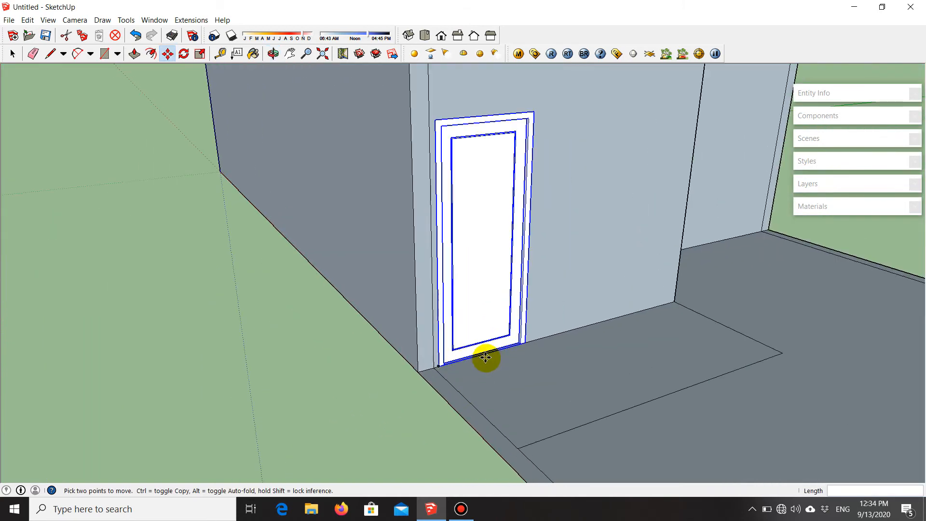
- Move the door 0.03 m along the red axis into the thickness of the wall
scroll(485, 357, "up", 6)
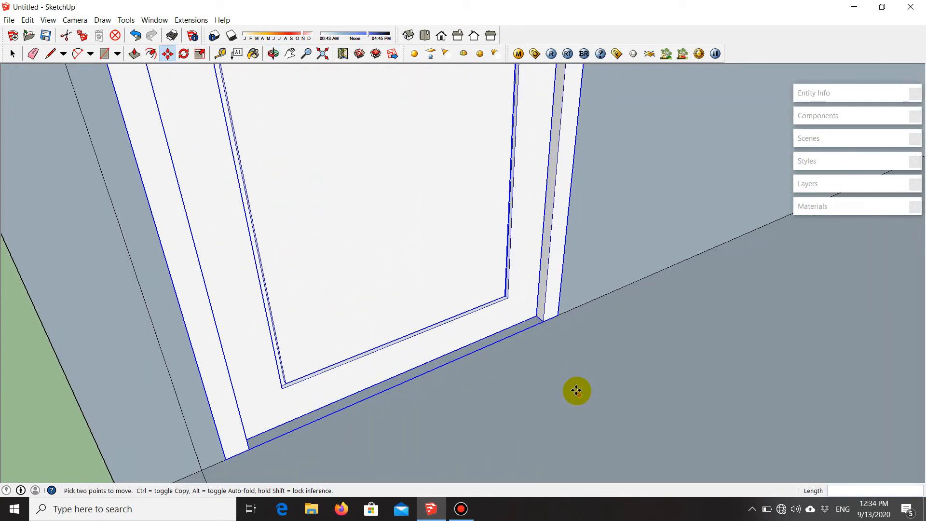
left_click(595, 396)
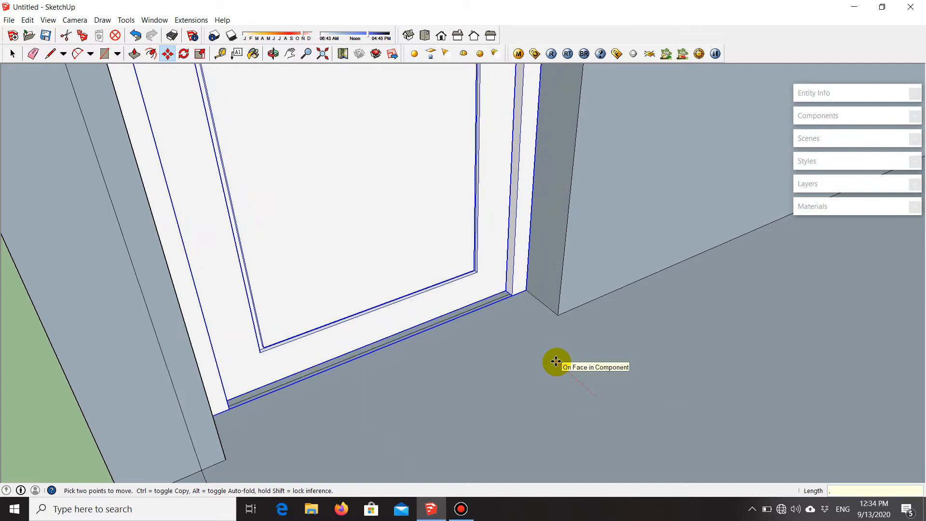
key("Return")
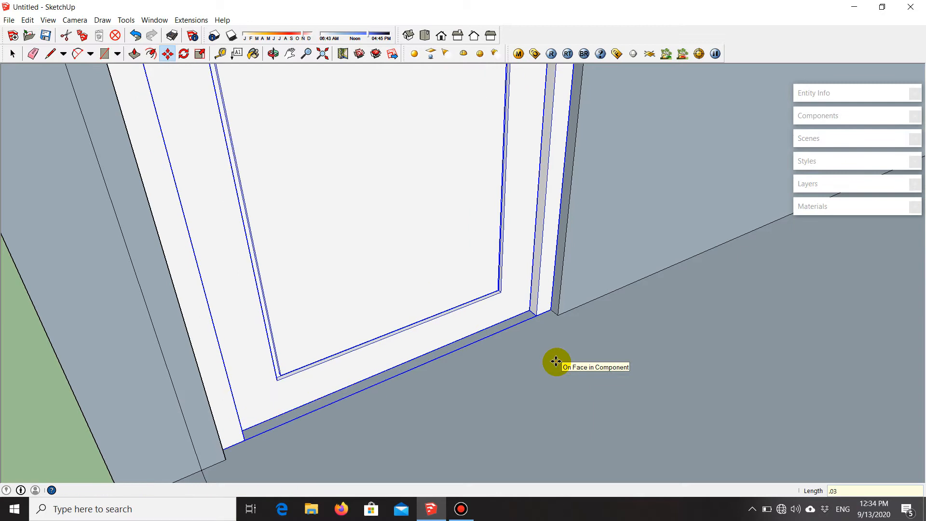
middle_click_drag(500, 369, 381, 266)
scroll(422, 349, "down", 4)
scroll(447, 239, "up", 5)
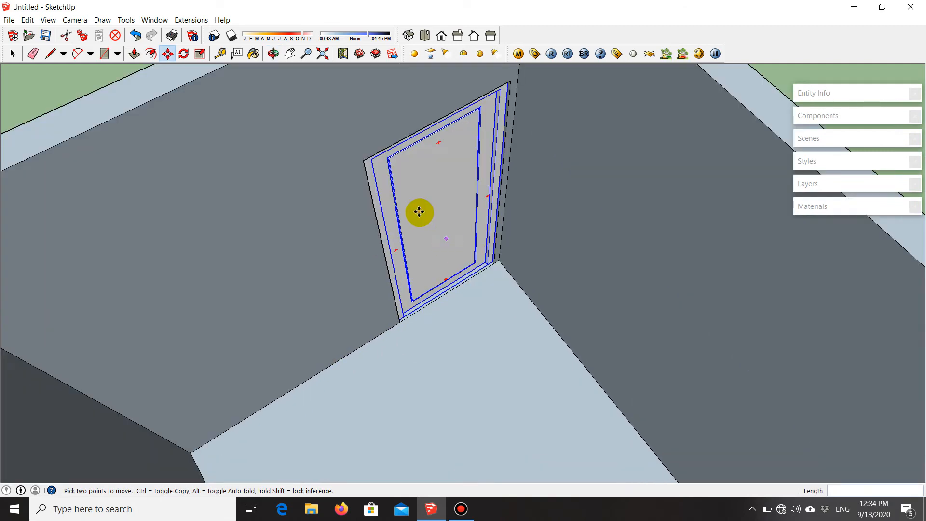
- Copy the door by its lower corner to the bottom corner of the wall at the far end of the corridor
scroll(447, 239, "down", 8)
scroll(502, 353, "up", 4)
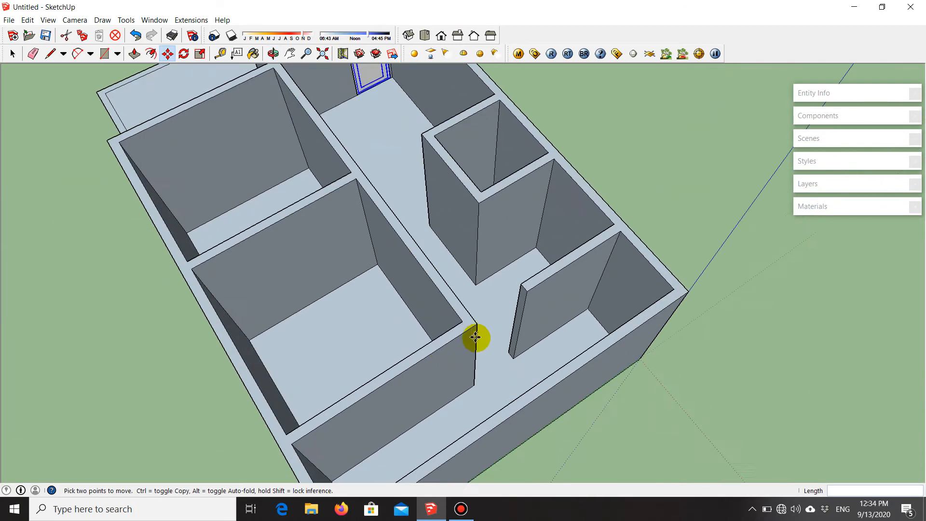
scroll(482, 343, "up", 2)
scroll(482, 314, "down", 5)
scroll(415, 202, "up", 4)
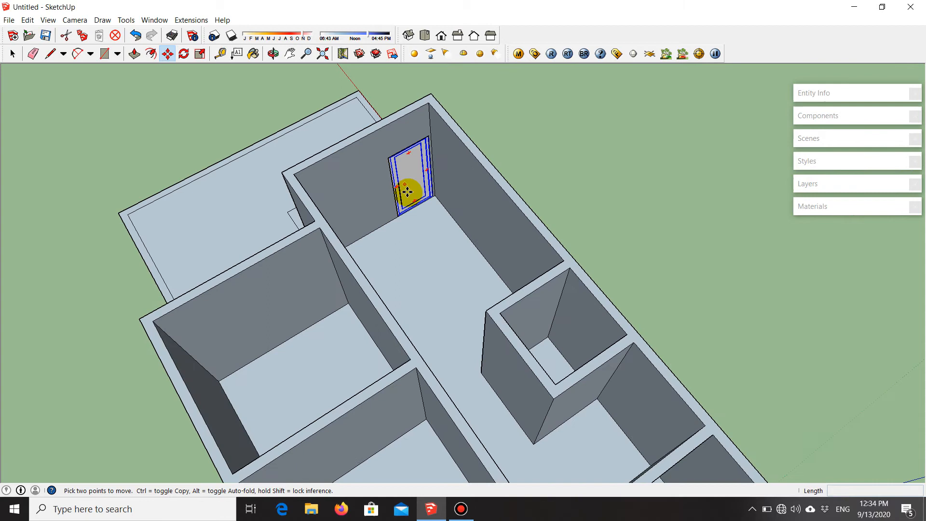
scroll(407, 192, "up", 6)
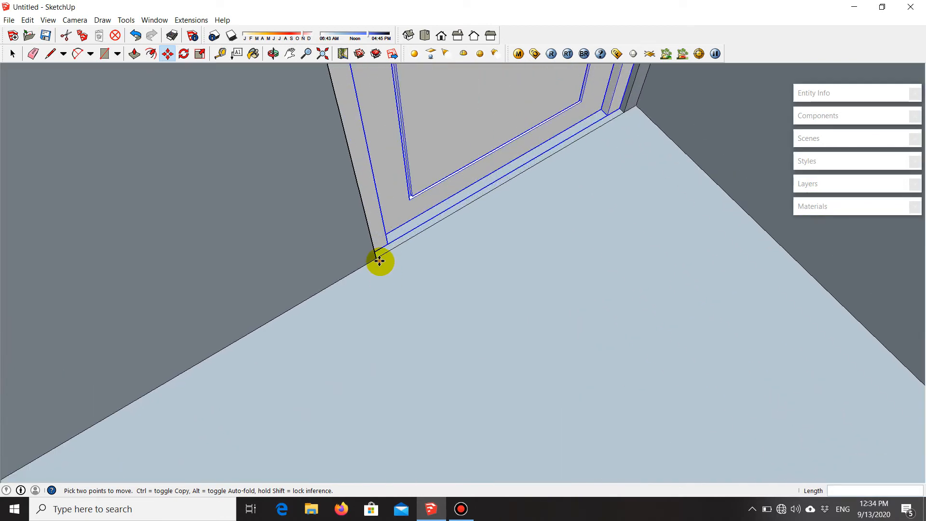
left_click(377, 258)
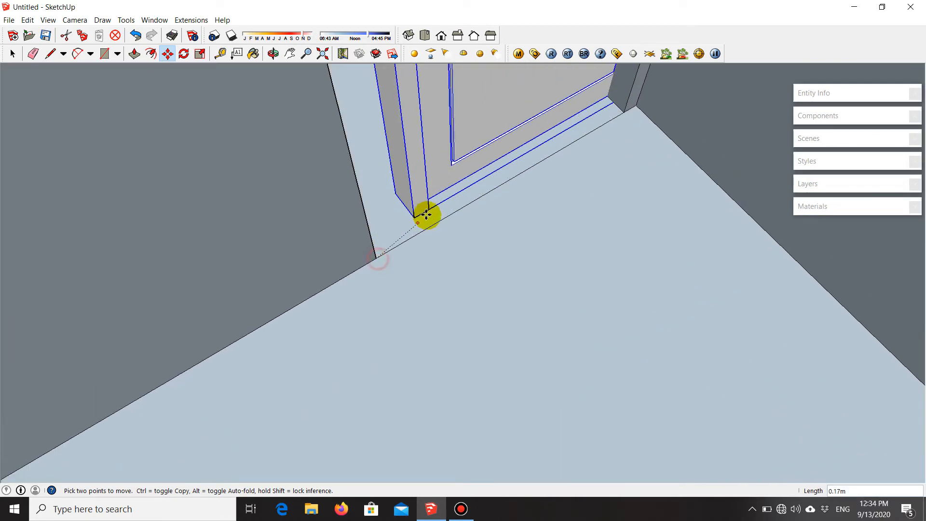
key("ctrl")
scroll(411, 219, "down", 8)
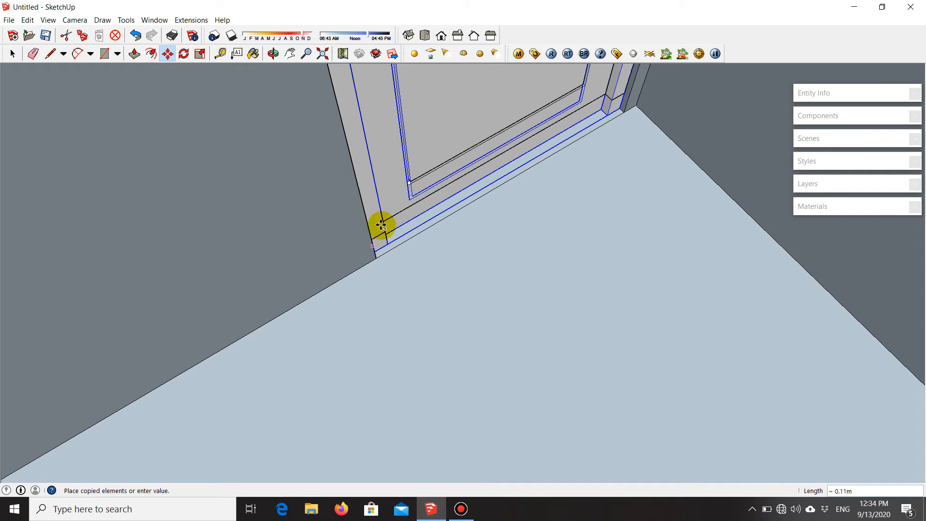
scroll(448, 355, "down", 10)
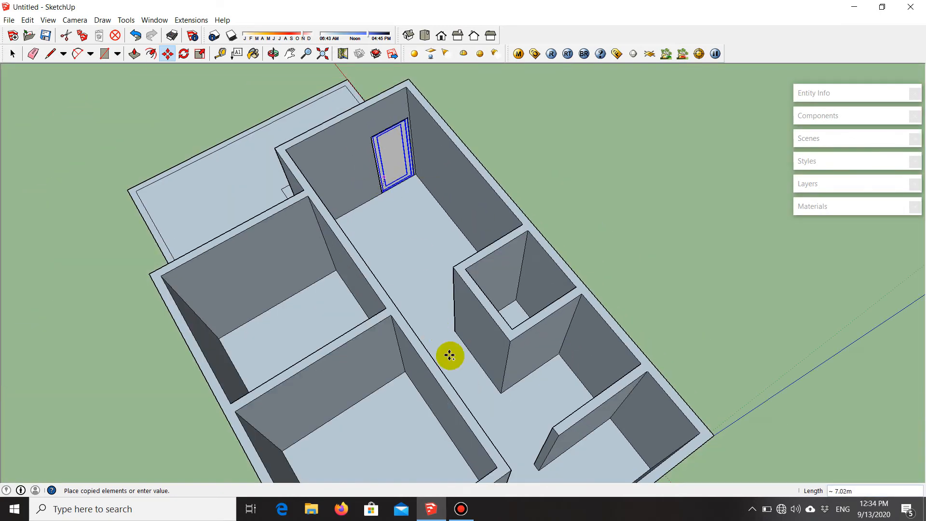
scroll(451, 314, "up", 8)
scroll(449, 343, "up", 8)
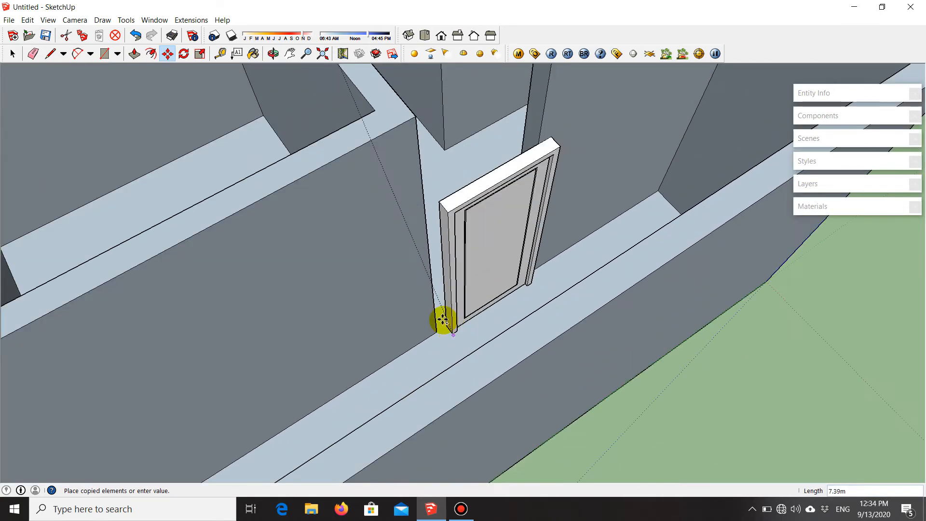
left_click(429, 348)
scroll(444, 356, "down", 5)
middle_click_drag(287, 324, 633, 332)
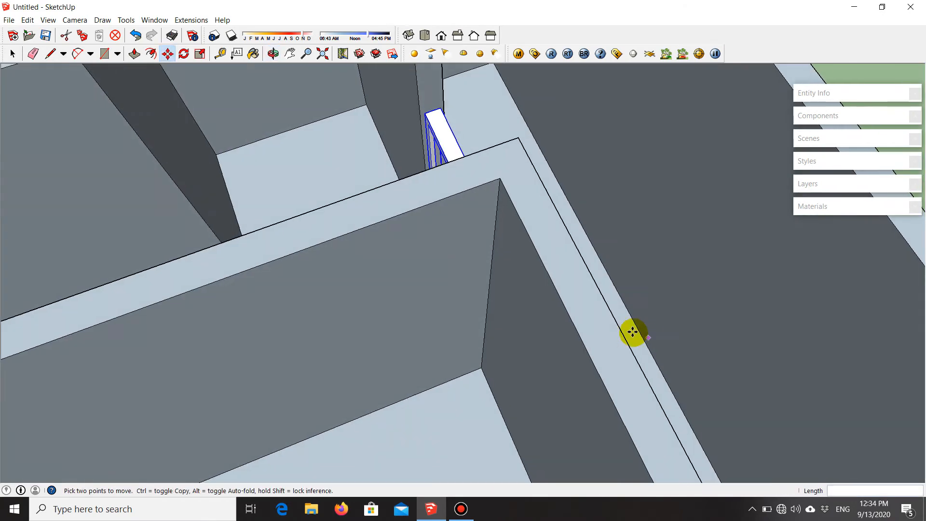
- Open the house component for editing at the doorway where the copied door stands
scroll(633, 332, "down", 5)
key("space")
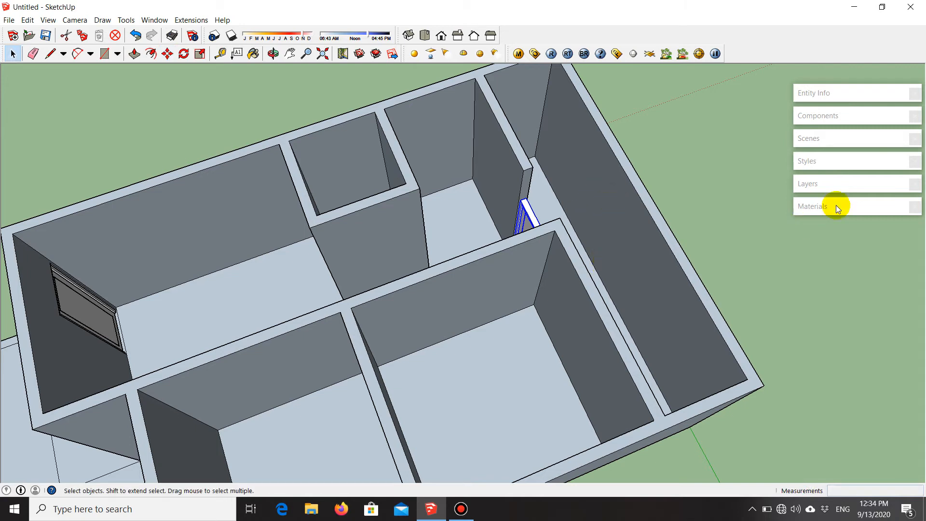
middle_click_drag(708, 149, 267, 400)
scroll(601, 229, "up", 4)
middle_click_drag(602, 229, 227, 270)
scroll(526, 255, "up", 6)
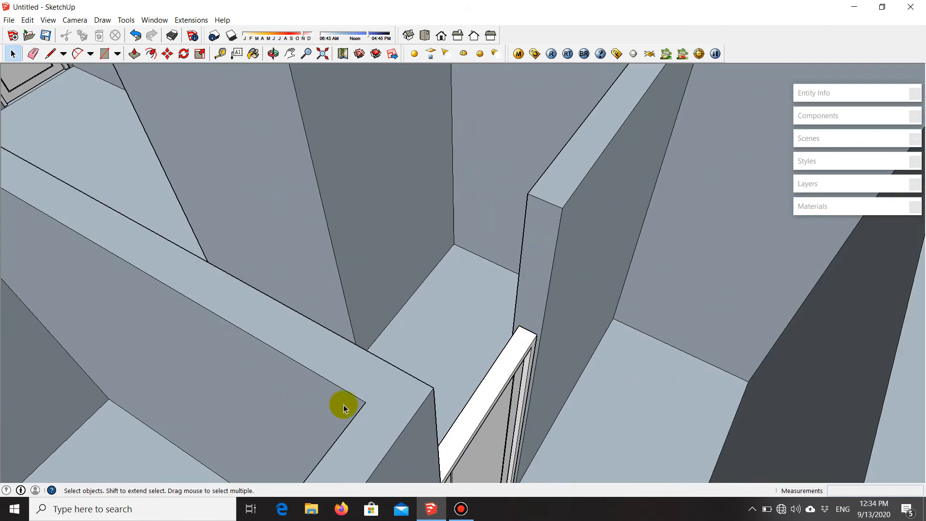
right_click(532, 257)
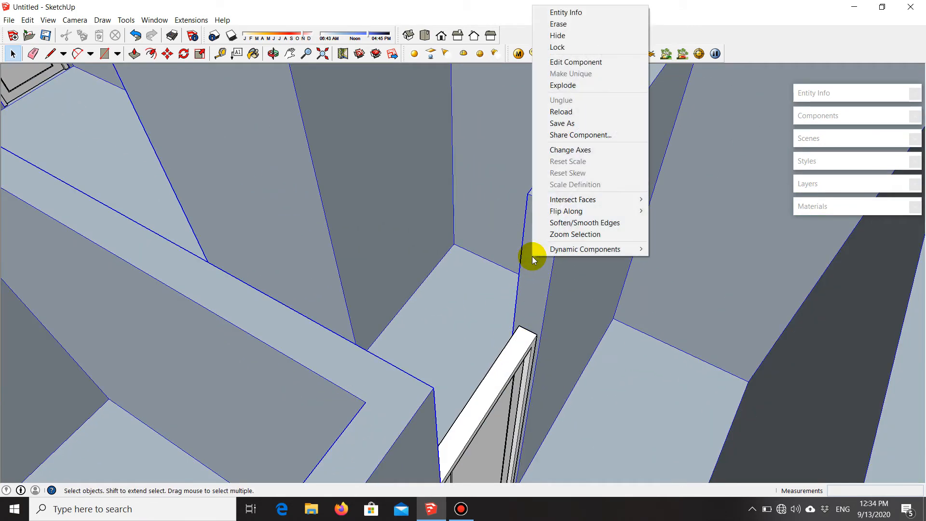
left_click(581, 61)
- Draw a line across the wall's end face at the height of the copied door's top
scroll(512, 329, "up", 5)
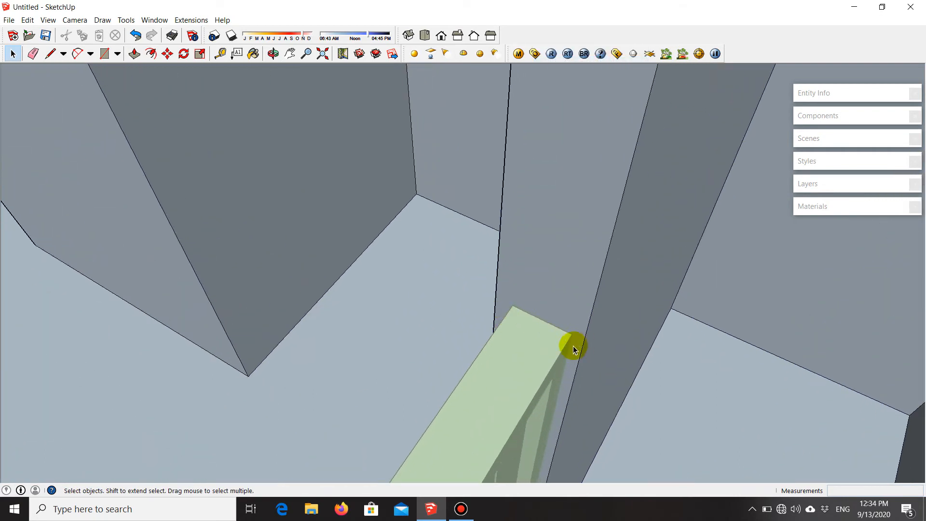
key("l")
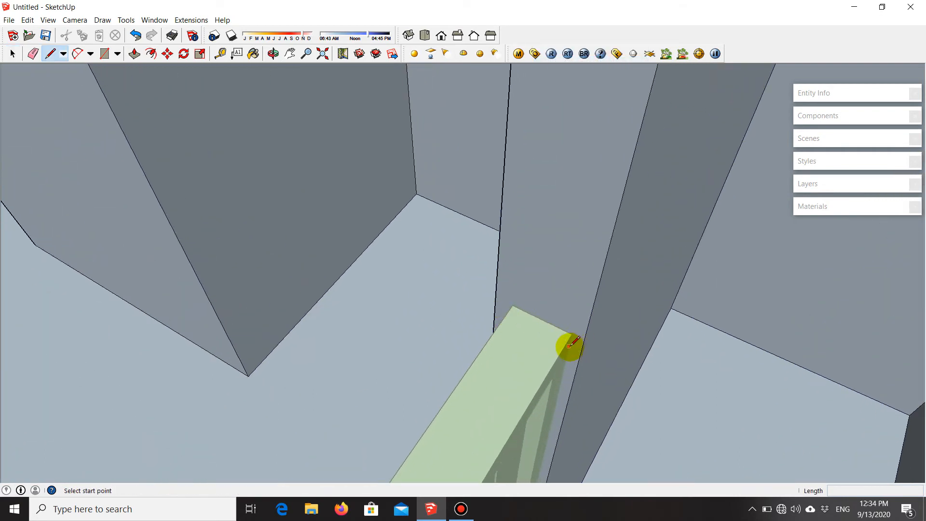
left_click(496, 296)
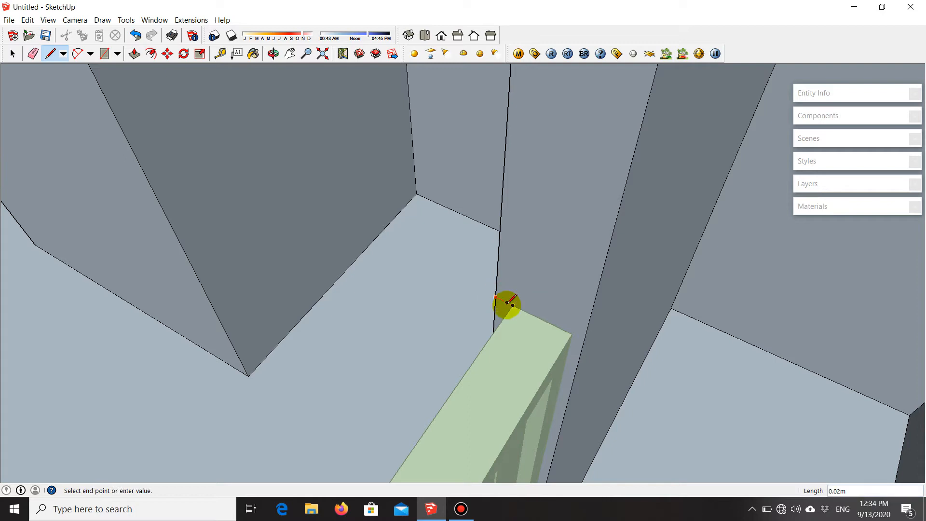
left_click(585, 338)
mouse_move(589, 346)
middle_mouse_down()
mouse_move(598, 265)
mouse_move(588, 335)
middle_mouse_up()
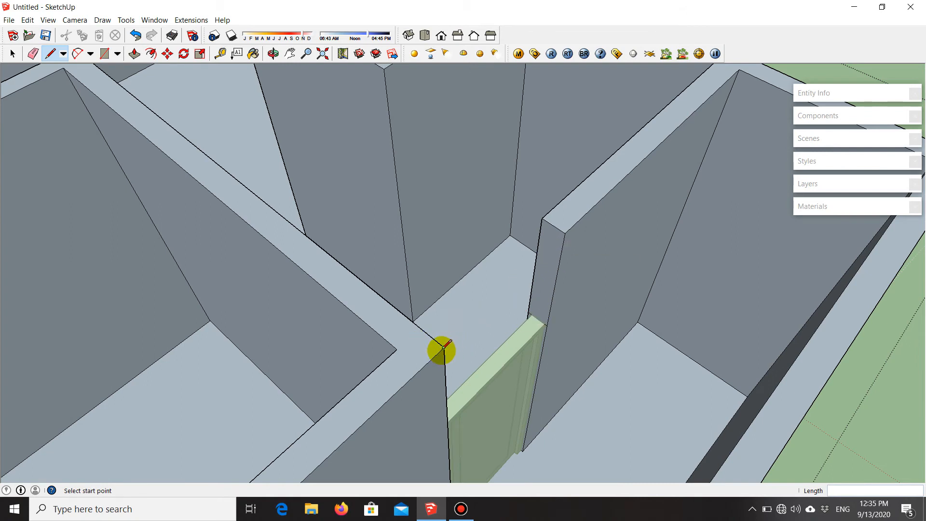
- Push/Pull the wall's end face above the door across the opening to the opposite wall, and close the house component
key("p")
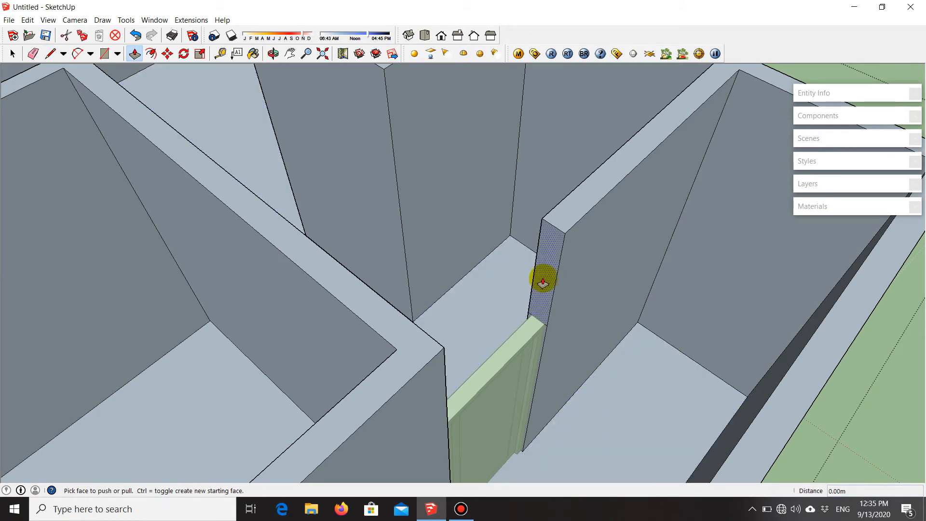
left_click_drag(544, 282, 441, 348)
scroll(566, 286, "down", 10)
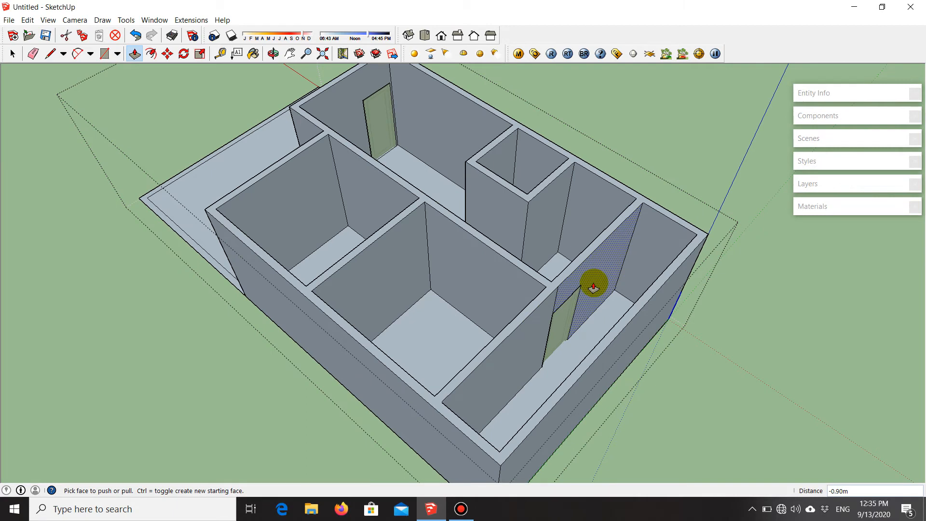
left_click(593, 288)
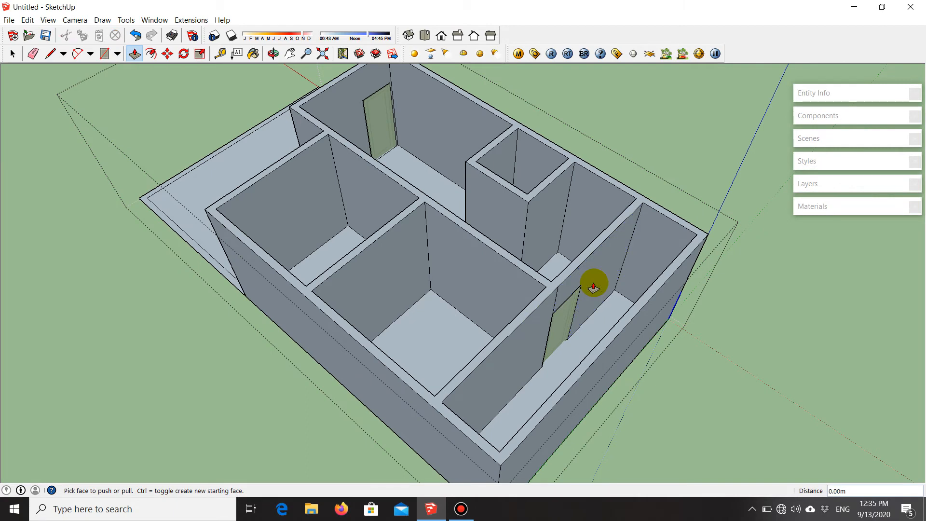
key("space")
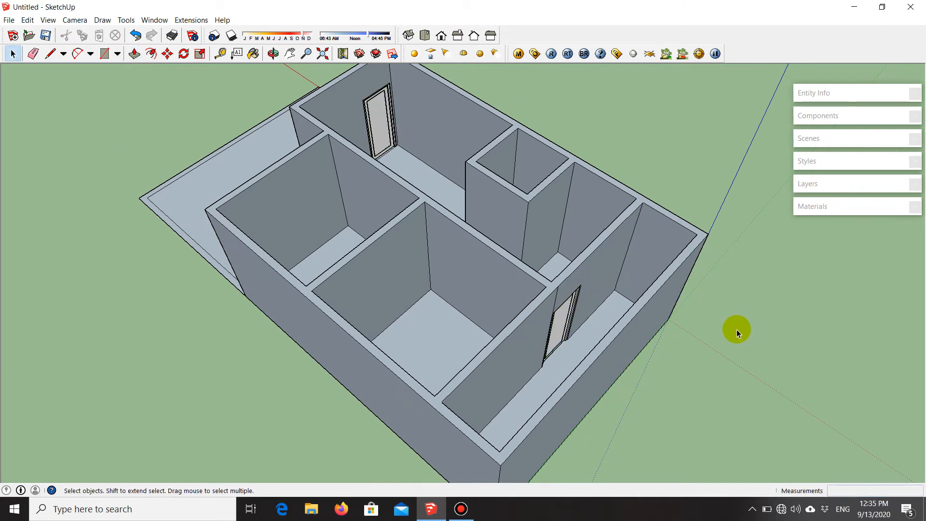
- Examine the corridor and the adjoining rooms for walls that still need a door opening
middle_click_drag(510, 330, 275, 370)
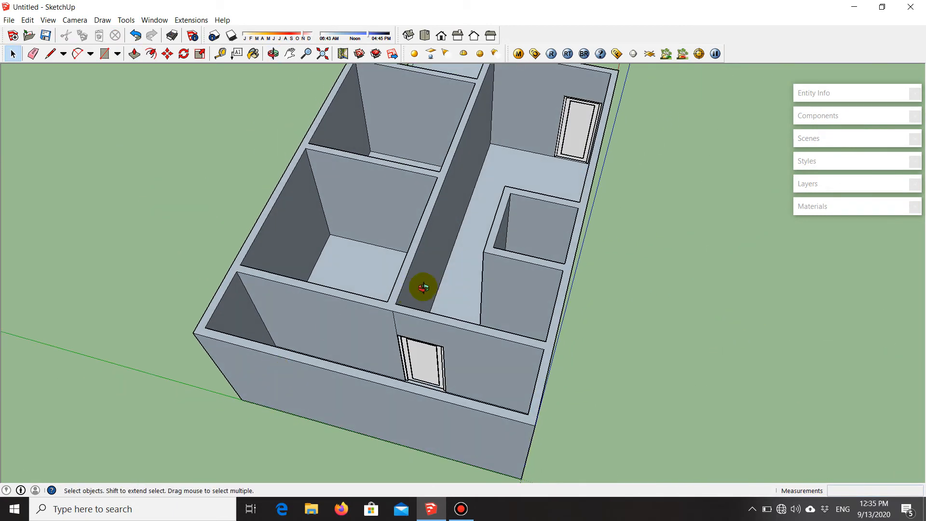
middle_click_drag(424, 285, 391, 236)
scroll(420, 226, "up", 4)
middle_click_drag(480, 217, 323, 256)
scroll(542, 228, "up", 3)
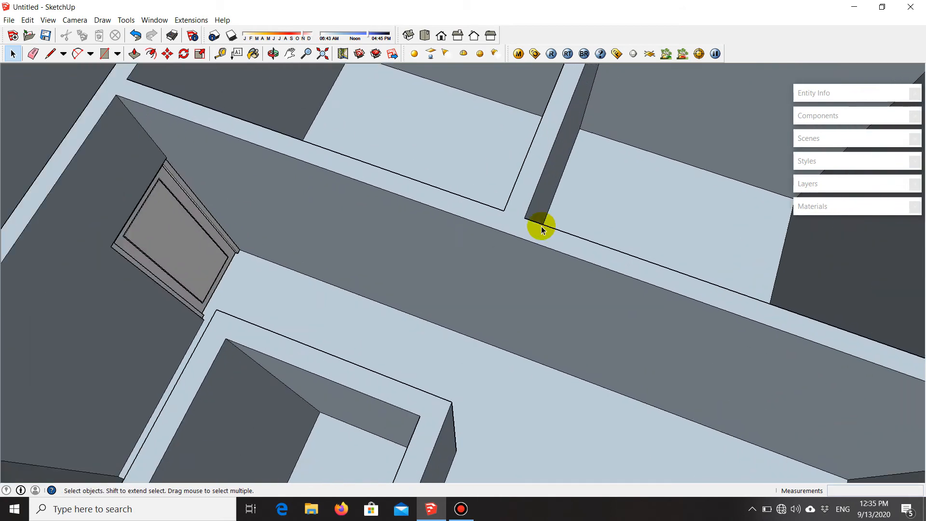
scroll(530, 319, "down", 5)
middle_click_drag(427, 327, 671, 301)
middle_click_drag(486, 308, 767, 244)
scroll(422, 226, "up", 3)
scroll(468, 313, "down", 5)
- Draw a door outline 2.1 m high on the larger room's corridor wall, starting from the floor corner beside the partition
scroll(464, 276, "up", 5)
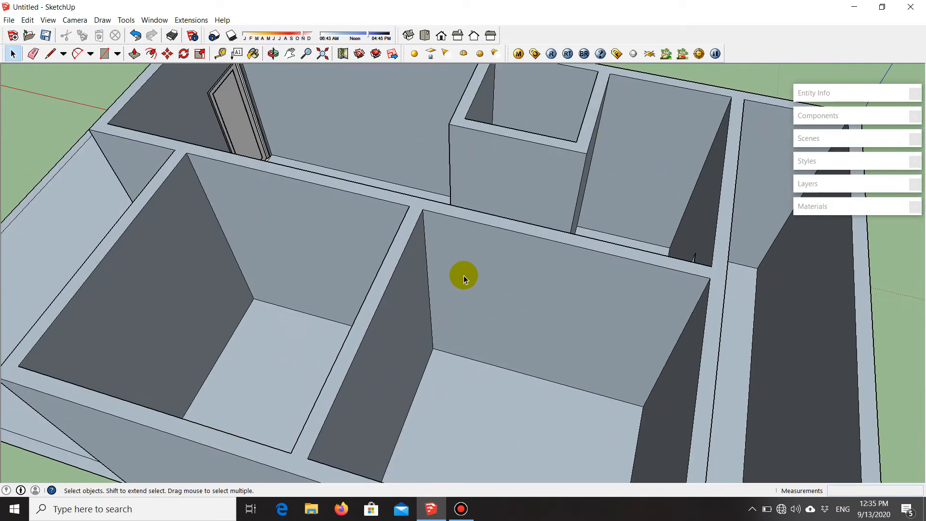
middle_click_drag(464, 327, 476, 329)
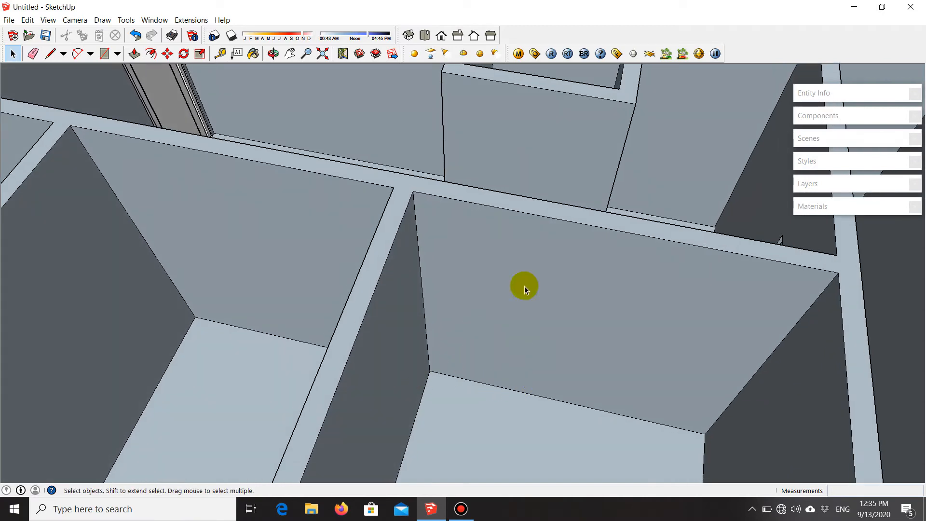
scroll(436, 369, "up", 3)
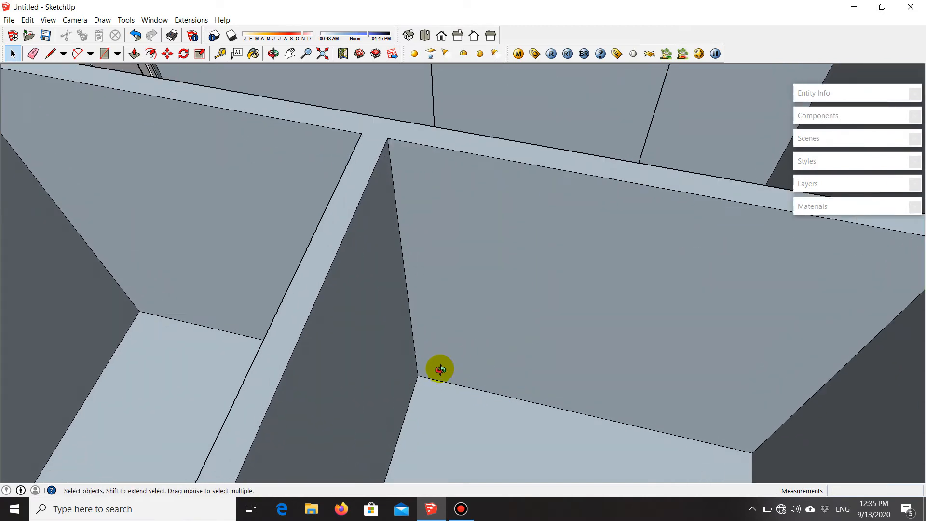
scroll(324, 365, "down", 6)
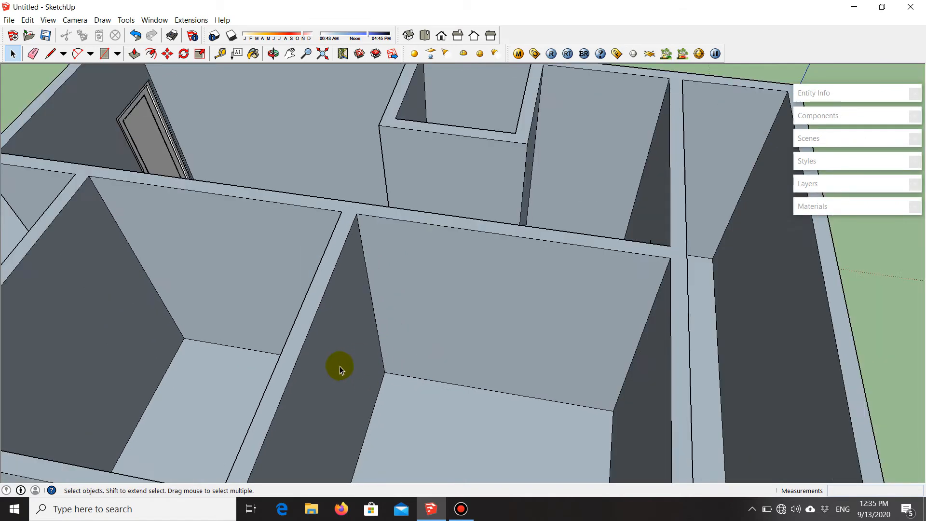
middle_click_drag(341, 366, 458, 377)
scroll(459, 376, "up", 4)
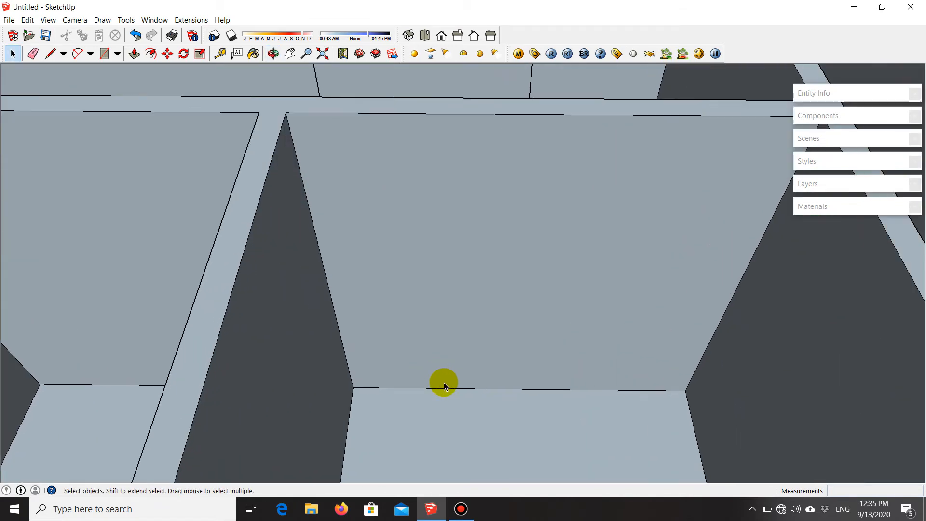
key("l")
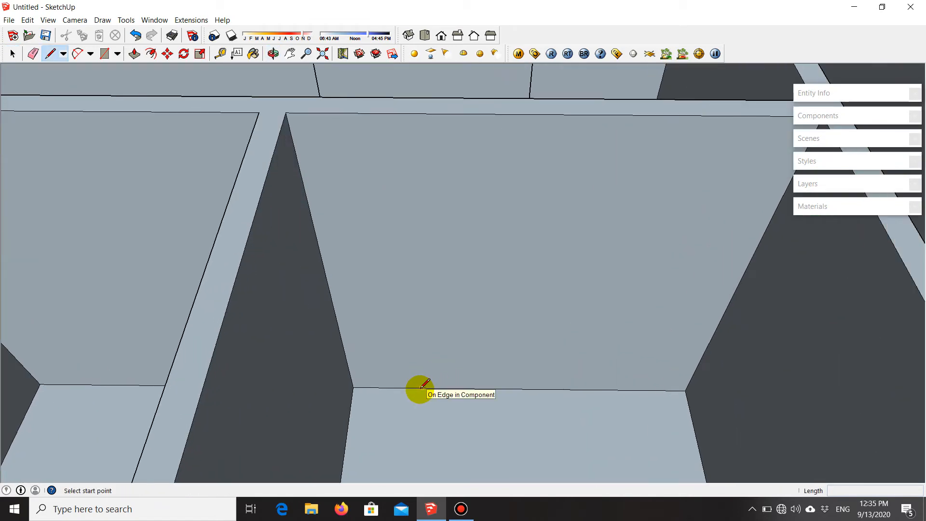
left_click(354, 387)
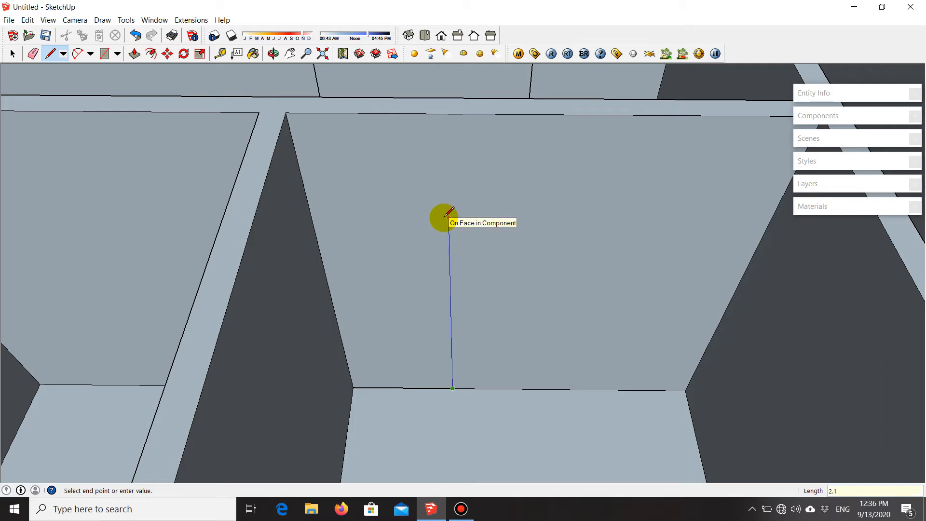
key("Return")
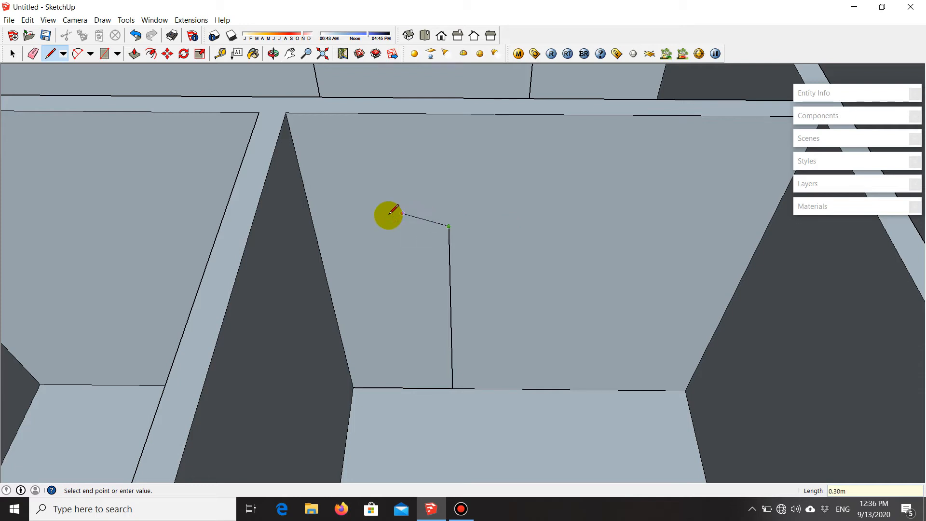
left_click(313, 225)
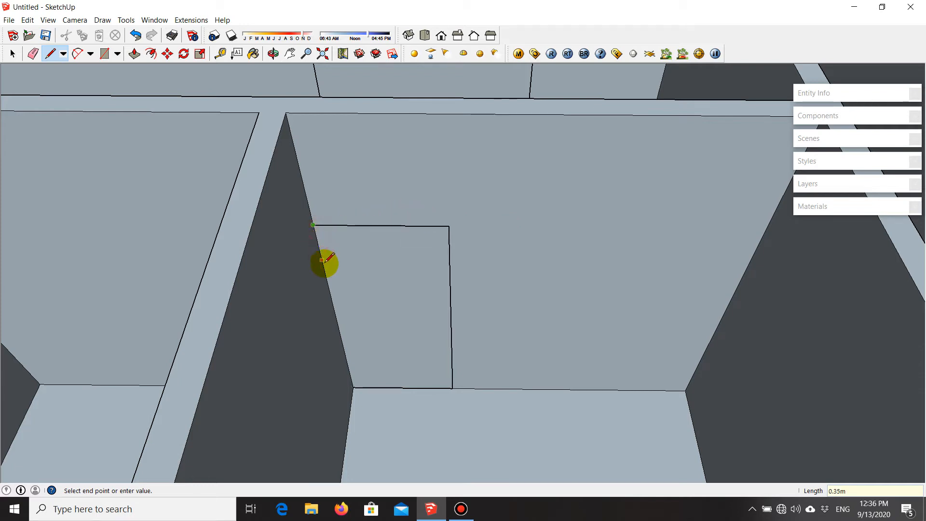
left_click(352, 387)
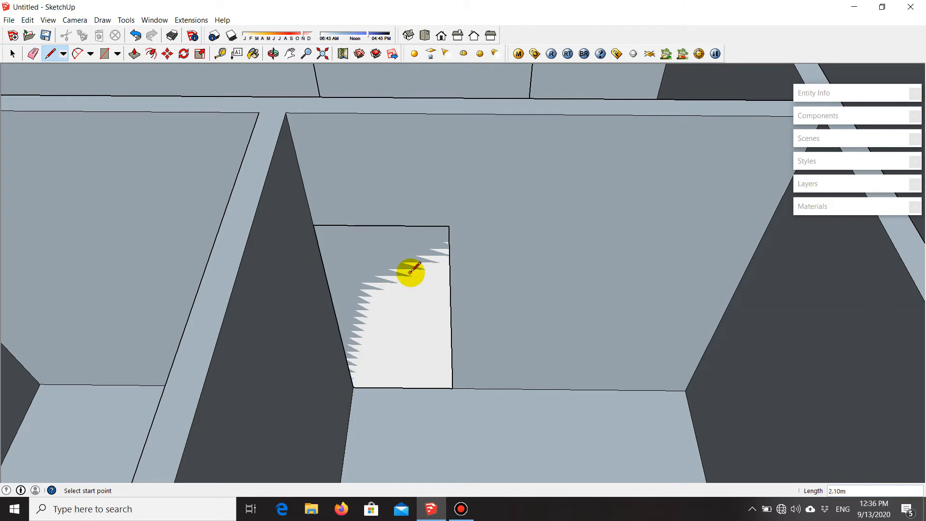
- Move the door outline's face 0.05 m along the red axis, away from the partition wall
key("space")
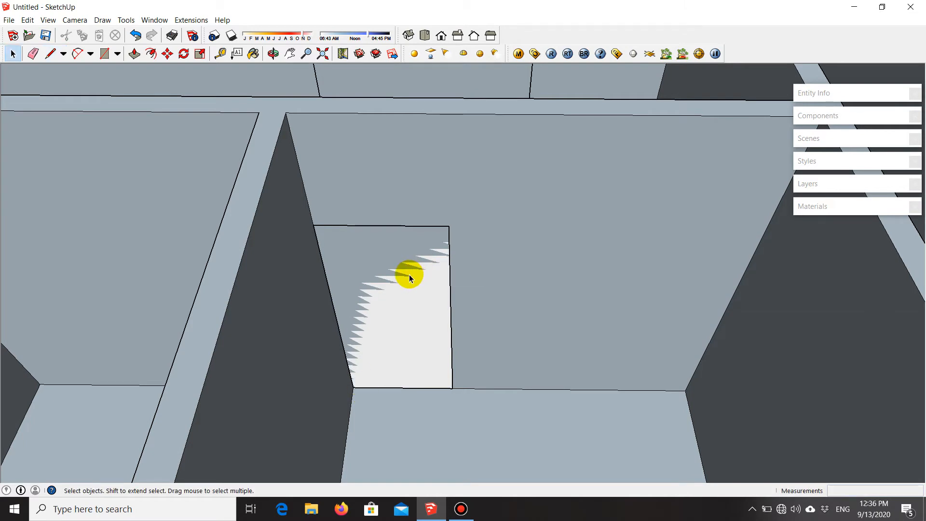
scroll(343, 279, "down", 2)
scroll(324, 243, "up", 3)
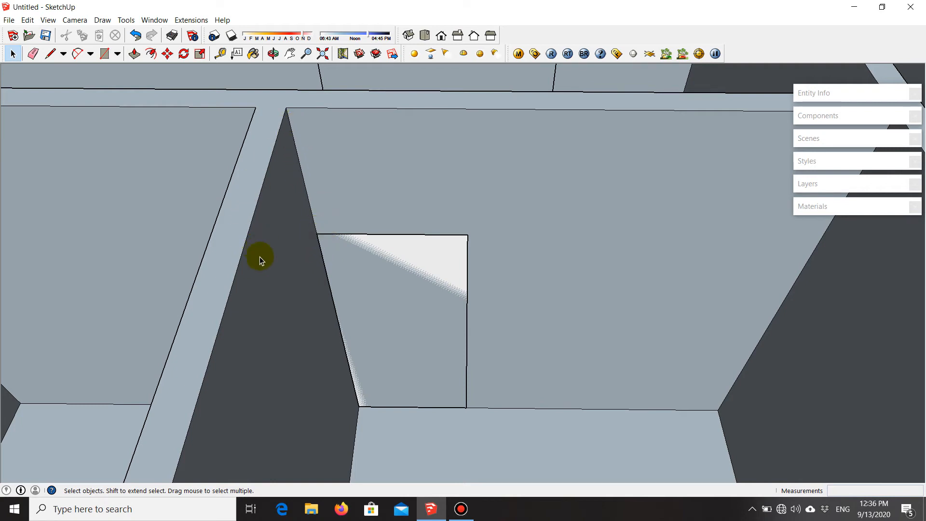
scroll(269, 230, "down", 2)
scroll(396, 353, "up", 2)
left_click(400, 316)
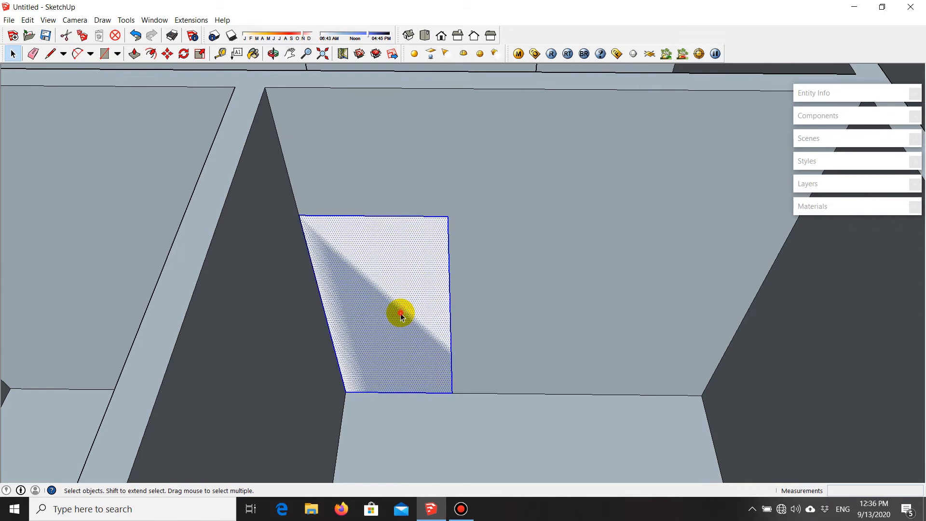
key("m")
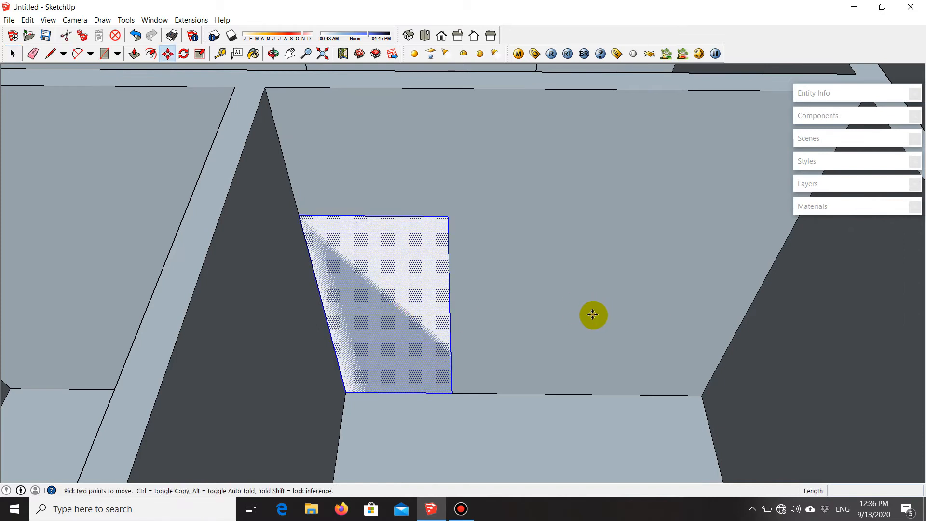
left_click(510, 210)
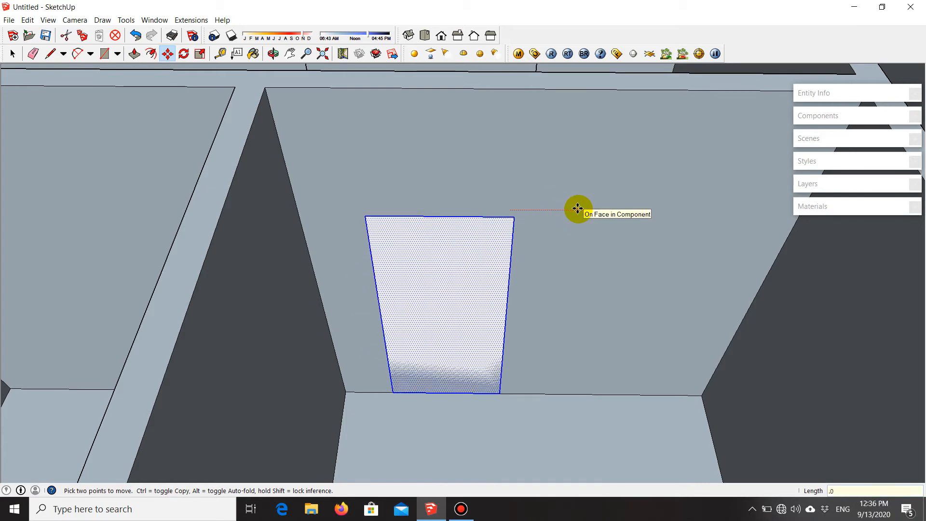
key("Return")
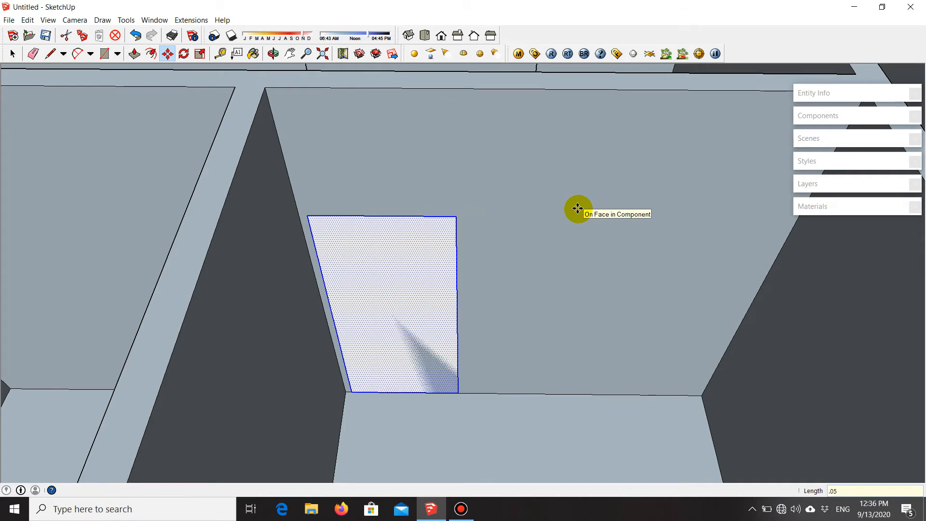
- Copy the door outline by its upper corner along the red axis into the neighbouring room, against the partition wall
scroll(662, 239, "down", 2)
scroll(318, 217, "up", 3)
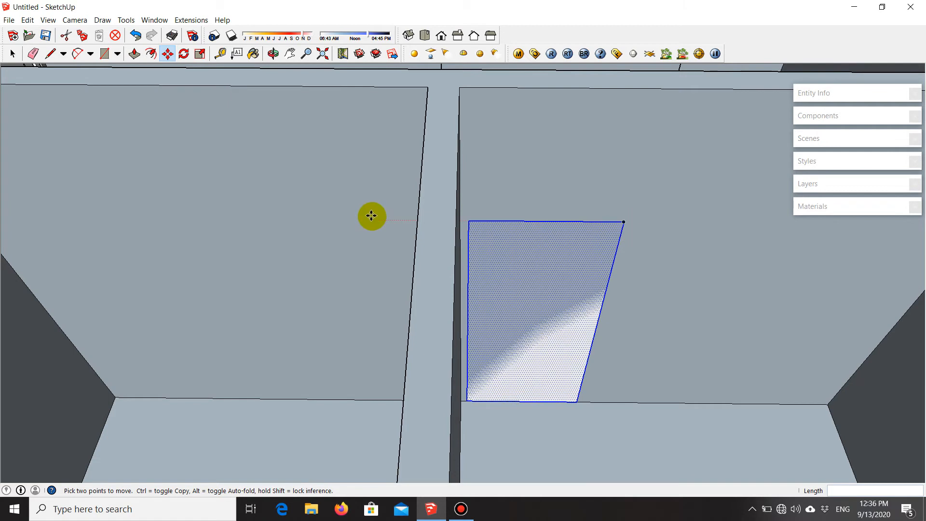
middle_click_drag(370, 216, 385, 248)
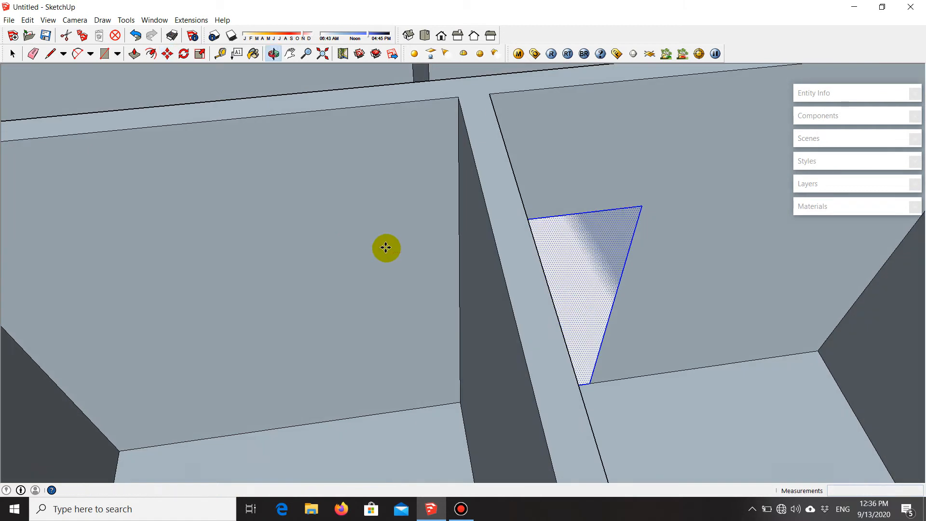
left_click(644, 208)
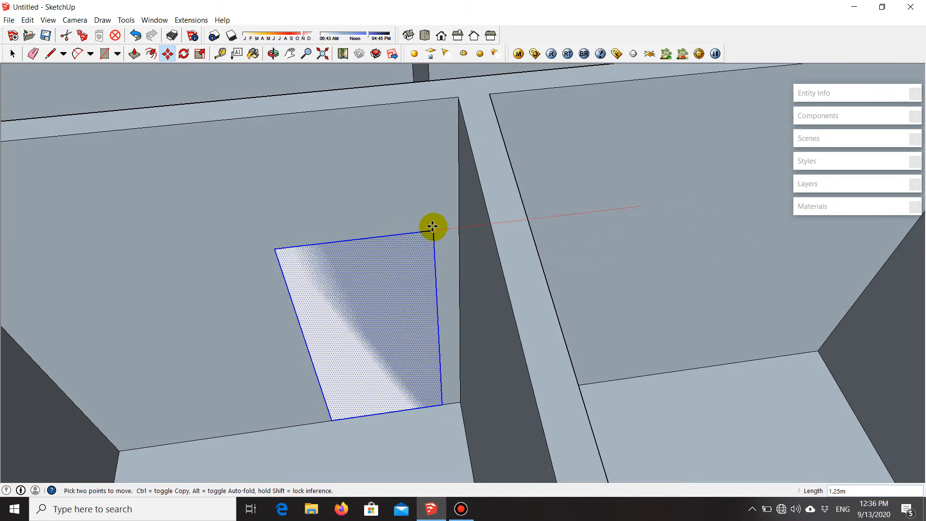
key("ctrl")
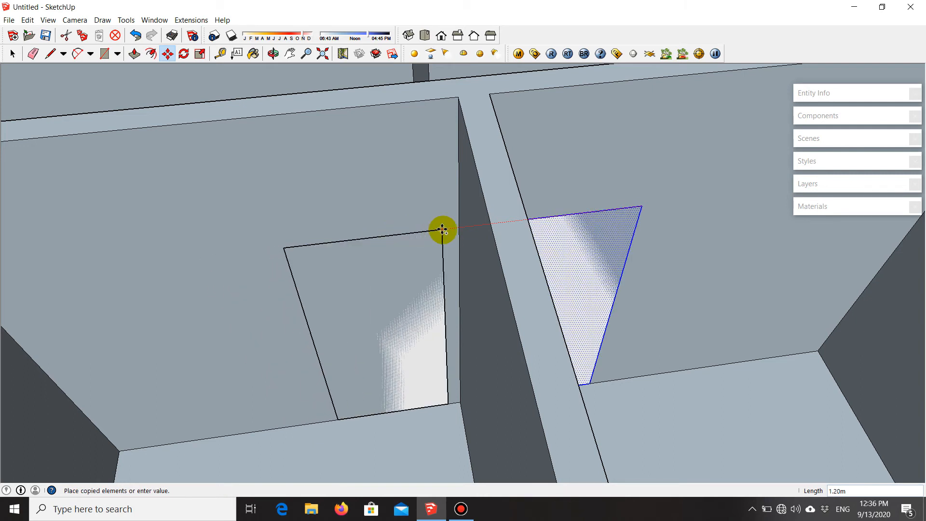
left_click(456, 227)
middle_click_drag(456, 228, 611, 237)
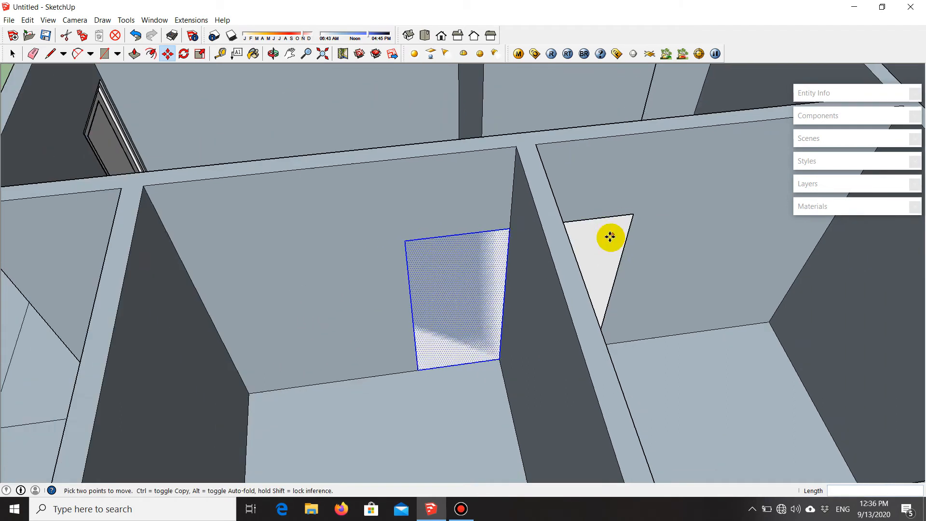
scroll(507, 231, "up", 3)
middle_click_drag(471, 277, 476, 312)
middle_click_drag(555, 257, 513, 326)
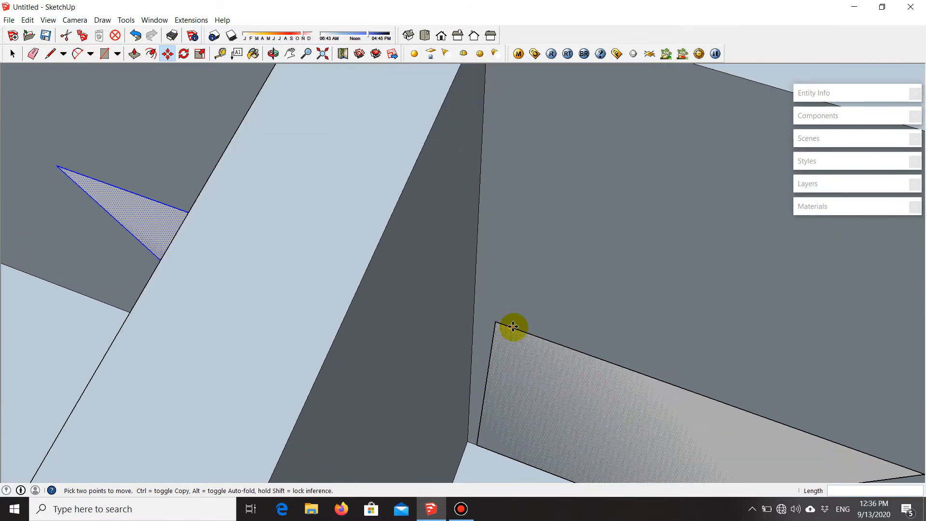
- Move the copied door outline 0.05 m along the red axis, away from the partition wall
left_click(499, 323)
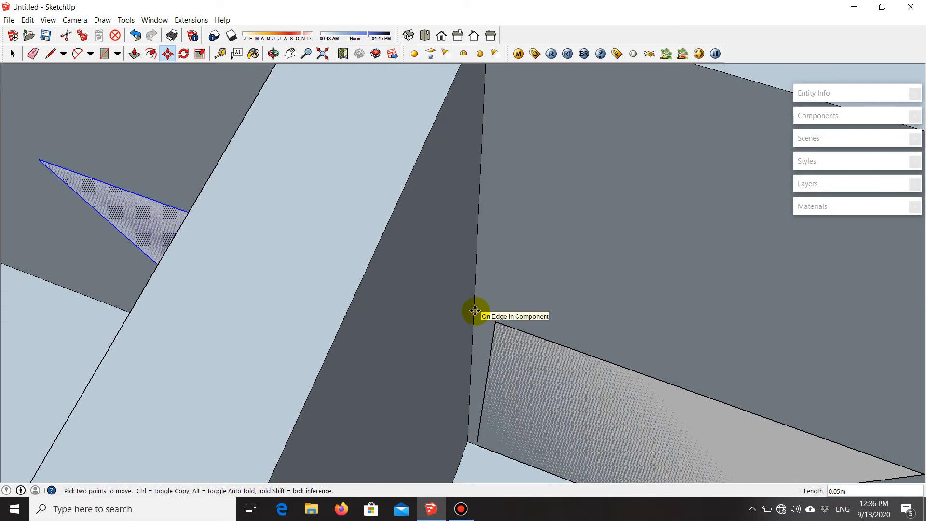
middle_click_drag(474, 311, 389, 268)
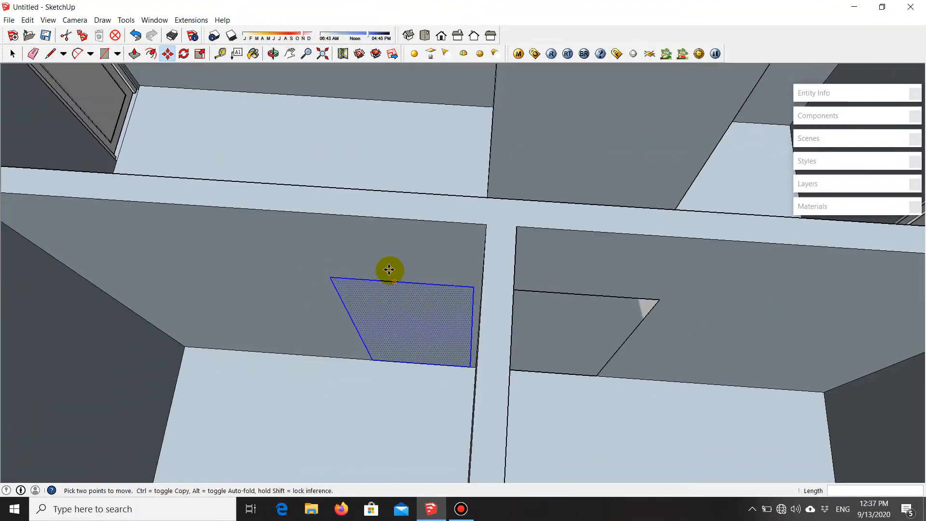
scroll(381, 265, "down", 2)
key("space")
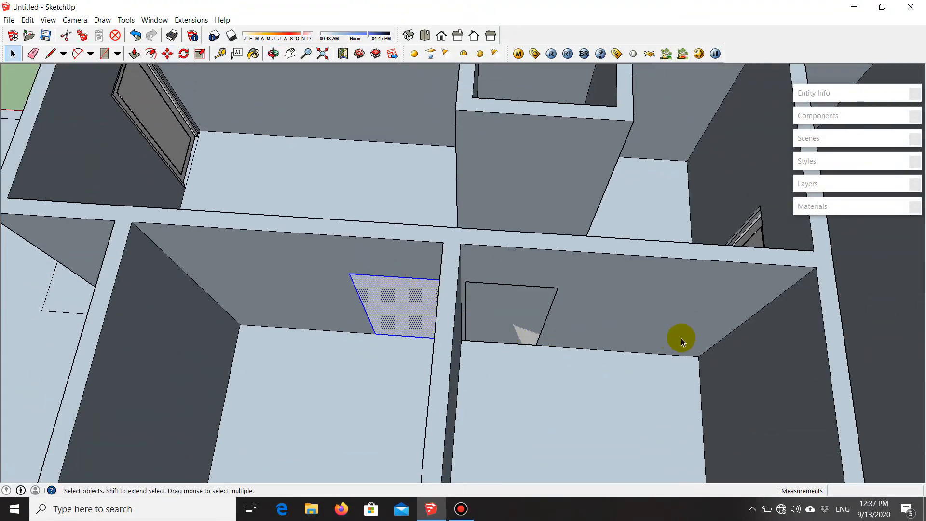
- Open the walls component for editing and trace a 2.10 m by 0.90 m rectangle over the larger room's door outline
middle_click_drag(626, 366, 614, 306)
middle_click_drag(403, 287, 568, 227)
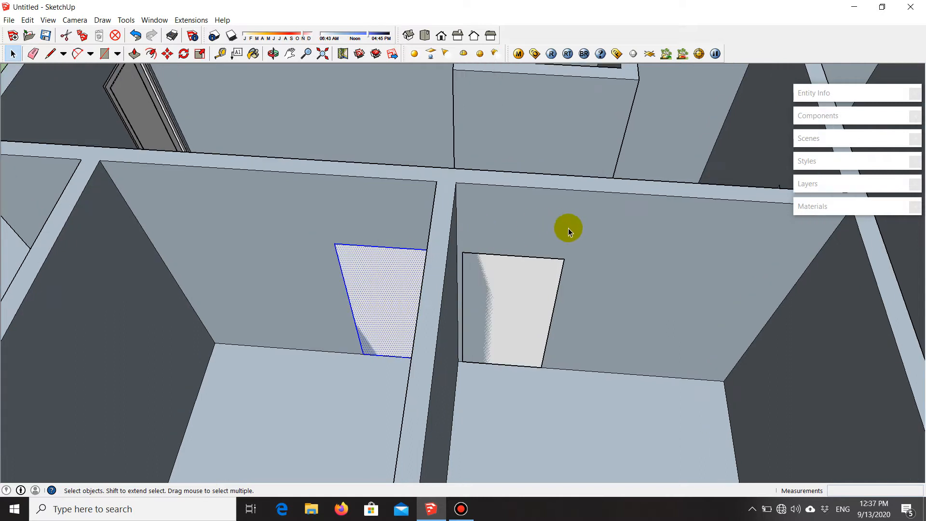
right_click(597, 242)
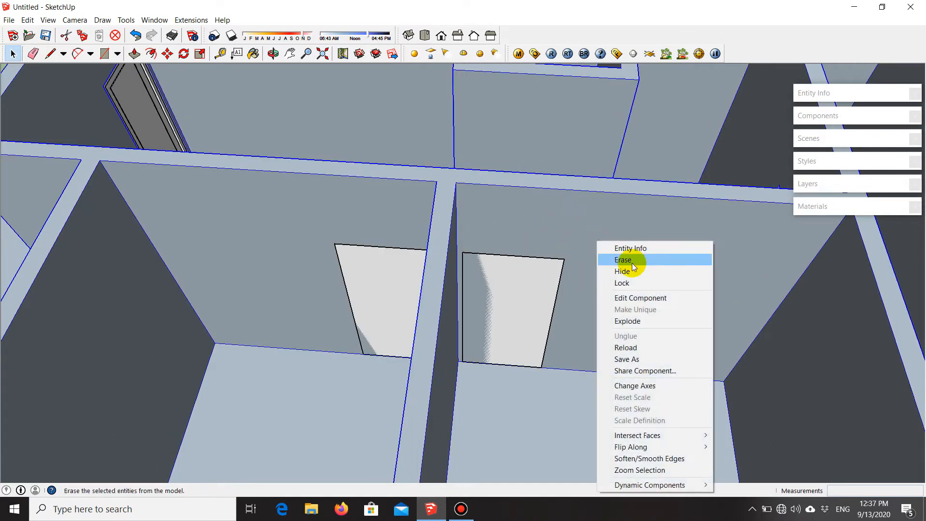
left_click(655, 298)
middle_click_drag(602, 333, 505, 297)
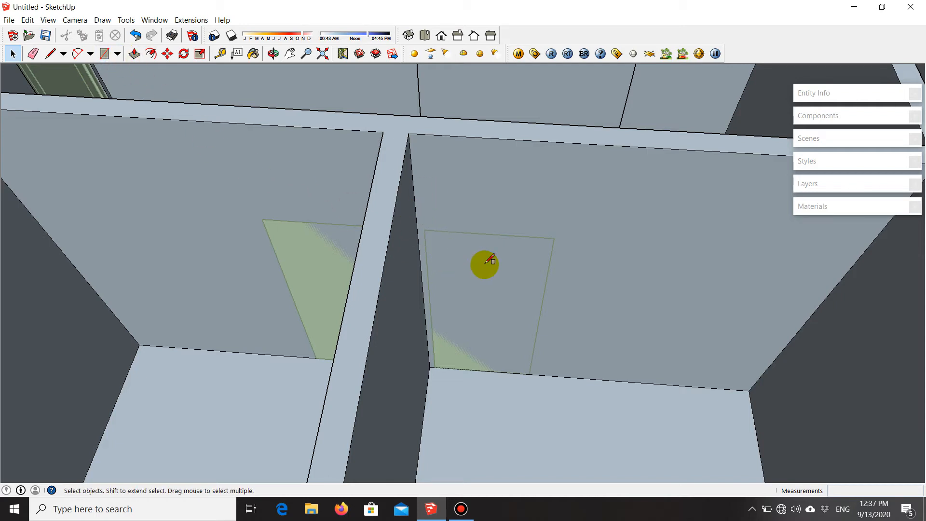
key("r")
left_click(425, 230)
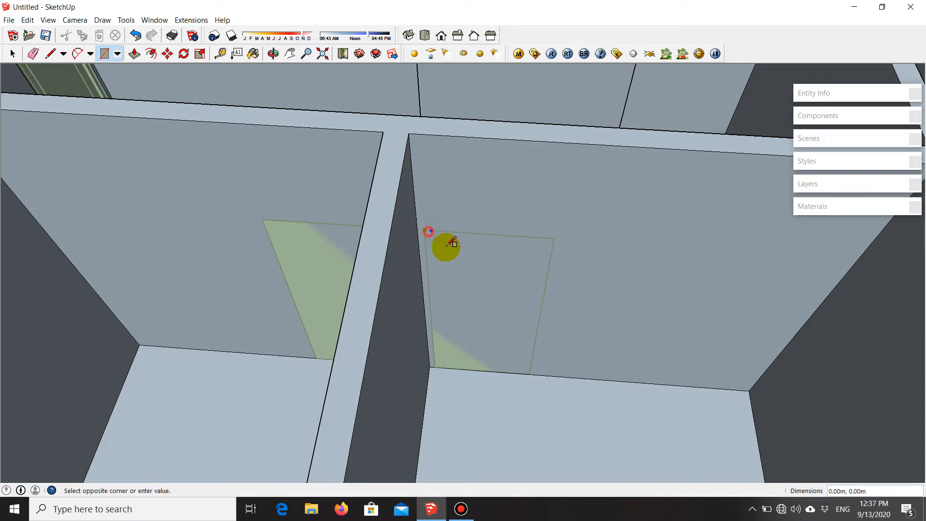
left_click(529, 373)
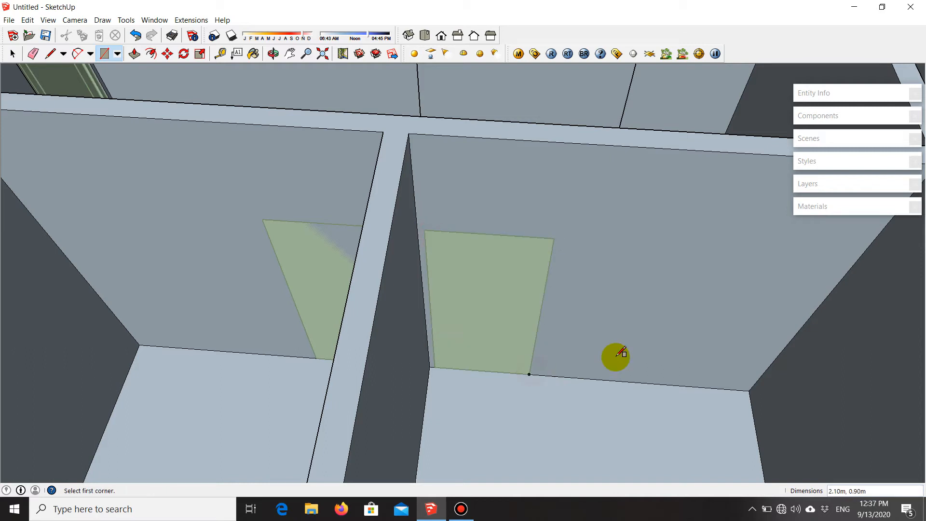
- Trace a rectangle on the neighbouring room's corridor wall, corner to corner over the copied door outline
middle_click_drag(201, 259, 404, 260)
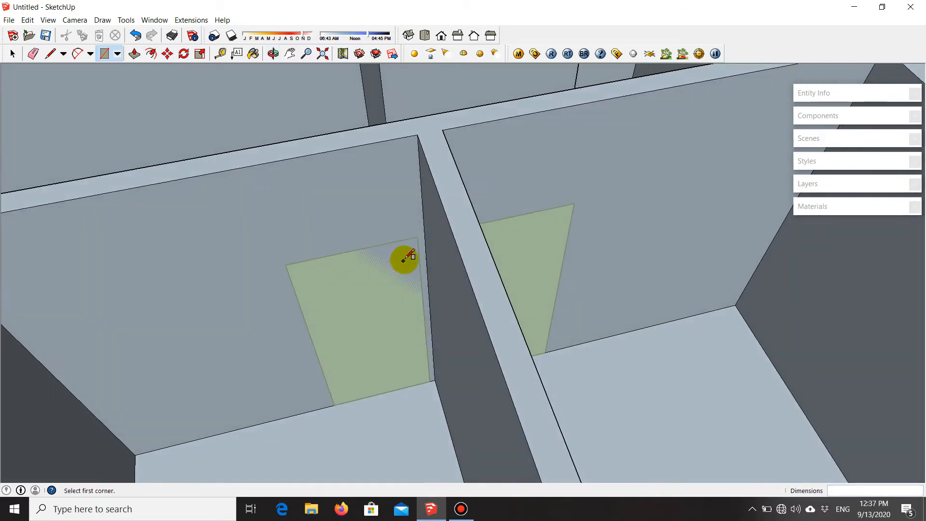
left_click(418, 236)
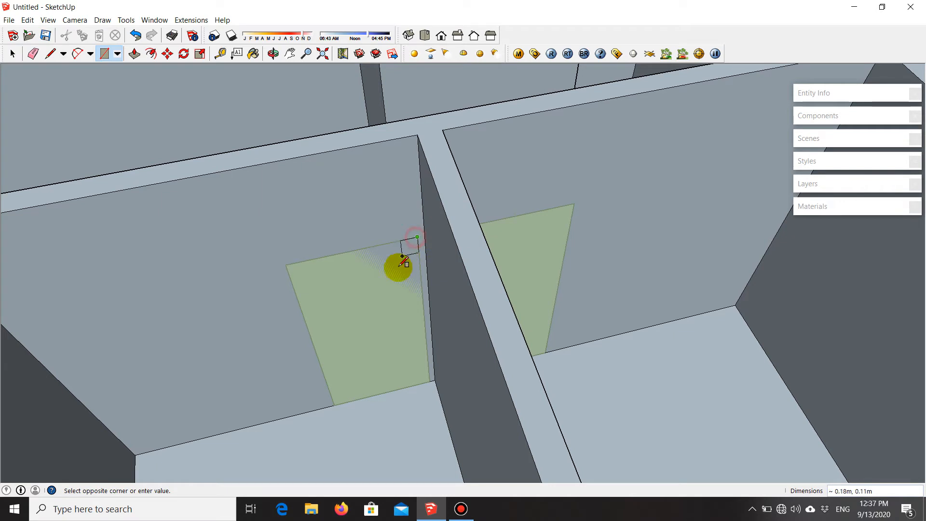
left_click(337, 405)
mouse_move(257, 388)
middle_mouse_down()
mouse_move(424, 331)
mouse_move(458, 347)
mouse_move(470, 383)
middle_mouse_up()
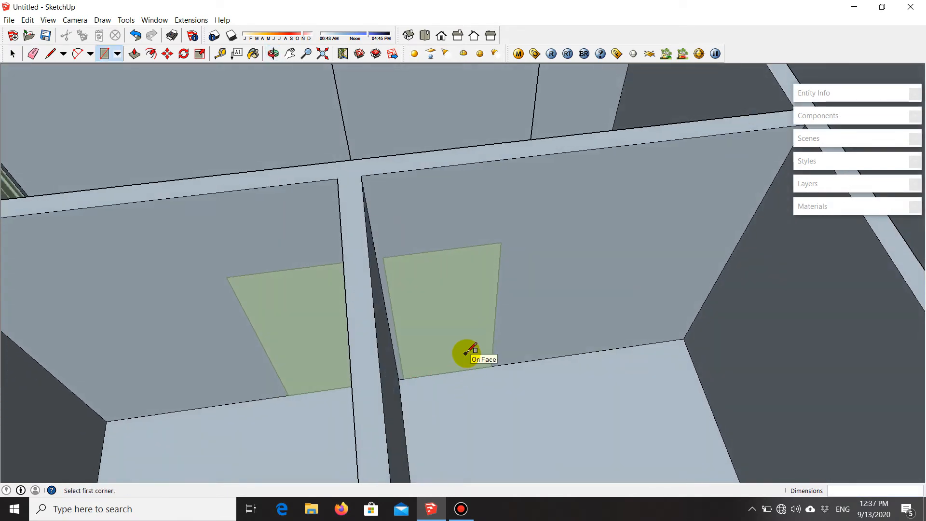
- Push both traced door rectangles 0.15 m through the corridor wall to cut the openings
key("p")
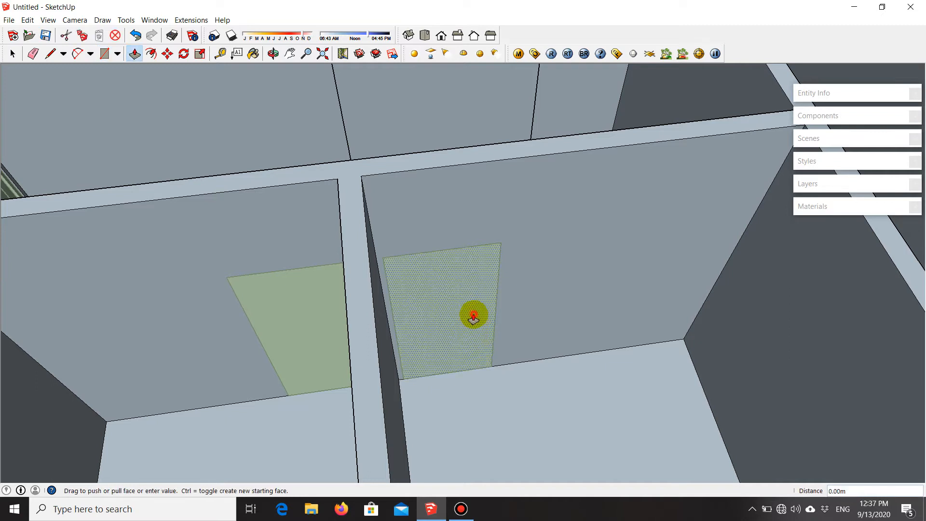
left_click(490, 145)
middle_click_drag(490, 145, 482, 201)
left_click(316, 294)
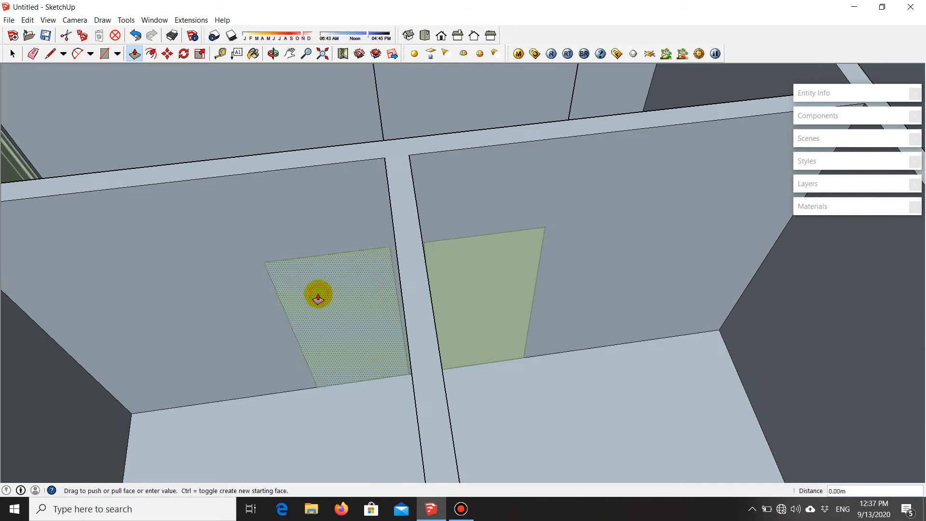
left_click(349, 149)
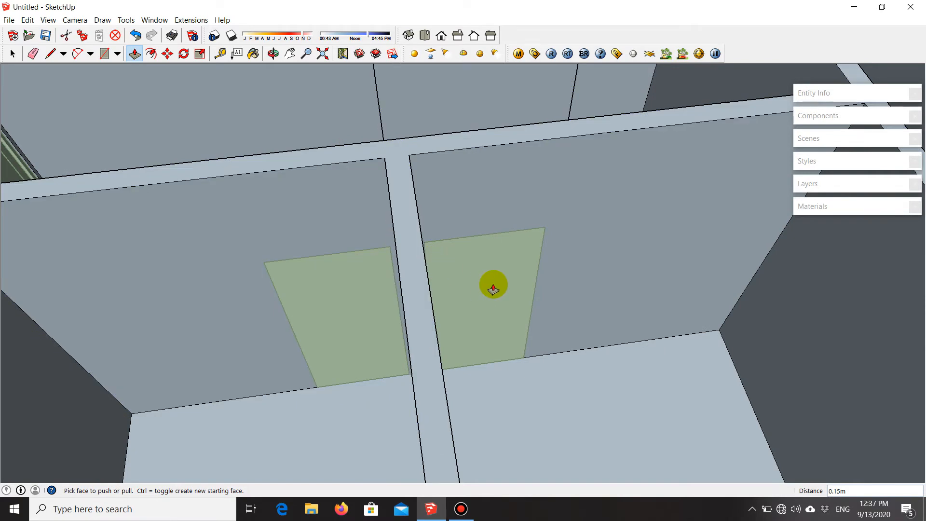
- Close the walls component and erase the two loose door outline faces covering the new openings
key("space")
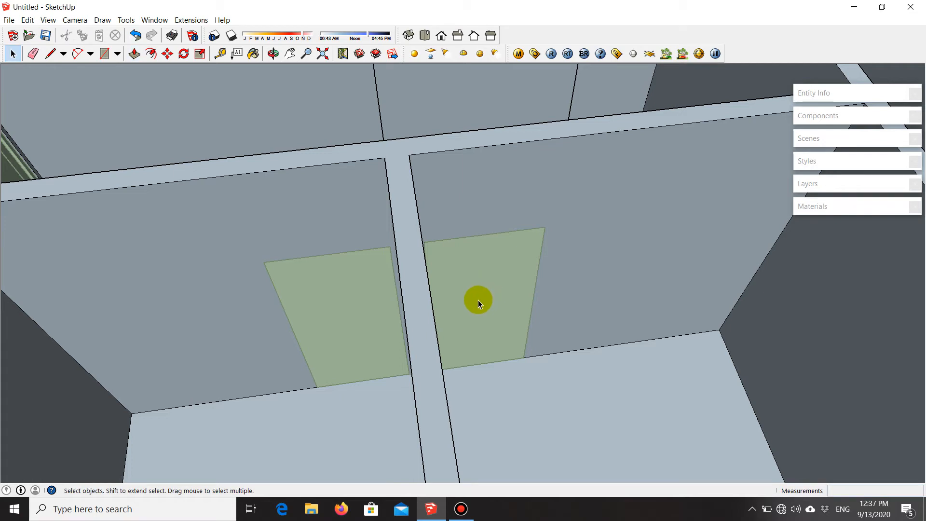
scroll(481, 297, "down", 5)
scroll(485, 316, "up", 3)
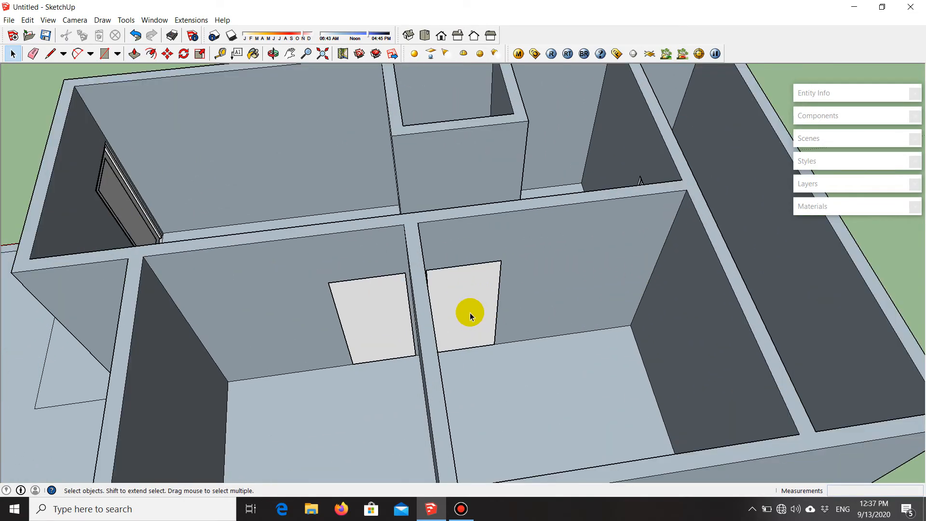
left_click(463, 302)
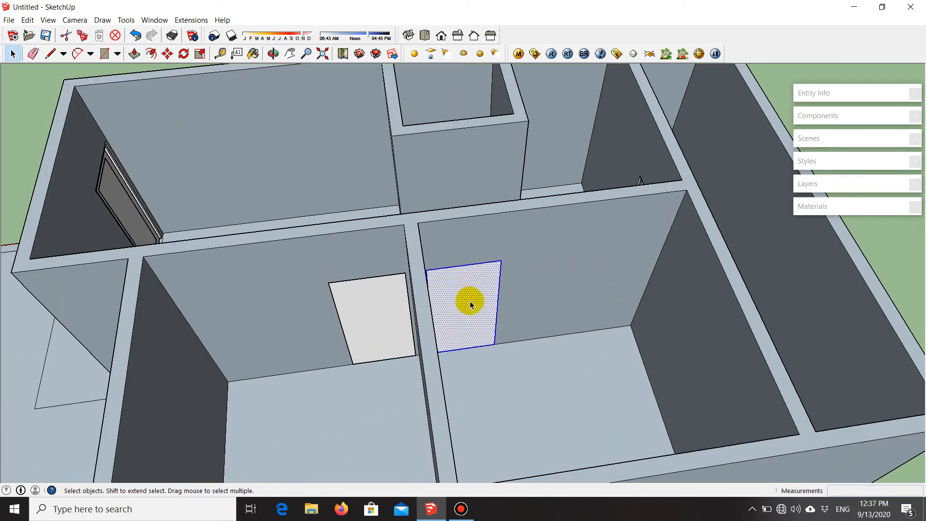
right_click(477, 294)
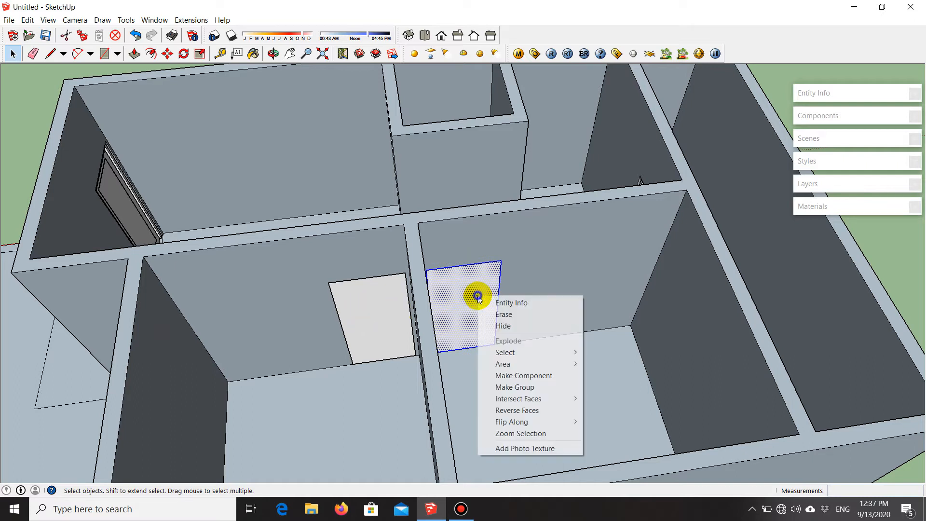
left_click(500, 315)
left_click(378, 304)
right_click(379, 305)
left_click(404, 324)
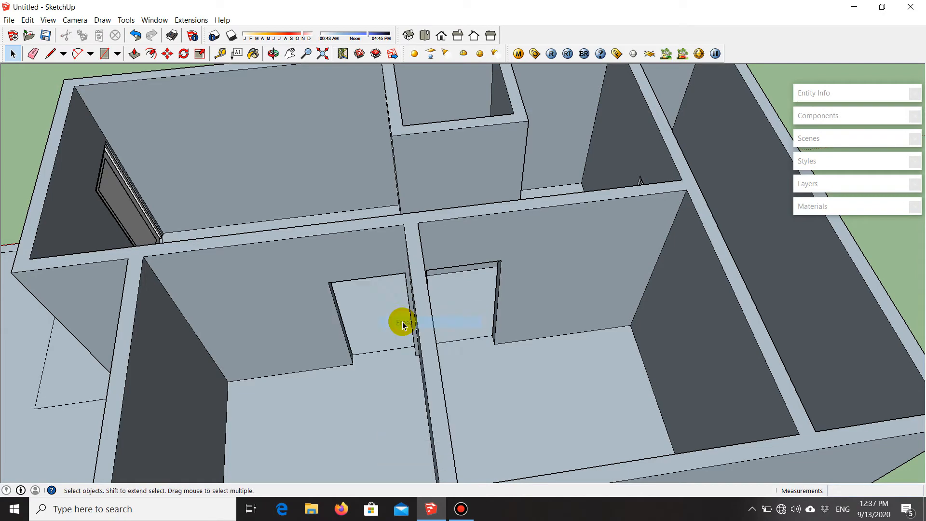
- Examine the house from several sides and from above, checking the new corridor openings and the existing framed doors
middle_click_drag(372, 322, 536, 333)
scroll(535, 333, "down", 5)
middle_click_drag(567, 287, 68, 355)
scroll(506, 278, "up", 5)
middle_click_drag(506, 278, 532, 201)
scroll(488, 255, "down", 3)
middle_click_drag(488, 254, 658, 169)
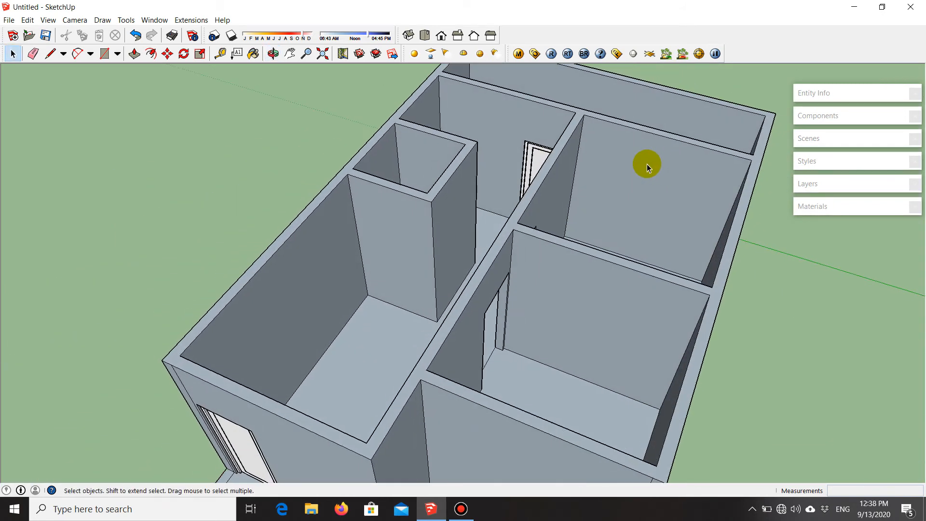
scroll(448, 314, "up", 5)
middle_click_drag(448, 314, 408, 214)
scroll(408, 213, "down", 3)
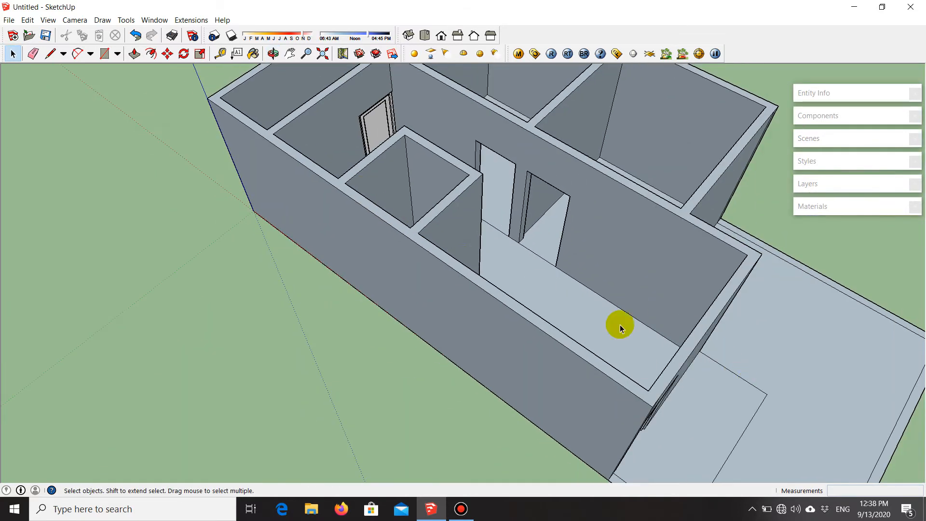
scroll(484, 152, "up", 2)
middle_click_drag(521, 270, 613, 410)
scroll(387, 313, "down", 2)
scroll(627, 359, "up", 2)
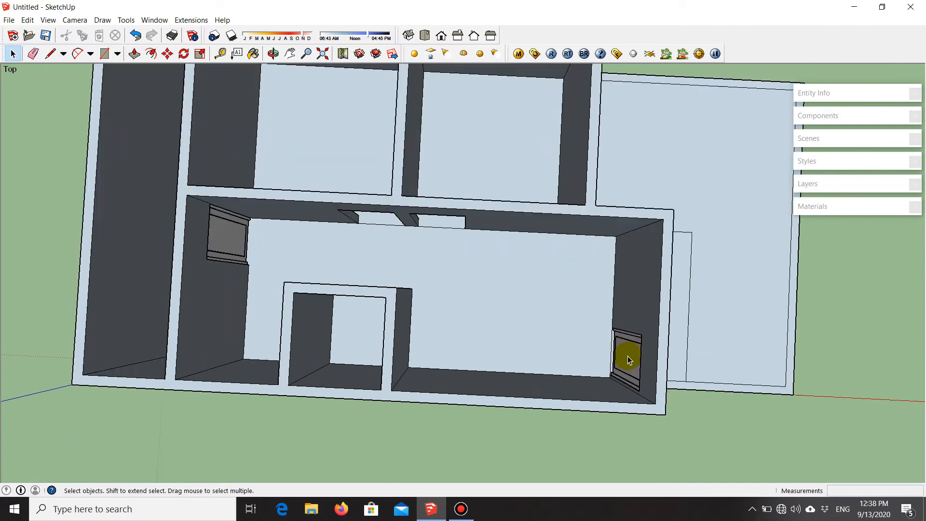
- Copy the framed door at the hall's outer end wall about 1.49 m along the red axis into the hall
scroll(627, 359, "up", 2)
middle_click_drag(617, 368, 692, 325)
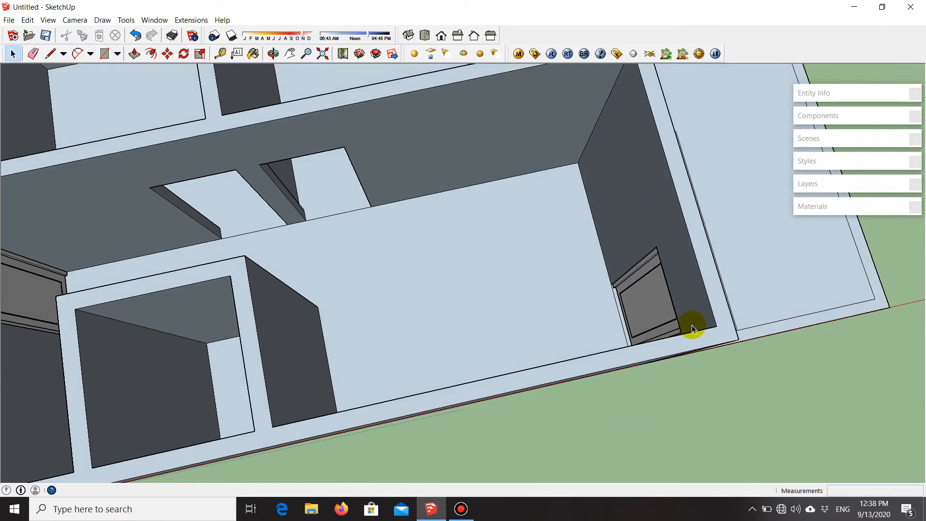
left_click(638, 298)
scroll(616, 306, "up", 3)
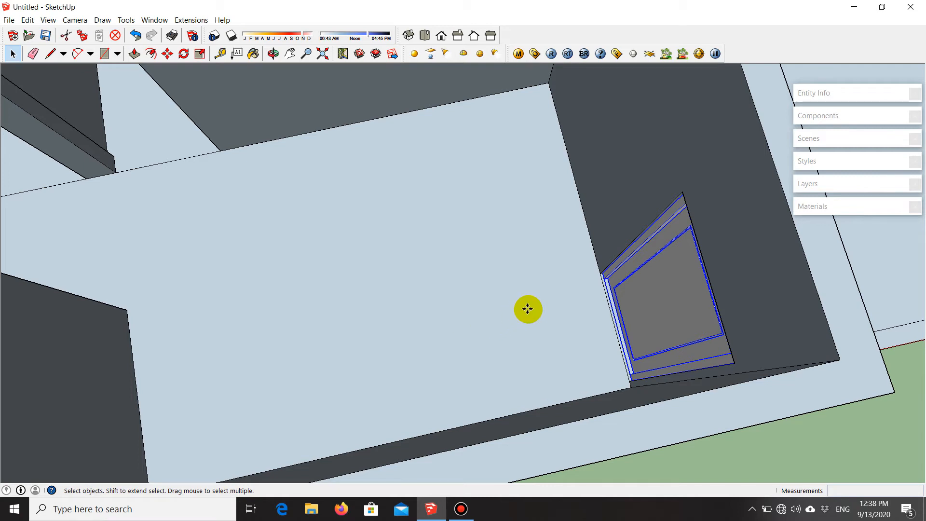
key("m")
left_click(572, 234)
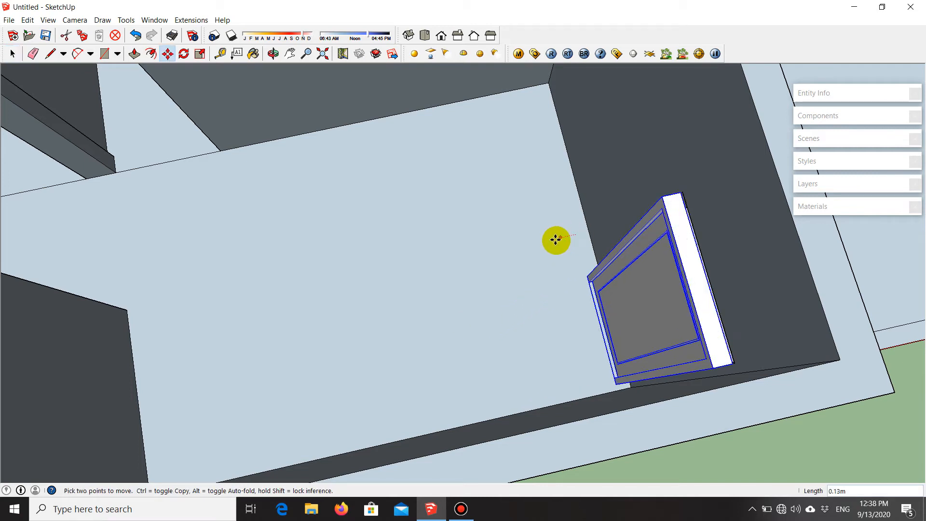
key("ctrl")
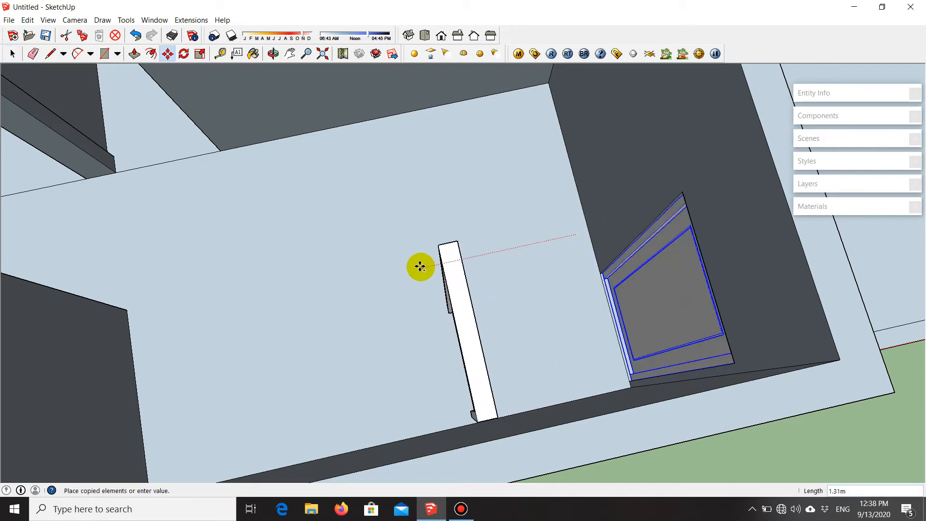
left_click(399, 266)
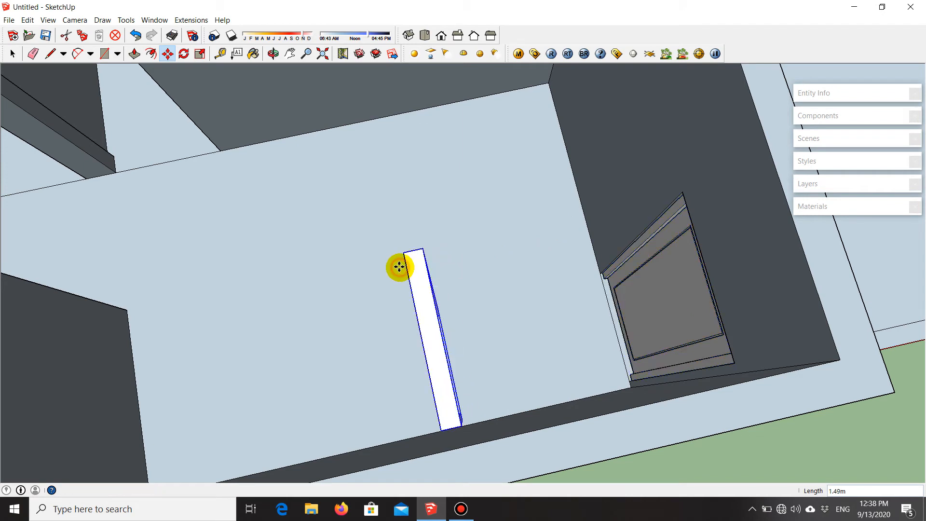
- Rotate the copied door 90 degrees in the horizontal plane about a point on its top face, parallel to the corridor wall
middle_click_drag(442, 420, 475, 289)
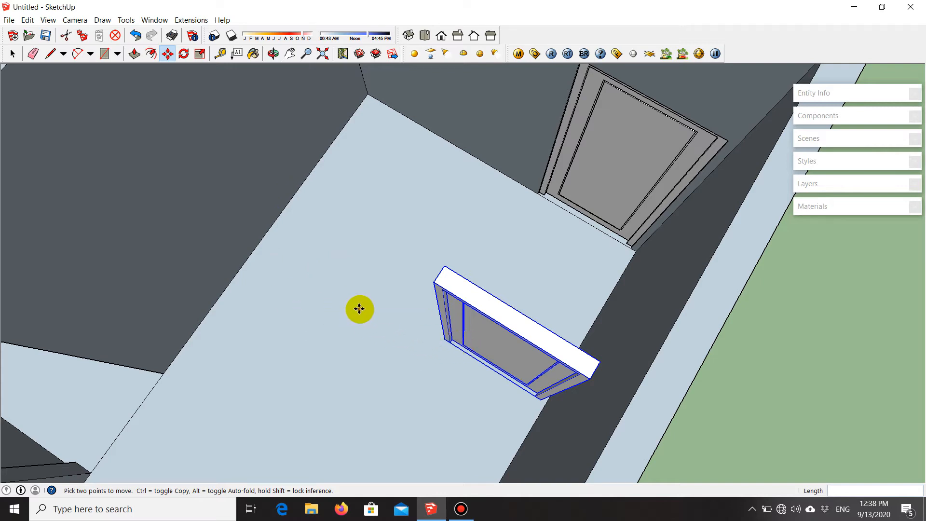
left_click(185, 56)
scroll(534, 384, "up", 2)
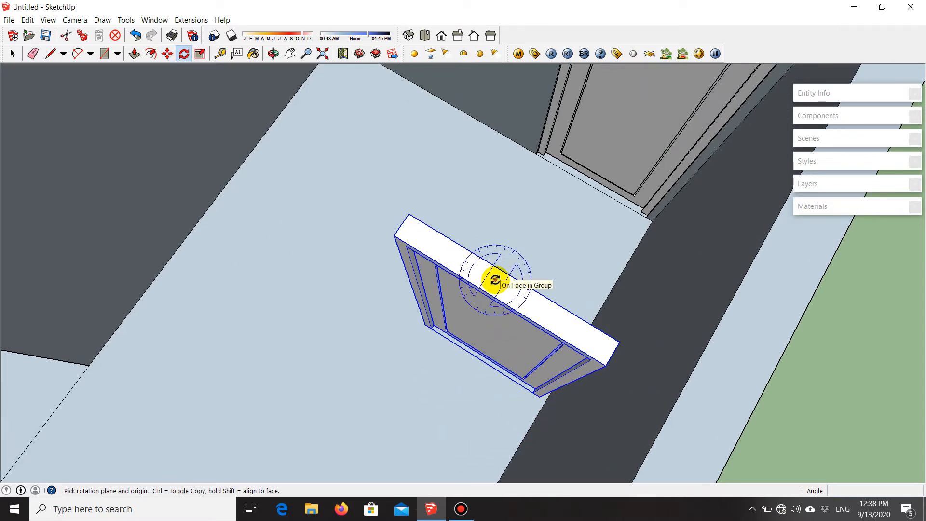
left_click(487, 278)
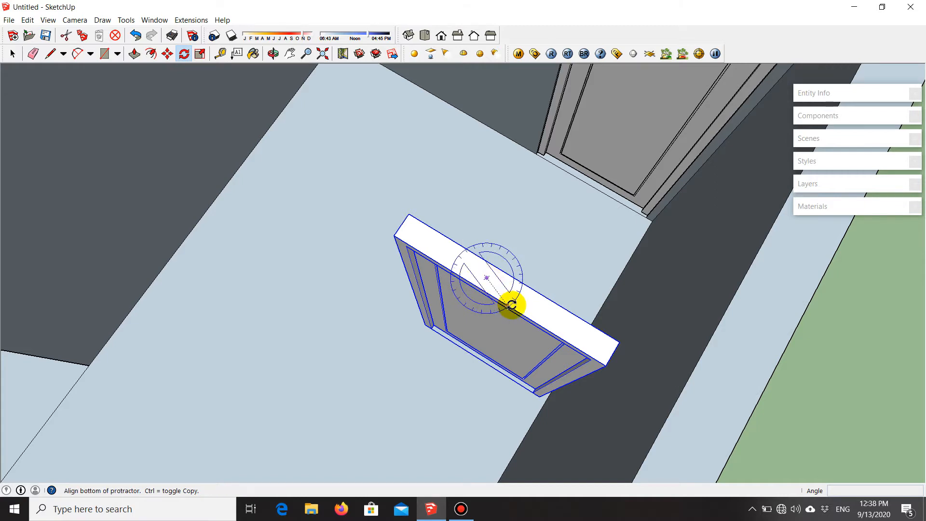
left_click(550, 317)
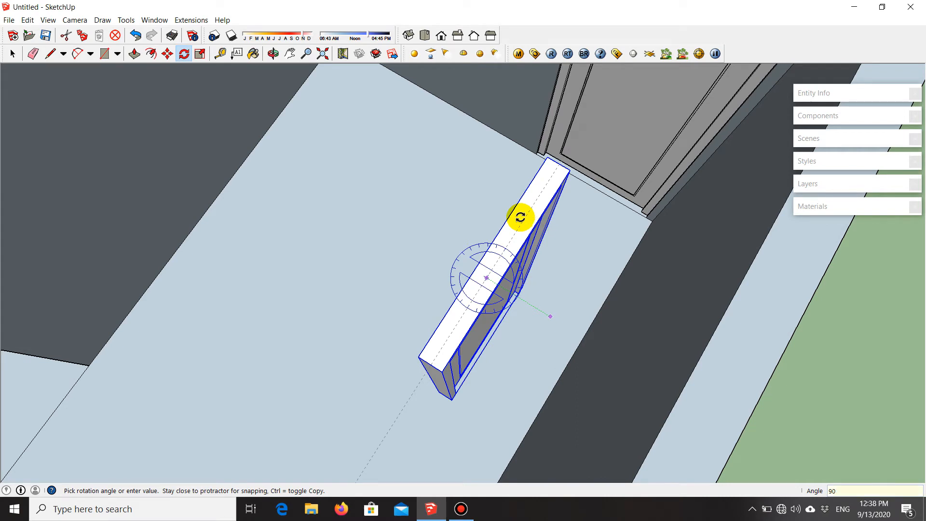
left_click(520, 216)
scroll(585, 226, "down", 5)
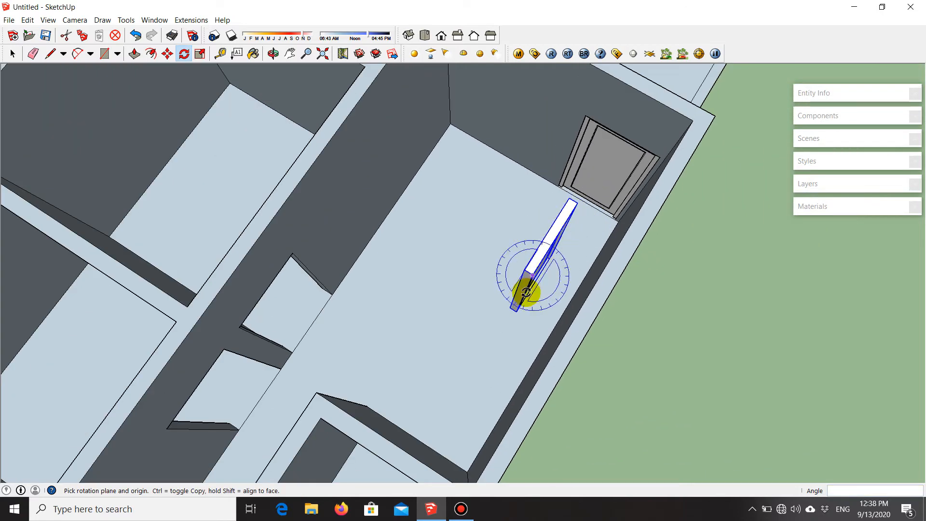
- Move the rotated door by its top corner to the matching top corner of the corridor opening nearer the hall's outer end
scroll(531, 259, "up", 2)
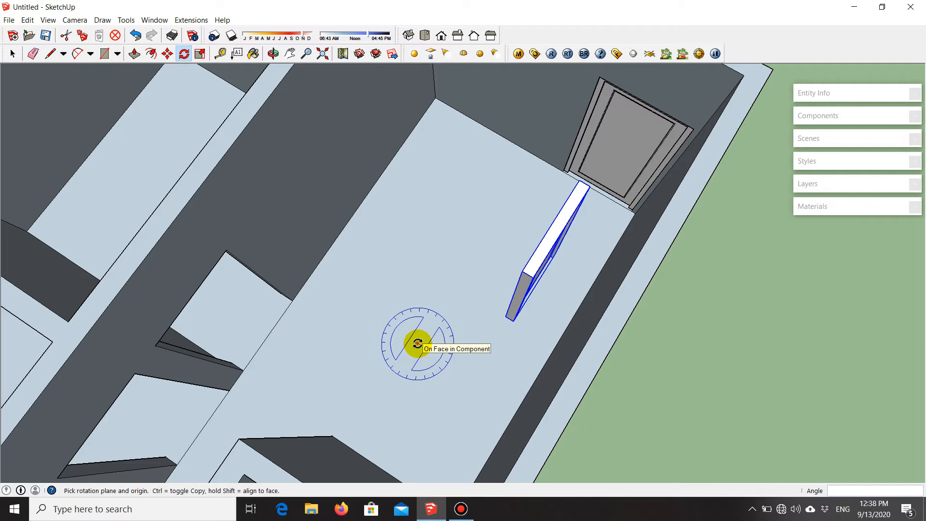
key("m")
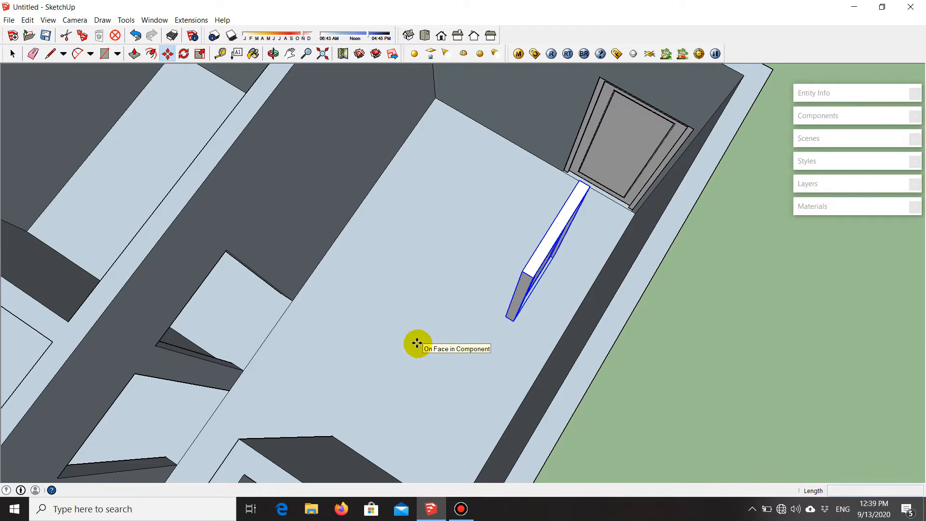
scroll(534, 265, "up", 5)
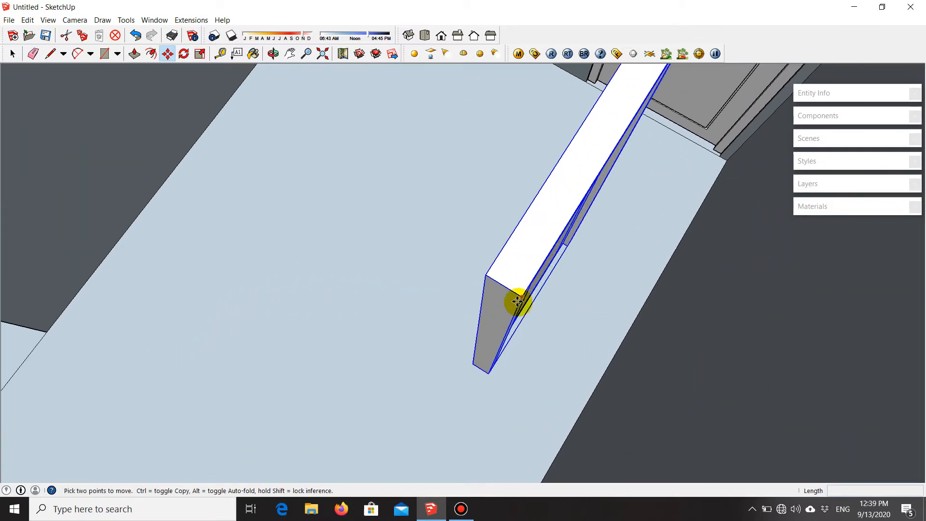
scroll(519, 299, "down", 8)
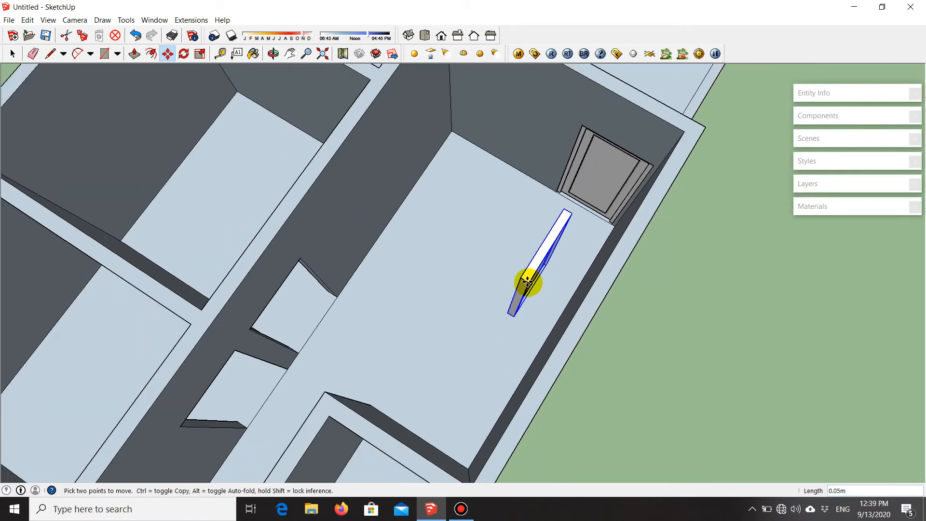
middle_click_drag(530, 279, 306, 262)
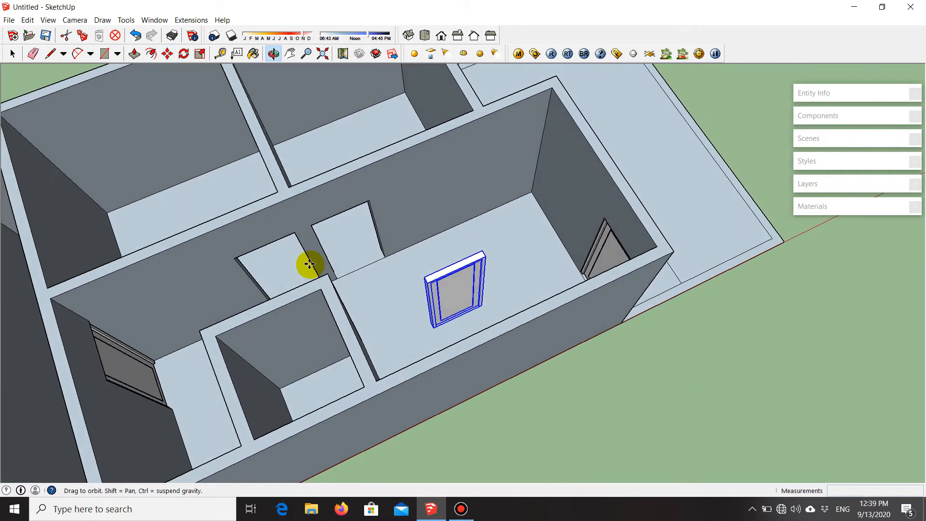
scroll(316, 222, "up", 6)
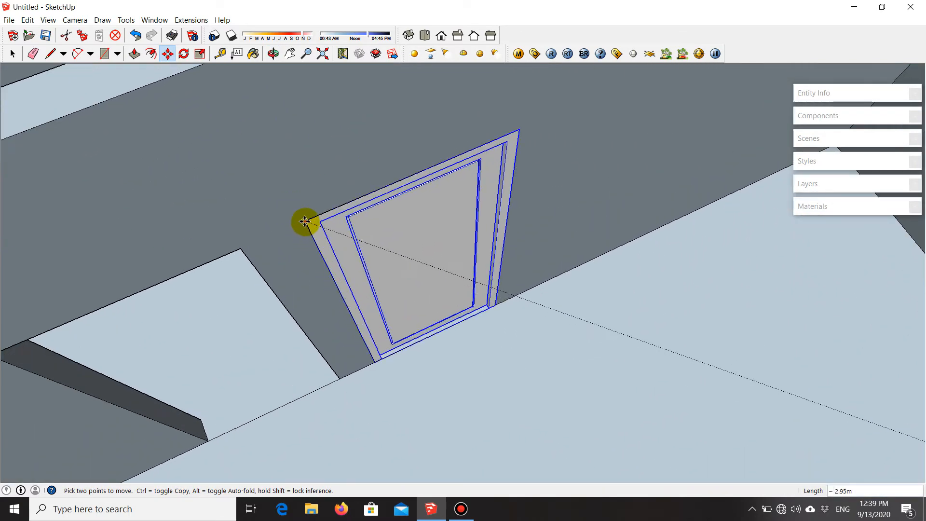
middle_click_drag(306, 220, 404, 271)
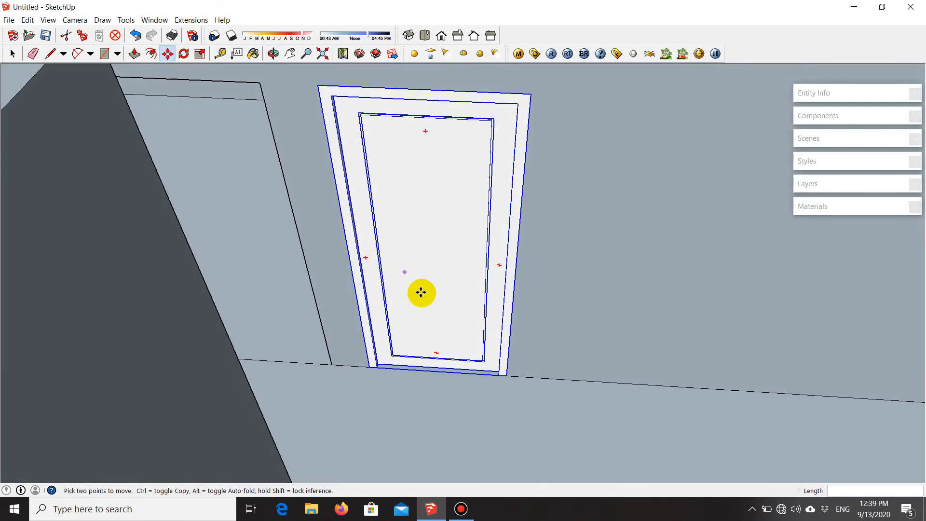
- Move the fitted door a short distance along the green axis to recess it in the corridor wall opening
scroll(459, 390, "down", 3)
scroll(459, 382, "up", 3)
scroll(461, 379, "up", 3)
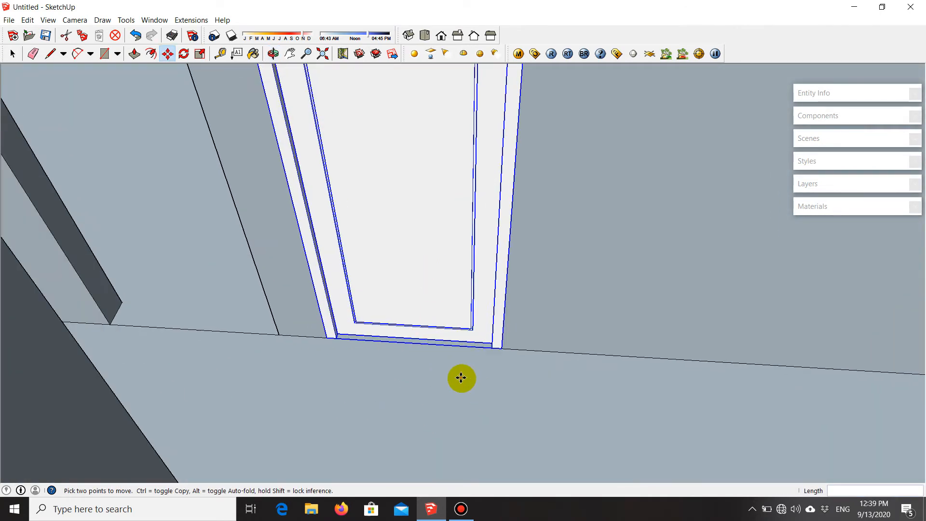
scroll(420, 333, "up", 3)
left_click(372, 444)
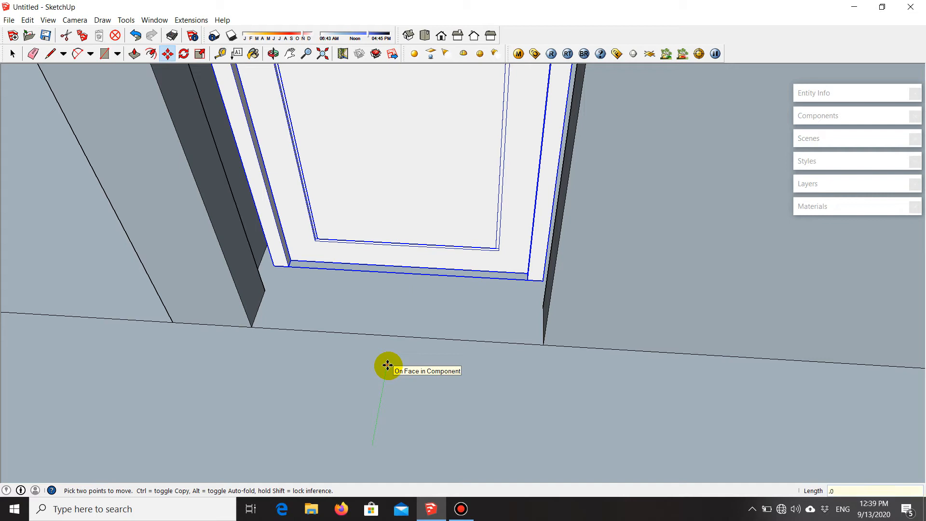
key("Return")
scroll(419, 367, "down", 5)
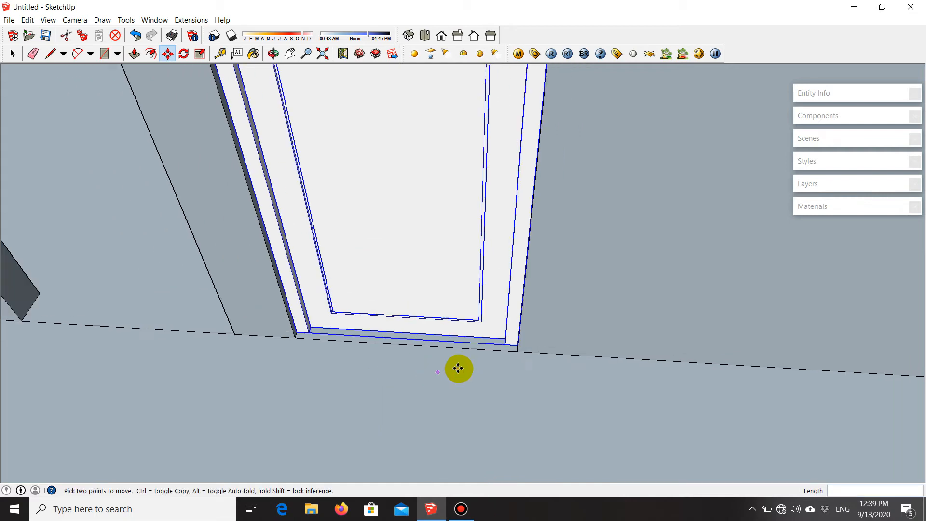
- Copy the recessed door 1.15 m along the red axis into the adjacent corridor opening, matching the openings' bottom corners
scroll(389, 152, "up", 2)
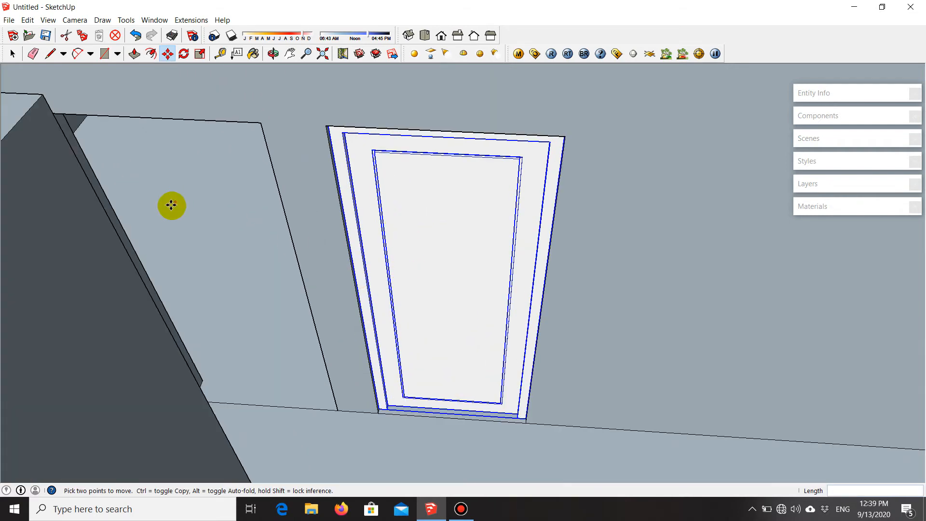
scroll(419, 371, "up", 3)
scroll(598, 269, "down", 2)
scroll(614, 435, "up", 2)
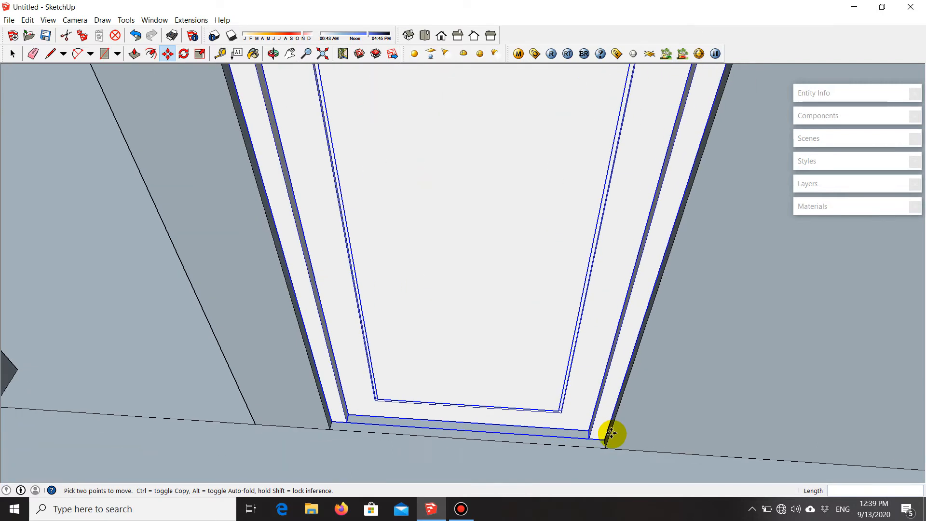
scroll(607, 448, "up", 3)
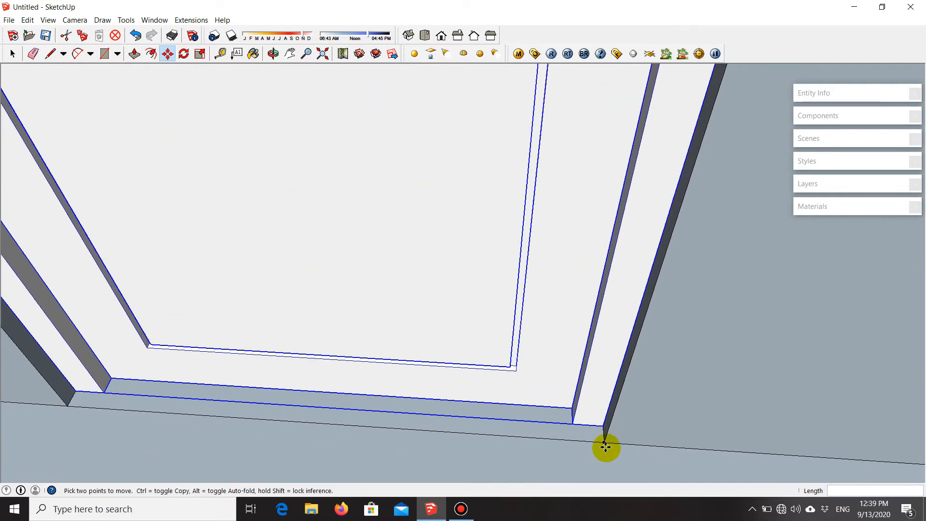
key("ctrl")
left_click(604, 443)
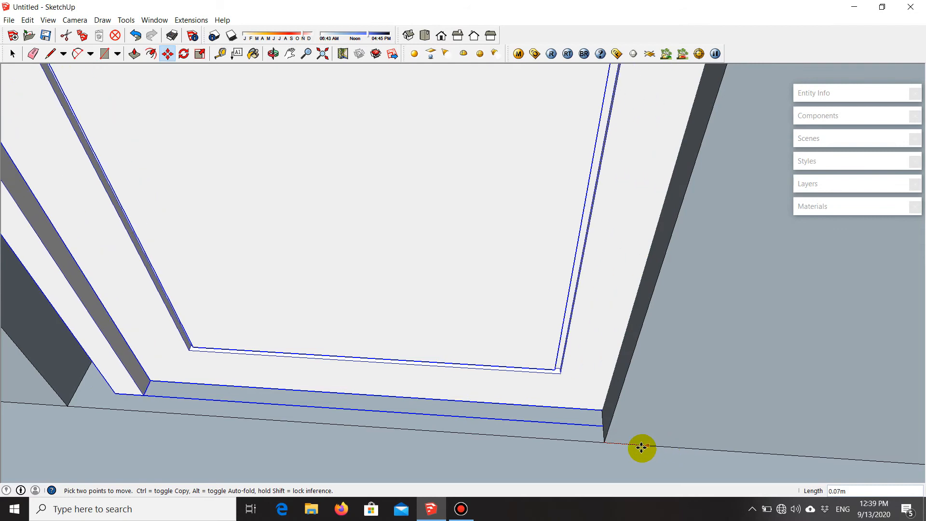
scroll(753, 447, "down", 3)
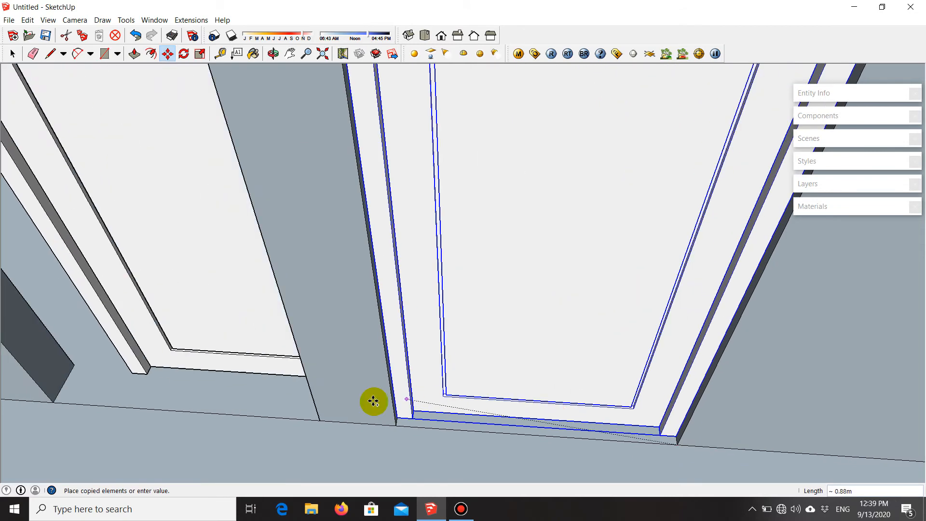
scroll(322, 418, "up", 2)
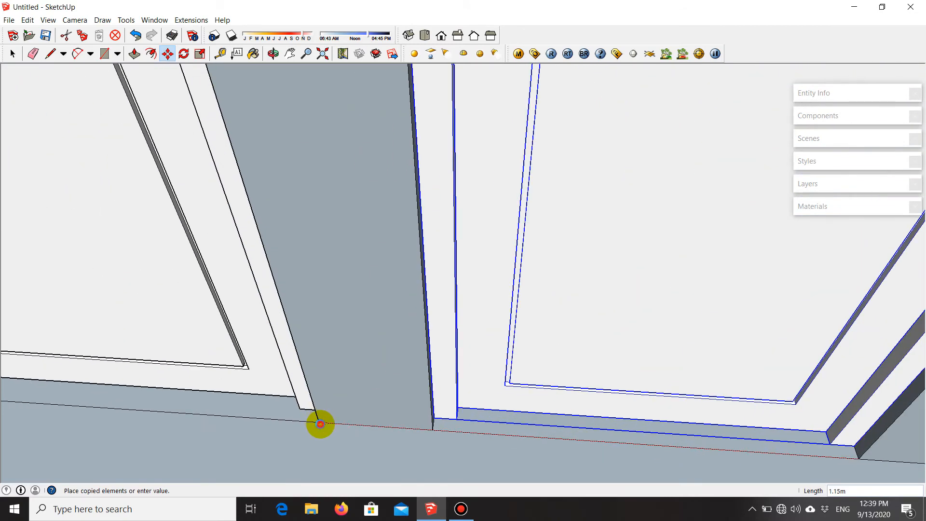
left_click(321, 425)
scroll(424, 399, "down", 6)
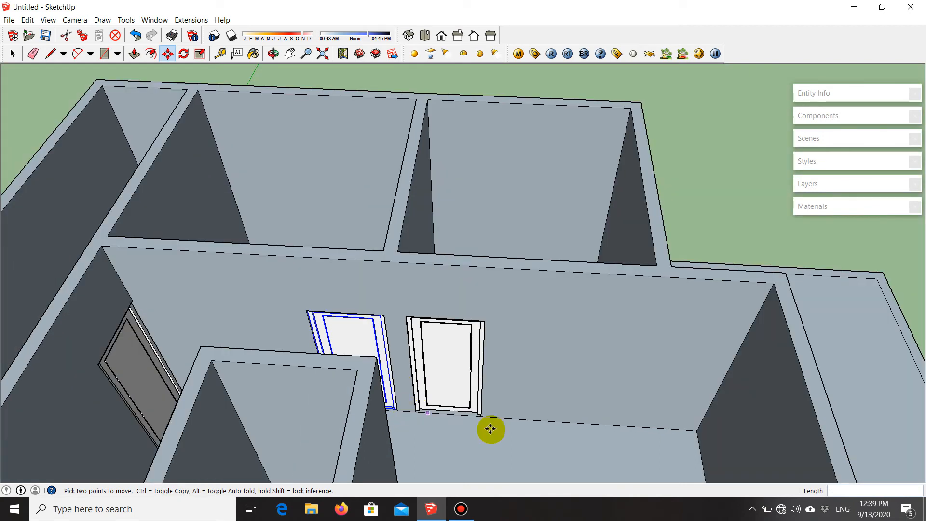
middle_click_drag(490, 428, 355, 324)
scroll(365, 247, "down", 2)
key("Escape")
key("space")
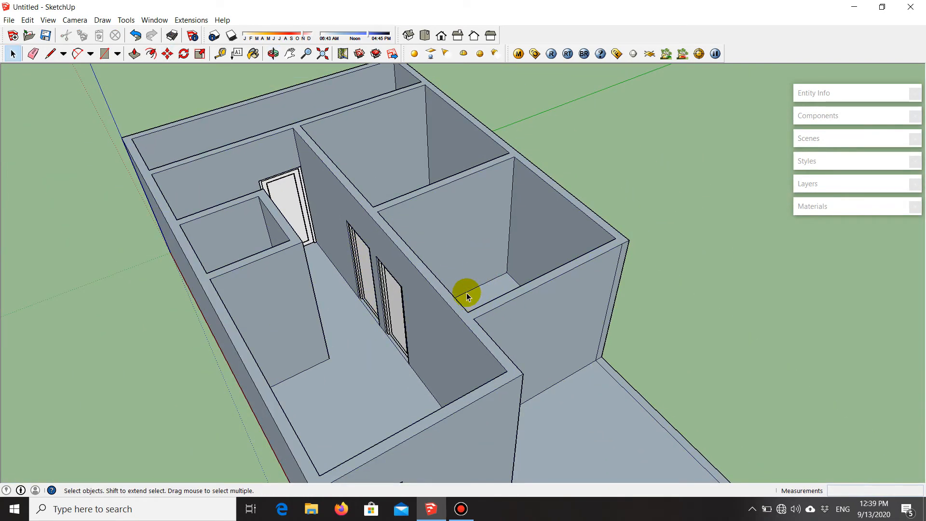
- Draw a door outline 0.7 m wide and 2.1 m high from the floor corner on the small room's corridor-side inner wall
middle_click_drag(488, 265, 392, 126)
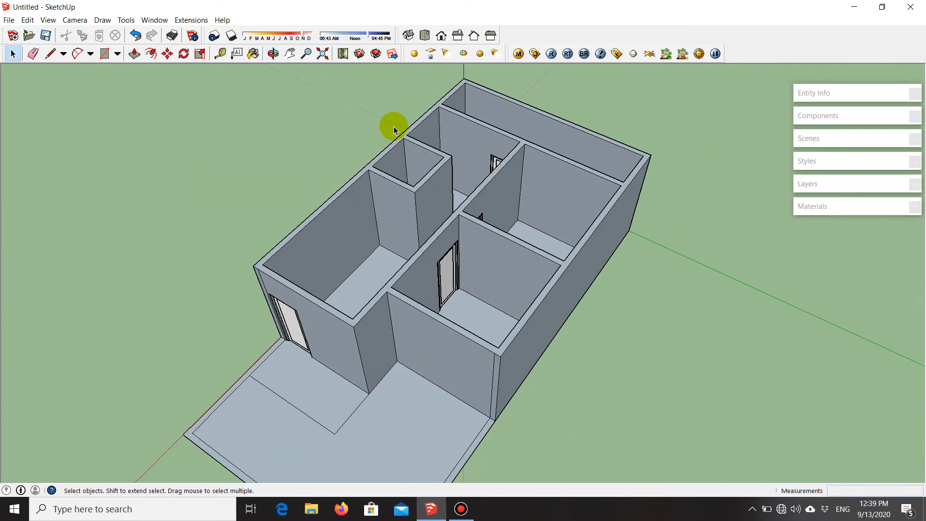
scroll(450, 209, "up", 6)
middle_click_drag(467, 279, 464, 237)
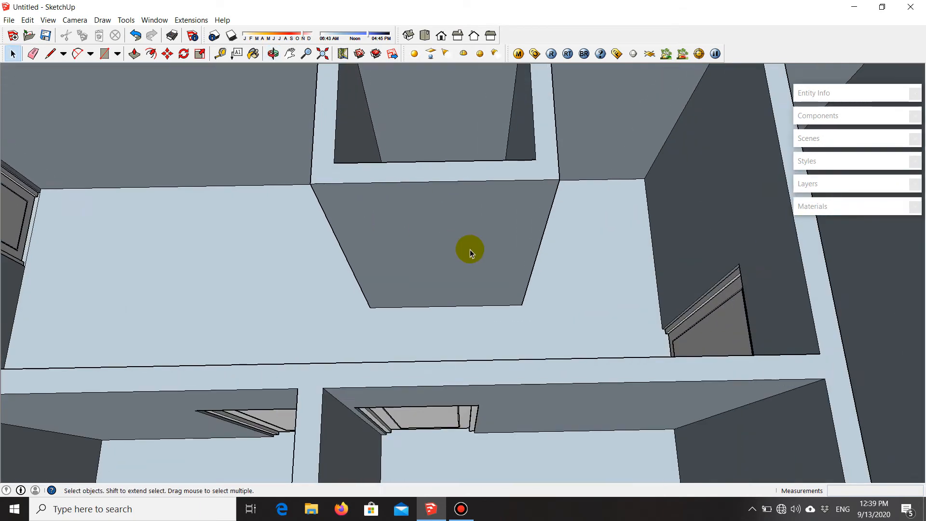
scroll(464, 237, "up", 2)
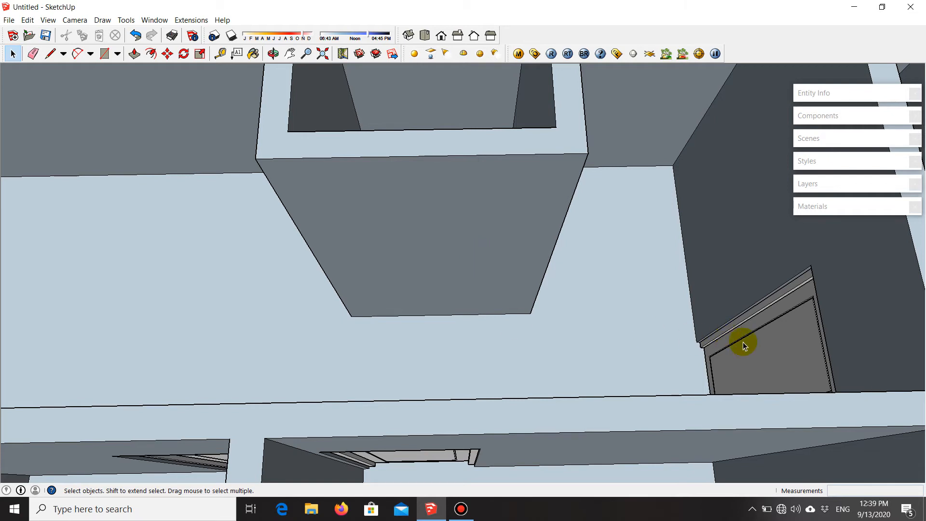
scroll(742, 362, "up", 2)
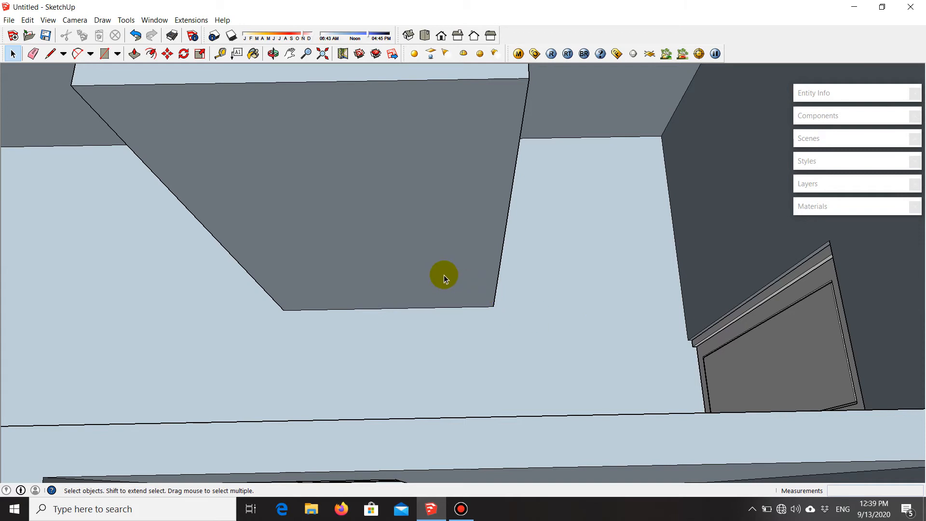
middle_click_drag(490, 323, 518, 288)
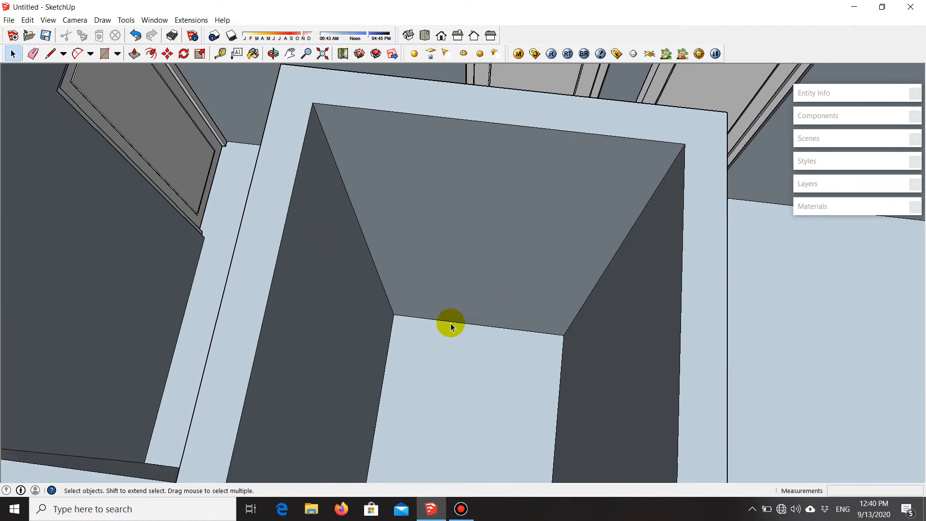
key("l")
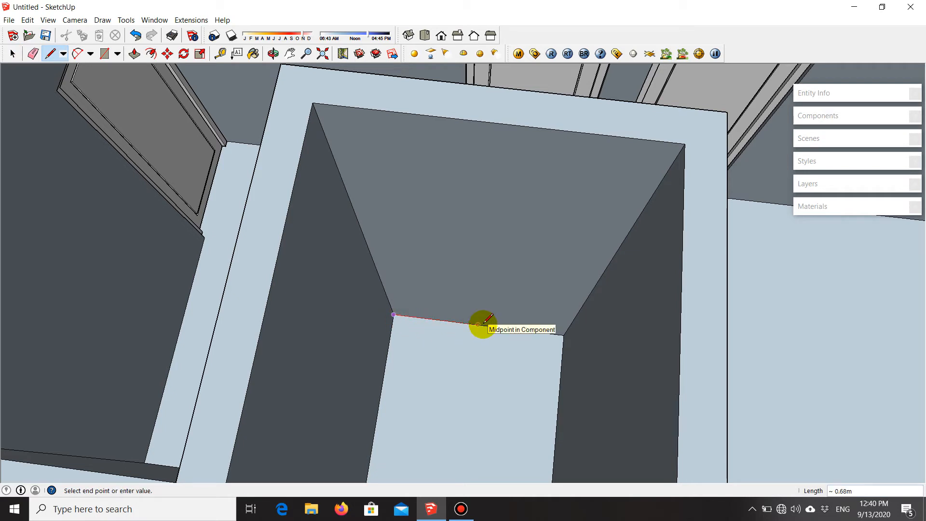
type("7")
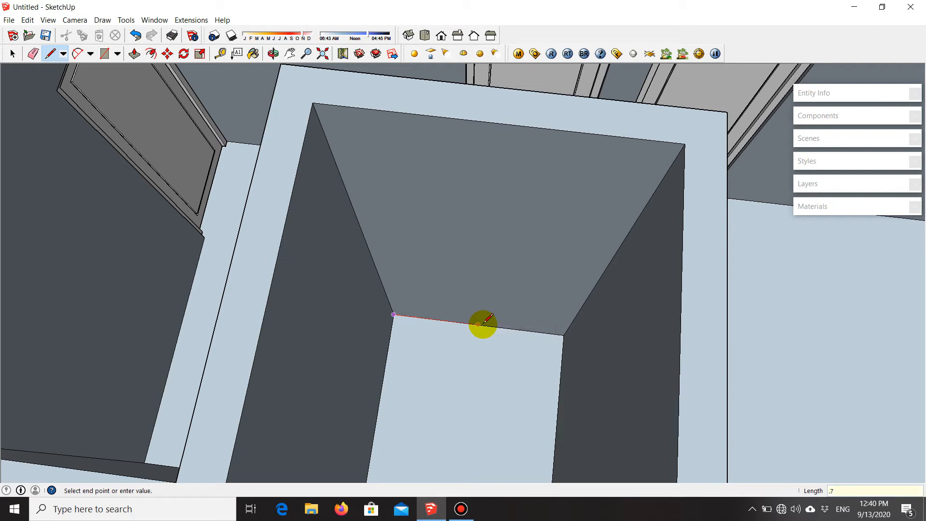
left_click(482, 325)
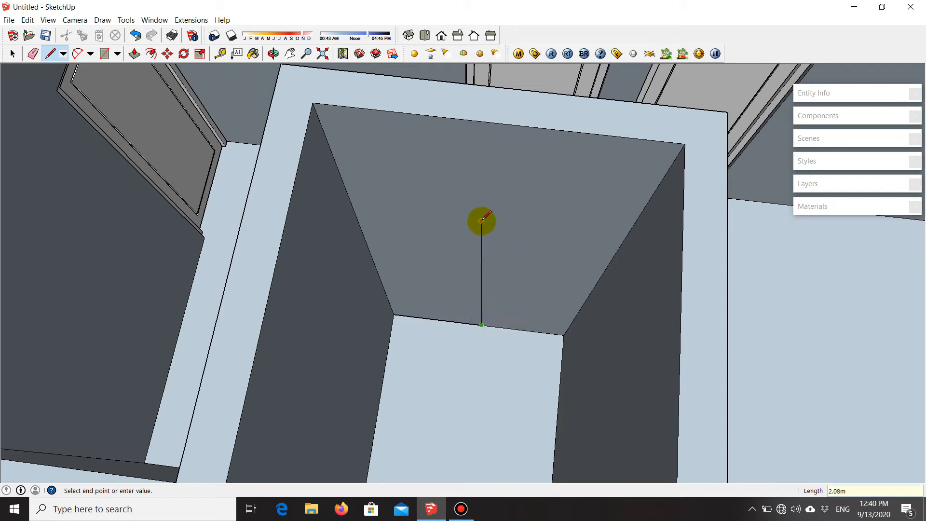
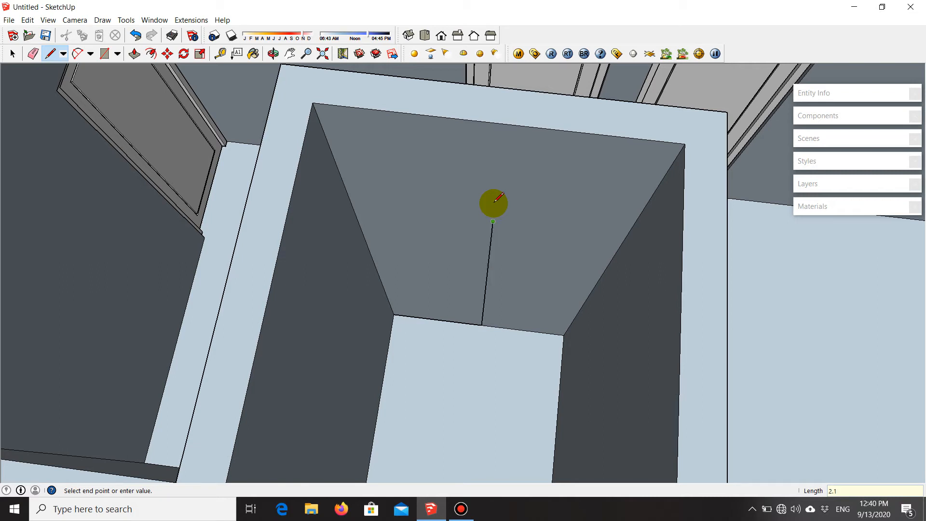
left_click(352, 205)
left_click(393, 314)
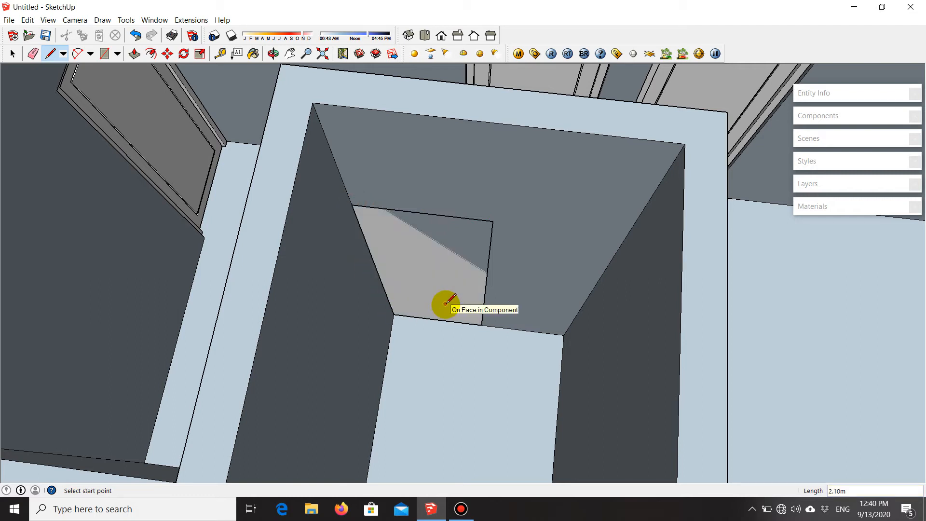
key("space")
- Move the small room's door outline face 0.05 m along the red axis, away from the side wall
scroll(448, 236, "up", 2)
middle_click_drag(405, 242, 421, 246)
scroll(604, 272, "up", 1)
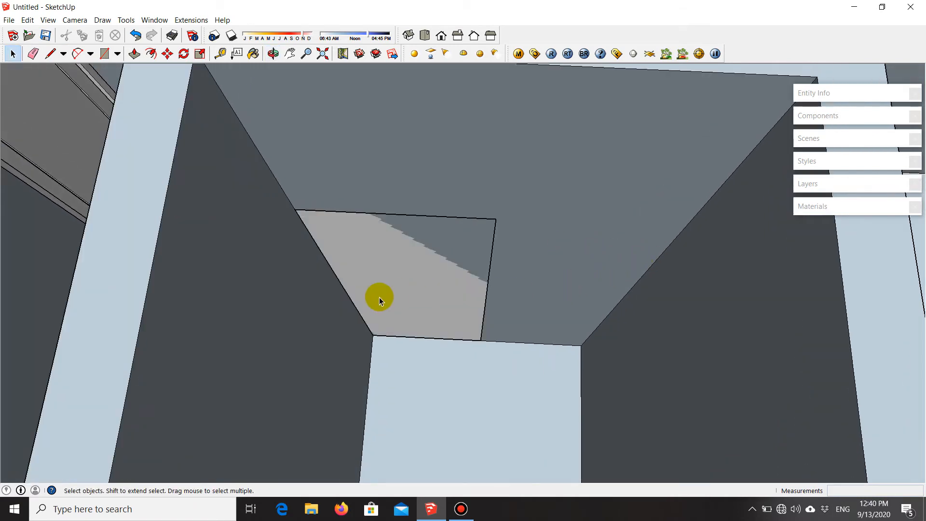
scroll(394, 293, "down", 3)
scroll(404, 284, "up", 3)
left_click(417, 279)
key("m")
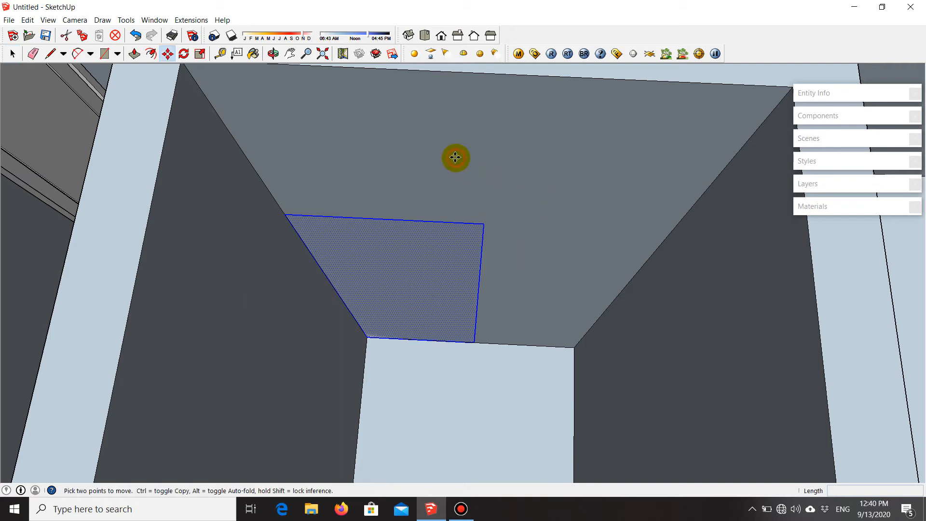
left_click(455, 157)
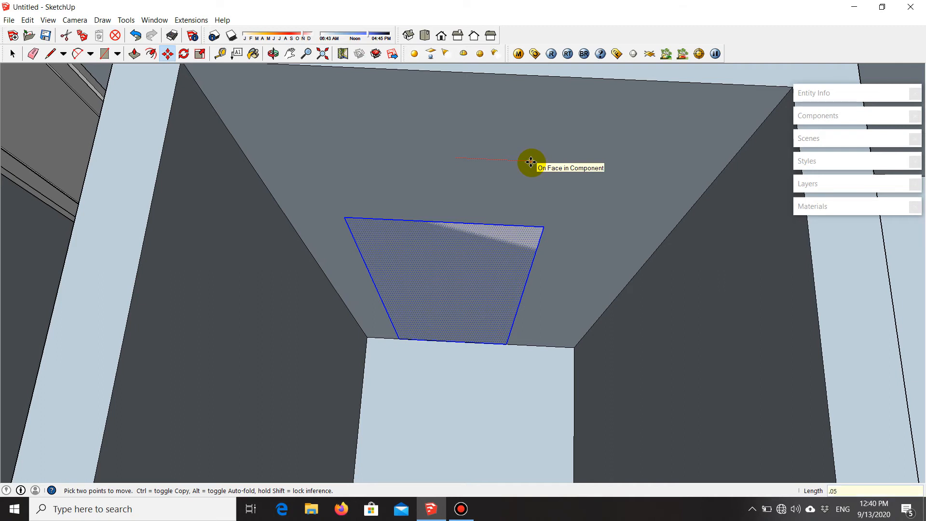
key("Return")
scroll(338, 247, "down", 5)
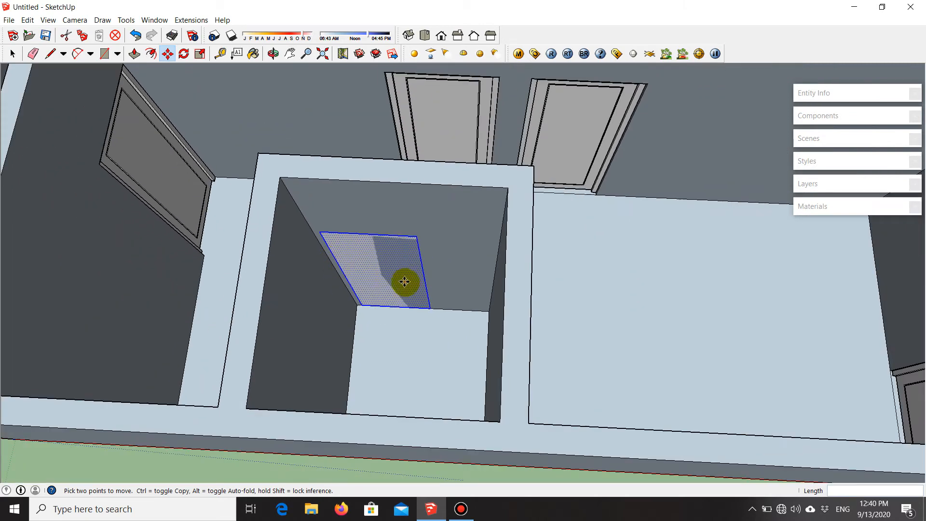
scroll(421, 247, "up", 3)
key("space")
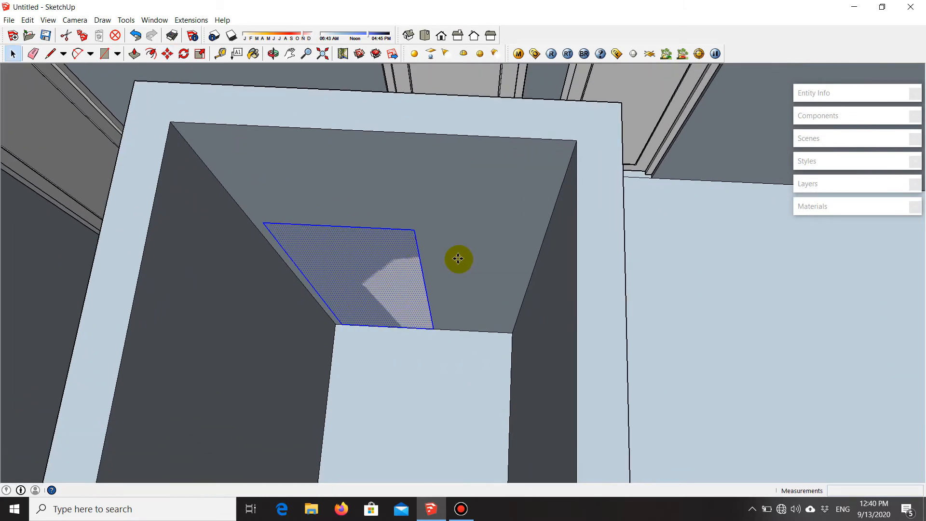
- Open the walls component for editing around the small room's door outline
right_click(511, 189)
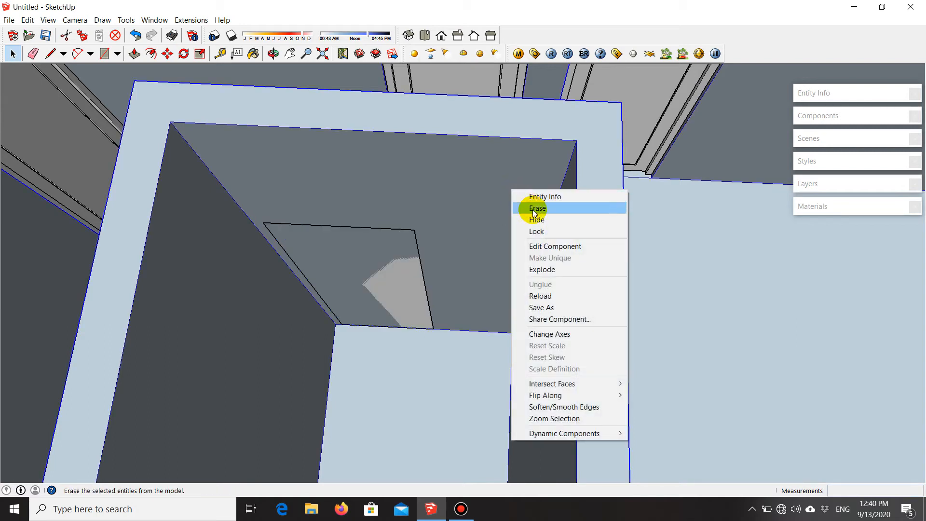
left_click(559, 247)
middle_click_drag(362, 332, 381, 350)
scroll(381, 350, "down", 2)
middle_click_drag(392, 243, 436, 341)
scroll(434, 343, "down", 2)
scroll(338, 245, "up", 3)
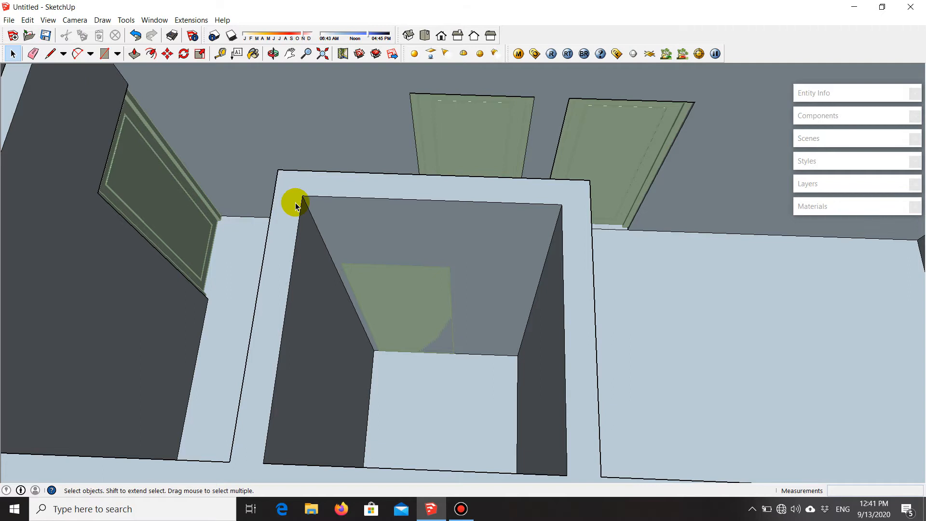
- Trace a rectangle over the door outline on the small room's inner wall, from its upper corner to the opposite floor corner
key("r")
scroll(374, 270, "up", 2)
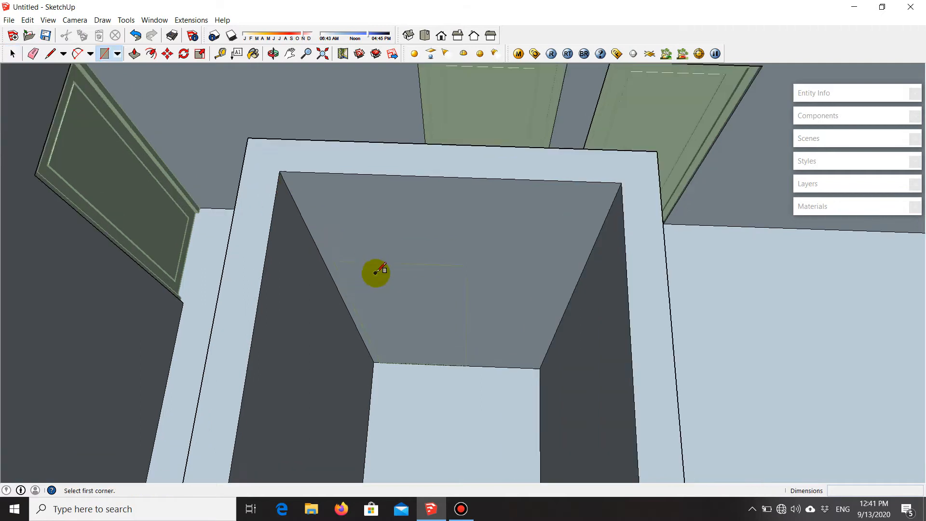
left_click(334, 261)
scroll(450, 353, "up", 2)
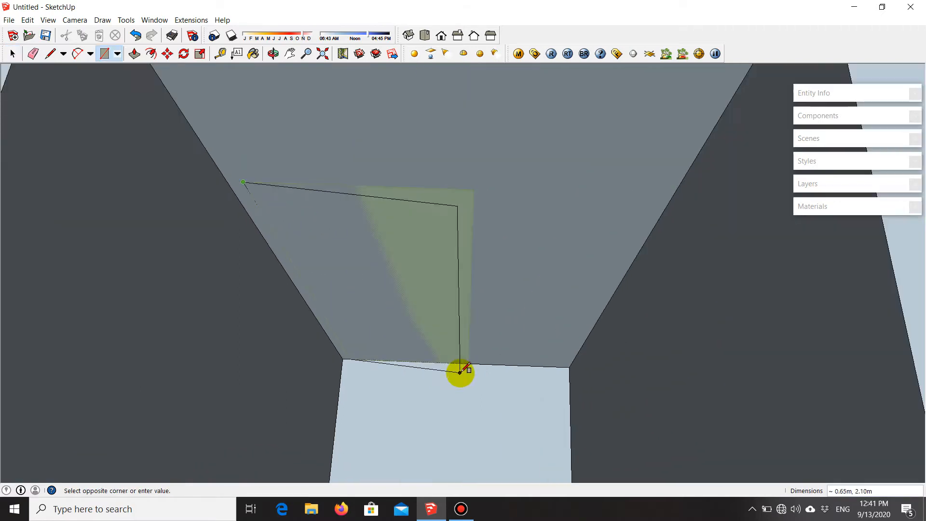
left_click(471, 369)
scroll(373, 378, "down", 3)
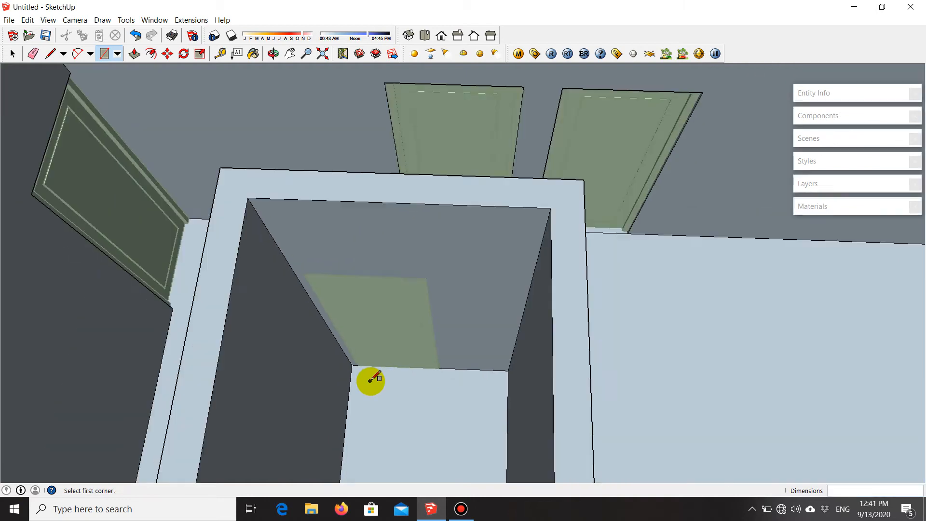
- Try to push the traced door rectangle 0.15 m through the small room's corridor-side wall and inspect the cut from the corridor
scroll(375, 378, "up", 2)
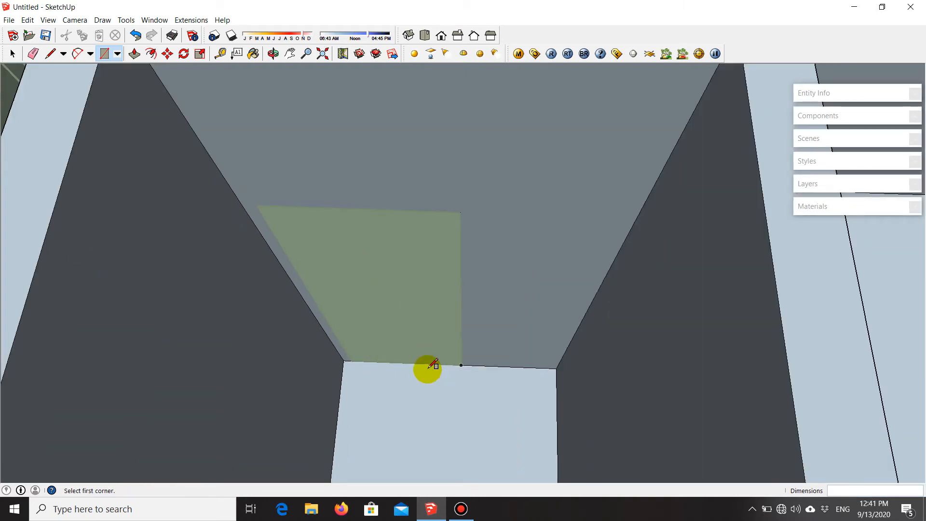
key("p")
scroll(417, 381, "down", 3)
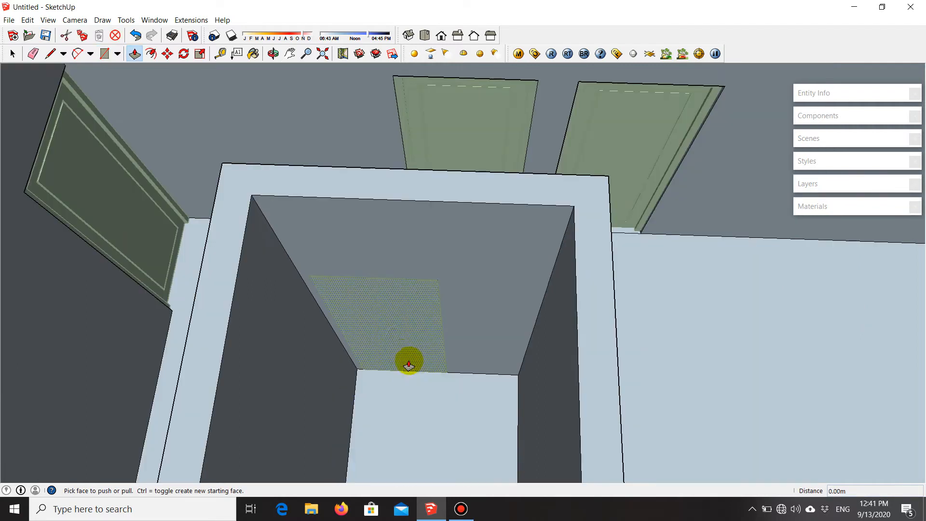
left_click(399, 336)
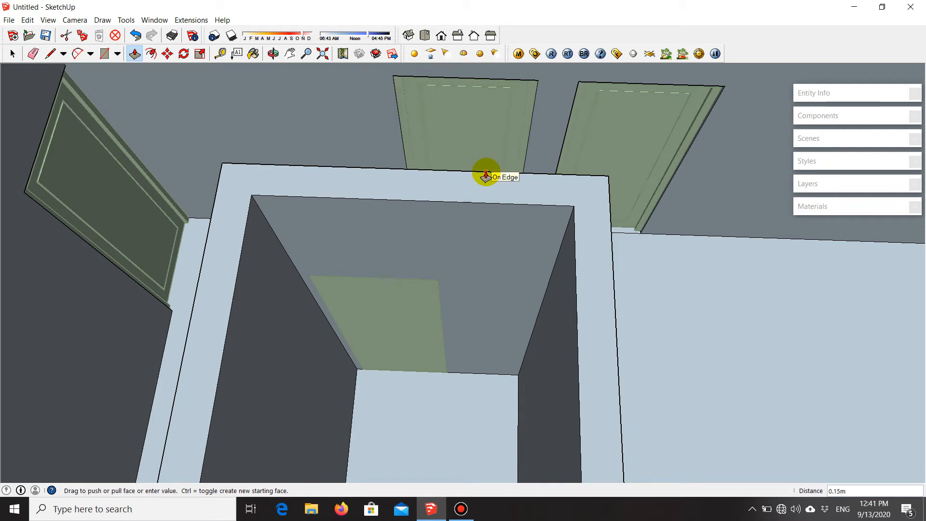
left_click(486, 175)
middle_click_drag(491, 186, 240, 333)
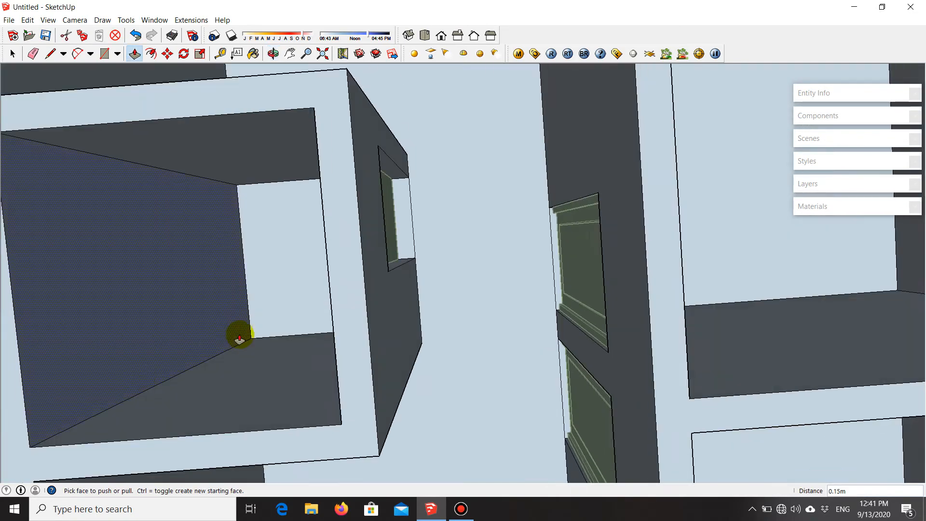
scroll(422, 226, "up", 2)
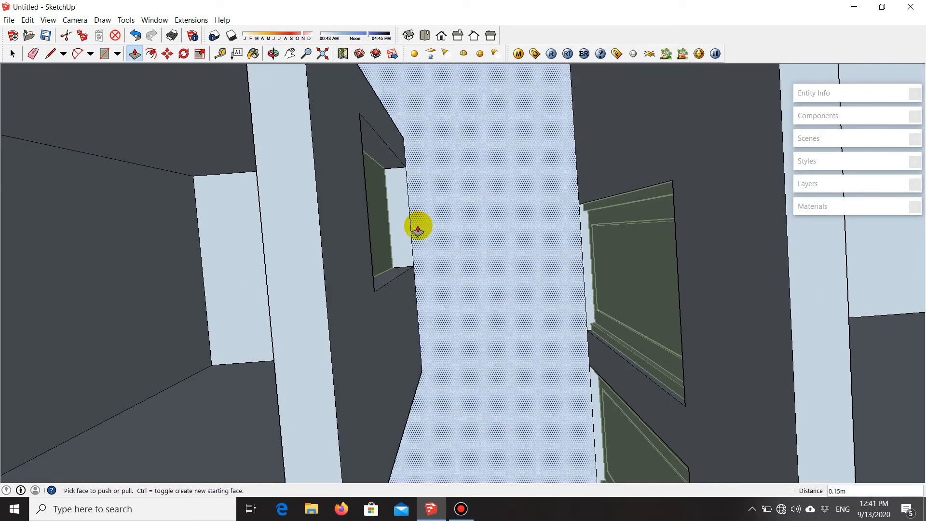
middle_click_drag(432, 293, 399, 258)
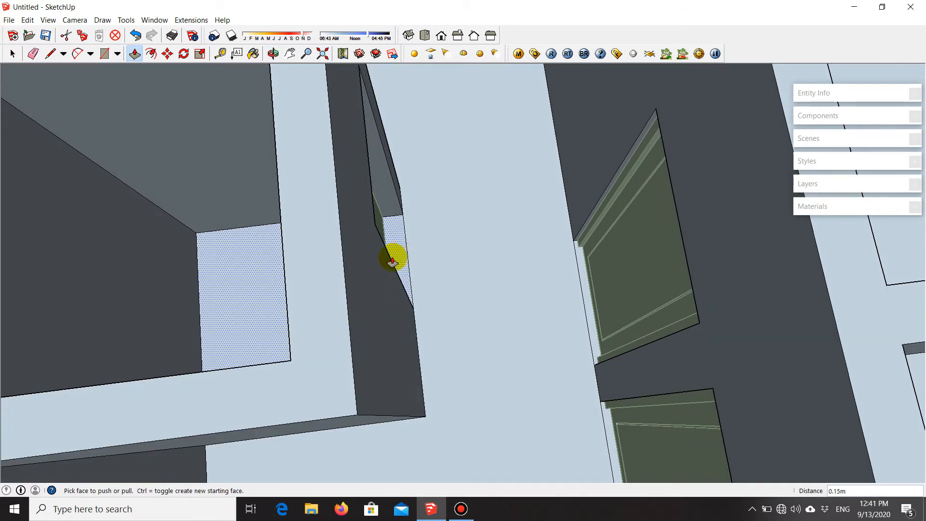
key("ctrl+z")
- Push the traced door rectangle 0.15 m through the small room's corridor-side wall to cut the opening, and close the walls component
middle_click_drag(272, 324, 478, 316)
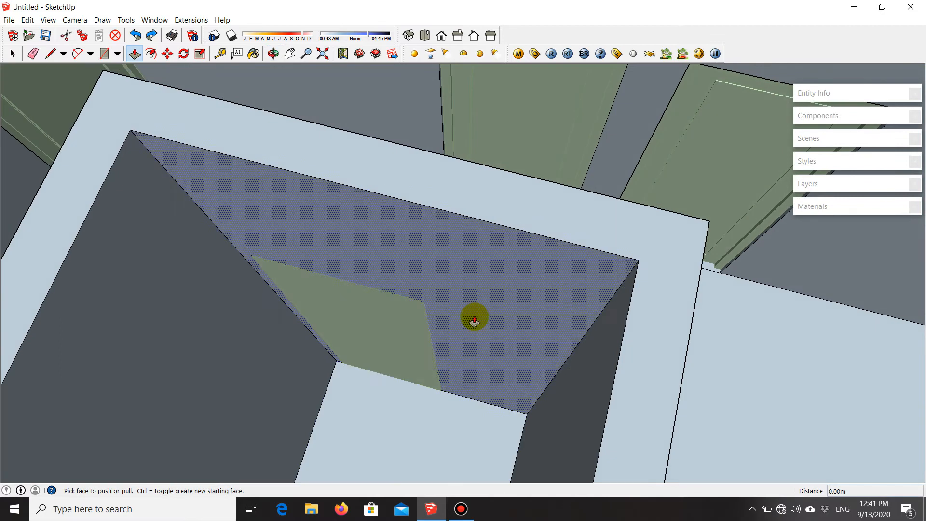
left_click(378, 343)
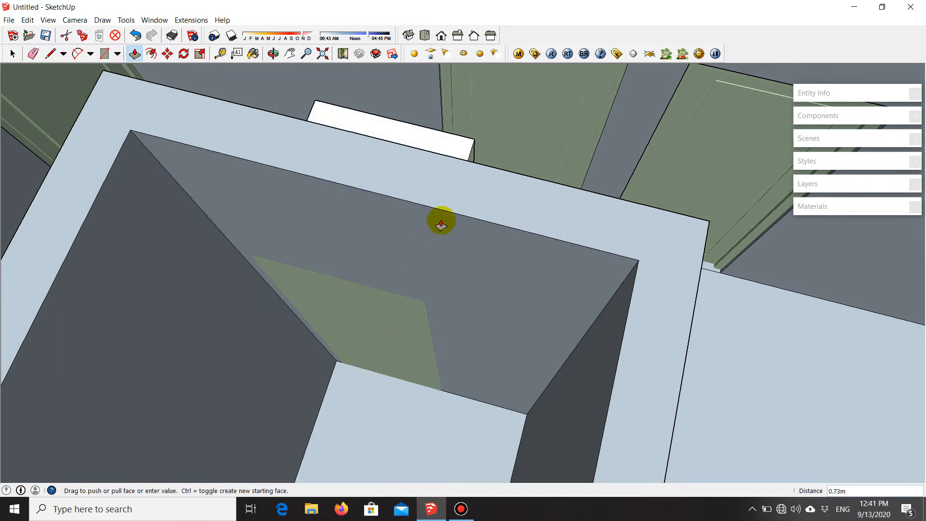
middle_click_drag(466, 205, 404, 272)
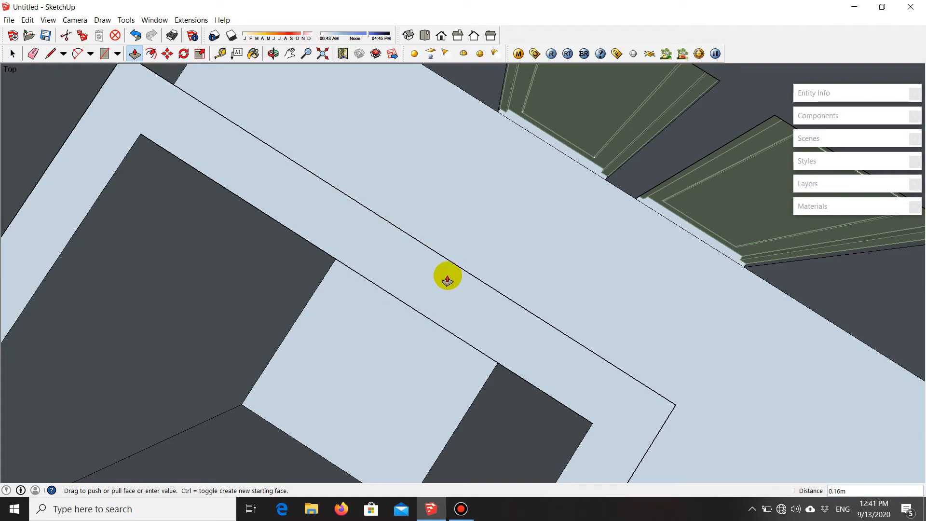
middle_click_drag(451, 300, 513, 238)
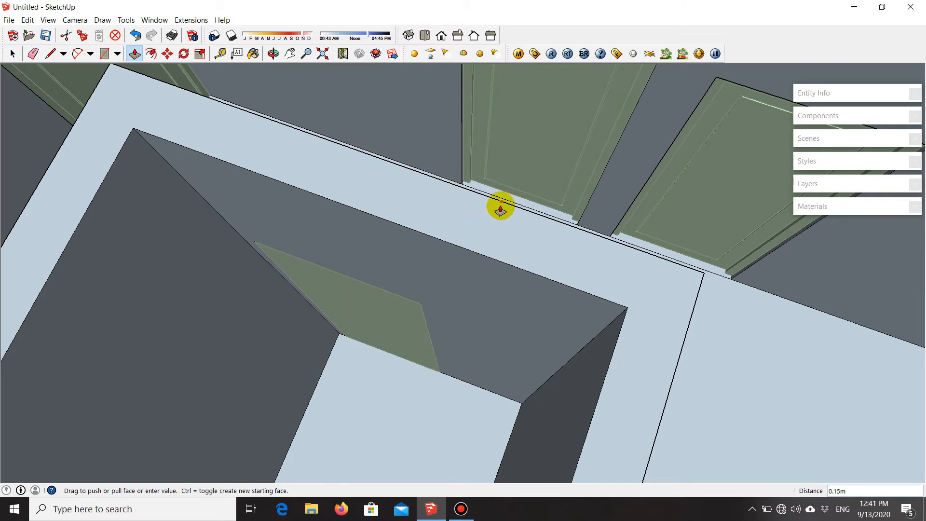
middle_click_drag(501, 208, 475, 257)
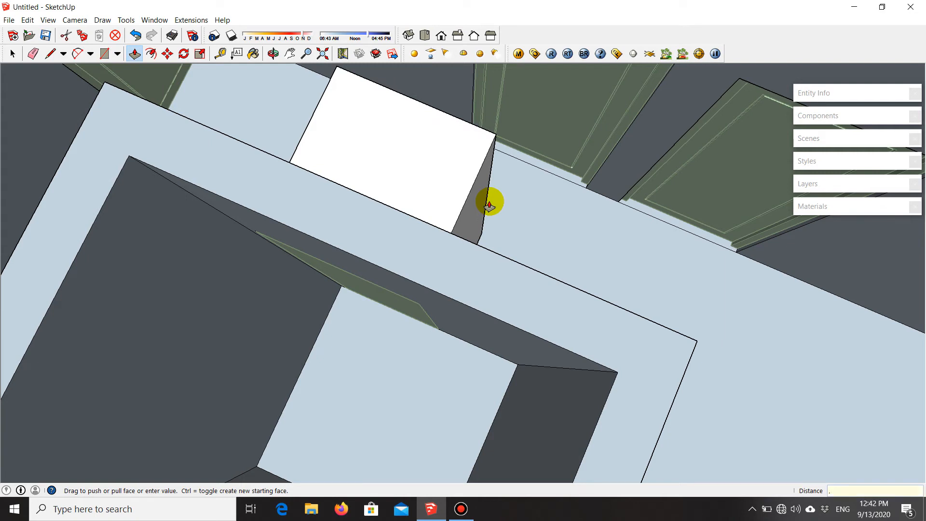
key("Return")
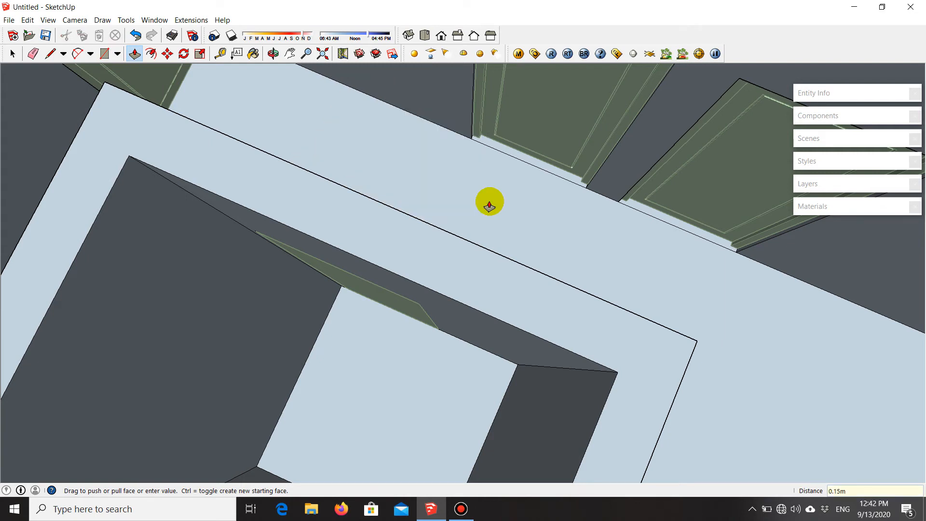
middle_click_drag(490, 205, 63, 238)
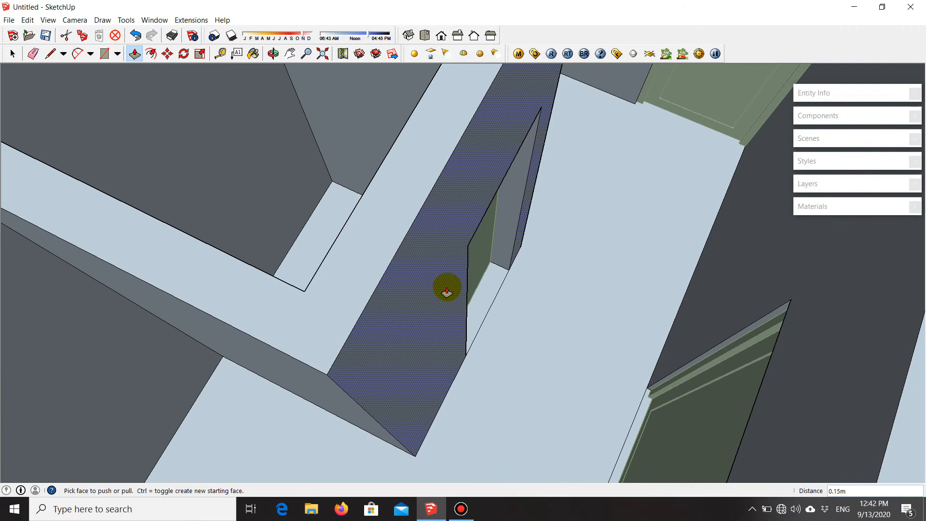
scroll(485, 255, "down", 3)
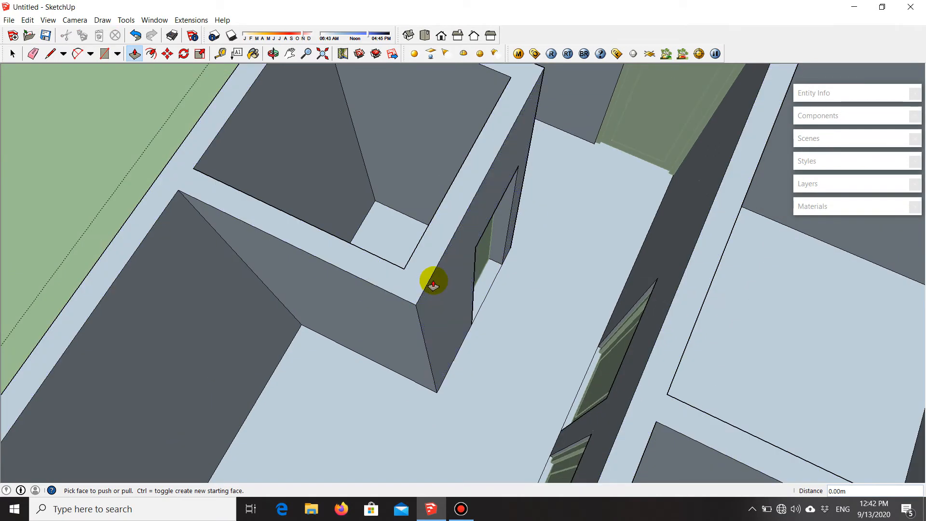
key("space")
key("Escape")
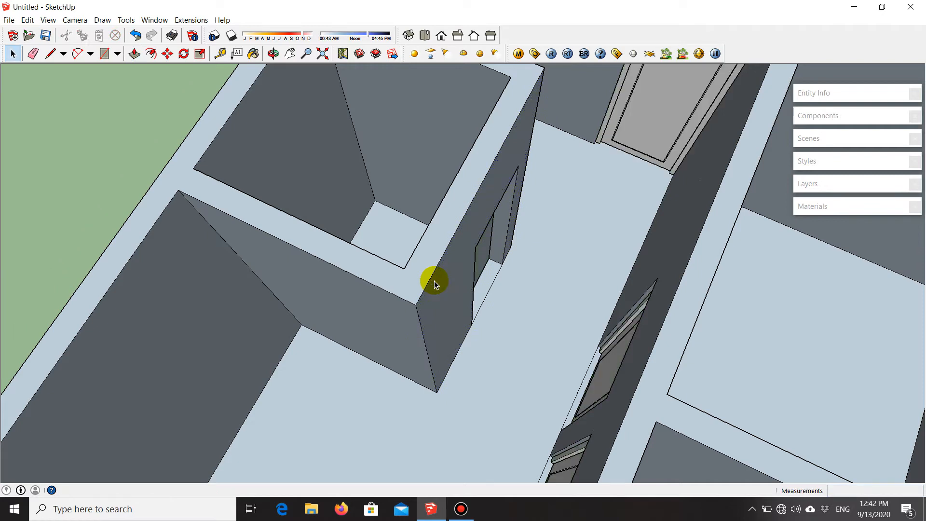
- Move the small room's loose door face out of its opening to the open ground outside the house's outer wall
scroll(475, 310, "down", 4)
middle_click_drag(453, 318, 676, 299)
scroll(461, 268, "up", 3)
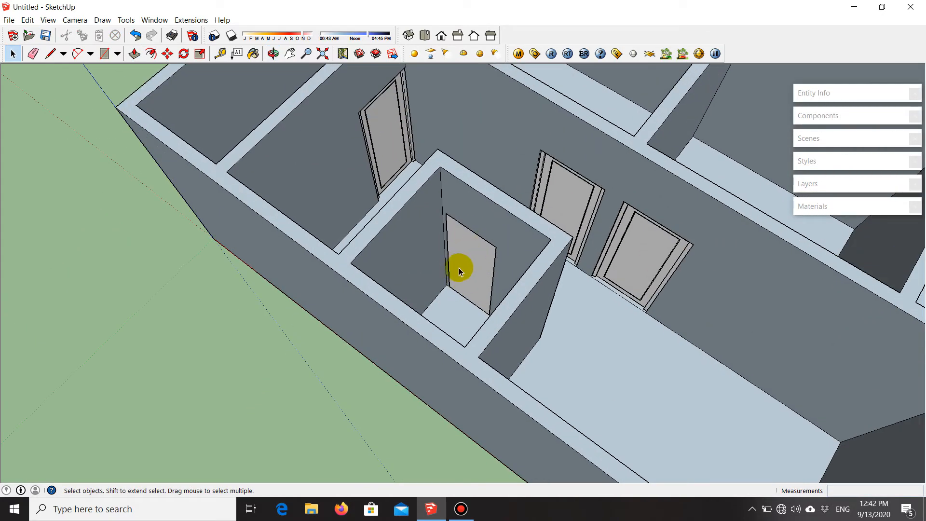
scroll(458, 268, "up", 3)
left_click(467, 259)
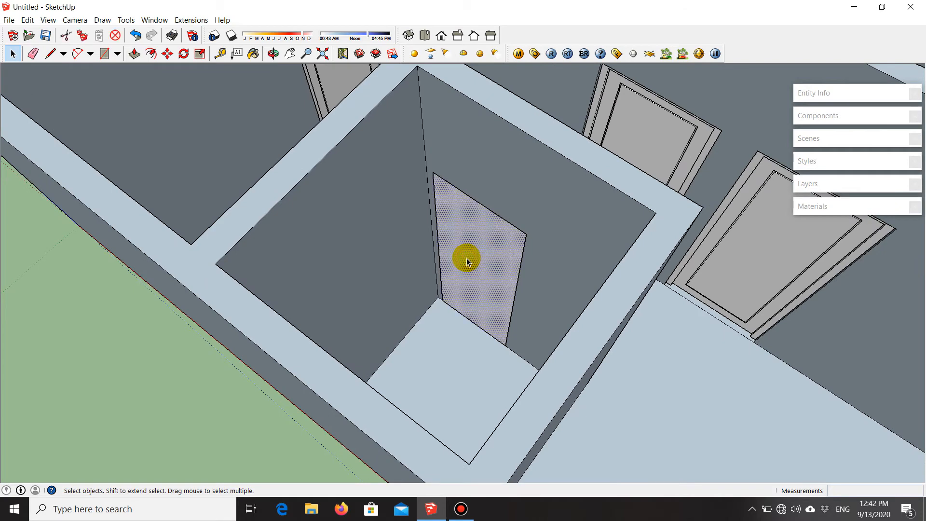
key("m")
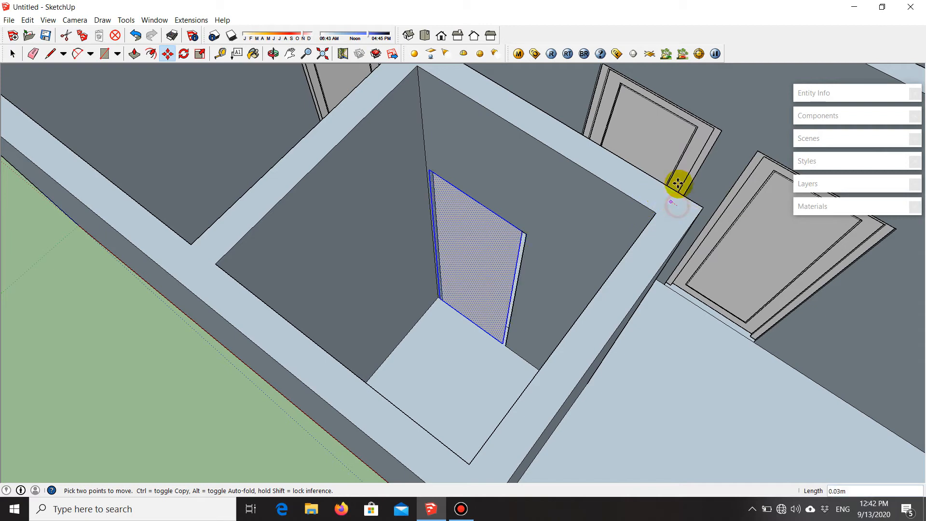
left_click(677, 205)
scroll(677, 201, "down", 2)
scroll(664, 217, "down", 2)
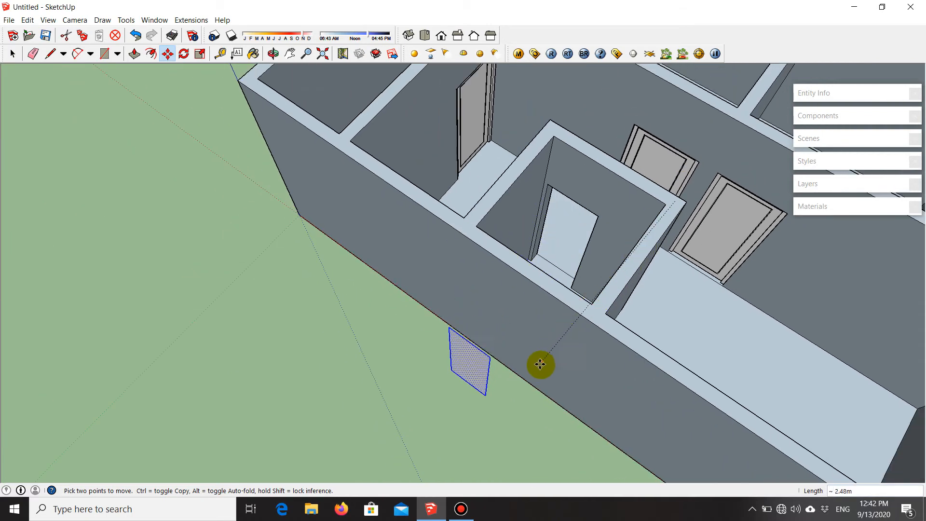
left_click(529, 404)
middle_click_drag(492, 424, 602, 310)
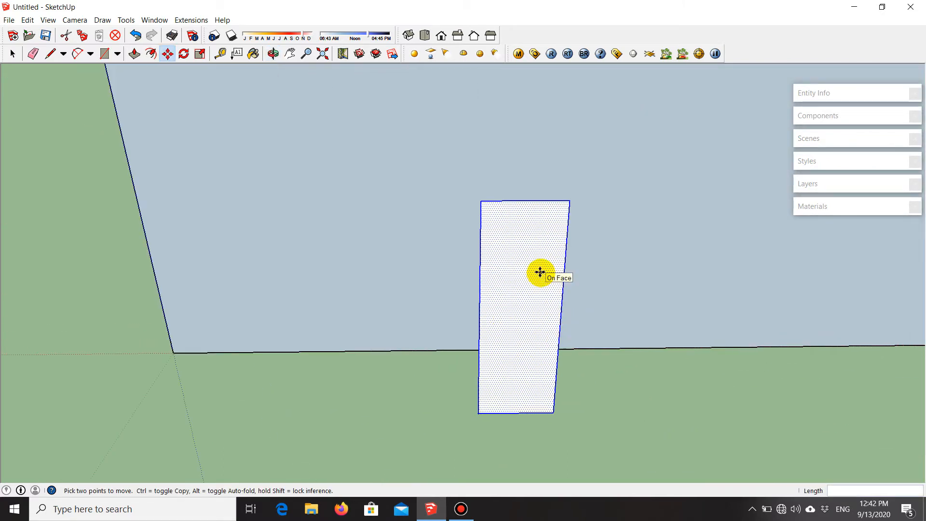
key("Escape")
key("space")
- Offset the door face's outline 0.05 m inward
scroll(510, 408, "up", 1)
scroll(512, 410, "up", 1)
scroll(537, 355, "up", 1)
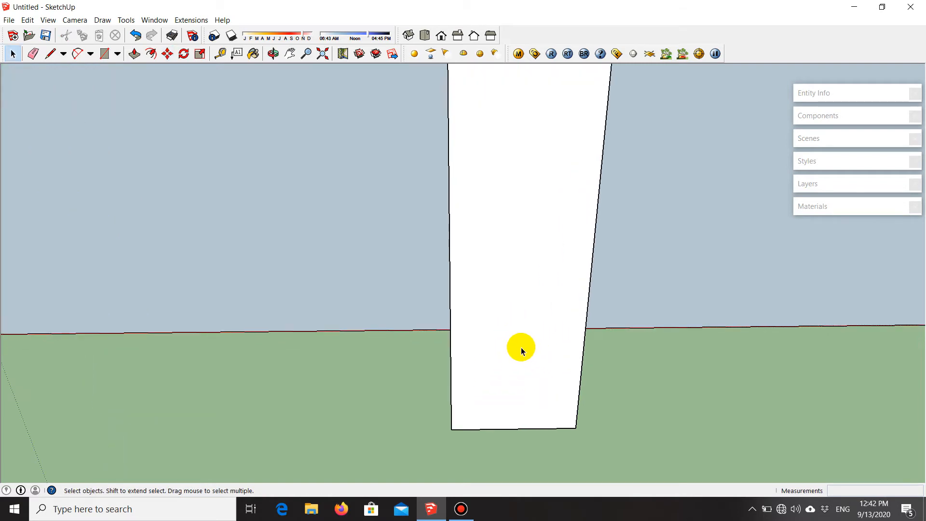
middle_click_drag(522, 350, 489, 369)
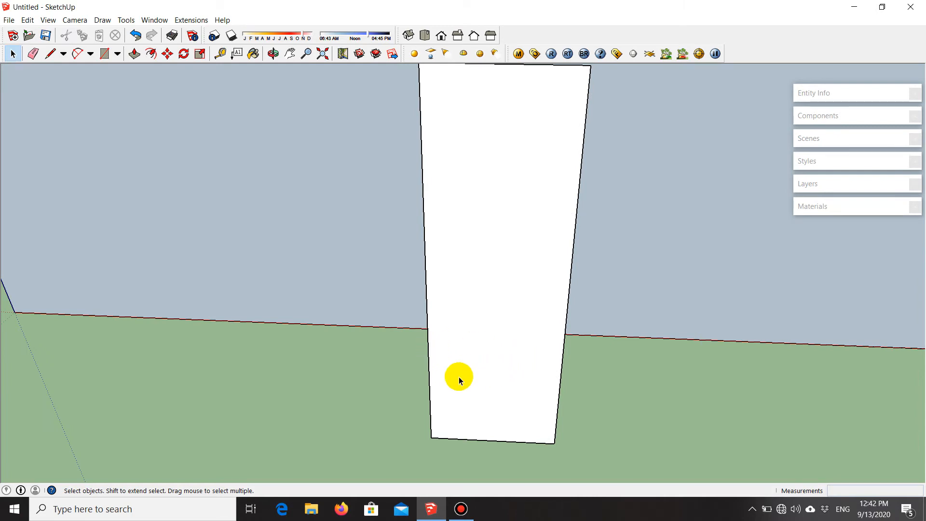
scroll(466, 333, "down", 1)
scroll(493, 315, "up", 1)
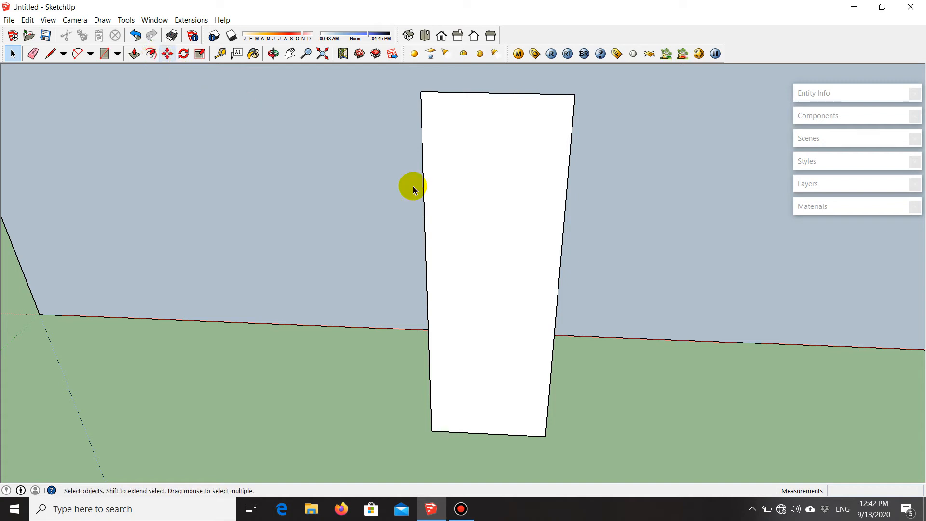
key("f")
scroll(431, 212, "up", 1)
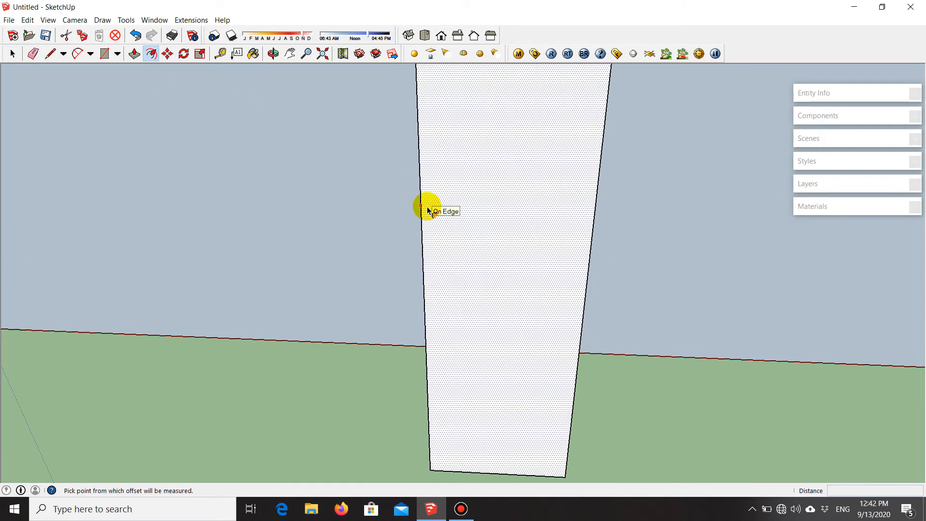
left_click(427, 211)
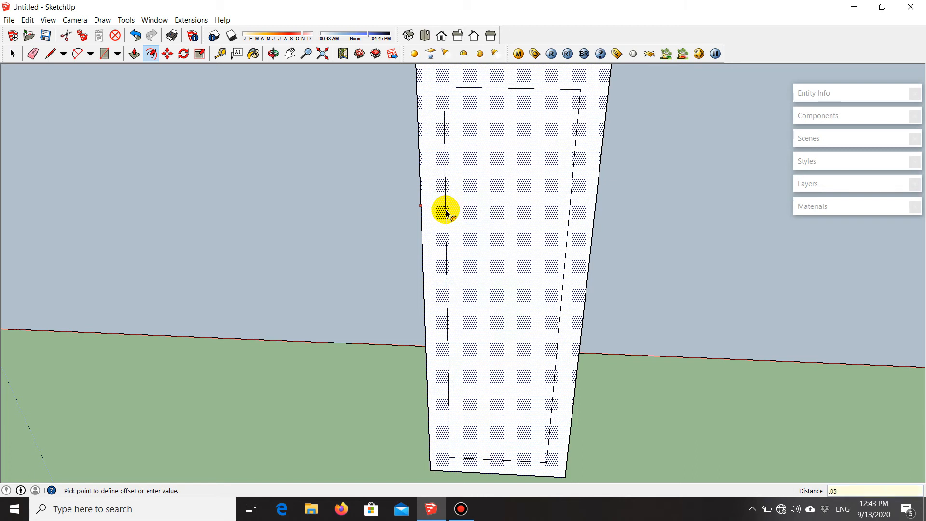
type(".05")
key("Return")
- Erase the bottom edge of the inner offset outline on the door face
scroll(458, 241, "down", 3)
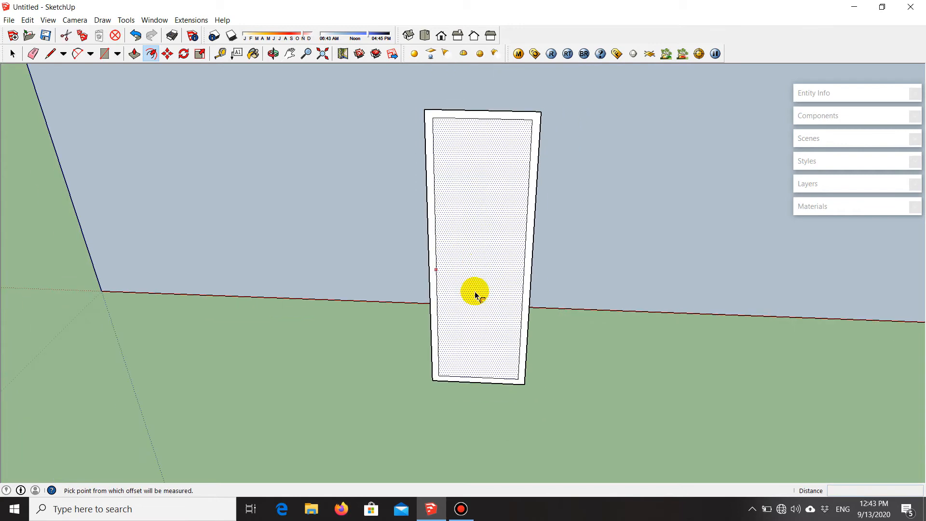
scroll(449, 382, "up", 4)
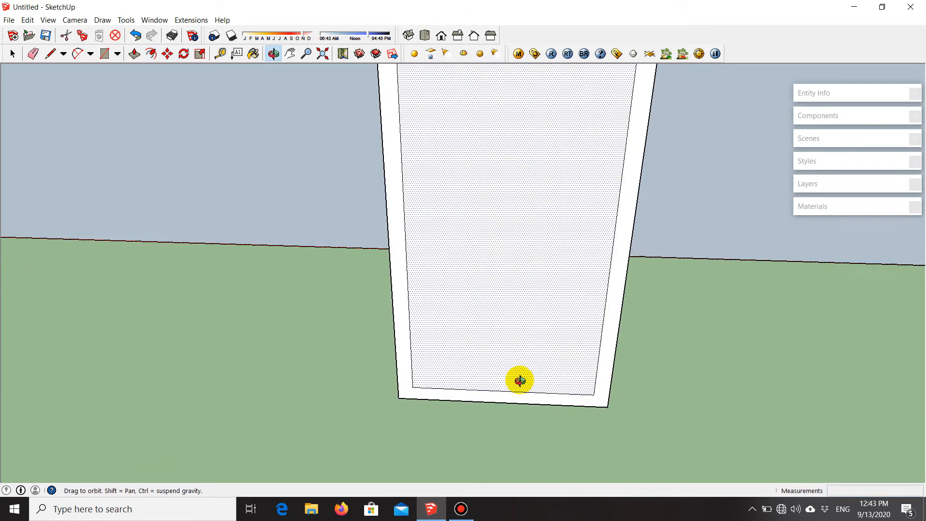
scroll(504, 391, "up", 2)
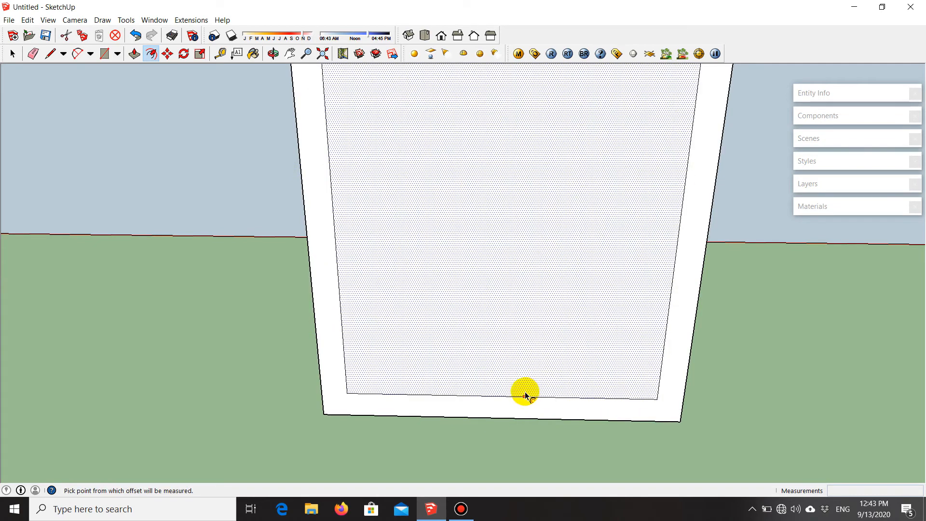
key("e")
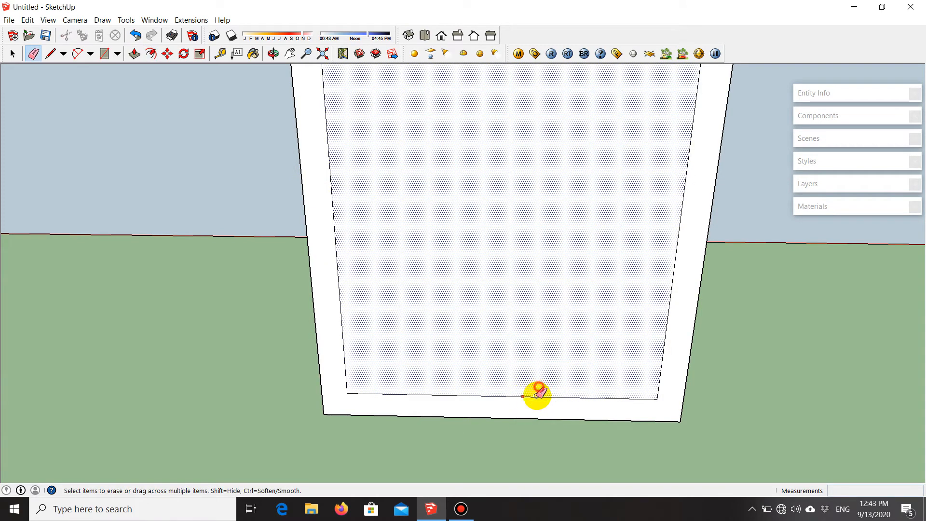
left_click(537, 405)
- Extend both inner vertical lines of the door face straight down to its bottom edge
scroll(372, 434, "up", 5)
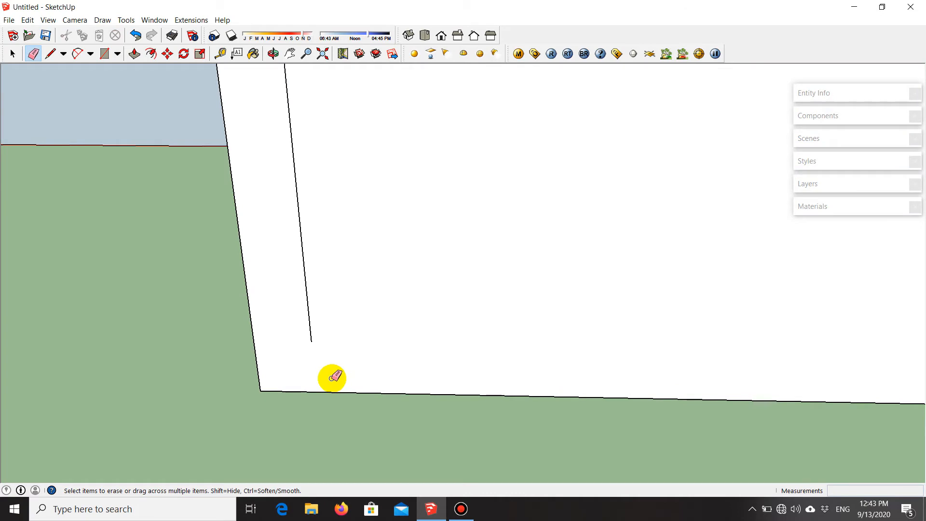
middle_click_drag(305, 352, 368, 333)
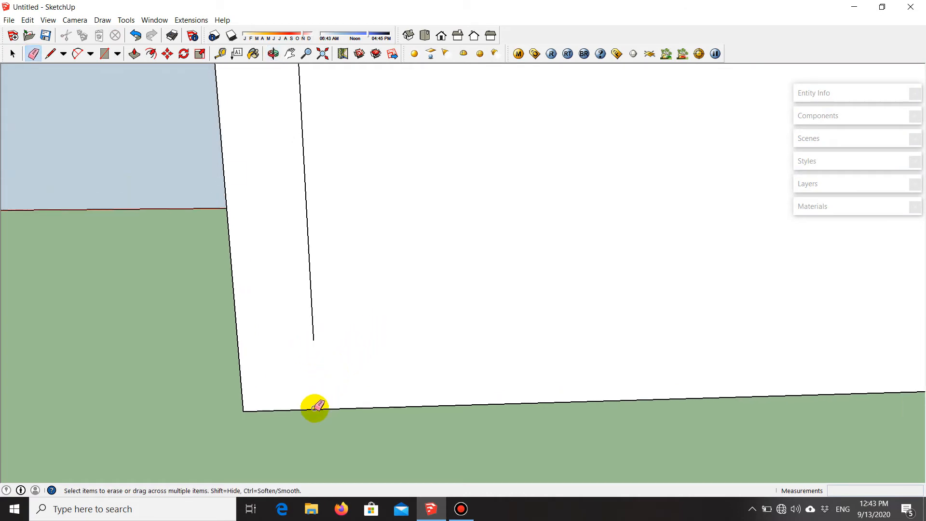
key("m")
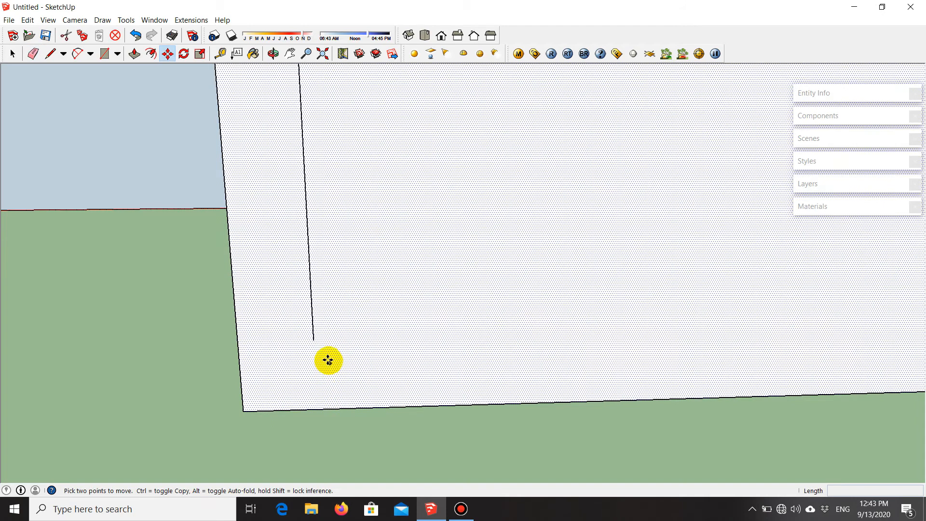
left_click(314, 341)
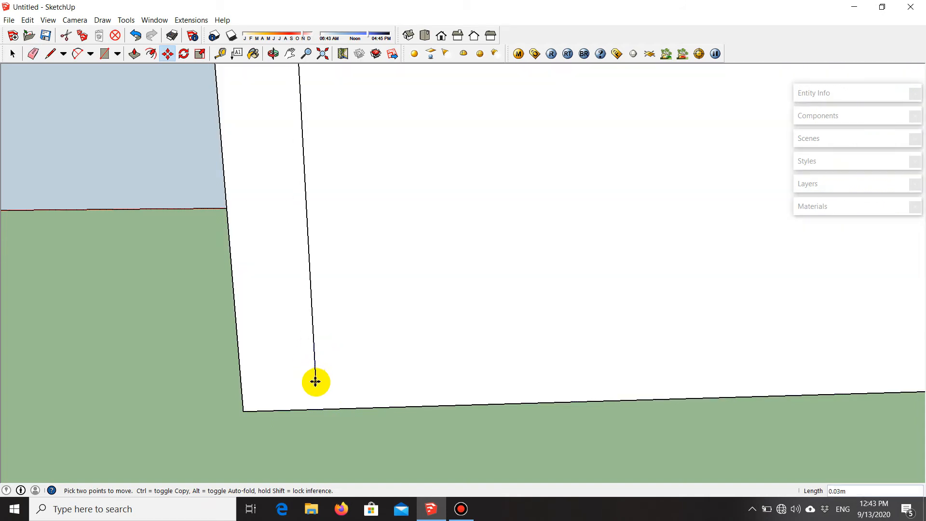
left_click(316, 408)
middle_click_drag(269, 405, 417, 358)
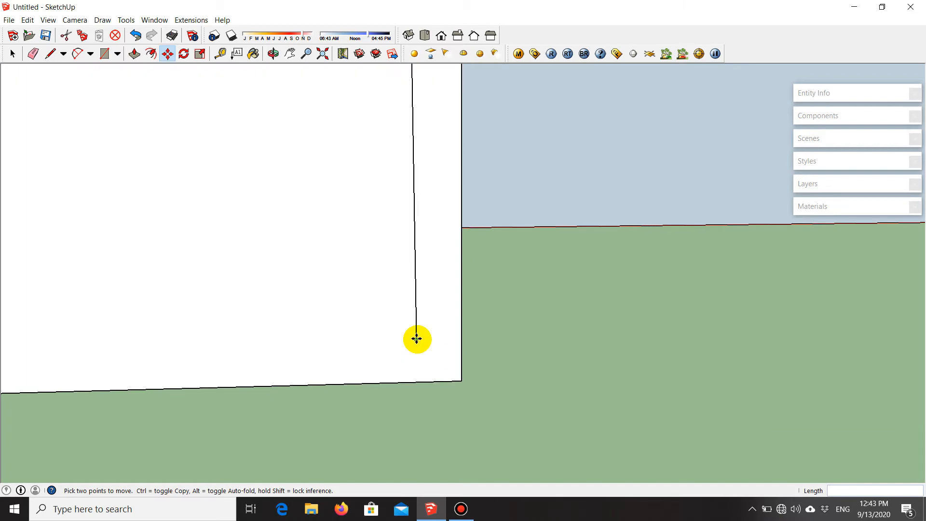
left_click(417, 339)
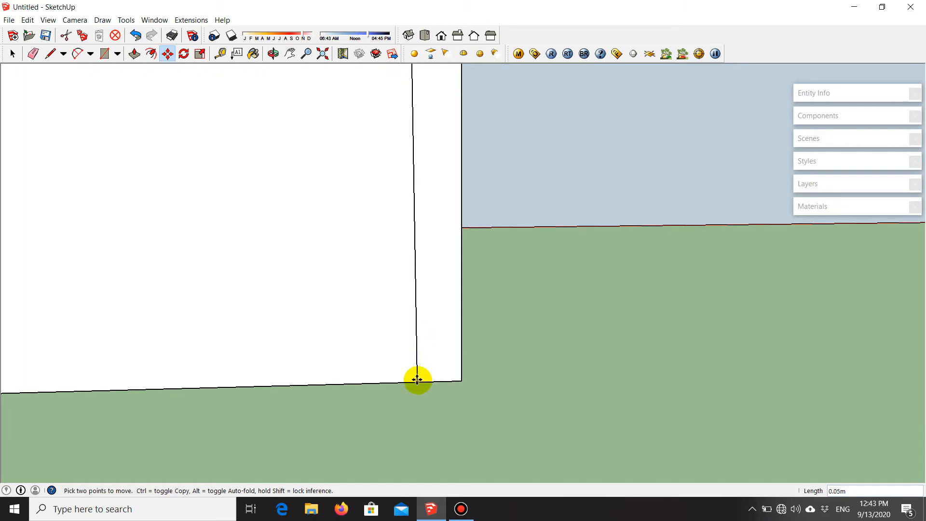
left_click(418, 381)
middle_click_drag(418, 381, 337, 372)
scroll(342, 361, "down", 2)
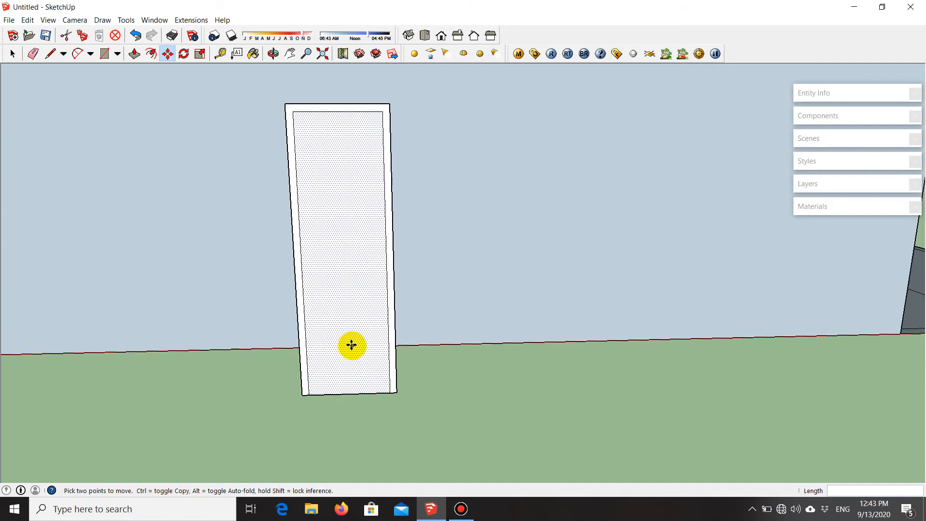
- Copy the door face's inner panel 1.05 m along the red axis, beside the original
key("space")
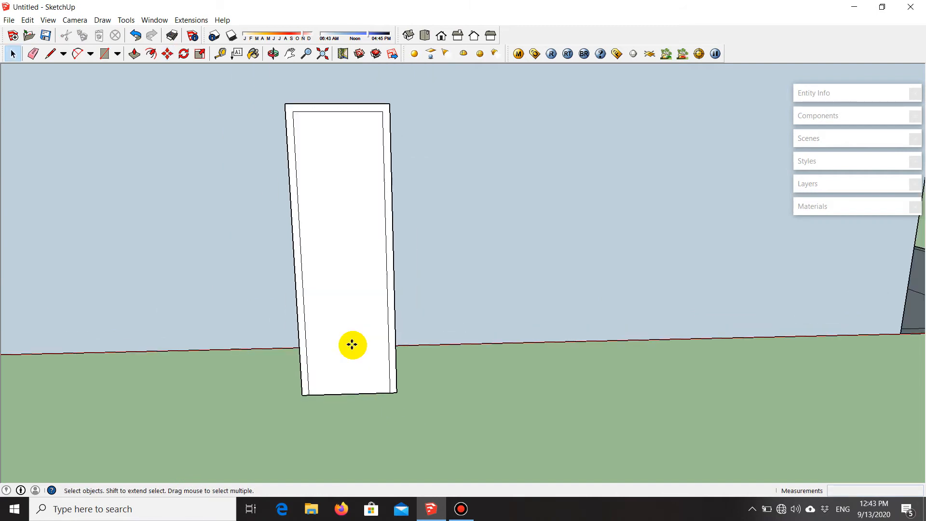
left_click(343, 210)
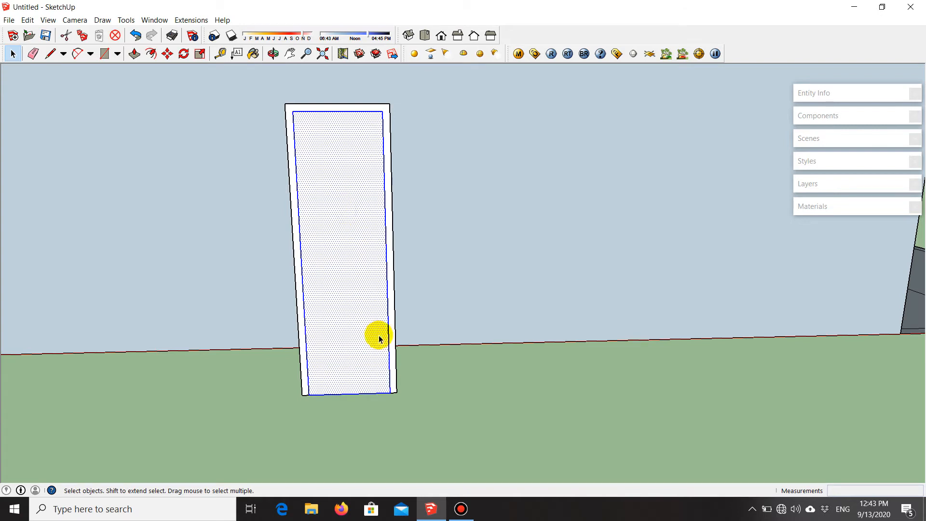
key("m")
left_click(378, 412)
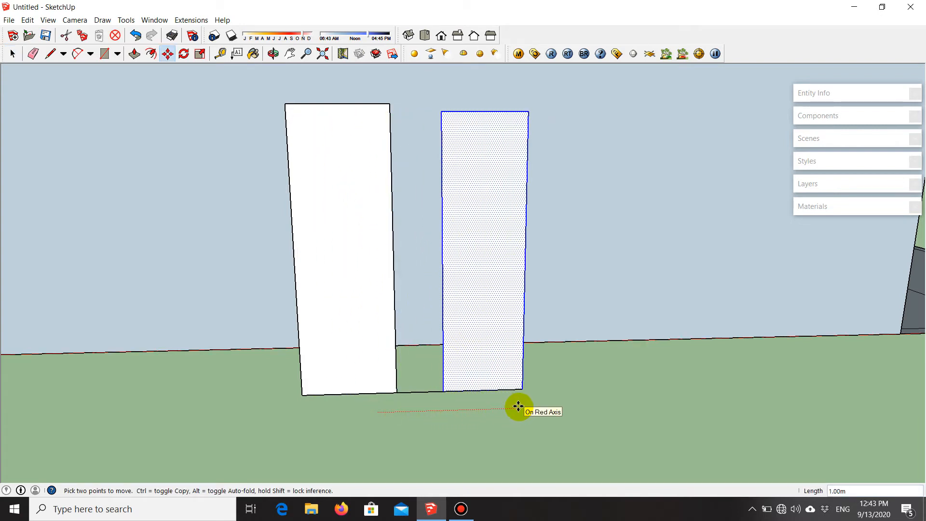
key("ctrl")
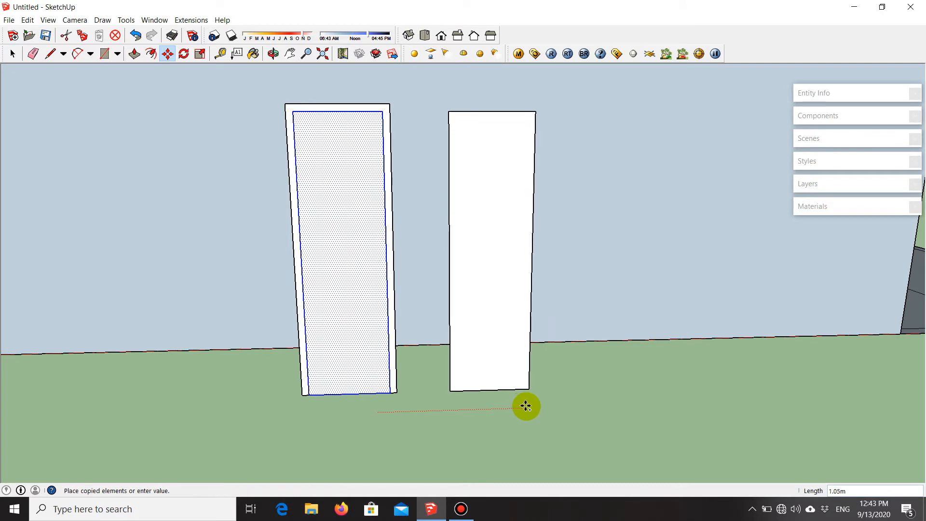
left_click(526, 406)
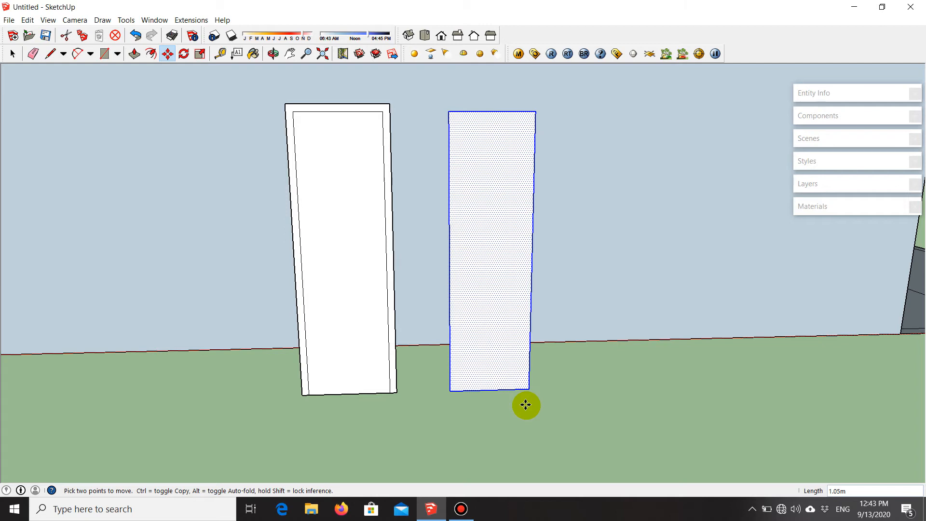
key("space")
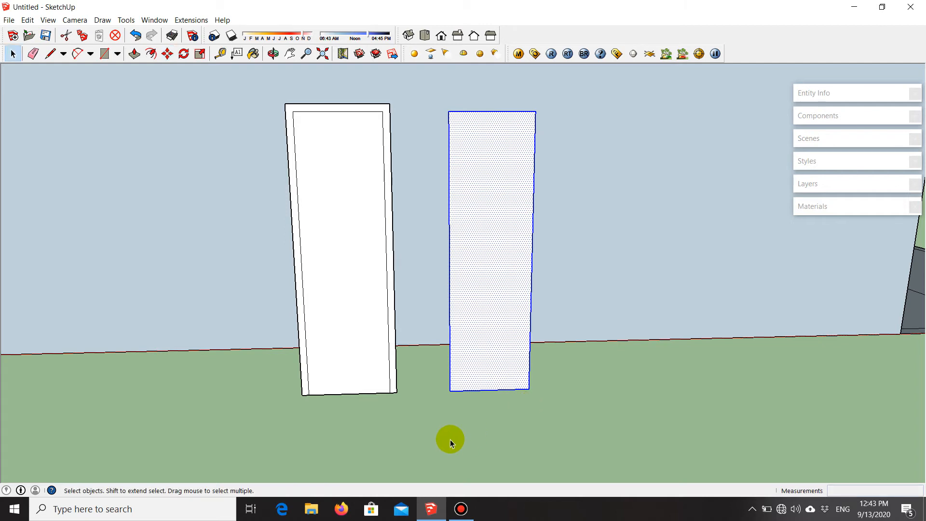
- Erase the bottom edge of the original door face between the jambs, leaving only the frame outline
scroll(386, 431, "up", 5)
left_click(386, 432)
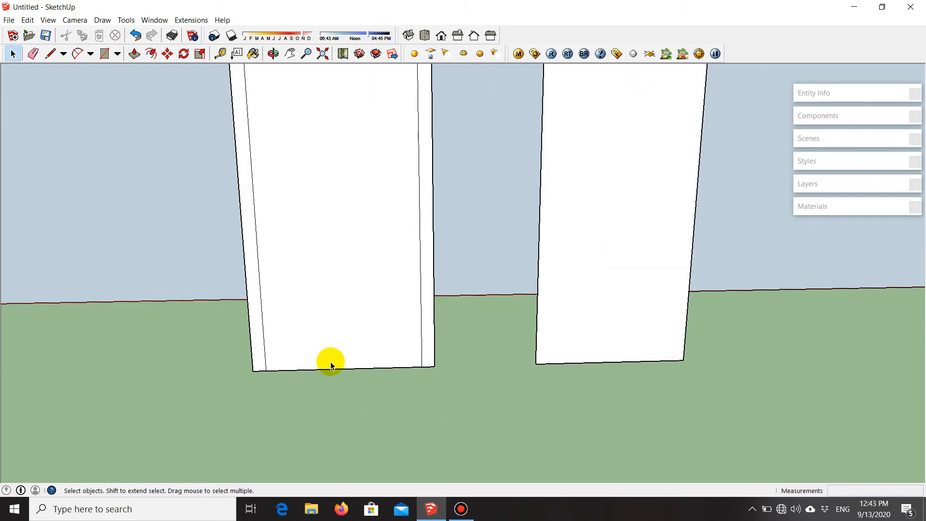
key("e")
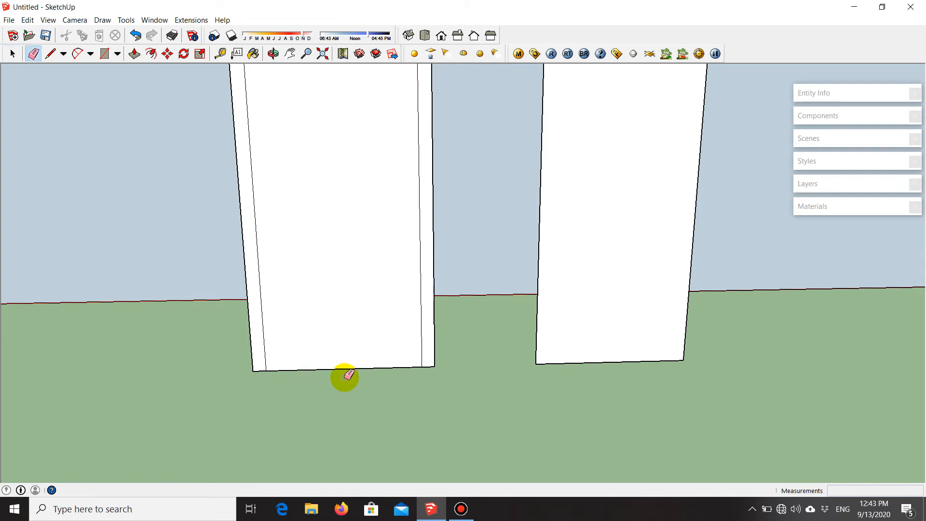
left_click(348, 372)
scroll(314, 424, "down", 5)
mouse_move(291, 375)
middle_mouse_down()
mouse_move(432, 439)
mouse_move(459, 248)
middle_mouse_up()
scroll(459, 247, "up", 2)
key("space")
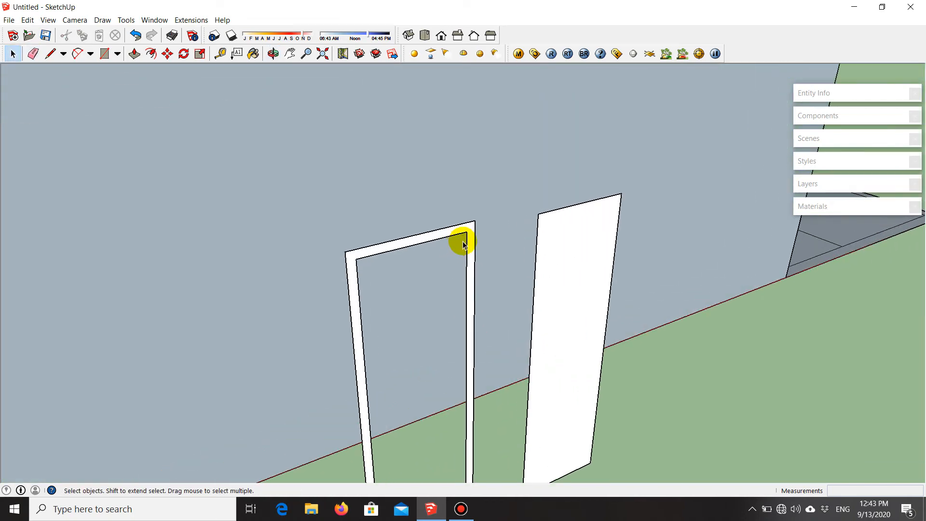
- Extrude the door frame face 0.10 m toward the house's outer wall
scroll(465, 236, "up", 3)
scroll(476, 218, "down", 3)
middle_click_drag(477, 218, 536, 364)
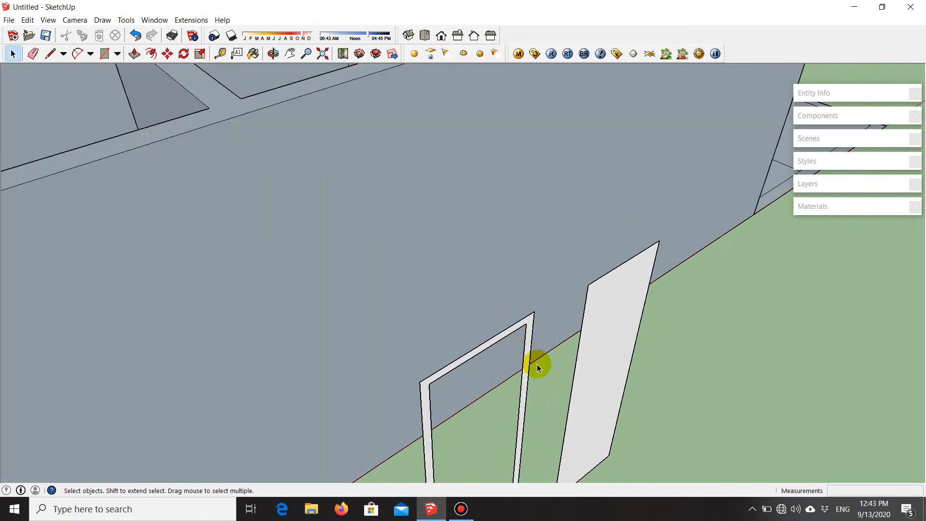
scroll(536, 362, "up", 2)
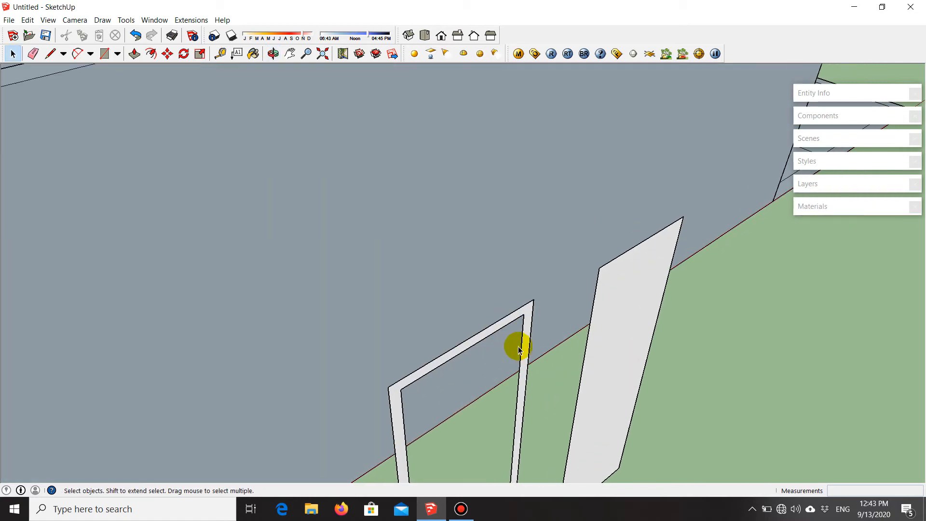
key("p")
left_click(528, 321)
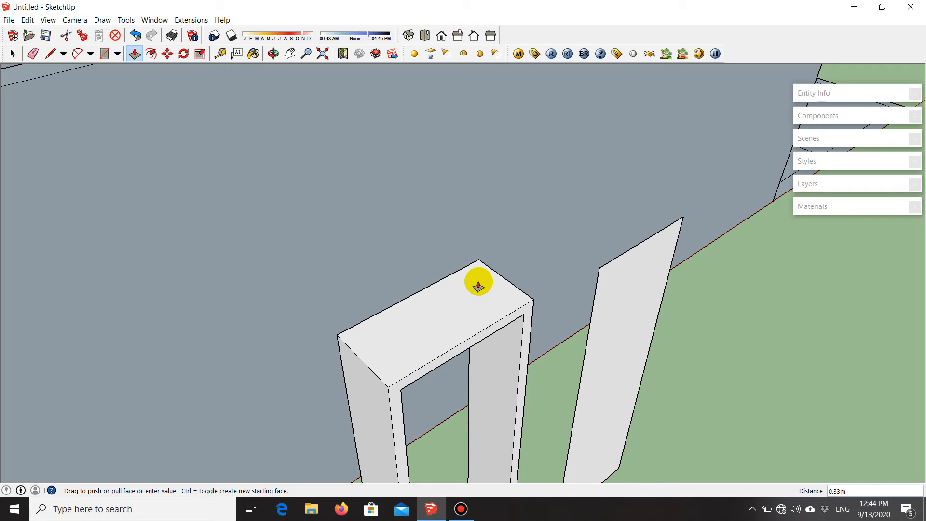
key("Return")
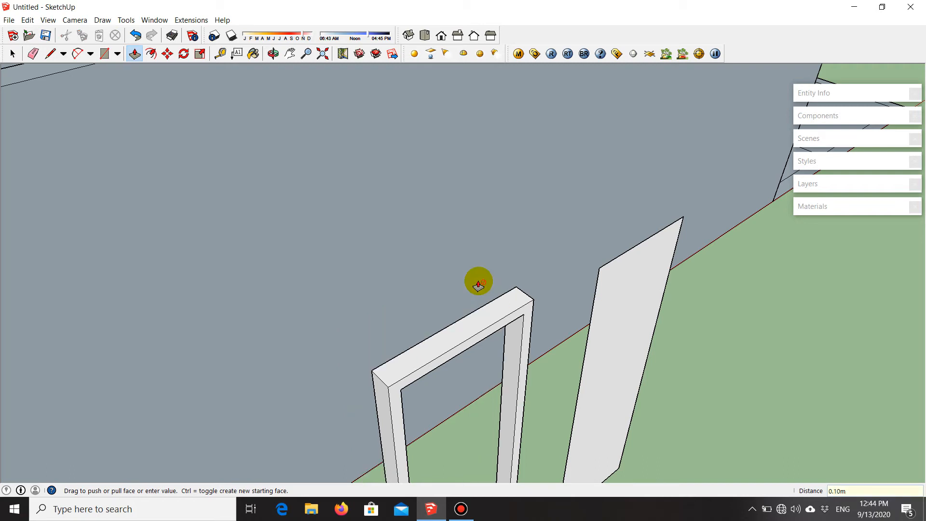
key("space")
- Make the whole extruded door frame a group
scroll(444, 182, "down", 3)
scroll(467, 341, "up", 1)
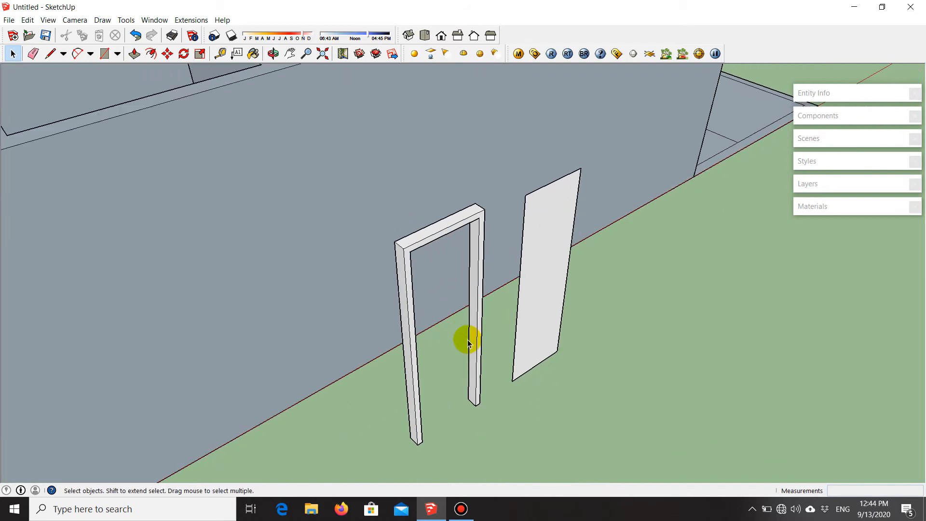
scroll(476, 242, "up", 1)
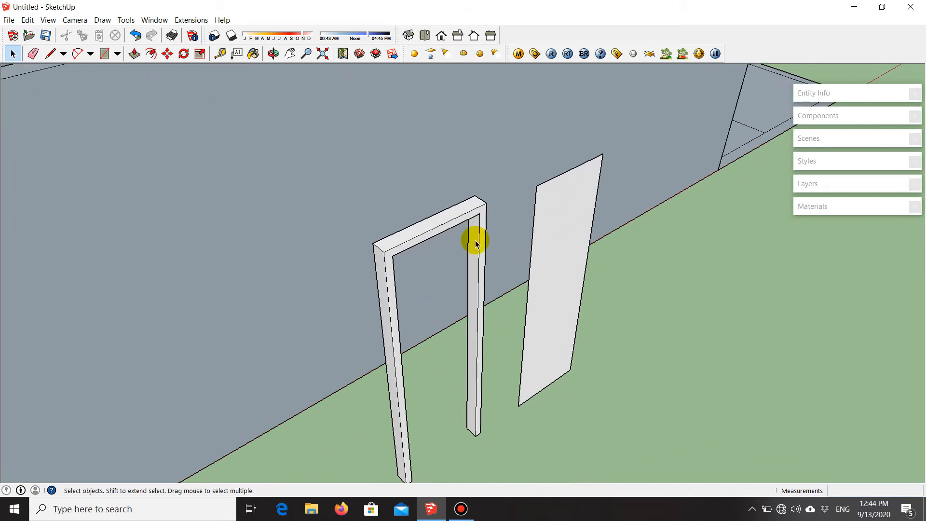
triple_click(476, 242)
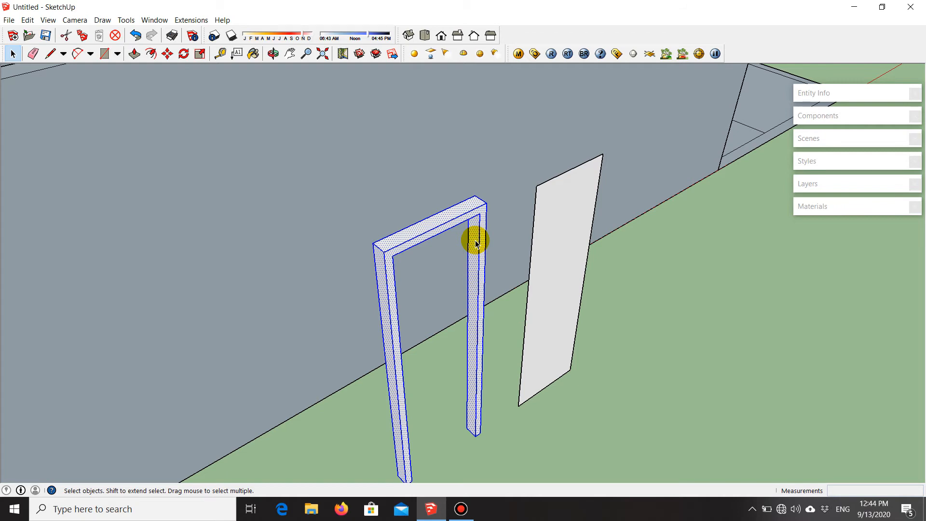
scroll(476, 242, "down", 1)
right_click(475, 241)
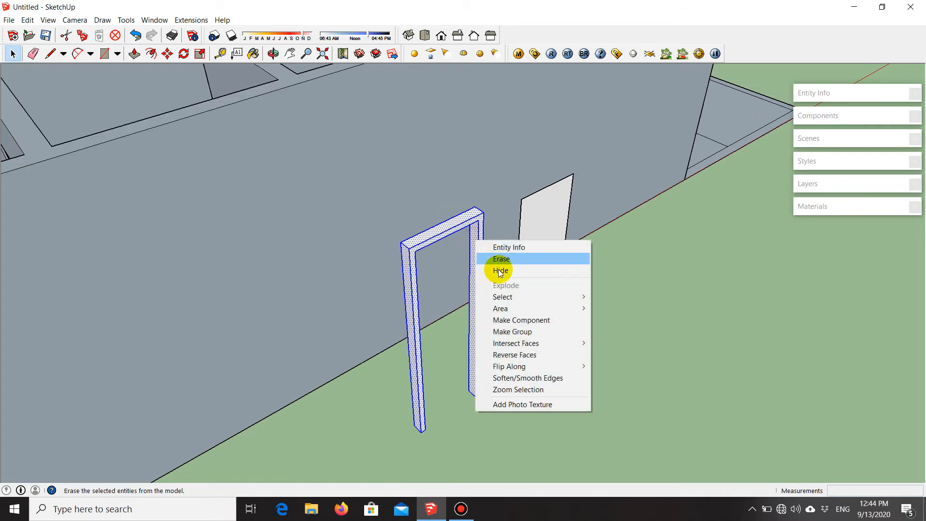
left_click(526, 333)
middle_click_drag(523, 331, 503, 324)
left_click(594, 328)
- Extrude the copied door panel face to a thickness of 0.03 m
scroll(497, 271, "up", 1)
middle_click_drag(430, 245, 605, 292)
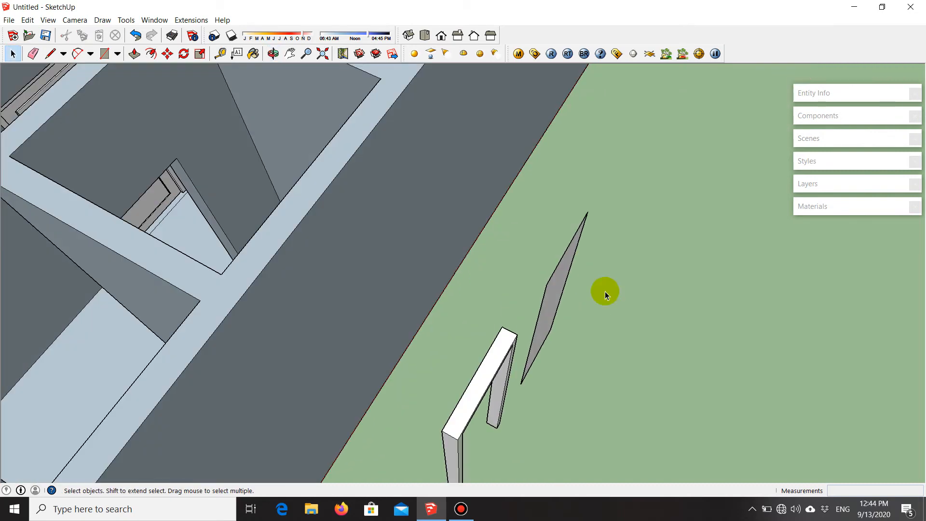
scroll(568, 271, "up", 1)
scroll(560, 279, "up", 1)
middle_click_drag(550, 285, 500, 281)
scroll(500, 292, "down", 1)
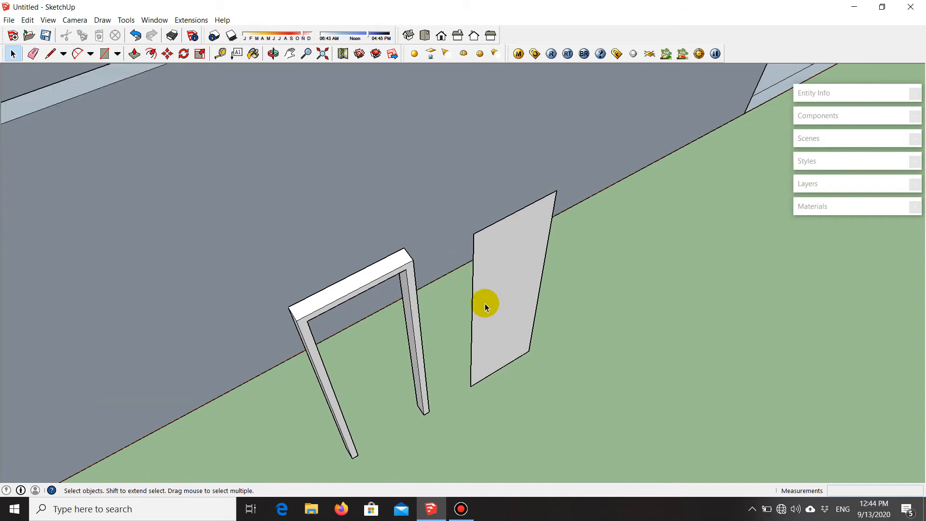
middle_click_drag(485, 297, 308, 314)
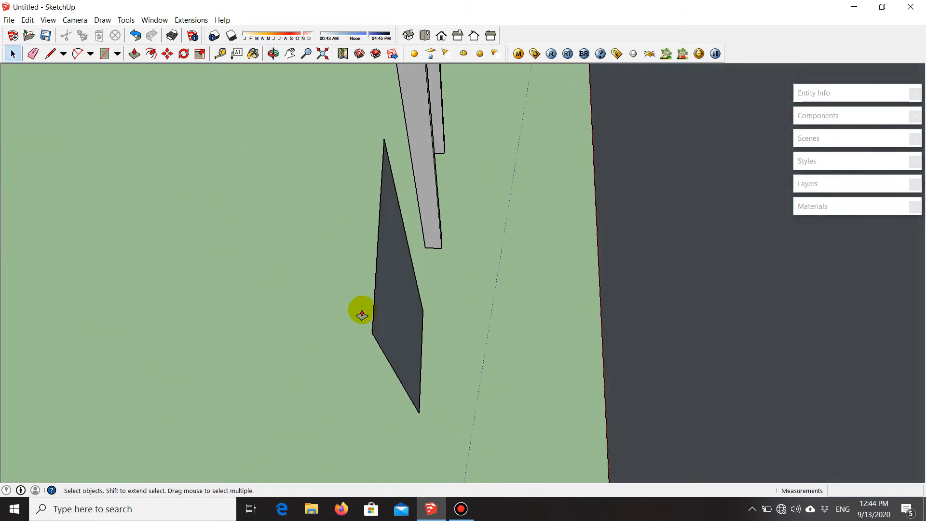
key("p")
middle_click_drag(403, 316, 392, 316)
left_click_drag(392, 316, 433, 322)
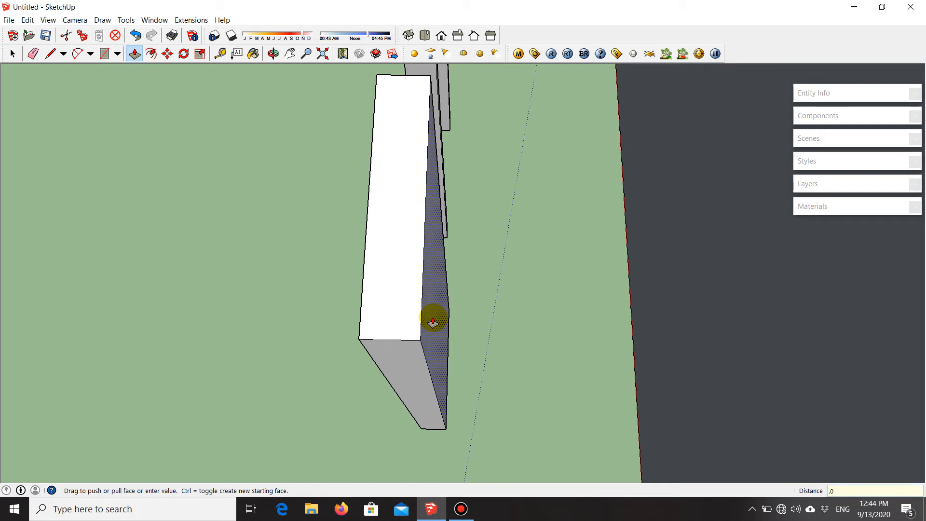
type(".03")
key("Return")
middle_click_drag(445, 197, 603, 256)
middle_click_drag(482, 320, 342, 291)
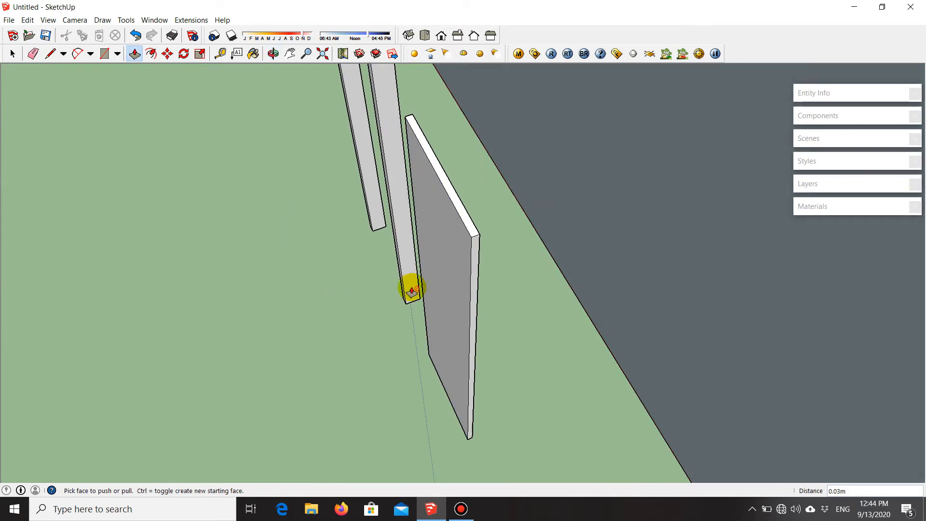
key("space")
- Make the whole extruded door panel a group
middle_click_drag(414, 314, 528, 273)
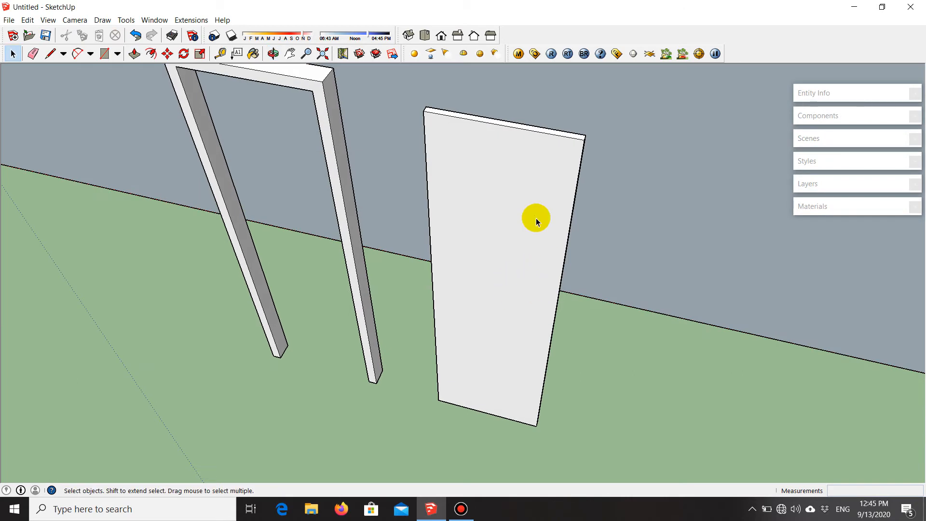
triple_click(514, 223)
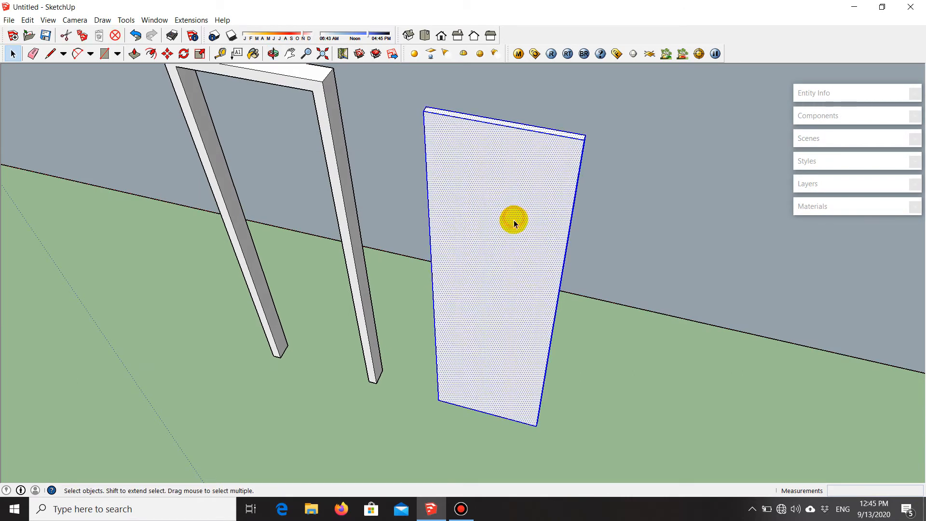
right_click(516, 222)
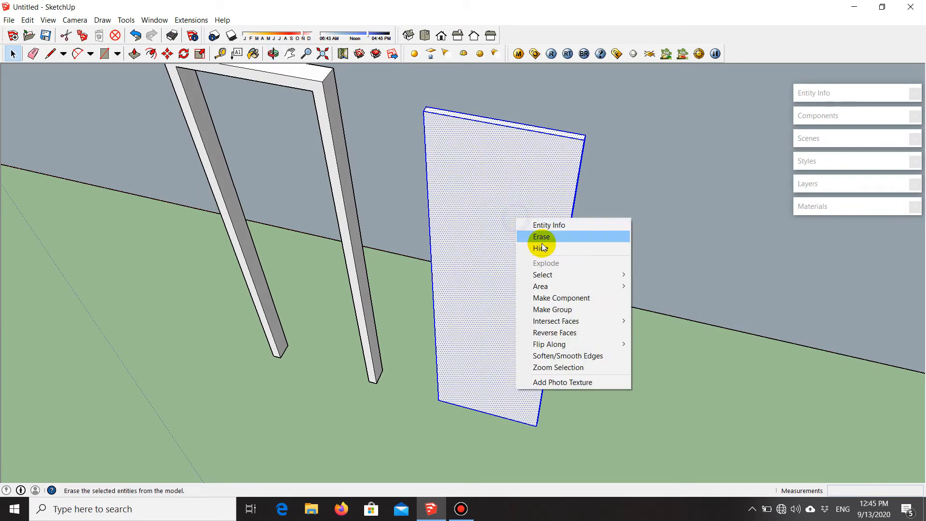
left_click(572, 310)
- Move the door panel group from its lower corner to the inner lower corner of the door frame so it fills the frame
middle_click_drag(567, 309, 595, 331)
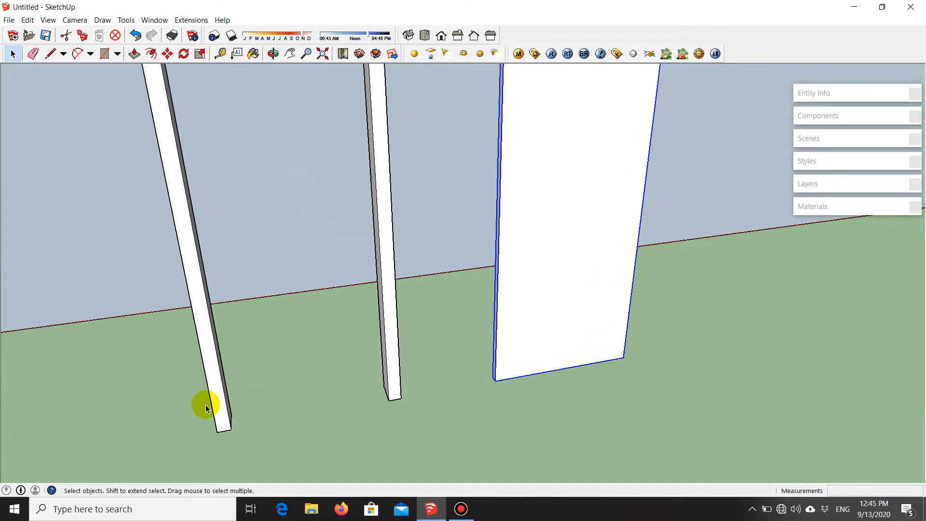
scroll(635, 345, "up", 4)
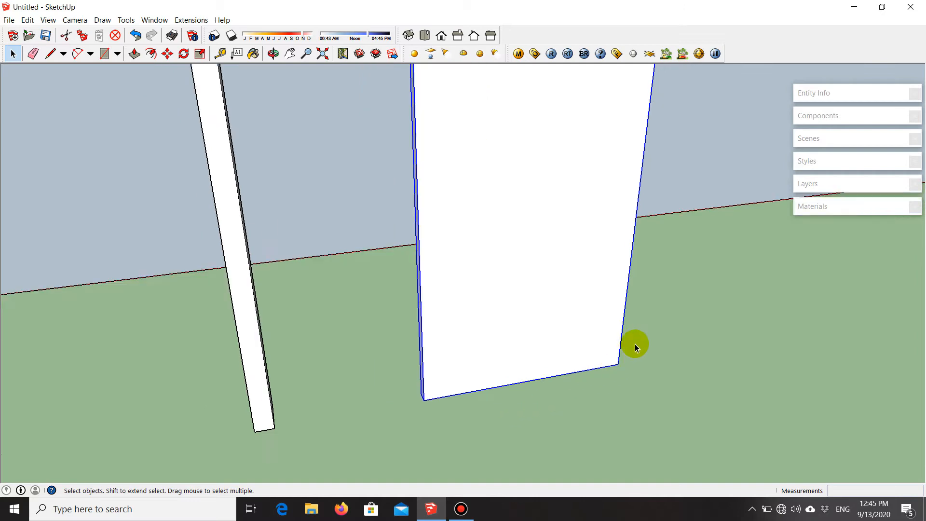
key("m")
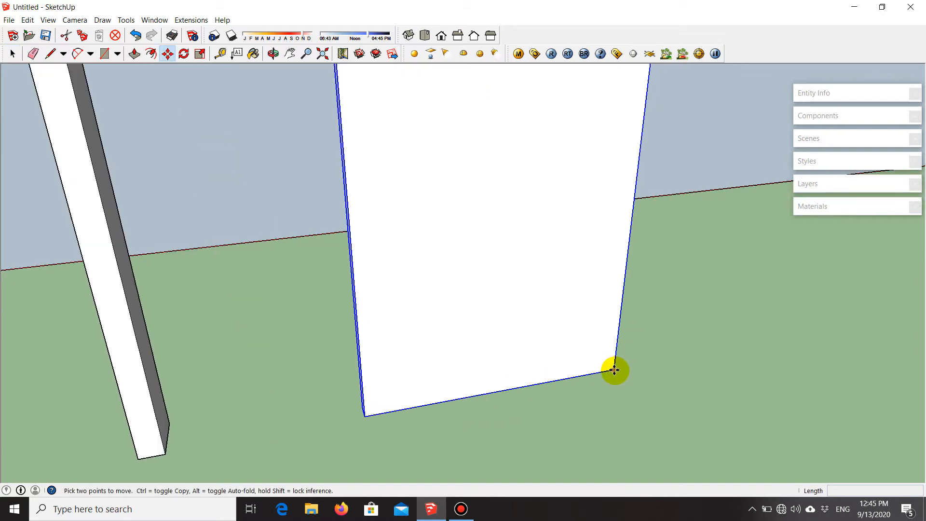
left_click(615, 370)
scroll(671, 343, "down", 3)
scroll(384, 411, "up", 3)
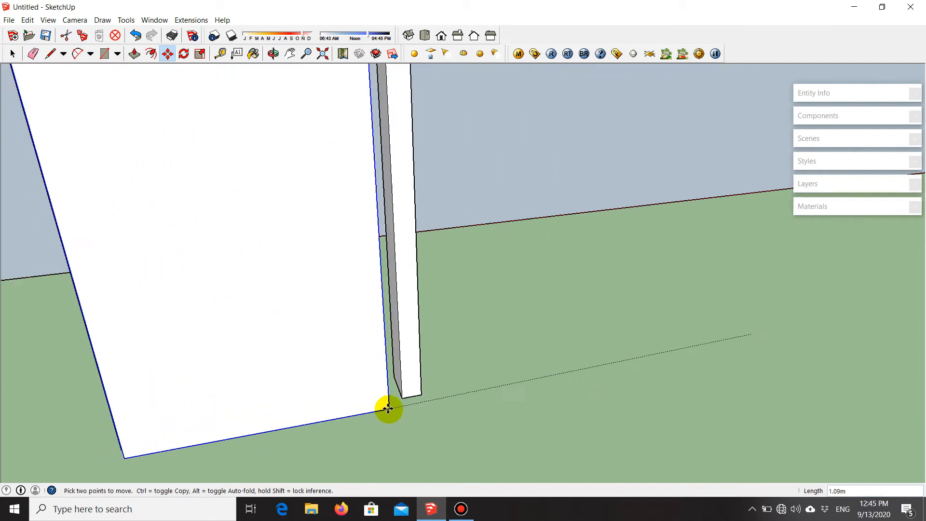
left_click(402, 396)
scroll(403, 404, "down", 5)
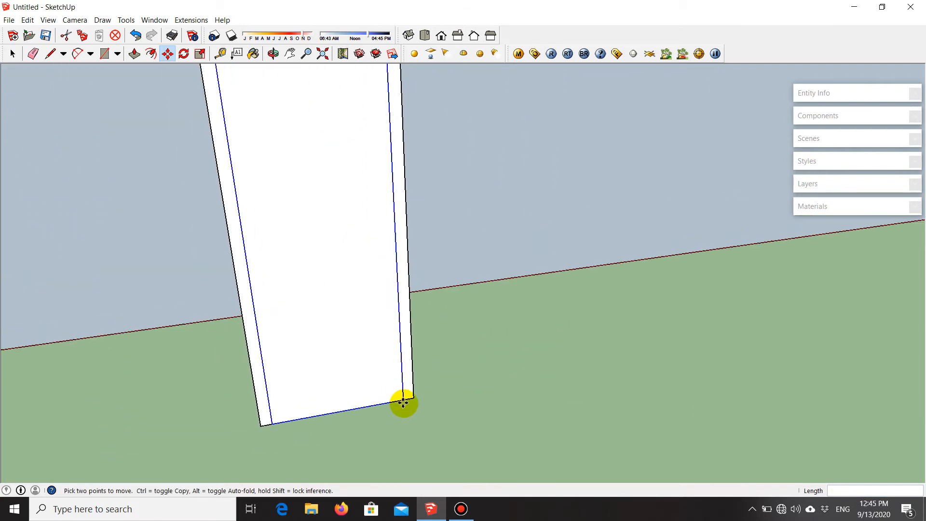
- Shift the door panel 0.03 m along the green axis into the depth of the frame
middle_click_drag(310, 372, 529, 400)
scroll(559, 434, "up", 2)
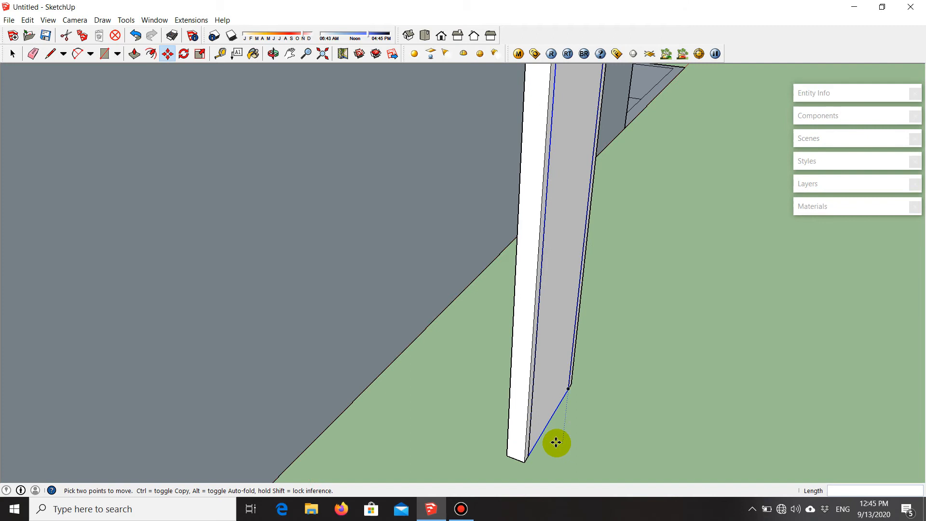
scroll(540, 444, "up", 2)
scroll(550, 401, "up", 2)
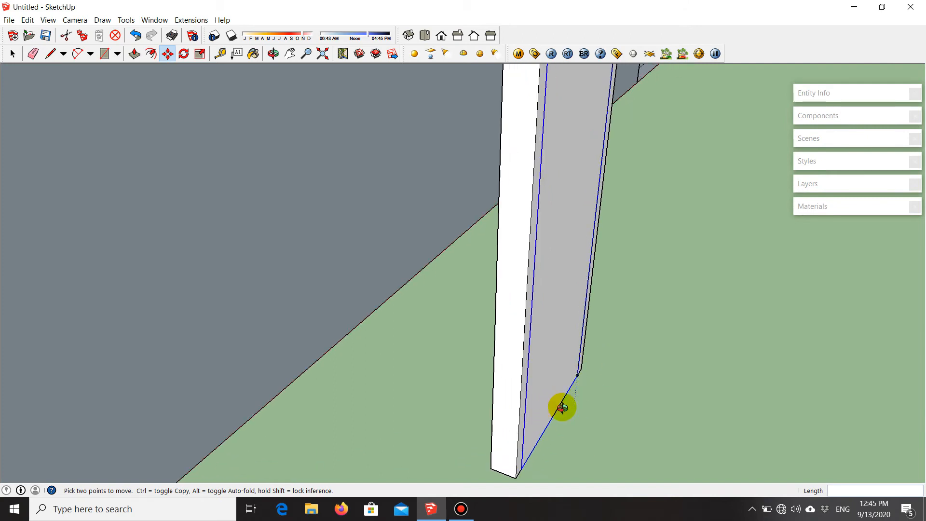
middle_click_drag(573, 405, 385, 379)
scroll(314, 314, "up", 2)
mouse_move(314, 315)
middle_mouse_down()
mouse_move(119, 392)
mouse_move(425, 217)
mouse_move(354, 252)
mouse_move(341, 304)
mouse_move(465, 271)
mouse_move(378, 325)
middle_mouse_up()
left_click(343, 323)
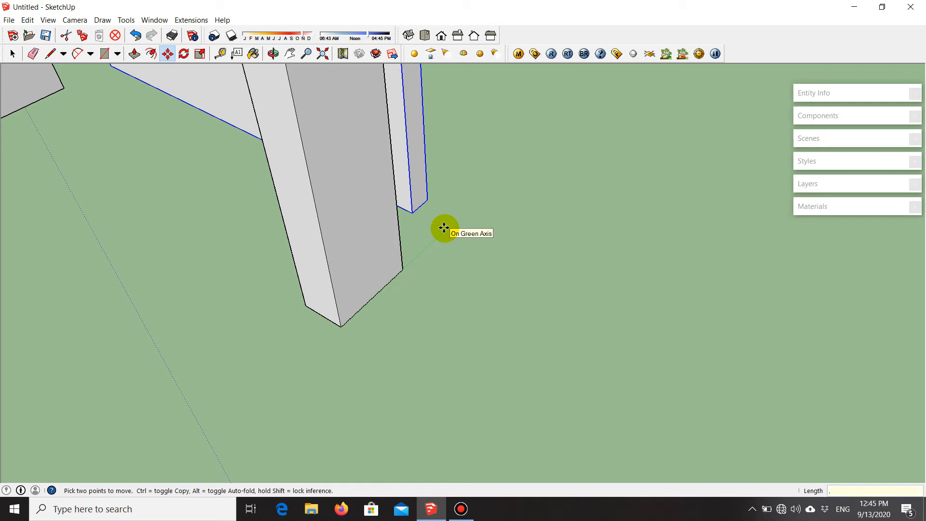
key("Return")
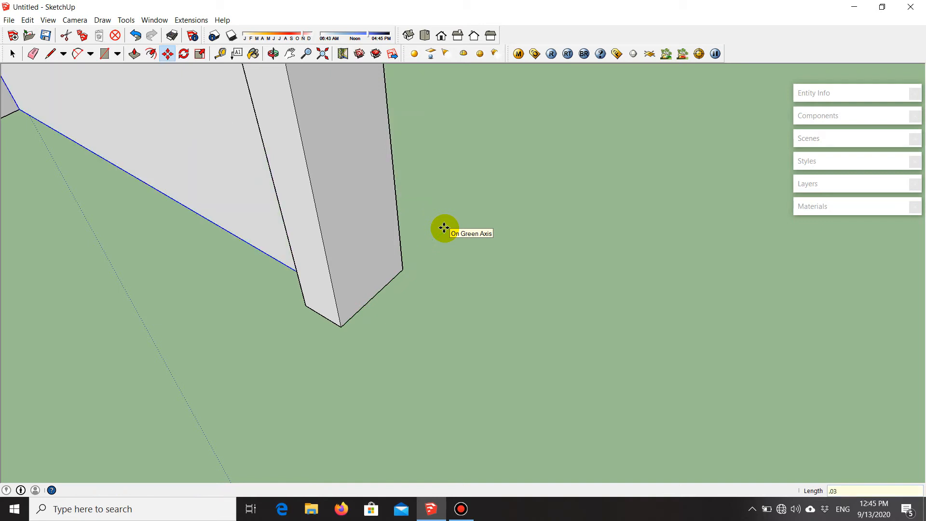
- Examine from both sides how the door panel sits within the frame's depth
scroll(434, 257, "down", 4)
middle_click_drag(161, 202, 876, 197)
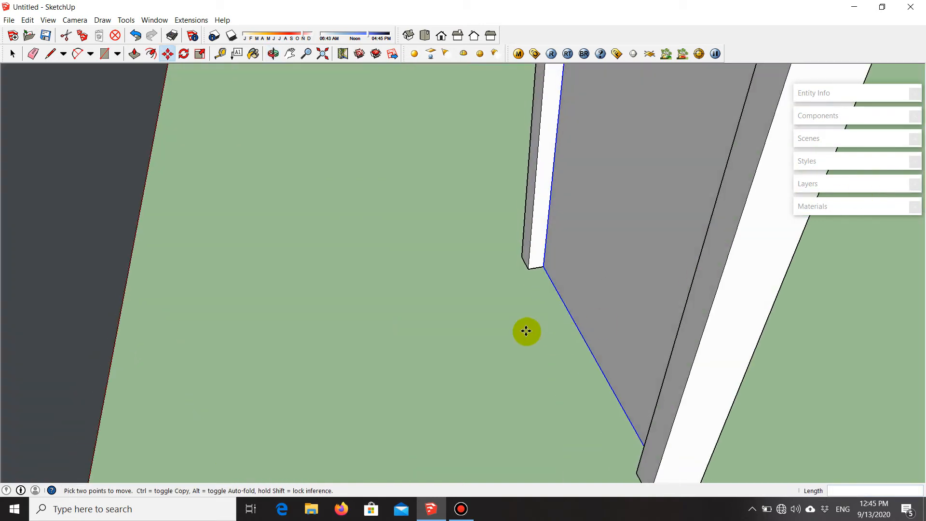
scroll(481, 293, "down", 5)
scroll(151, 314, "down", 5)
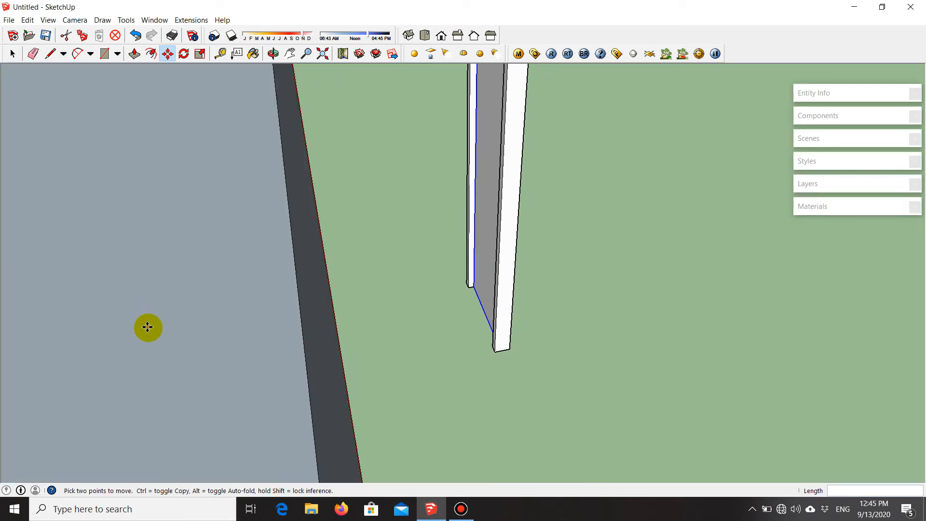
middle_click_drag(376, 300, 378, 356)
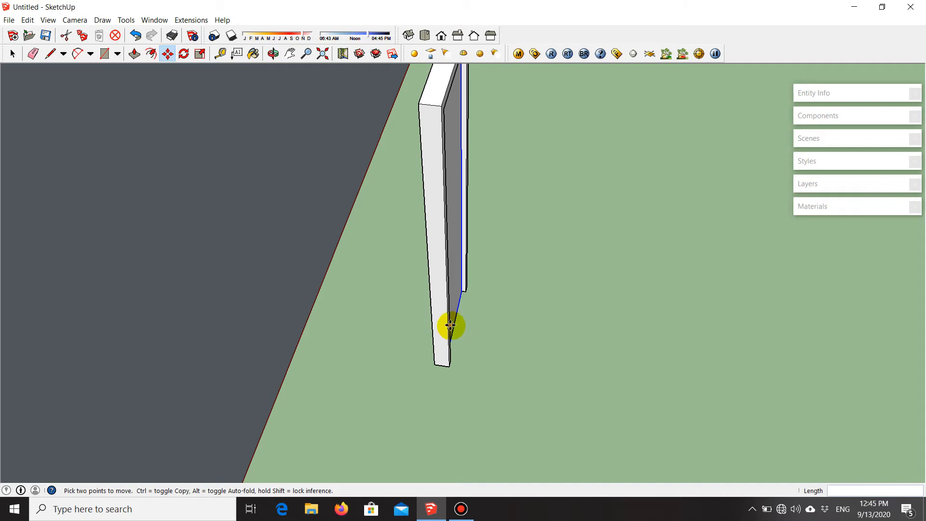
scroll(449, 321, "up", 5)
scroll(446, 317, "up", 5)
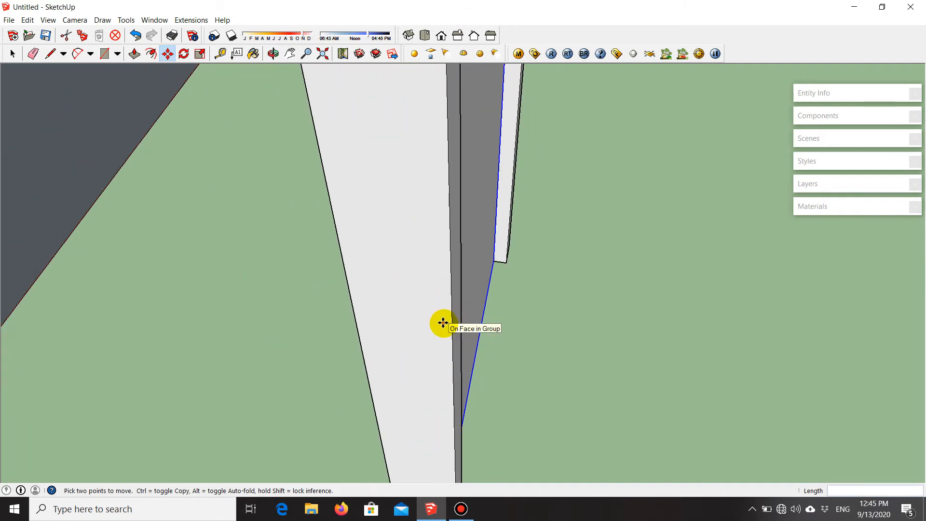
scroll(443, 322, "down", 5)
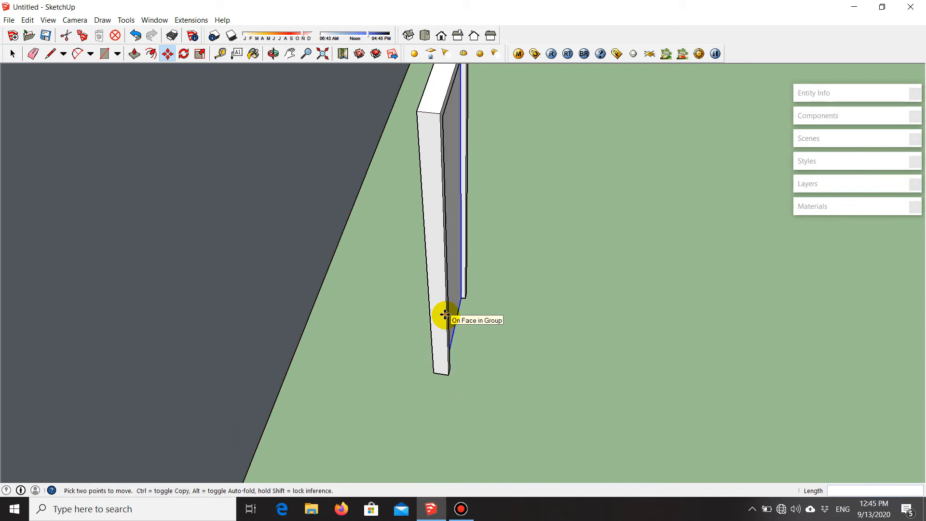
middle_click_drag(449, 323, 302, 308)
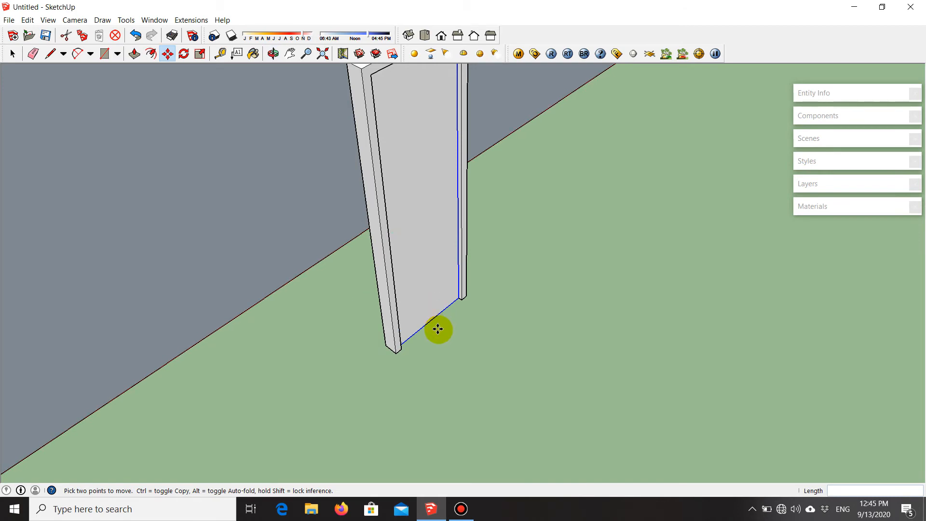
- Select the door frame and panel together and make them one component with the default settings
key("space")
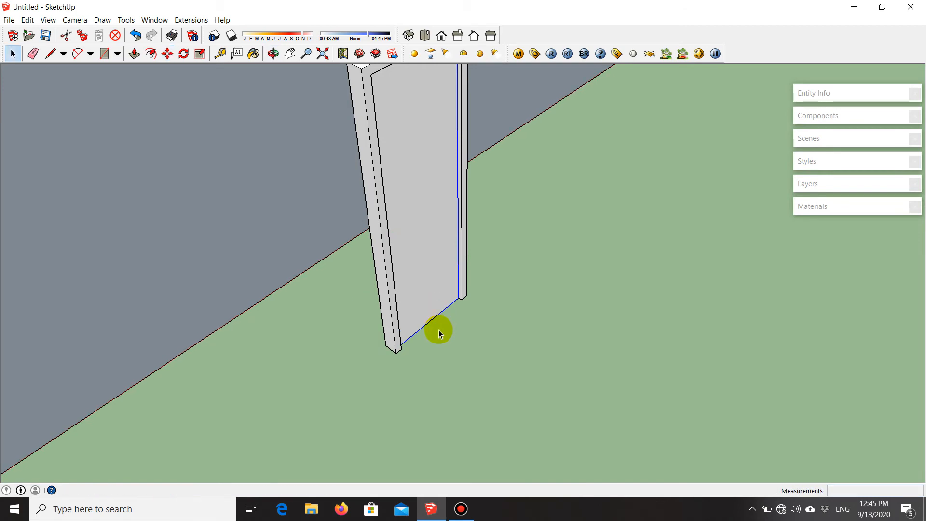
middle_click_drag(519, 400, 584, 368)
left_click_drag(592, 398, 493, 149)
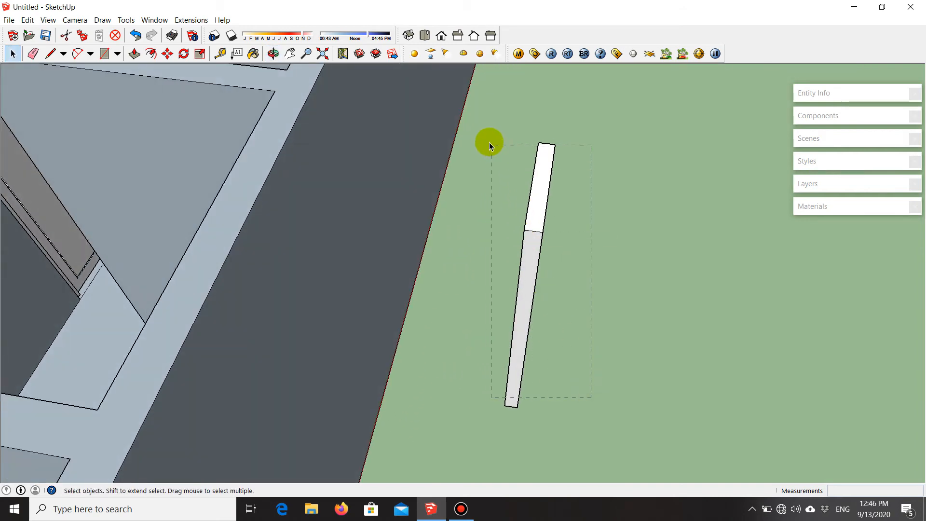
middle_click_drag(479, 124, 523, 356)
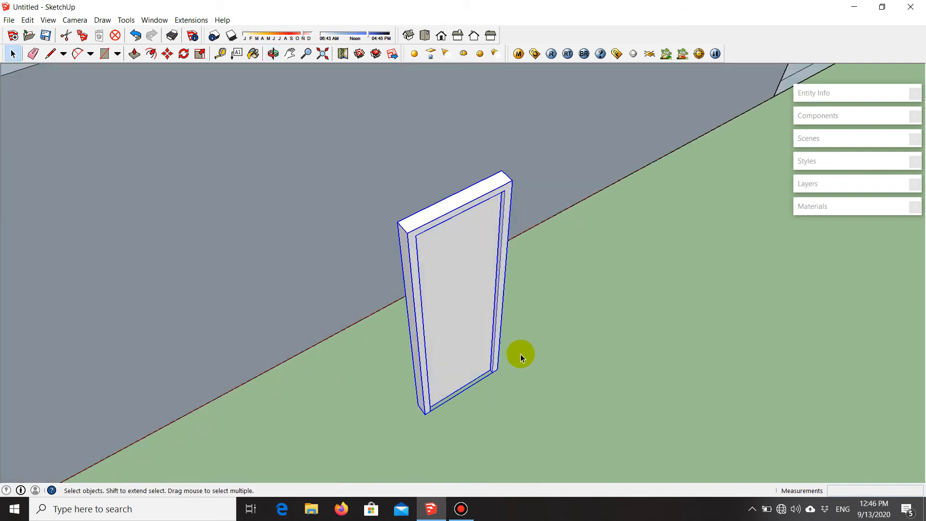
left_click(599, 372)
scroll(461, 355, "up", 2)
left_click(460, 355)
triple_click(413, 420)
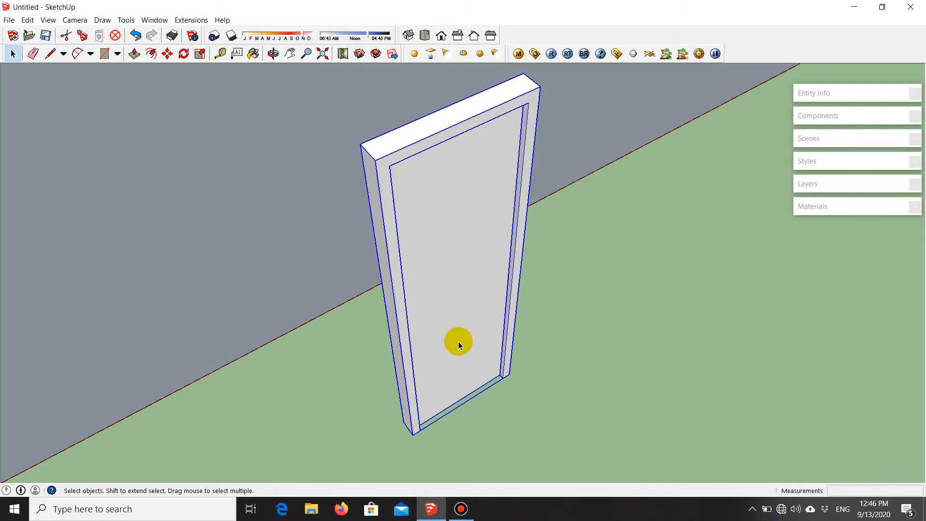
right_click(435, 360)
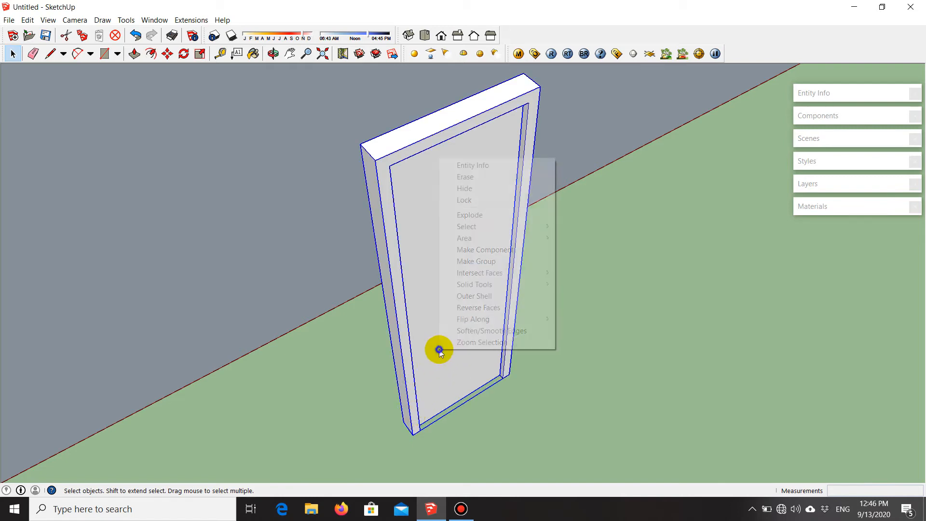
left_click(504, 249)
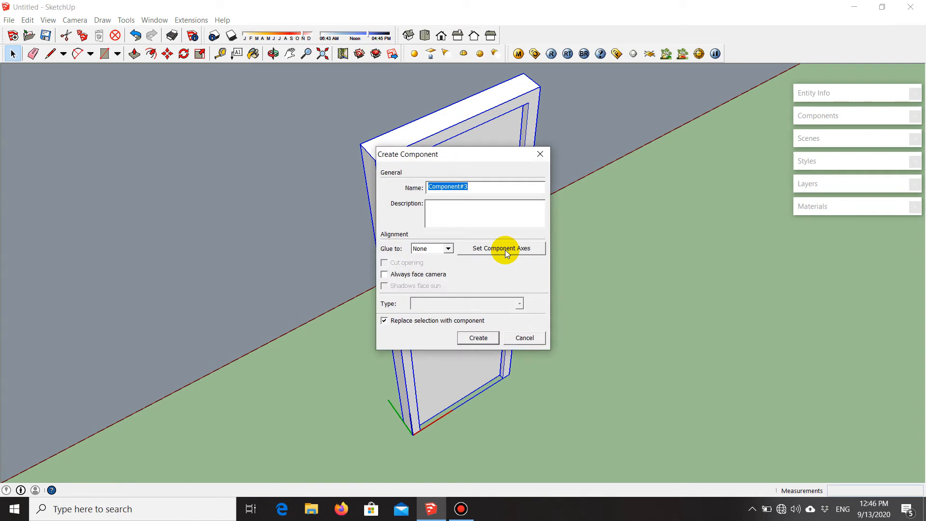
left_click(490, 339)
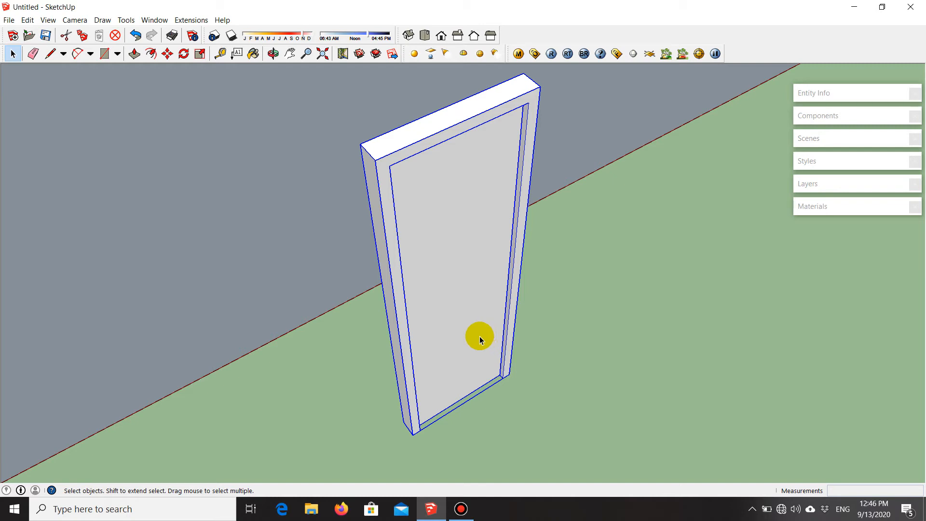
- Move the door component by its lower outer frame corner to the matching floor corner of the small room's opening
scroll(480, 337, "down", 3)
middle_click_drag(512, 357, 441, 380)
scroll(427, 371, "down", 4)
scroll(368, 193, "up", 2)
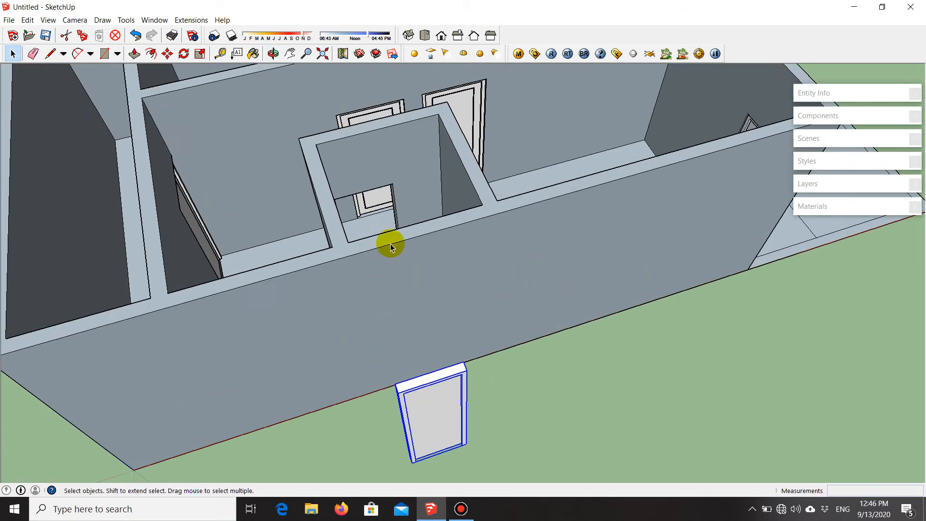
scroll(436, 288, "down", 3)
scroll(427, 436, "up", 6)
scroll(414, 417, "up", 1)
scroll(414, 417, "up", 1)
key("m")
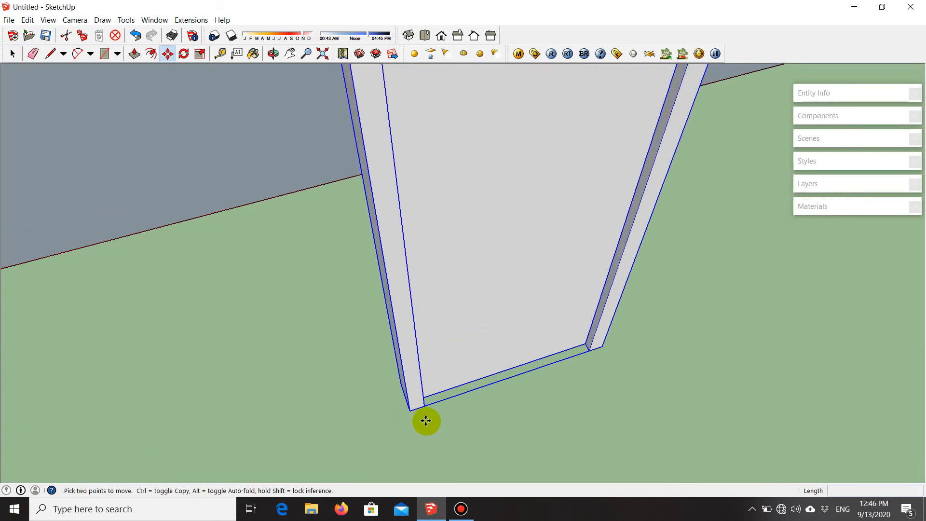
left_click(410, 409)
scroll(411, 415, "down", 6)
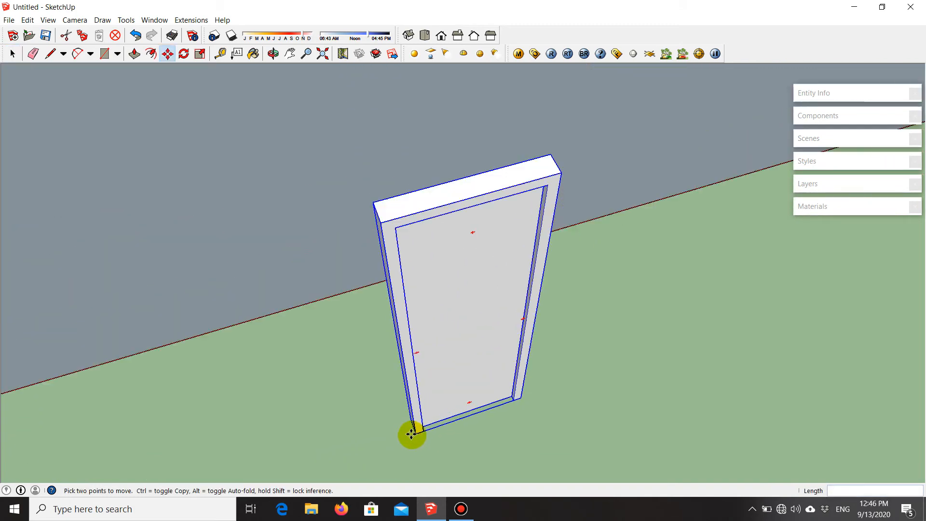
scroll(381, 231, "up", 8)
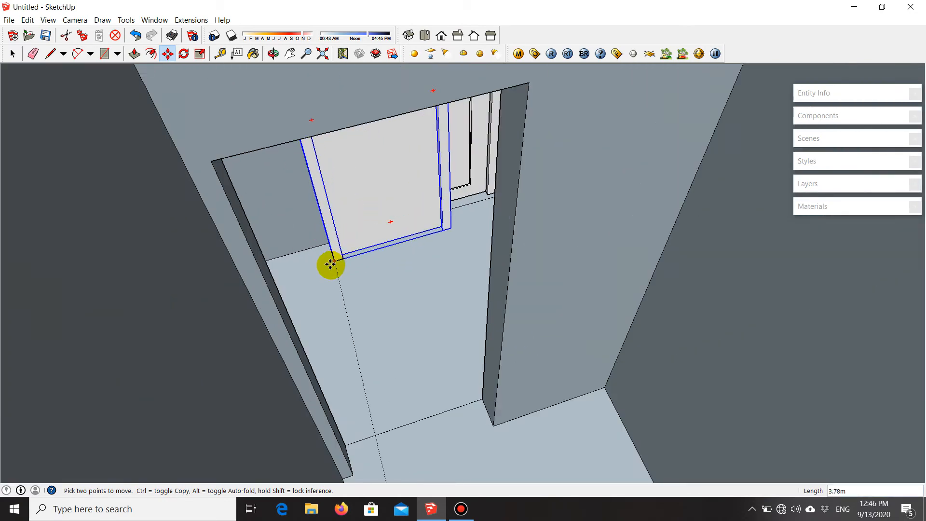
middle_click_drag(329, 263, 313, 379)
scroll(317, 397, "up", 2)
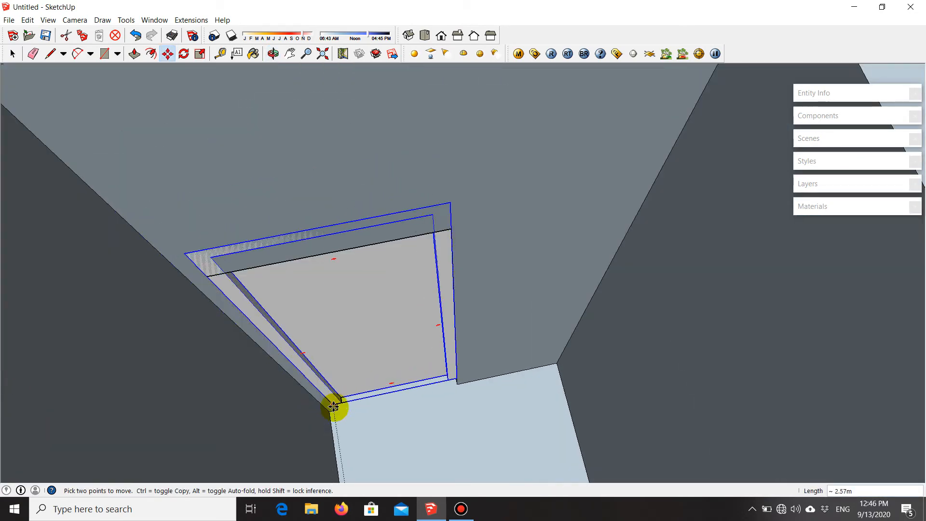
left_click(336, 408)
- Shift the placed door component 0.03 m through the wall thickness toward the corridor, and clear the selection
middle_click_drag(622, 366, 352, 335)
scroll(398, 184, "up", 2)
scroll(398, 184, "up", 3)
middle_click_drag(372, 136, 326, 203)
scroll(428, 275, "down", 3)
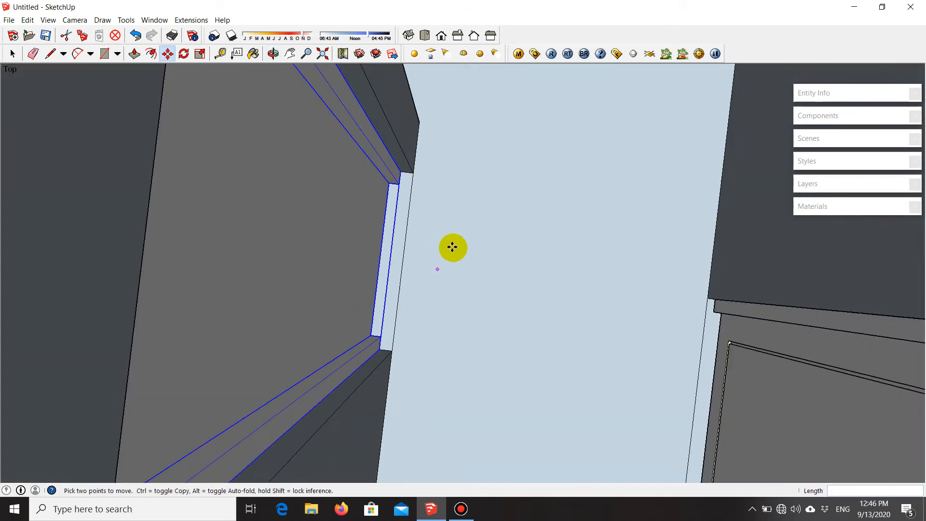
scroll(469, 167, "up", 2)
scroll(428, 199, "up", 2)
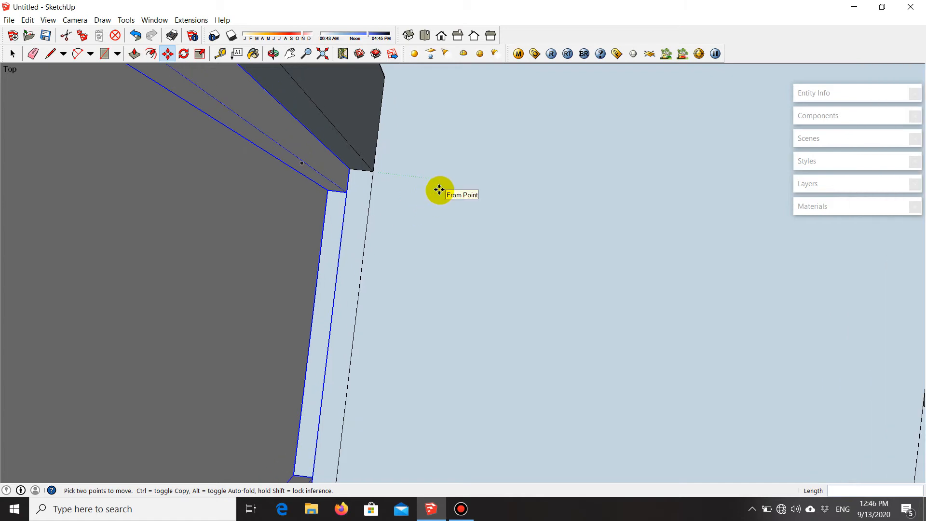
scroll(440, 190, "up", 1)
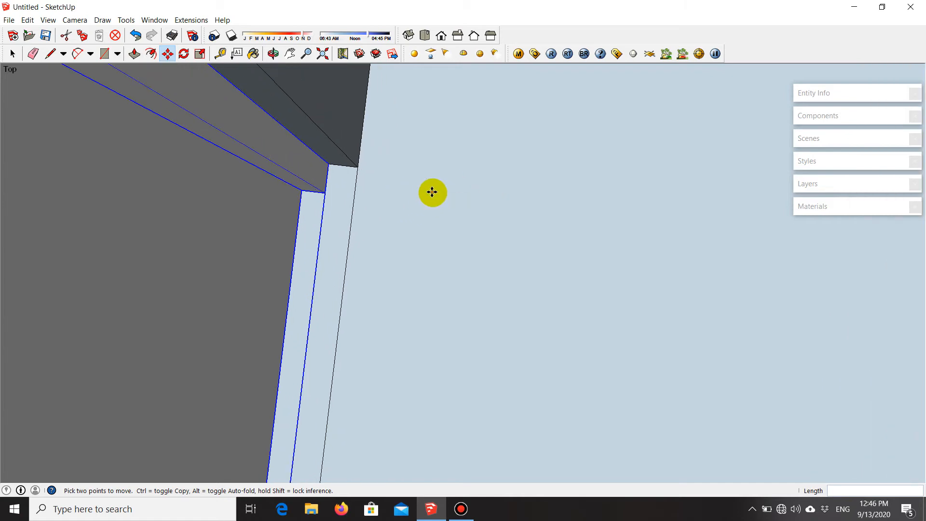
left_click(435, 188)
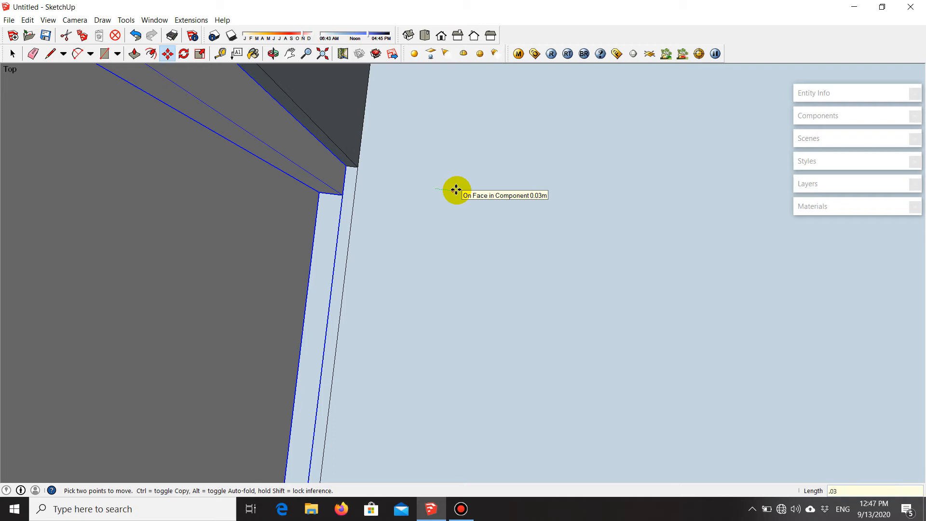
scroll(454, 217, "down", 5)
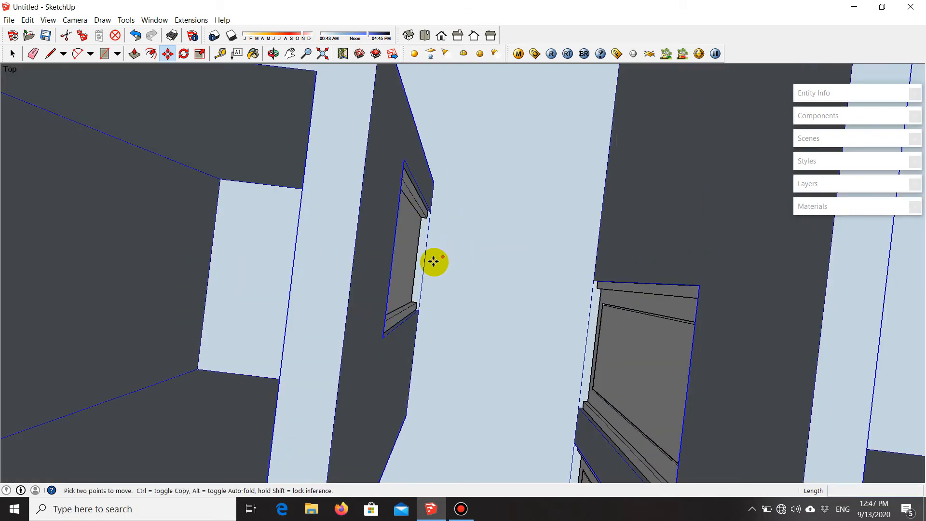
key("space")
middle_click_drag(435, 256, 278, 145)
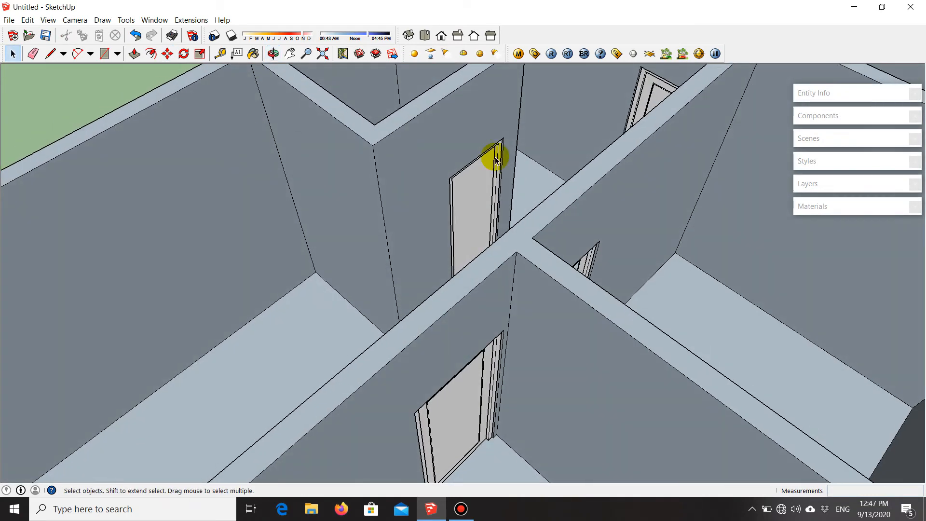
scroll(471, 207, "down", 5)
middle_click_drag(472, 207, 550, 265)
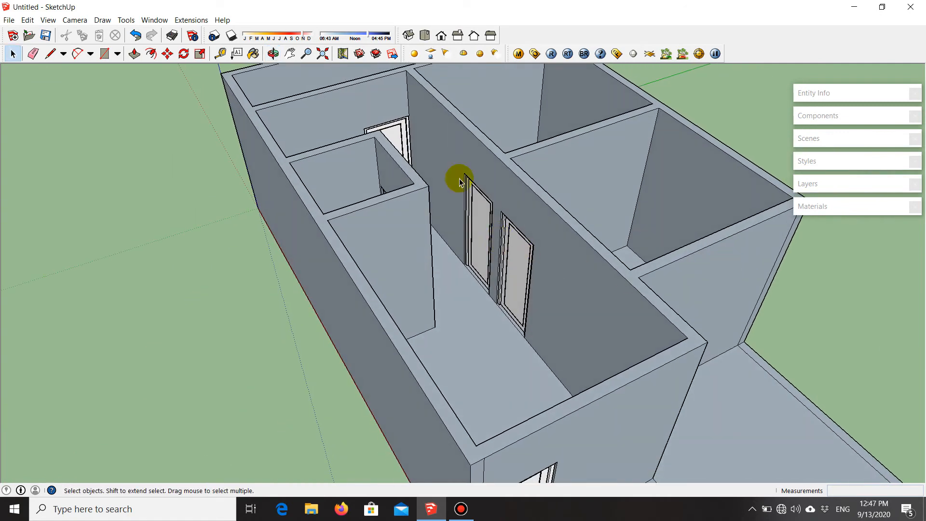
- Draw a 0.7 m horizontal line across the front wall, starting from the entrance door frame's upper corner
middle_click_drag(368, 219, 434, 313)
middle_click_drag(393, 96, 355, 159)
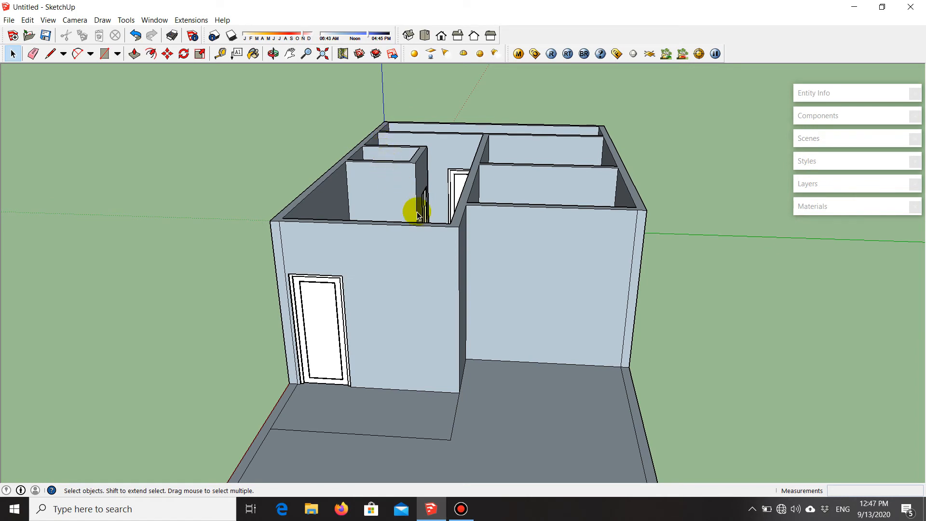
middle_click_drag(536, 289, 408, 306)
scroll(379, 299, "up", 5)
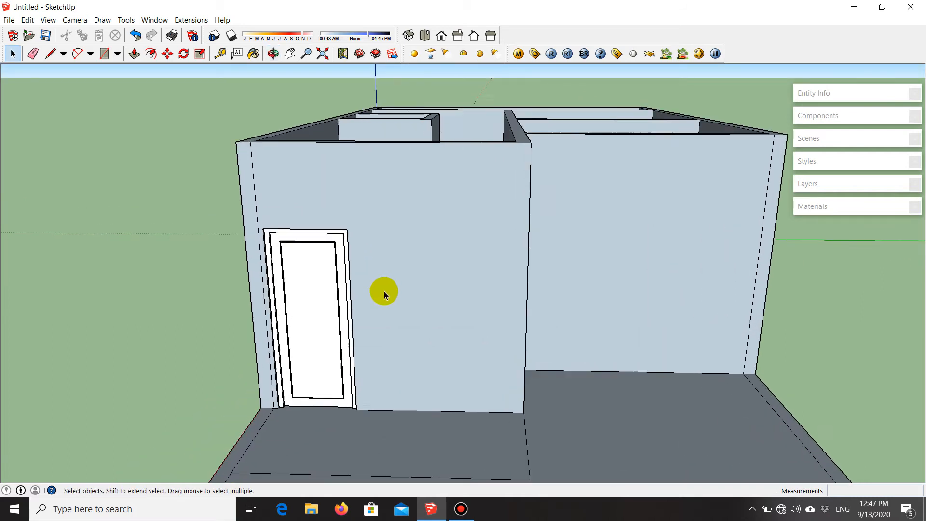
middle_click_drag(384, 300, 413, 240)
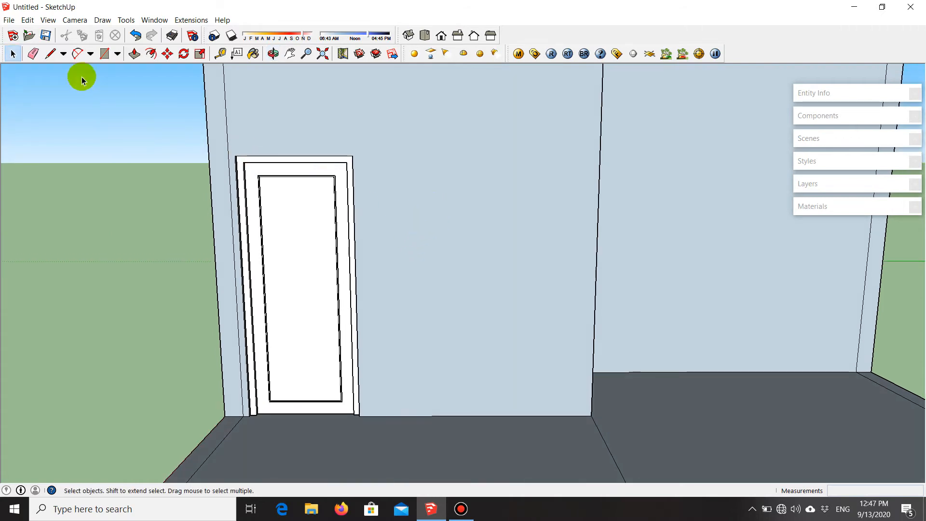
left_click(51, 54)
scroll(351, 166, "up", 3)
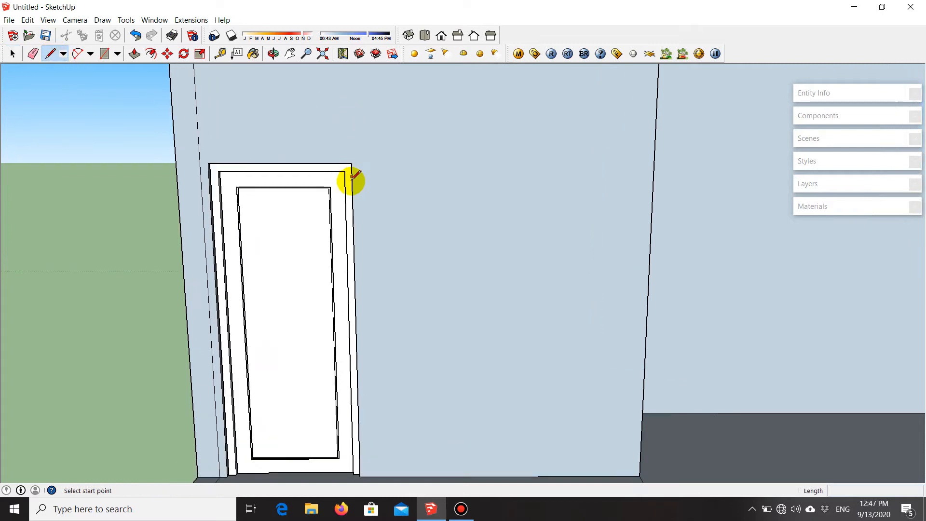
scroll(356, 171, "up", 4)
mouse_move(360, 164)
middle_mouse_down()
mouse_move(428, 107)
mouse_move(364, 149)
middle_mouse_up()
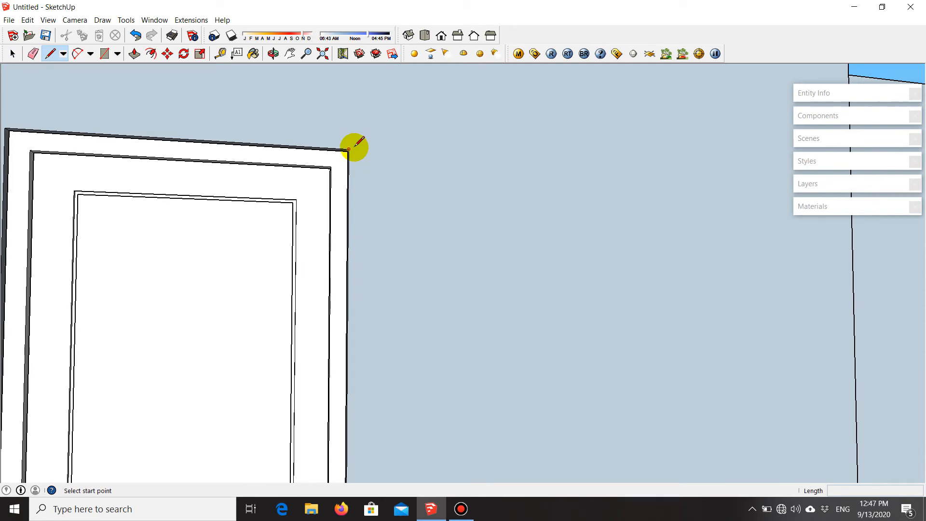
left_click(349, 150)
scroll(349, 150, "down", 2)
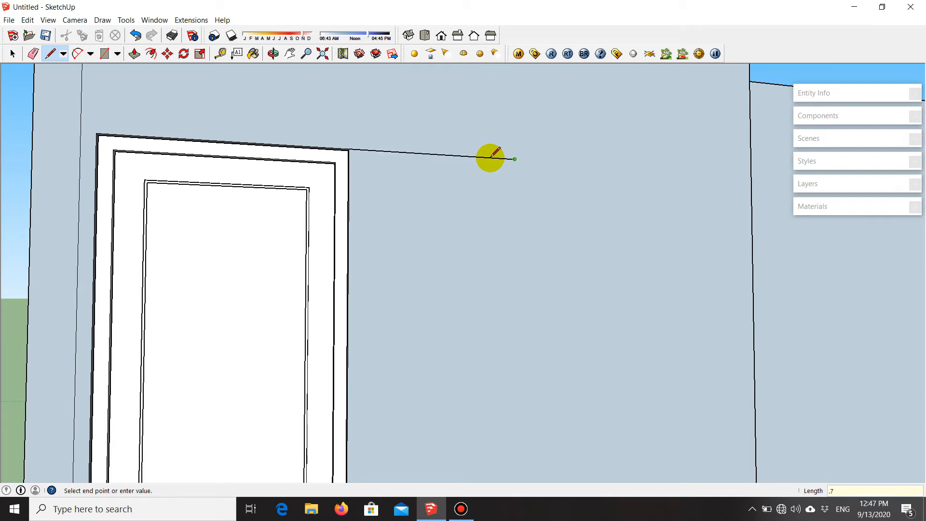
key("Return")
- Complete the window rectangle with a 1.5 m vertical line, a line back to the door frame and a closing edge
scroll(485, 159, "down", 4)
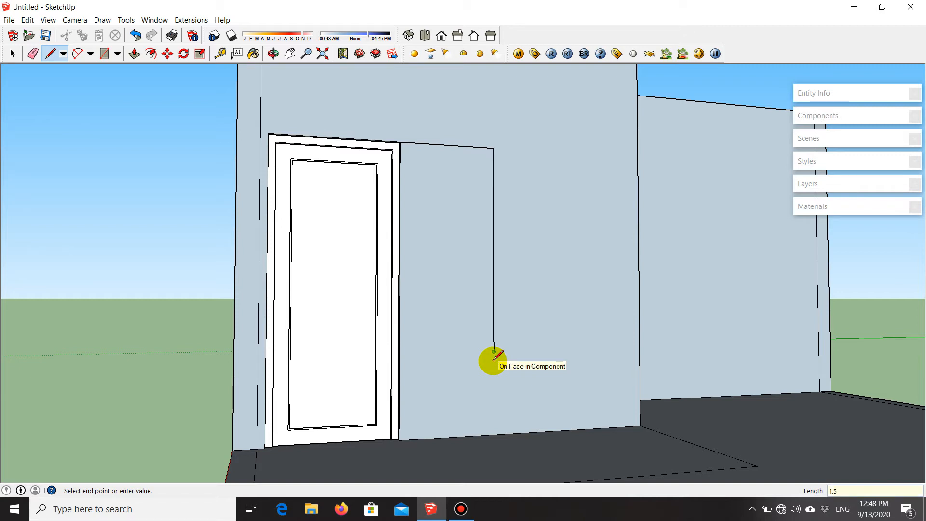
key("Return")
scroll(398, 354, "up", 3)
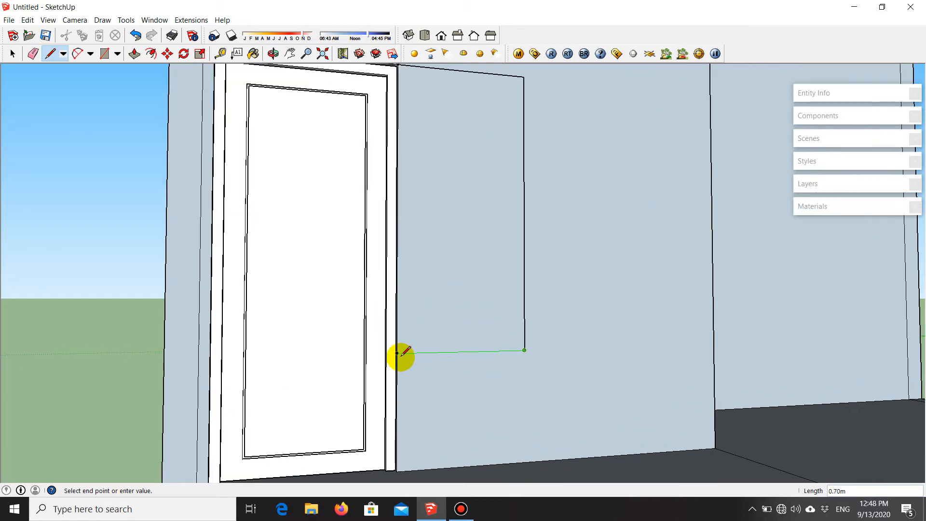
left_click(399, 355)
scroll(471, 143, "down", 3)
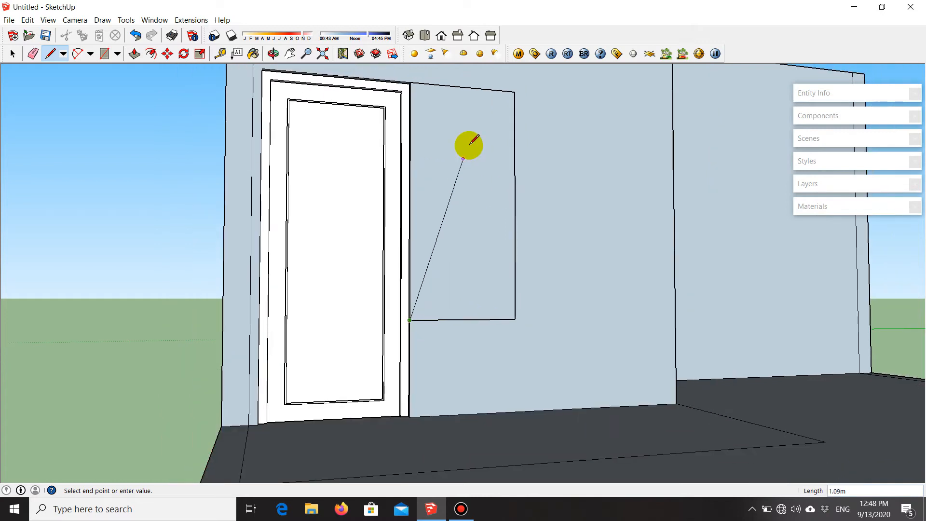
left_click(411, 80)
middle_click_drag(471, 186, 428, 240)
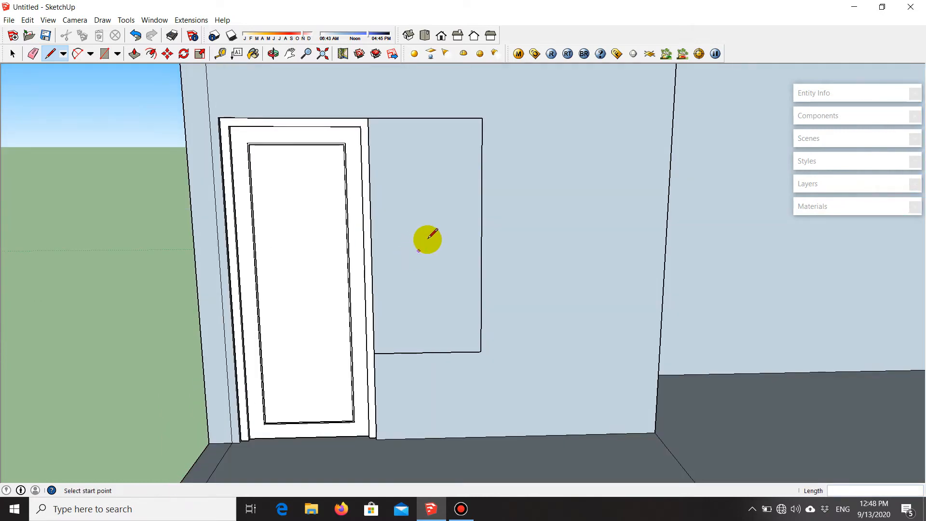
- Move the window rectangle 0.2 m along the front wall, away from the door frame
scroll(410, 154, "up", 1)
key("space")
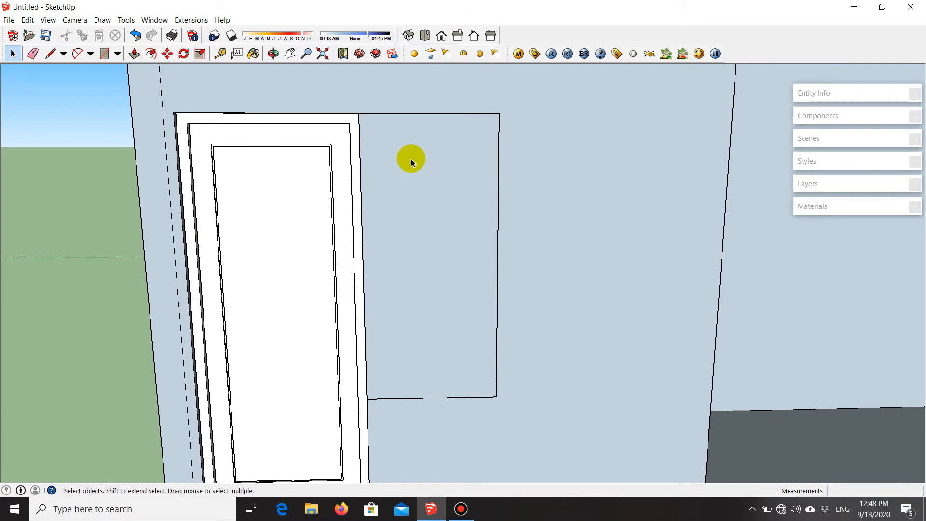
left_click(434, 189)
scroll(338, 193, "down", 2)
scroll(381, 231, "up", 1)
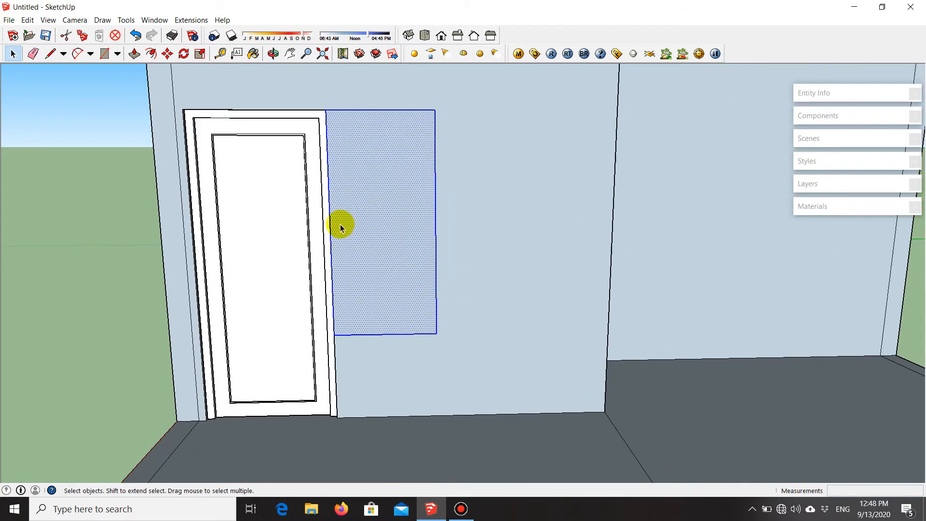
scroll(494, 310, "up", 1)
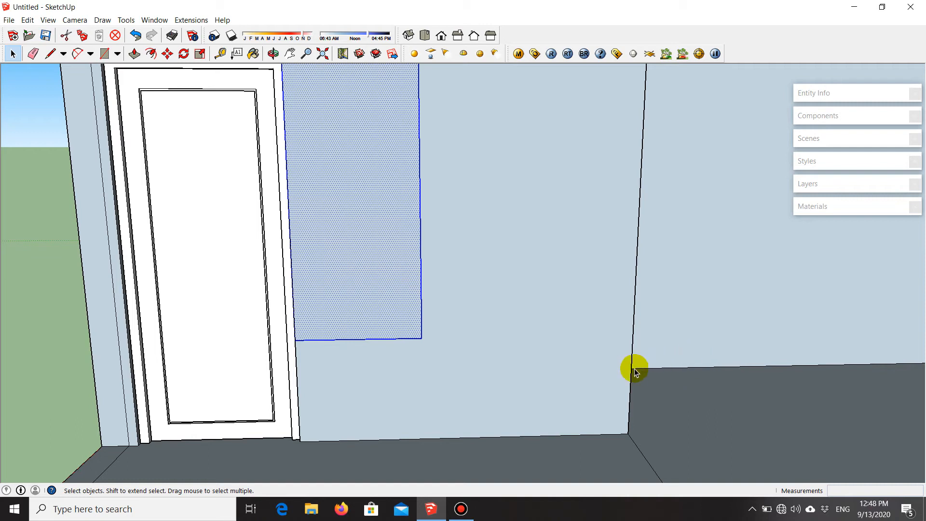
key("m")
left_click(493, 348)
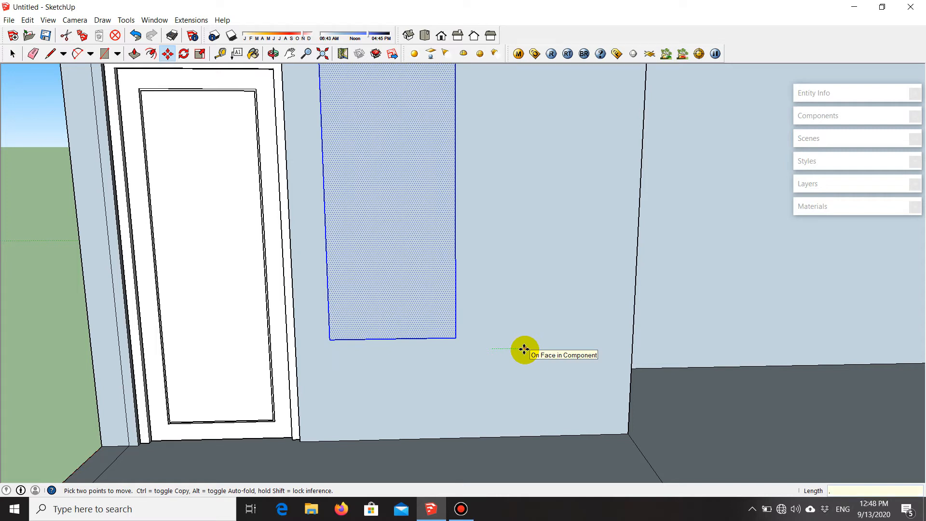
type(".2")
key("Return")
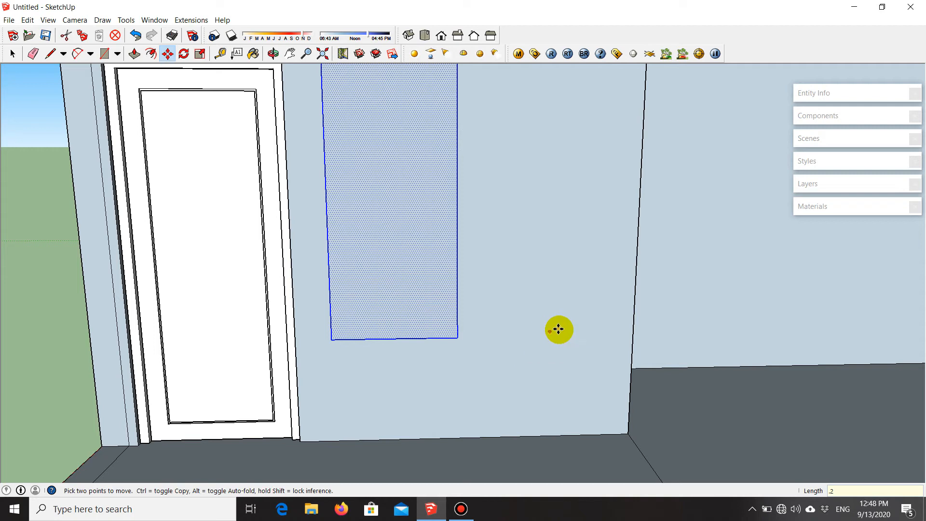
- Copy the window rectangle along the front wall, away from the door, leaving a narrow gap between the two outlines
left_click(331, 339)
key("ctrl")
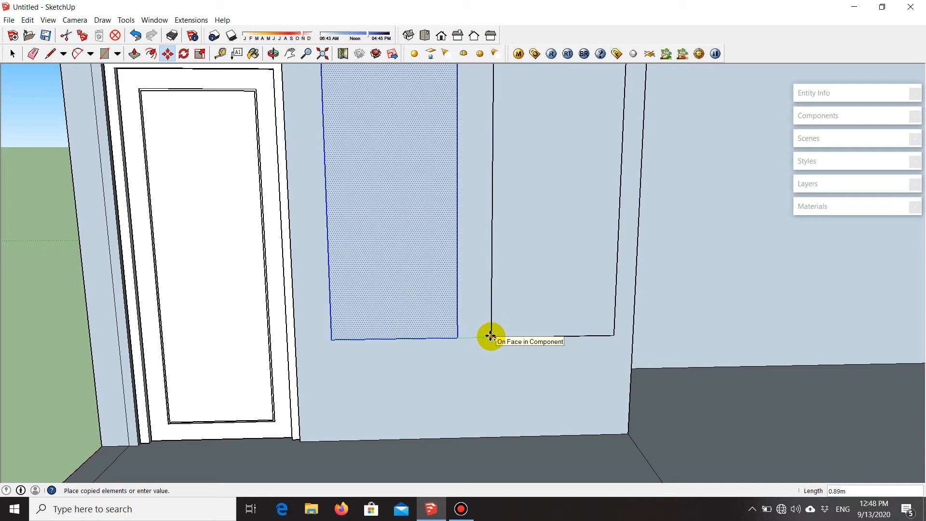
middle_click_drag(491, 336, 468, 450)
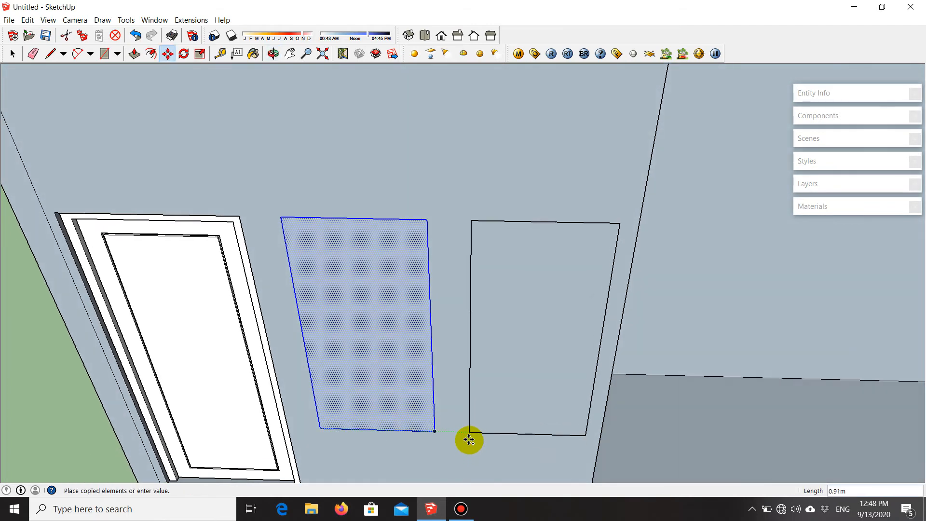
scroll(469, 438, "down", 2)
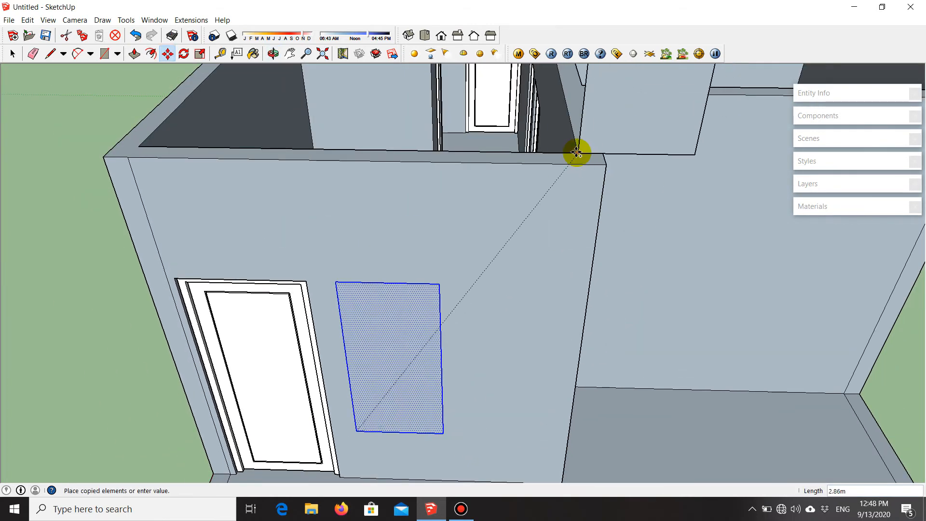
scroll(533, 212, "down", 2)
scroll(476, 369, "up", 3)
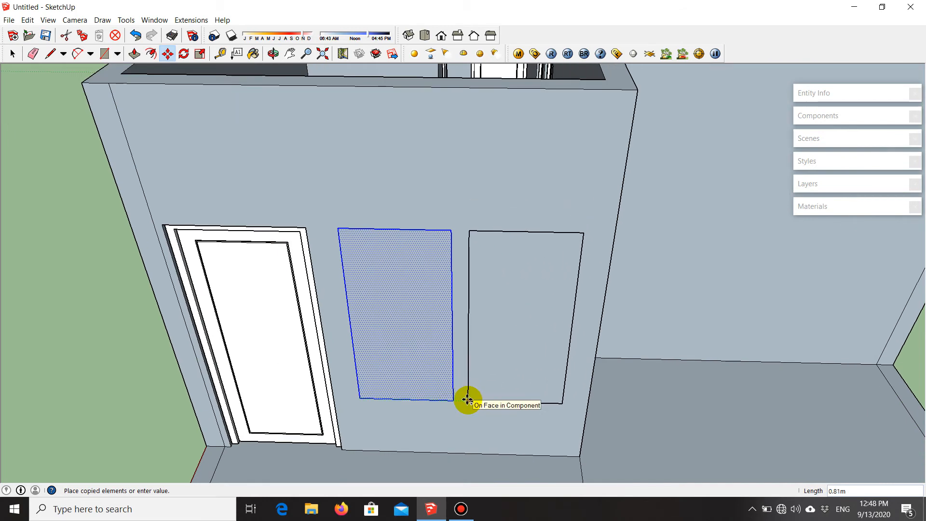
scroll(467, 403, "up", 2)
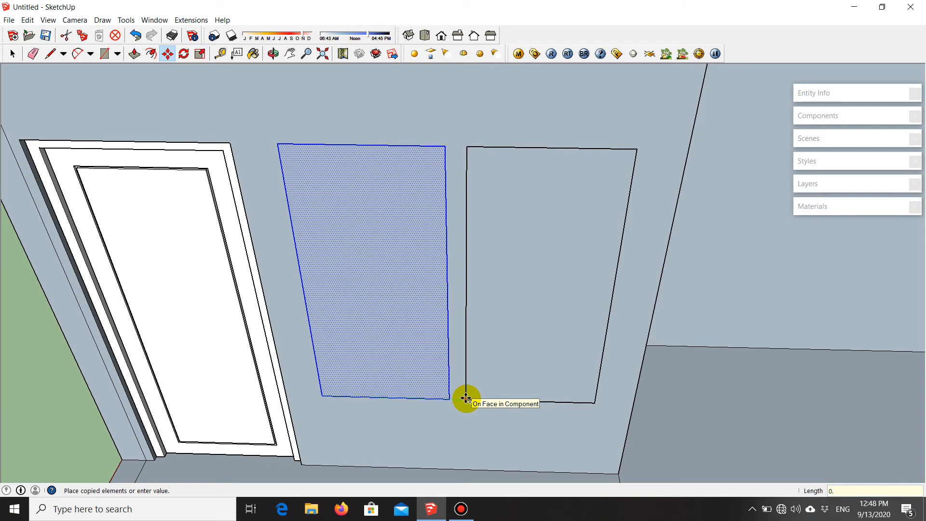
key("Return")
middle_click_drag(473, 390, 455, 195)
key("Escape")
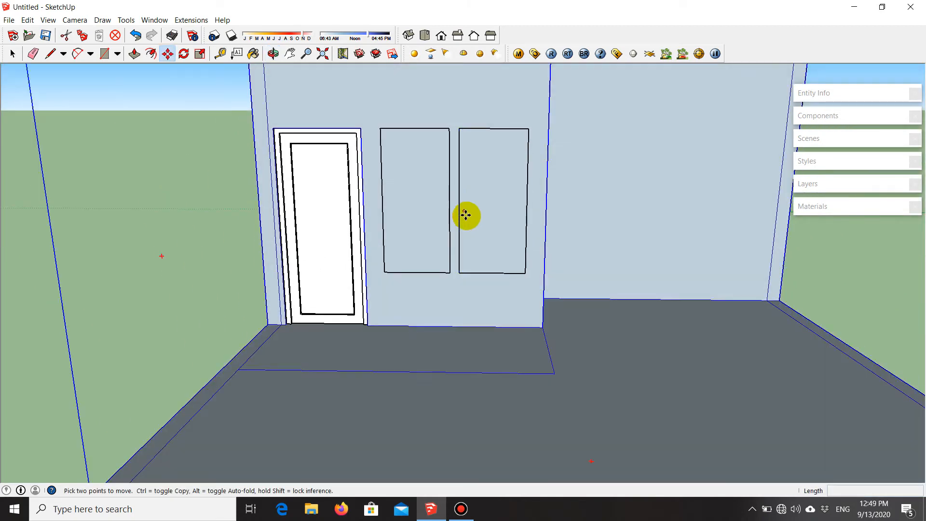
key("space")
- Open the house wall component for editing
scroll(472, 232, "down", 2)
middle_click_drag(462, 137, 445, 209)
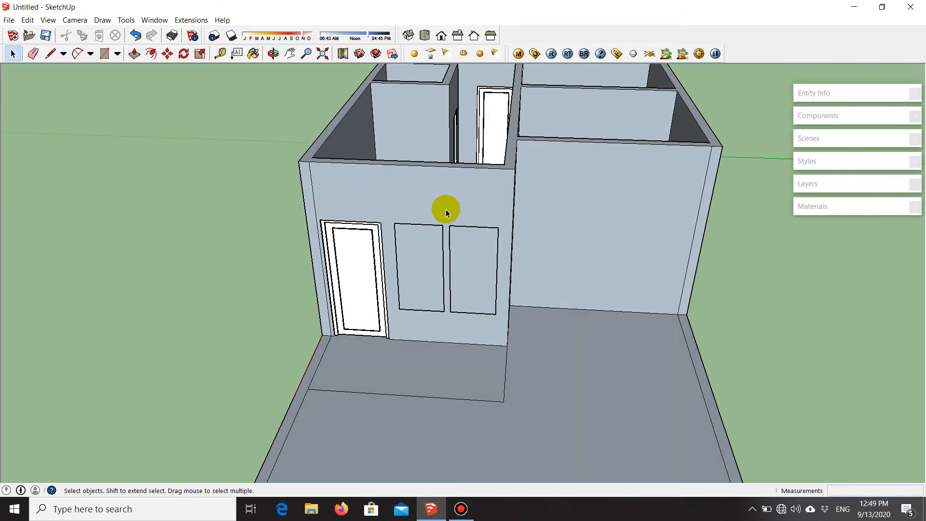
scroll(461, 176, "up", 2)
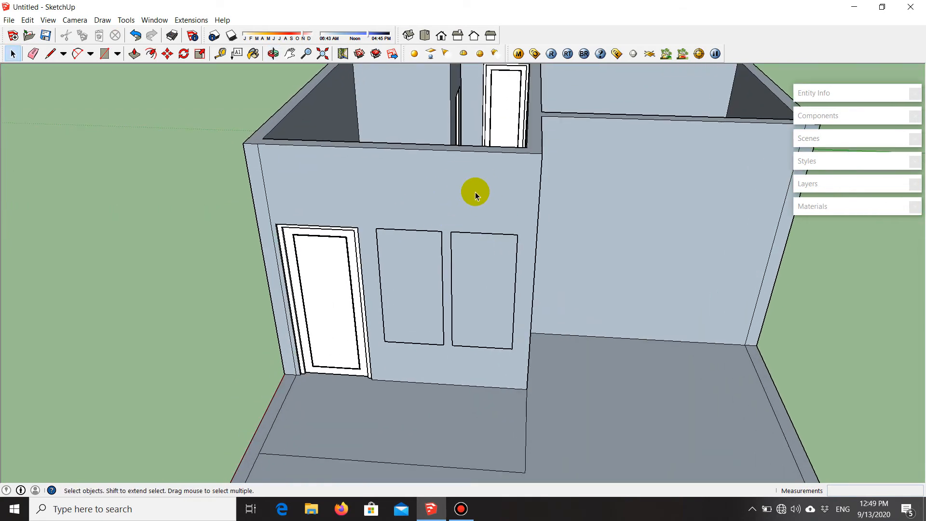
right_click(452, 199)
left_click(536, 254)
scroll(413, 309, "up", 2)
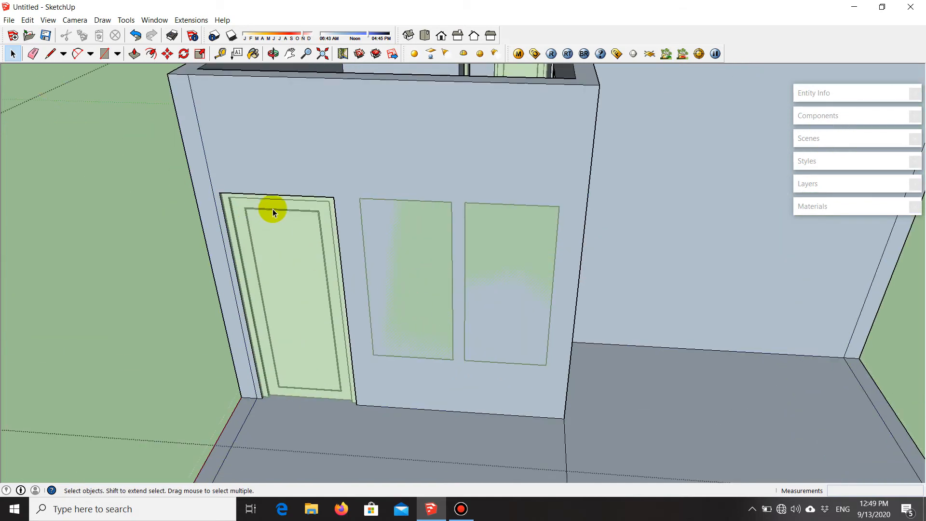
- Trace a 1.50 m by 0.70 m rectangle on the wall face over each of the two window outlines
key("r")
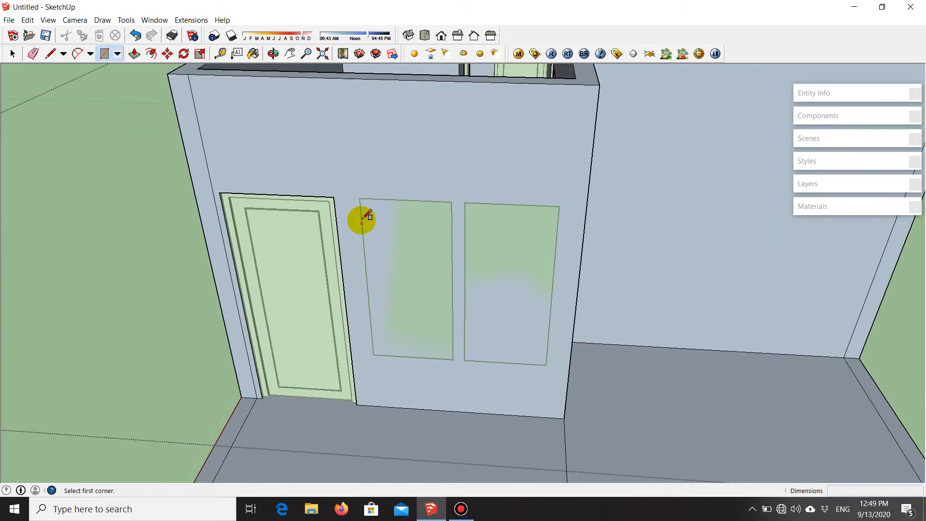
left_click(360, 199)
left_click(453, 360)
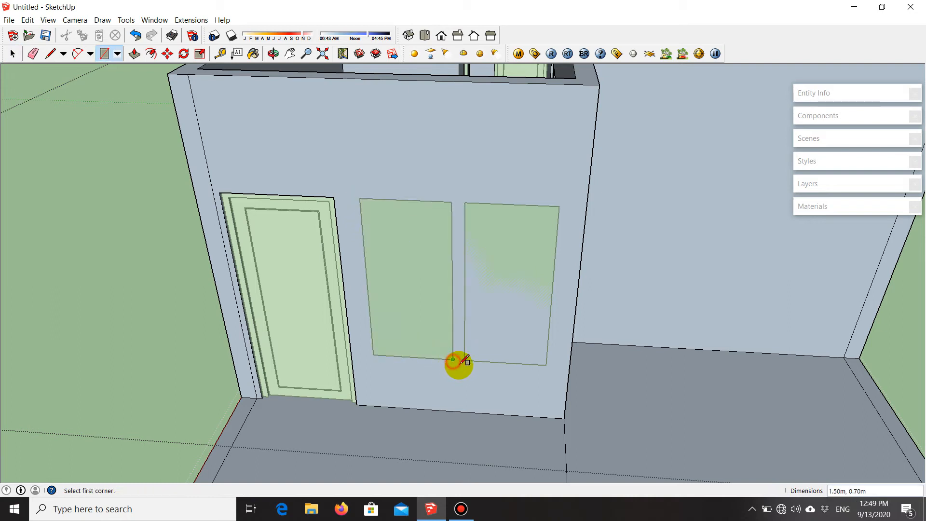
left_click(464, 203)
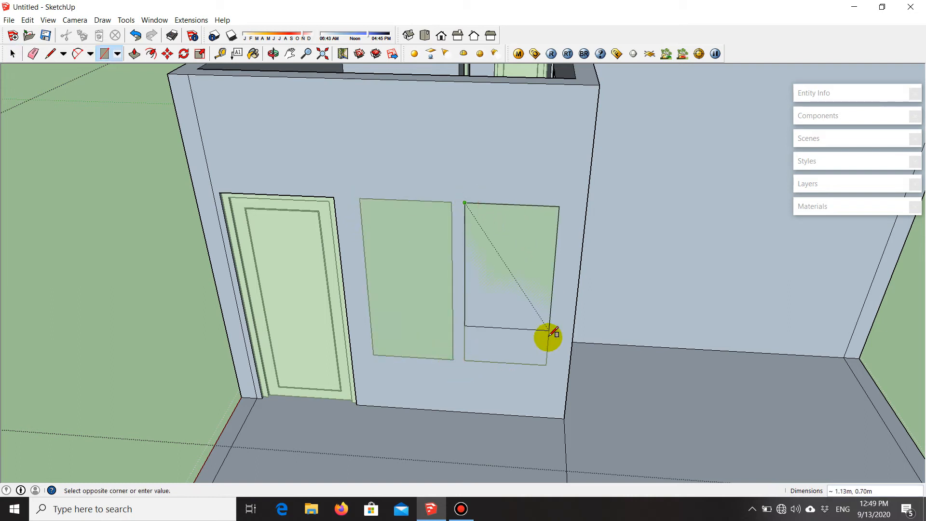
left_click(547, 365)
scroll(415, 359, "down", 3)
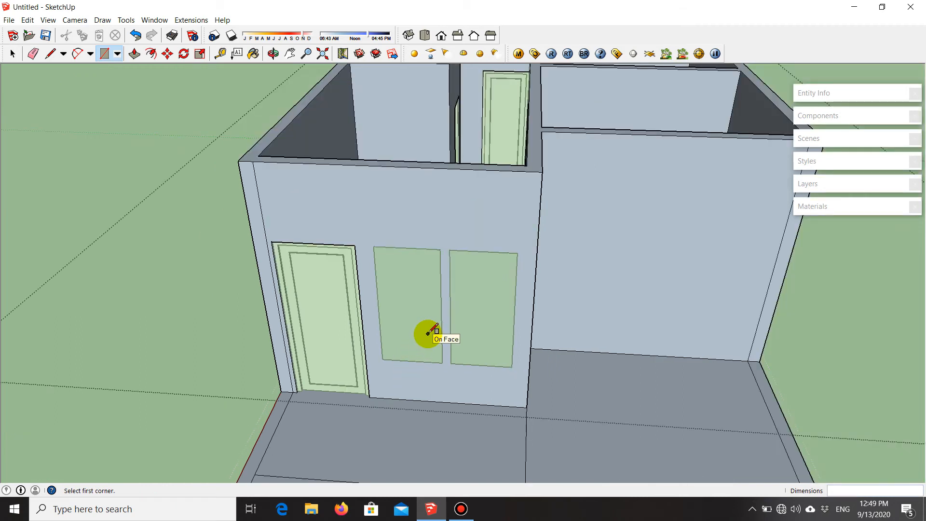
- Push both window faces 0.15 m through the front wall's thickness to cut the two openings
key("p")
middle_click_drag(420, 292, 405, 341)
left_click(406, 341)
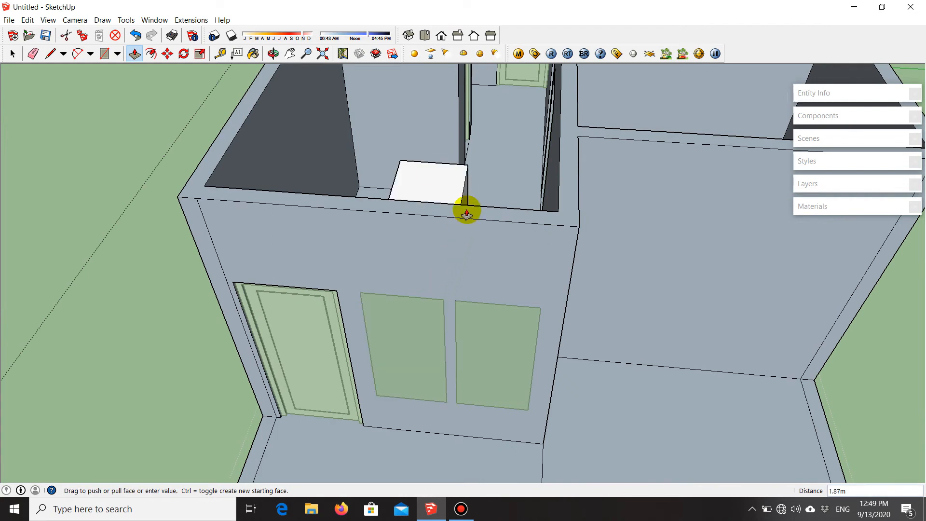
key("Escape")
left_click(498, 344)
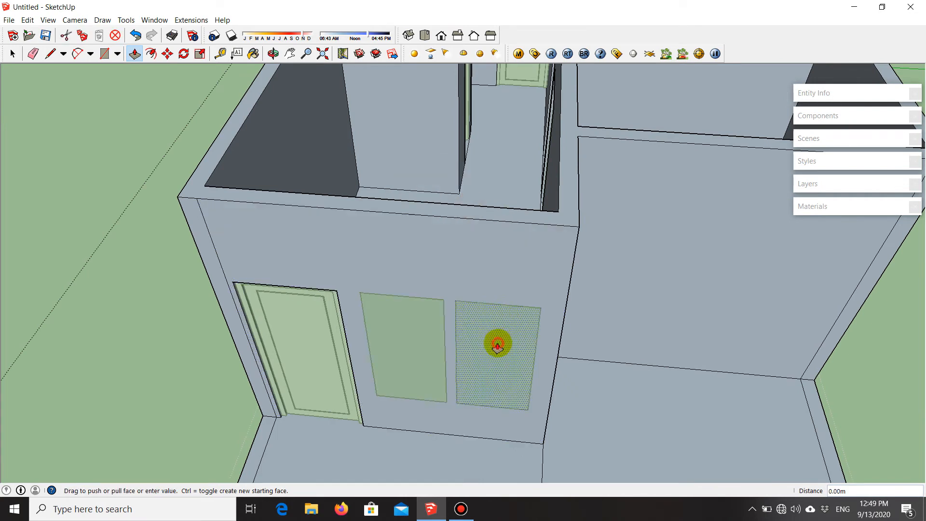
left_click(480, 213)
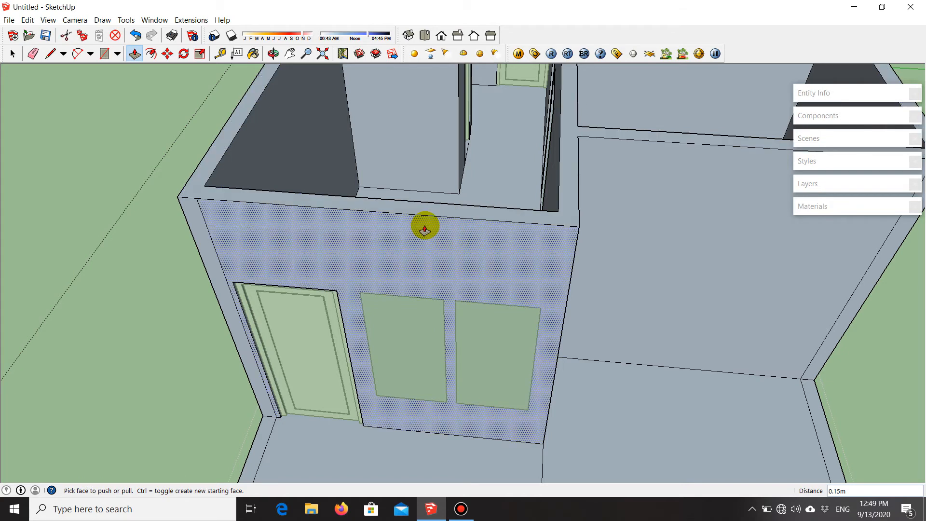
middle_click_drag(430, 217, 503, 308)
key("space")
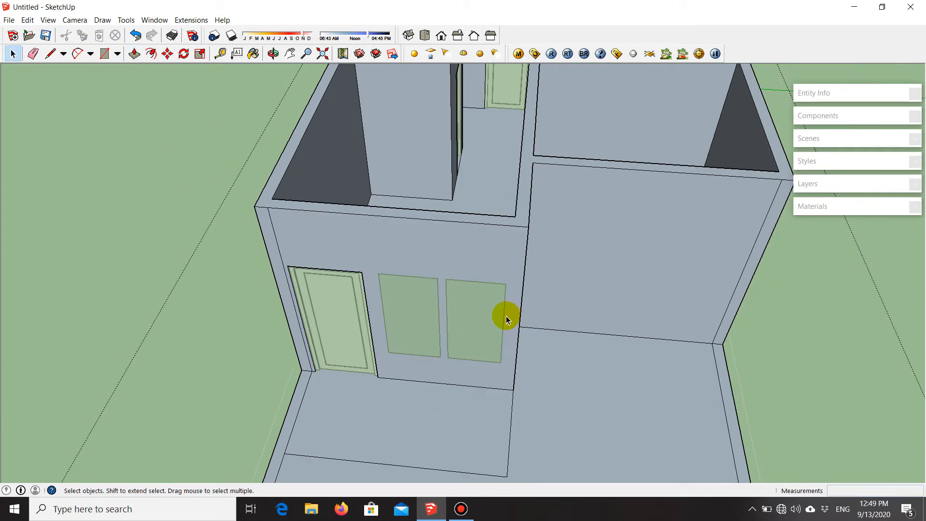
- Leave the wall component and move the window panel nearest the door about 3 m sideways, clear of the house
middle_click_drag(494, 333, 712, 279)
middle_click_drag(616, 288, 438, 304)
scroll(468, 289, "up", 5)
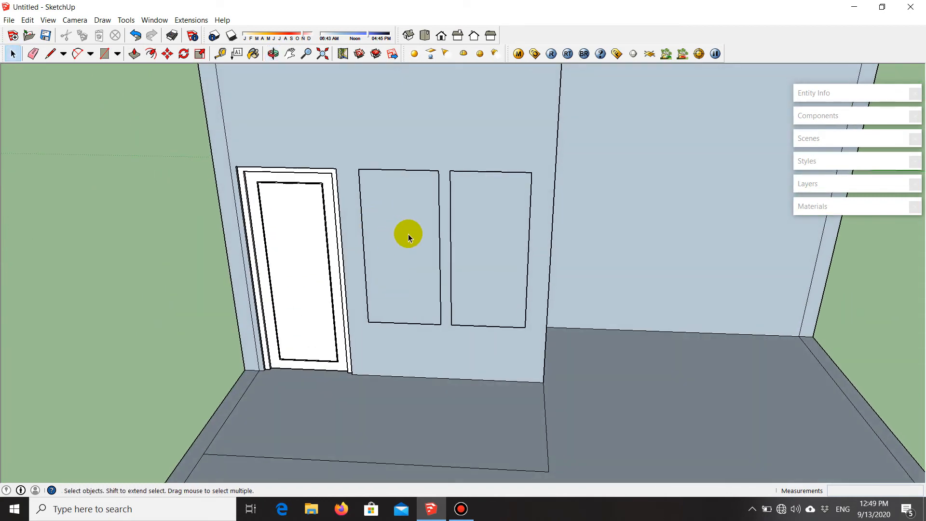
left_click(400, 257)
key("m")
left_click(500, 301)
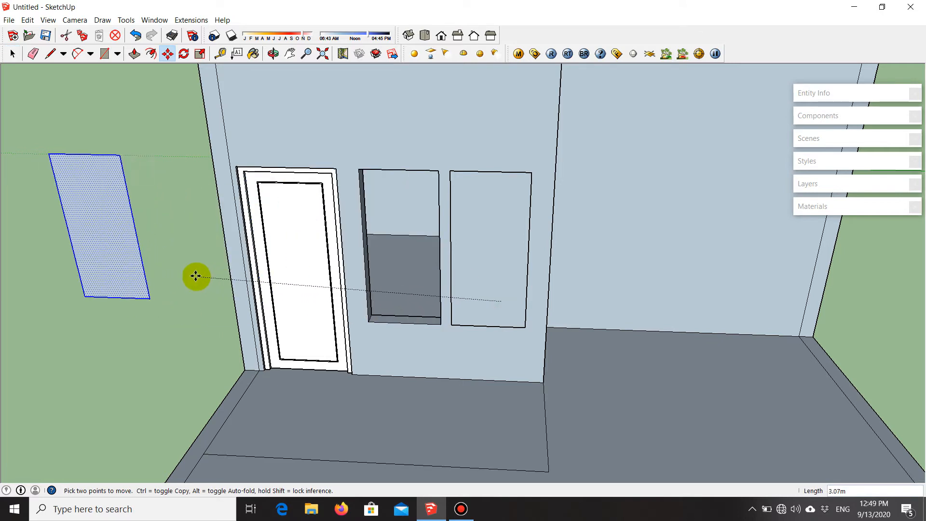
scroll(615, 277, "down", 4)
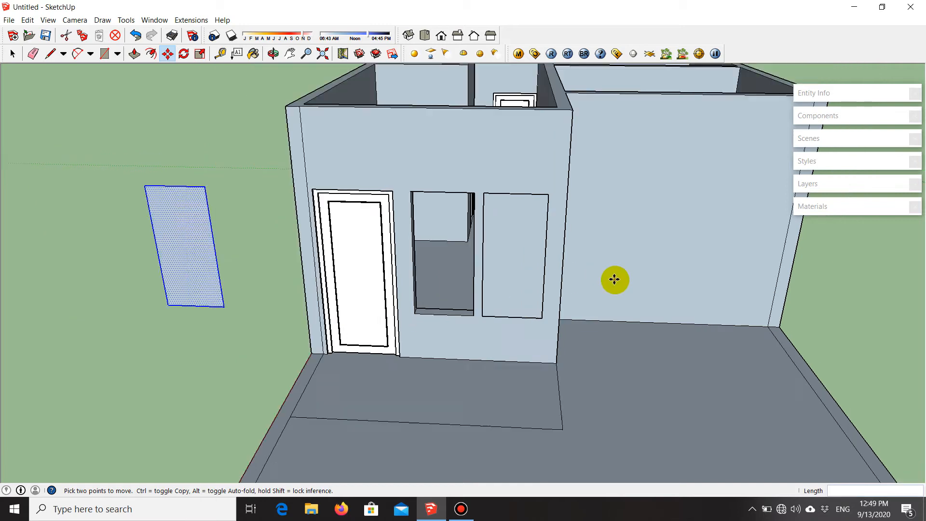
scroll(467, 217, "up", 4)
middle_click_drag(468, 282, 563, 227)
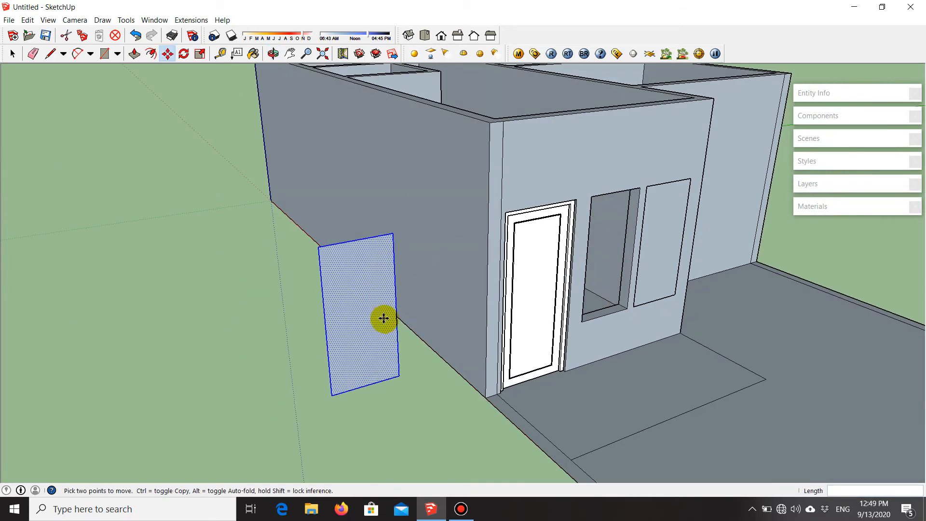
scroll(376, 307, "up", 2)
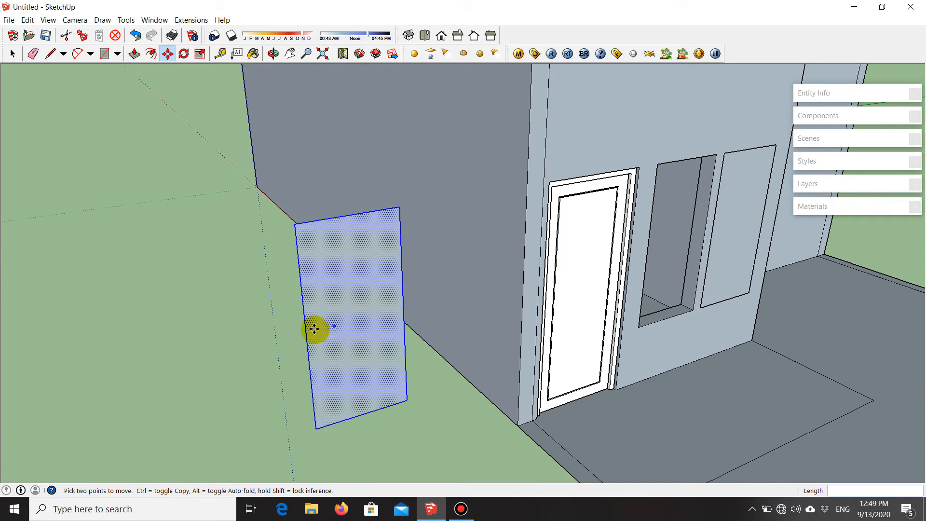
scroll(314, 329, "down", 2)
middle_click_drag(401, 353, 230, 367)
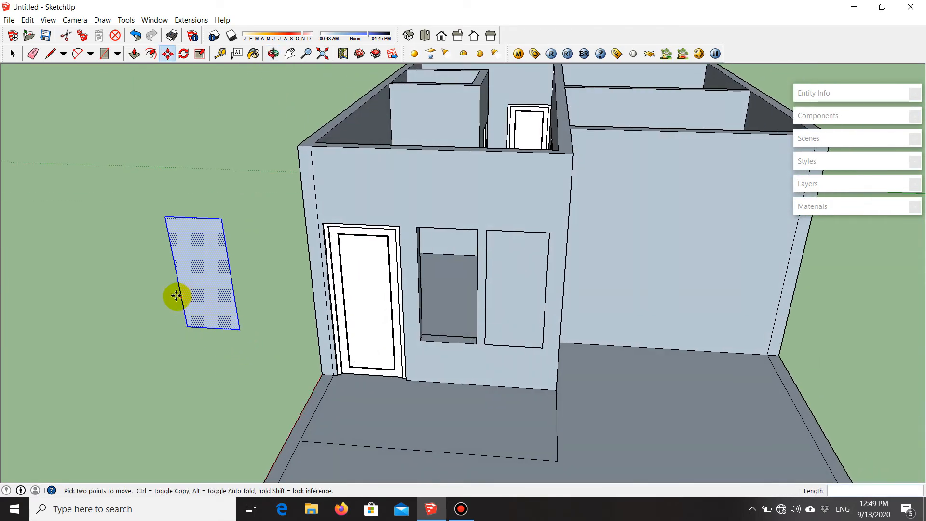
- Offset the outline of the window panel standing beside the house inward by 0.05 m
scroll(177, 296, "up", 4)
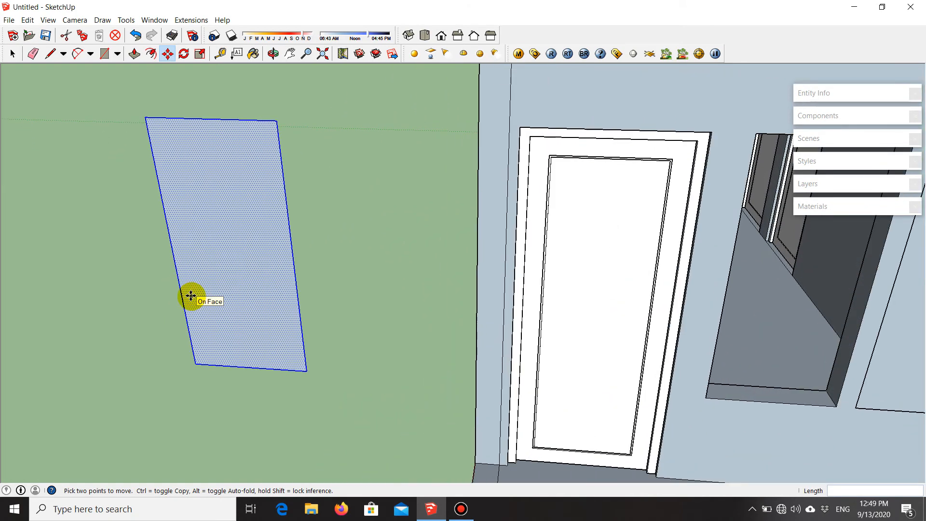
left_click(191, 296)
key("space")
scroll(183, 316, "up", 3)
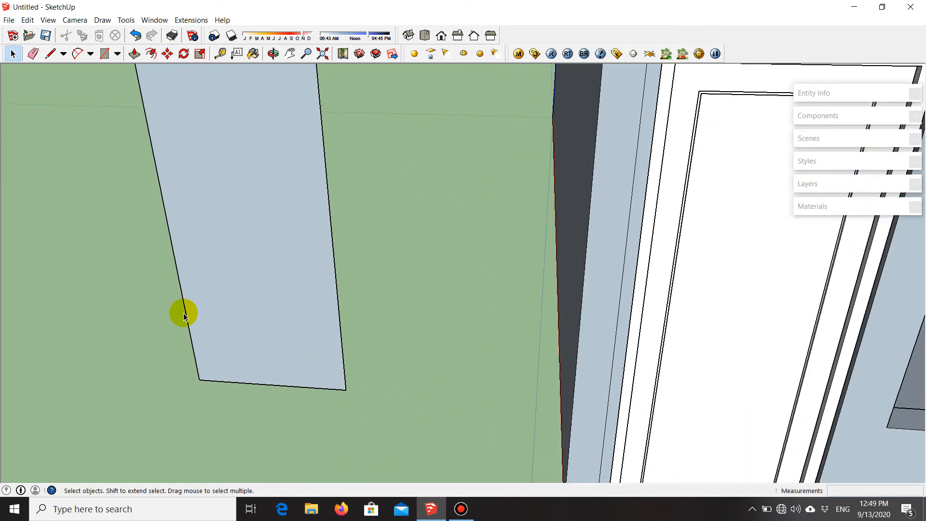
key("f")
scroll(676, 338, "down", 2)
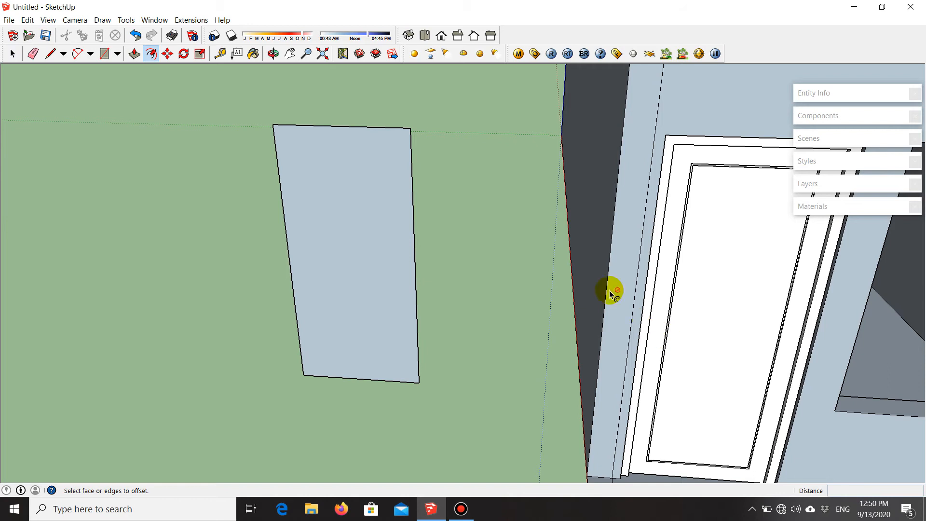
scroll(306, 275, "up", 2)
scroll(303, 283, "up", 1)
left_click(291, 285)
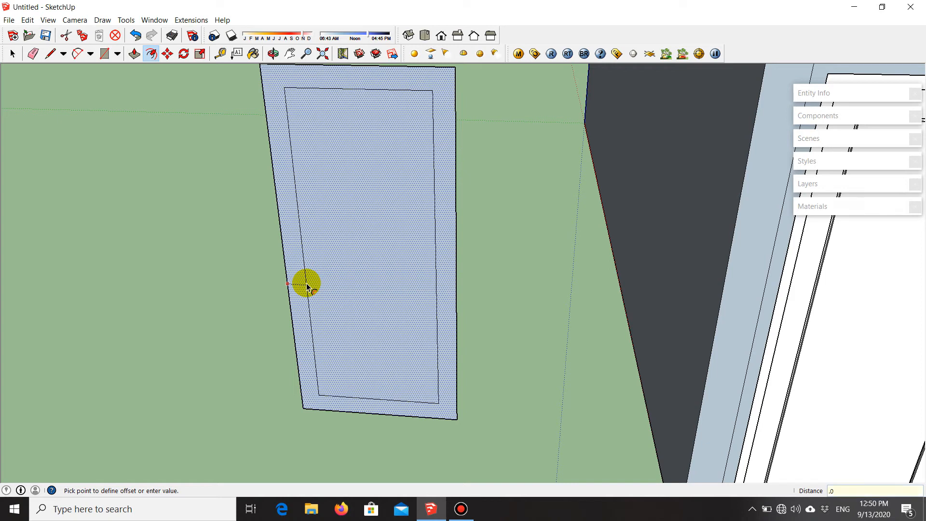
key("Return")
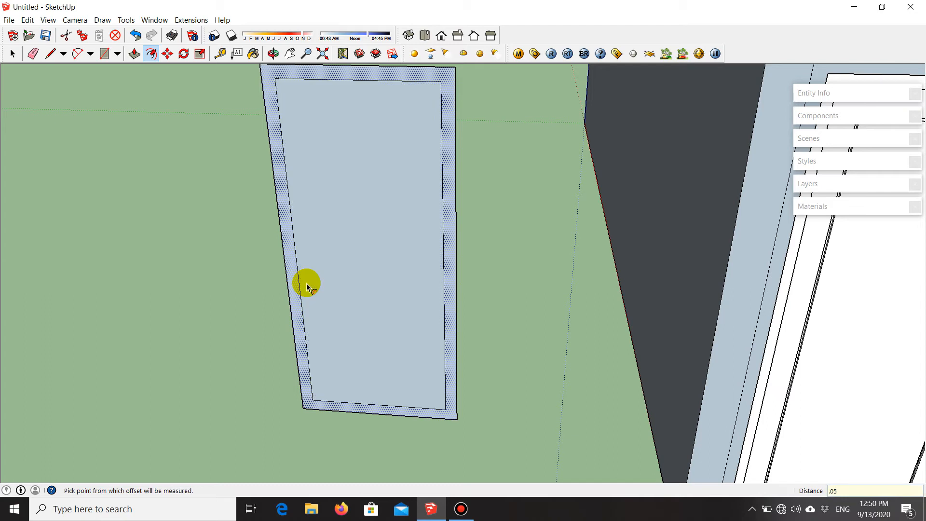
key("space")
- Copy the window panel's inner face about 0.96 m sideways, away from the house
scroll(673, 297, "down", 3)
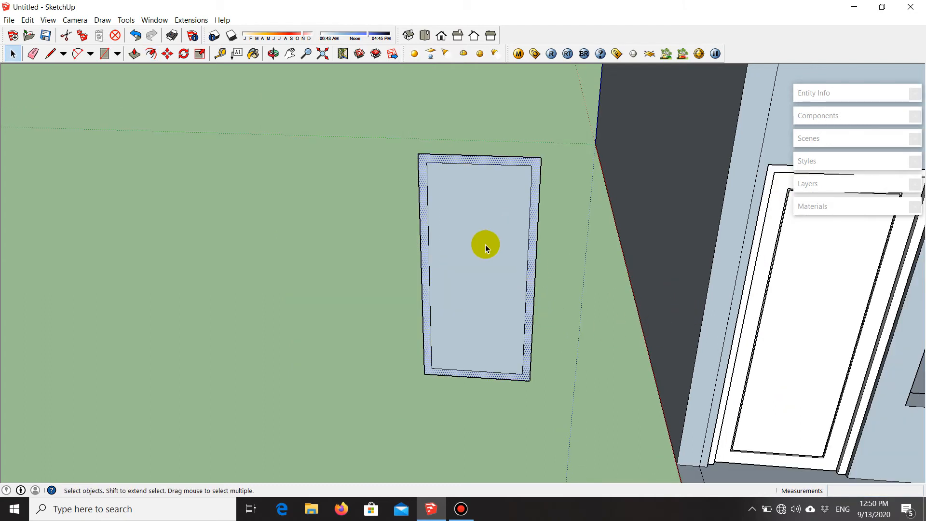
scroll(486, 245, "up", 2)
left_click(470, 258)
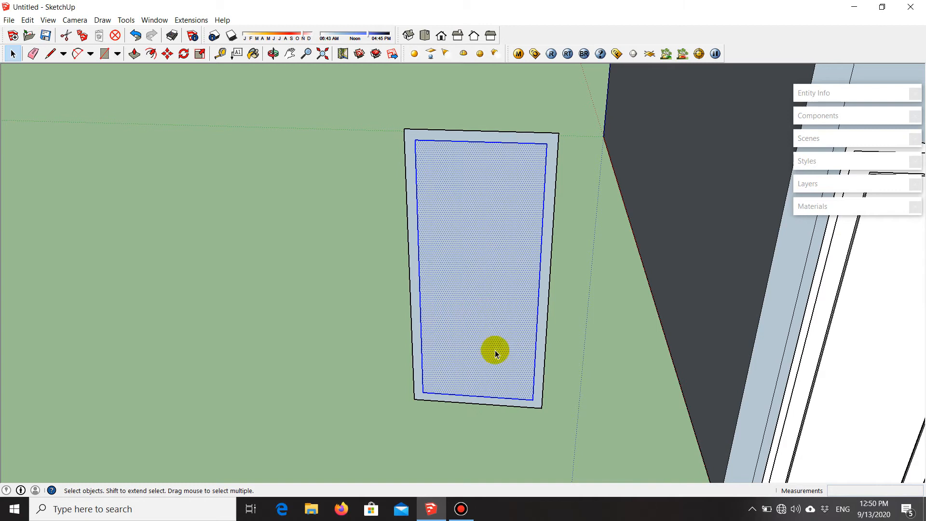
key("m")
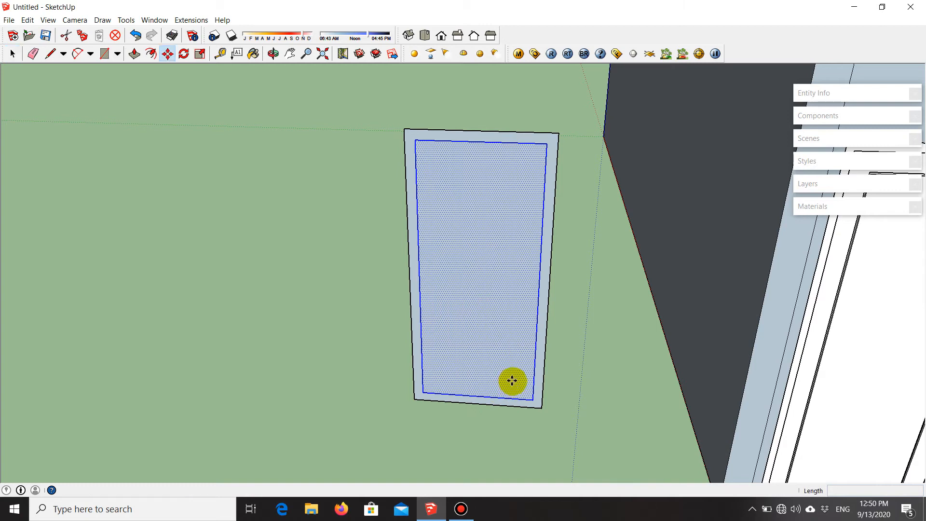
left_click(533, 399)
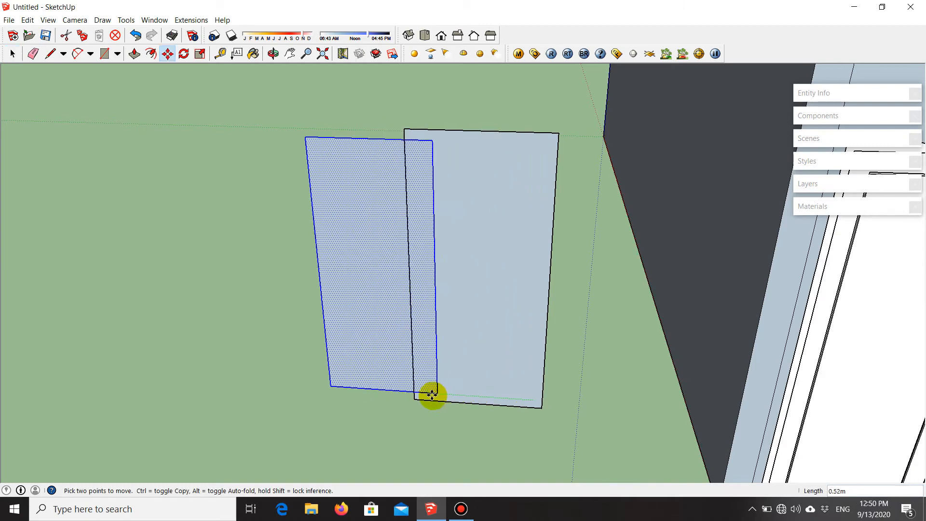
key("ctrl")
left_click(357, 384)
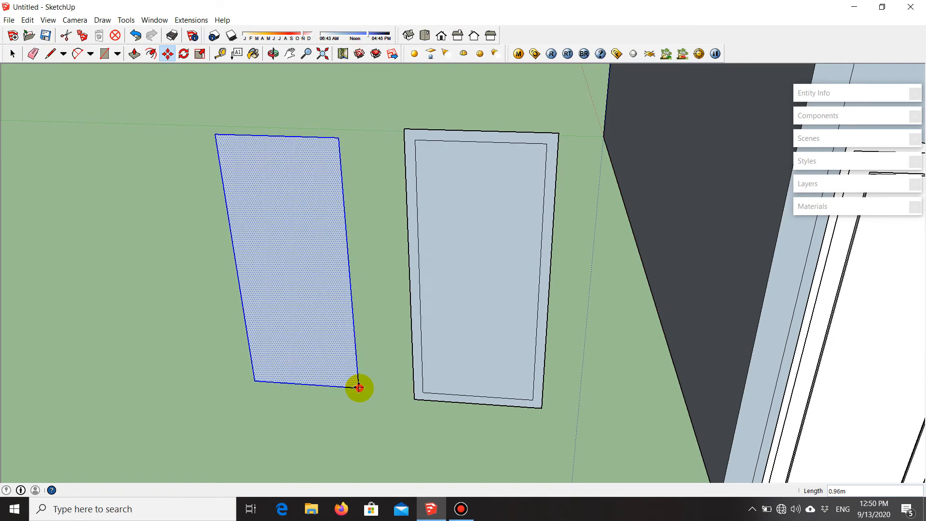
scroll(650, 302, "down", 3)
scroll(552, 334, "up", 2)
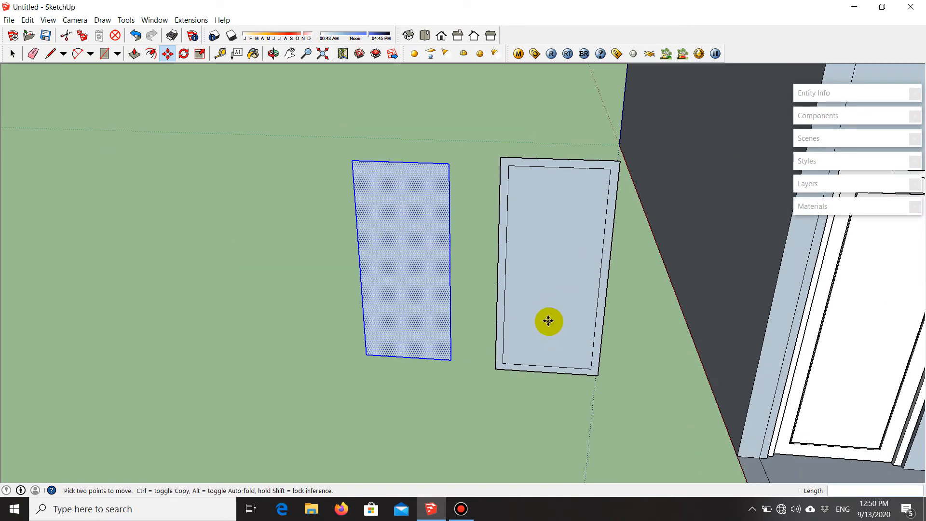
- Erase the inner face of the original window panel, keeping only its frame border
key("space")
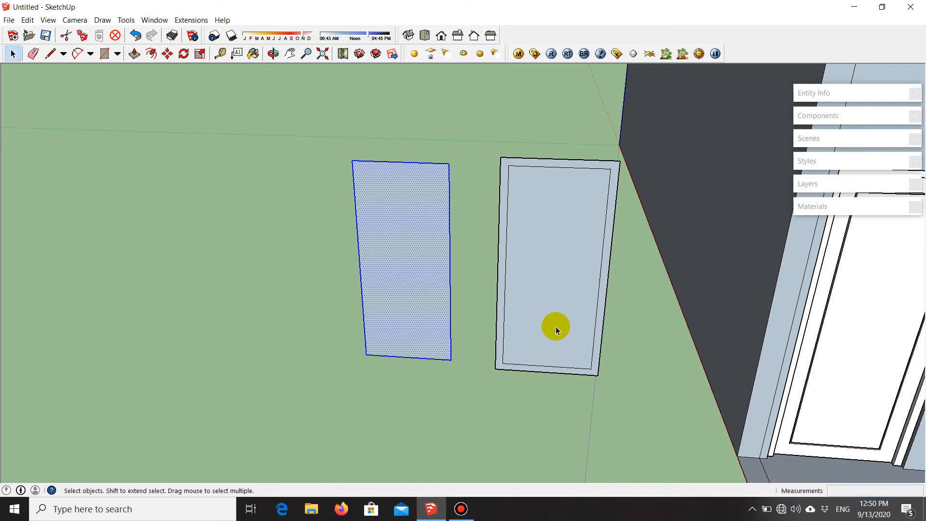
right_click(557, 268)
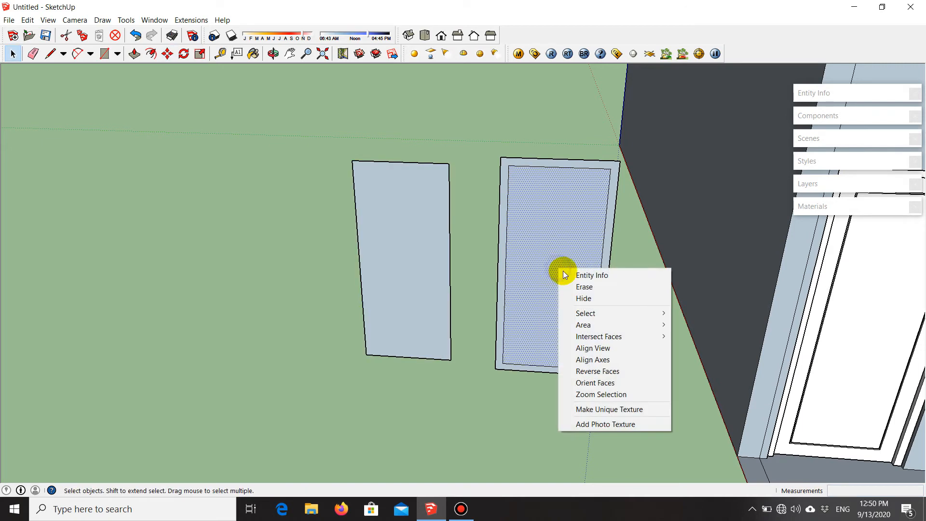
left_click(582, 289)
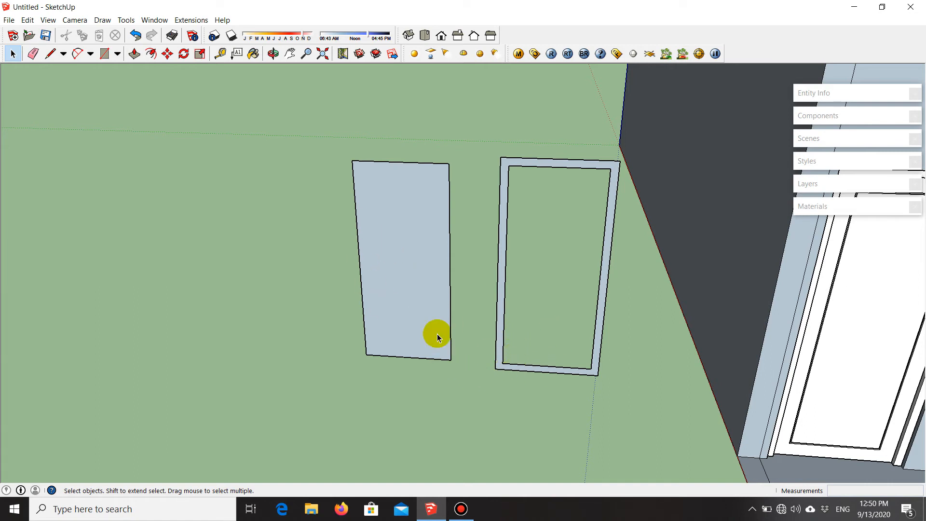
- Extrude the outer window frame's face by 0.10 m
scroll(485, 235, "up", 5)
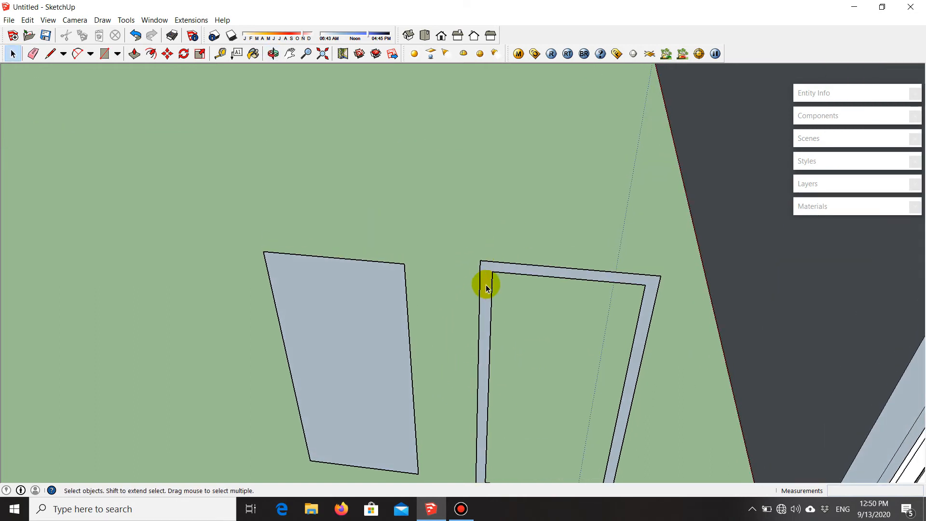
scroll(493, 263, "up", 1)
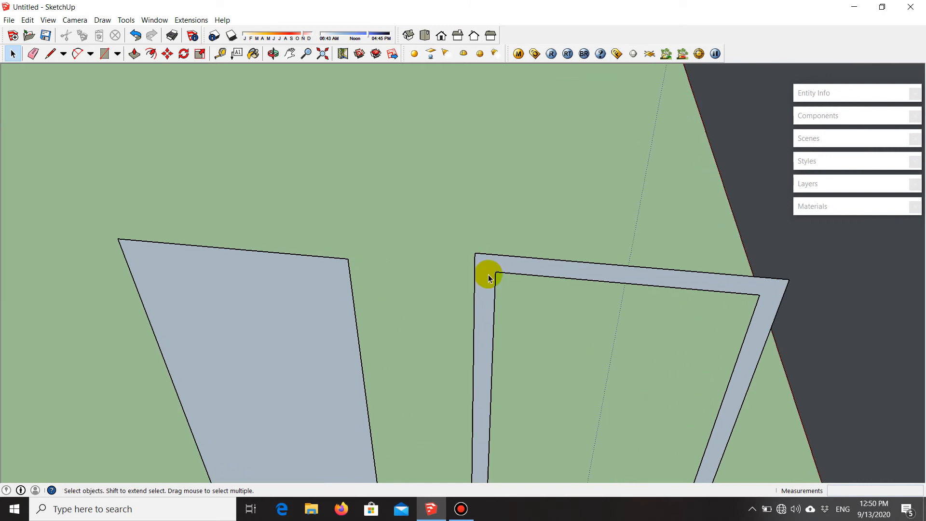
key("p")
left_click(484, 271)
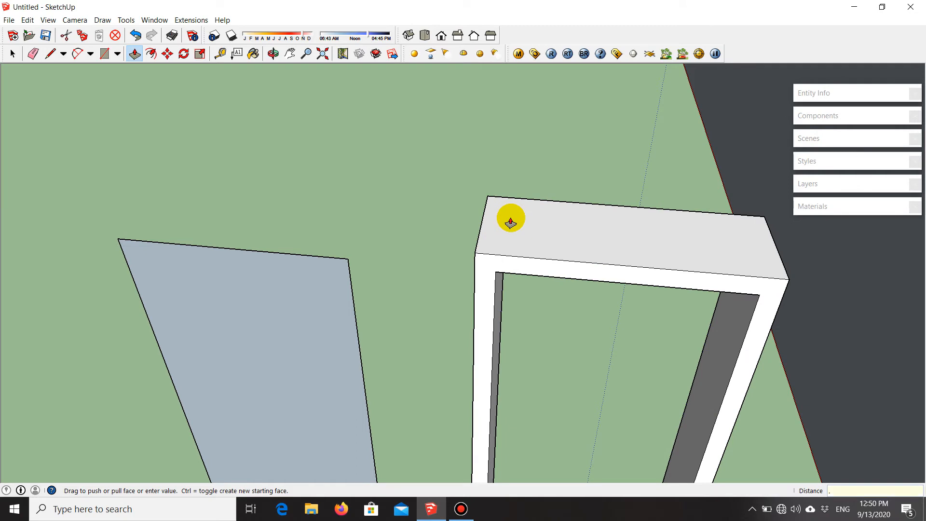
key("Return")
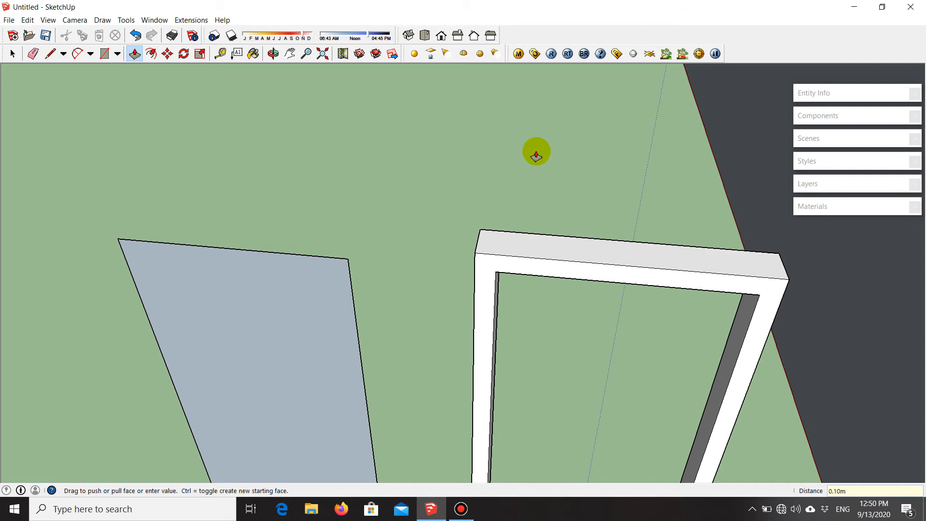
- Select the whole extruded window frame and make it a group
scroll(537, 166, "down", 4)
key("space")
scroll(537, 188, "up", 2)
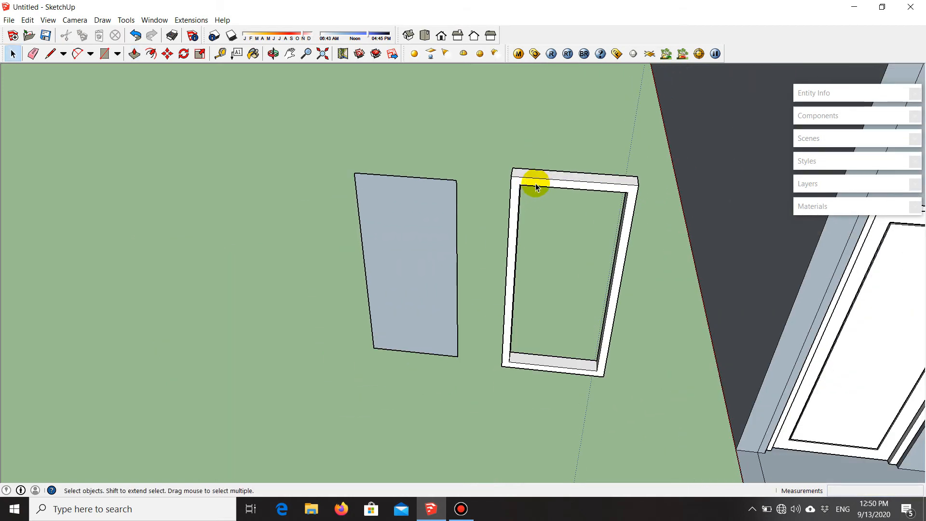
triple_click(535, 182)
right_click(534, 180)
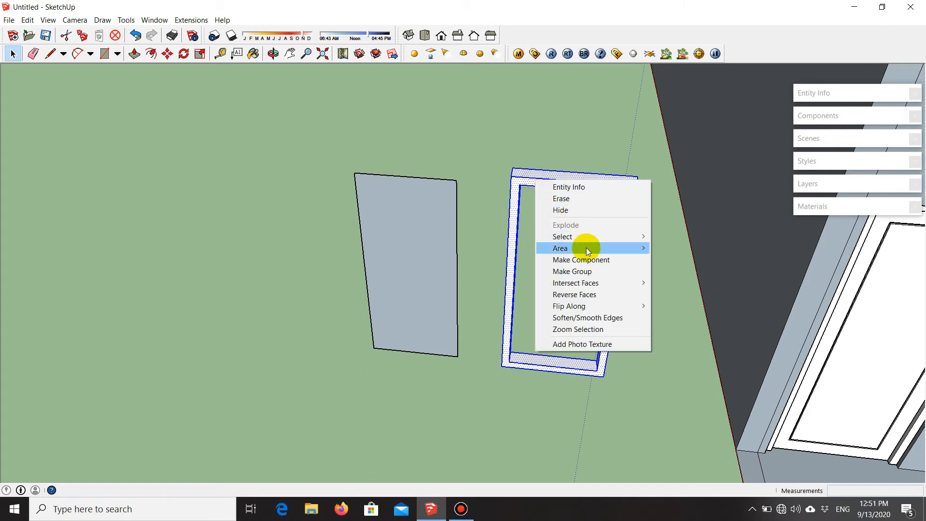
left_click(592, 272)
left_click(468, 130)
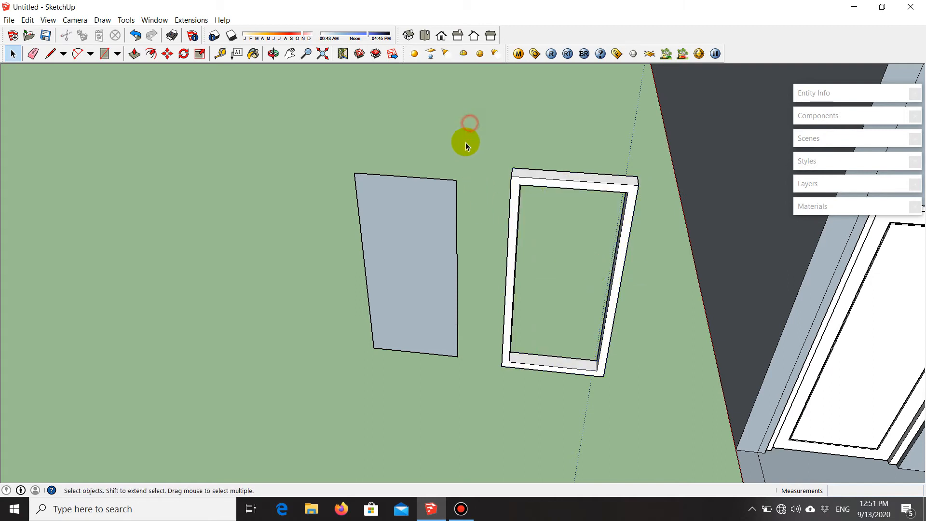
- Offset the outline of the copied window panel inward by 0.07 m
scroll(386, 282, "up", 3)
middle_click_drag(386, 282, 331, 202)
scroll(363, 155, "up", 3)
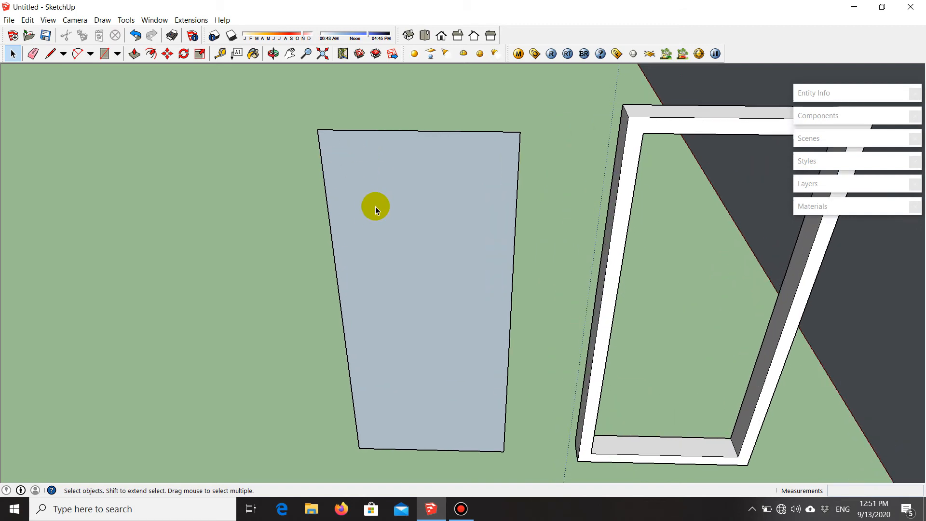
key("f")
left_click(326, 150)
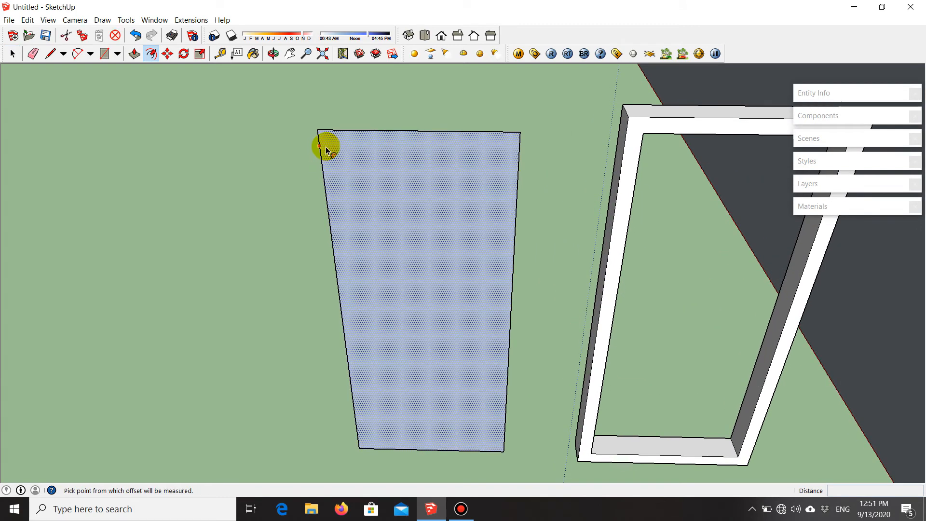
left_click(323, 147)
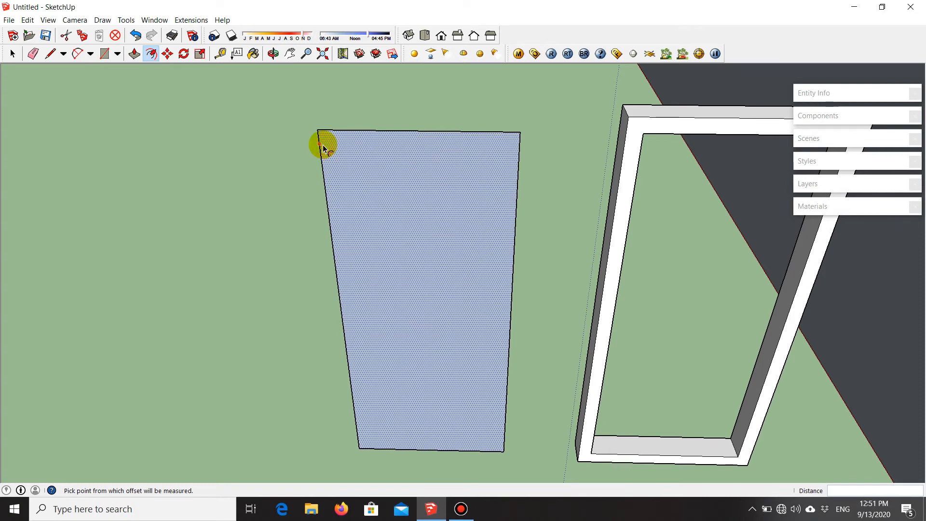
left_click(323, 148)
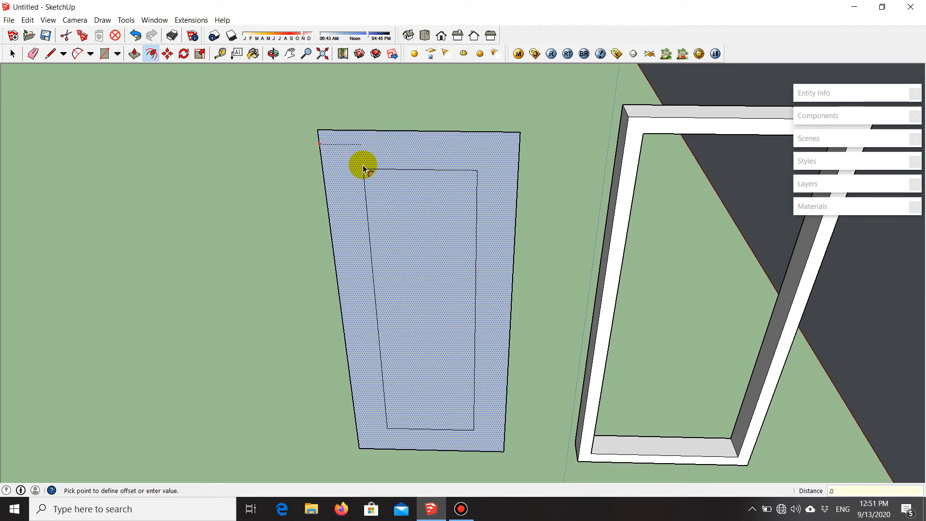
key("Return")
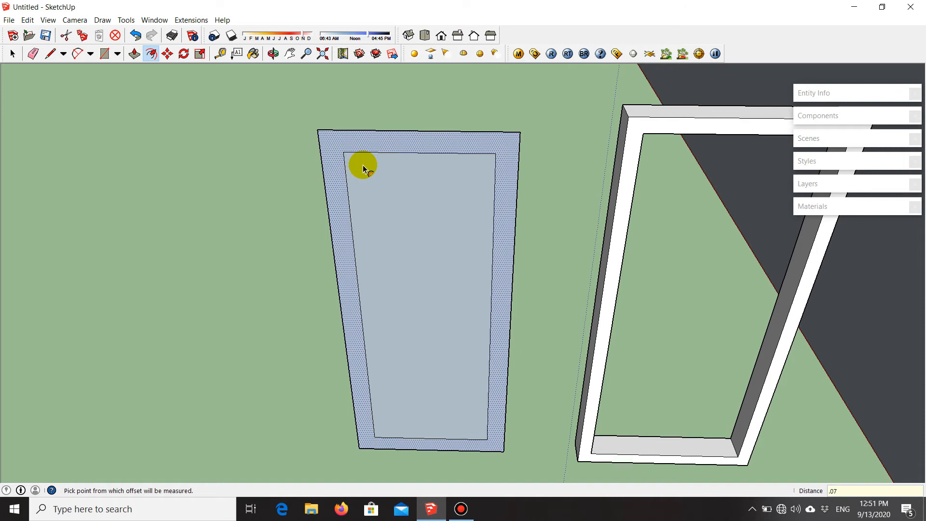
- Erase the inner face of the copied panel to leave only the sash border
right_click(425, 251)
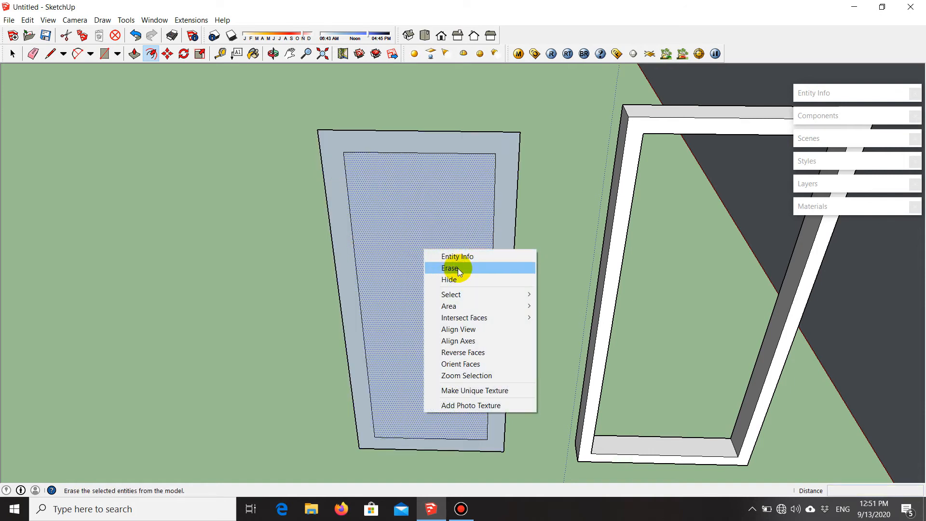
left_click(459, 268)
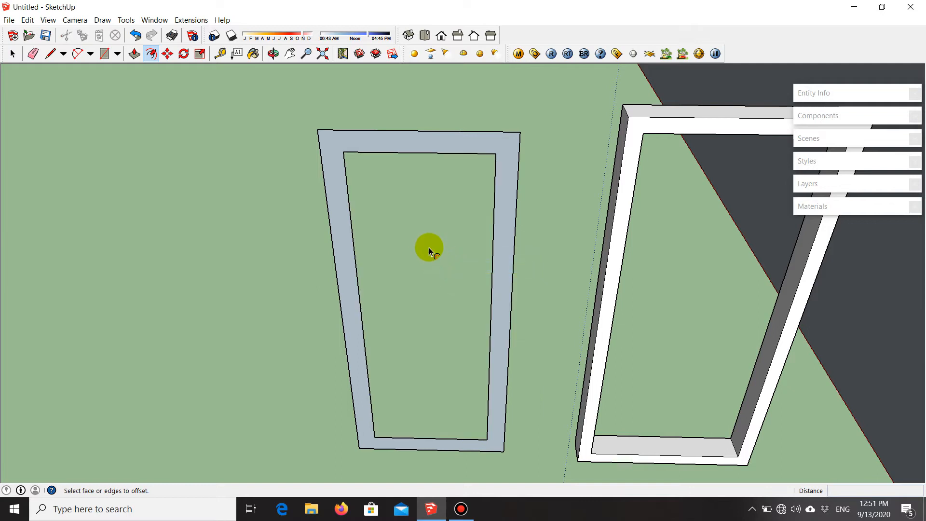
key("space")
- Extrude the copied panel's sash border by 0.03 m with Push/Pull
middle_click_drag(473, 206, 446, 248)
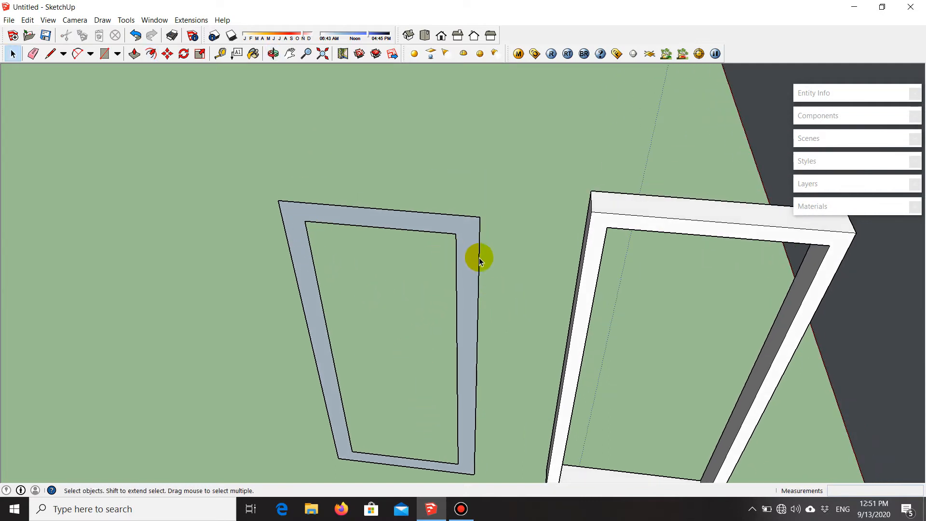
scroll(480, 258, "down", 3)
scroll(438, 218, "up", 5)
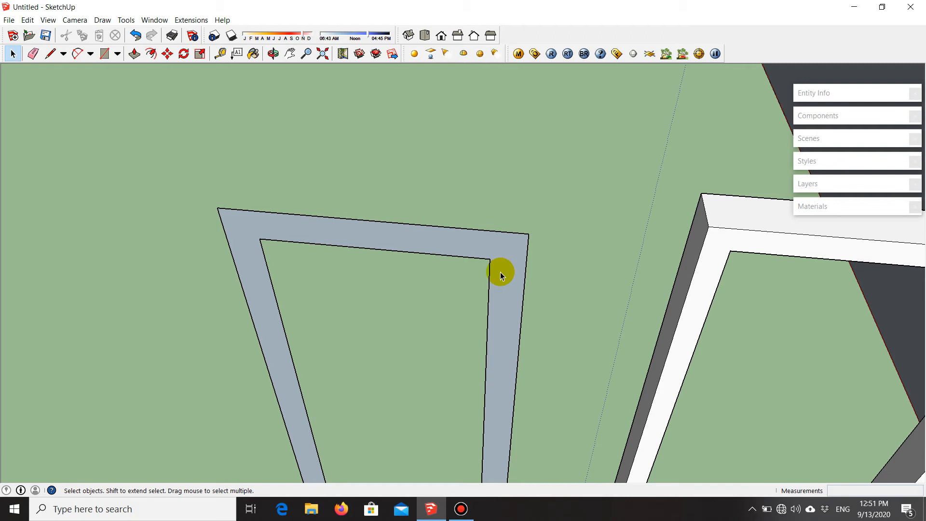
key("p")
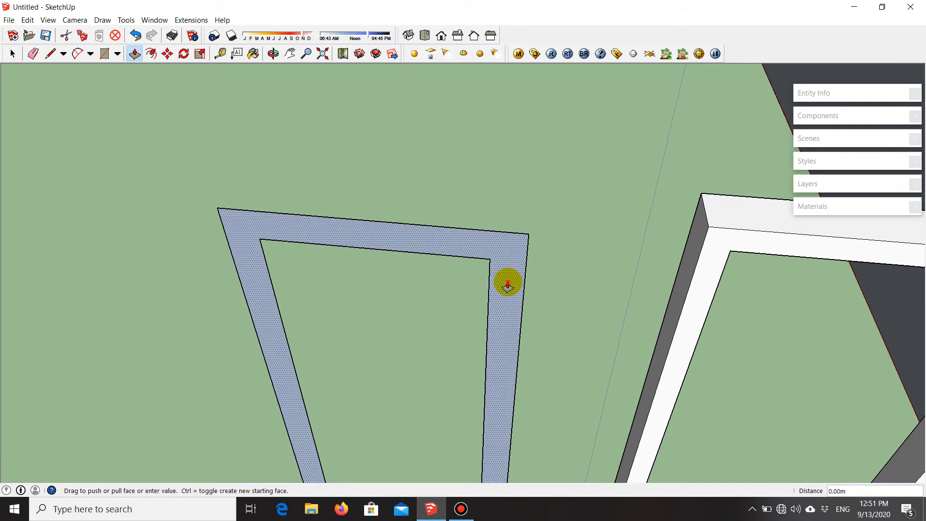
left_click(507, 287)
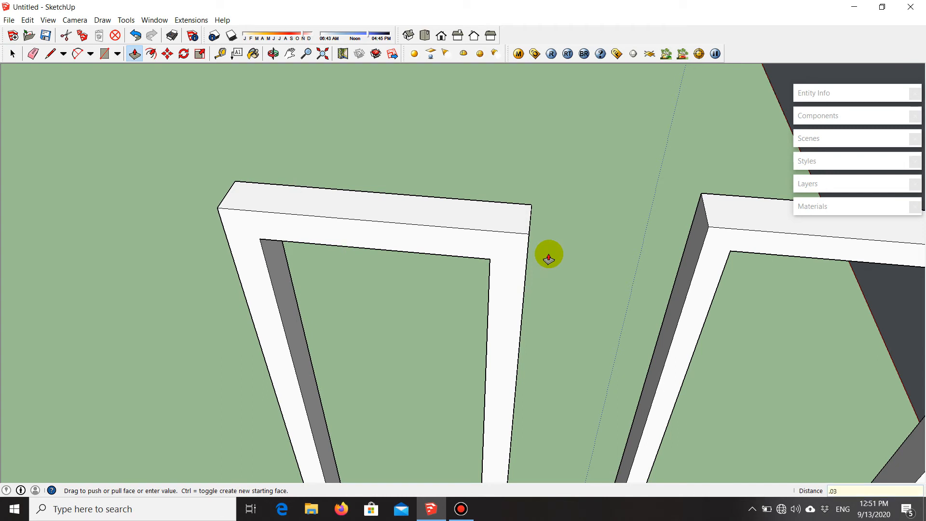
key("Return")
key("space")
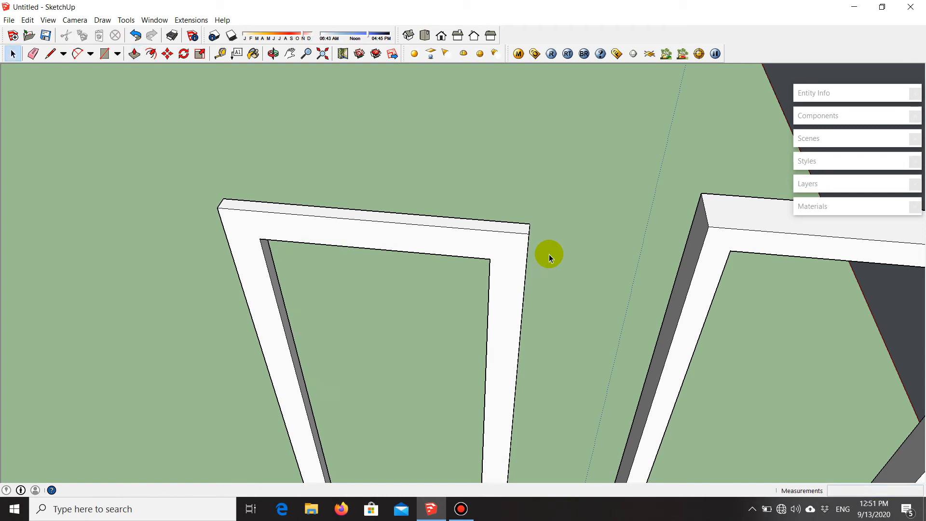
- Select the entire extruded sash and make it a group
scroll(508, 163, "down", 3)
scroll(505, 242, "up", 1)
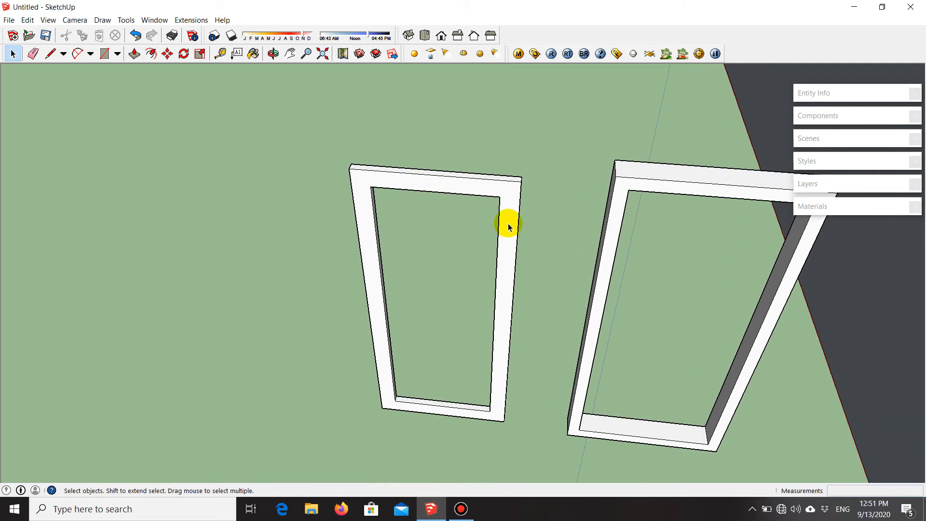
triple_click(506, 237)
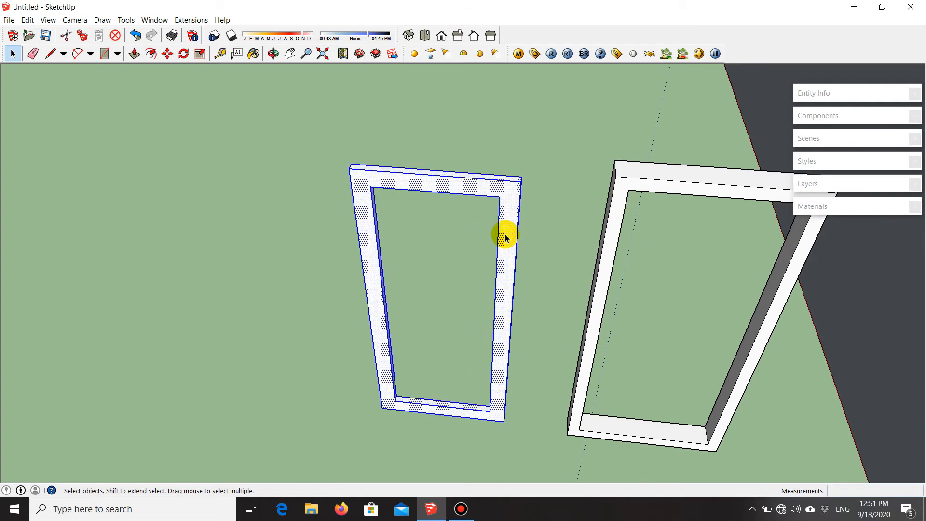
right_click(506, 236)
left_click(572, 323)
- Draw a pane rectangle inside the sash between the mid-depth points of two diagonally opposite inner corners
middle_click_drag(513, 353, 413, 200)
scroll(415, 191, "up", 2)
scroll(415, 212, "up", 3)
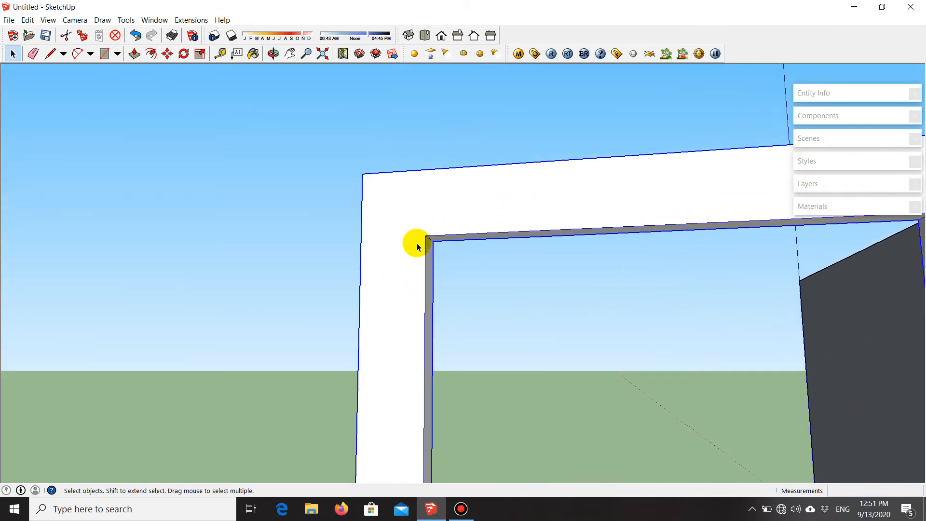
scroll(417, 247, "up", 2)
middle_click_drag(426, 244, 404, 234)
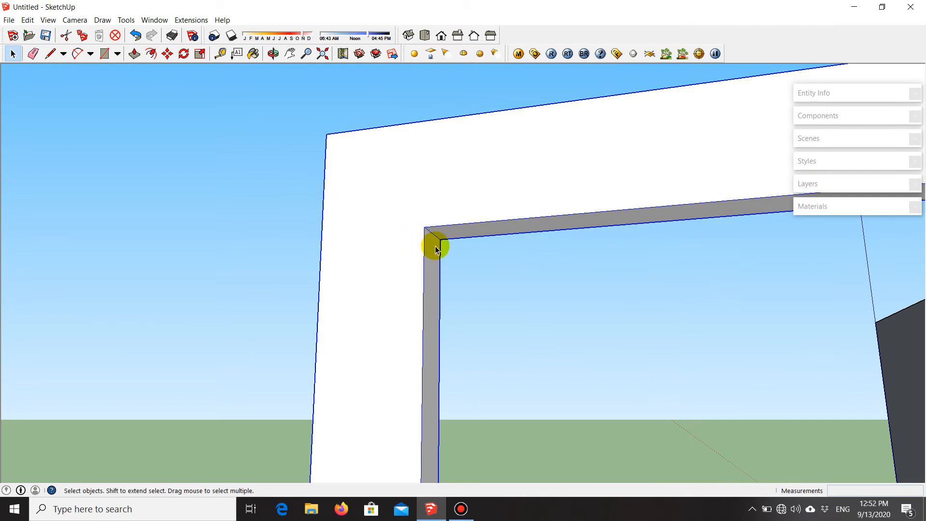
scroll(438, 248, "up", 1)
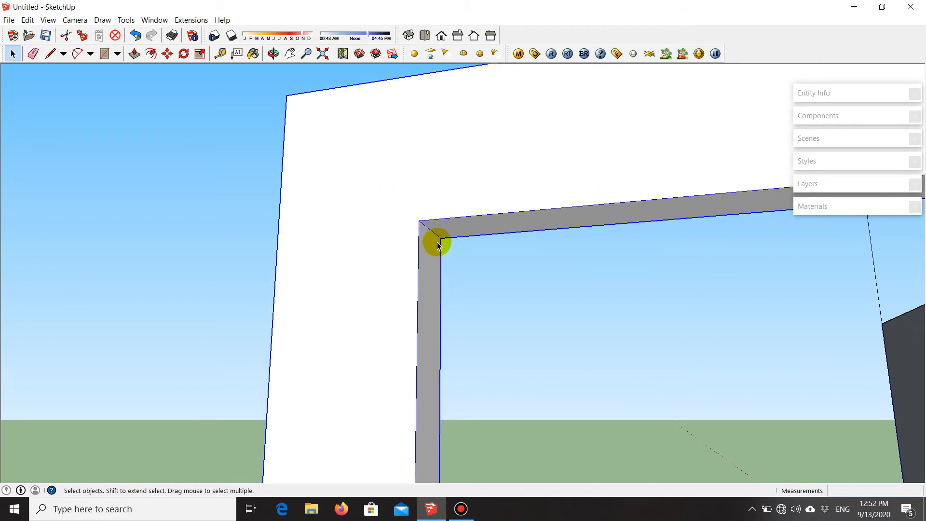
key("r")
scroll(439, 249, "up", 1)
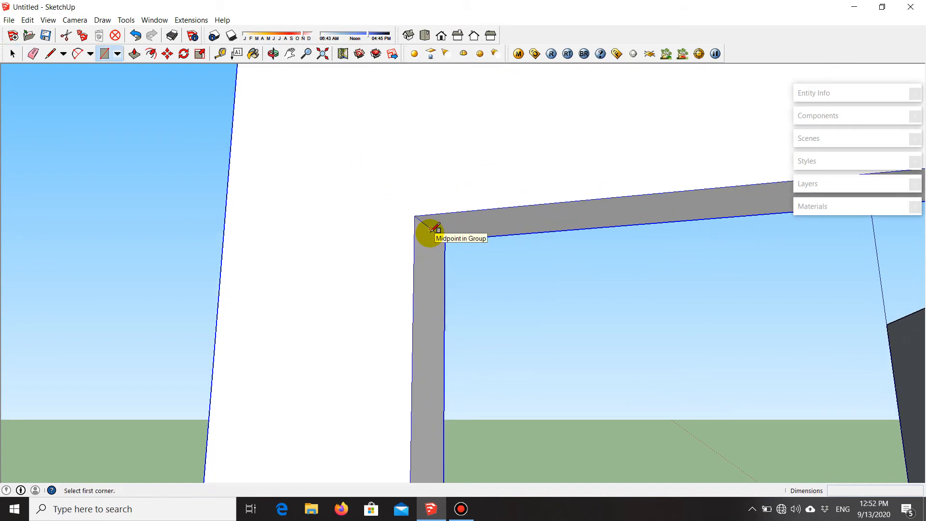
left_click(432, 228)
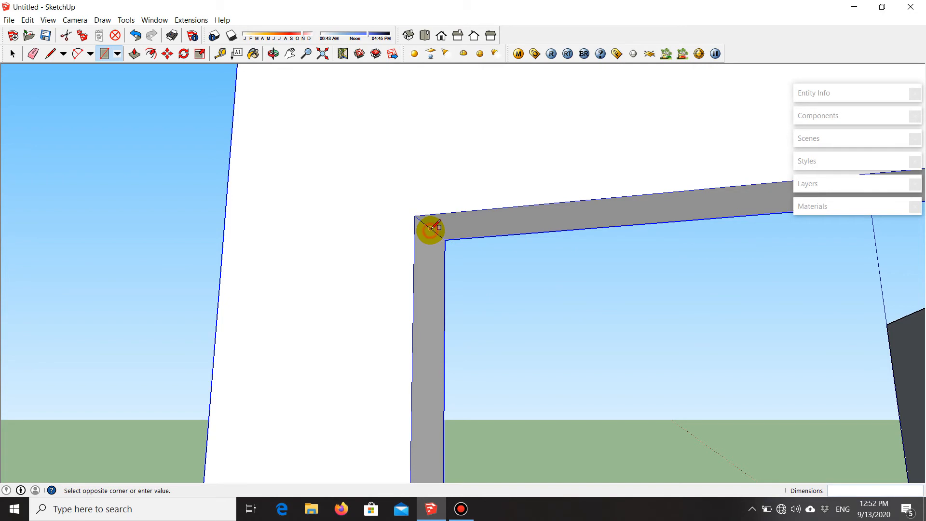
scroll(382, 152, "down", 2)
scroll(380, 151, "down", 3)
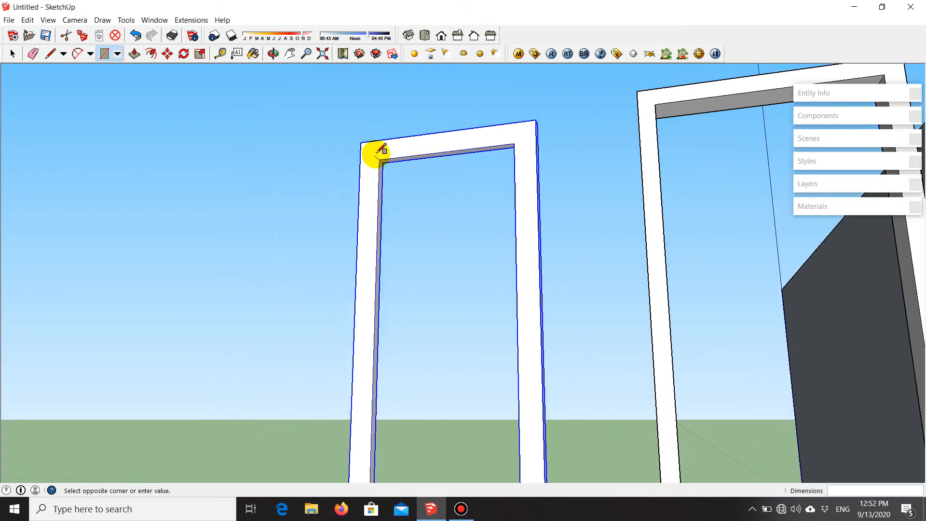
middle_click_drag(411, 341, 585, 427)
scroll(528, 377, "up", 3)
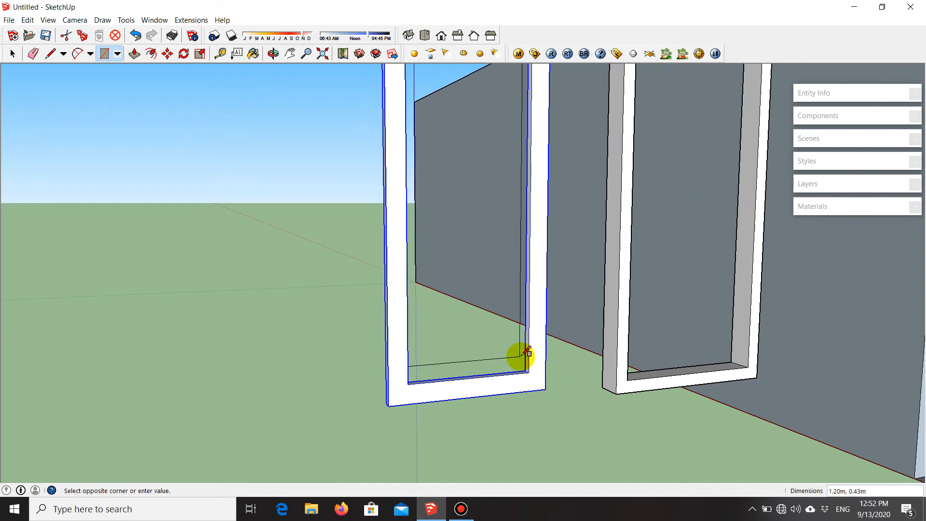
middle_click_drag(524, 348, 539, 392)
scroll(528, 259, "down", 8)
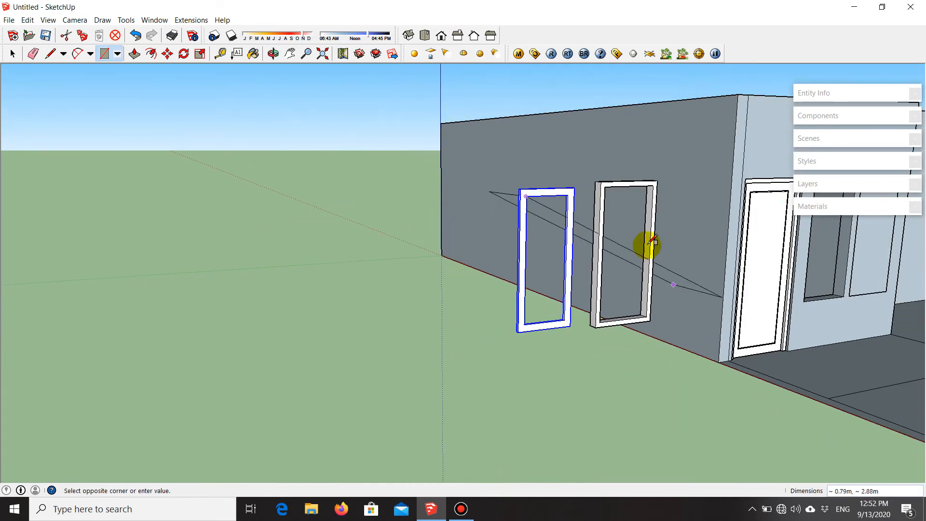
scroll(576, 315, "up", 12)
scroll(572, 309, "down", 6)
middle_click_drag(576, 287, 624, 296)
scroll(595, 224, "up", 8)
scroll(583, 242, "down", 6)
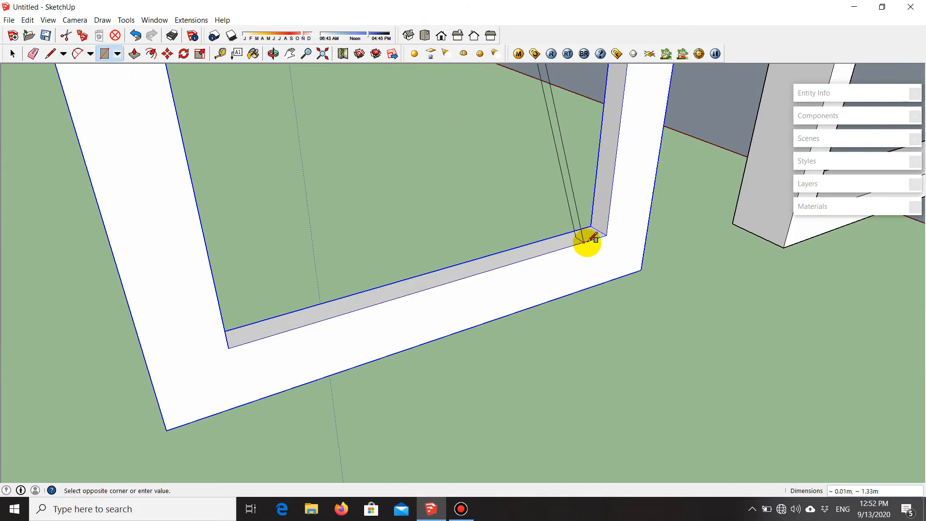
scroll(596, 231, "up", 3)
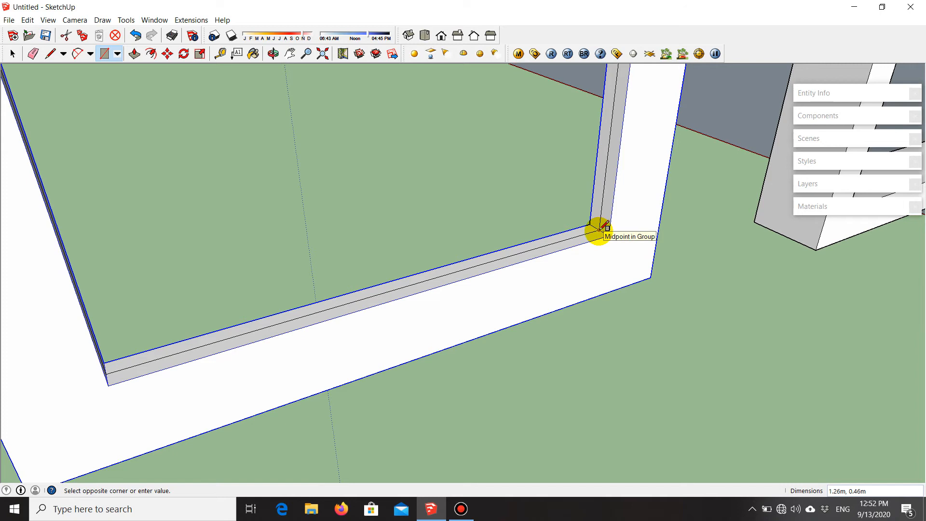
left_click(600, 230)
- Make the new pane face and its edges inside the sash a group
scroll(596, 270, "down", 8)
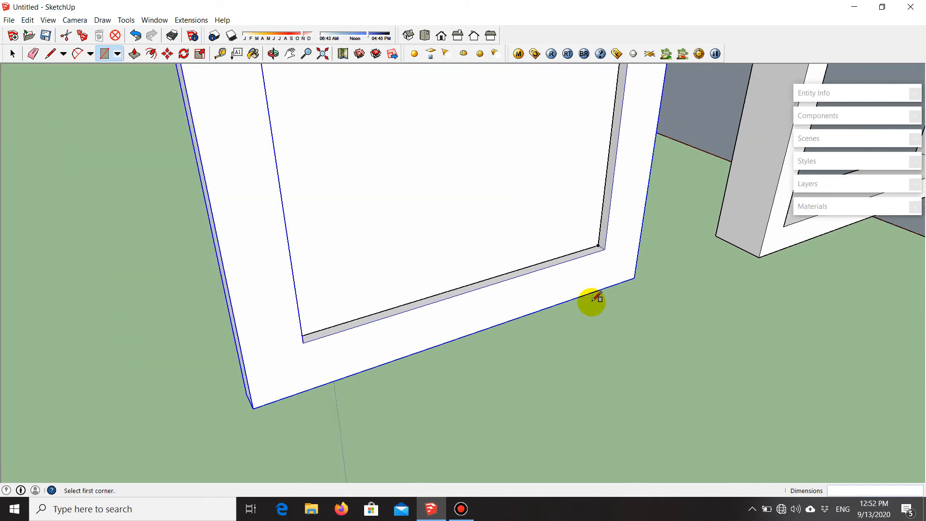
middle_click_drag(541, 282, 502, 193)
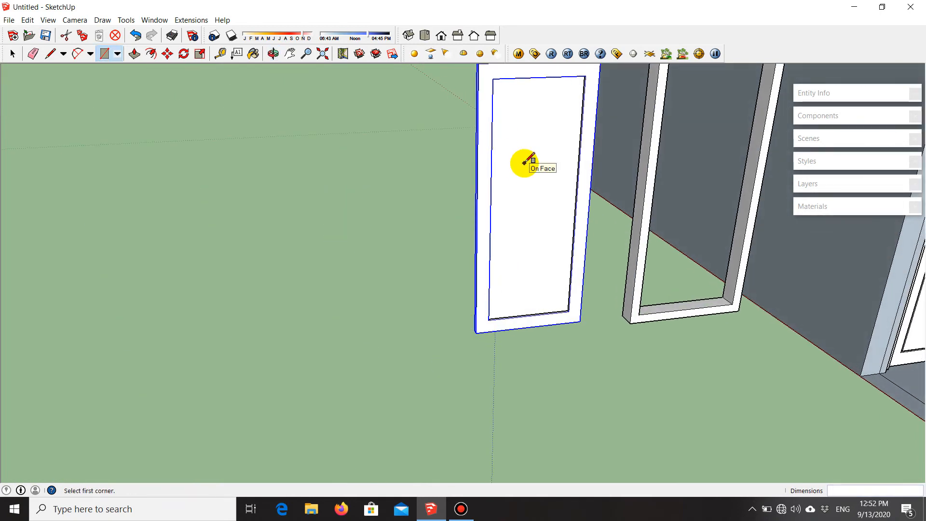
key("space")
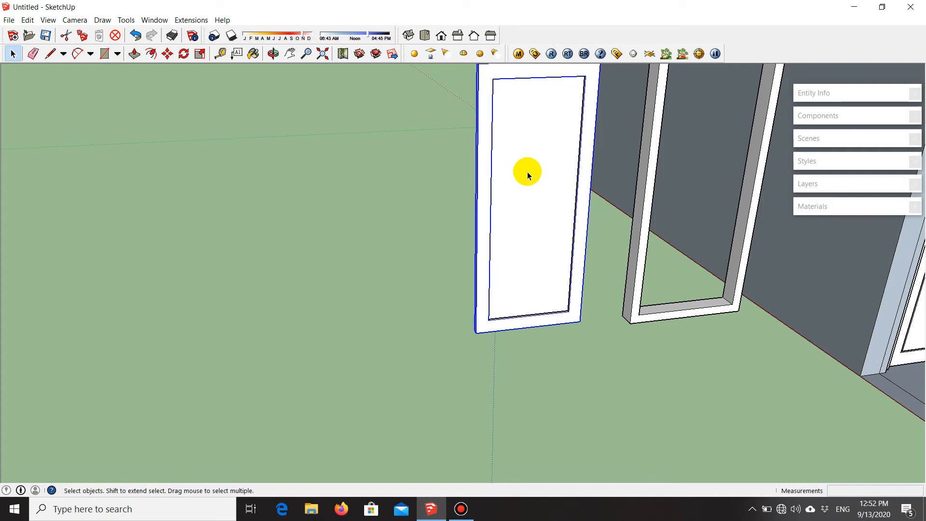
left_click(528, 182)
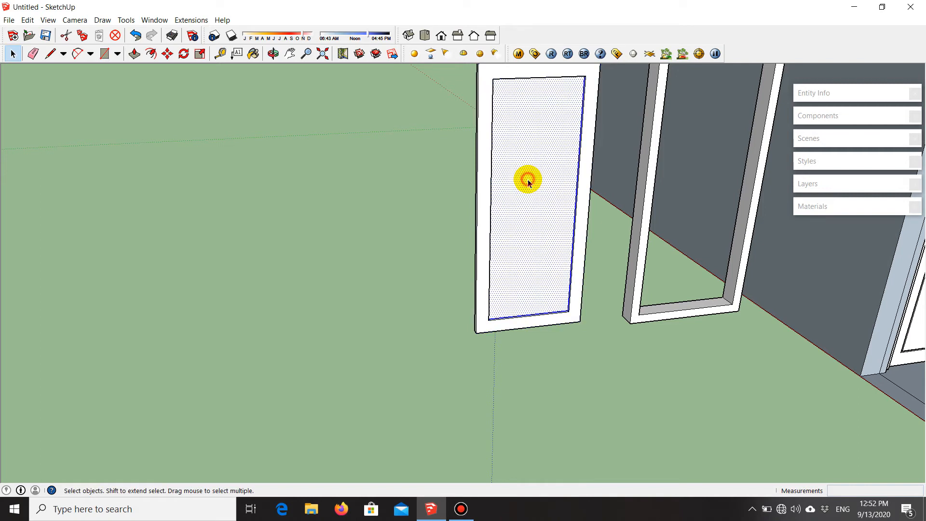
right_click(528, 183)
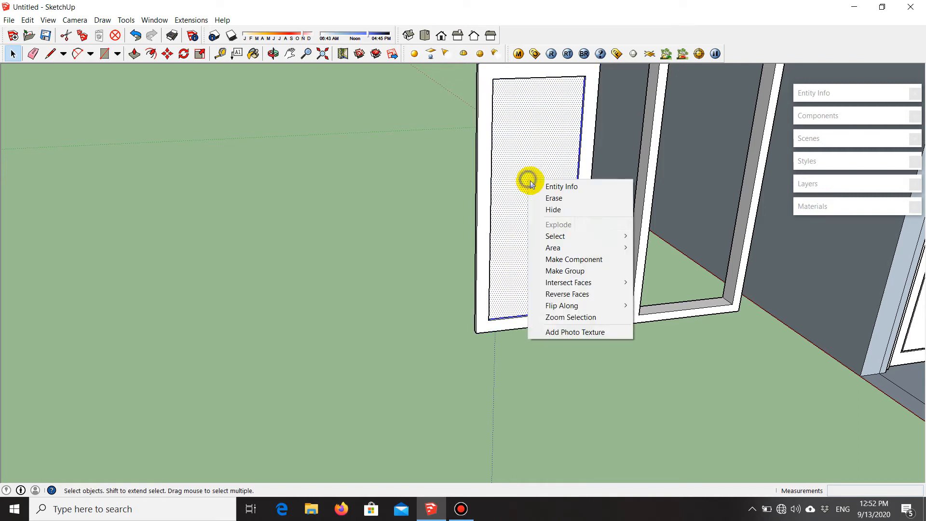
left_click(586, 268)
- Move the sash and pane together from the sash's lower outer corner to the matching inner corner of the outer frame
scroll(368, 265, "down", 3)
scroll(488, 284, "up", 3)
left_click_drag(507, 336, 361, 155)
middle_click_drag(524, 242, 435, 270)
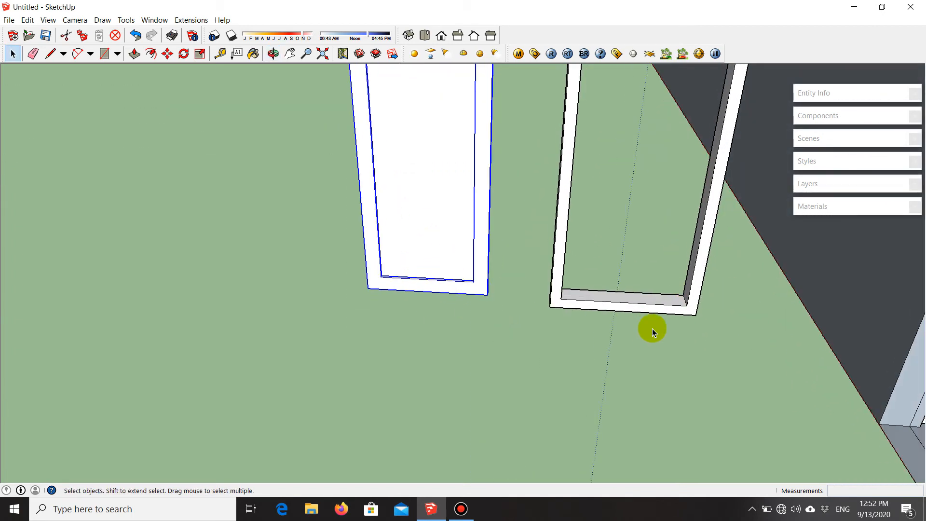
scroll(365, 288, "up", 2)
key("m")
scroll(367, 285, "up", 3)
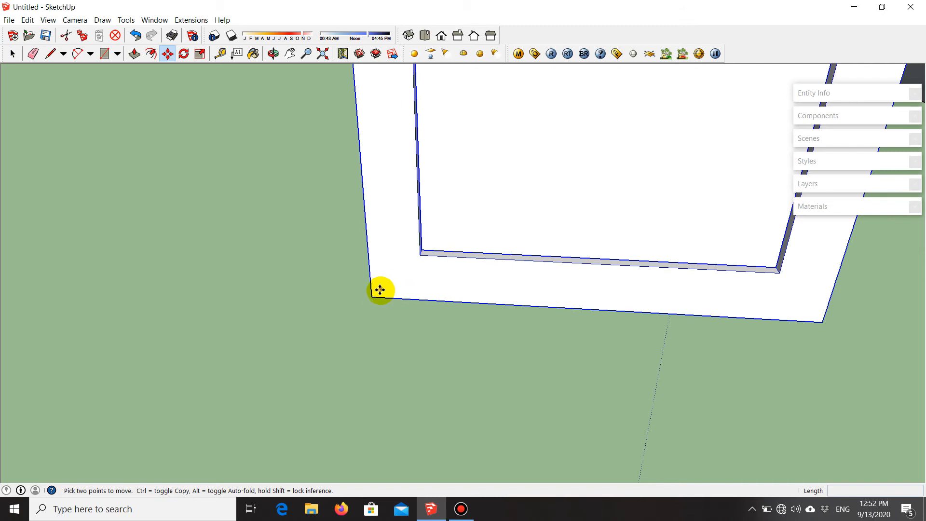
left_click(372, 297)
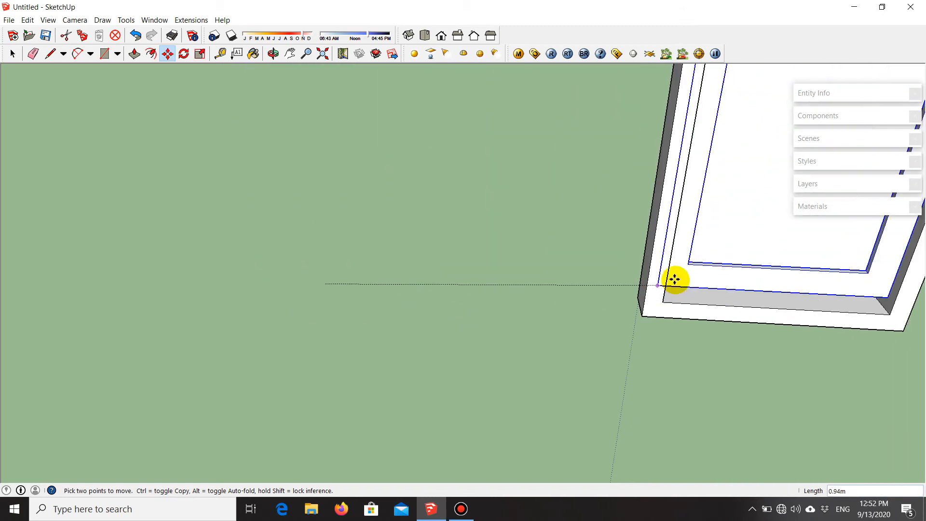
scroll(675, 280, "up", 3)
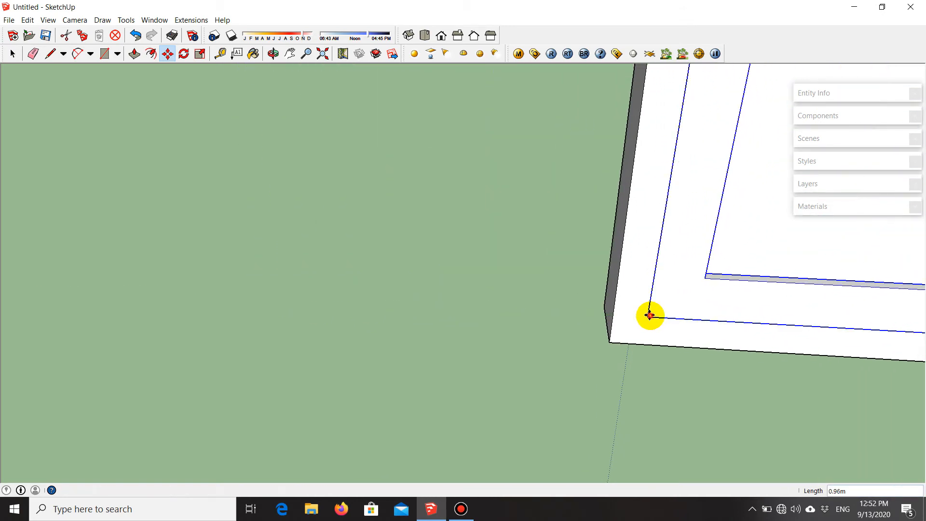
left_click(650, 316)
- Move the sash and pane 0.01 m into the depth of the outer frame
scroll(397, 280, "down", 5)
middle_click_drag(506, 290, 368, 244)
scroll(444, 107, "up", 1)
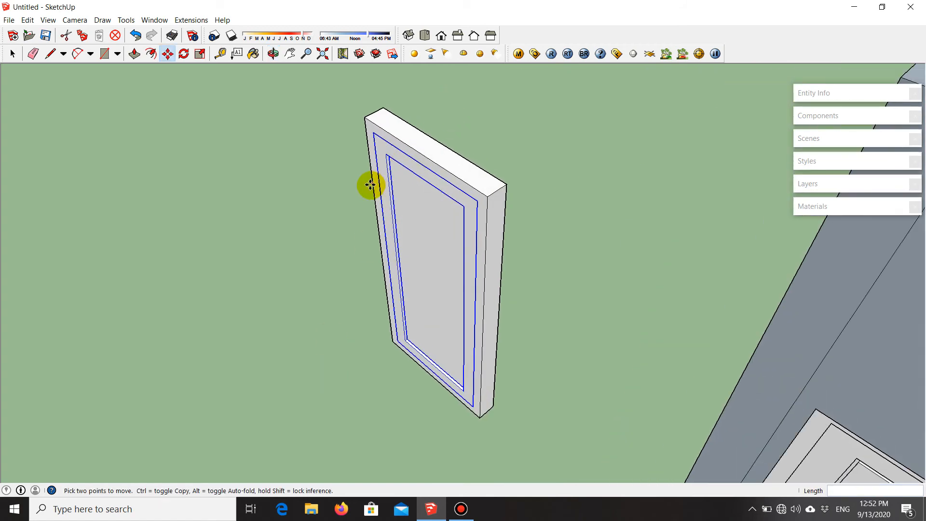
scroll(531, 345, "up", 2)
scroll(439, 448, "up", 3)
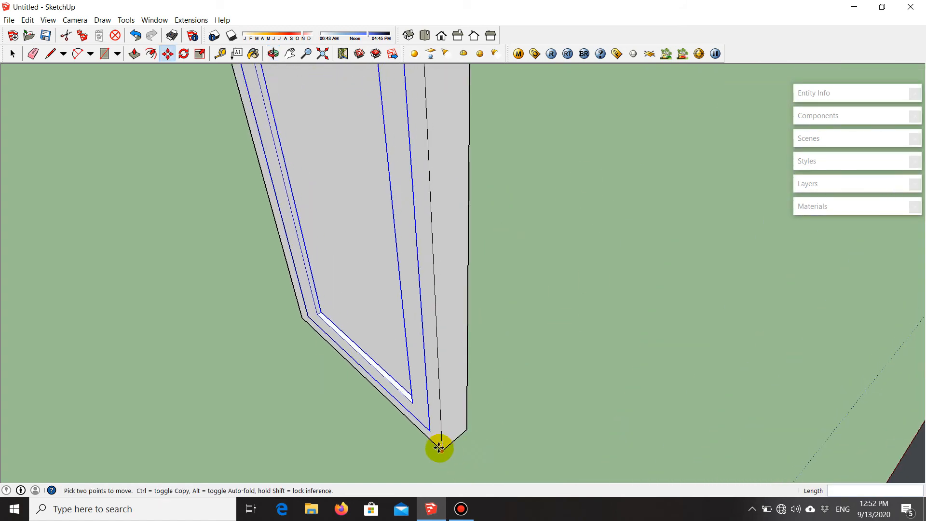
middle_click_drag(439, 448, 410, 430)
scroll(393, 415, "up", 4)
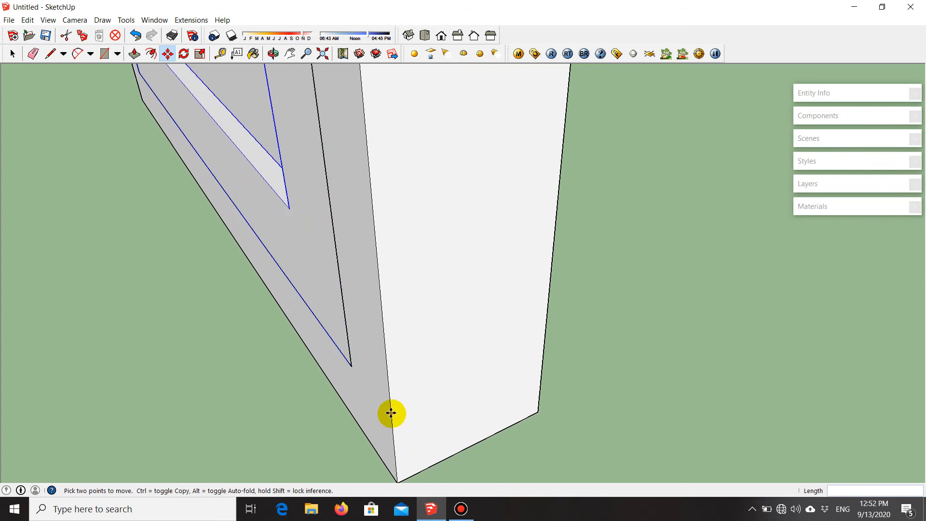
left_click(391, 414)
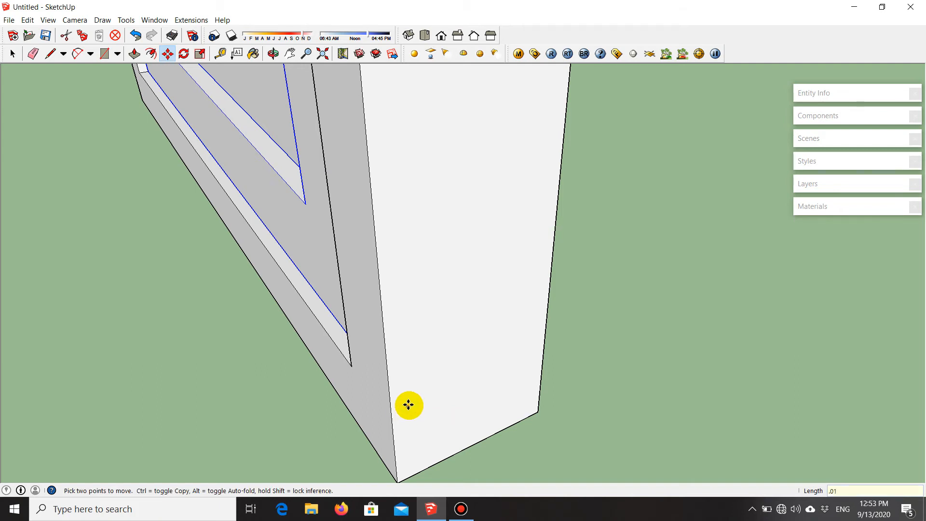
- Select the outer frame, sash and pane and turn them into one component with the default settings
scroll(437, 377, "down", 3)
scroll(438, 376, "down", 2)
key("space")
middle_click_drag(440, 372, 321, 309)
middle_click_drag(393, 209, 488, 289)
left_click_drag(450, 245, 517, 384)
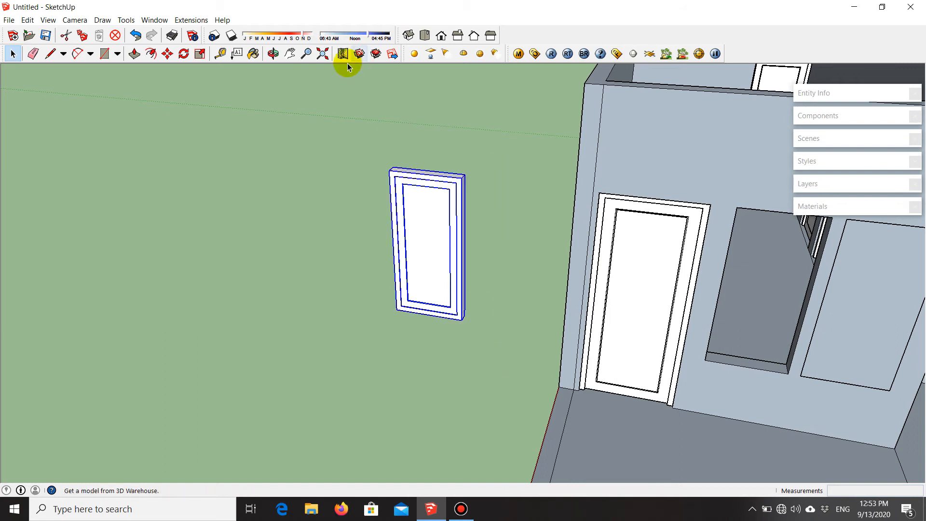
right_click(433, 239)
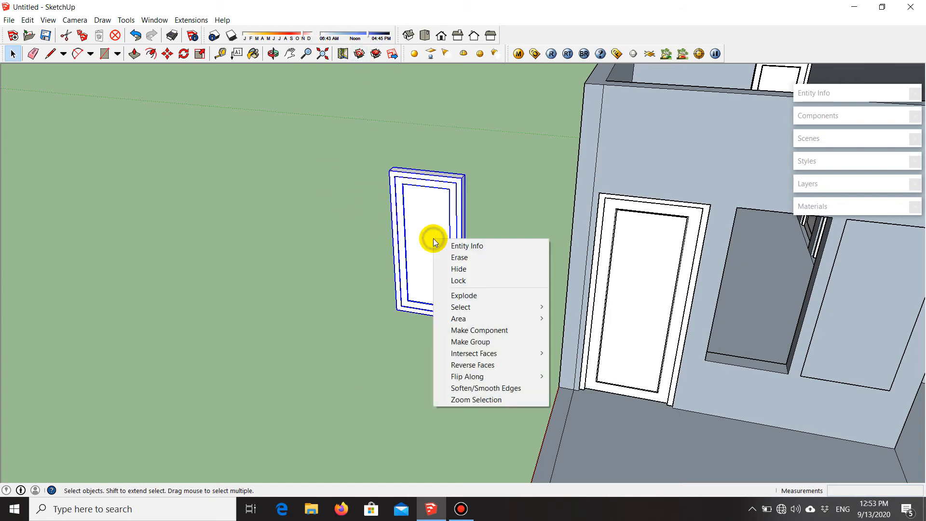
left_click(498, 331)
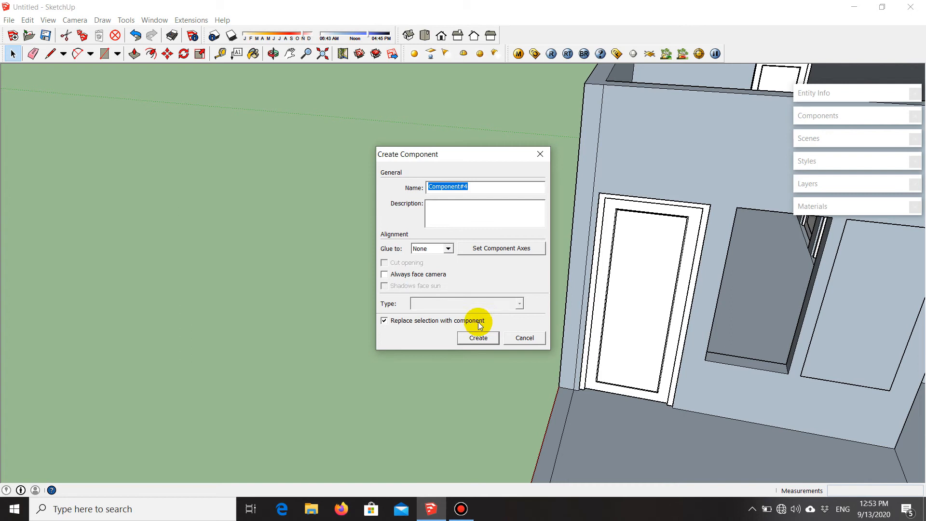
left_click(487, 337)
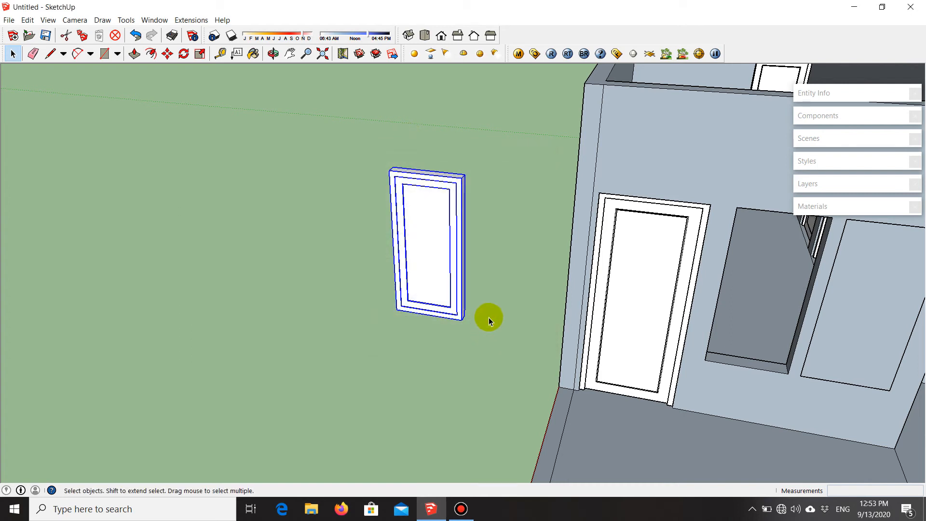
scroll(403, 309, "up", 6)
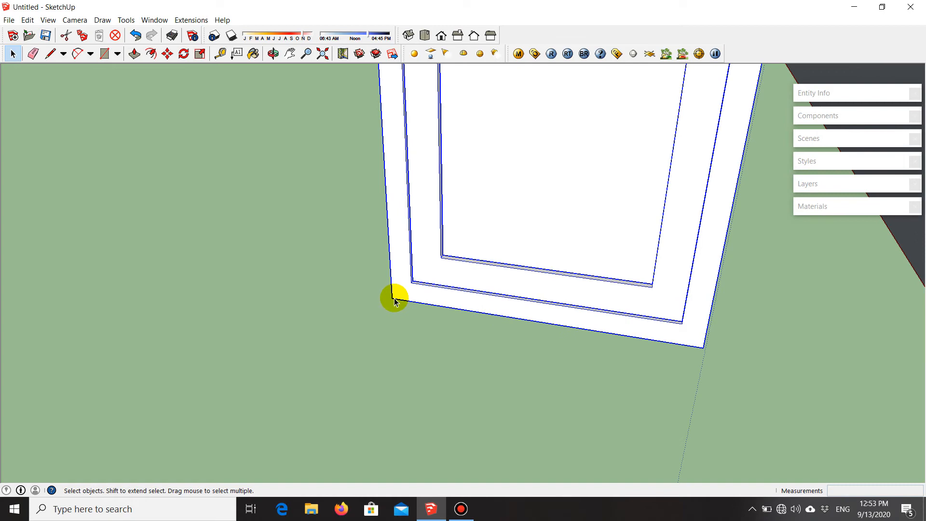
- Move the window component by its lower outer corner to the matching corner of the opening nearest the front door
scroll(397, 305, "up", 1)
key("m")
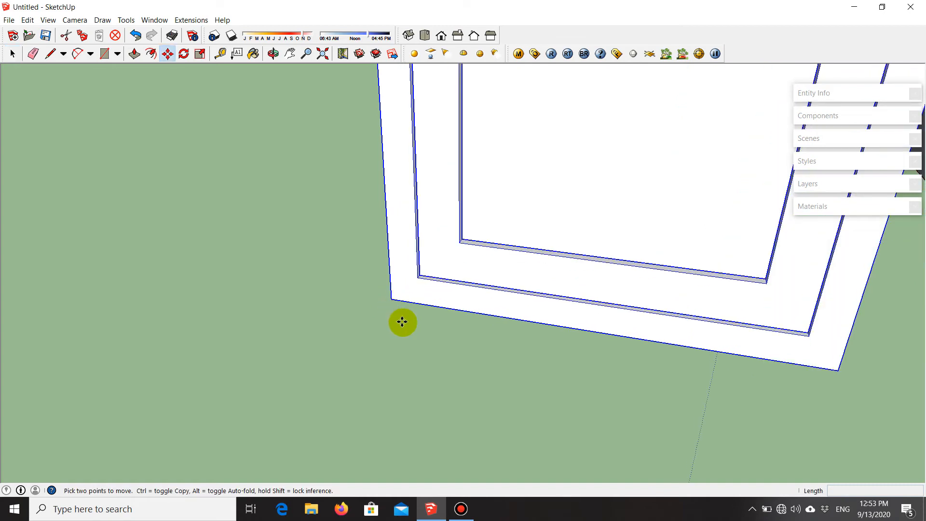
scroll(393, 298, "down", 5)
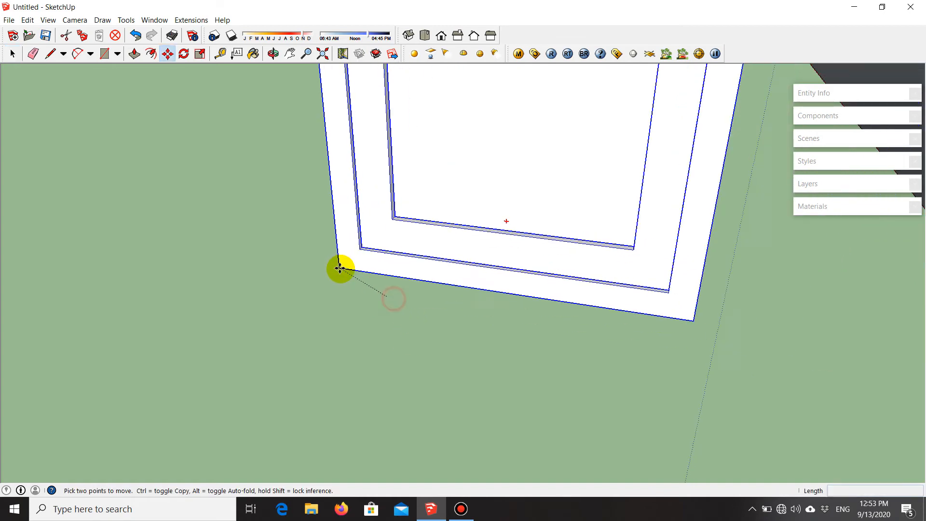
left_click(304, 279)
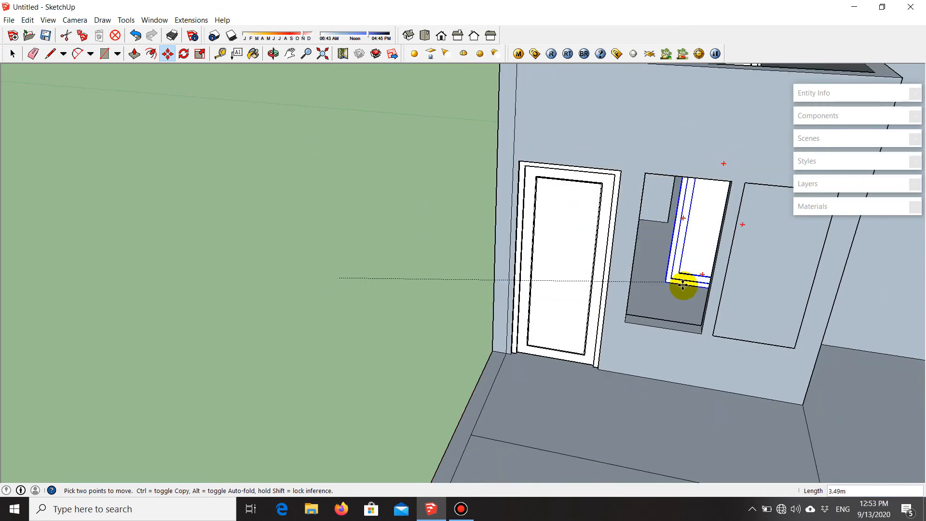
scroll(682, 283, "up", 5)
left_click(574, 336)
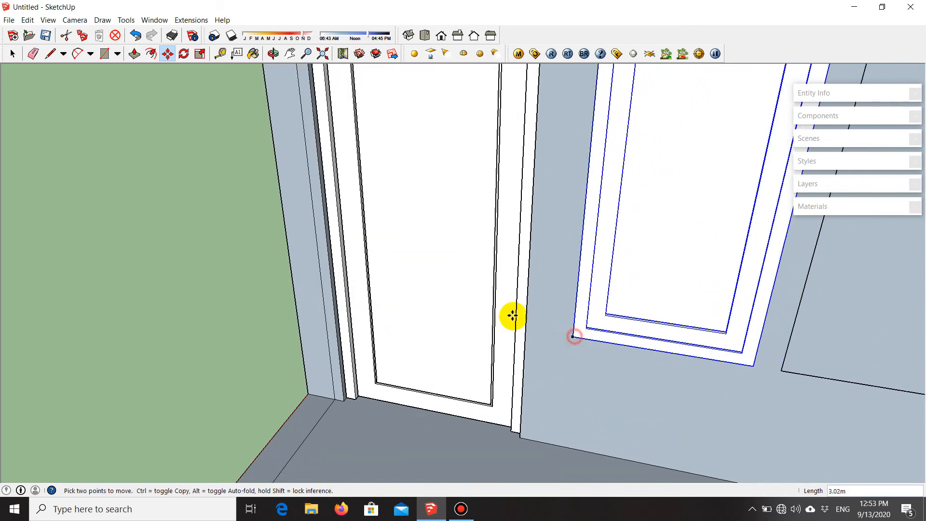
scroll(449, 345, "down", 5)
key("space")
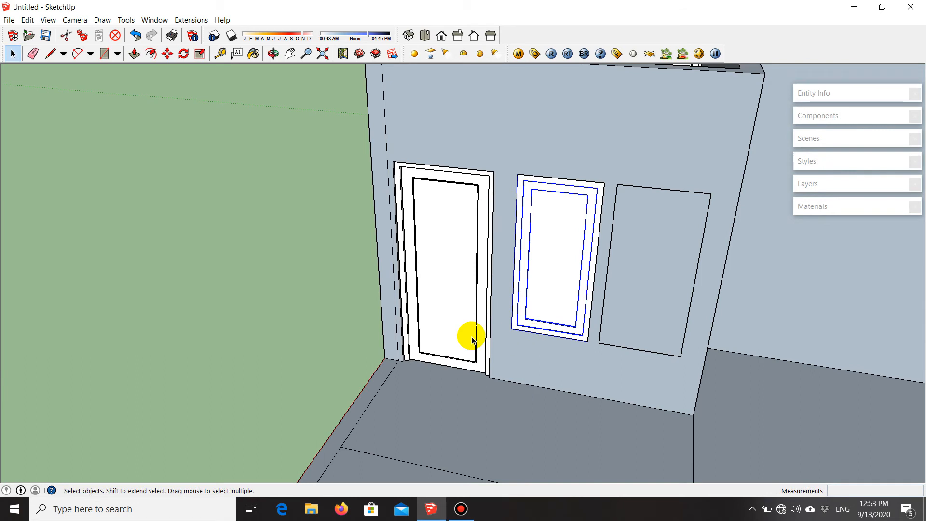
scroll(558, 317, "down", 3)
scroll(561, 317, "up", 2)
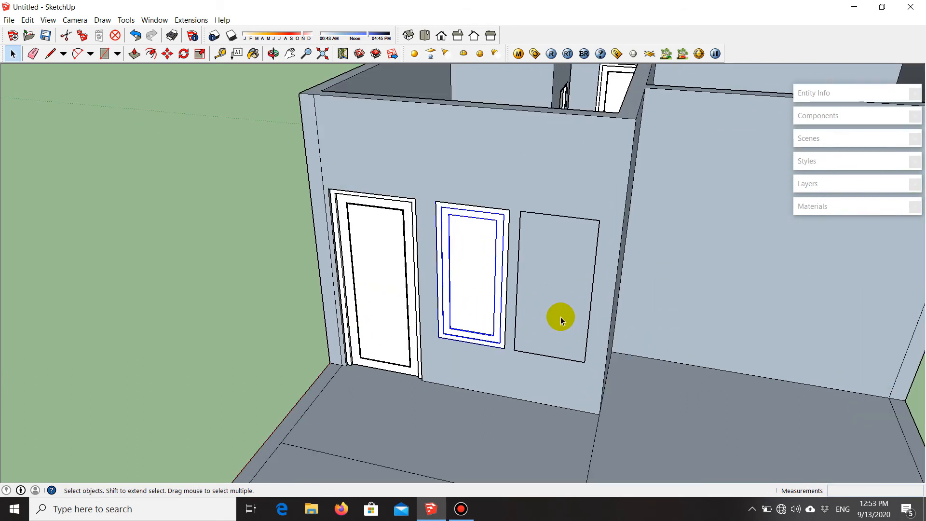
- Erase the face that closes the second window opening on the front wall
left_click(556, 292)
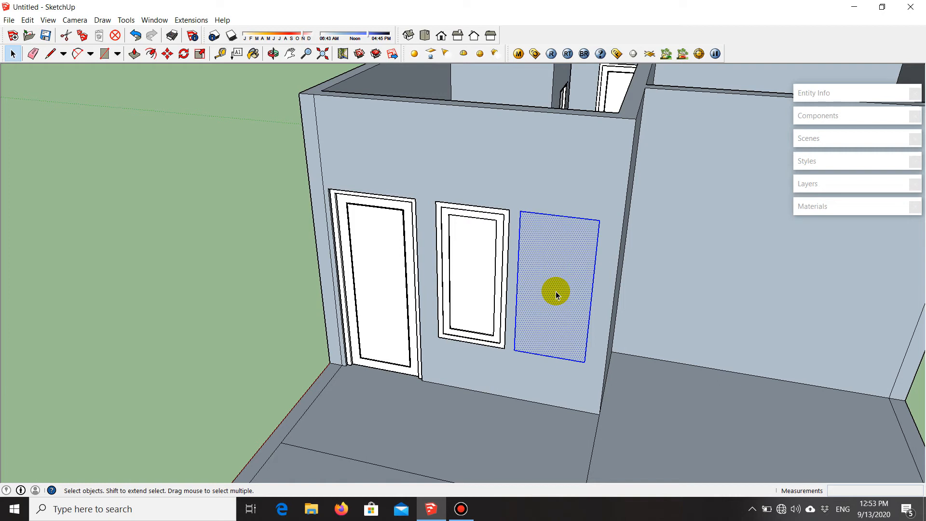
right_click(556, 291)
left_click(587, 314)
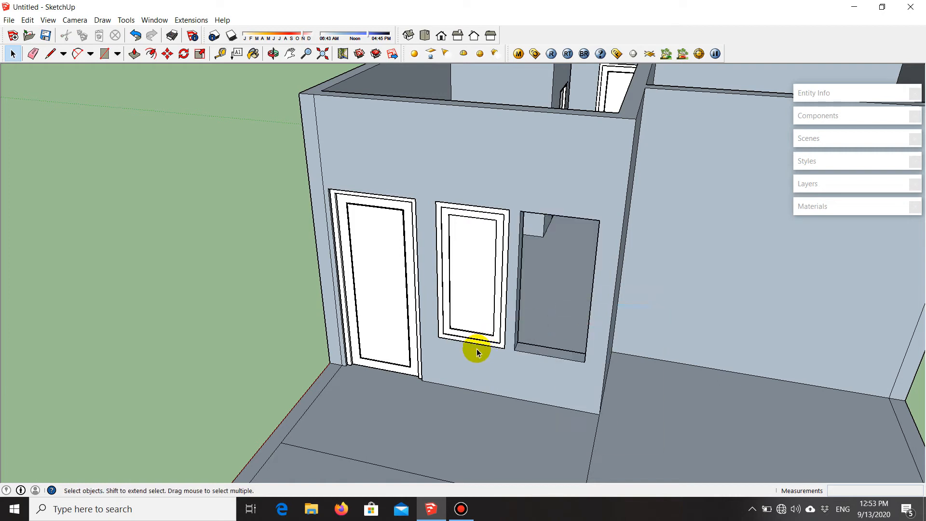
- Move the window component nearest the door inward along the depth of its wall opening
scroll(477, 348, "up", 6)
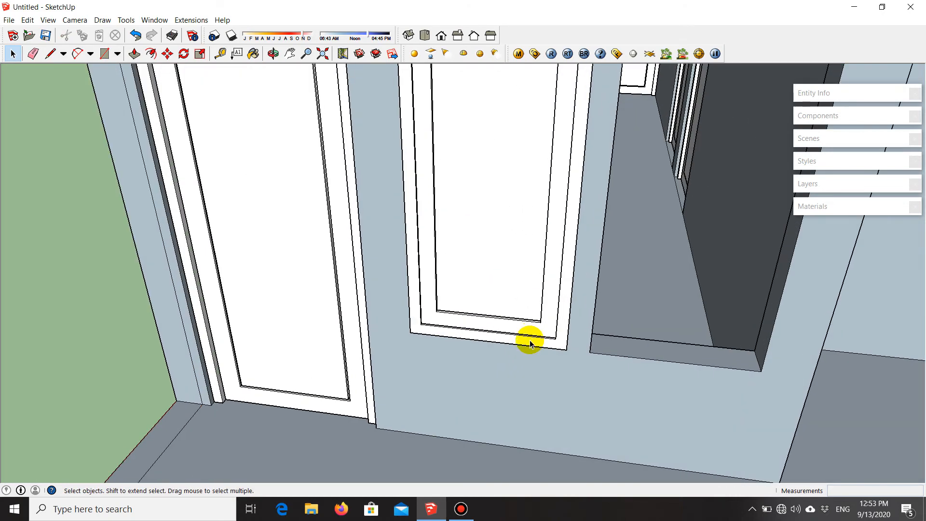
left_click(530, 344)
scroll(577, 352, "up", 3)
middle_click_drag(578, 352, 454, 400)
scroll(477, 227, "down", 2)
scroll(534, 310, "down", 1)
scroll(534, 328, "up", 1)
scroll(503, 363, "down", 2)
scroll(503, 369, "up", 3)
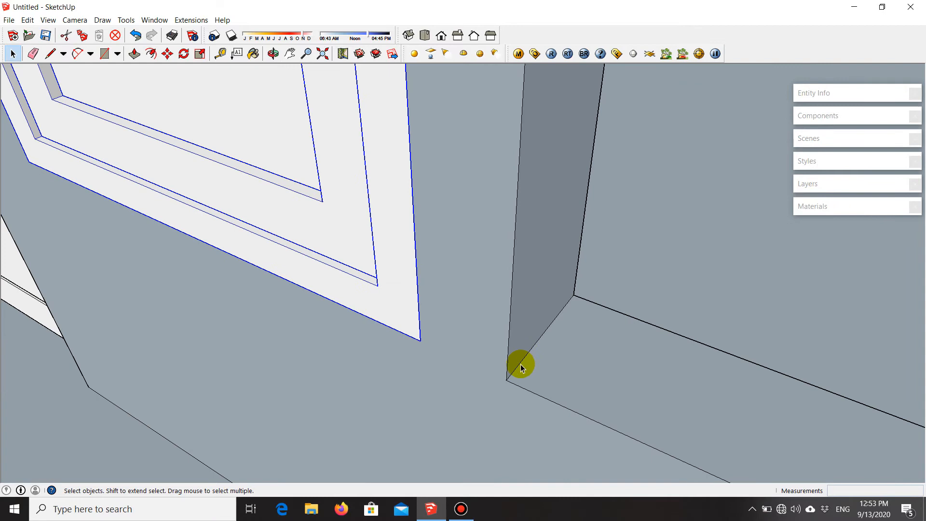
key("m")
scroll(512, 375, "up", 1)
left_click(506, 379)
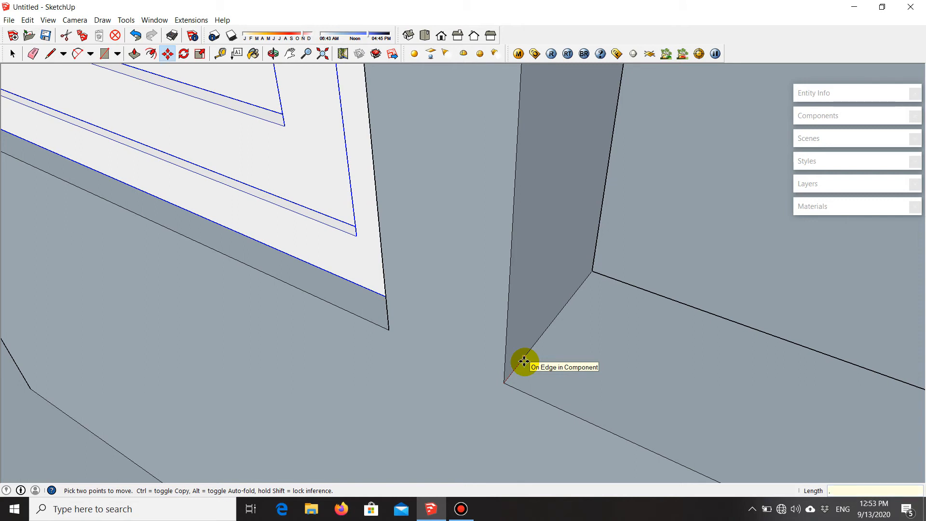
left_click(524, 362)
scroll(471, 364, "down", 4)
middle_click_drag(472, 364, 535, 343)
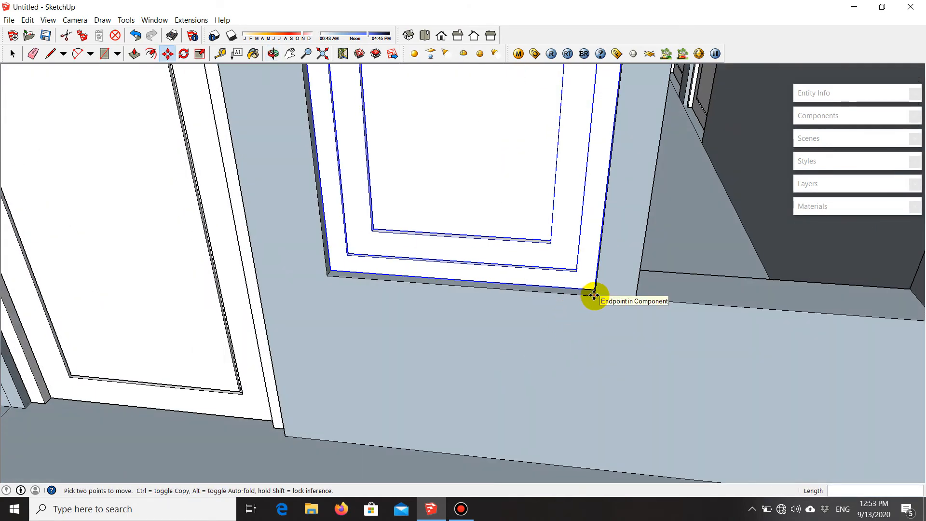
- Copy the recessed window from its opening's lower outer corner to the matching corner of the second opening, and clear the selection
left_click(593, 296)
key("ctrl")
scroll(340, 346, "down", 3)
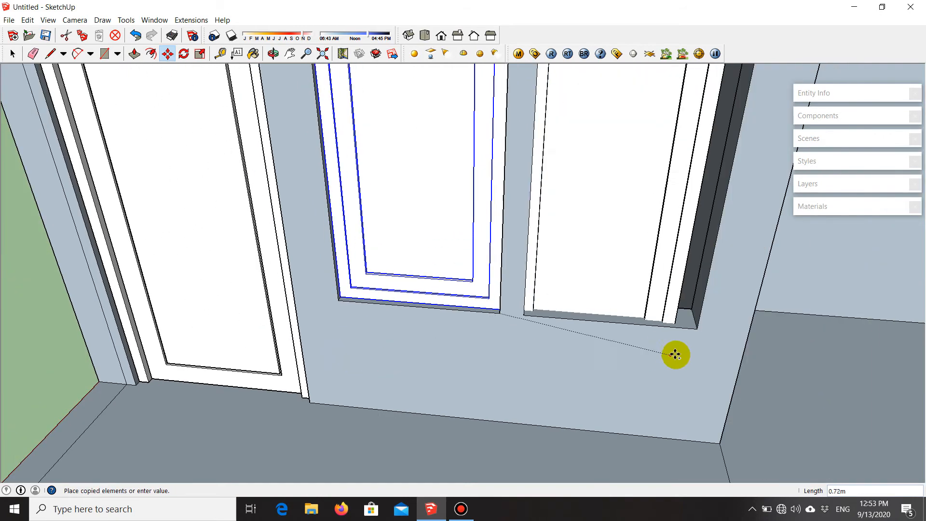
left_click(699, 326)
scroll(453, 386, "down", 3)
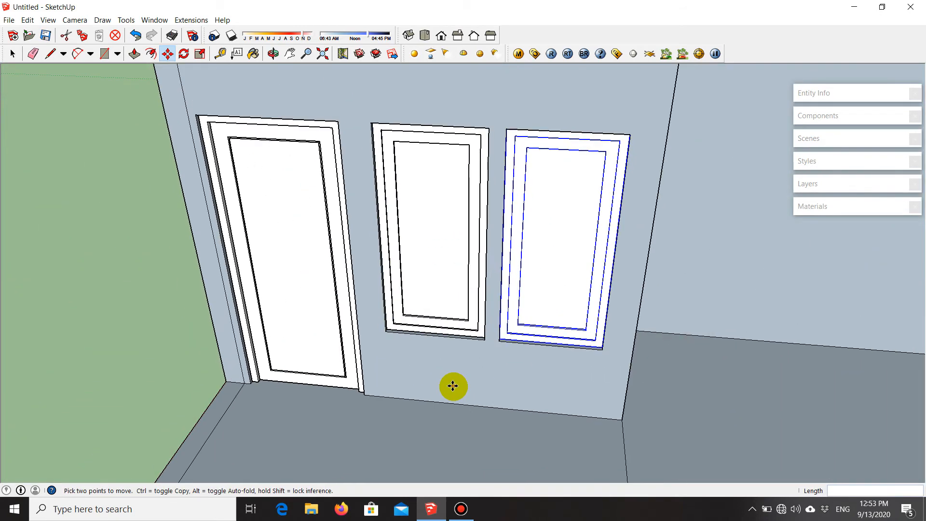
scroll(453, 386, "down", 4)
middle_click_drag(435, 386, 361, 367)
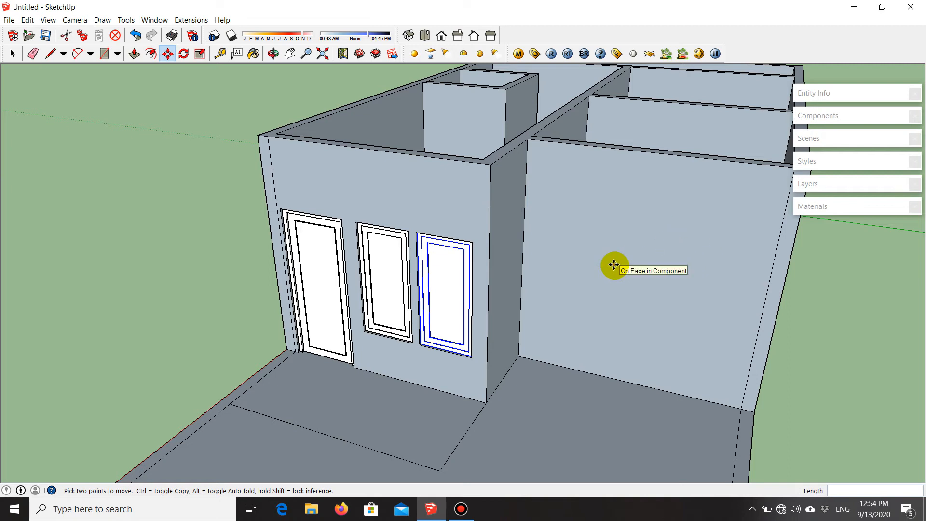
key("space")
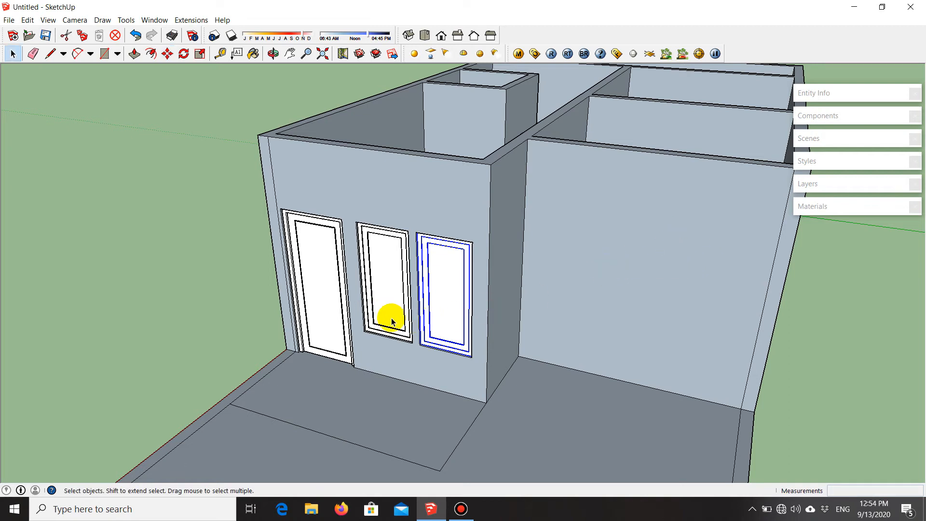
left_click(197, 236)
scroll(435, 355, "up", 3)
middle_click_drag(435, 355, 497, 352)
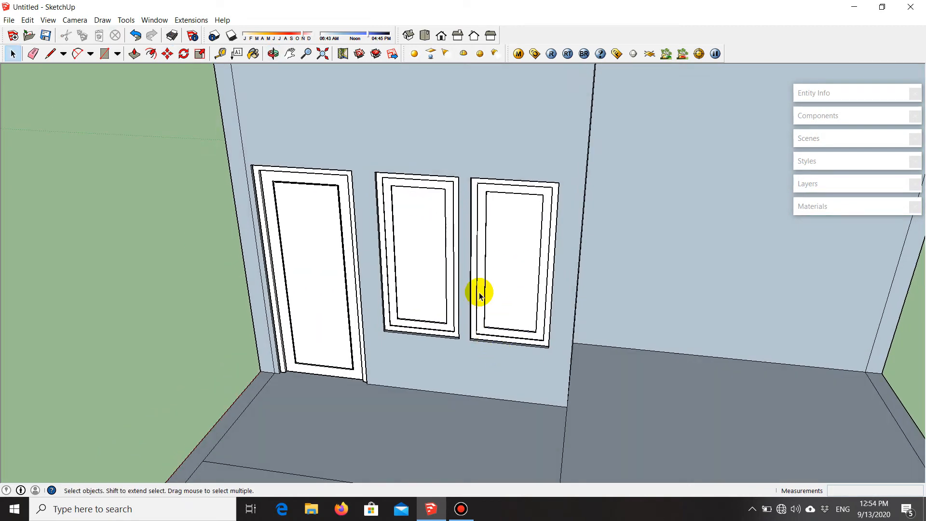
scroll(340, 368, "down", 3)
middle_click_drag(461, 261, 482, 289)
scroll(483, 290, "up", 3)
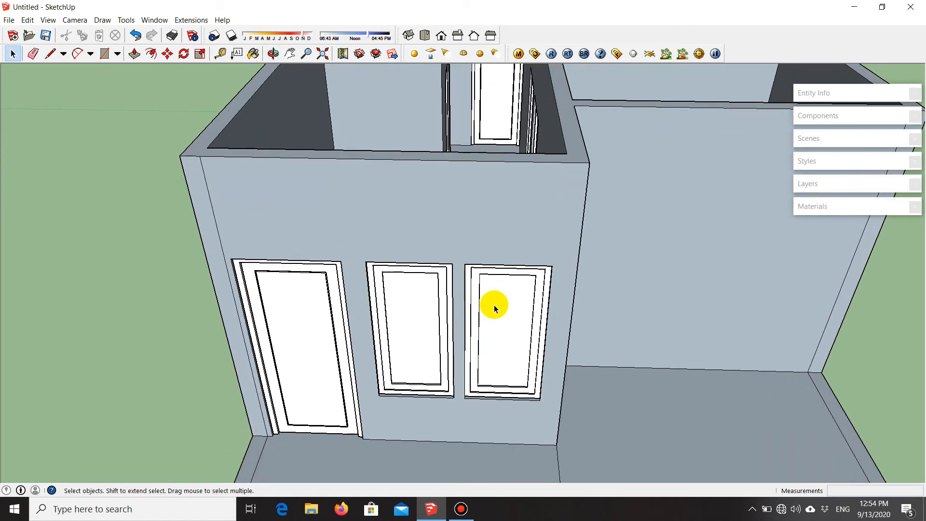
- Try to copy both front windows from the front room's inner wall corner to the inner corner of the neighbouring room's recessed front wall
left_click(493, 305)
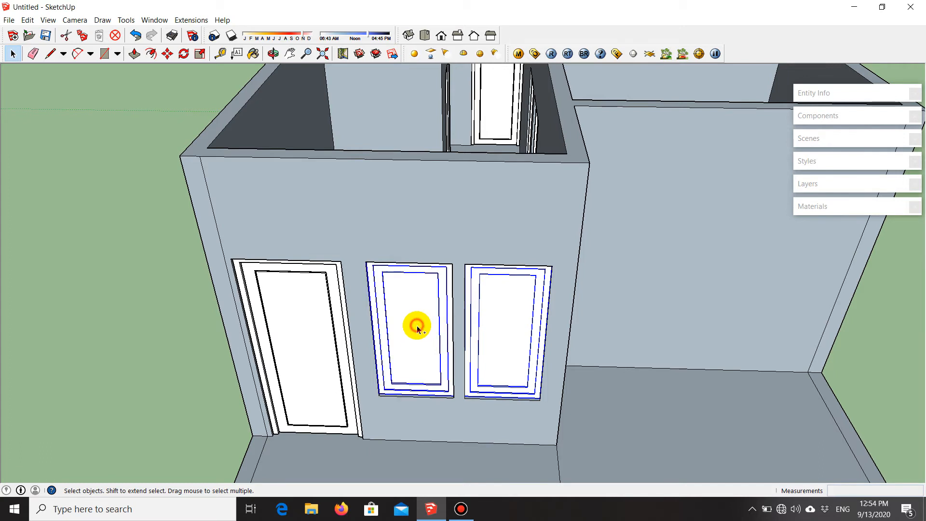
left_click(417, 327, "ctrl")
scroll(340, 357, "down", 2)
middle_click_drag(418, 301, 410, 371)
scroll(460, 358, "up", 2)
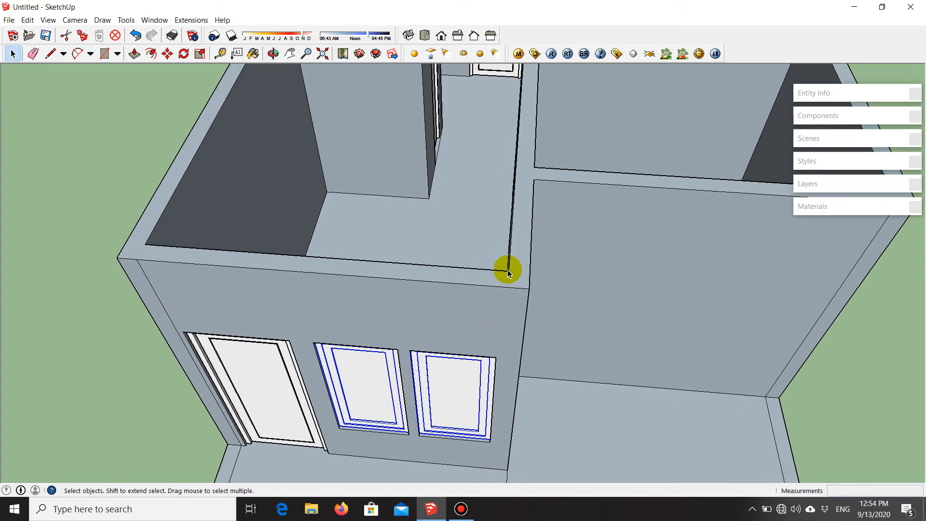
scroll(509, 275, "up", 1)
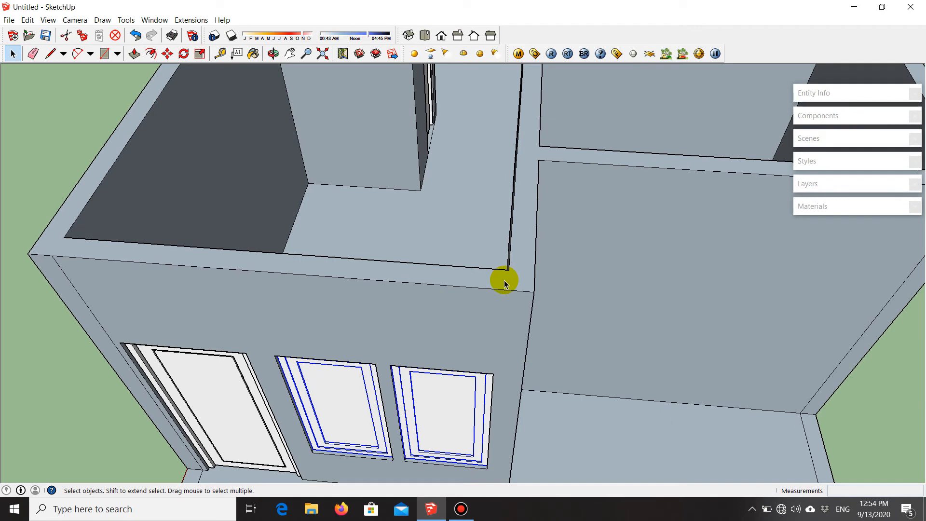
key("m")
middle_click_drag(499, 289, 540, 346)
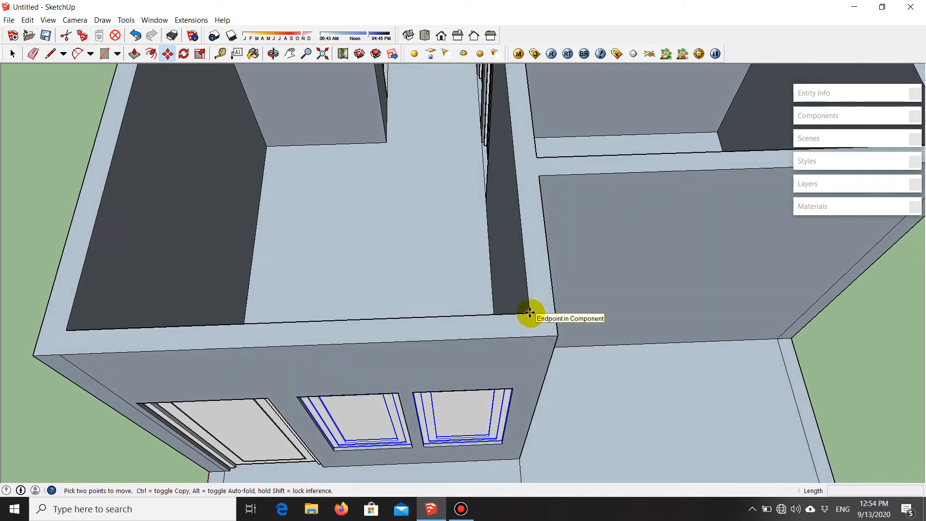
scroll(530, 312, "up", 3)
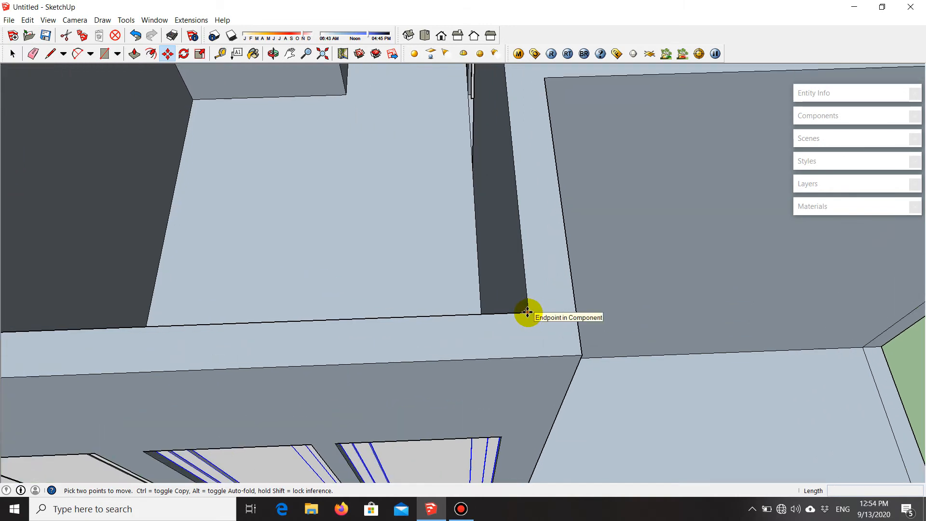
left_click(528, 313)
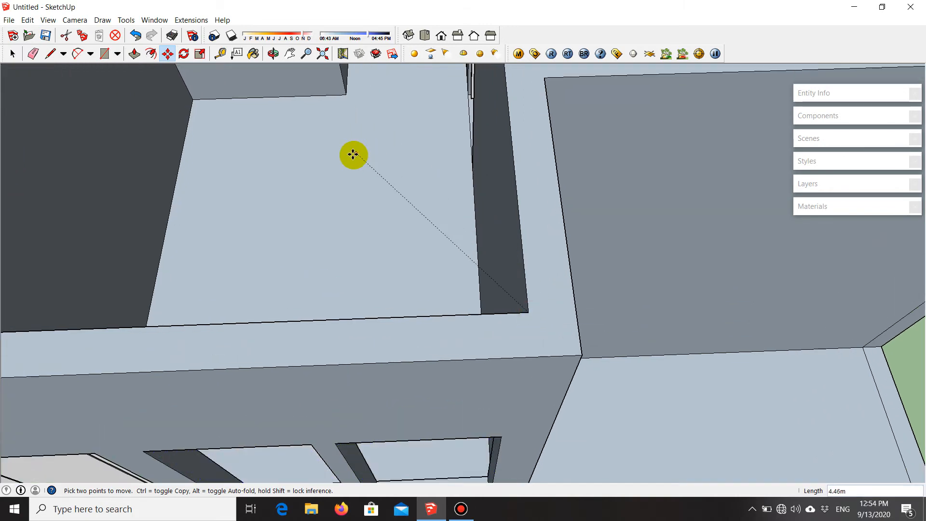
scroll(354, 154, "down", 3)
key("ctrl")
scroll(302, 286, "down", 3)
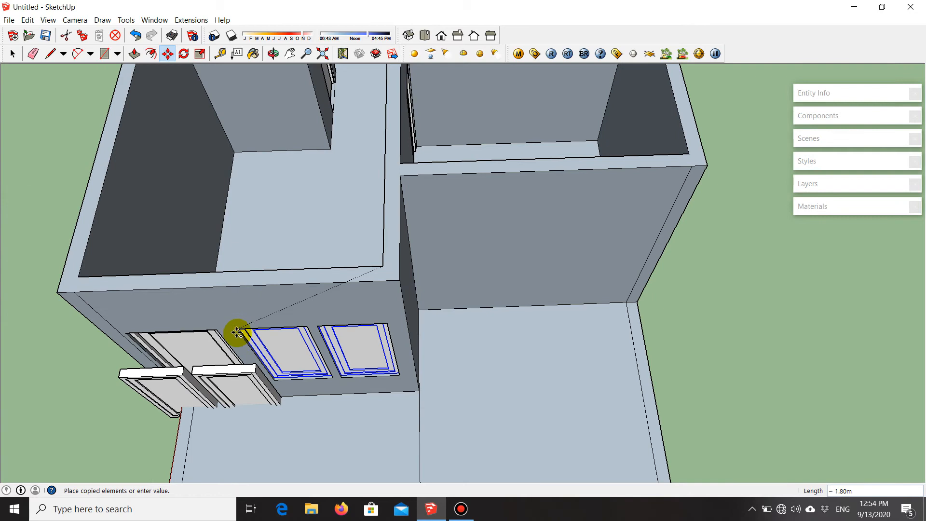
scroll(321, 316, "down", 1)
scroll(603, 173, "up", 5)
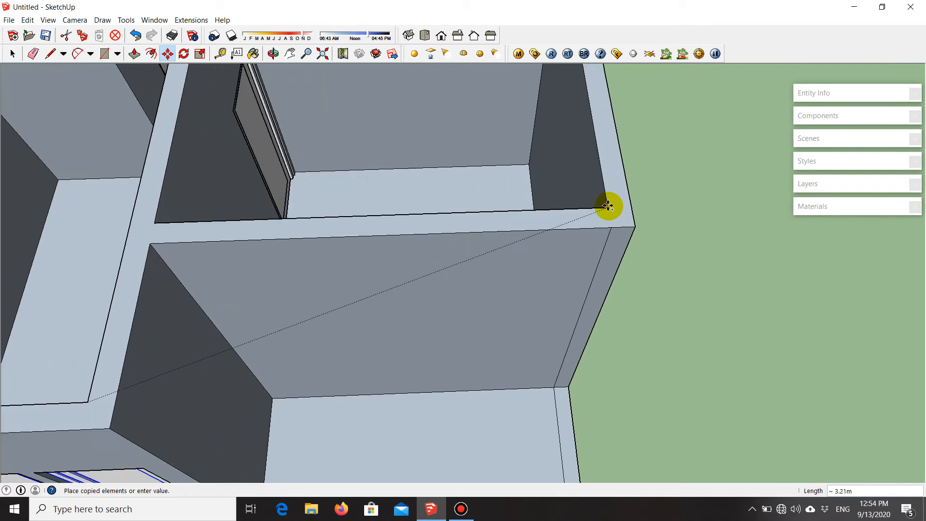
left_click(608, 207)
- Examine the recessed front wall for the position of the two copied windows
middle_click_drag(451, 316, 275, 259)
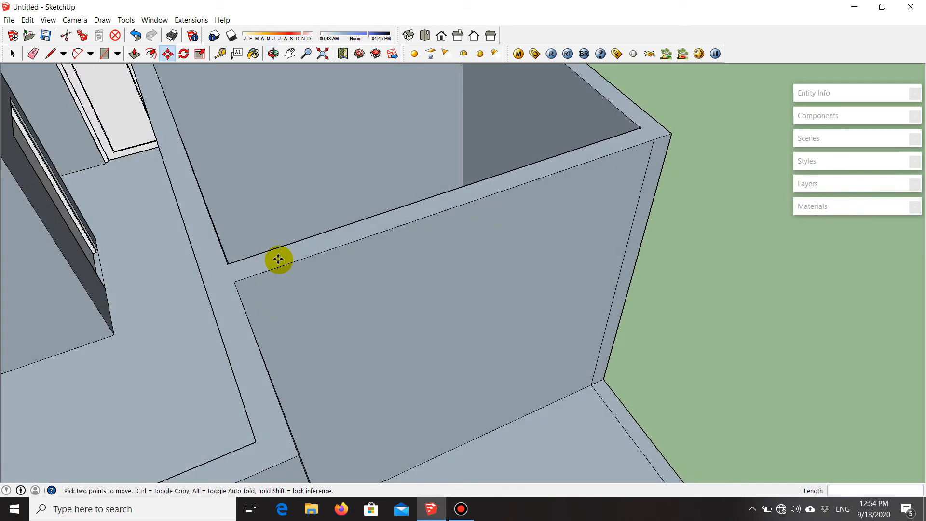
scroll(341, 238, "down", 3)
scroll(308, 375, "up", 3)
key("space")
left_click(379, 243)
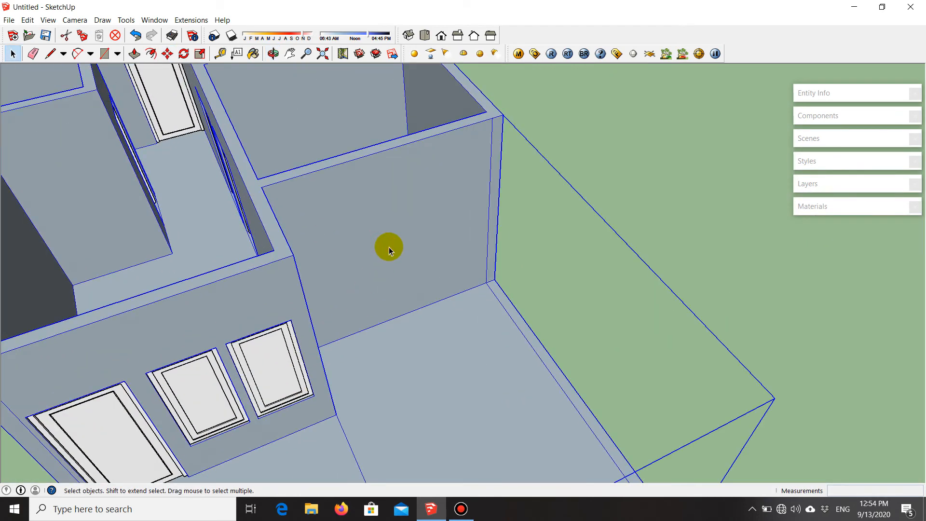
middle_click_drag(389, 247, 330, 294)
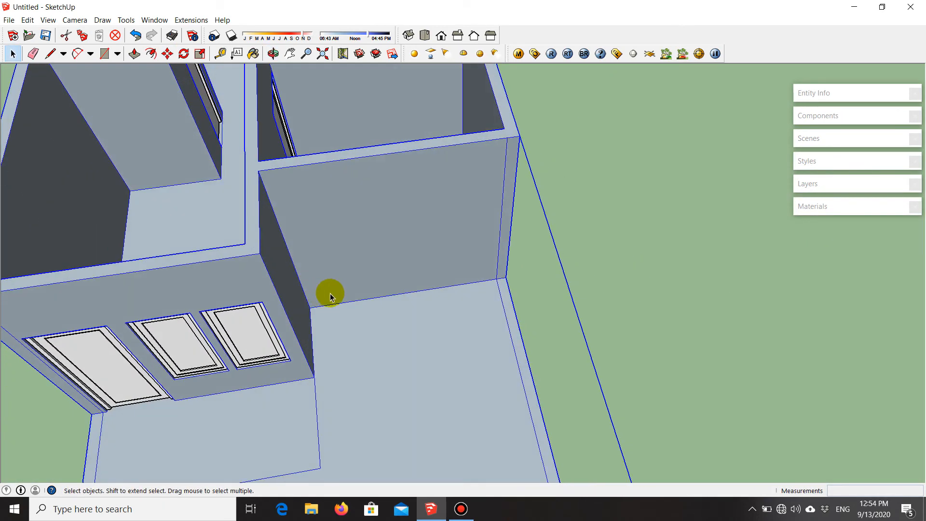
left_click(606, 243)
scroll(434, 212, "up", 2)
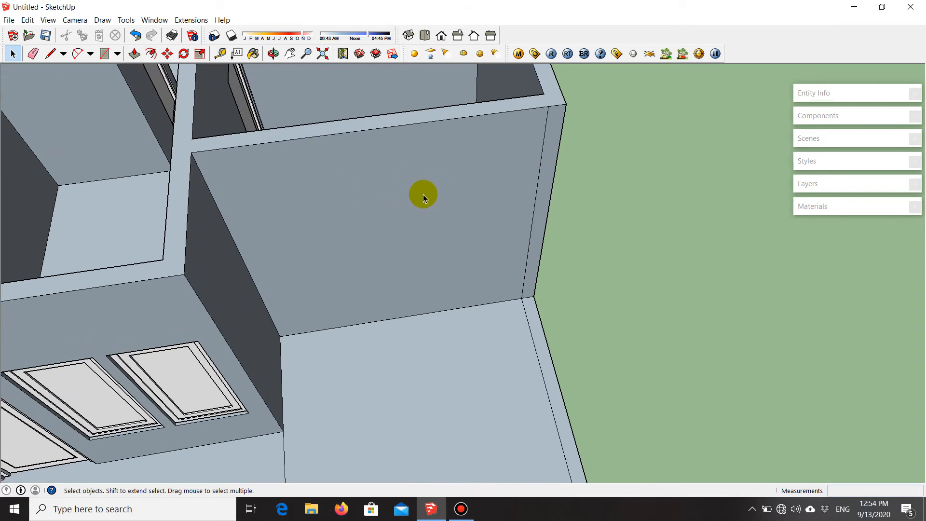
scroll(447, 218, "down", 3)
scroll(465, 189, "up", 2)
middle_click_drag(428, 201, 407, 131)
scroll(392, 145, "up", 2)
mouse_move(392, 144)
left_mouse_down()
mouse_move(559, 284)
mouse_move(569, 310)
left_mouse_up()
middle_click(494, 190)
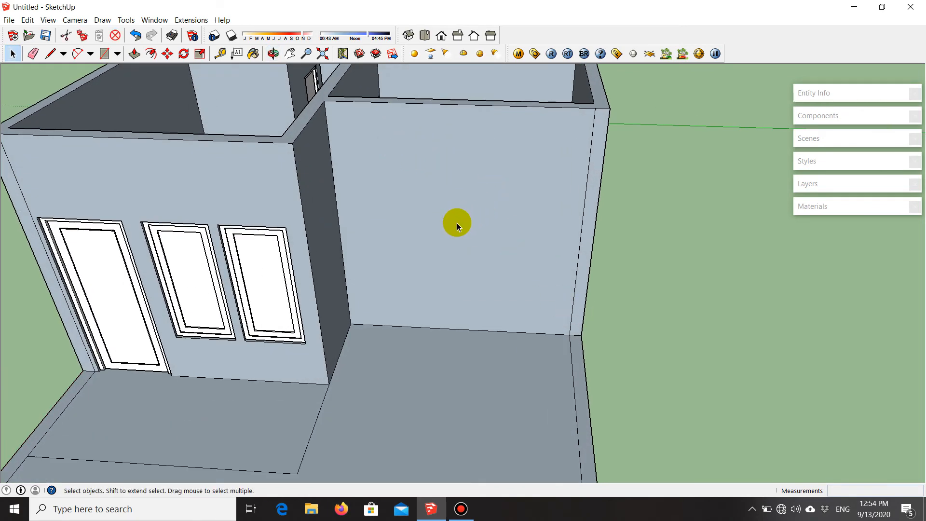
- Undo the copying of the two windows into the recessed front wall
key("ctrl+z")
key("ctrl+z")
key("ctrl+y")
- Draw a rectangle over the outer window beside the front door, from its upper inner corner to the diagonally opposite lower corner
scroll(475, 271, "down", 3)
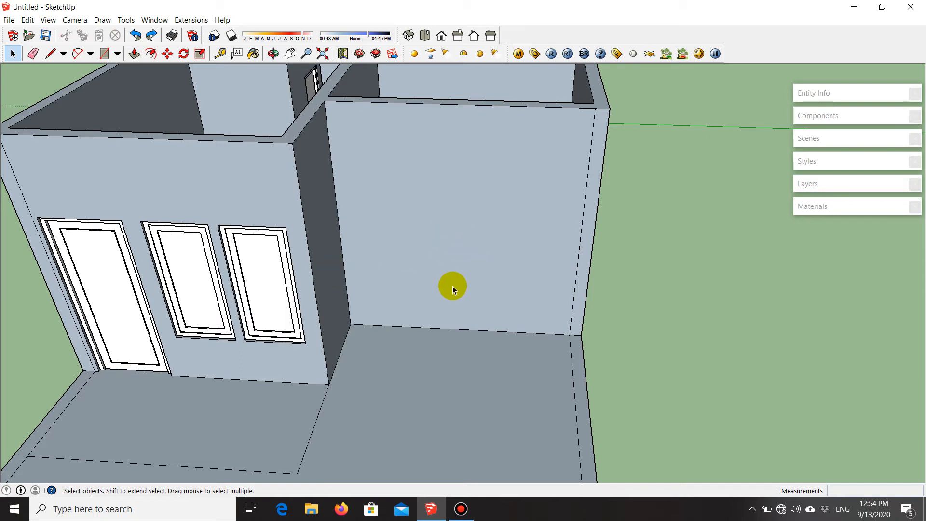
scroll(155, 260, "up", 3)
middle_click_drag(155, 261, 337, 263)
middle_click_drag(600, 152, 268, 231)
scroll(199, 164, "up", 1)
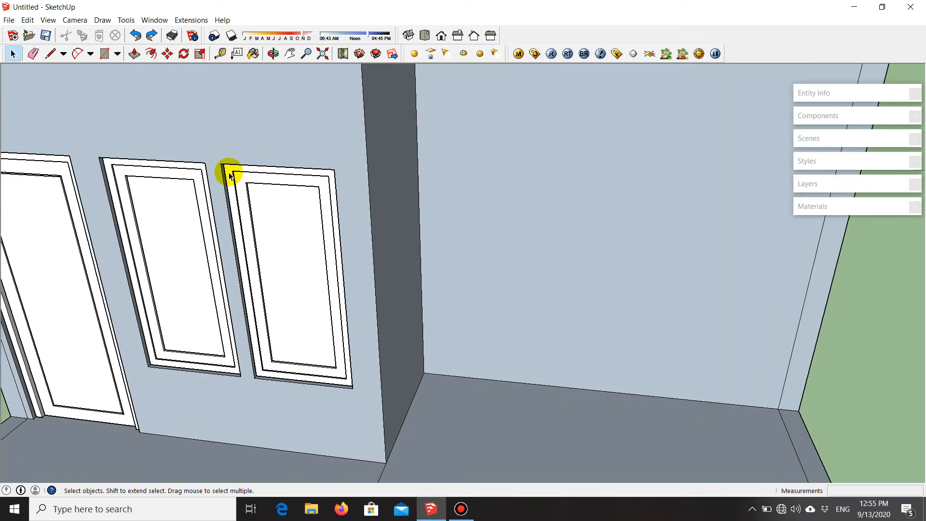
key("r")
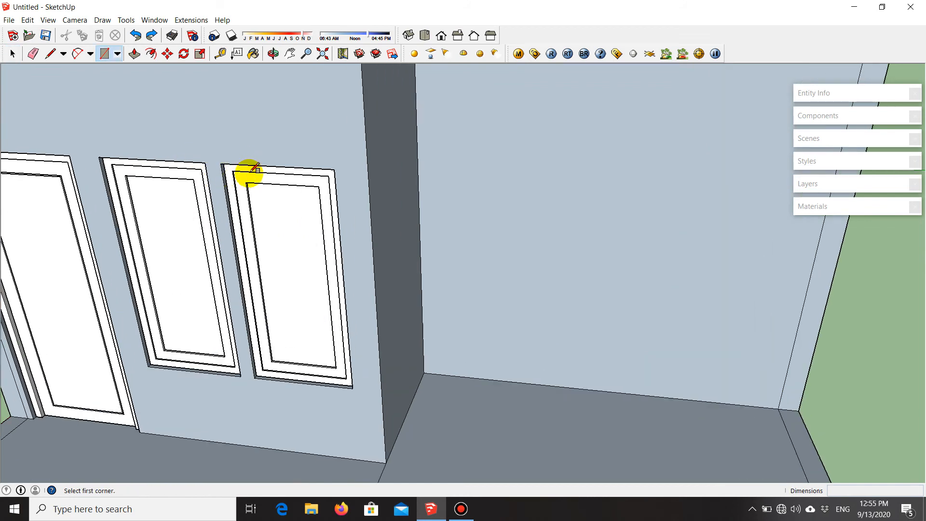
left_click(220, 163)
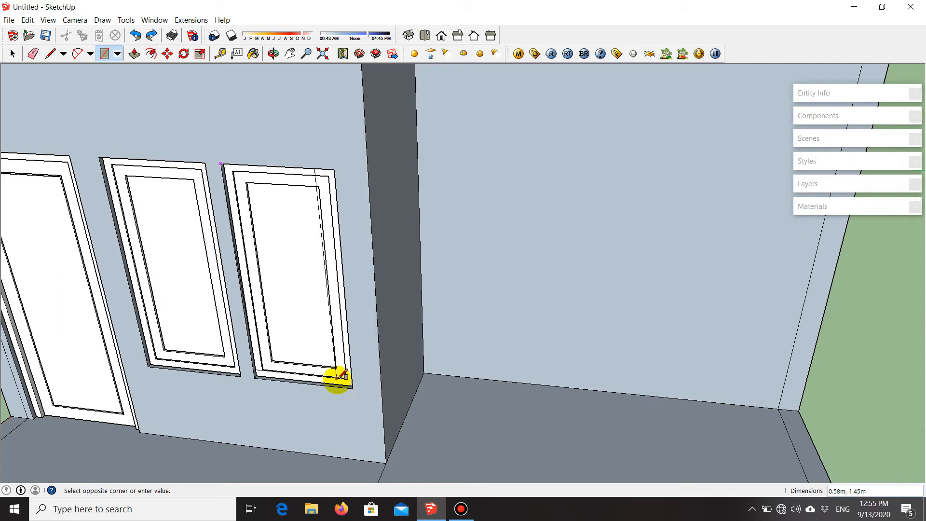
left_click(352, 385)
scroll(318, 316, "down", 3)
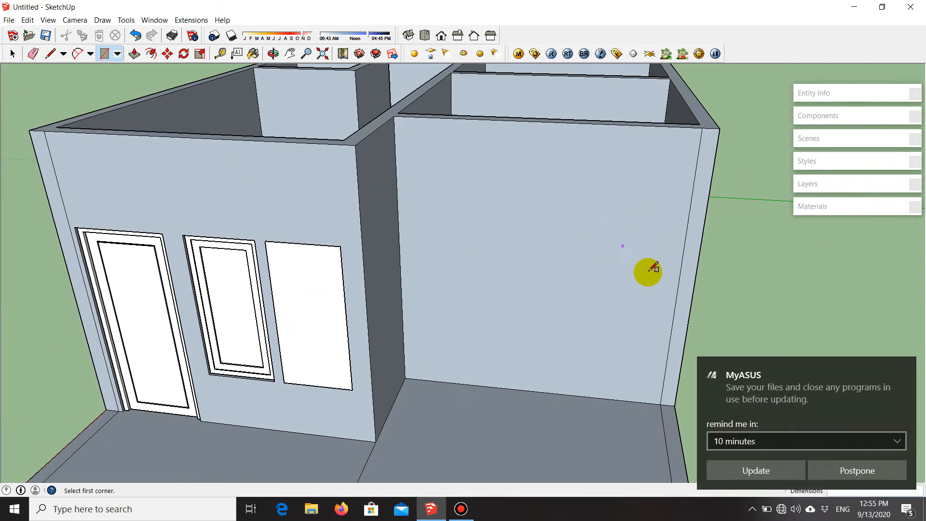
left_click(756, 469)
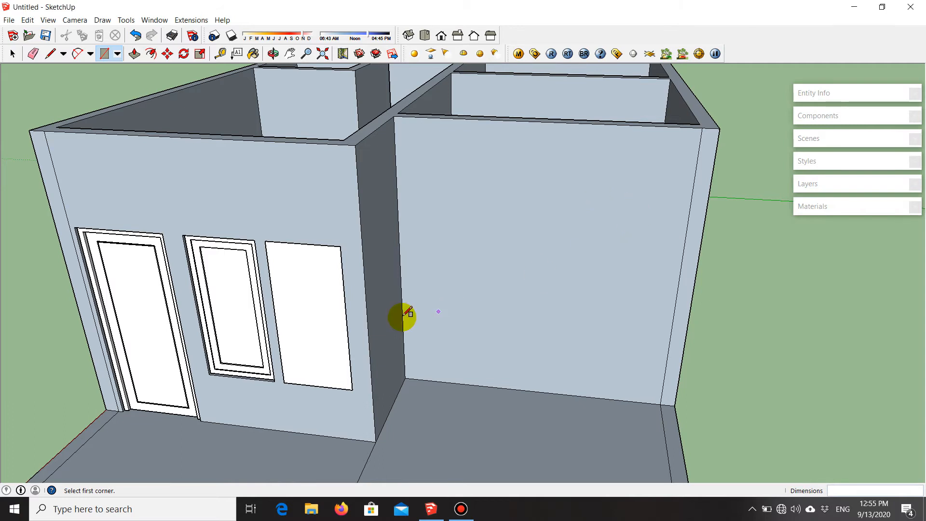
- Move the new rectangle onto the recessed front wall, using the front room's upper outer corner and the recessed wall's upper outer corner as reference points
key("space")
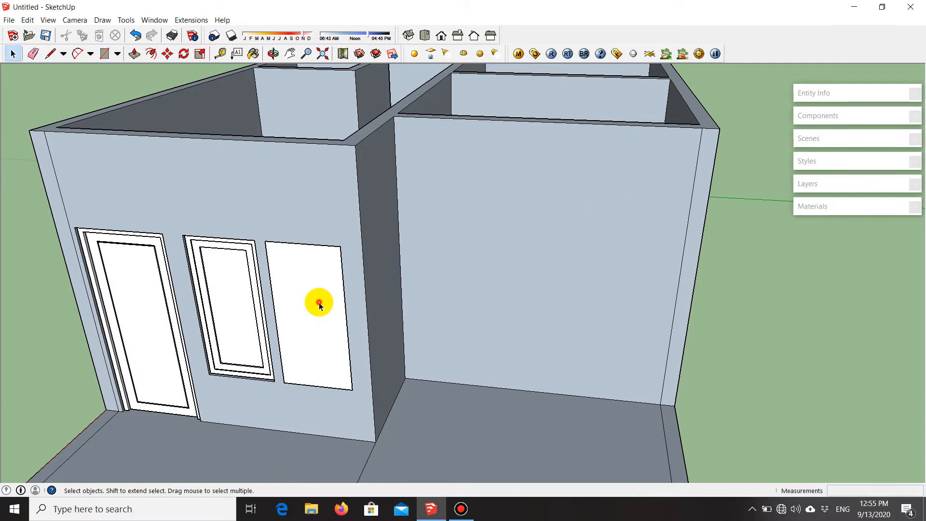
left_click(319, 305)
key("m")
middle_click_drag(375, 248, 347, 290)
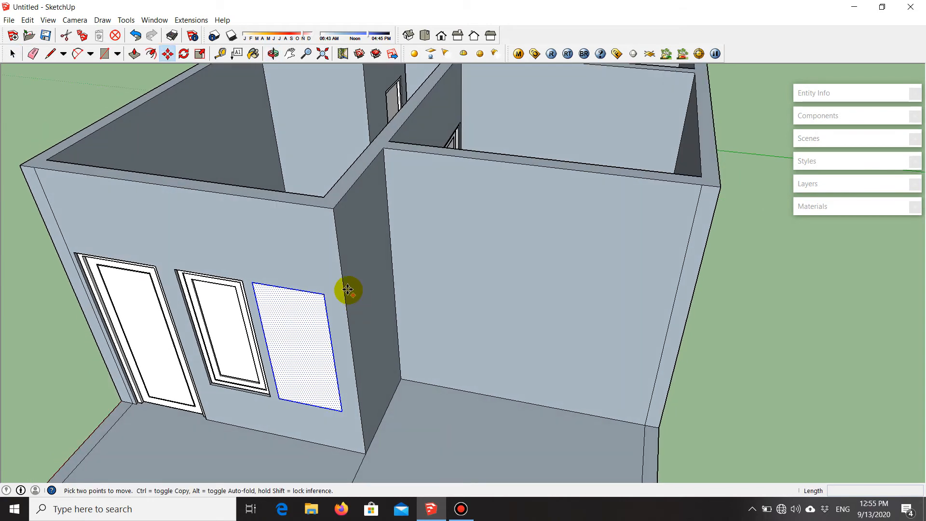
scroll(331, 211, "up", 2)
left_click(335, 206)
scroll(242, 222, "down", 3)
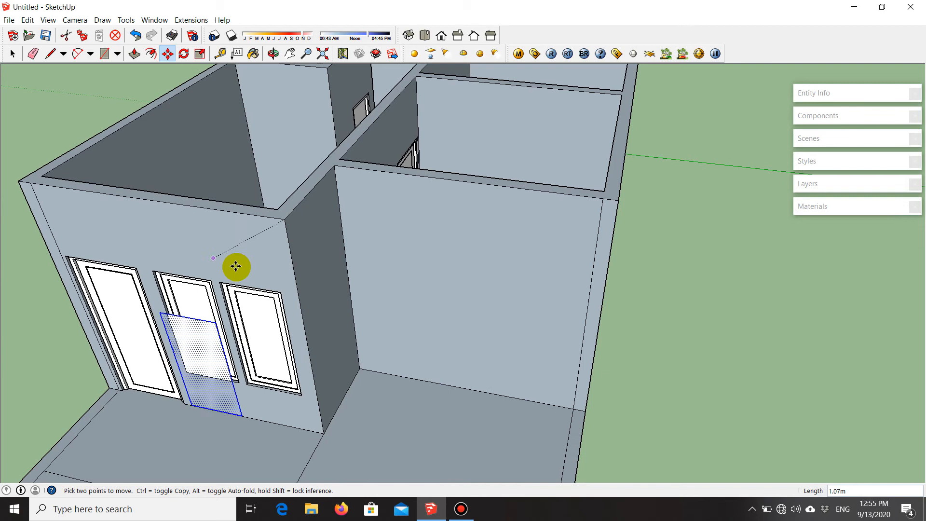
left_click(618, 200)
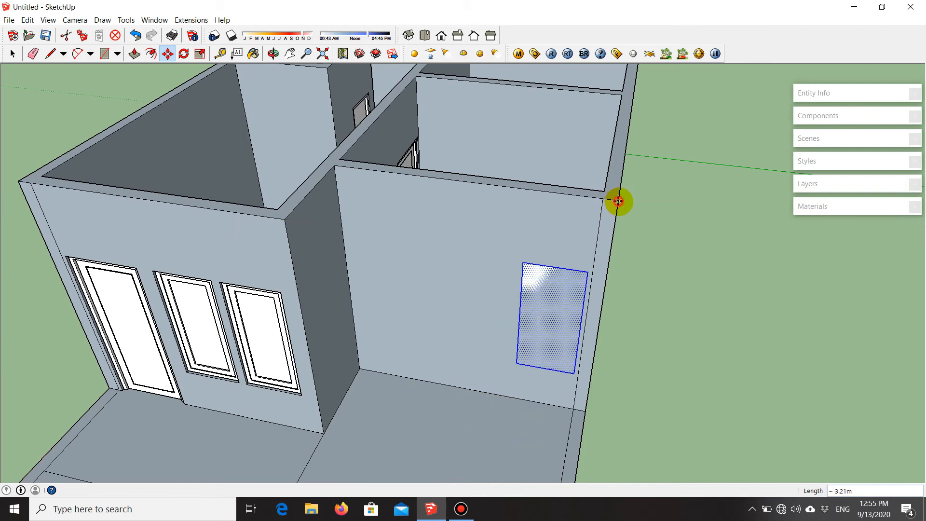
- Copy the rectangle 0.8 m along the recessed front wall towards the front room
scroll(573, 302, "up", 4)
scroll(682, 326, "down", 3)
scroll(430, 316, "up", 2)
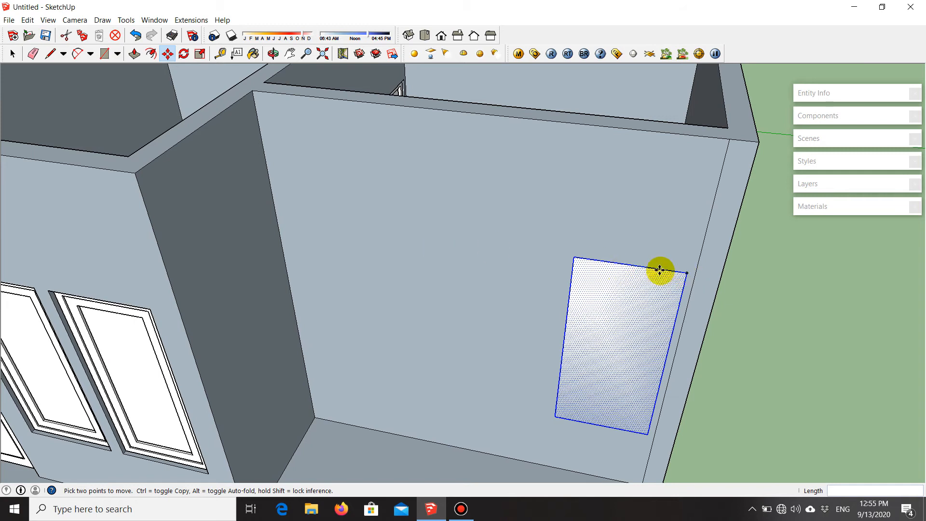
left_click(686, 274)
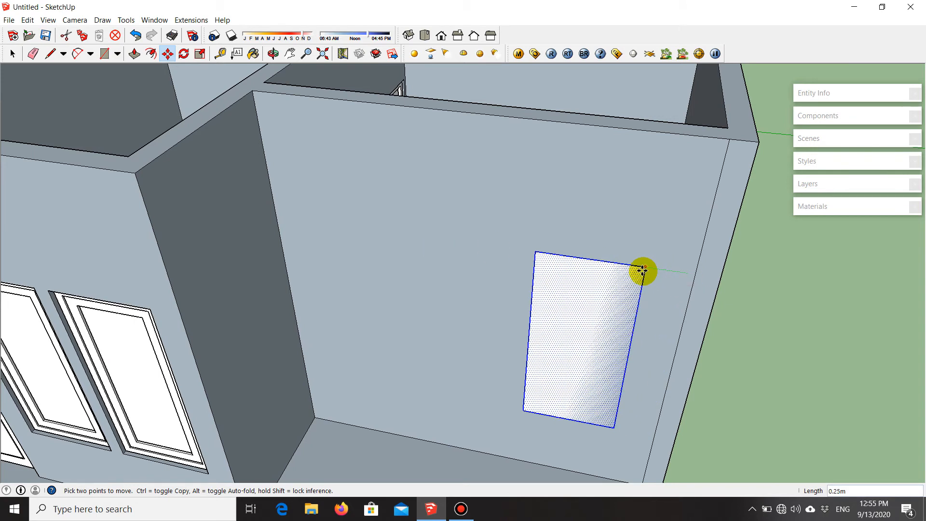
key("ctrl")
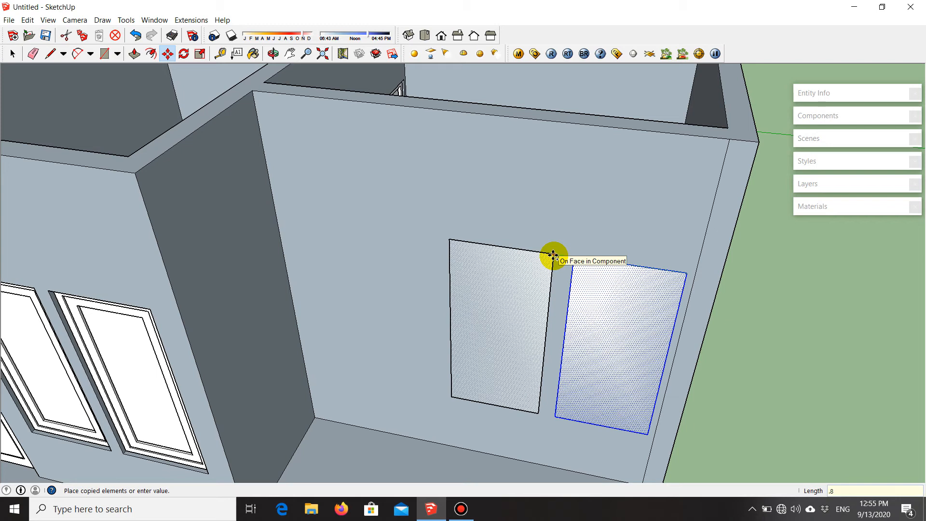
key("Return")
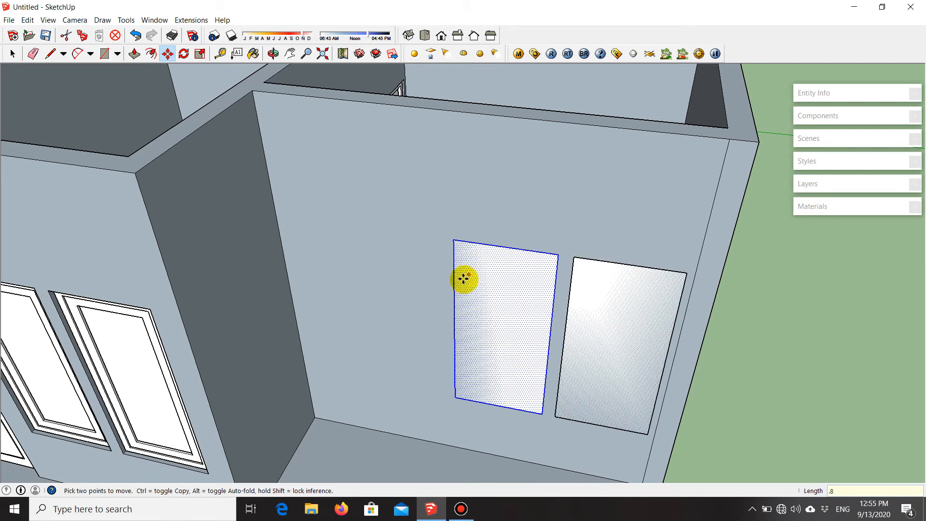
- Copy the second rectangle along the recessed wall with the same spacing to make a row of three, and clear the selection
scroll(449, 292, "up", 2)
left_click(626, 244)
key("ctrl")
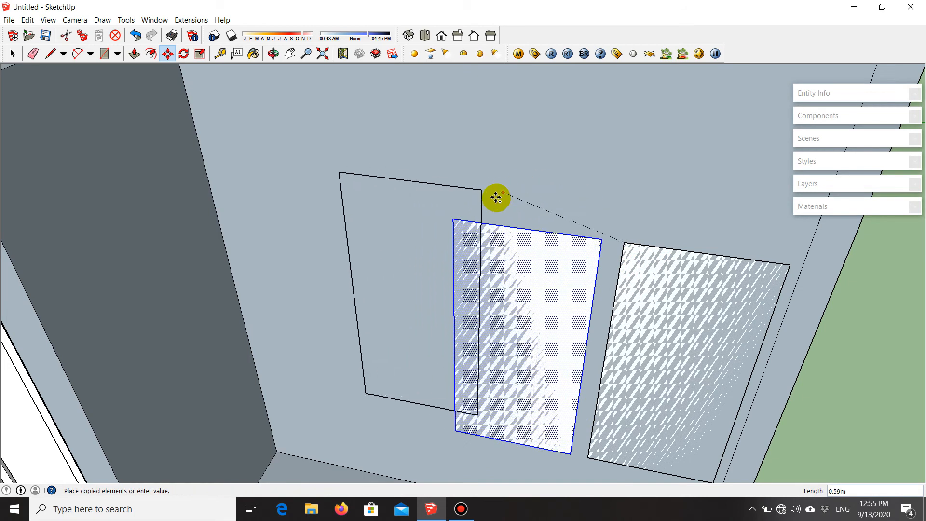
left_click(451, 221)
scroll(558, 274, "down", 3)
scroll(558, 274, "down", 3)
mouse_move(527, 310)
middle_mouse_down()
mouse_move(606, 197)
mouse_move(515, 213)
mouse_move(534, 304)
middle_mouse_up()
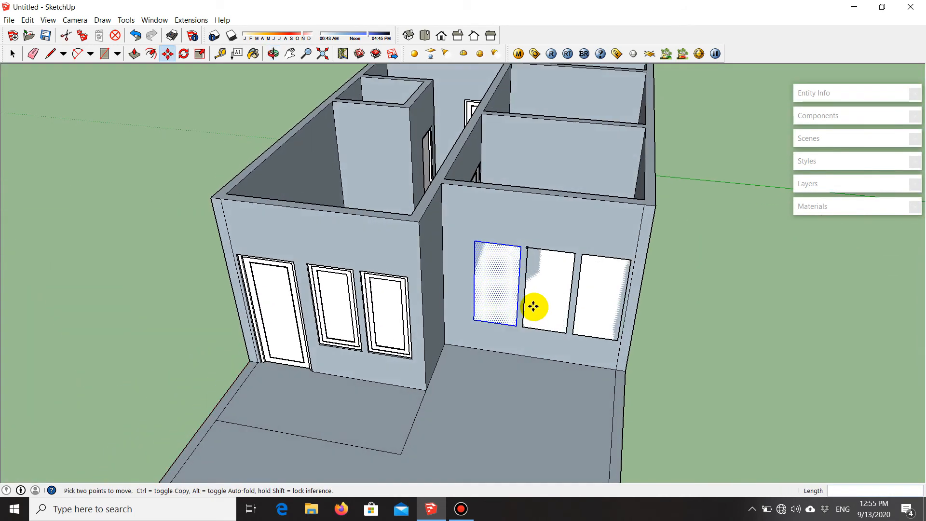
scroll(600, 207, "up", 4)
key("ctrl+t")
key("space")
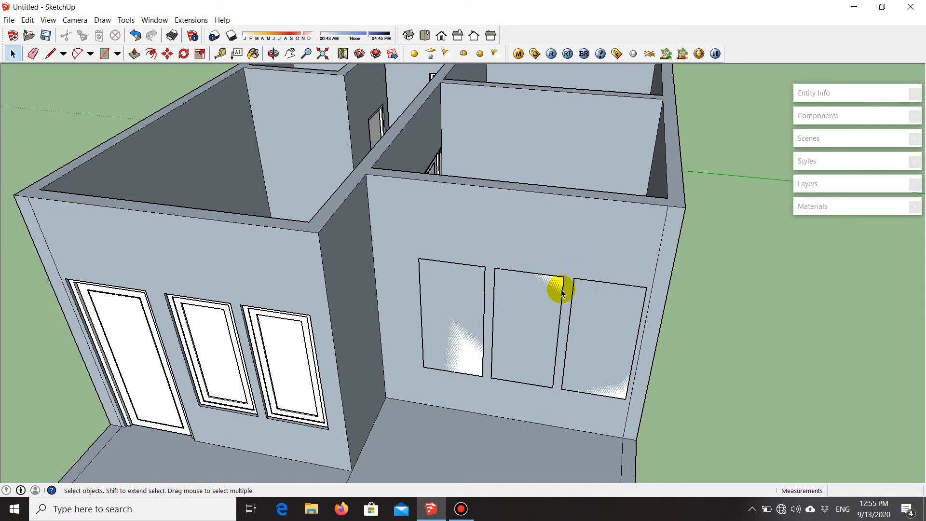
- Draw a line across the top of the recessed front wall from its inner edge's midpoint to the outer edge
middle_click_drag(480, 322, 488, 360)
scroll(601, 357, "up", 1)
middle_click_drag(562, 352, 434, 279)
scroll(456, 320, "up", 2)
middle_click_drag(456, 320, 507, 211)
scroll(504, 208, "up", 1)
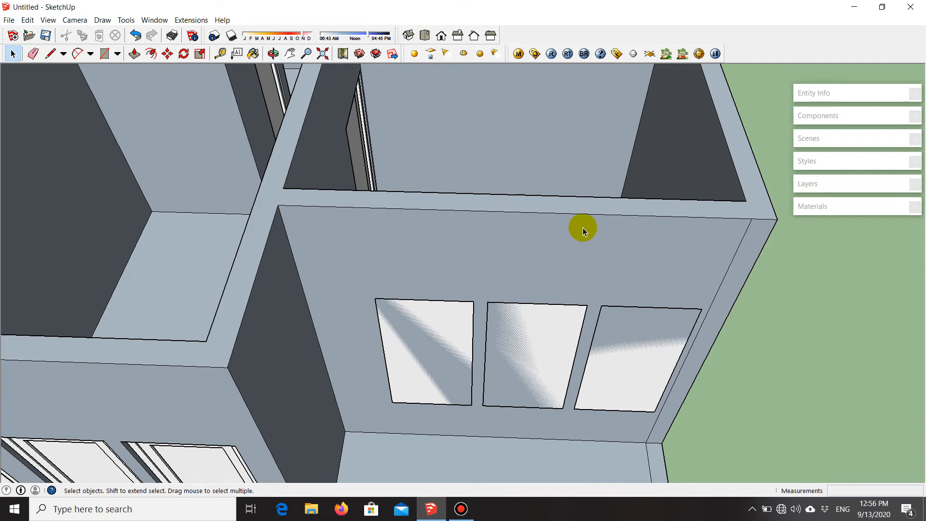
key("l")
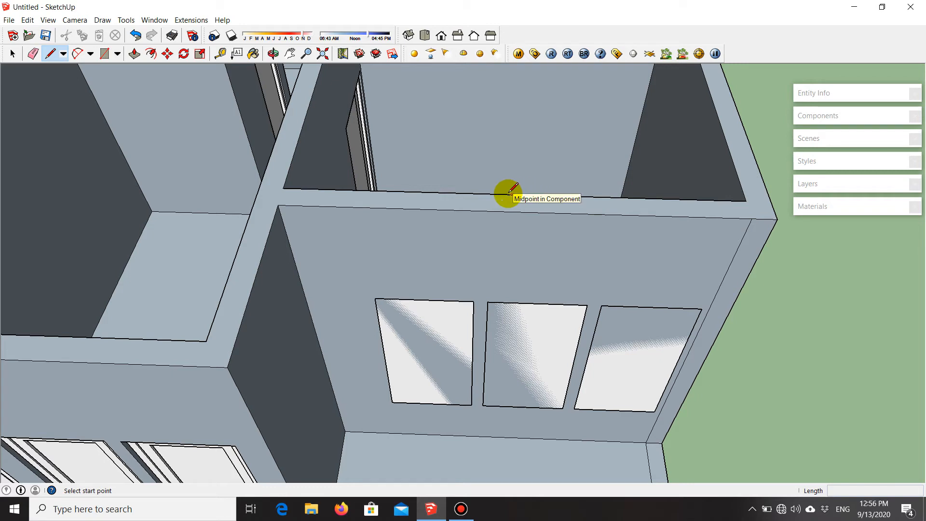
middle_click_drag(517, 199, 508, 240)
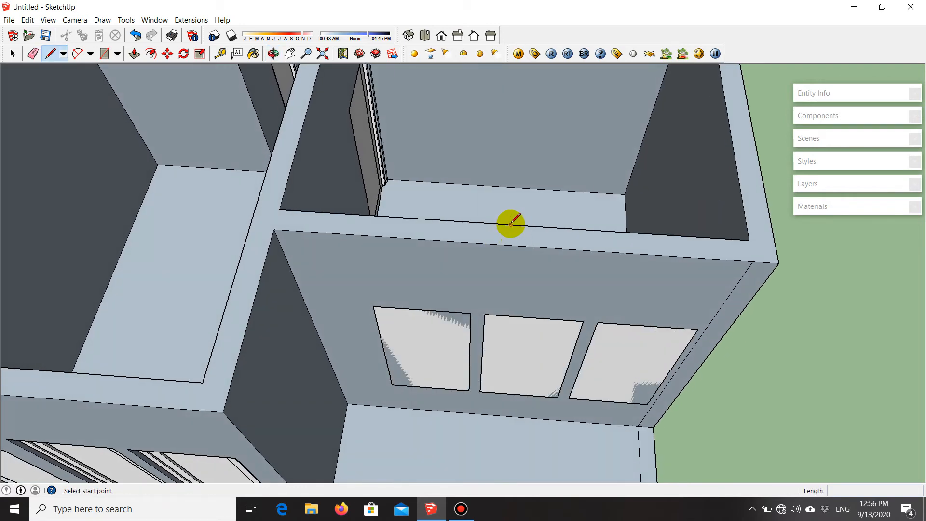
left_click(511, 224)
left_click(510, 245)
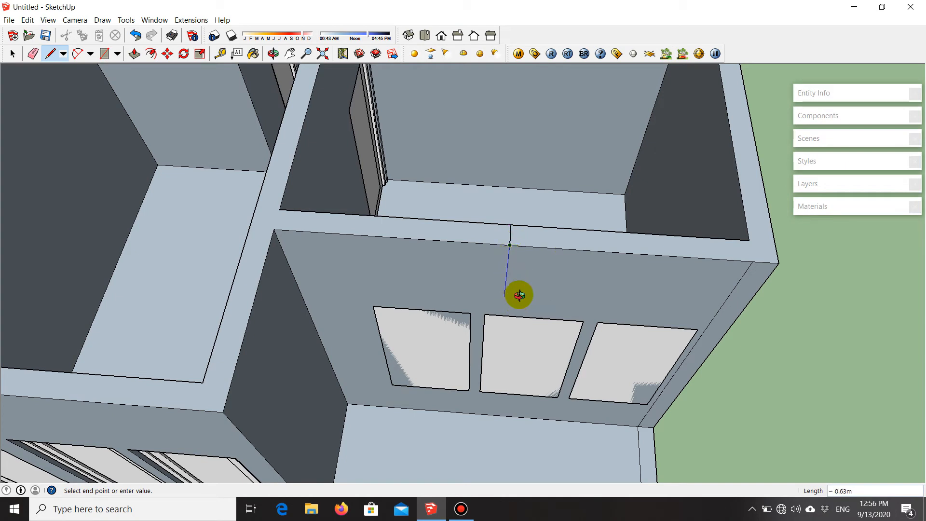
- Try to draw a vertical line from the wall's top midpoint down to the middle rectangle's upper edge, and undo it
middle_click_drag(519, 295, 494, 186)
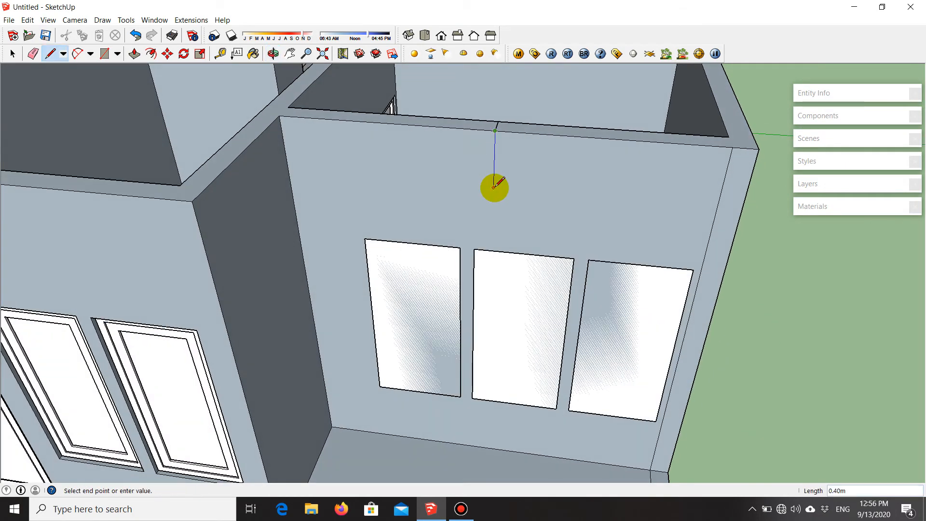
left_click(491, 250)
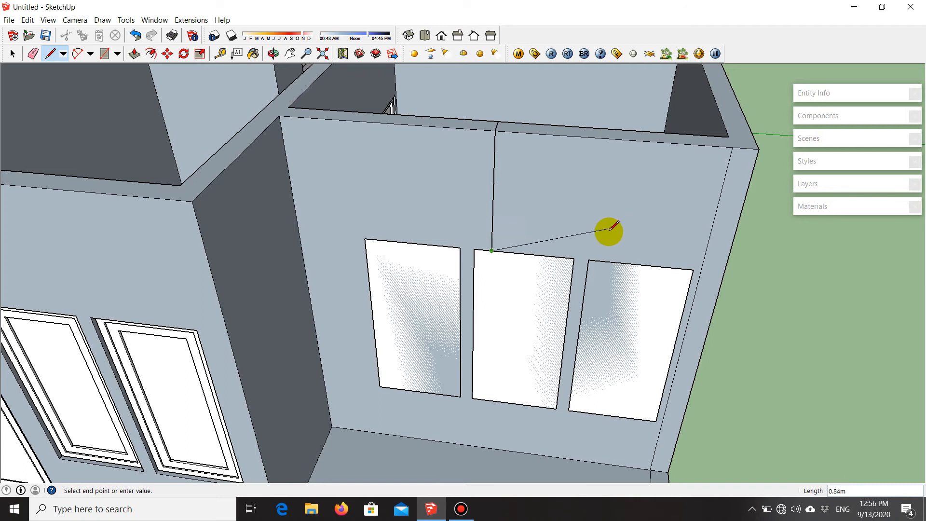
key("ctrl+z")
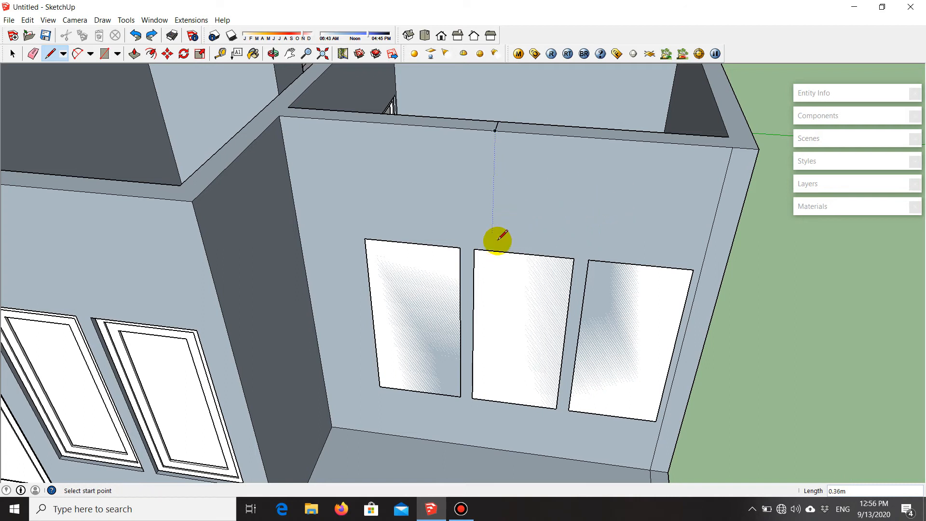
- Draw a vertical centre line down the recessed wall from the top midpoint, ending above the middle rectangle
left_click(495, 130)
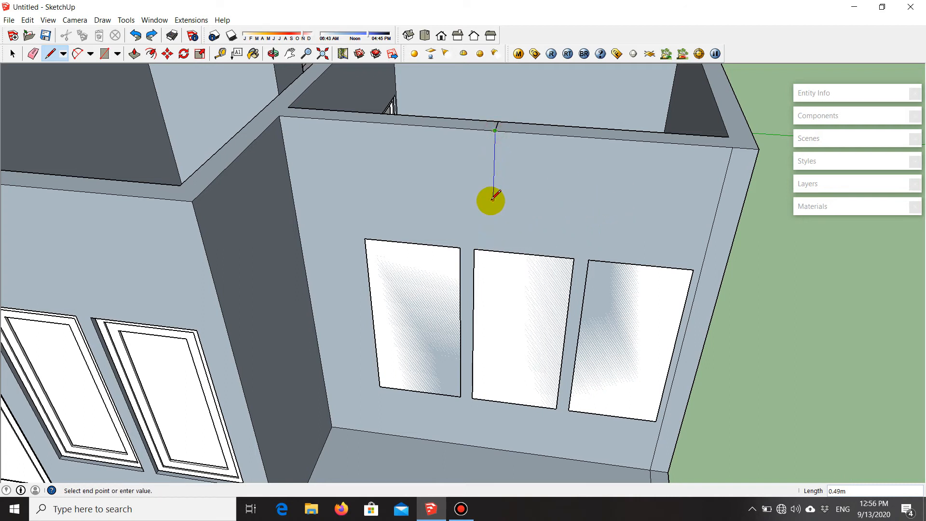
left_click(492, 217)
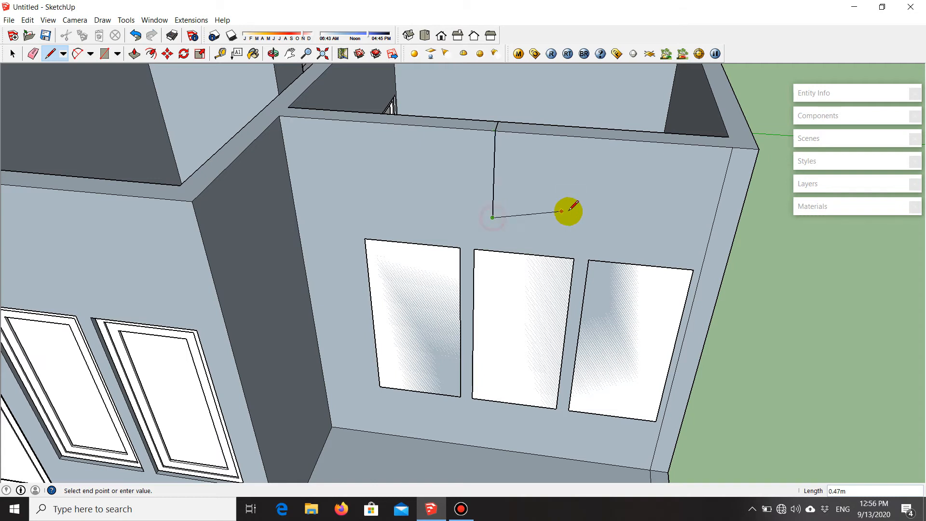
key("space")
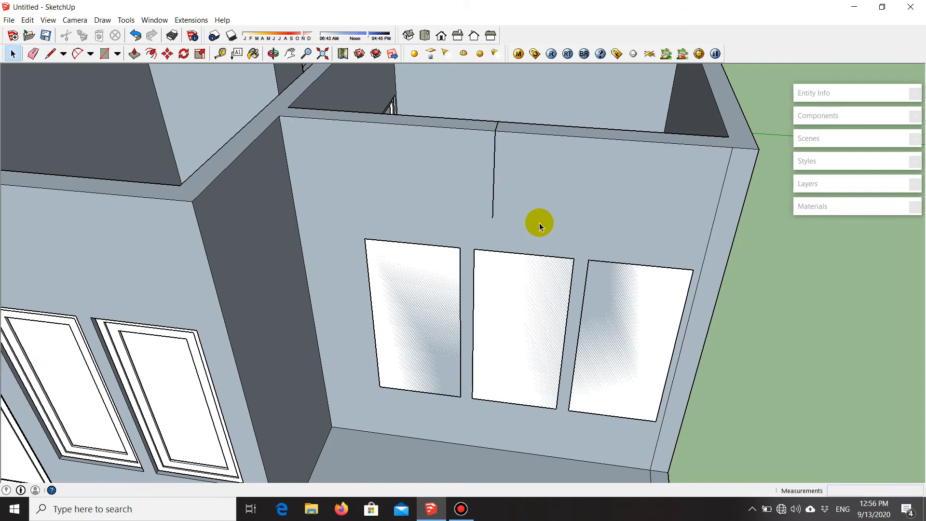
- Move the three window rectangles together from the middle one's top midpoint to align with the vertical centre line
middle_click_drag(562, 249, 459, 273)
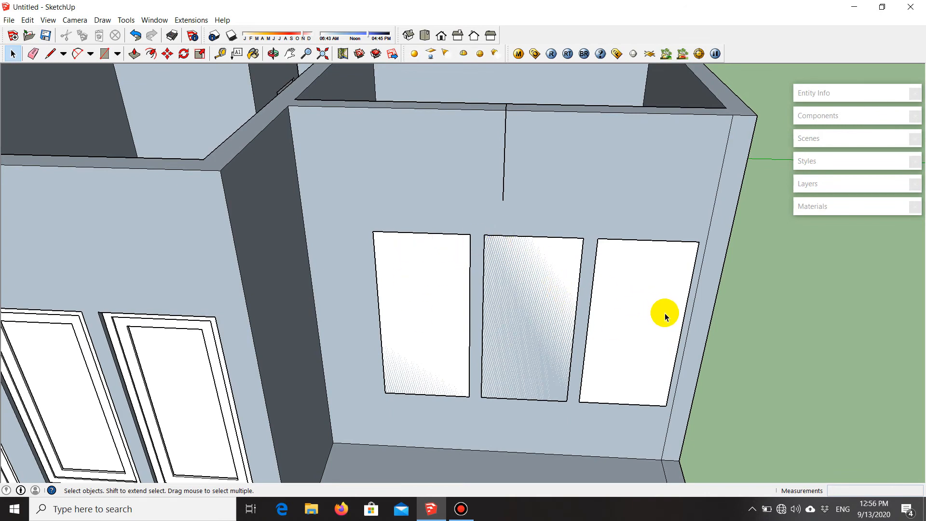
left_click(430, 297)
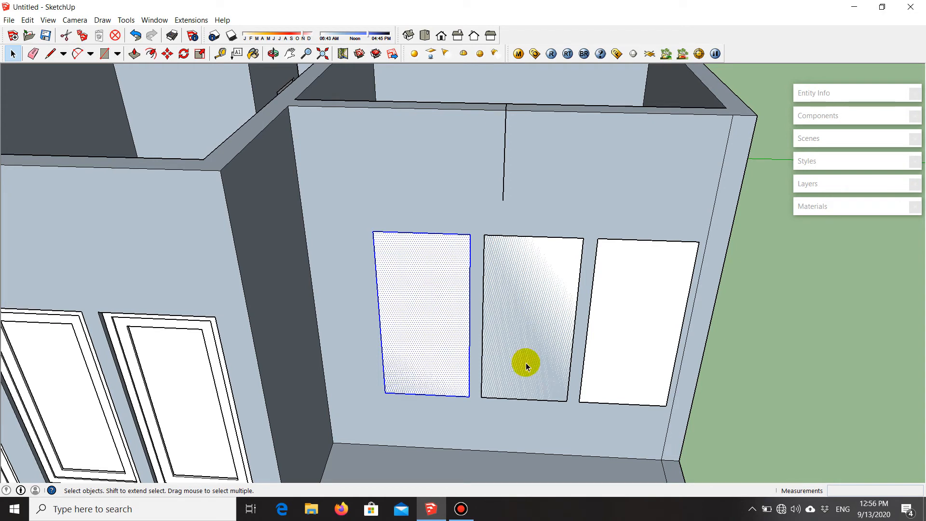
left_click(534, 320, "ctrl")
left_click(654, 302, "ctrl")
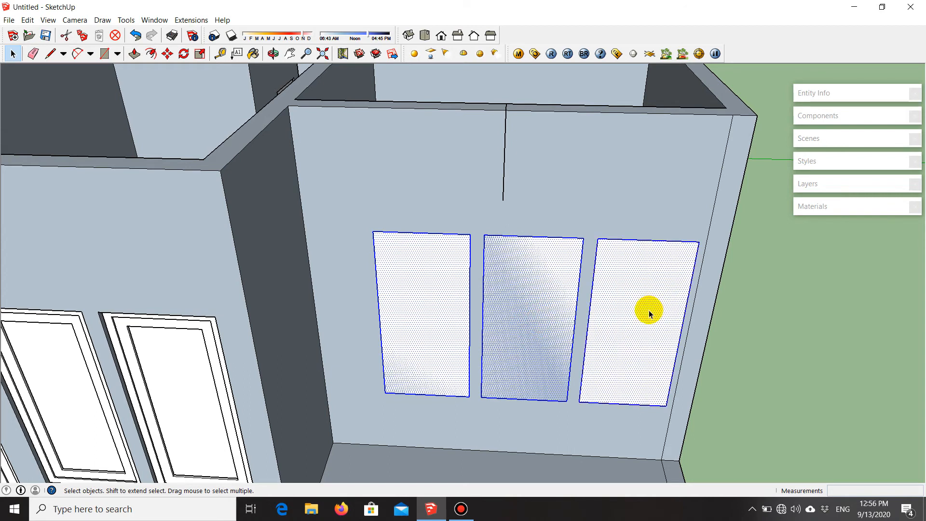
scroll(513, 208, "up", 3)
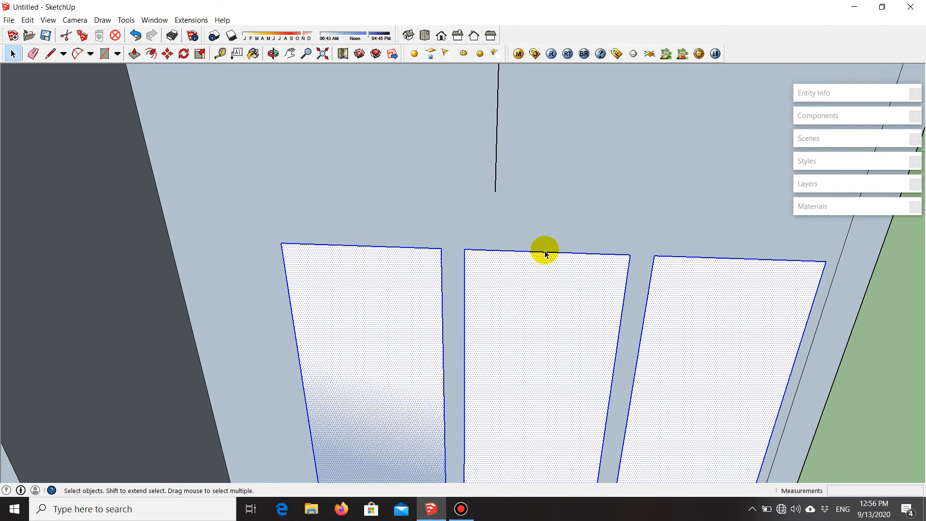
key("m")
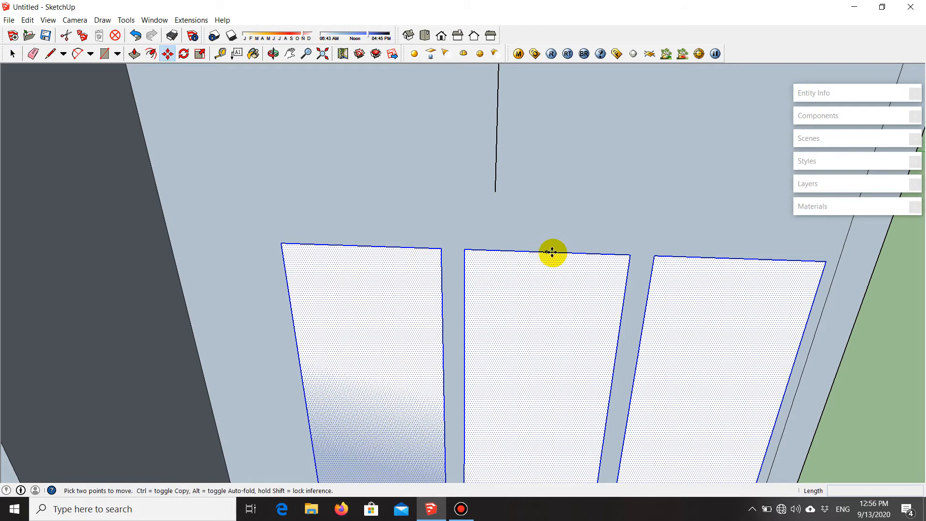
scroll(552, 252, "up", 2)
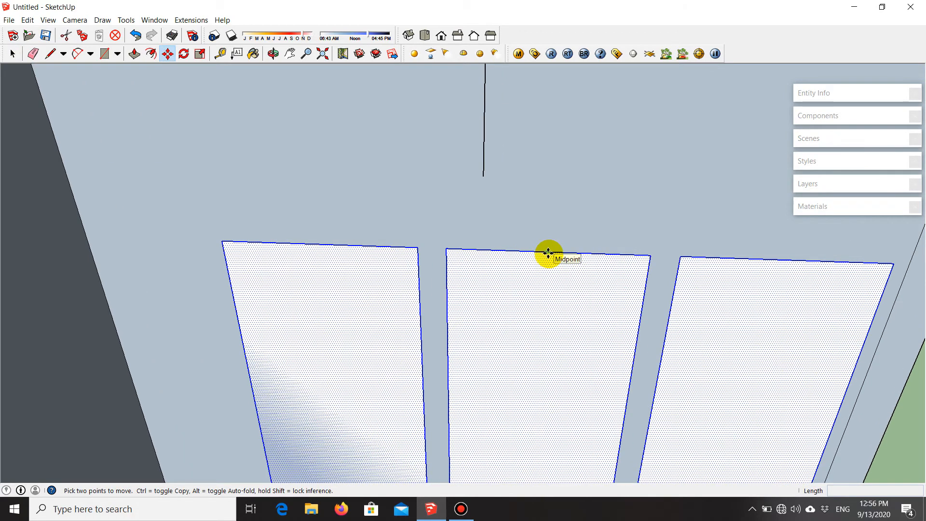
left_click(549, 253)
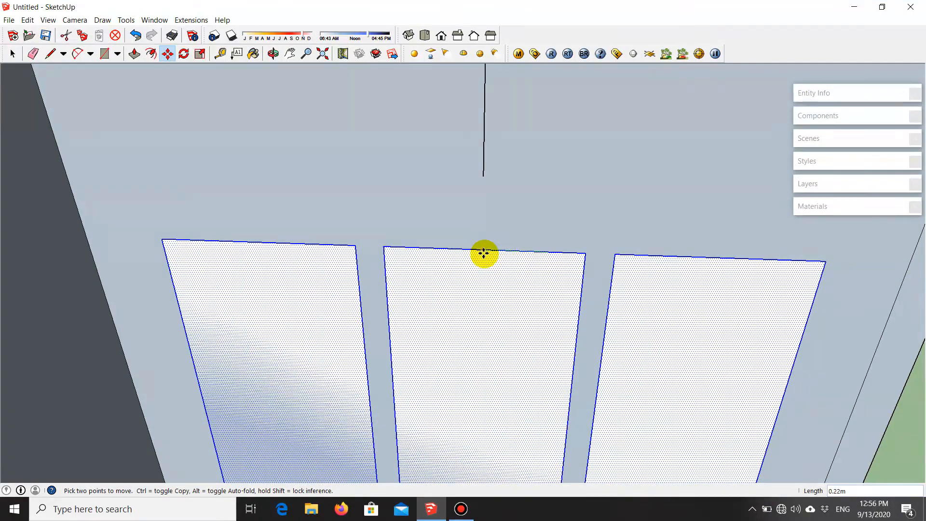
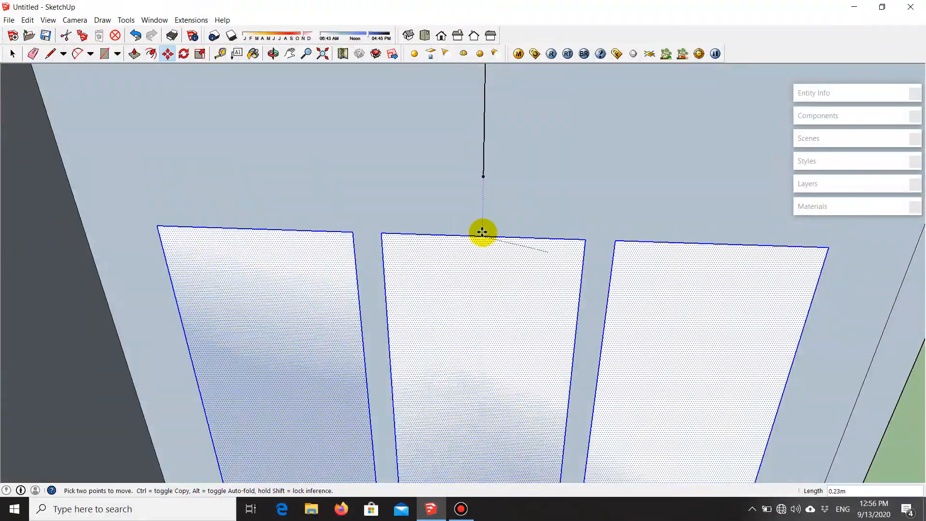
left_click(484, 250)
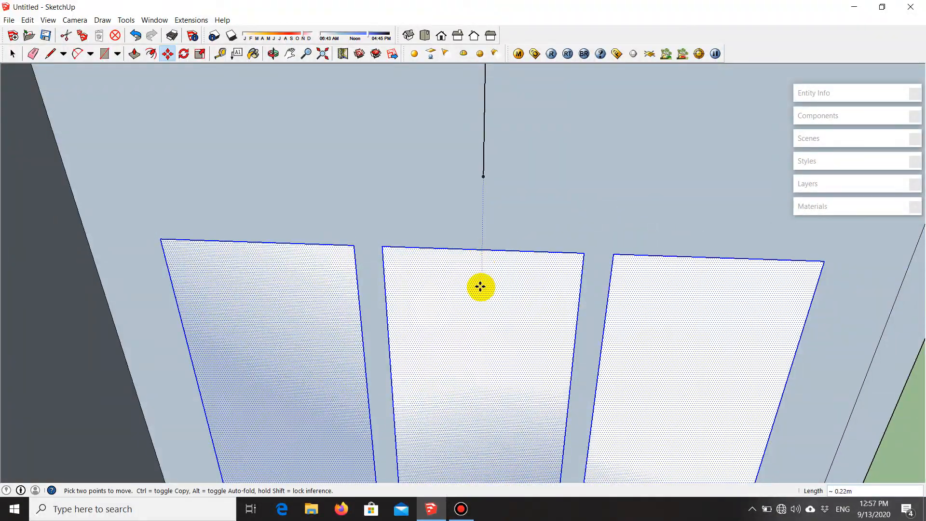
scroll(472, 309, "down", 5)
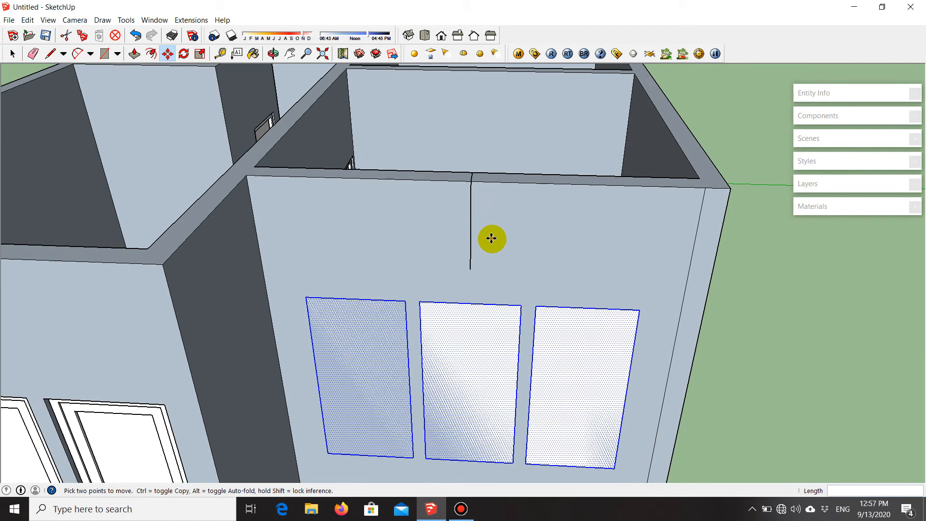
key("space")
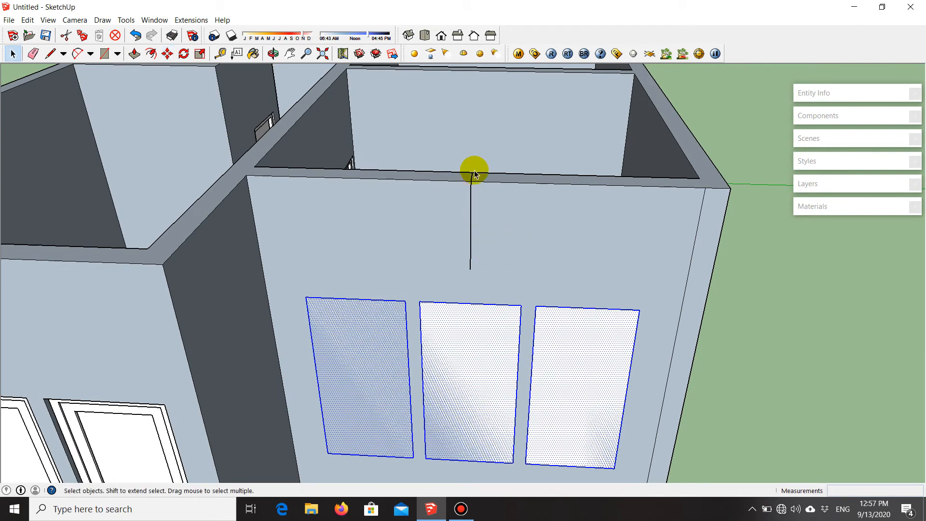
- Erase the vertical centre line and the short line across the top of the recessed wall
key("e")
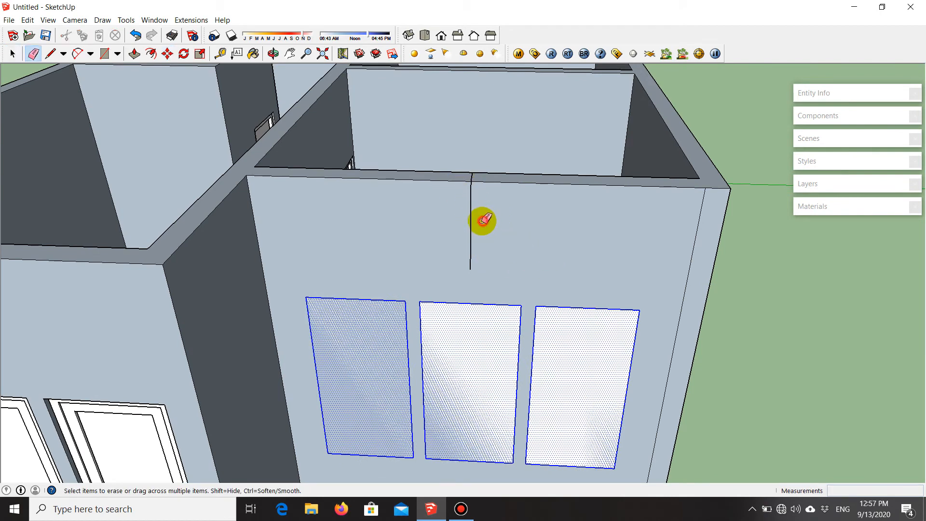
left_click(469, 214)
scroll(454, 212, "up", 5)
left_click_drag(465, 251, 429, 236)
scroll(504, 205, "down", 6)
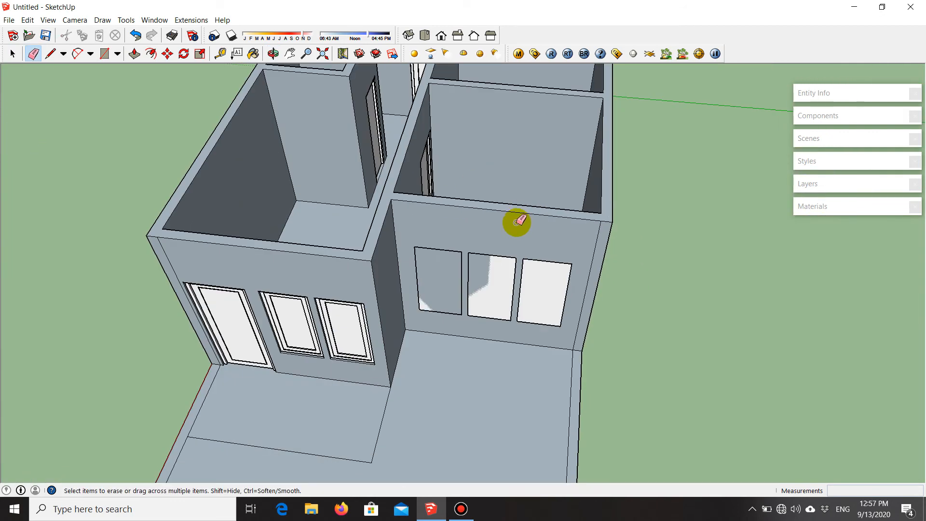
key("space")
scroll(511, 230, "up", 3)
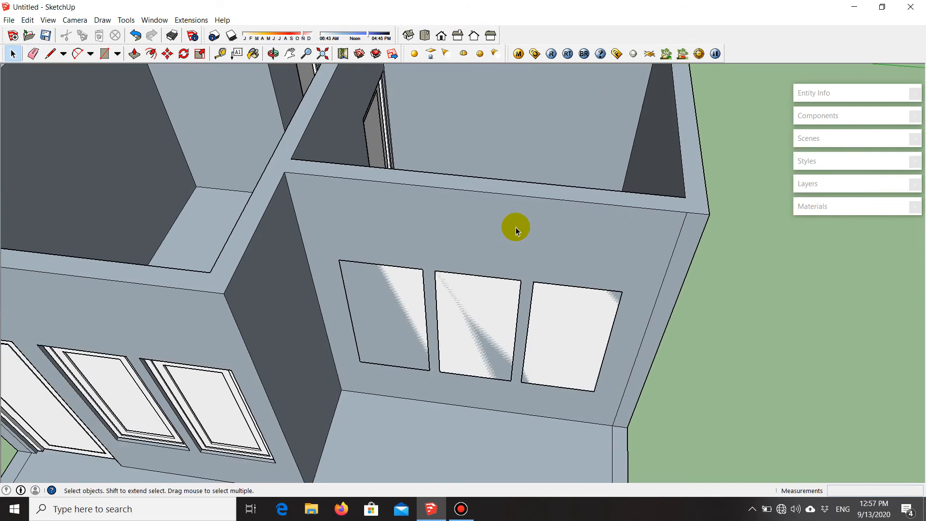
- Open the wall component for editing and trace 1.50 m by 0.70 m rectangles over the three window outlines
middle_click_drag(504, 224, 530, 196)
right_click(529, 195)
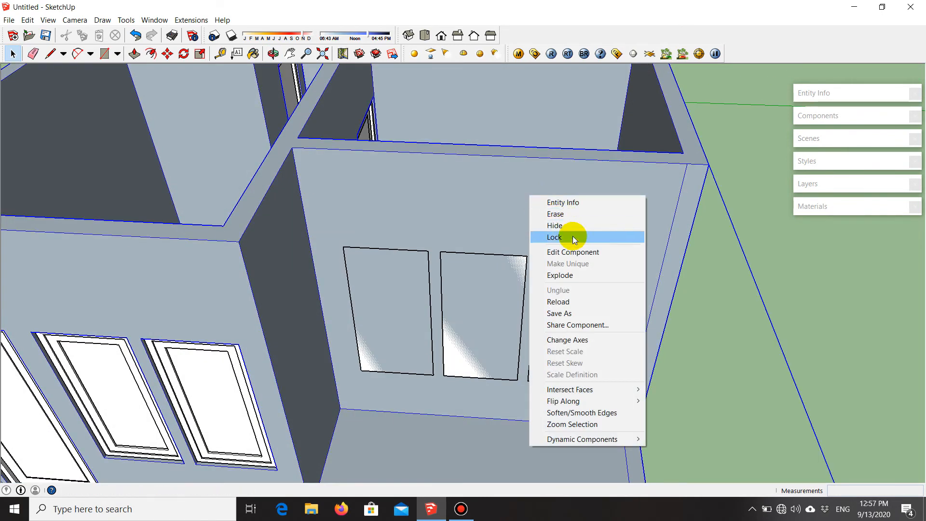
left_click(580, 253)
middle_click_drag(562, 262, 357, 224)
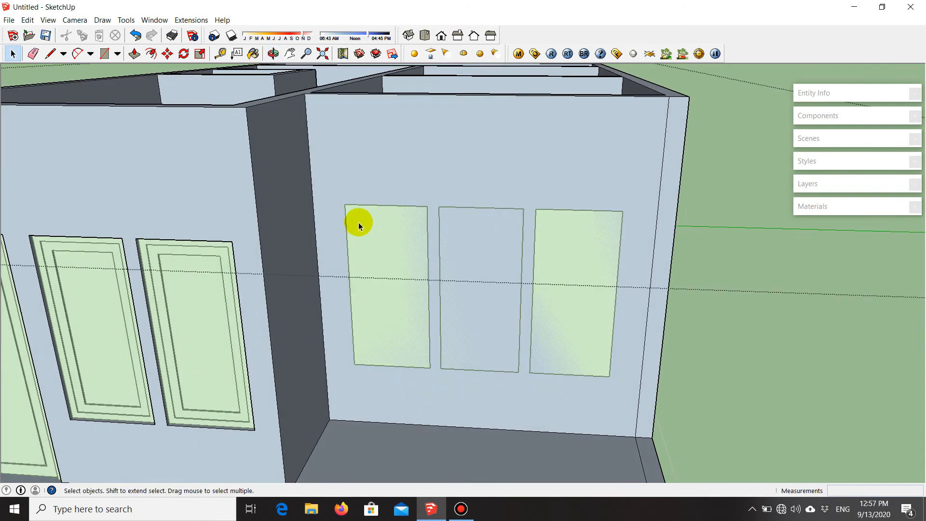
left_click(104, 53)
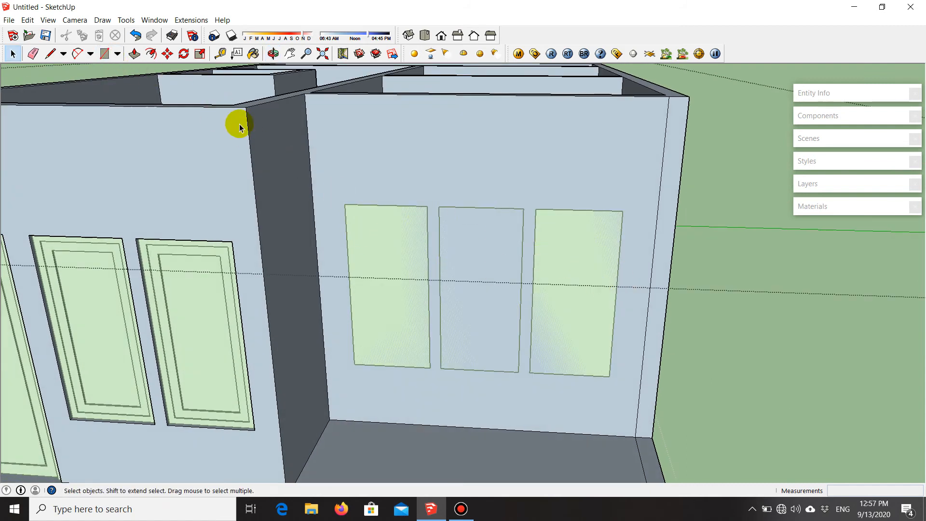
left_click(345, 204)
left_click(429, 368)
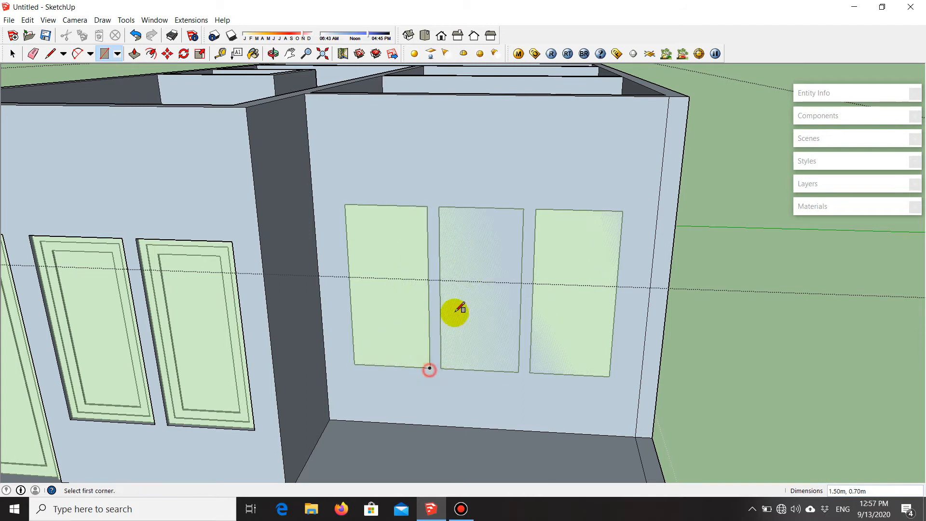
left_click(439, 207)
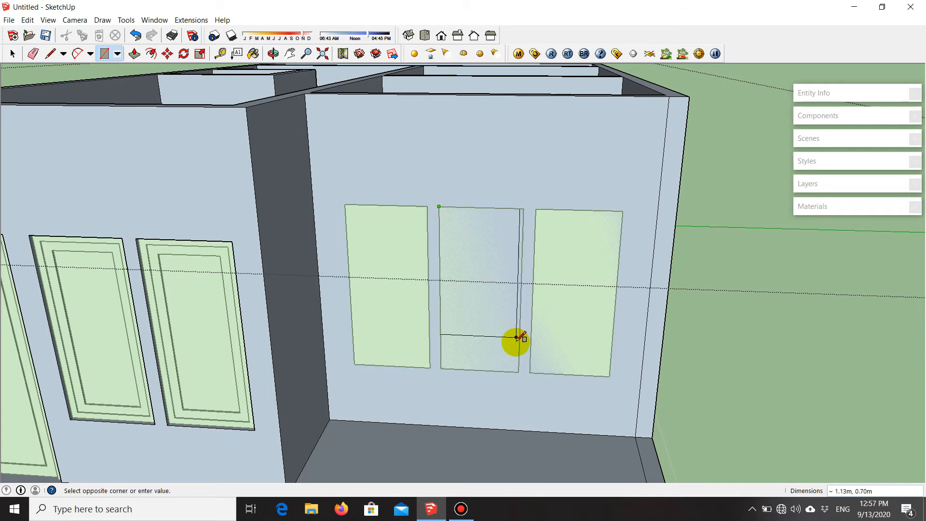
left_click(519, 371)
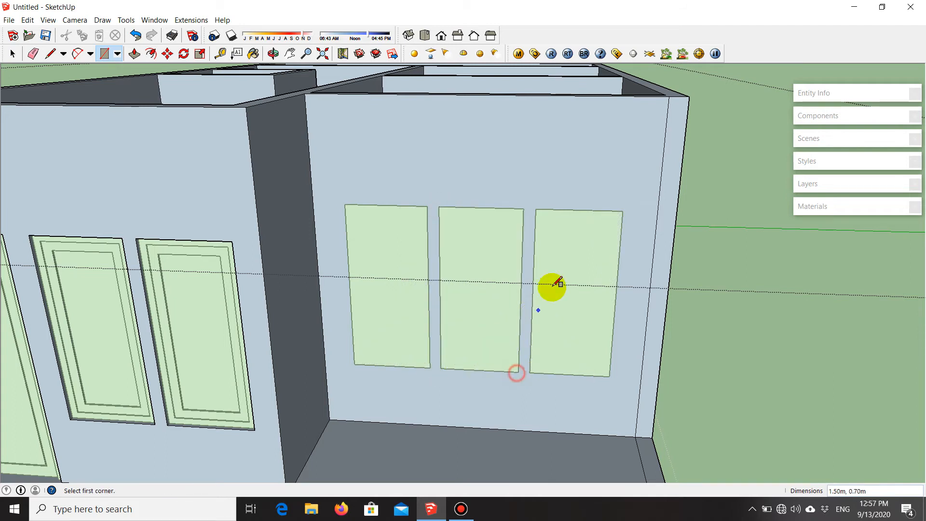
left_click(536, 209)
middle_click_drag(434, 239, 424, 307)
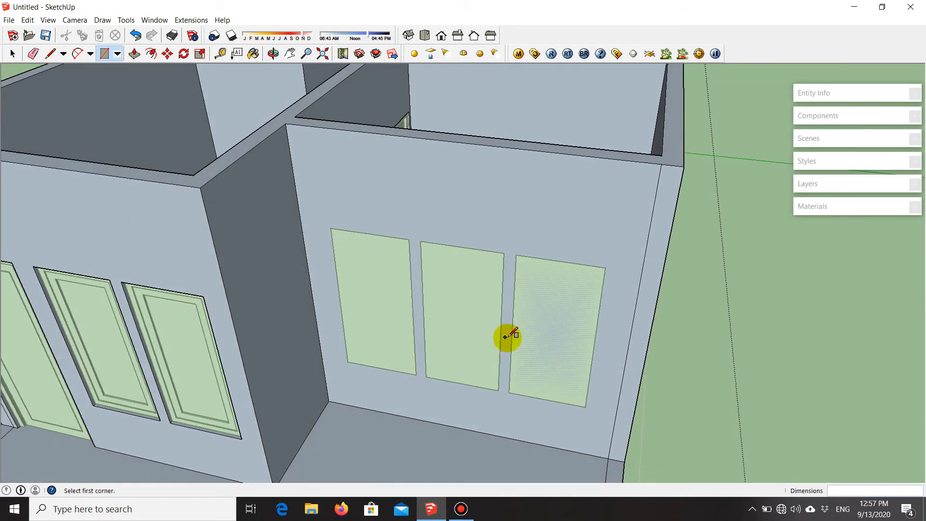
- Push the outer and middle traced faces through the recessed wall's thickness with Push/Pull
left_click(134, 54)
middle_click_drag(594, 261, 565, 310)
left_click(567, 317)
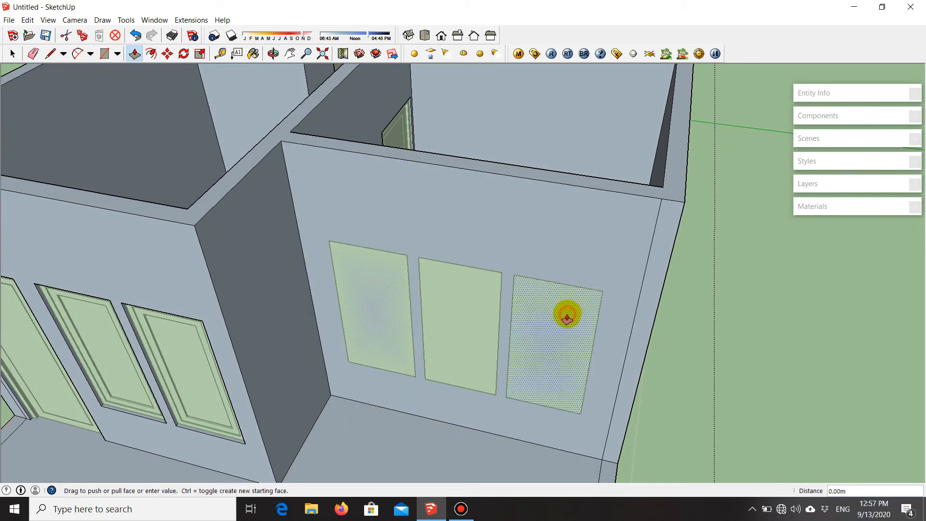
left_click(651, 188)
middle_click_drag(652, 188, 499, 317)
left_click(476, 316)
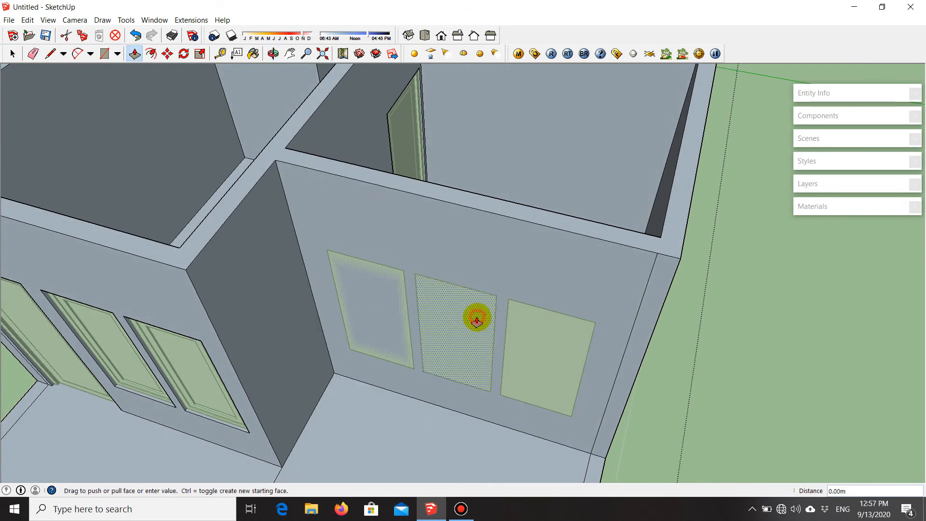
left_click(517, 205)
- Push the innermost traced face 0.15 m through the recessed wall and finish editing the wall component
left_click_drag(391, 307, 389, 309)
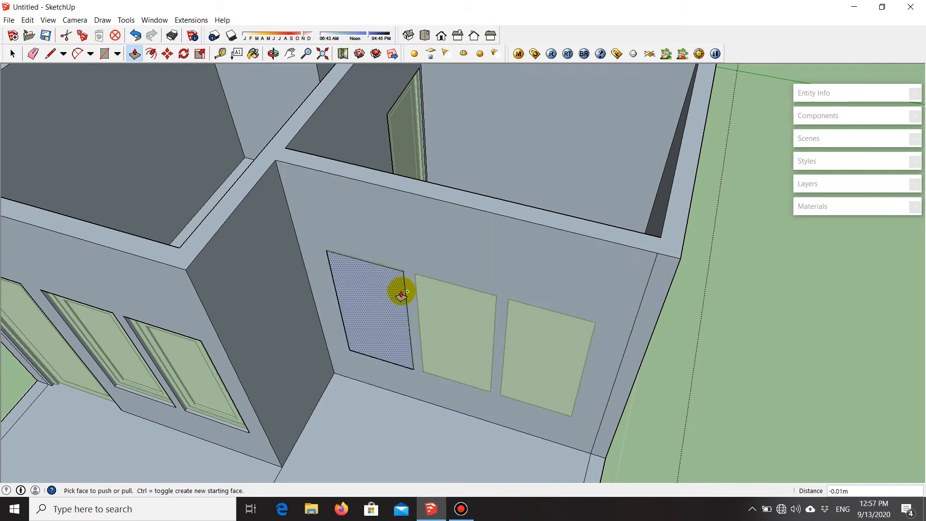
key("ctrl+z")
left_click(387, 305)
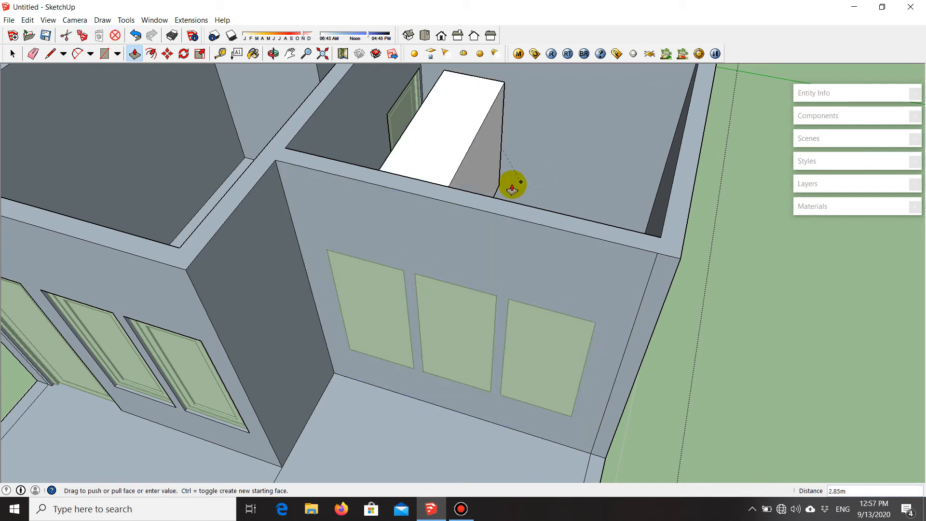
scroll(449, 185, "up", 4)
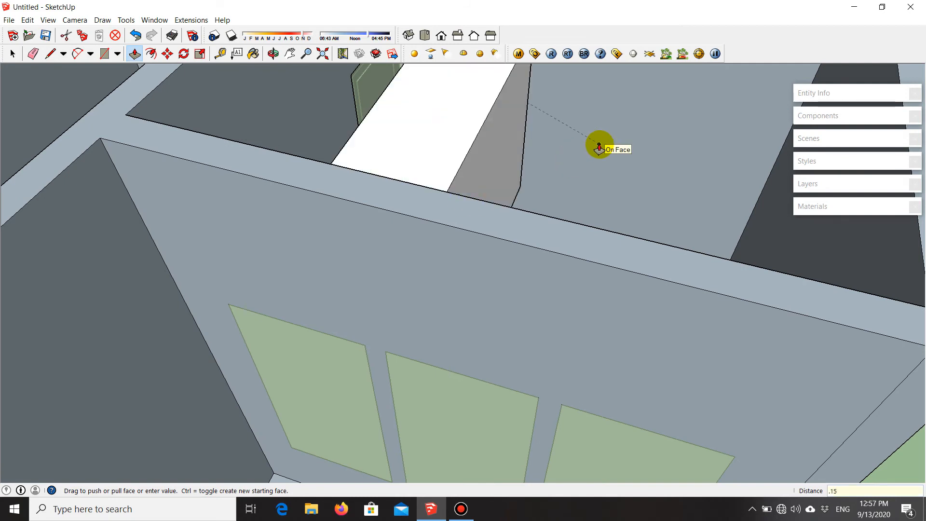
key("Return")
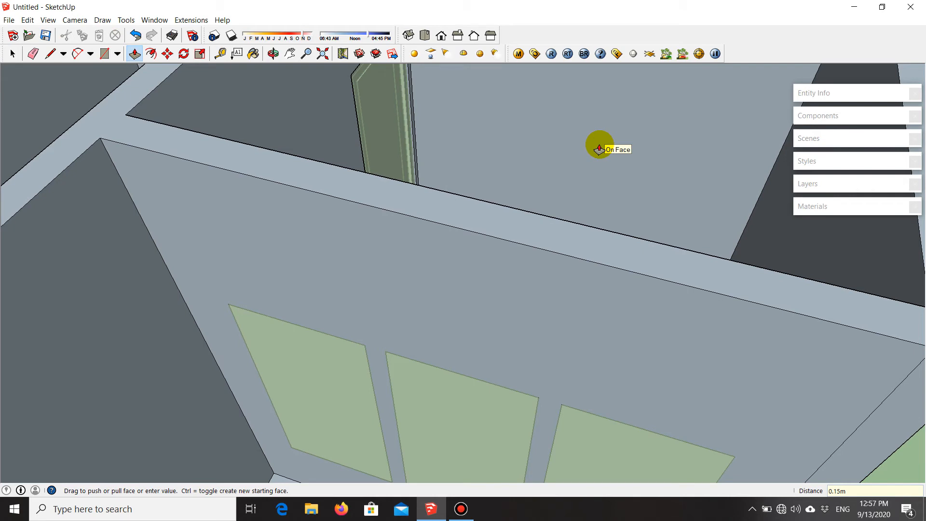
key("space")
scroll(550, 192, "down", 5)
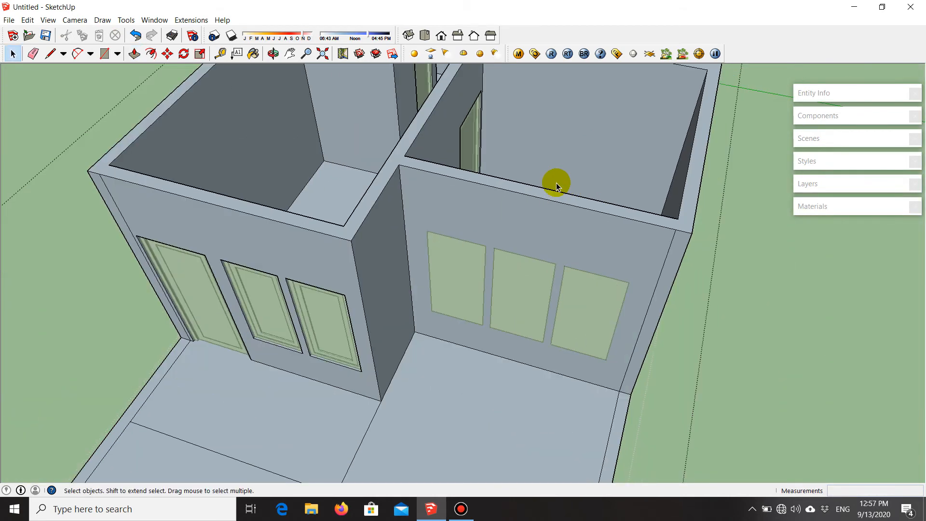
middle_click_drag(586, 271, 579, 242)
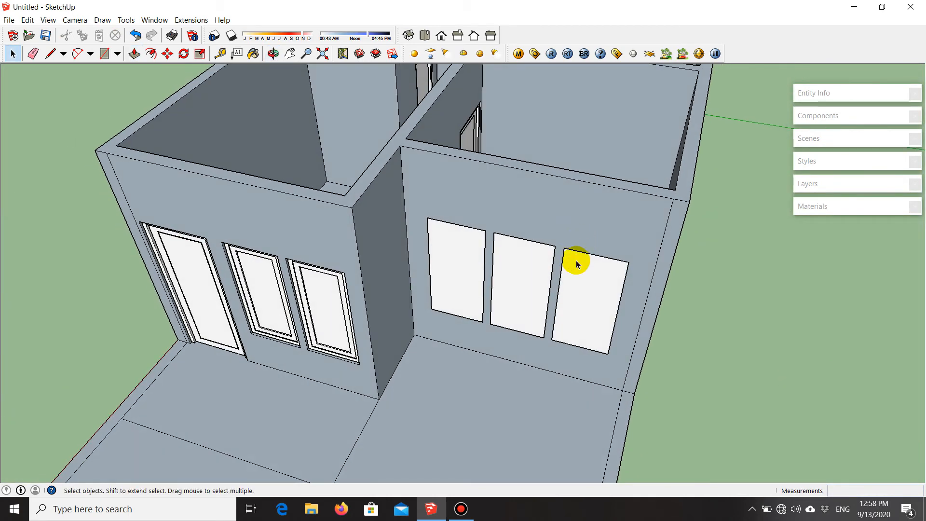
- Select the three loose rectangles covering the recessed wall's openings and erase them
scroll(562, 296, "up", 3)
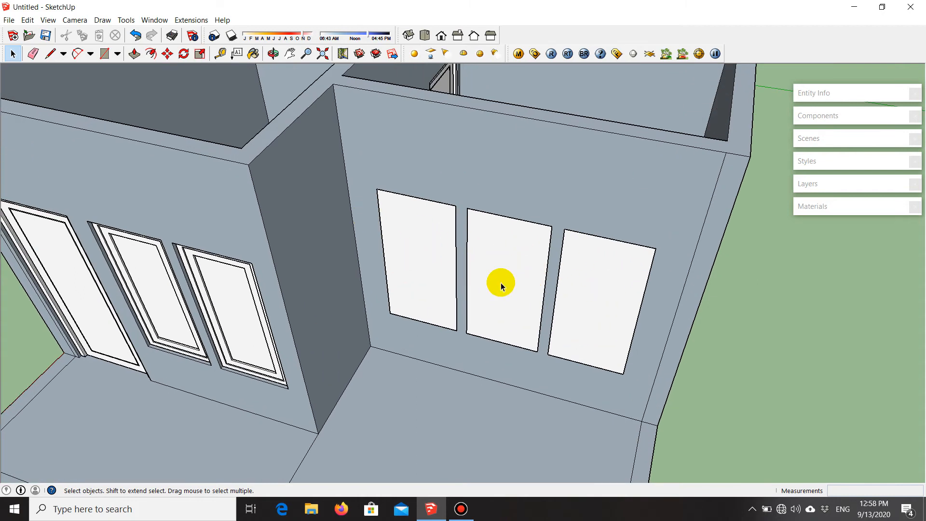
middle_click_drag(501, 282, 547, 221)
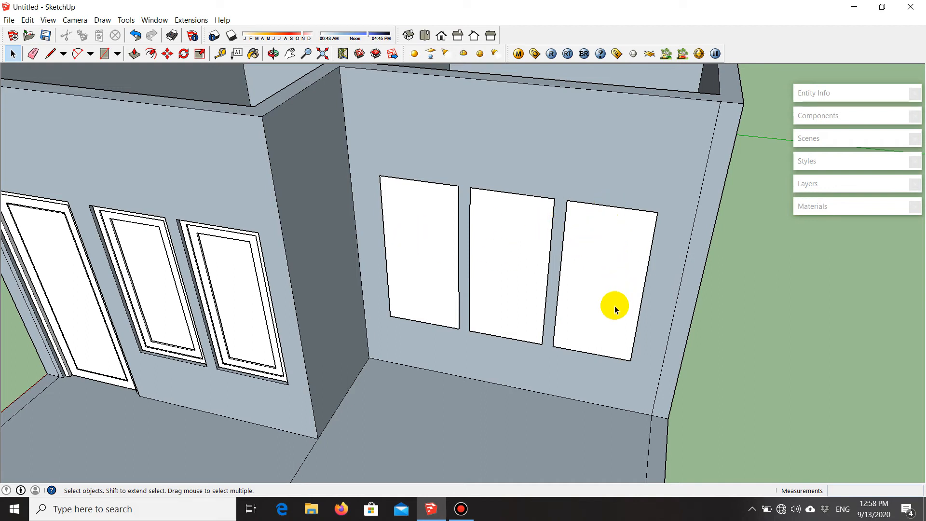
left_click(601, 279)
left_click(522, 269, "ctrl")
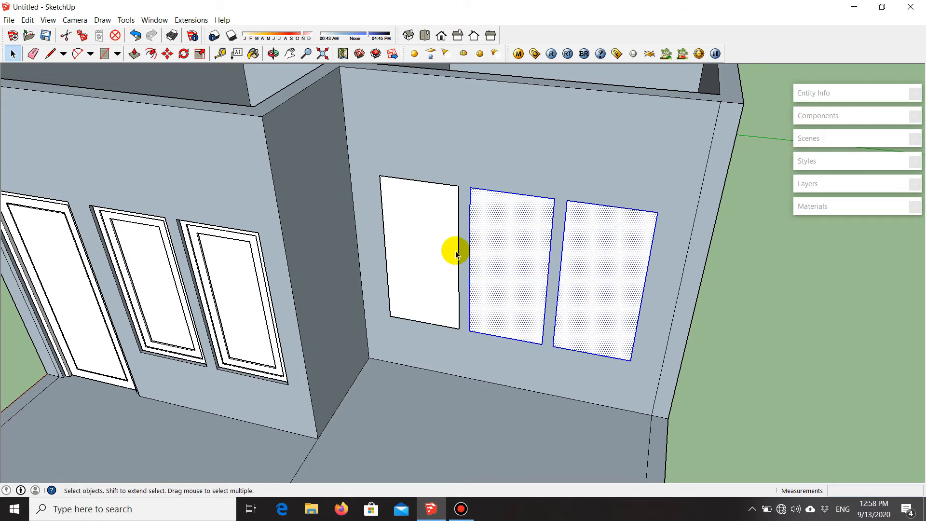
left_click(433, 249, "ctrl")
right_click(433, 247)
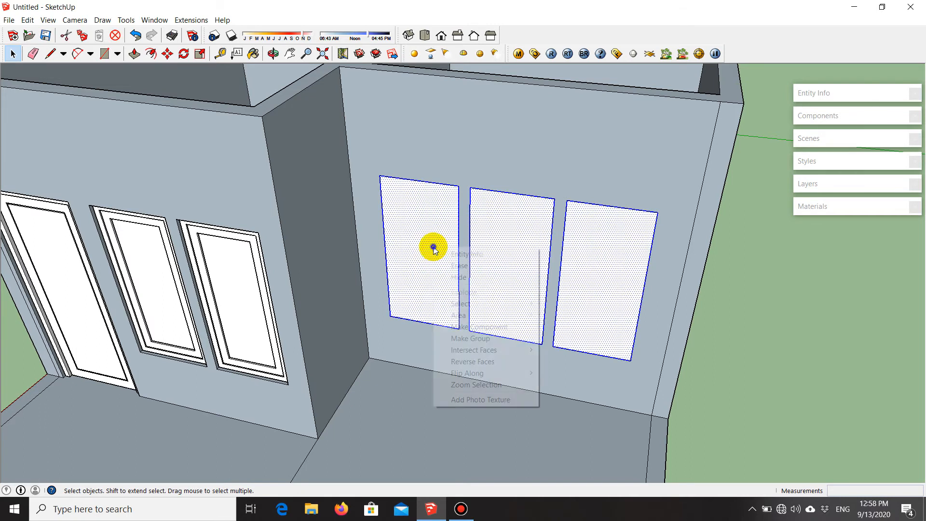
left_click(456, 266)
mouse_move(451, 265)
middle_mouse_down()
mouse_move(420, 234)
mouse_move(457, 222)
mouse_move(324, 207)
middle_mouse_up()
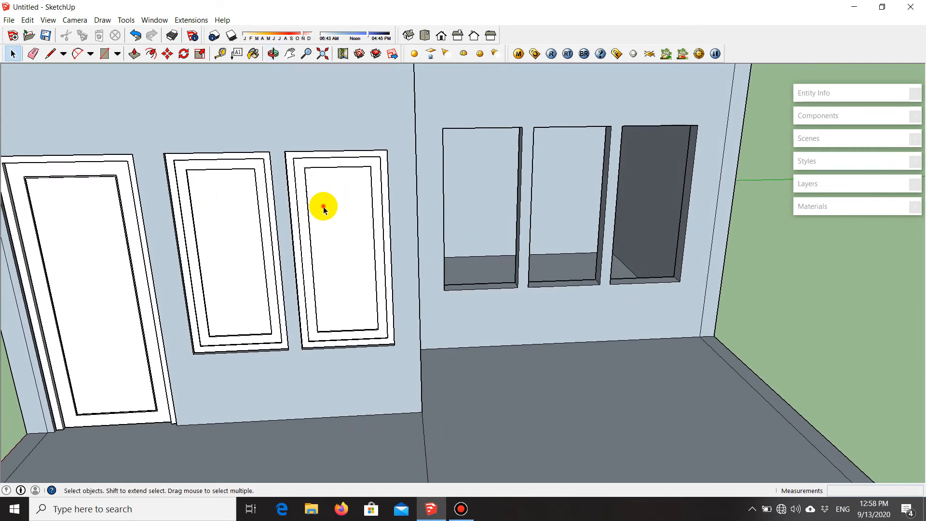
- Copy the right-hand window beside the door into the recessed wall's left opening, aligned by its lower-left outer corner
left_click(324, 207)
scroll(414, 237, "down", 5)
scroll(414, 238, "up", 3)
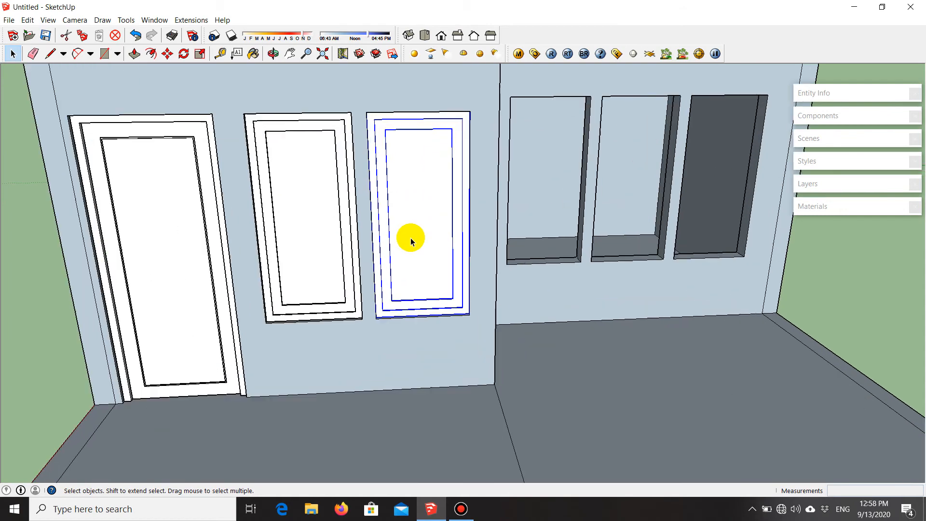
scroll(363, 328, "up", 4)
scroll(363, 326, "up", 1)
middle_click_drag(367, 317, 276, 387)
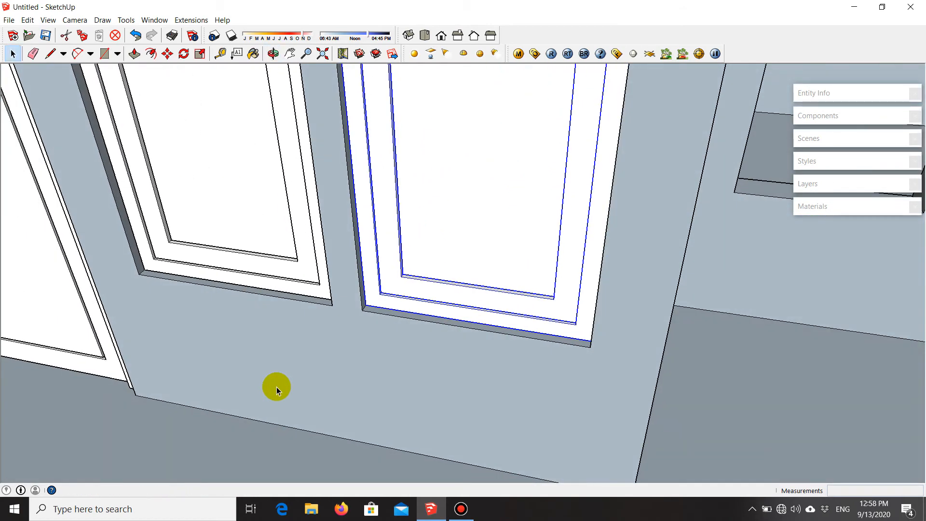
scroll(368, 317, "up", 2)
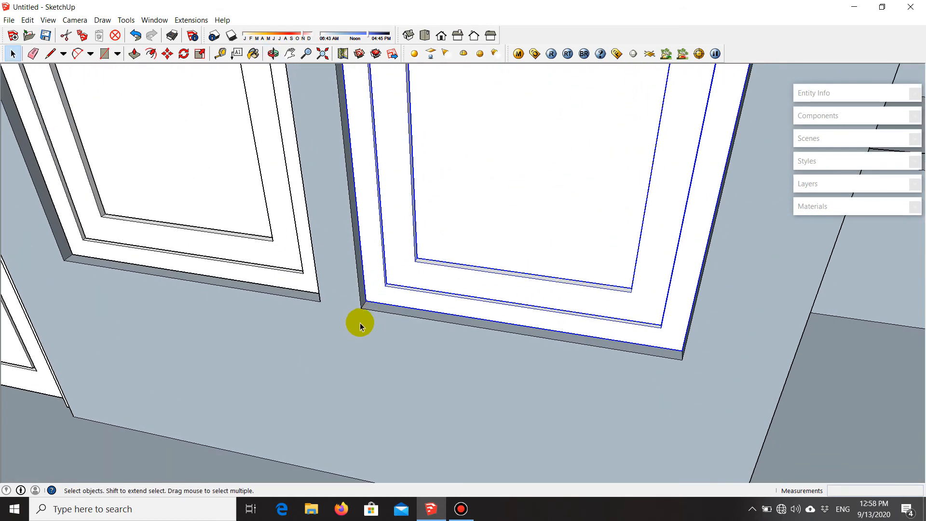
key("m")
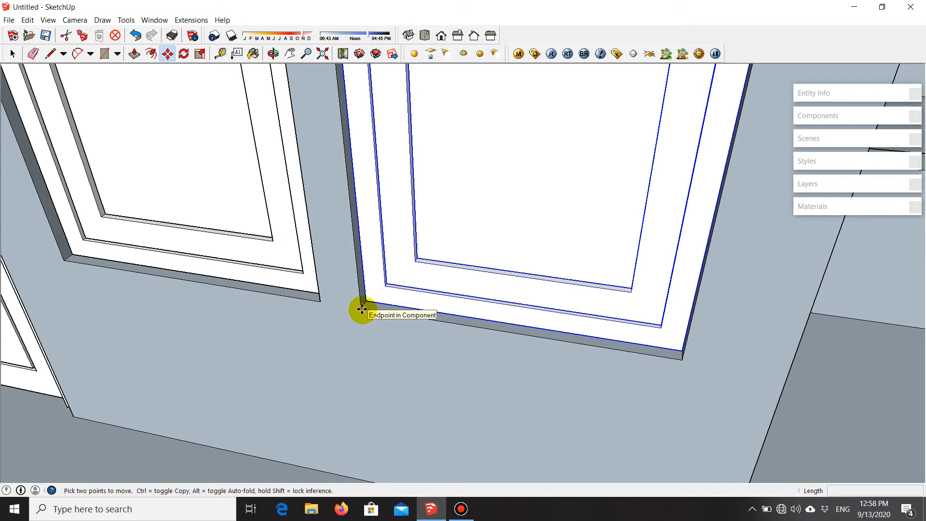
scroll(362, 309, "up", 2)
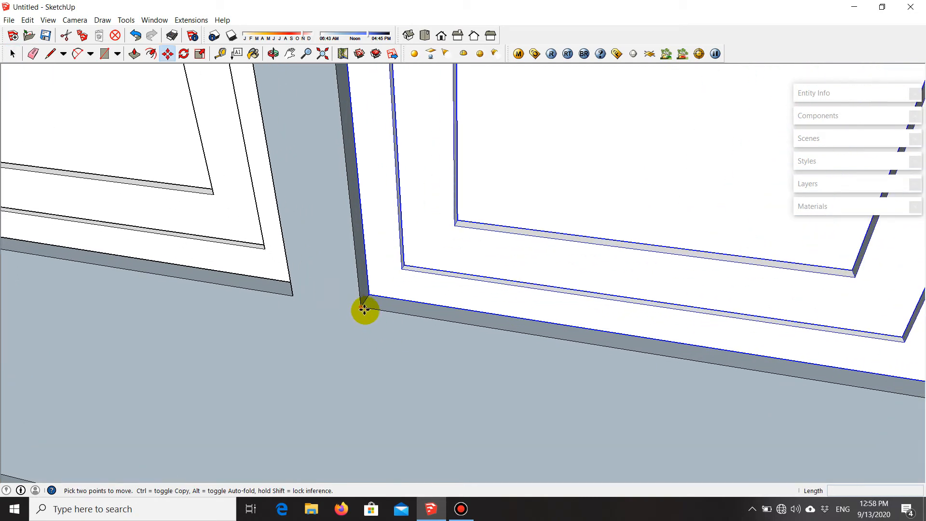
left_click(361, 306)
scroll(306, 277, "down", 2)
key("ctrl")
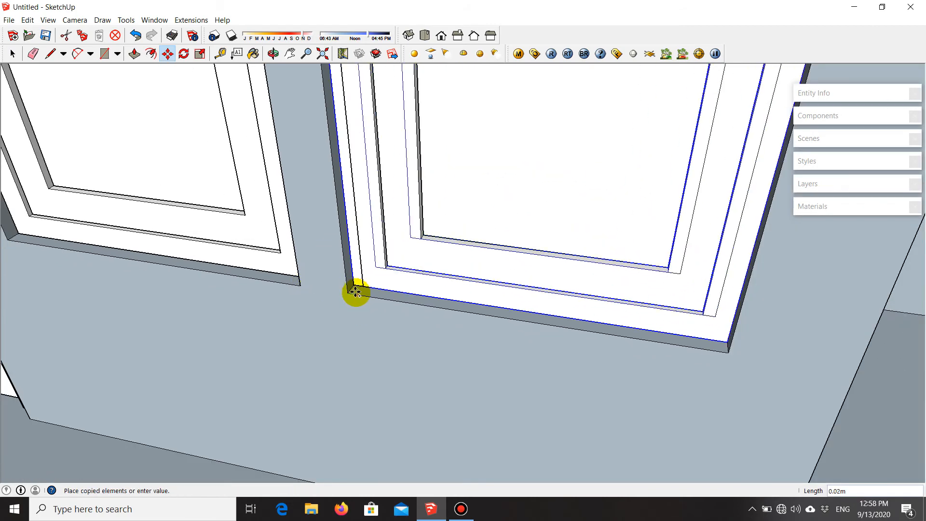
scroll(229, 316, "down", 2)
scroll(191, 328, "down", 4)
scroll(486, 239, "up", 6)
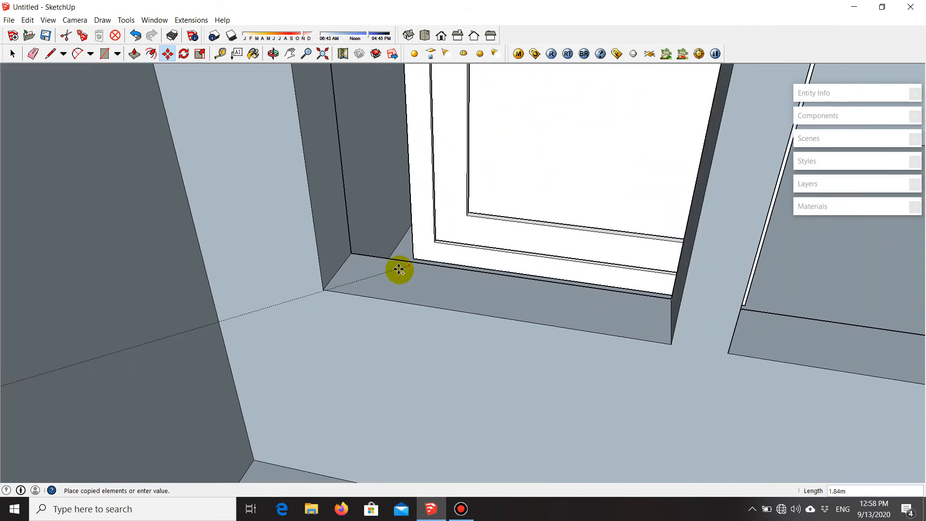
left_click(318, 288)
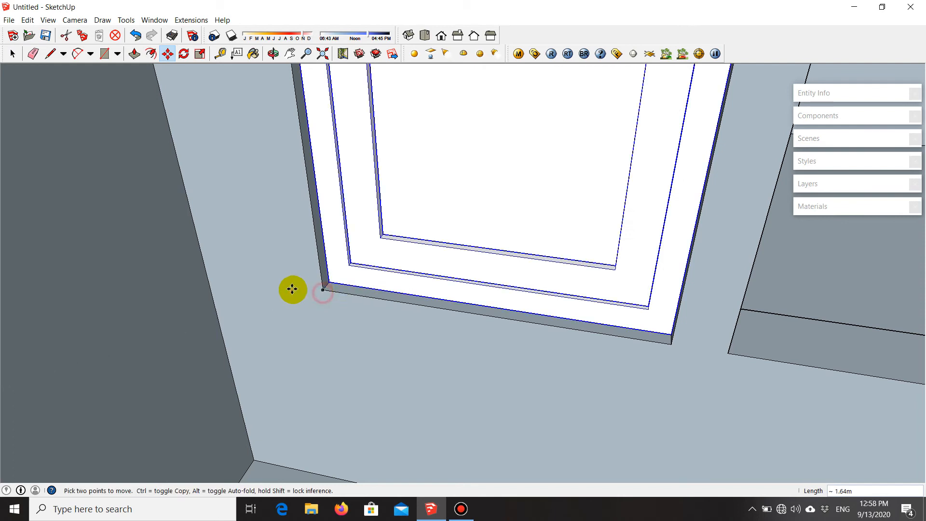
- Copy the window from the recessed wall's left opening into the middle opening, aligned at the lower-left corner
scroll(338, 299, "down", 2)
scroll(388, 318, "up", 2)
left_click(263, 280)
key("ctrl")
scroll(212, 287, "down", 3)
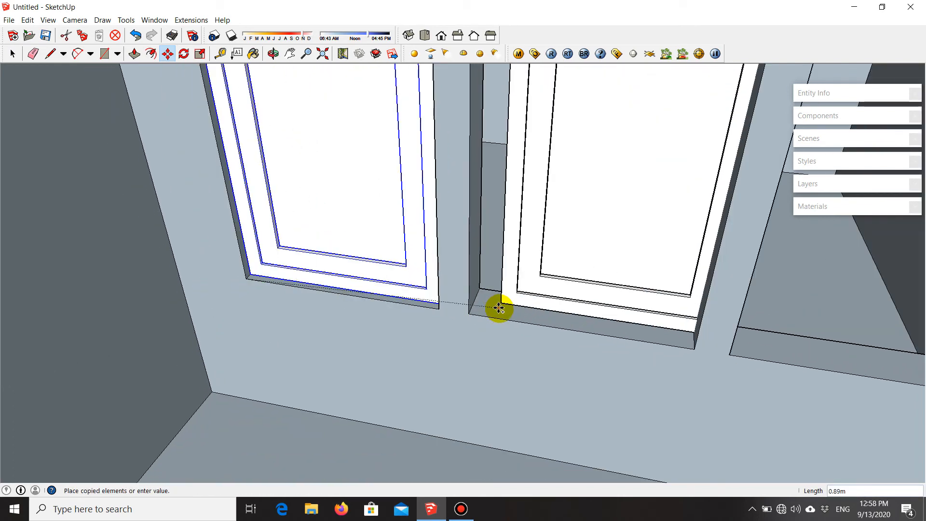
scroll(482, 313, "up", 2)
left_click(450, 316)
scroll(310, 356, "down", 2)
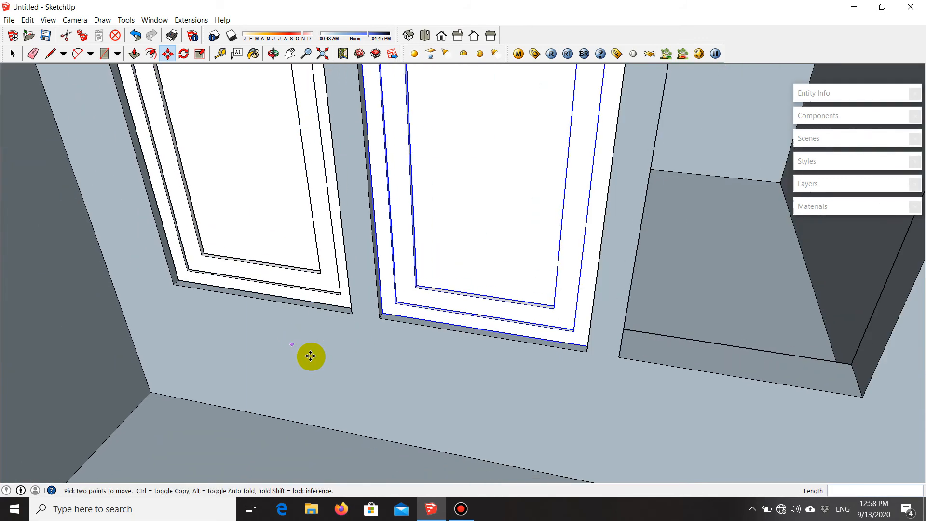
- Copy the middle window 0.80 m along the recessed wall into the right opening
scroll(389, 319, "up", 2)
left_click(368, 316)
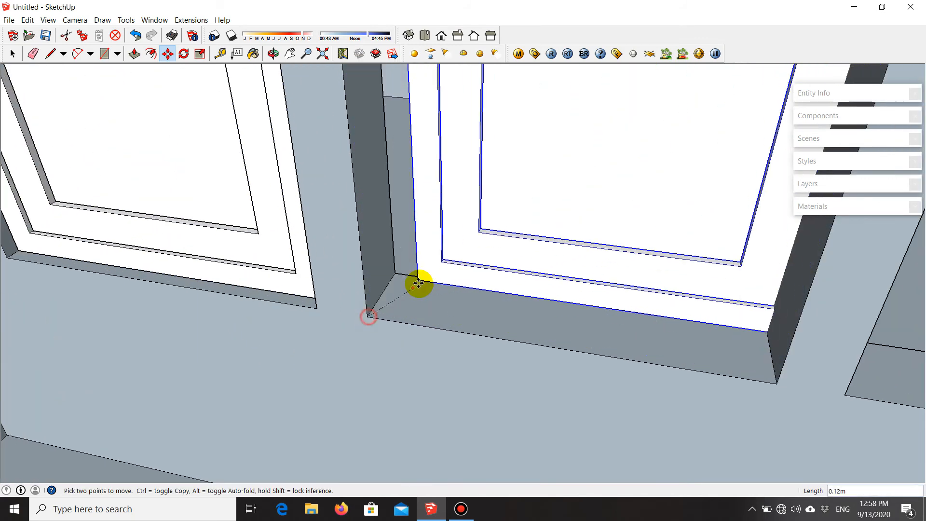
key("ctrl")
scroll(339, 274, "down", 4)
scroll(535, 325, "up", 2)
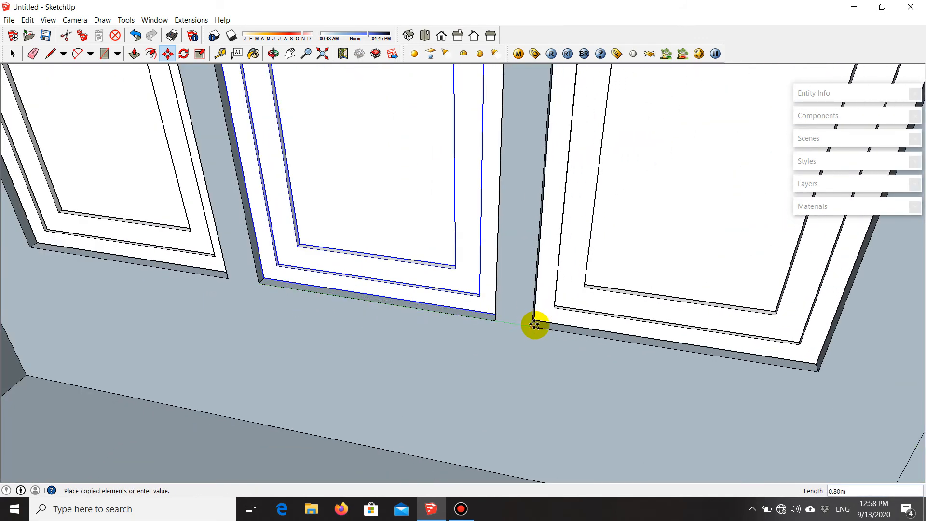
left_click(533, 326)
scroll(555, 323, "down", 5)
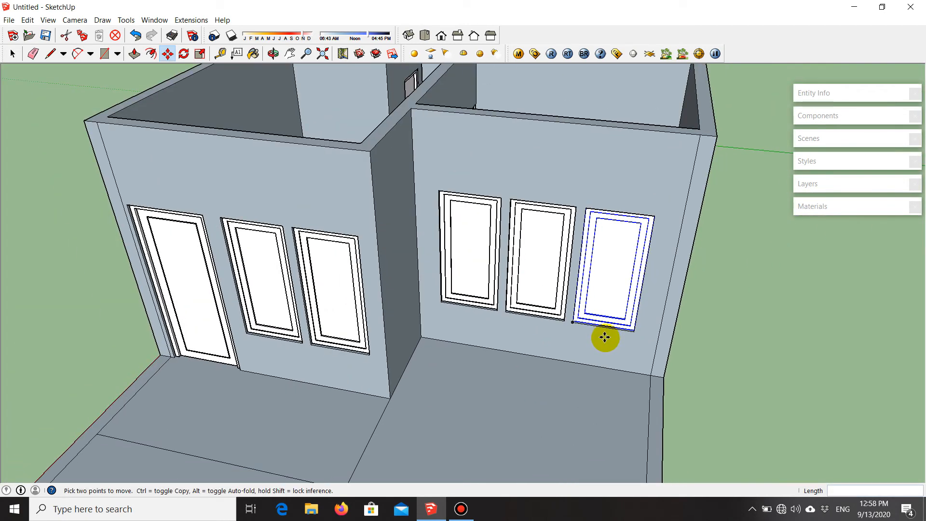
key("space")
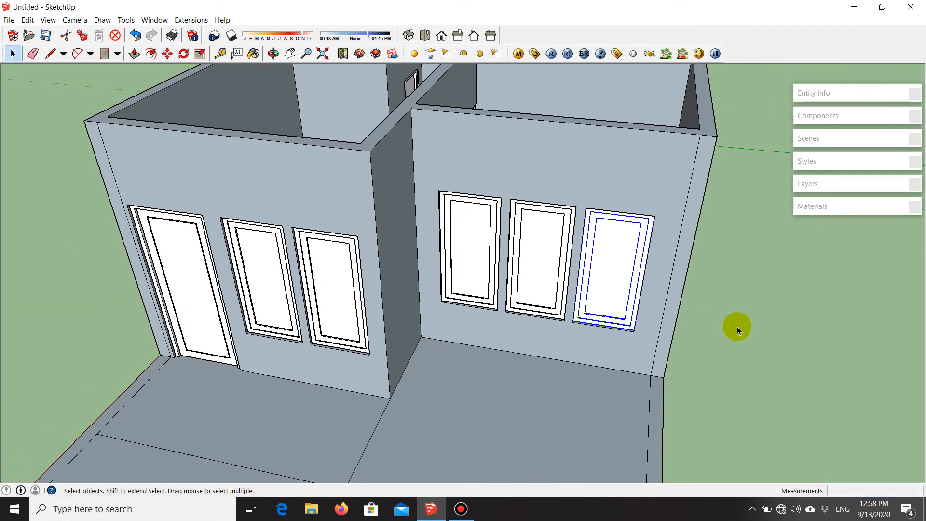
- Clear the selection and open the house component containing the front yard floor for editing
left_click(809, 314)
middle_click_drag(538, 338, 548, 294)
scroll(555, 277, "down", 3)
middle_click_drag(561, 261, 482, 294)
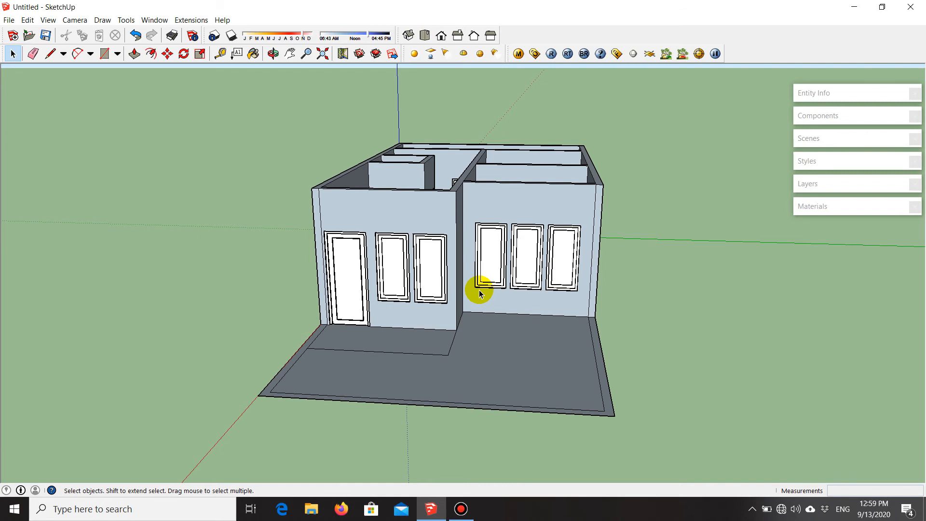
scroll(361, 444, "down", 2)
middle_click_drag(361, 444, 509, 380)
scroll(510, 380, "up", 5)
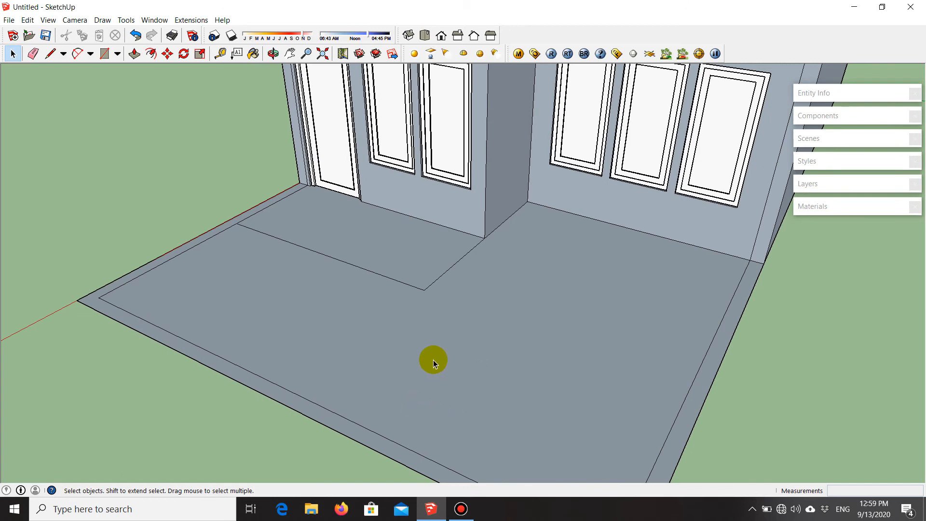
middle_click_drag(434, 276, 490, 279)
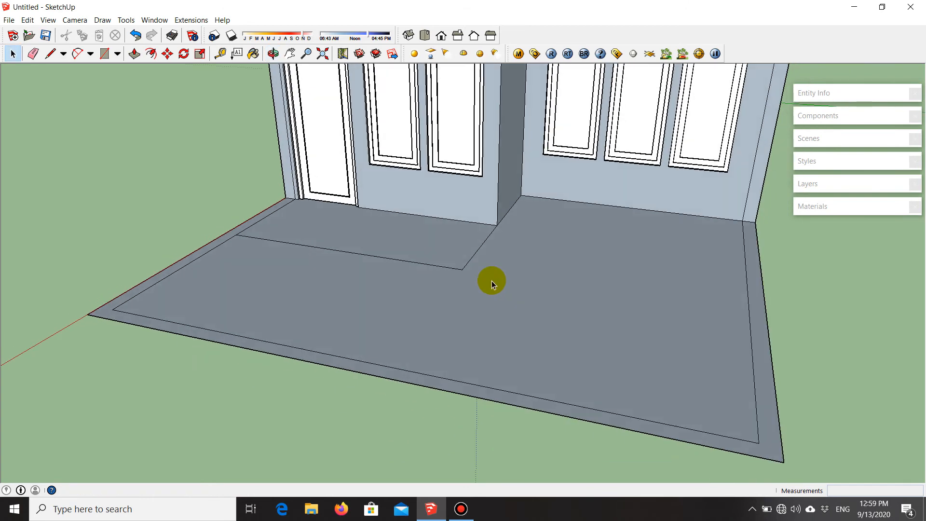
right_click(538, 303)
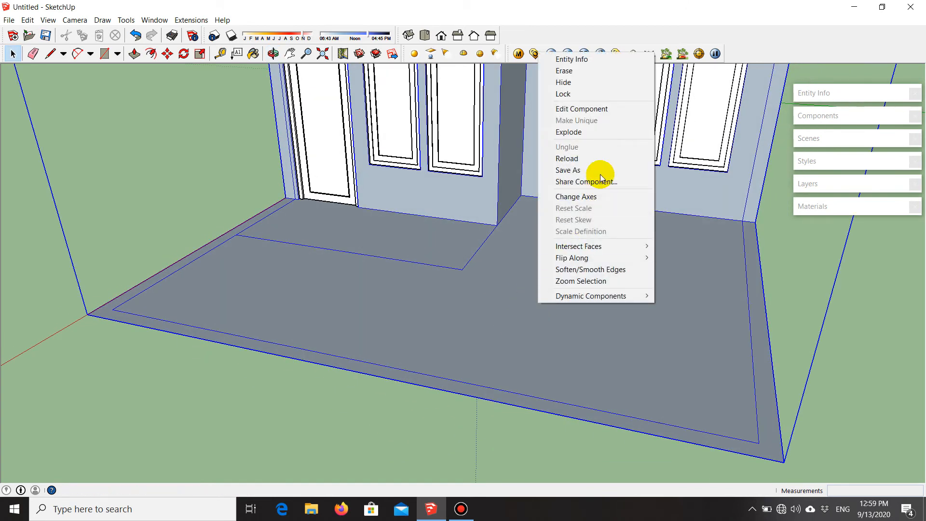
left_click(615, 107)
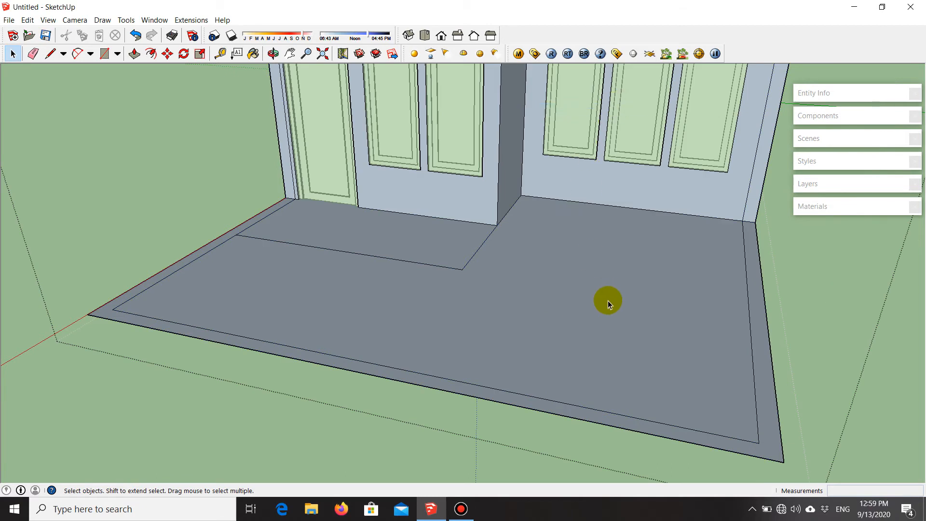
- Push the large front yard floor face down 0.2 m with Push/Pull
key("p")
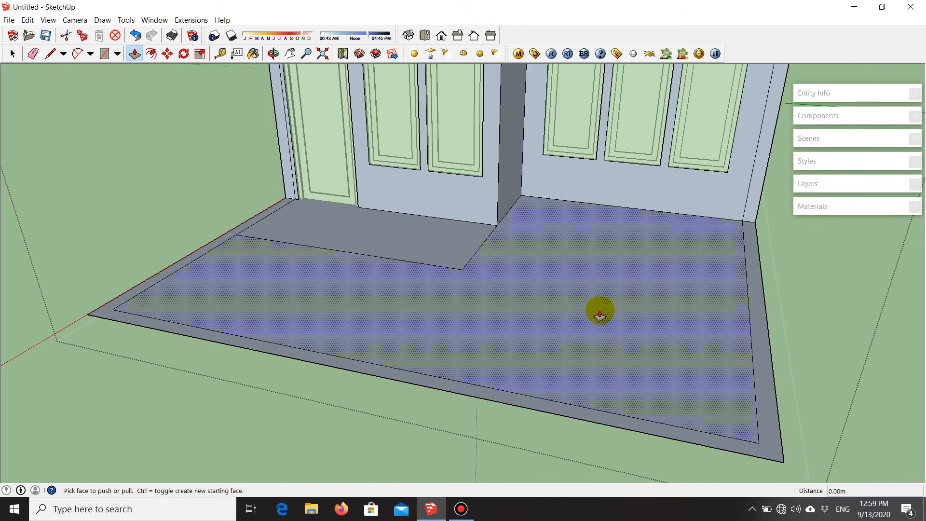
left_click(601, 313)
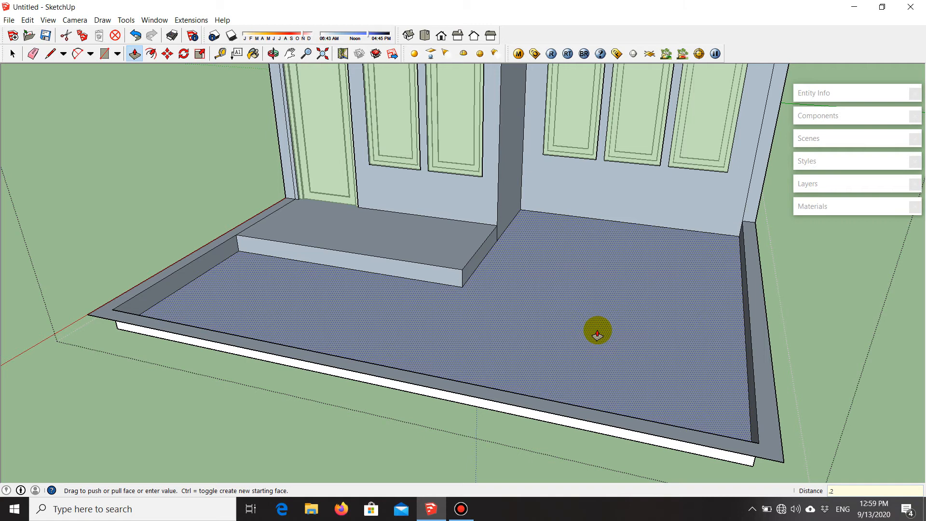
key("Return")
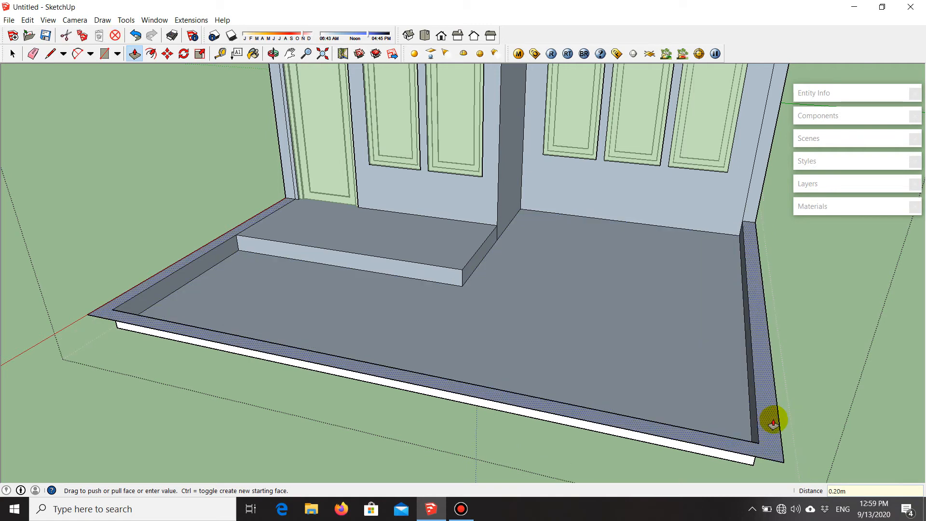
left_click_drag(767, 431, 733, 423)
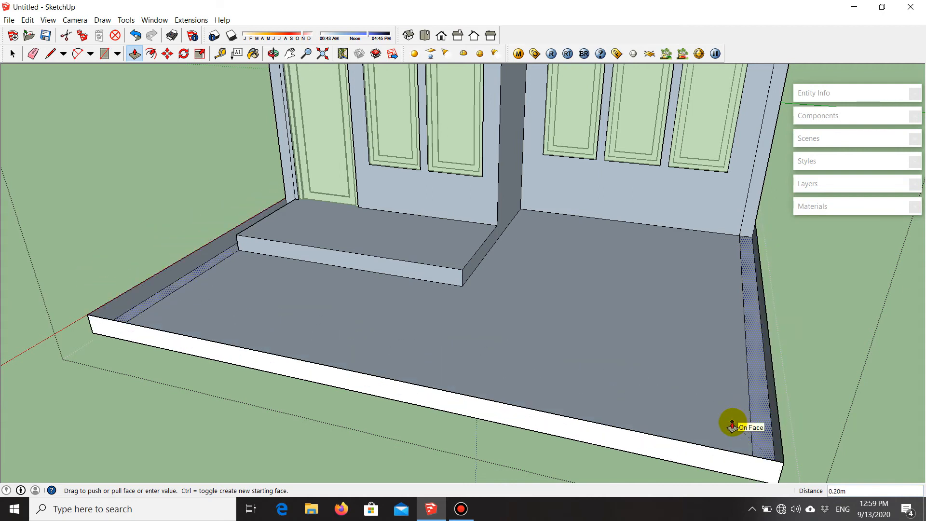
left_click_drag(732, 424, 761, 372)
key("Escape")
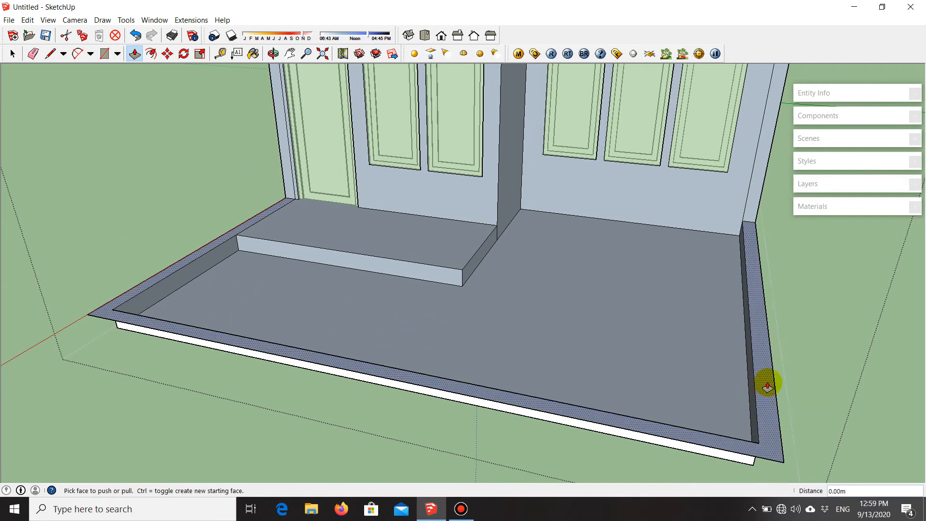
- Push the border strip around the front yard down 0.20 m, level with the lowered floor
left_click_drag(766, 389, 581, 347)
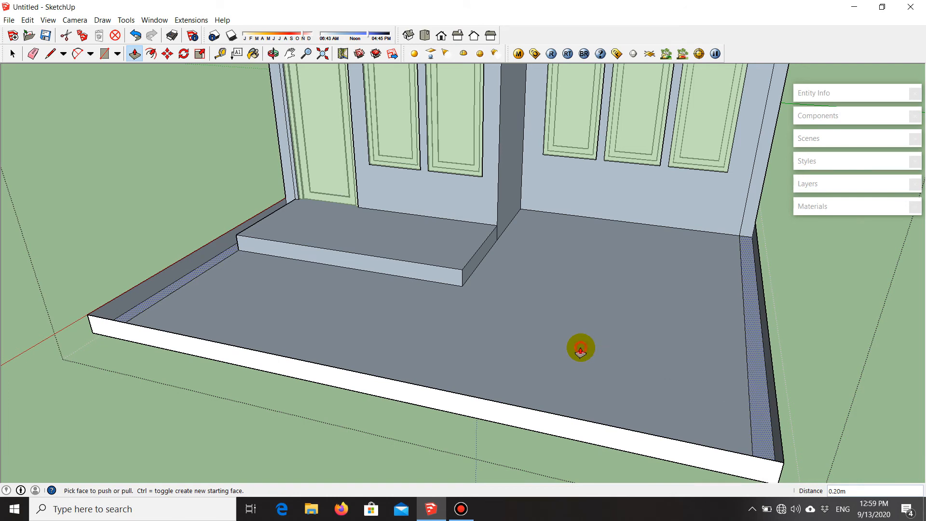
scroll(502, 285, "down", 4)
middle_click_drag(502, 285, 825, 333)
scroll(480, 238, "up", 6)
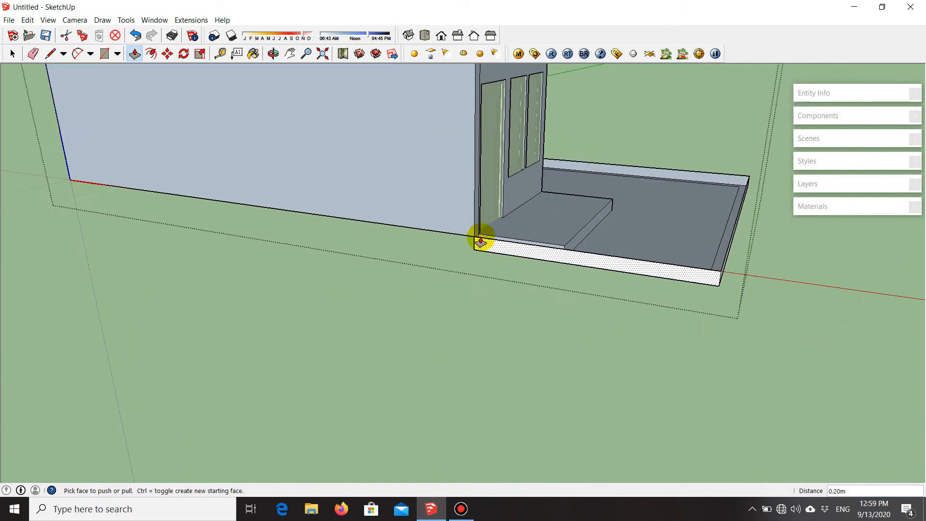
middle_click_drag(561, 261, 217, 256)
scroll(666, 201, "down", 2)
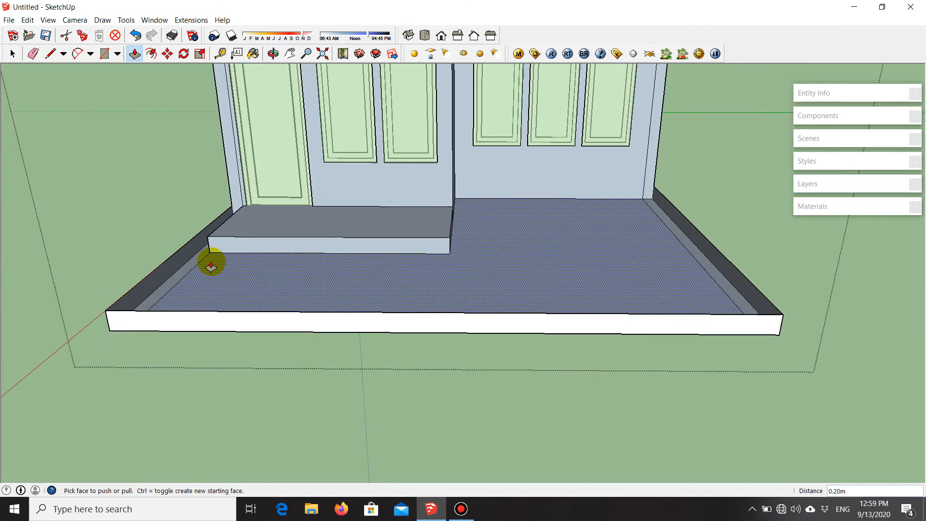
- Erase the leftover upright face along the yard's right side by removing its upper edge
scroll(685, 244, "up", 5)
middle_click_drag(685, 244, 500, 259)
scroll(601, 225, "up", 2)
middle_click_drag(611, 263, 785, 272)
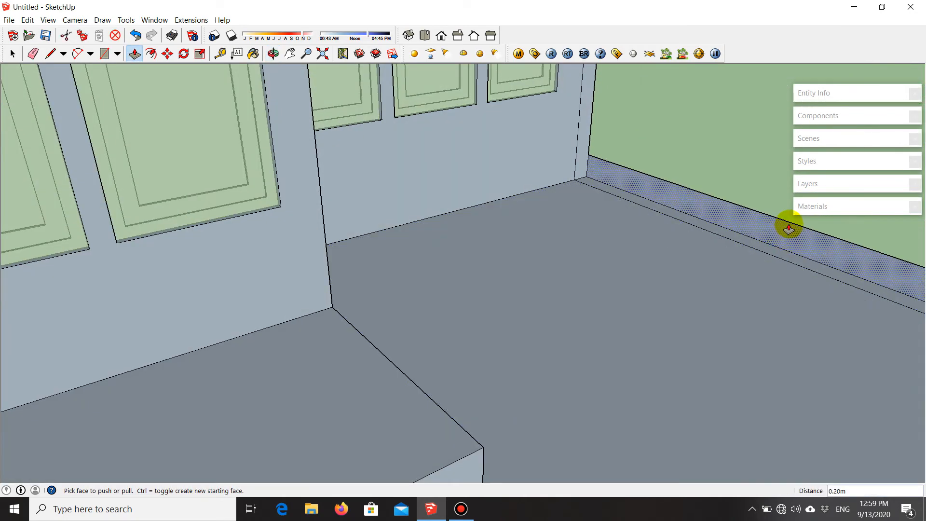
key("e")
left_click_drag(762, 217, 766, 203)
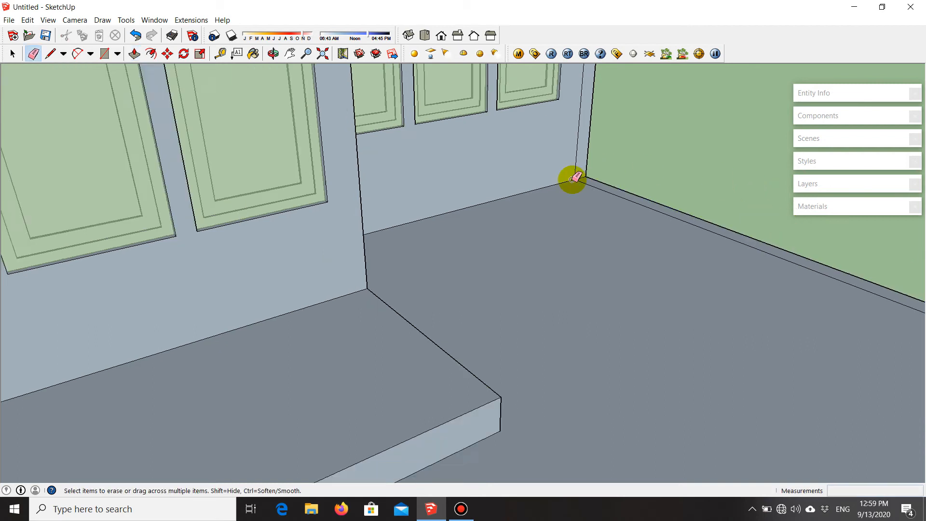
- Erase the leftover upright face and its stray corner edge along the yard's front side
scroll(540, 198, "down", 6)
middle_click_drag(543, 252, 910, 333)
scroll(682, 221, "up", 4)
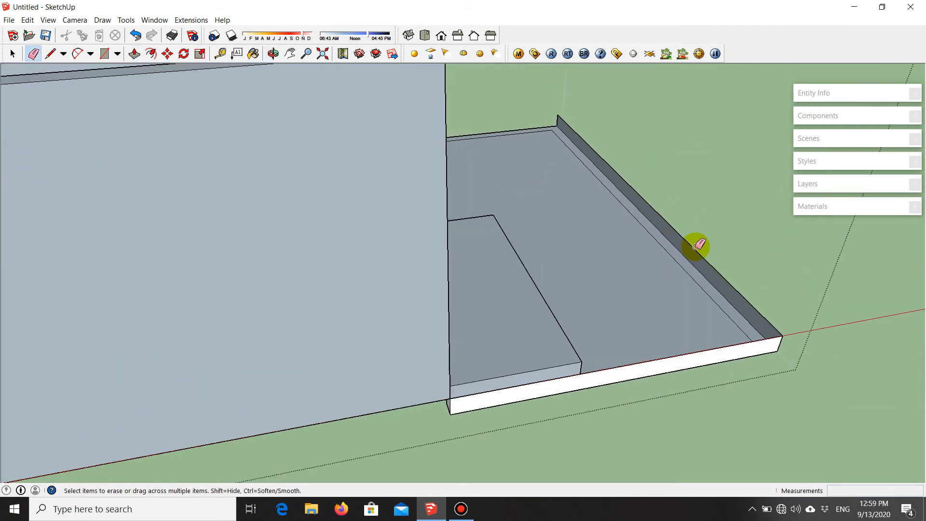
middle_click_drag(714, 258, 699, 106)
scroll(677, 142, "up", 4)
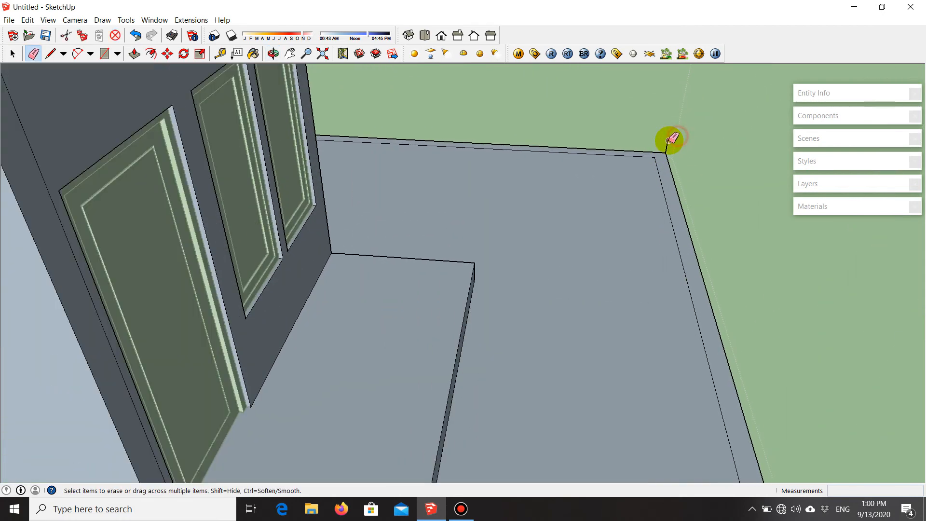
- Draw a 0.15 m line extending the right inner border line from its corner to the yard's front edge
scroll(619, 128, "down", 5)
middle_click_drag(589, 251, 151, 312)
scroll(306, 391, "up", 5)
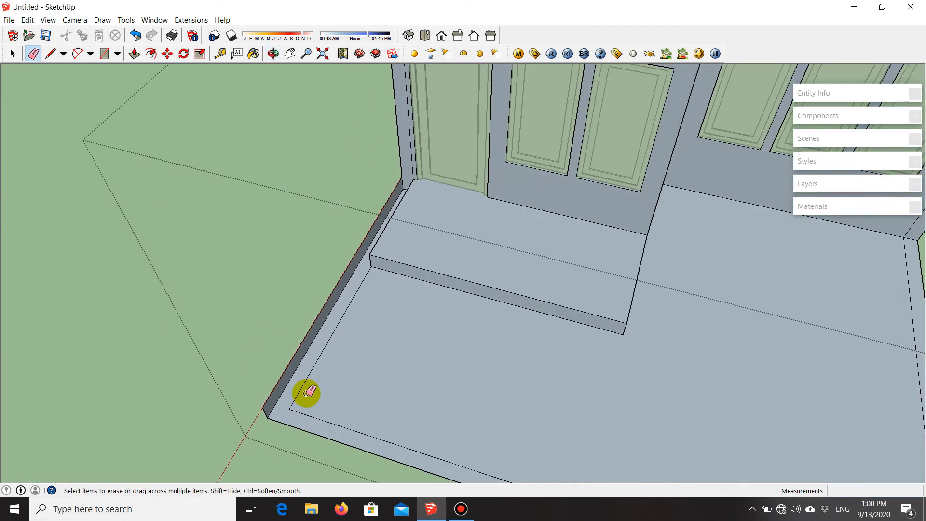
scroll(241, 408, "down", 5)
mouse_move(258, 377)
middle_mouse_down()
mouse_move(355, 366)
mouse_move(668, 184)
mouse_move(725, 232)
mouse_move(579, 356)
mouse_move(325, 290)
middle_mouse_up()
scroll(223, 377, "down", 3)
middle_click_drag(561, 306, 609, 370)
scroll(577, 334, "up", 3)
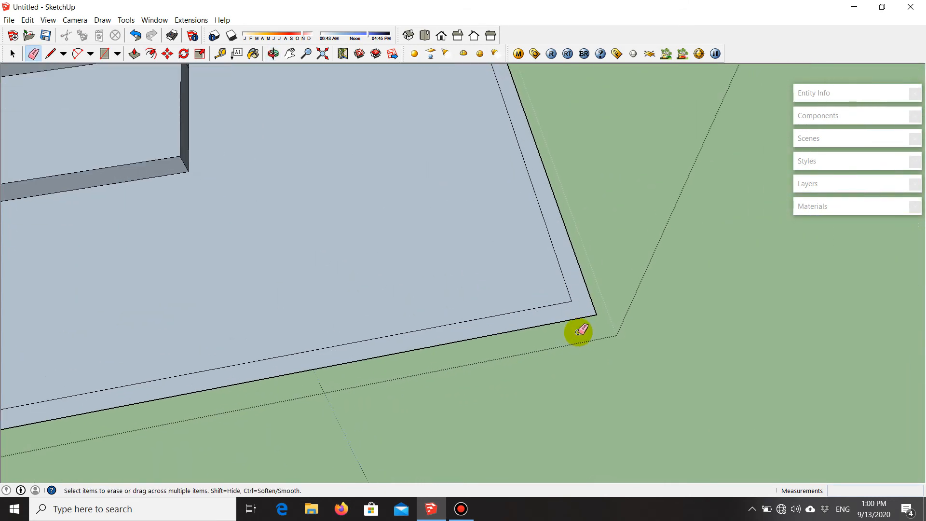
key("l")
scroll(577, 325, "up", 2)
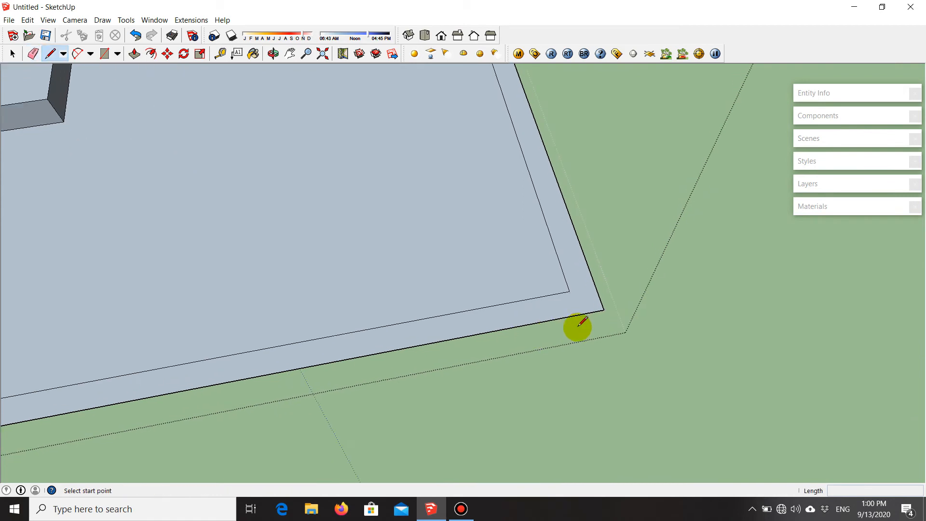
left_click(570, 292)
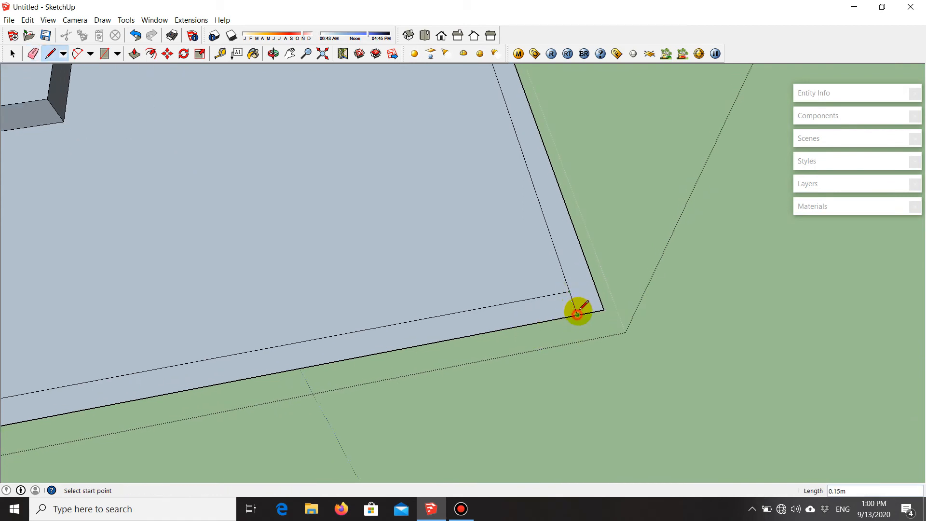
- Draw a line extending the left inner border line from its corner to the yard's front edge
scroll(578, 314, "down", 5)
scroll(251, 367, "up", 5)
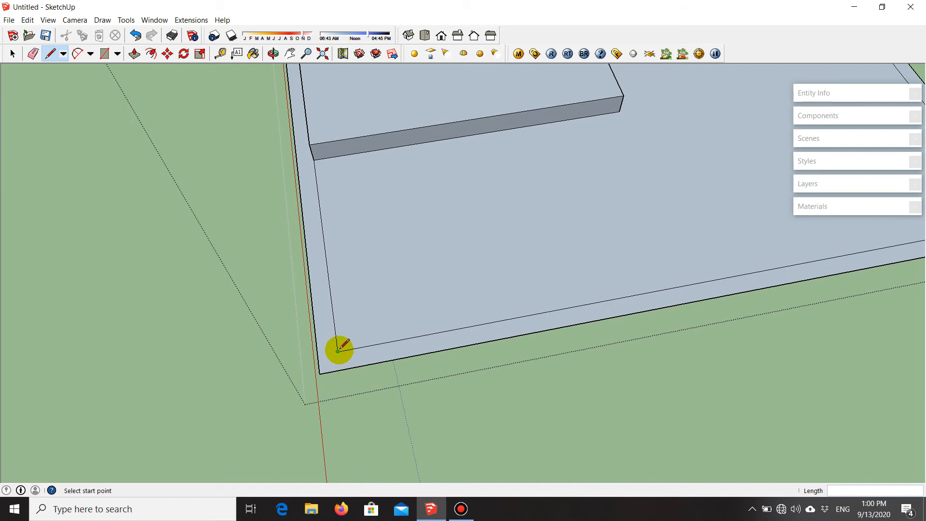
left_click(320, 372)
scroll(310, 378, "down", 5)
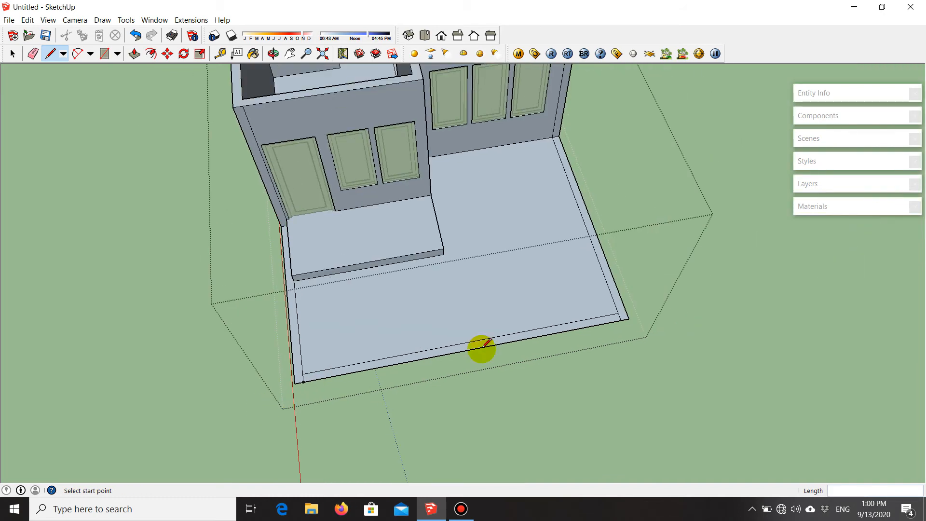
scroll(622, 319, "up", 3)
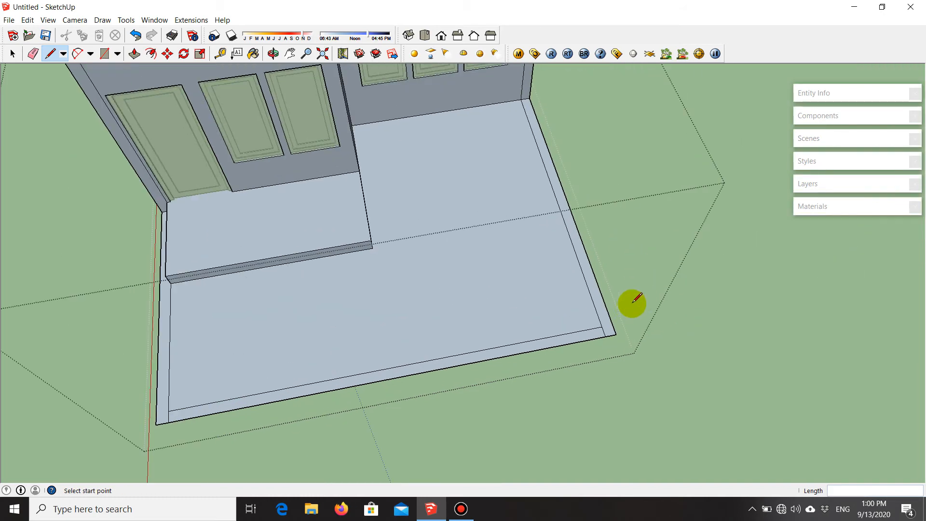
- Pull the yard's right border strip up 1.3 m to form a boundary wall
key("p")
left_click_drag(608, 321, 632, 276)
scroll(620, 284, "down", 3)
middle_click_drag(625, 271, 618, 211)
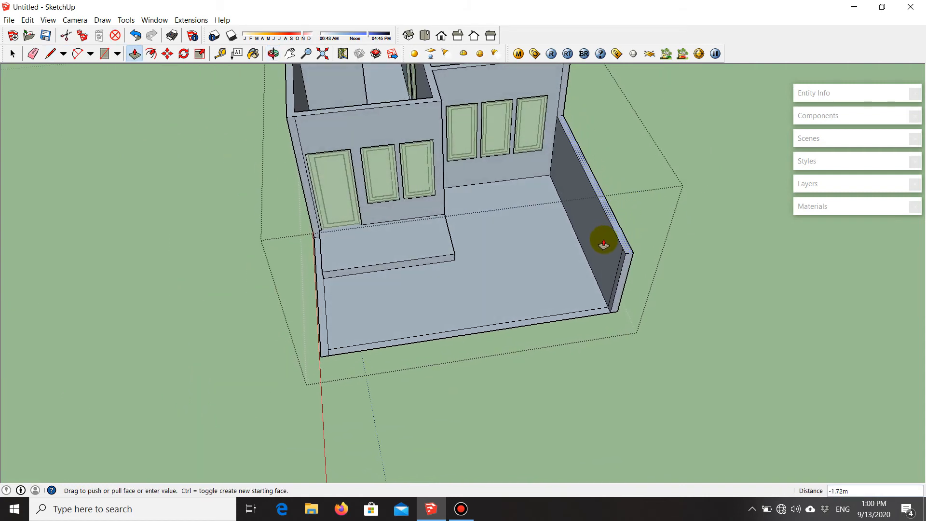
middle_click_drag(603, 250, 596, 198)
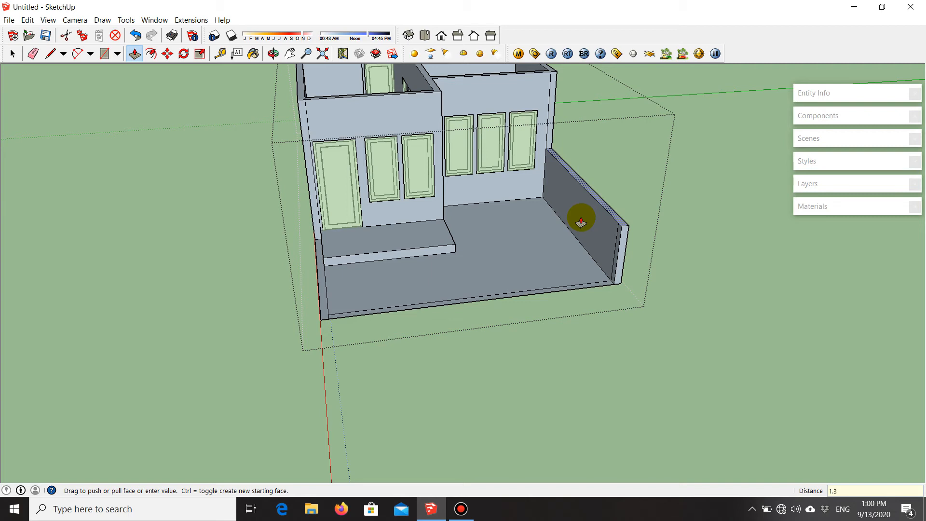
- Pull the yard's left border strip up 0.20 m to the porch level, then 1.10 m more, level with the right wall's top
left_click(380, 321)
scroll(327, 312, "up", 5)
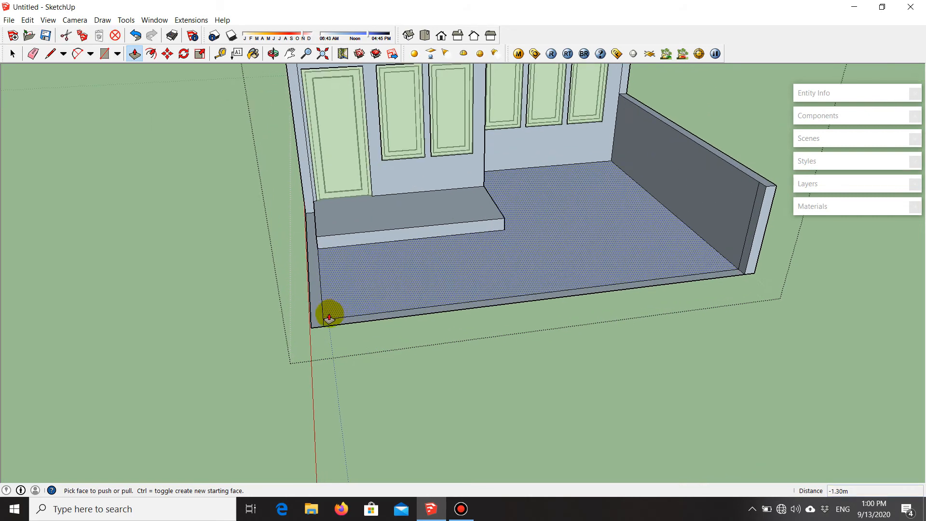
left_click(315, 321)
scroll(311, 317, "down", 2)
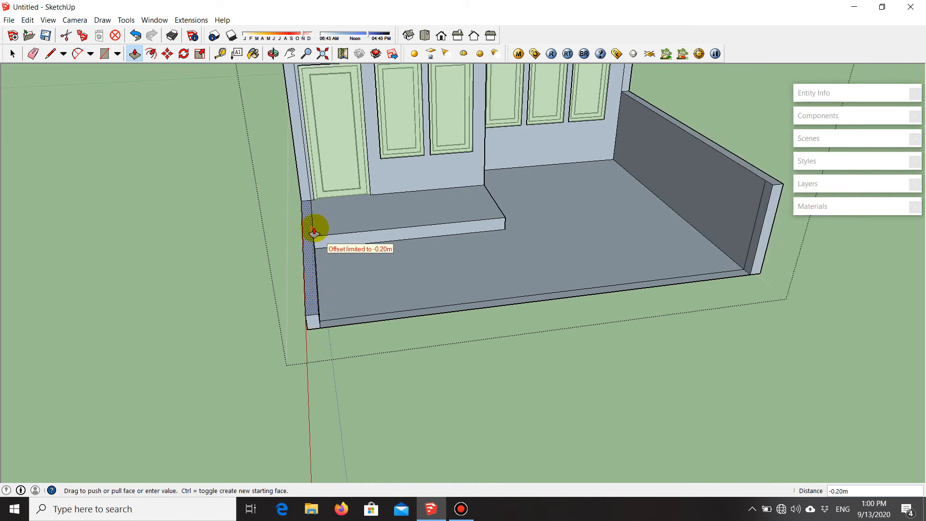
left_click(363, 225)
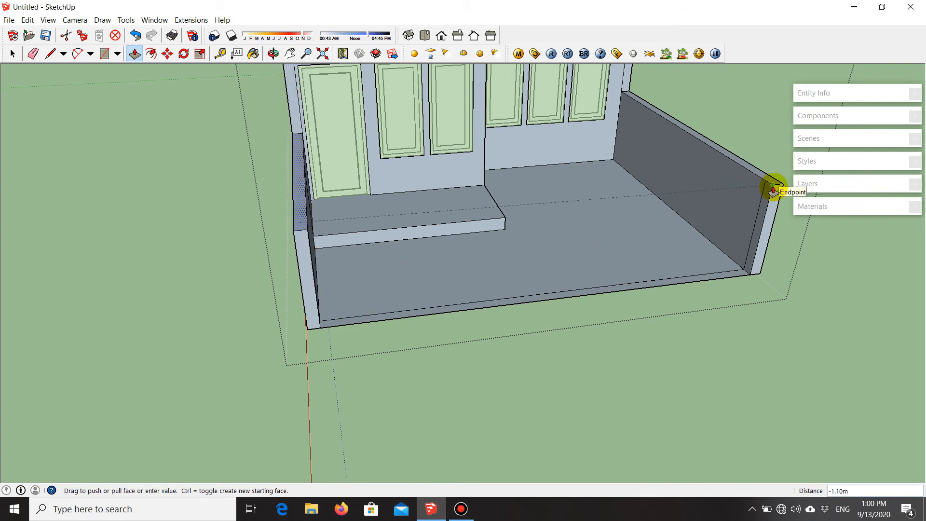
left_click(774, 187)
- Leave the house component's editing mode and examine the underside of the house where its walls meet the lowered yard
middle_click_drag(648, 343, 520, 332)
scroll(521, 333, "down", 4)
scroll(458, 193, "up", 2)
middle_click_drag(458, 195, 550, 298)
key("space")
left_click(294, 296)
scroll(340, 309, "down", 3)
middle_click_drag(342, 310, 692, 168)
scroll(522, 267, "up", 2)
middle_click_drag(522, 270, 459, 221)
scroll(563, 182, "up", 2)
mouse_move(562, 182)
middle_mouse_down()
mouse_move(621, 130)
mouse_move(487, 211)
mouse_move(600, 253)
mouse_move(581, 242)
mouse_move(597, 285)
mouse_move(560, 196)
middle_mouse_up()
scroll(529, 200, "down", 5)
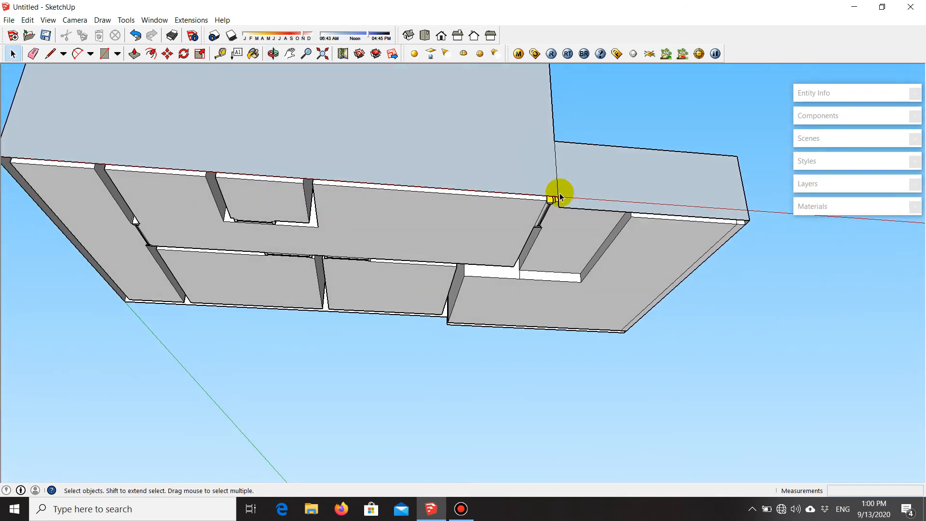
- Open the house component for editing and close the gap under the left side wall with a line about 8.65 m long and a vertical edge
right_click(467, 164)
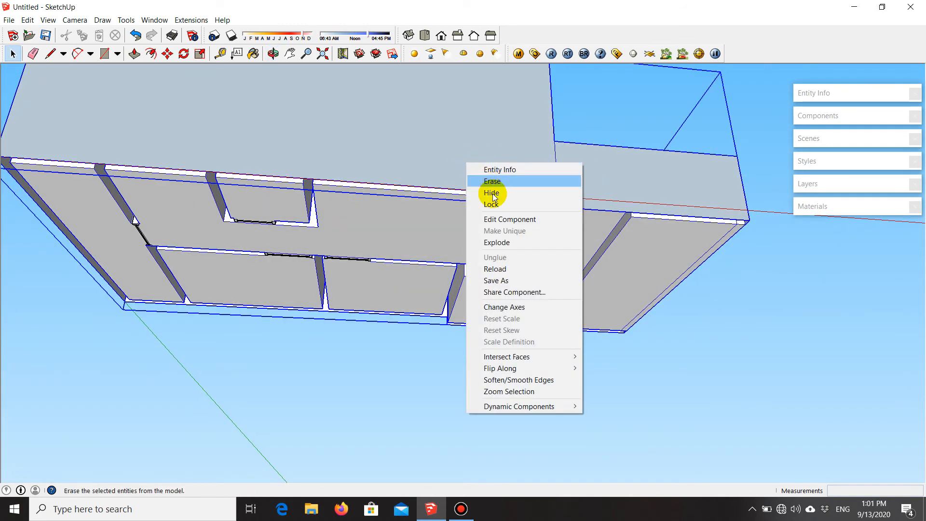
left_click(506, 219)
middle_click_drag(595, 210, 602, 238)
scroll(107, 191, "up", 2)
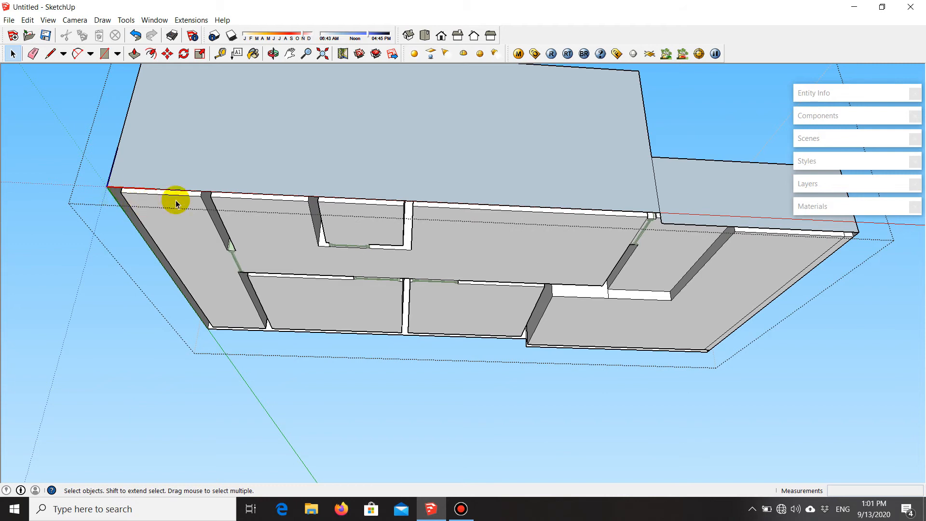
key("l")
scroll(661, 222, "up", 1)
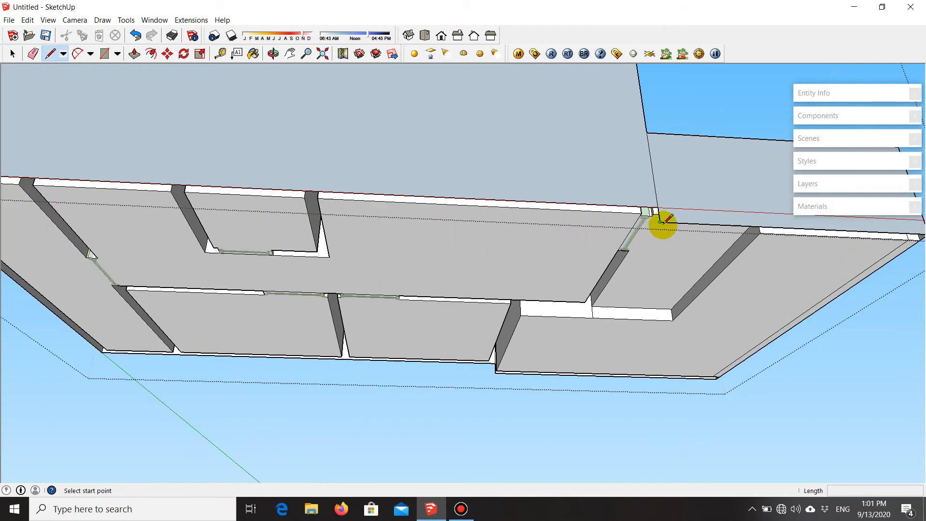
left_click(661, 222)
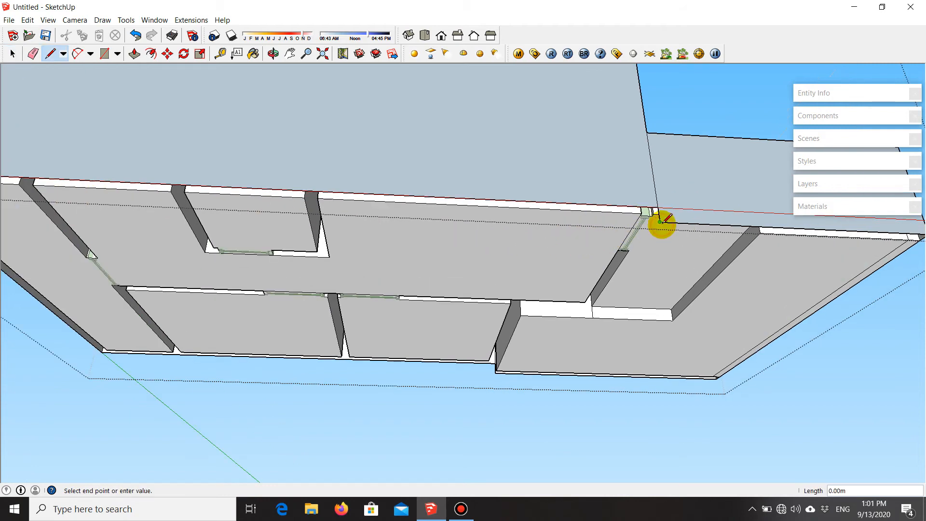
scroll(719, 242, "down", 3)
scroll(314, 208, "up", 2)
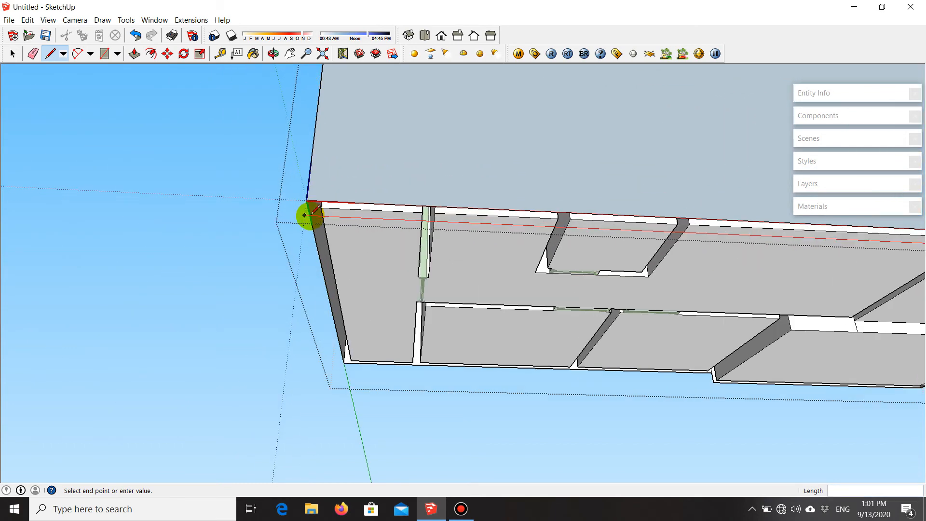
scroll(306, 209, "down", 1)
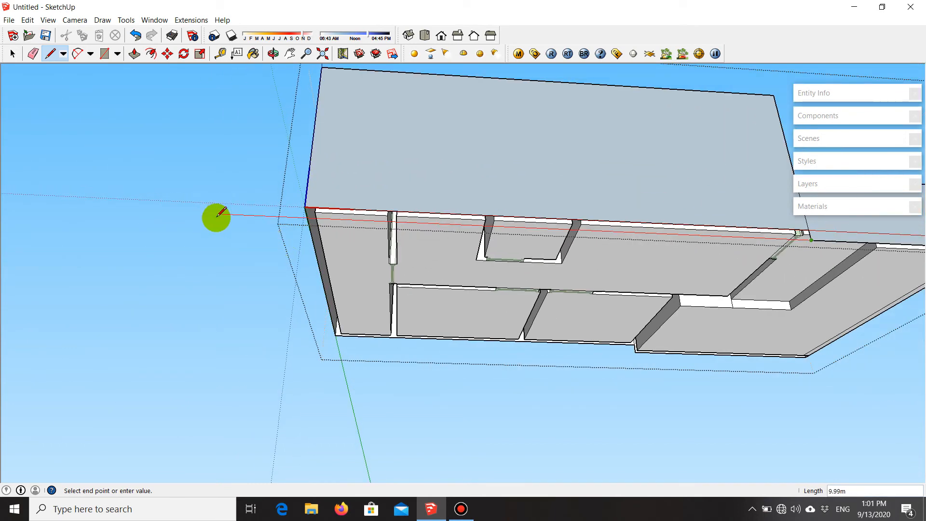
scroll(268, 216, "up", 1)
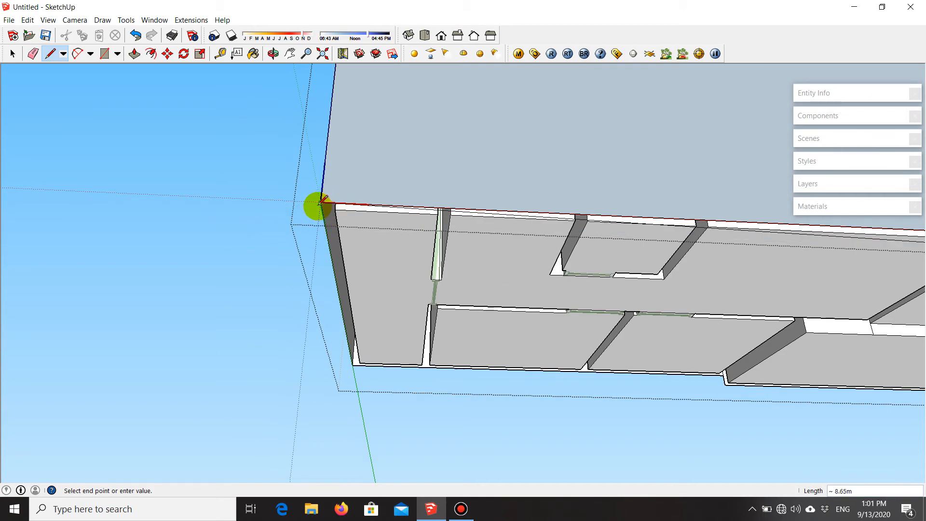
left_click(321, 202)
scroll(336, 222, "up", 1)
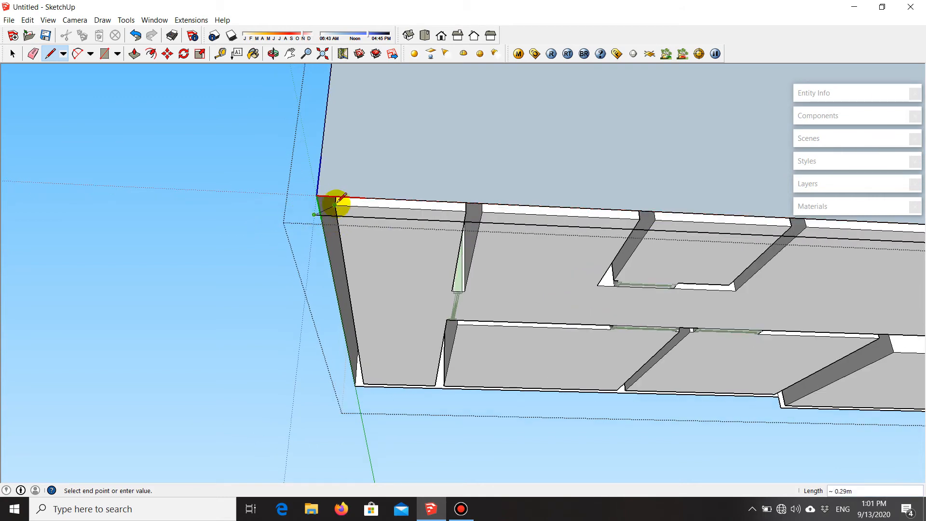
left_click(316, 198)
scroll(262, 227, "down", 5)
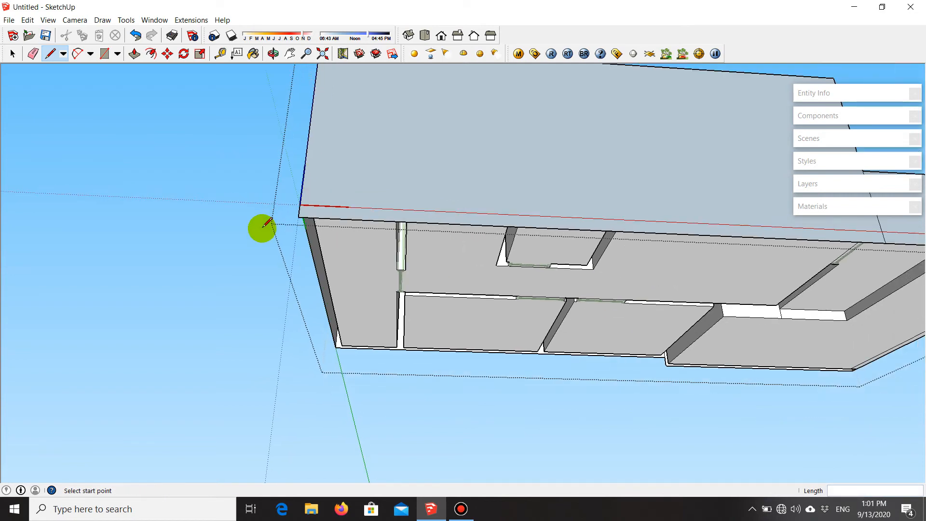
- Close the gap under the rear wall with a line about 6.00 m long and a vertical edge up to its far corner
middle_click_drag(411, 246, 740, 278)
scroll(472, 184, "up", 5)
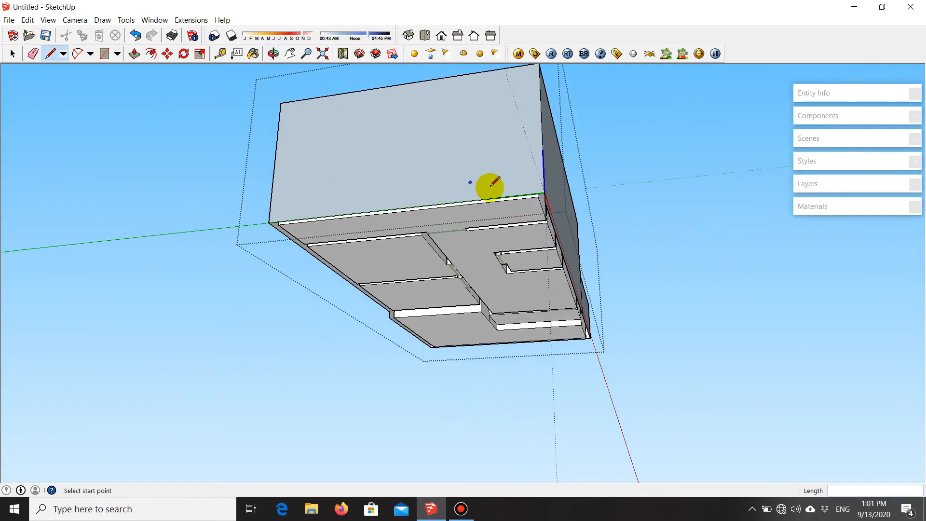
middle_click_drag(549, 235, 542, 261)
scroll(555, 269, "up", 1)
scroll(556, 269, "up", 1)
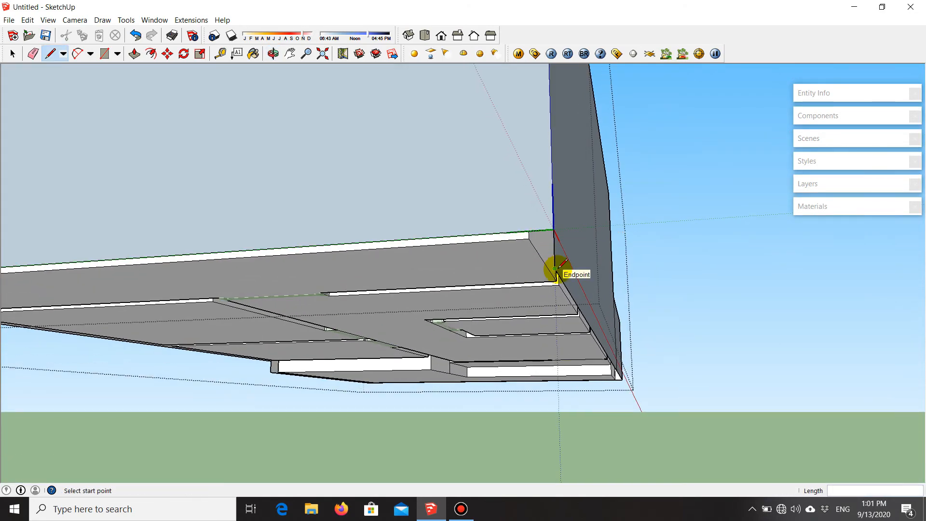
scroll(792, 283, "down", 5)
middle_click_drag(792, 283, 482, 296)
scroll(366, 296, "up", 5)
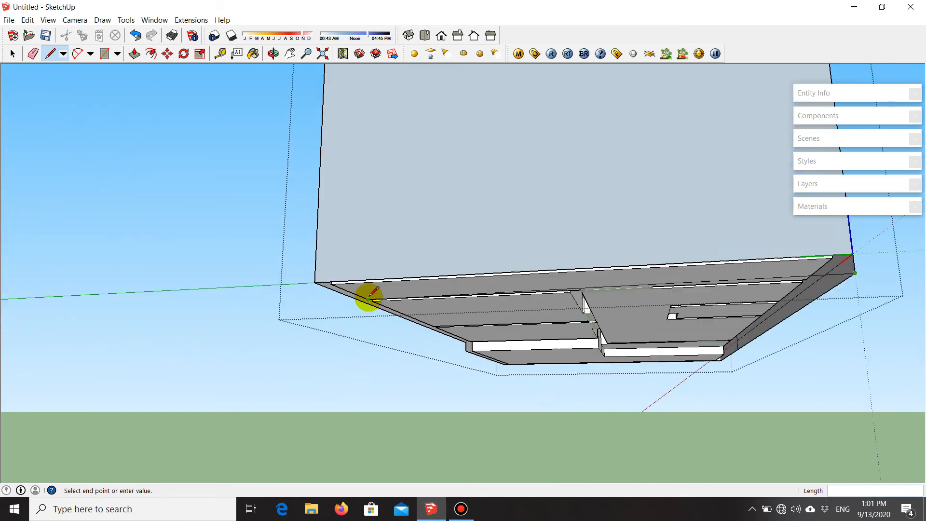
scroll(304, 288, "down", 3)
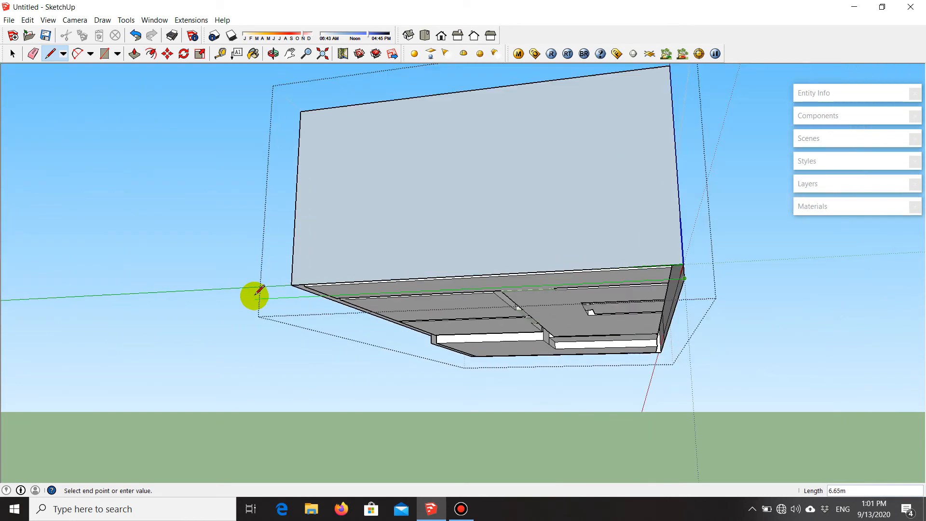
scroll(270, 293, "up", 3)
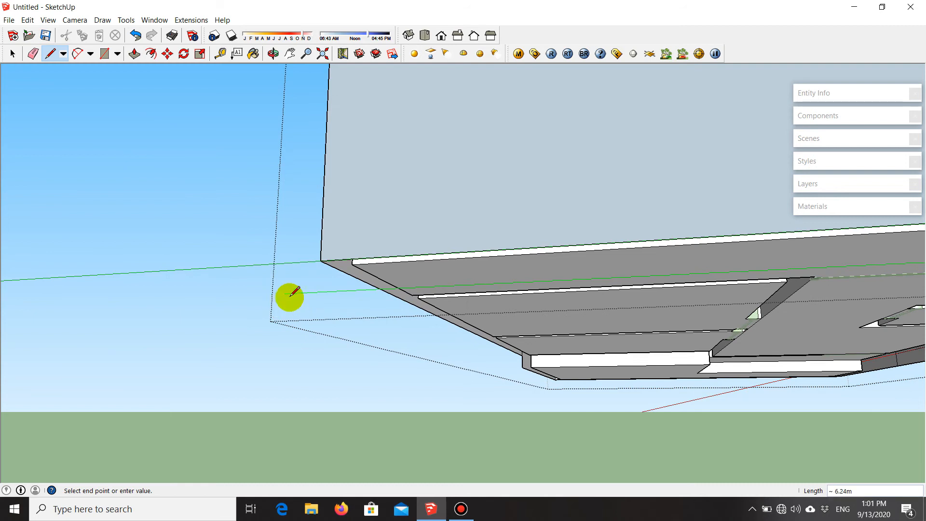
scroll(287, 296, "up", 2)
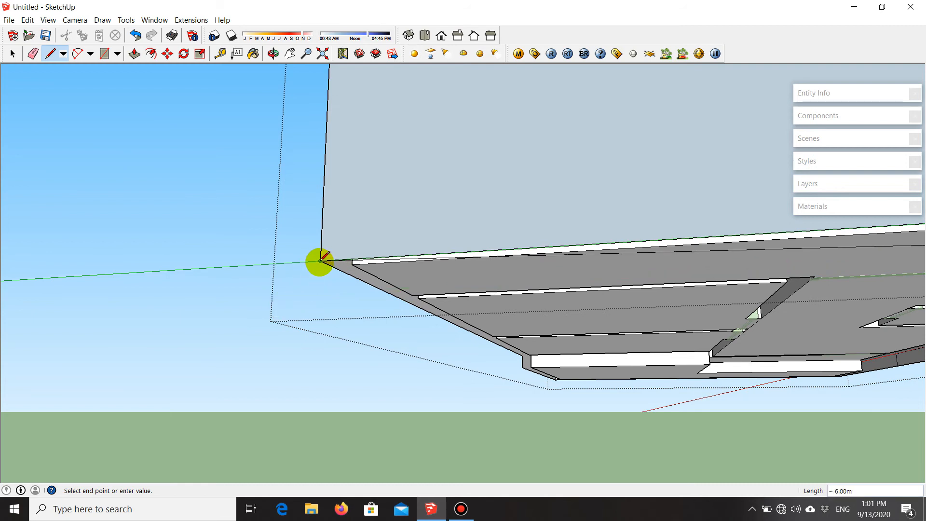
left_click(319, 291)
left_click(321, 260)
- Draw the base line along the remaining side wall to the front yard, and leave the component's editing mode
middle_click_drag(300, 275, 483, 297)
left_click(543, 292)
middle_click_drag(543, 292, 532, 411)
left_click(374, 348)
scroll(368, 310, "down", 3)
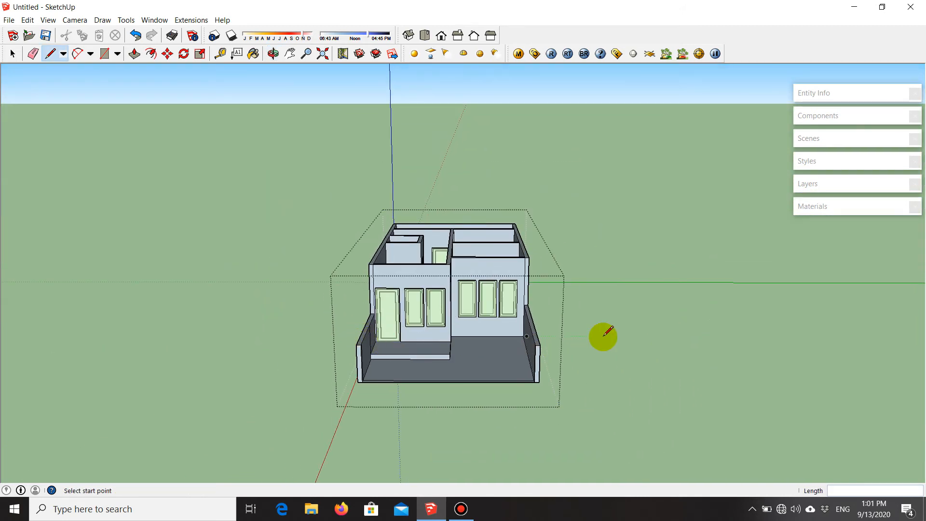
key("space")
left_click(586, 336)
- Examine the house model from the front, sides and above, including the yard walls, porch, windows, doors and rooms
scroll(457, 326, "up", 5)
middle_click_drag(456, 325, 270, 256)
scroll(270, 256, "down", 3)
middle_click_drag(333, 268, 573, 260)
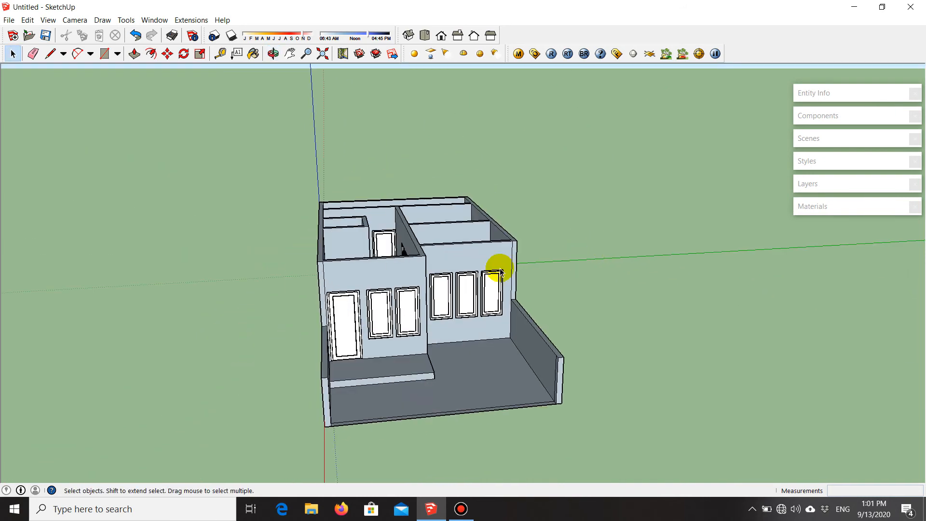
scroll(419, 331, "up", 3)
middle_click_drag(378, 356, 182, 482)
scroll(385, 283, "up", 3)
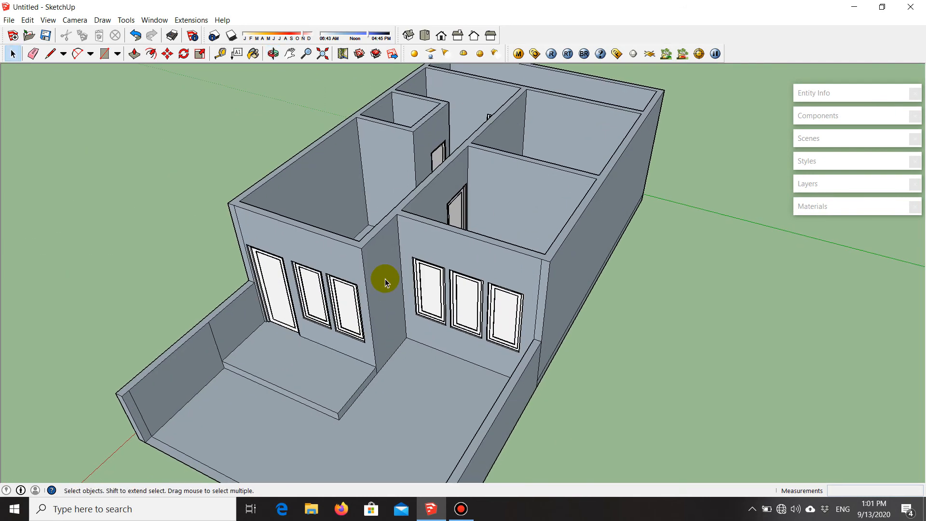
middle_click_drag(404, 271, 261, 318)
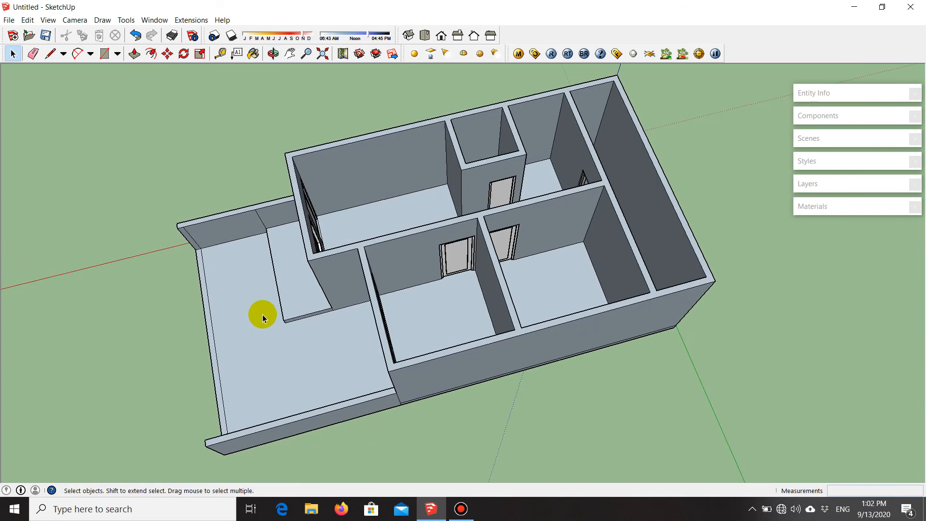
scroll(268, 304, "up", 3)
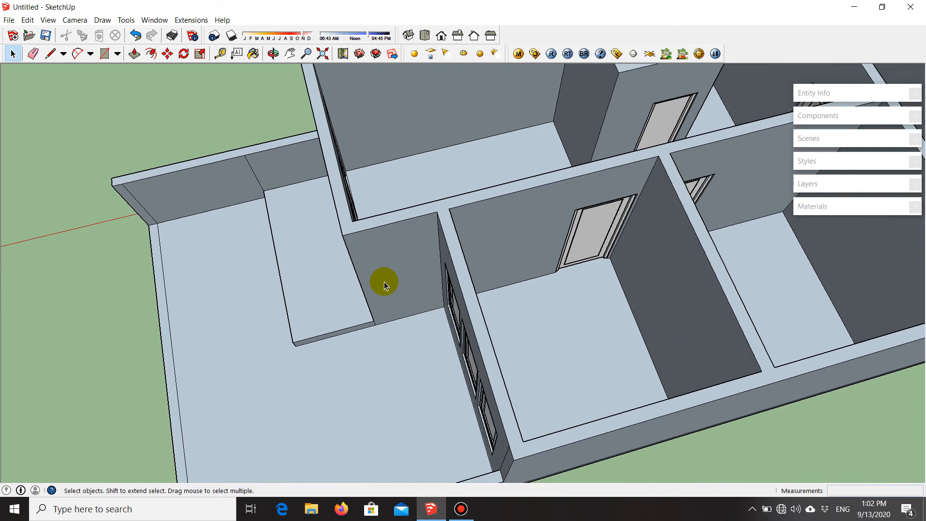
scroll(433, 262, "down", 3)
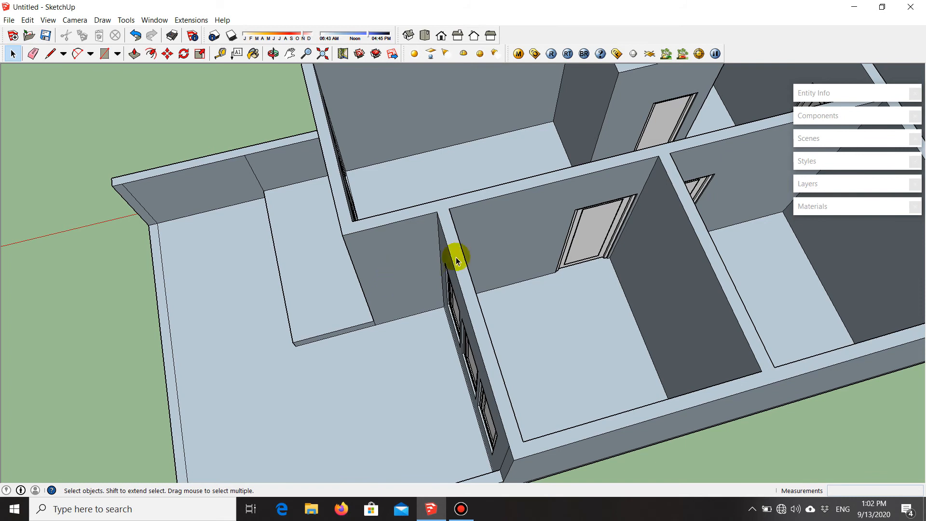
scroll(616, 232, "down", 2)
middle_click_drag(616, 231, 759, 217)
scroll(519, 270, "down", 2)
middle_click_drag(517, 271, 602, 222)
scroll(509, 260, "down", 3)
scroll(500, 201, "up", 2)
middle_click_drag(500, 201, 468, 302)
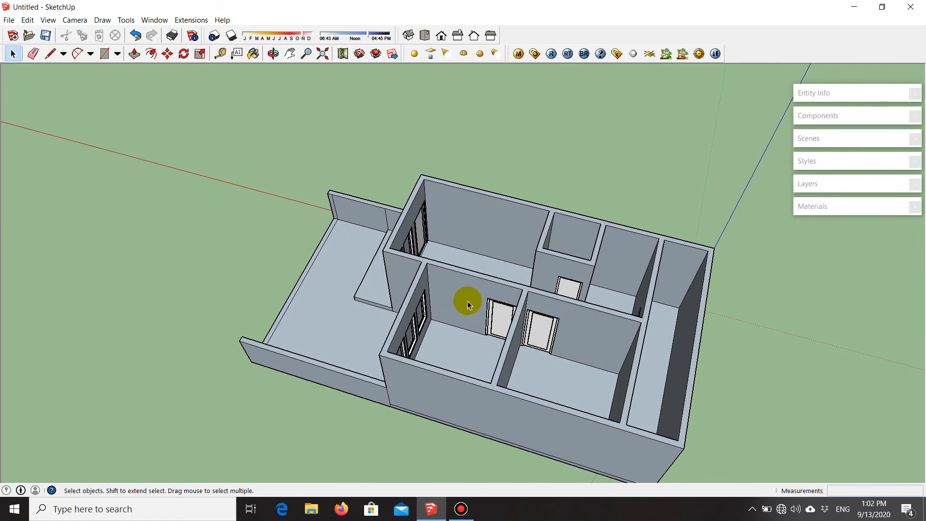
scroll(468, 301, "up", 2)
scroll(425, 263, "down", 3)
scroll(586, 270, "up", 2)
scroll(589, 290, "up", 3)
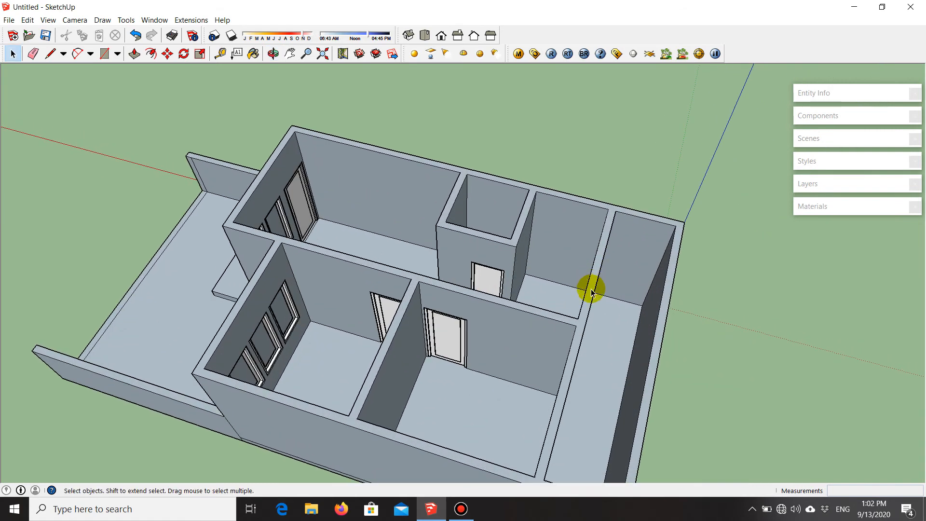
scroll(570, 311, "down", 2)
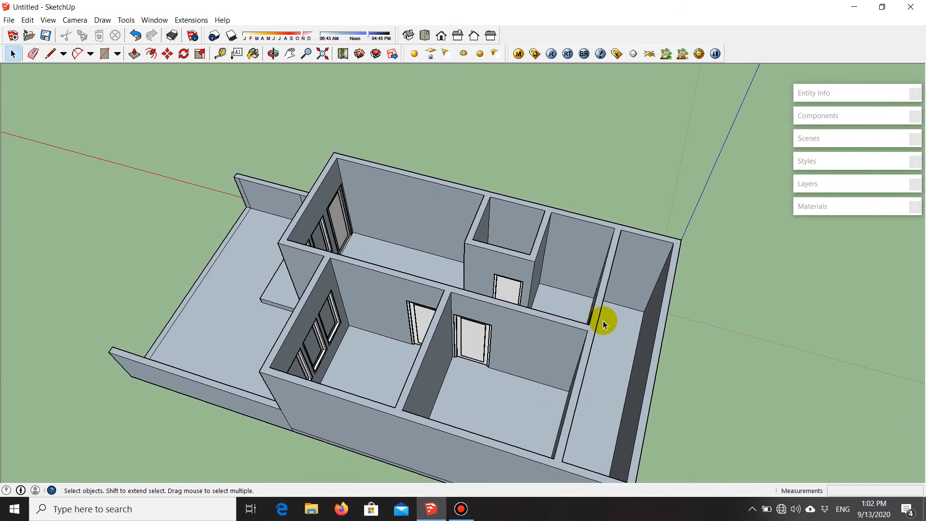
middle_click_drag(406, 293, 322, 306)
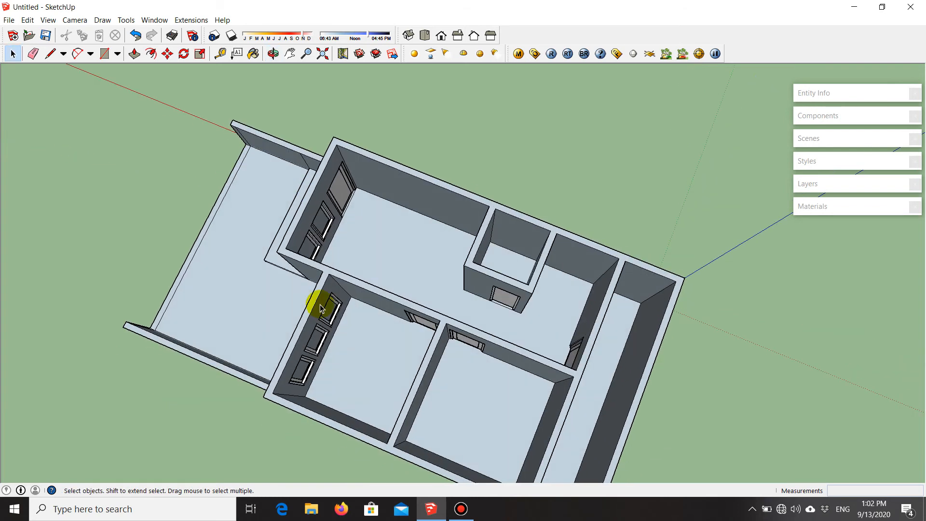
scroll(218, 315, "up", 2)
middle_click_drag(219, 315, 598, 227)
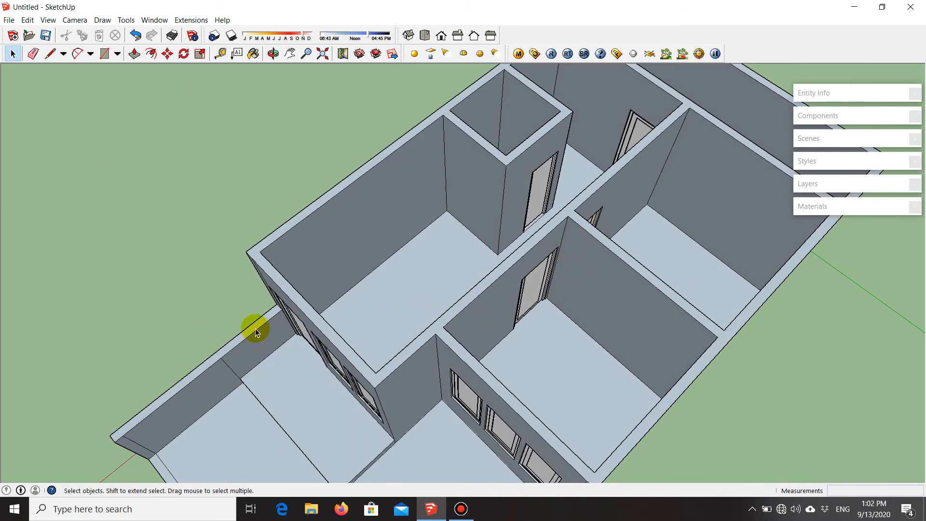
- Examine the rooms and the front yard from above, and the porch and facade from the front
scroll(564, 241, "down", 3)
scroll(403, 399, "up", 2)
middle_click_drag(451, 355, 259, 409)
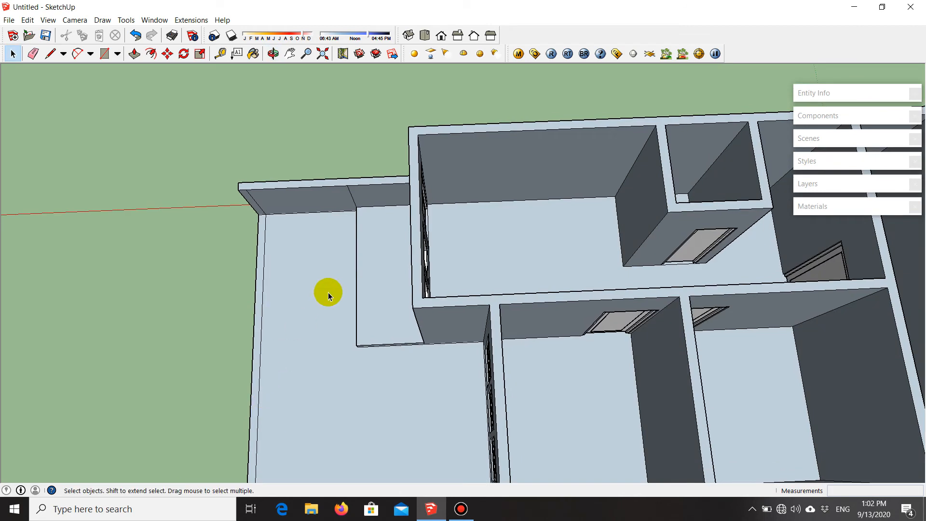
scroll(328, 293, "up", 1)
scroll(456, 290, "down", 3)
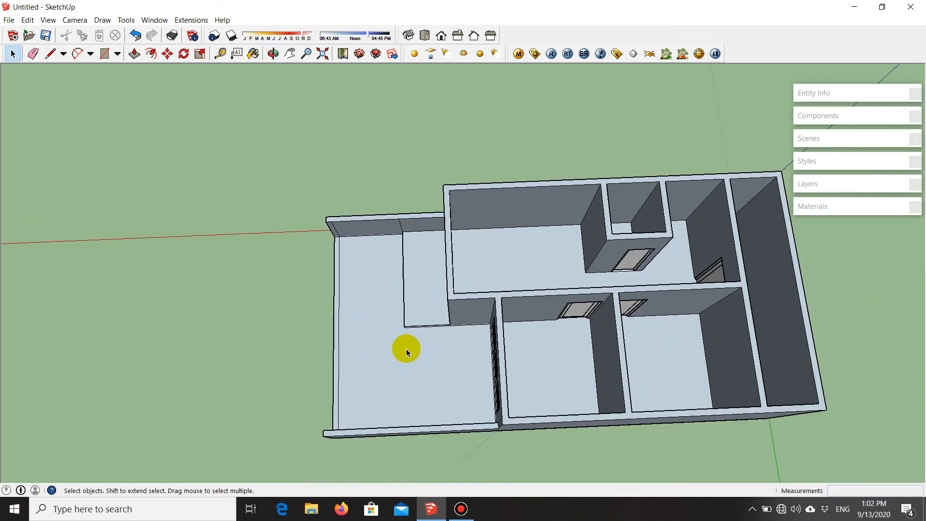
middle_click_drag(406, 349, 748, 114)
scroll(430, 385, "up", 1)
scroll(460, 355, "up", 2)
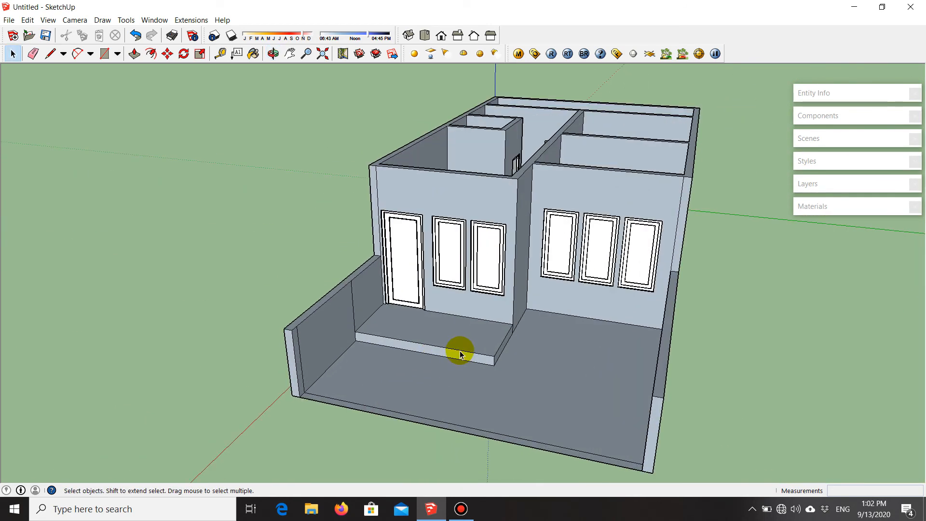
middle_click_drag(523, 331, 441, 428)
scroll(498, 320, "up", 2)
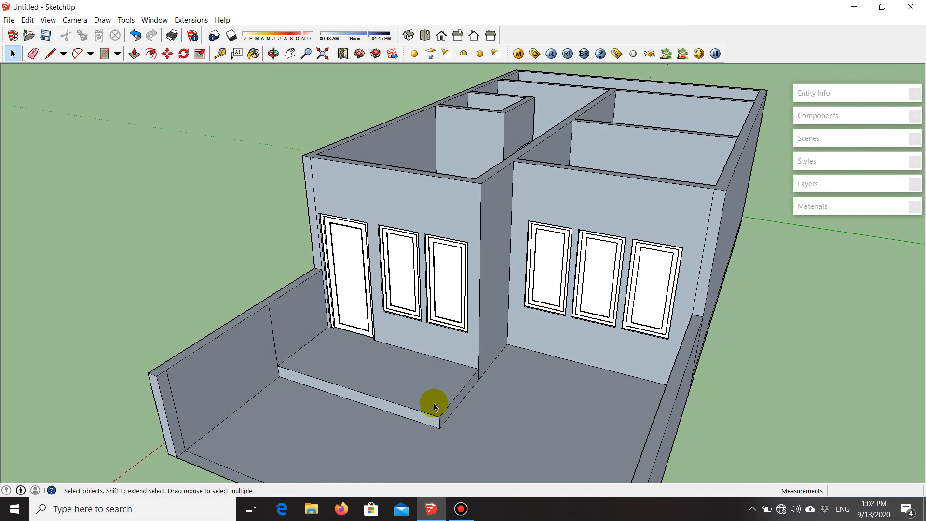
- Draw a vertical guide line from the porch's outer front corner up to the height of the wall tops
key("l")
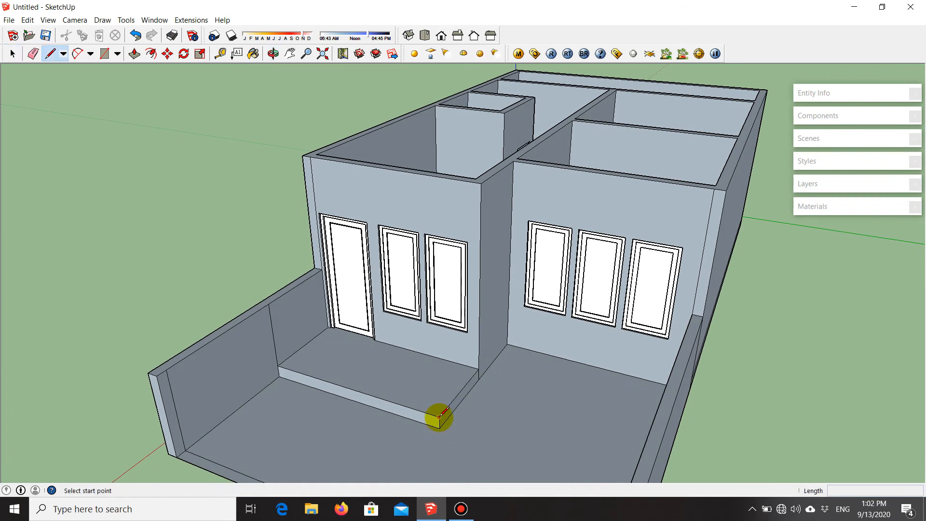
left_click(439, 417)
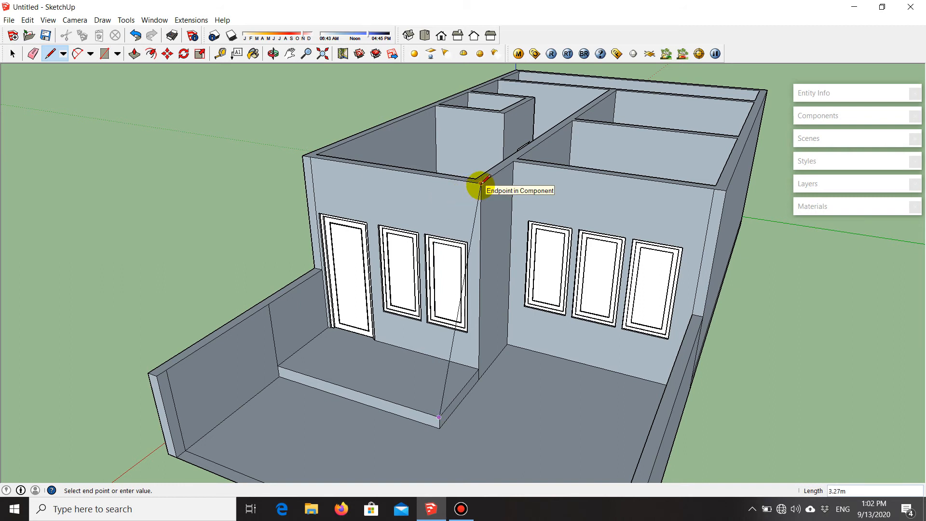
left_click(436, 215)
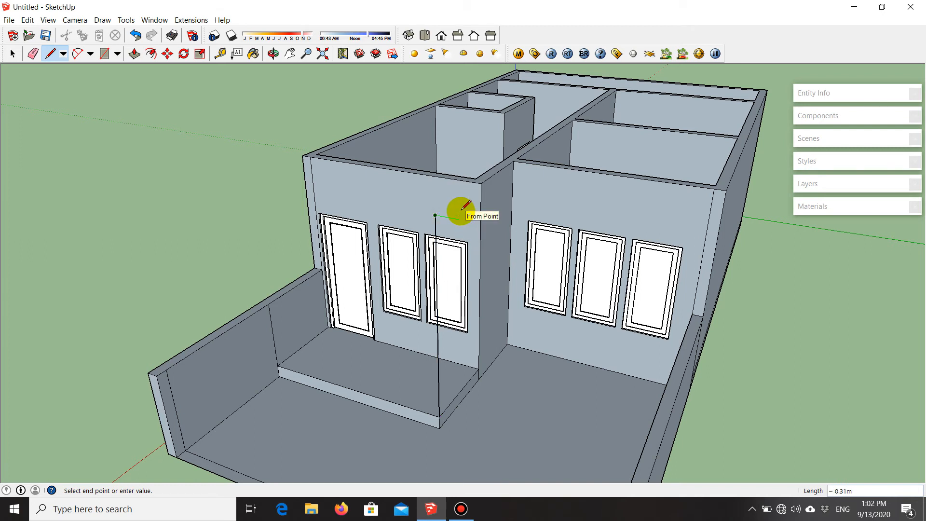
key("space")
- Draw a roof rectangle of about 8.6 by 3 m from the guide line's upper end to the rear partition at the outer side wall
mouse_move(574, 248)
middle_mouse_down()
mouse_move(306, 401)
mouse_move(245, 399)
mouse_move(276, 362)
middle_mouse_up()
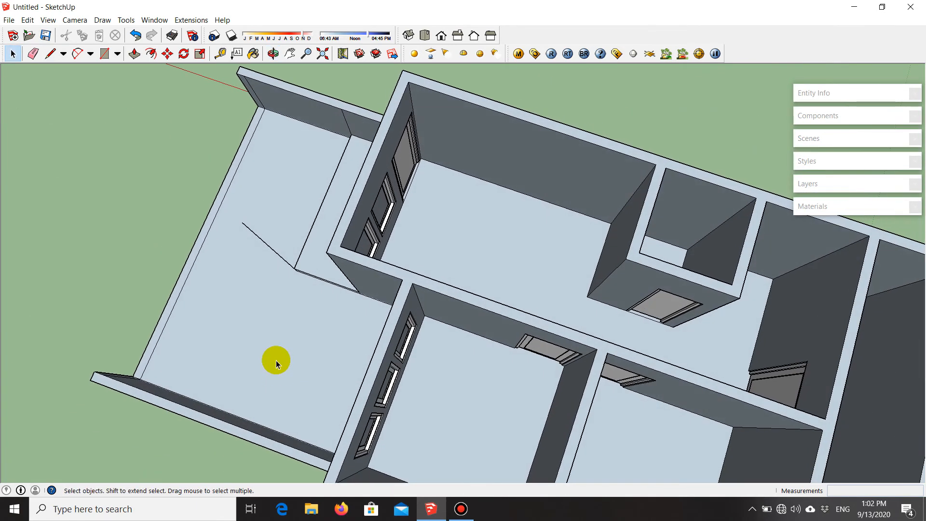
key("r")
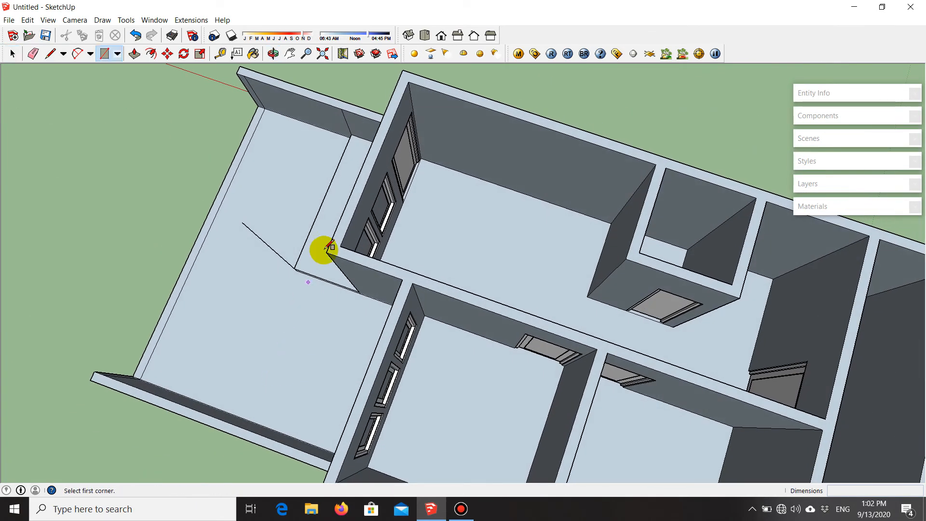
left_click(242, 222)
scroll(145, 232, "down", 2)
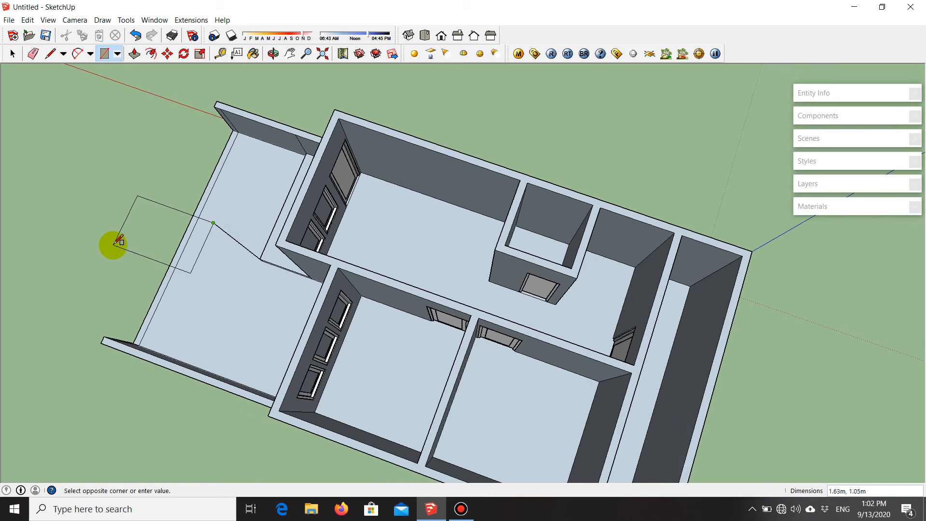
scroll(647, 215, "up", 5)
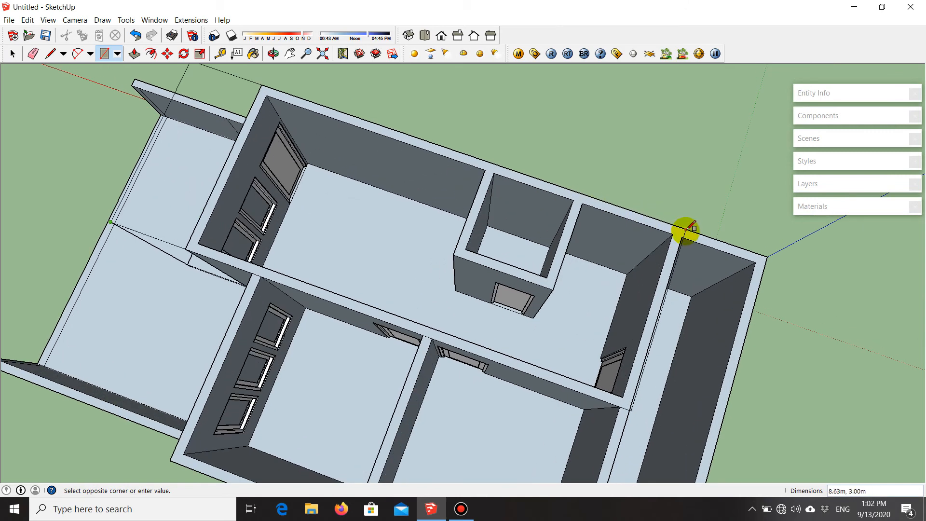
scroll(696, 240, "up", 2)
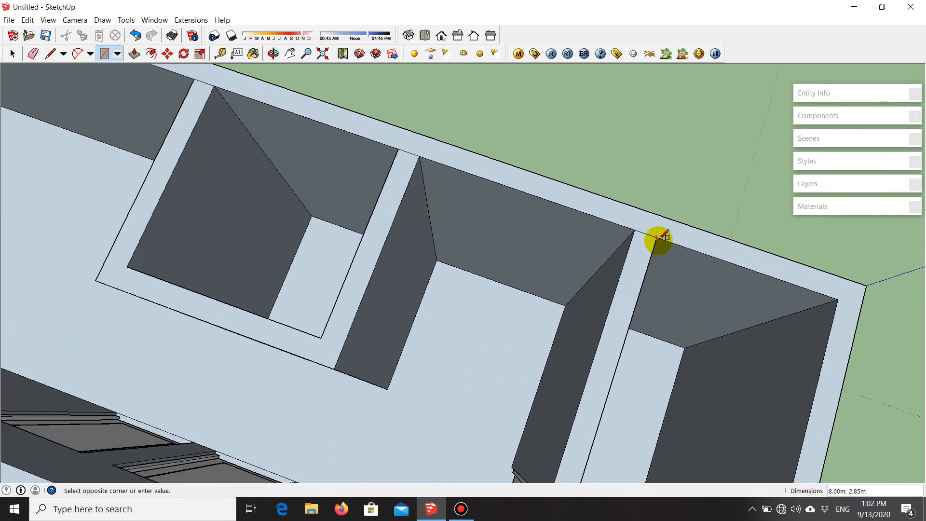
scroll(657, 238, "up", 2)
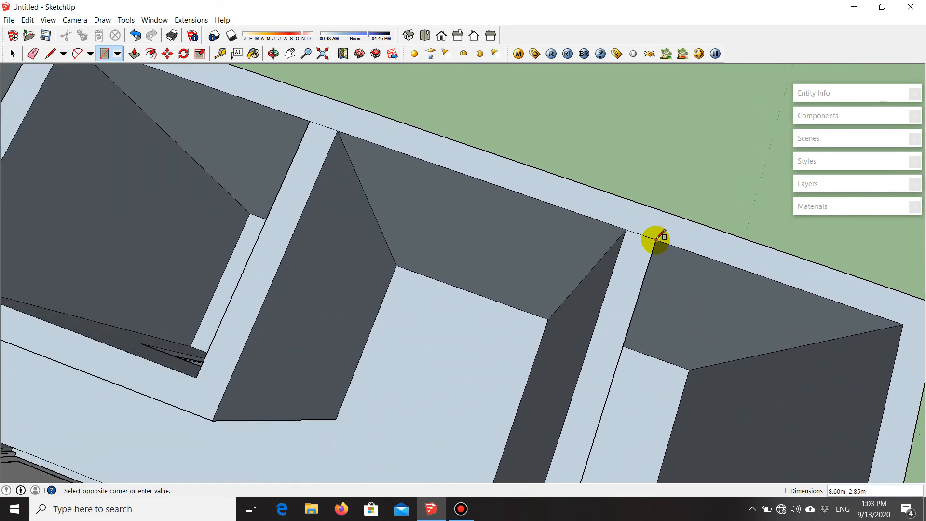
left_click(665, 211)
- Erase the vertical guide line at the porch's front corner
scroll(680, 216, "down", 7)
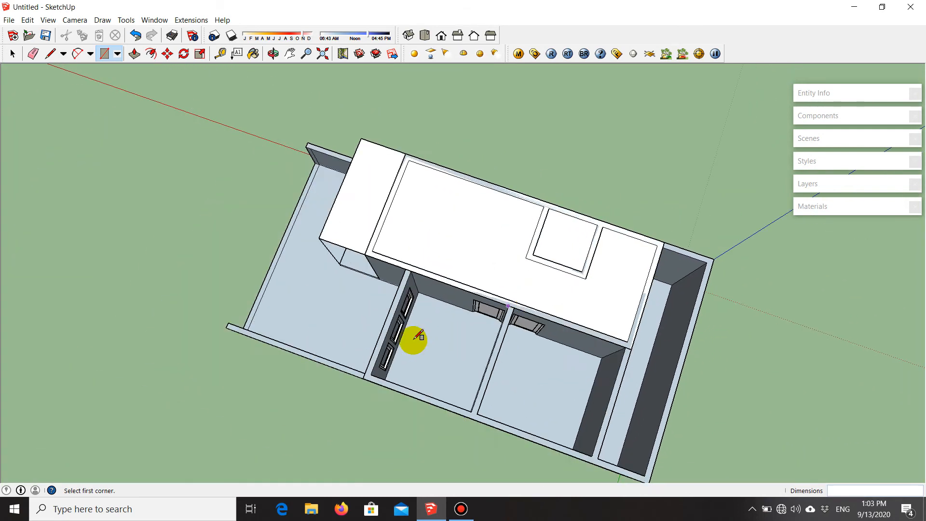
middle_click_drag(416, 339, 368, 409)
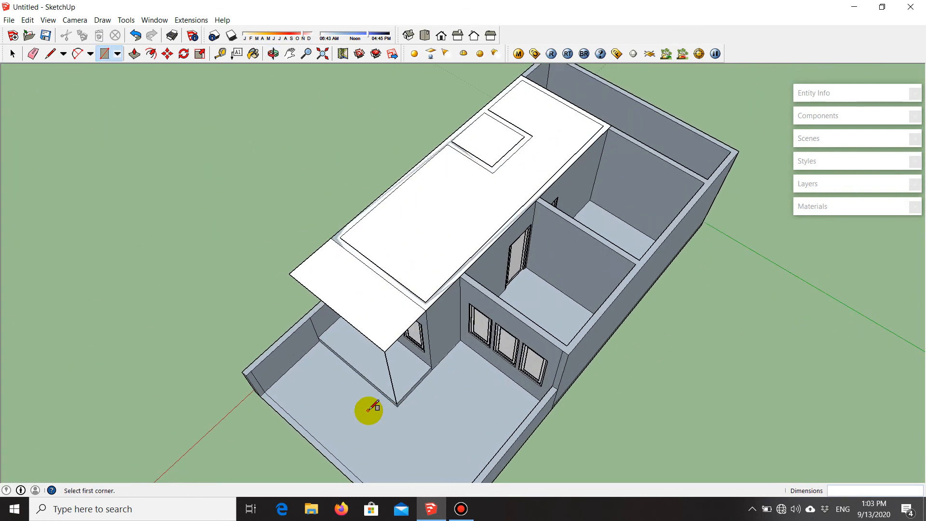
scroll(407, 352, "up", 5)
key("e")
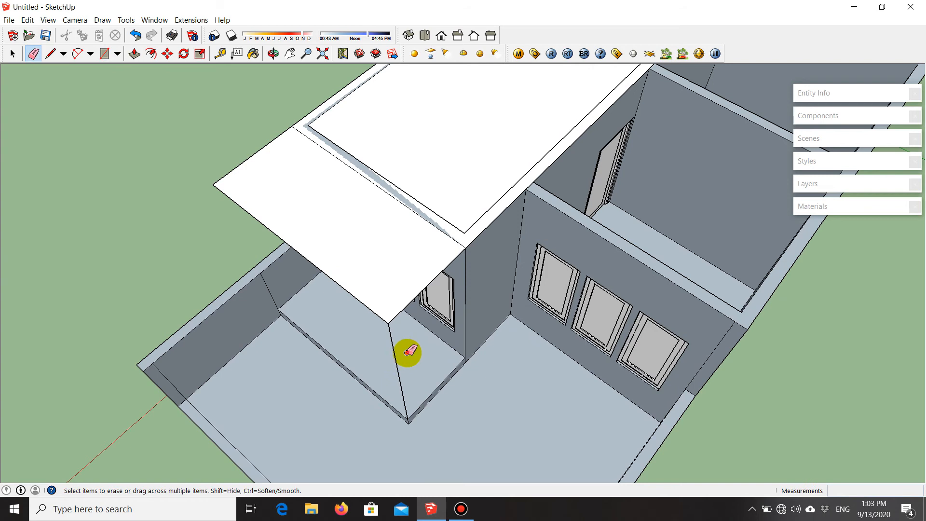
left_click(389, 354)
- Group the roof rectangle's face together with its edges
scroll(381, 384, "down", 5)
middle_click_drag(381, 385, 418, 305)
scroll(418, 307, "up", 5)
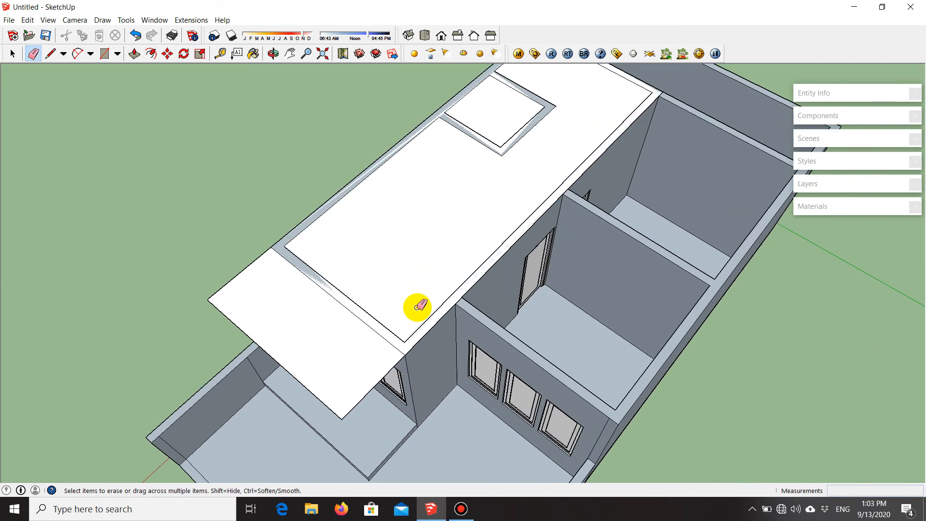
key("space")
middle_click_drag(456, 336, 267, 305)
scroll(399, 349, "down", 3)
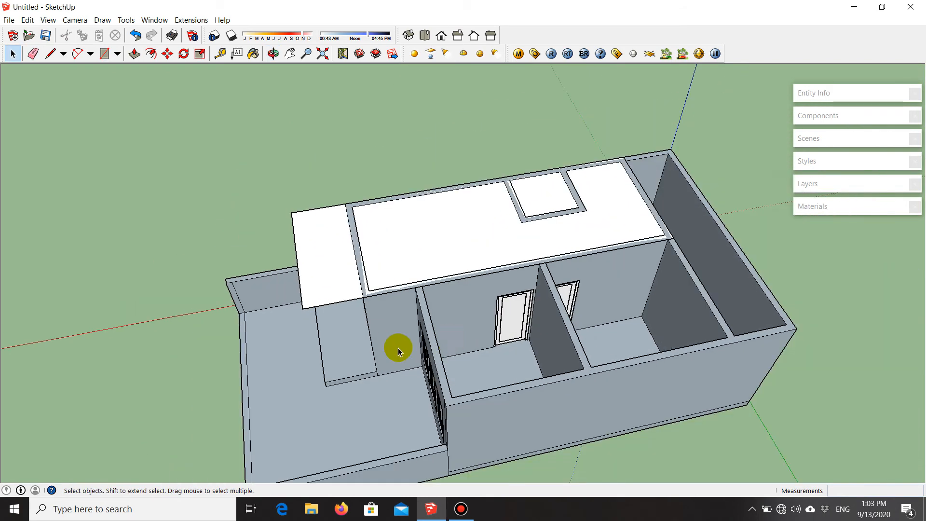
mouse_move(349, 329)
middle_mouse_down()
mouse_move(493, 234)
mouse_move(669, 229)
middle_mouse_up()
scroll(514, 256, "up", 2)
middle_click_drag(504, 255, 377, 327)
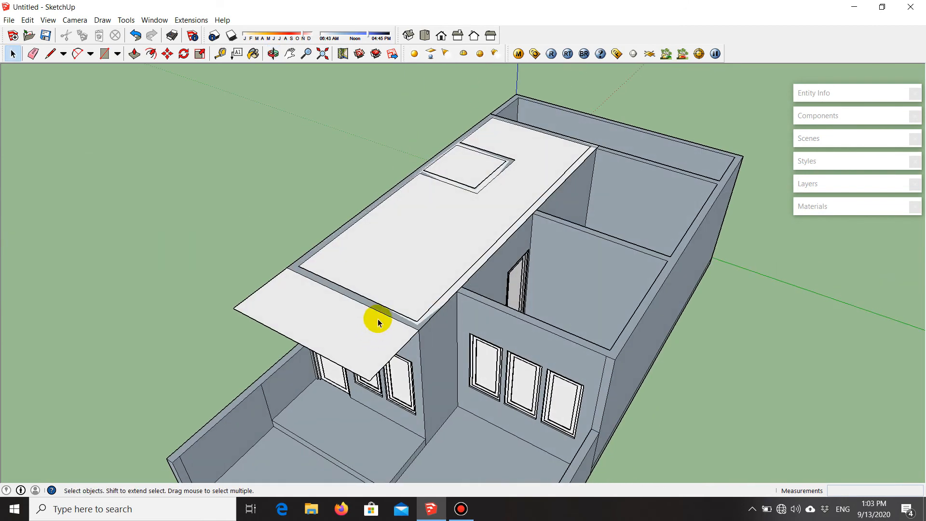
double_click(399, 259)
right_click(400, 259)
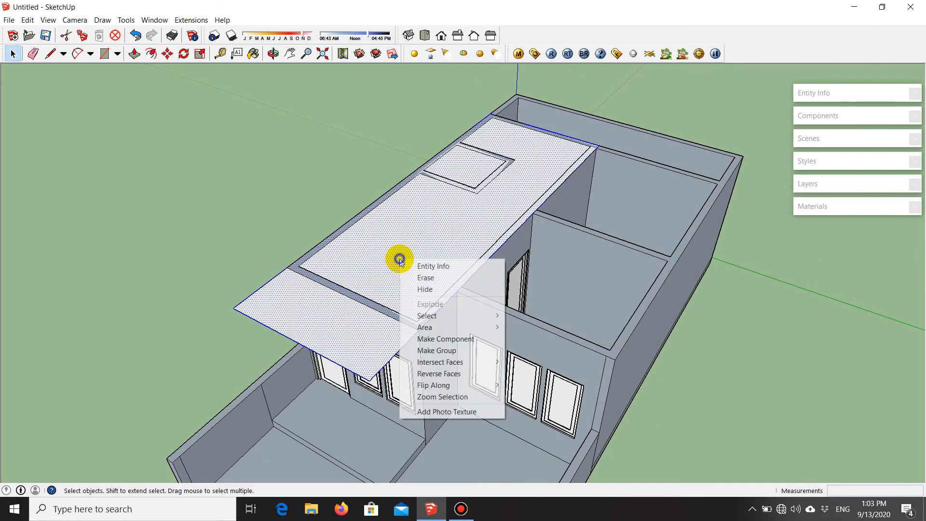
left_click(475, 350)
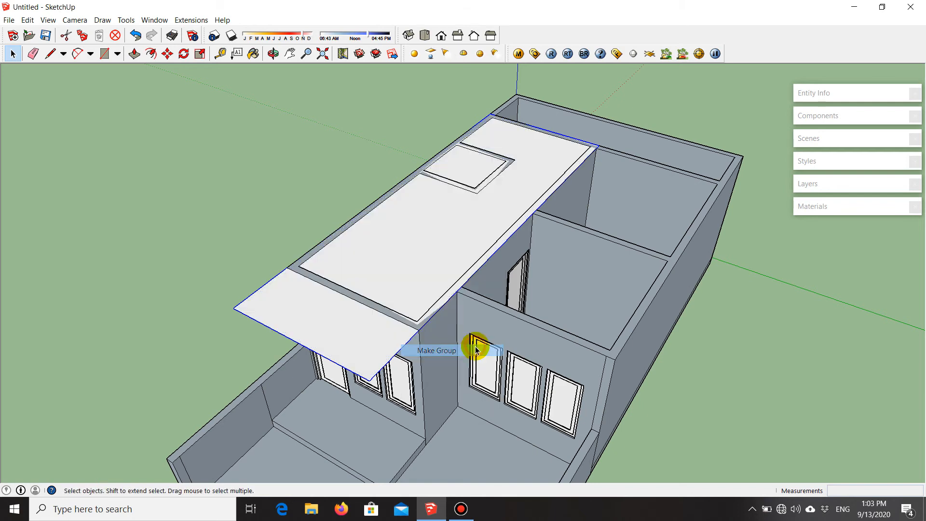
- Open the roof group for editing and extrude its face 2 m upward
middle_click_drag(502, 355, 453, 269)
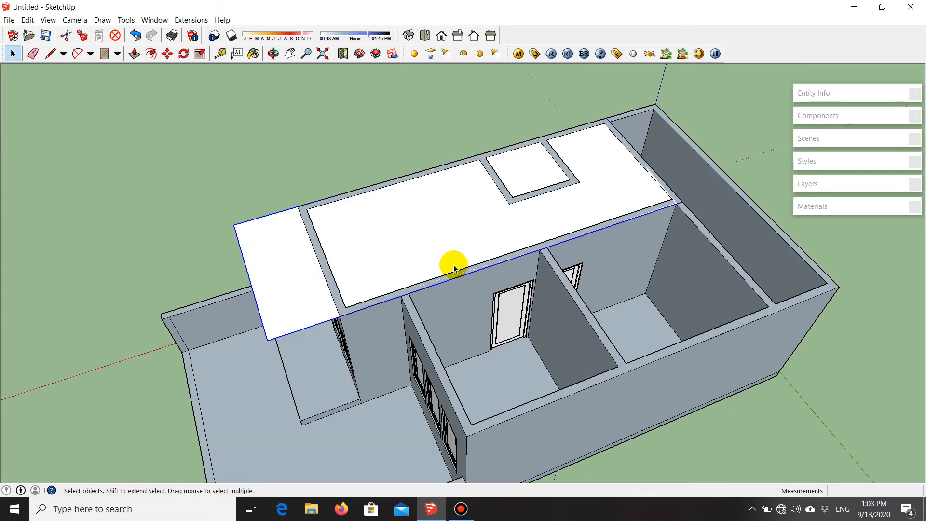
right_click(453, 228)
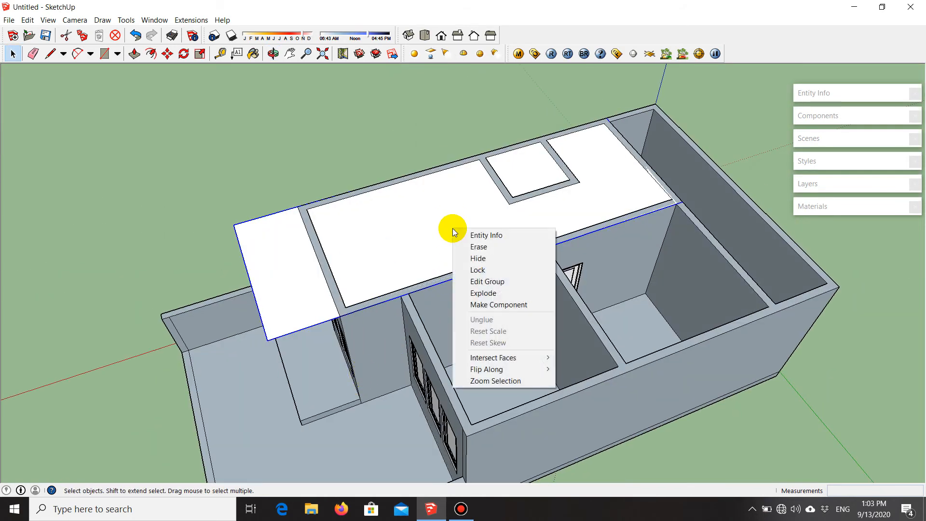
left_click(493, 283)
scroll(490, 274, "up", 2)
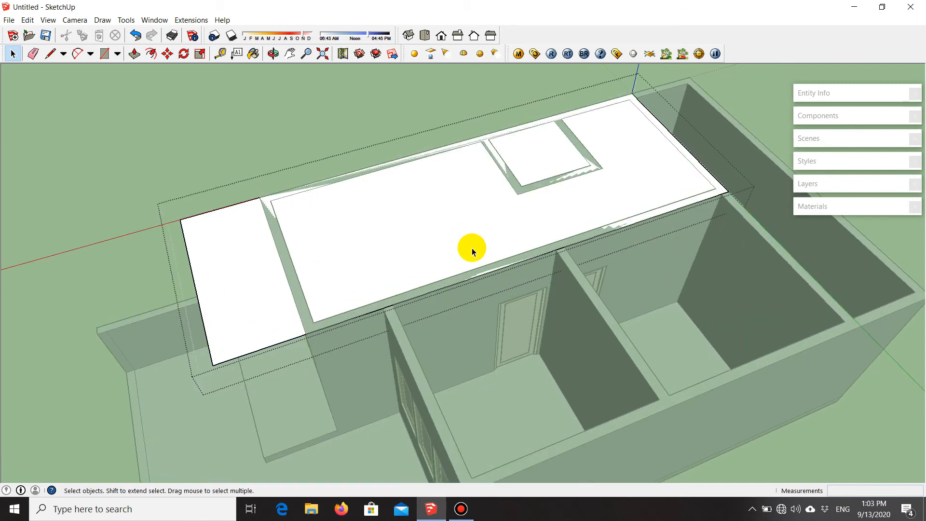
key("p")
left_click(472, 234)
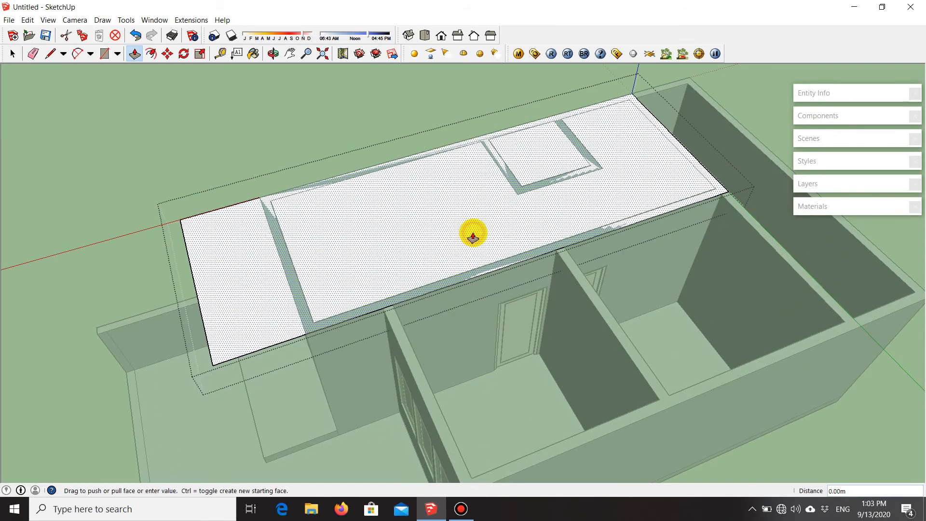
scroll(487, 171, "down", 4)
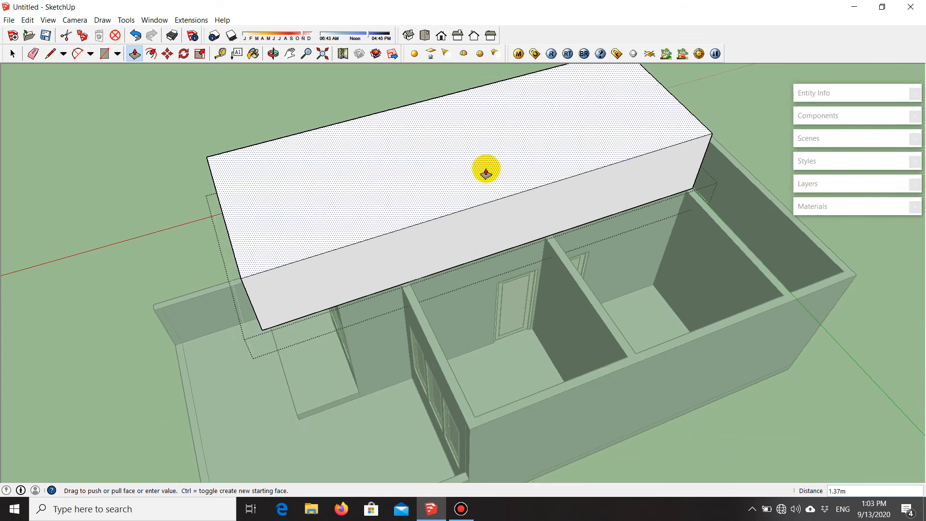
scroll(490, 133, "up", 4)
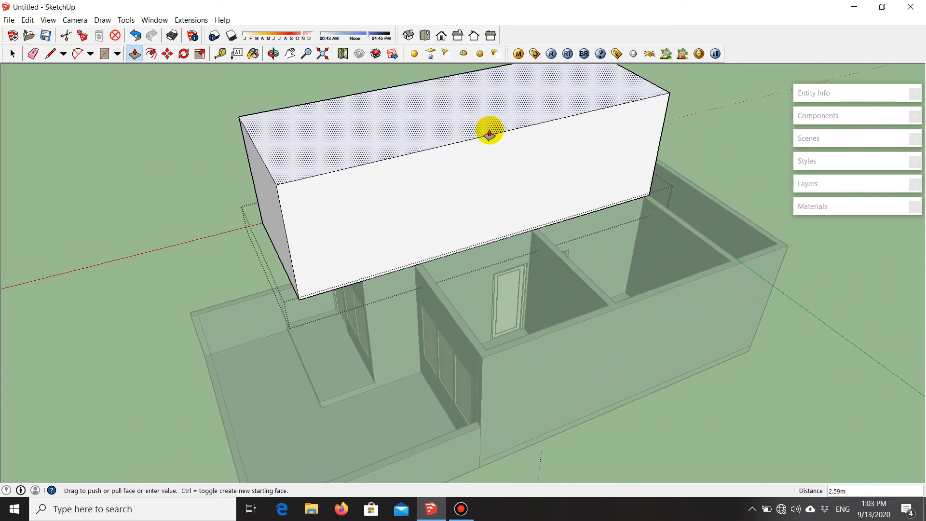
middle_click_drag(497, 142, 521, 114)
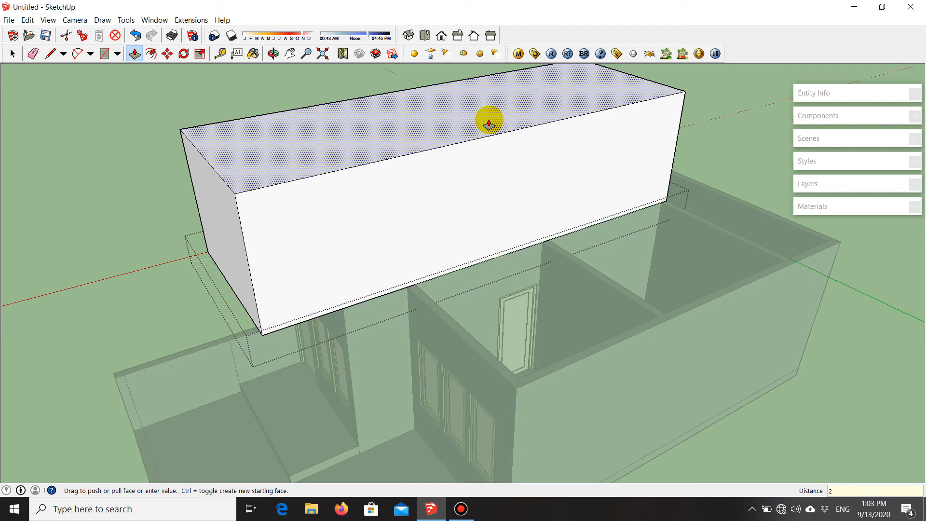
key("Return")
- Draw two sloping lines on the block's long side, from its upper edge's midpoint to both lower corners
middle_click_drag(492, 128, 394, 202)
middle_click_drag(476, 151, 404, 225)
key("l")
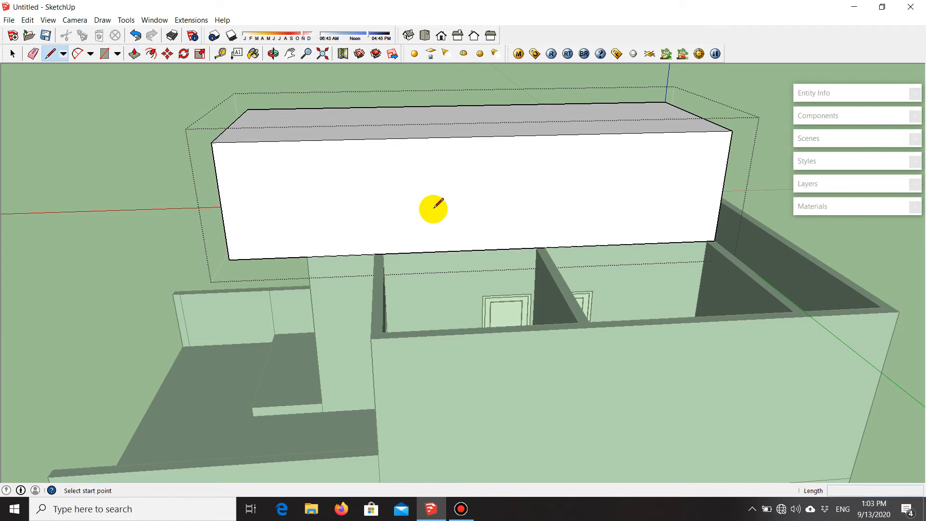
left_click(481, 137)
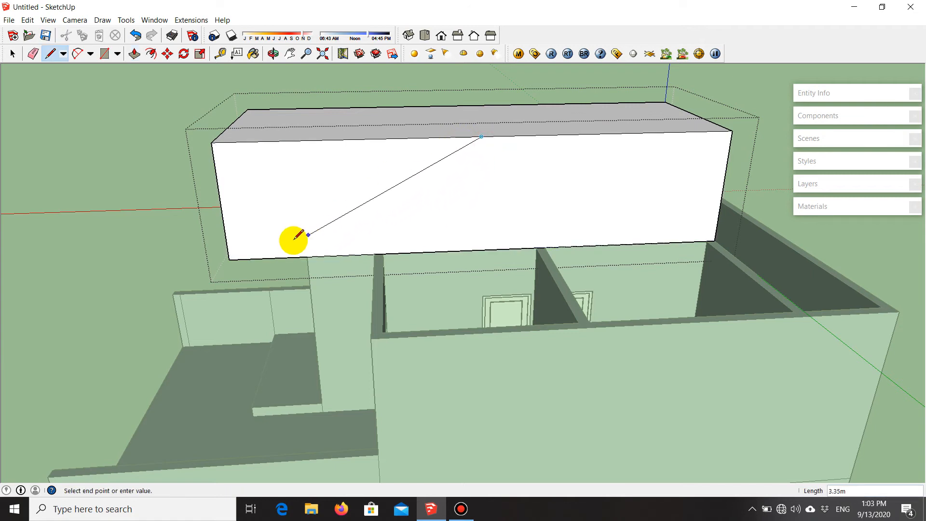
left_click(482, 137)
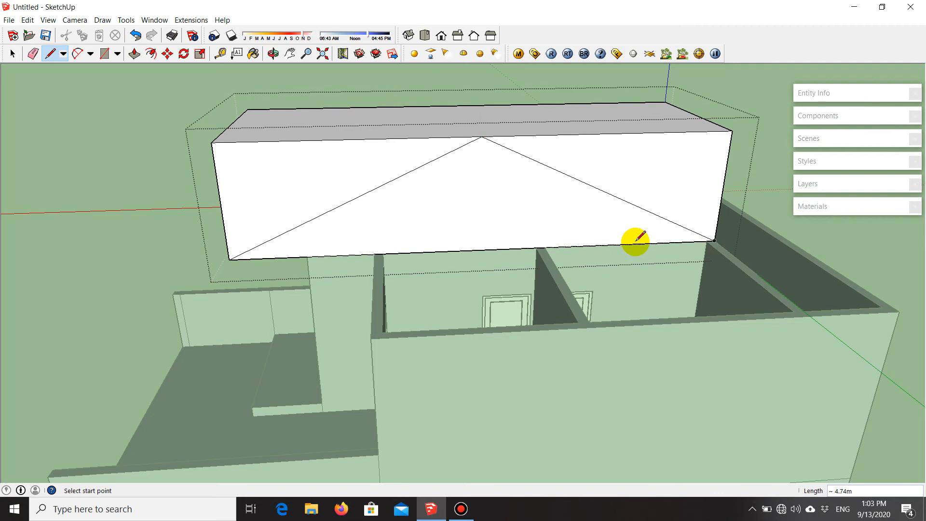
scroll(680, 194, "up", 2)
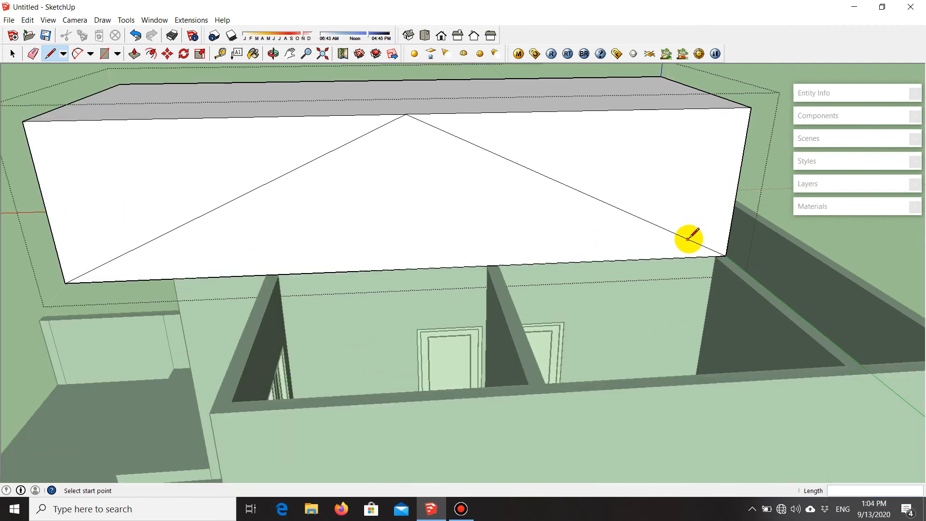
- Push both upper corner triangles through the block's full depth to form a gable roof, and leave the group's editing mode
key("p")
left_click(690, 209)
middle_click_drag(689, 212, 664, 284)
scroll(649, 260, "down", 1)
scroll(645, 225, "down", 1)
left_click(562, 95)
left_click(386, 193)
left_click(461, 96)
middle_click_drag(463, 97, 680, 163)
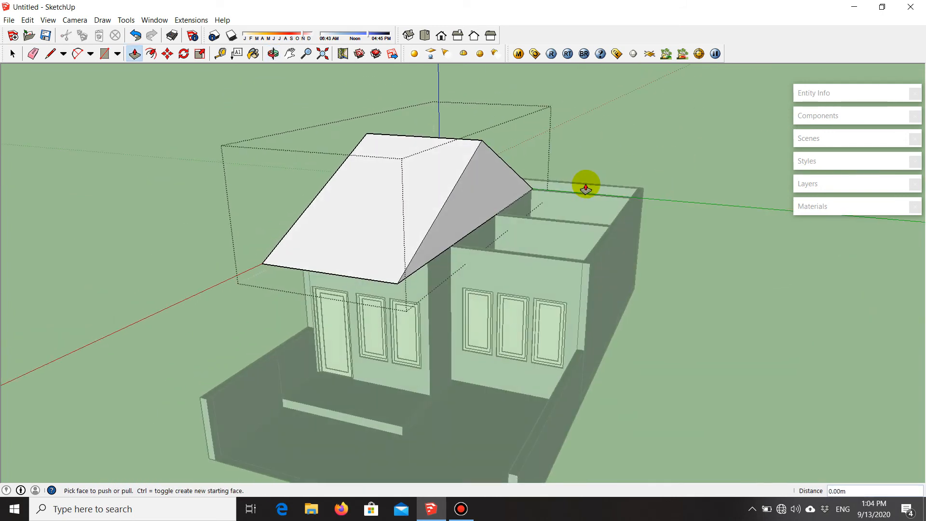
key("space")
key("Escape")
- Examine the gable roof and how it sits on the walls and over the porch from the front and side
middle_click_drag(593, 200, 835, 357)
scroll(365, 354, "up", 4)
middle_click_drag(365, 360, 403, 269)
scroll(476, 282, "down", 3)
middle_click_drag(475, 282, 370, 242)
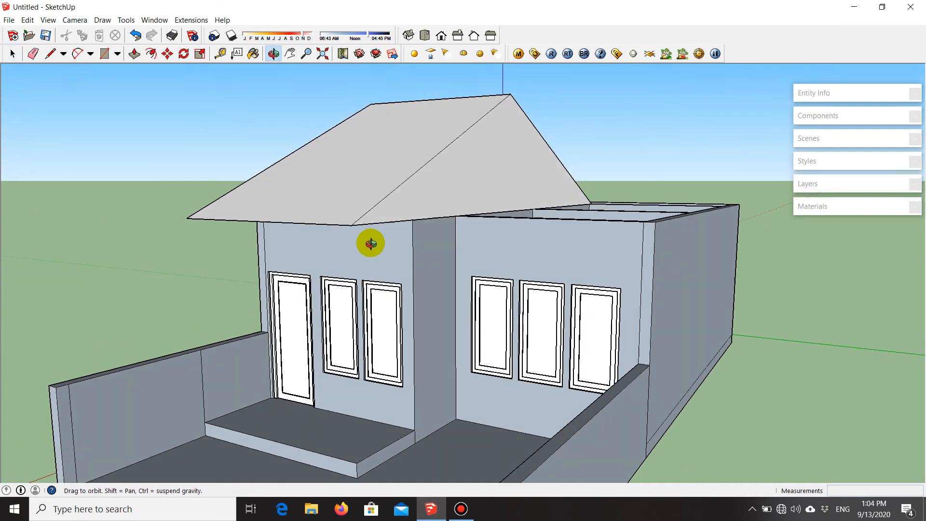
middle_click_drag(396, 233, 322, 280)
scroll(591, 252, "up", 3)
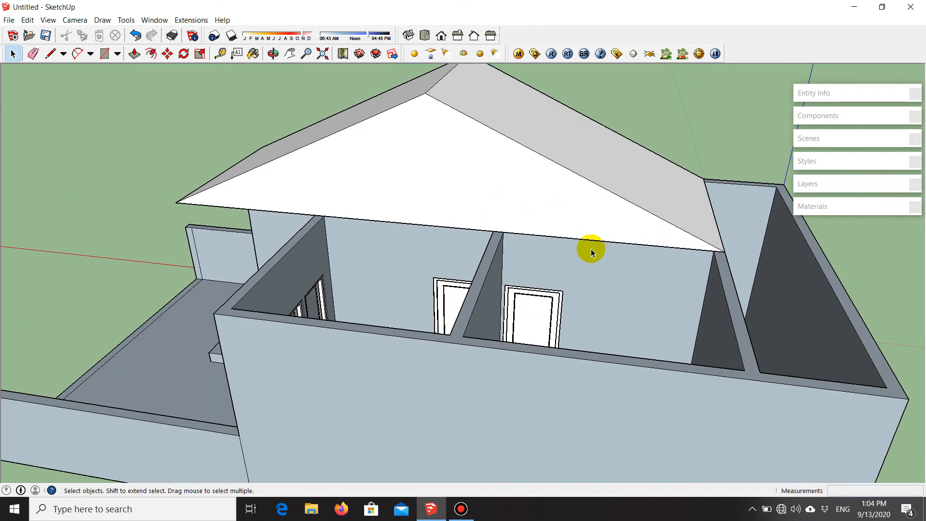
- Hide the gable roof over the porch-side rooms
middle_click_drag(565, 240, 643, 192)
scroll(628, 218, "up", 1)
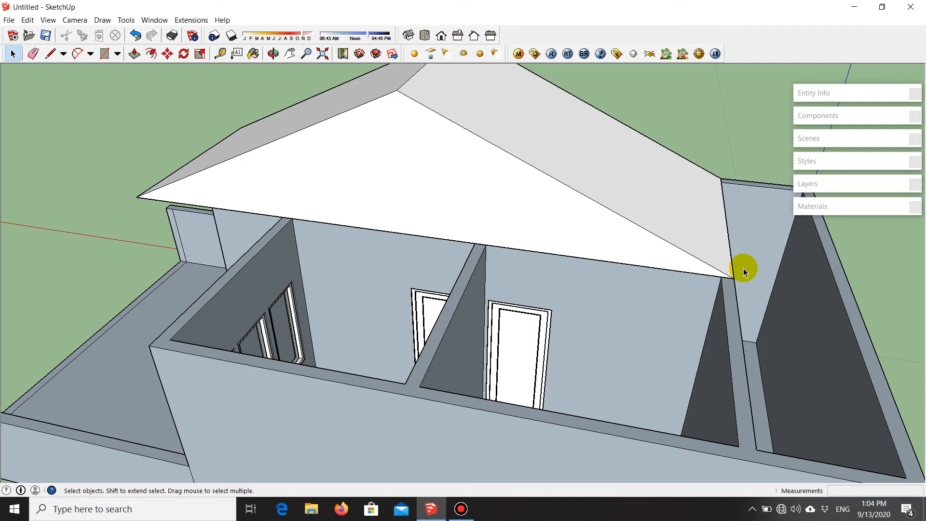
scroll(742, 283, "down", 4)
scroll(560, 268, "up", 6)
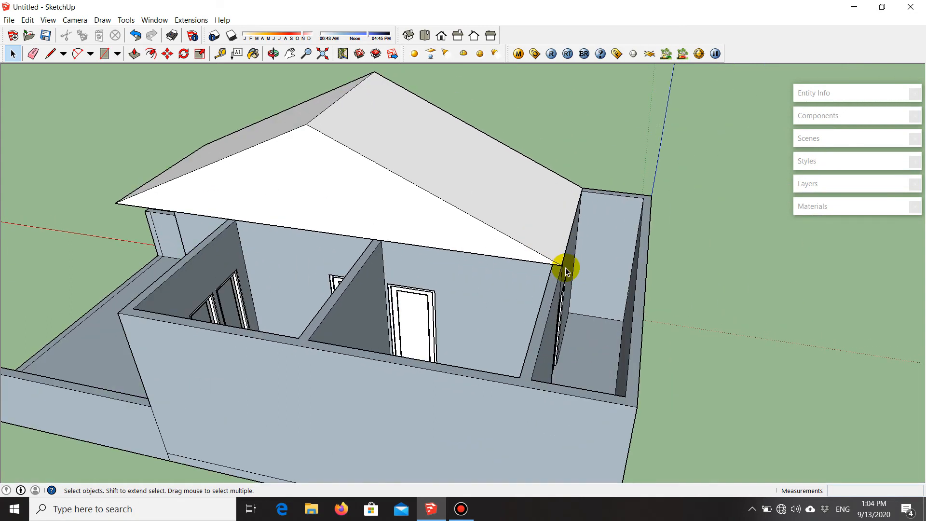
scroll(543, 274, "down", 4)
scroll(451, 245, "up", 2)
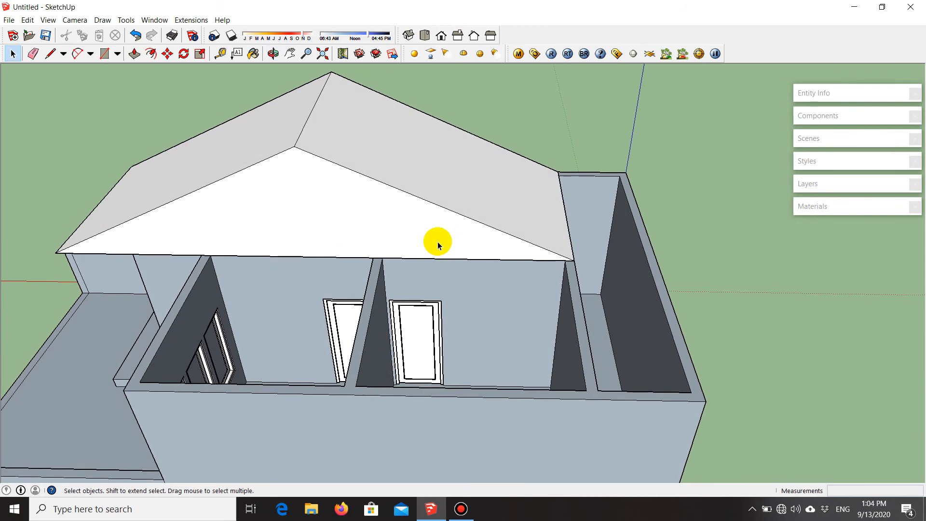
right_click(370, 205)
left_click(395, 223)
- Draw a vertical guide line 3 m up from the porch slab's free outer corner
scroll(415, 224, "down", 3)
middle_click_drag(416, 224, 258, 269)
scroll(184, 367, "up", 4)
scroll(184, 367, "up", 2)
key("l")
scroll(215, 351, "up", 3)
left_click(212, 354)
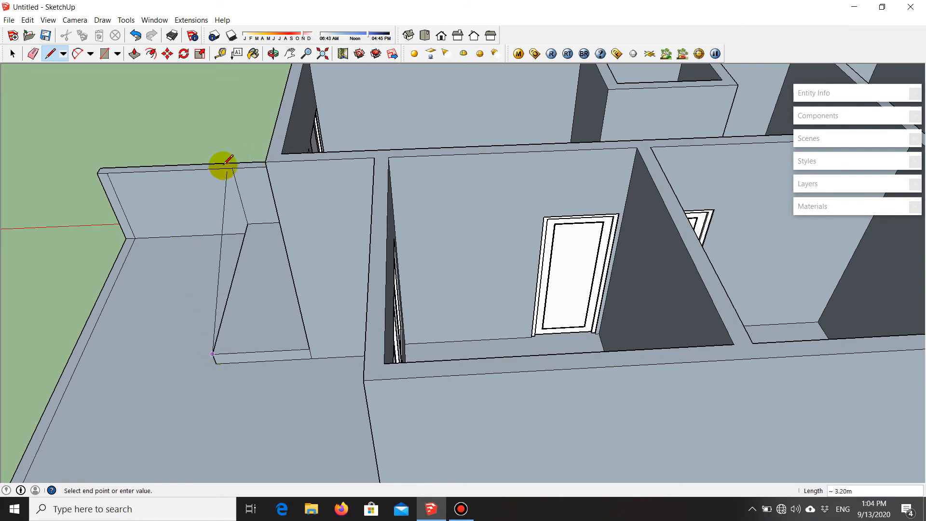
scroll(89, 176, "down", 3)
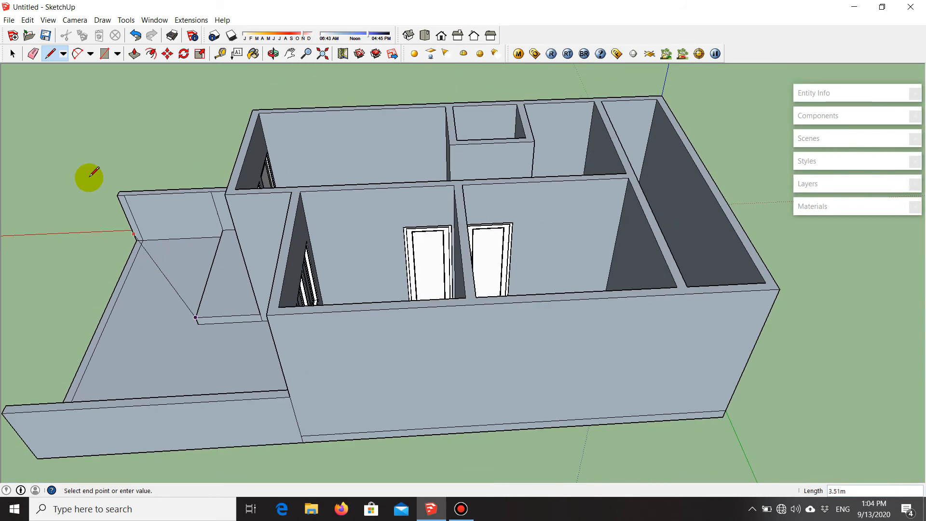
scroll(157, 194, "up", 2)
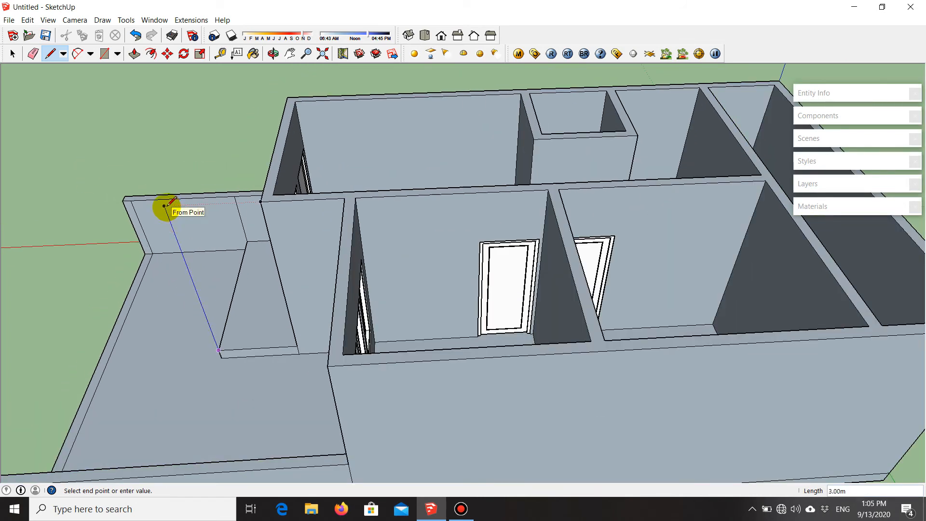
key("space")
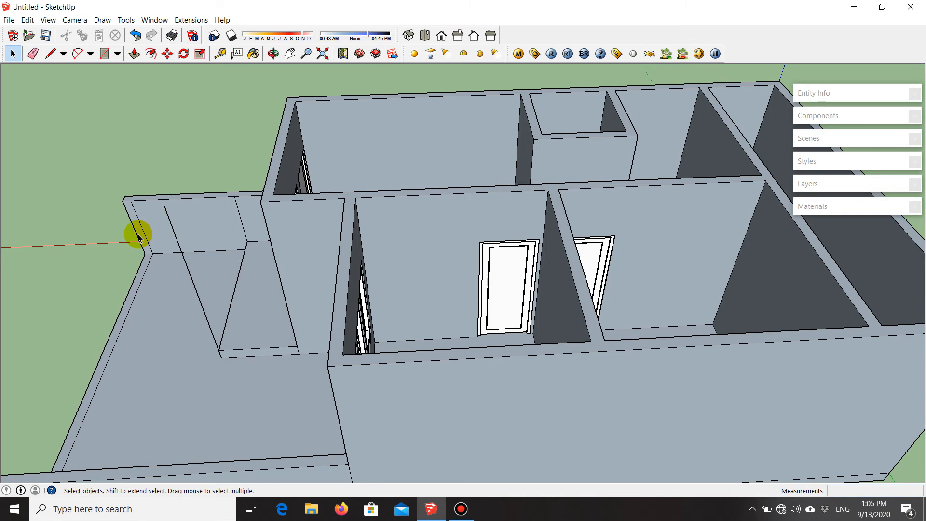
- Draw a line across the wall top from the narrow rear space's inner corner, and continue it 0.5 m along the outer edge
scroll(92, 268, "down", 3)
middle_click_drag(465, 255, 449, 313)
scroll(533, 127, "up", 4)
scroll(534, 127, "up", 5)
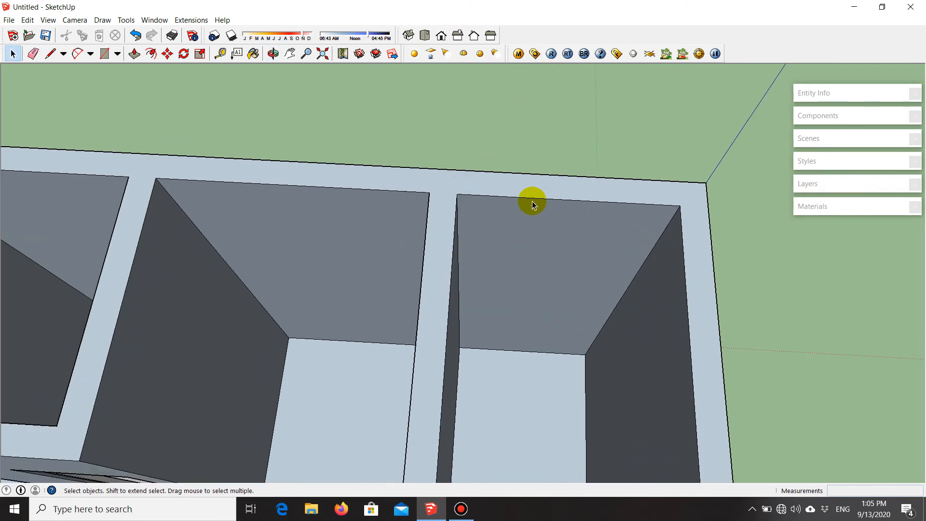
key("l")
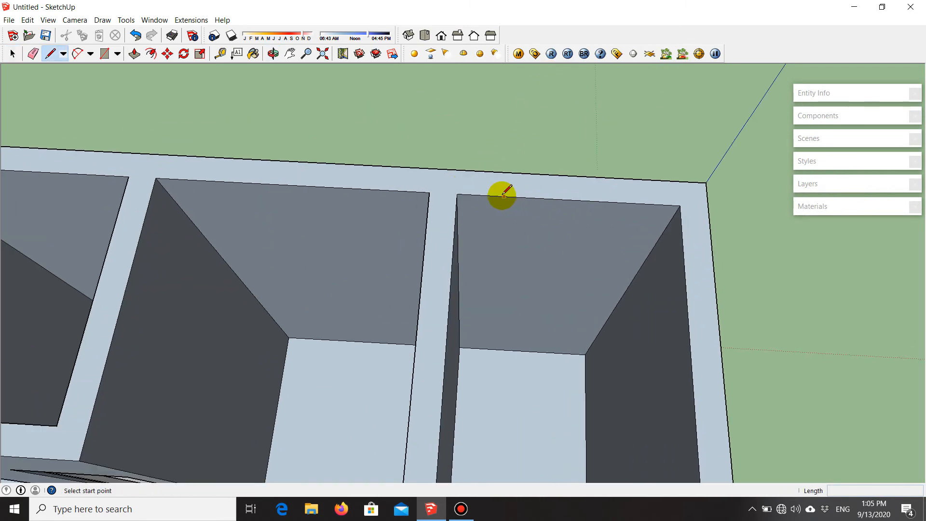
left_click(457, 193)
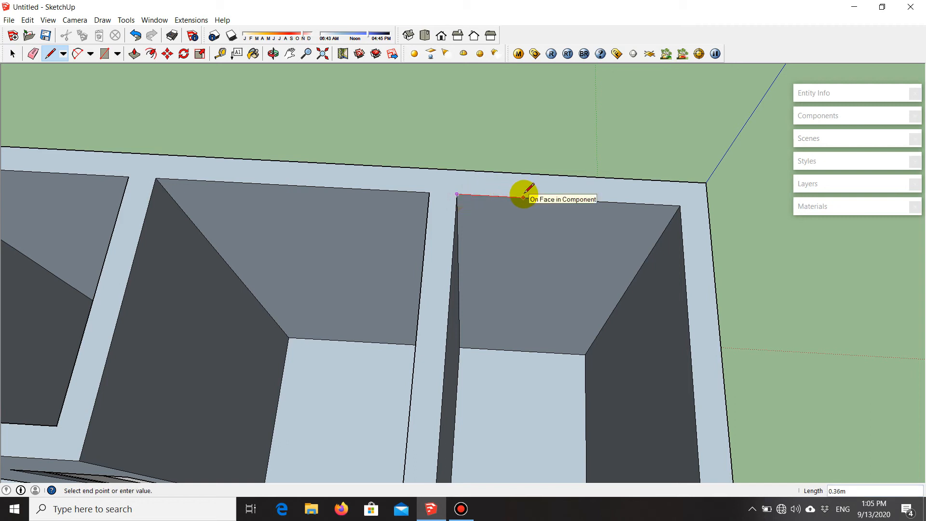
left_click(459, 170)
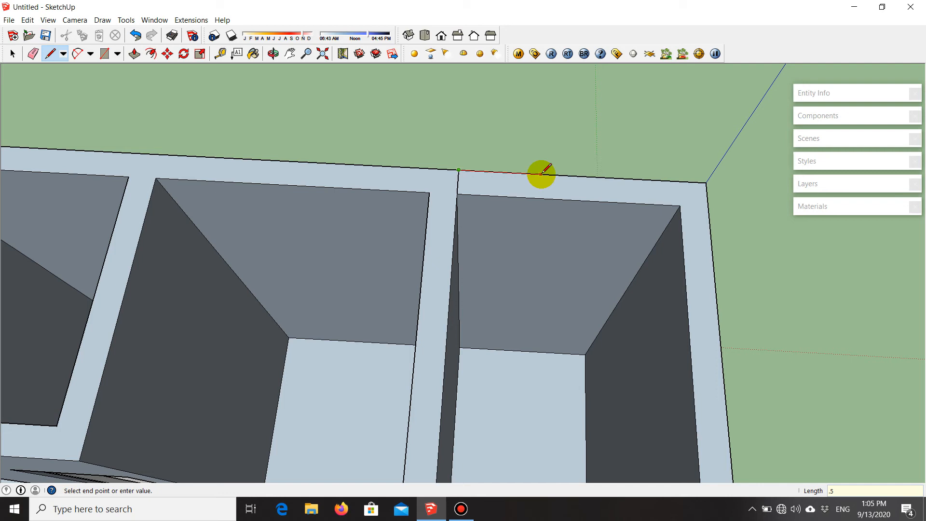
left_click(543, 173)
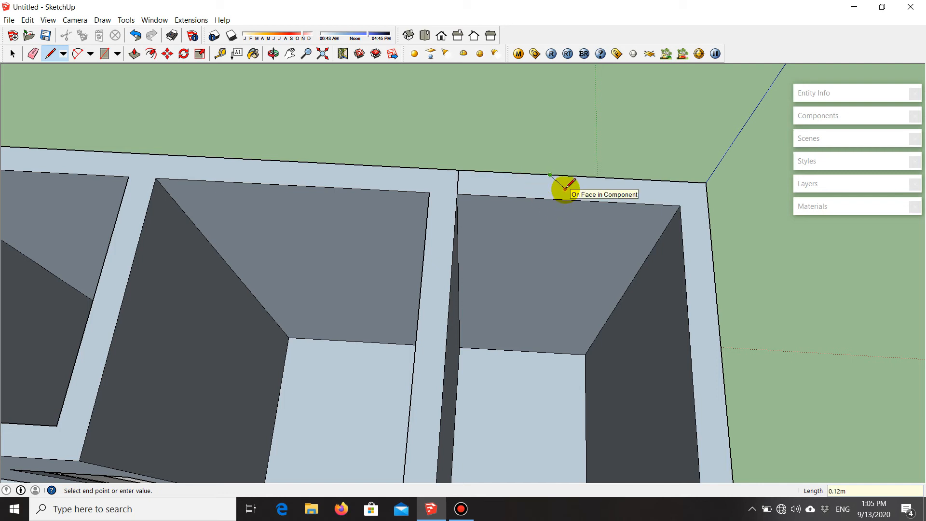
key("space")
- Draw a rectangle over the wall tops from the 0.5 m line's end to the top of the porch corner's vertical line
scroll(565, 190, "down", 4)
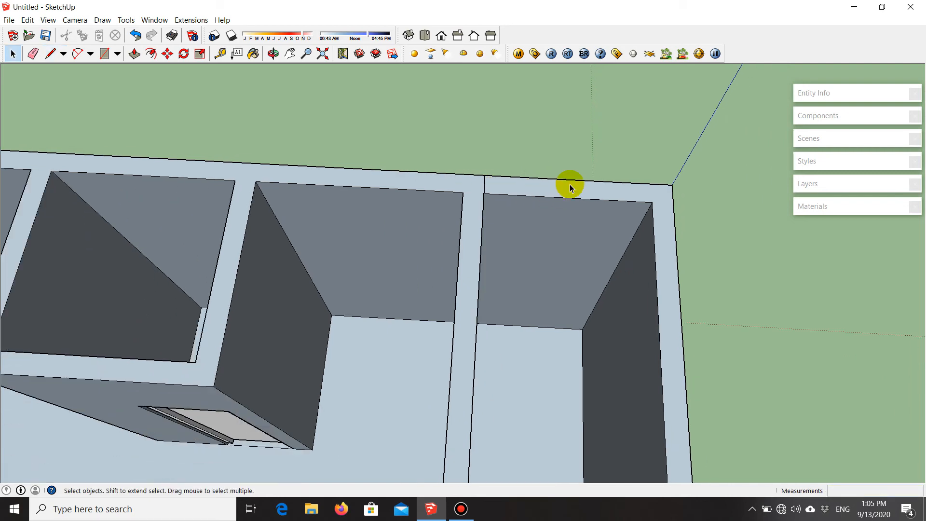
scroll(597, 209, "up", 5)
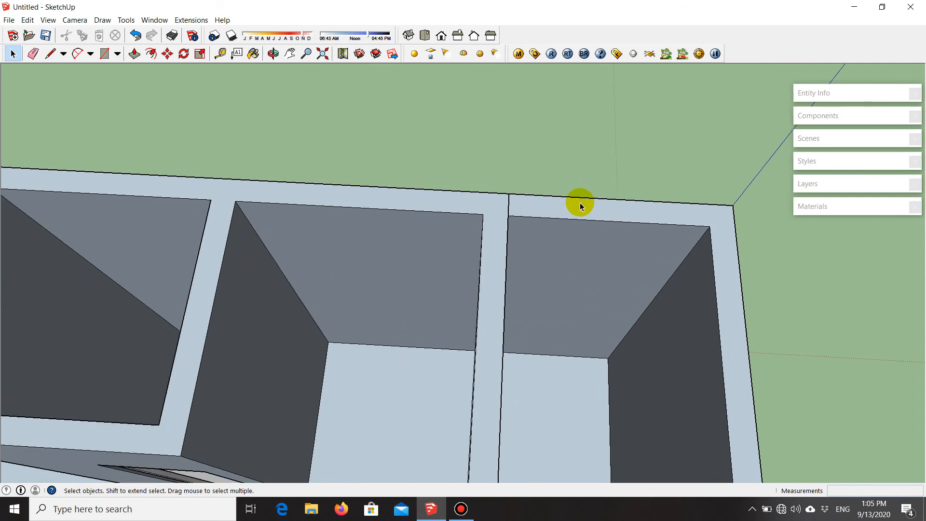
scroll(580, 207, "up", 2)
key("r")
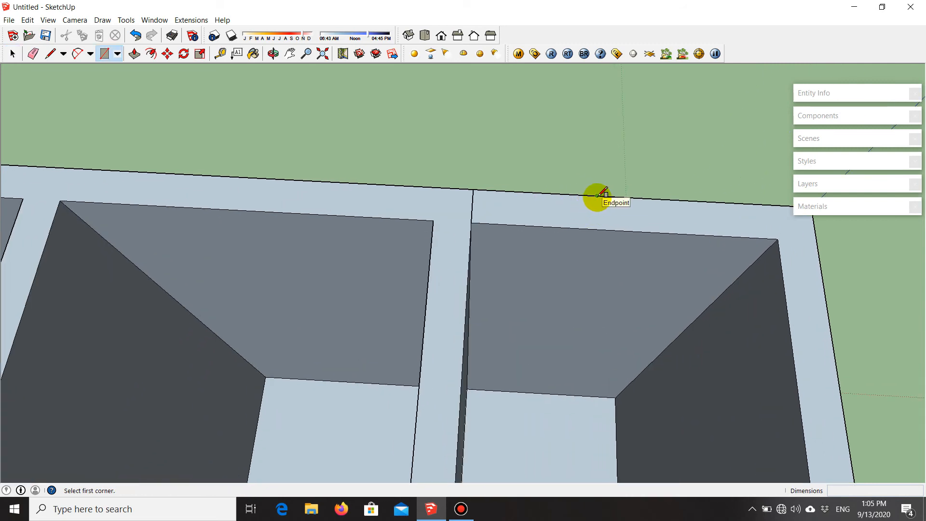
left_click(598, 195)
middle_click_drag(596, 196, 617, 212)
scroll(611, 216, "down", 3)
scroll(85, 354, "up", 1)
scroll(349, 304, "down", 2)
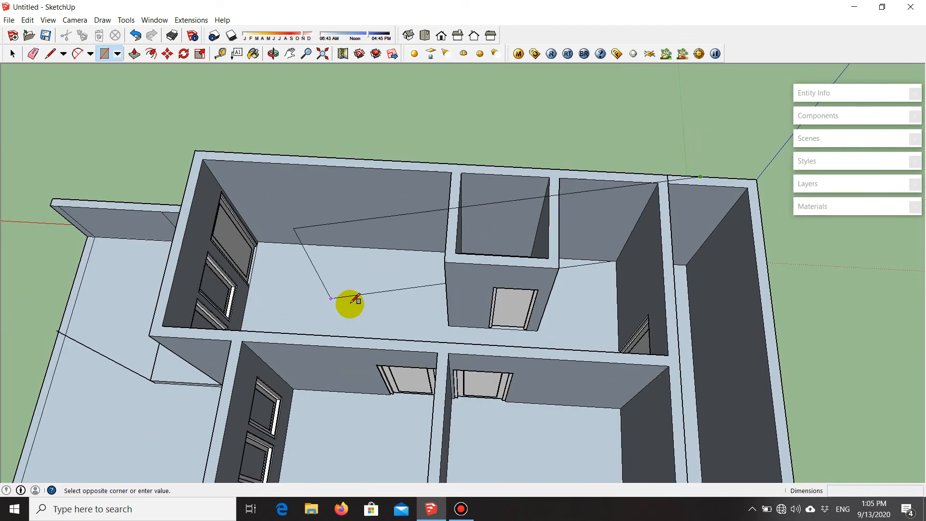
scroll(181, 338, "up", 1)
scroll(97, 321, "up", 1)
scroll(91, 320, "up", 2)
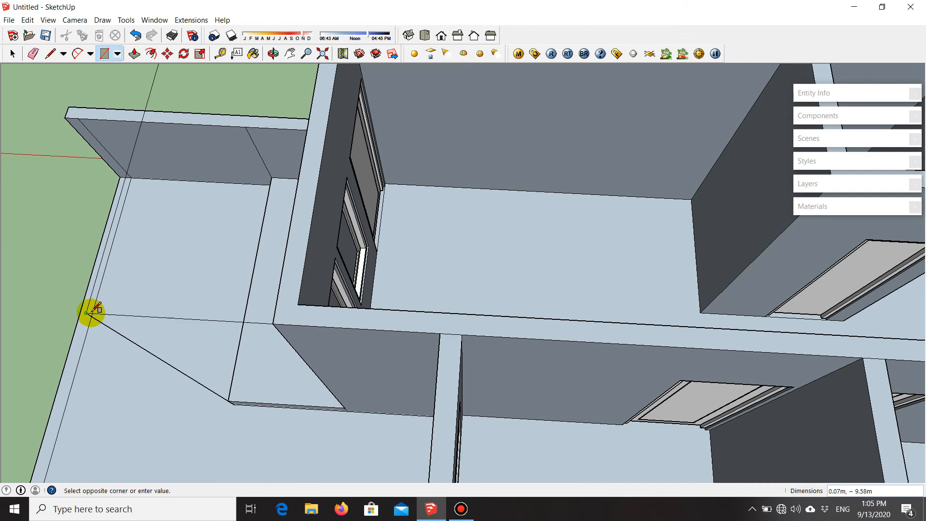
left_click(87, 312)
- Erase the short guide line across the wall top and the vertical guide line at the porch corner
scroll(82, 327, "down", 4)
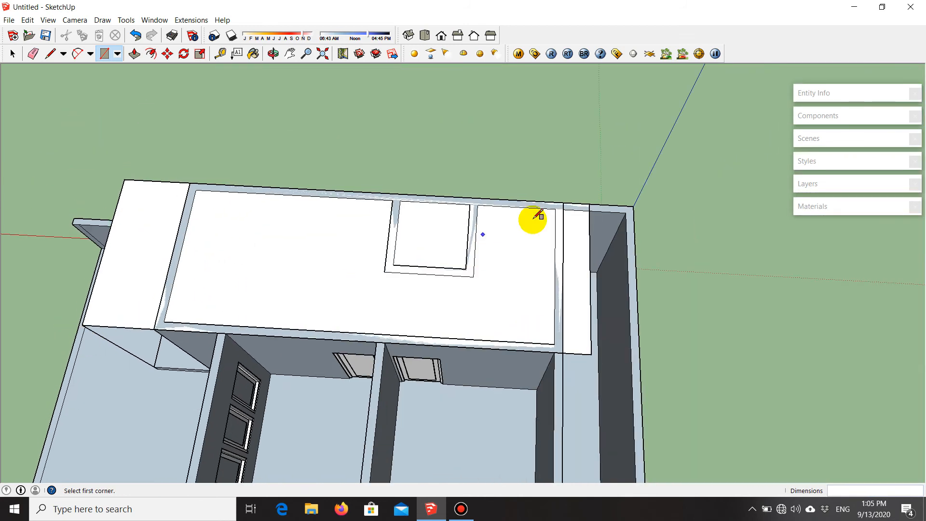
scroll(572, 199, "up", 3)
scroll(571, 201, "up", 3)
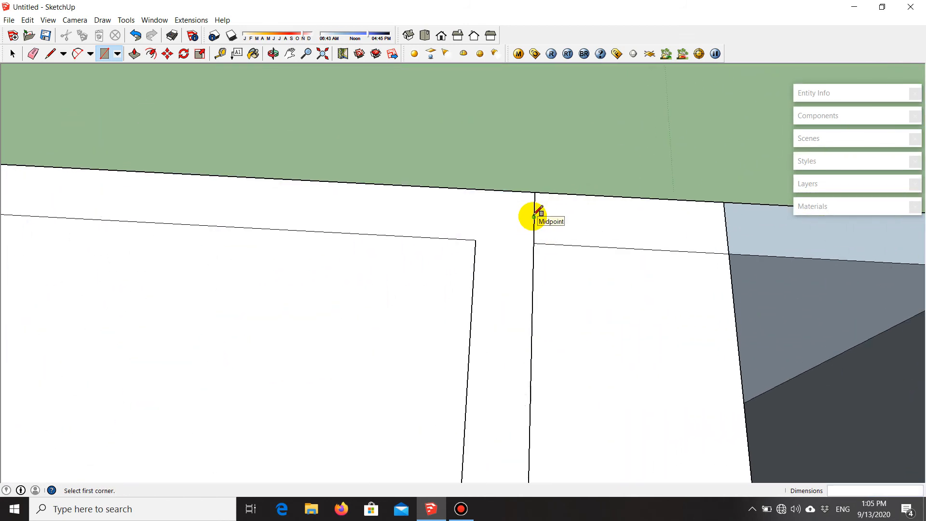
key("e")
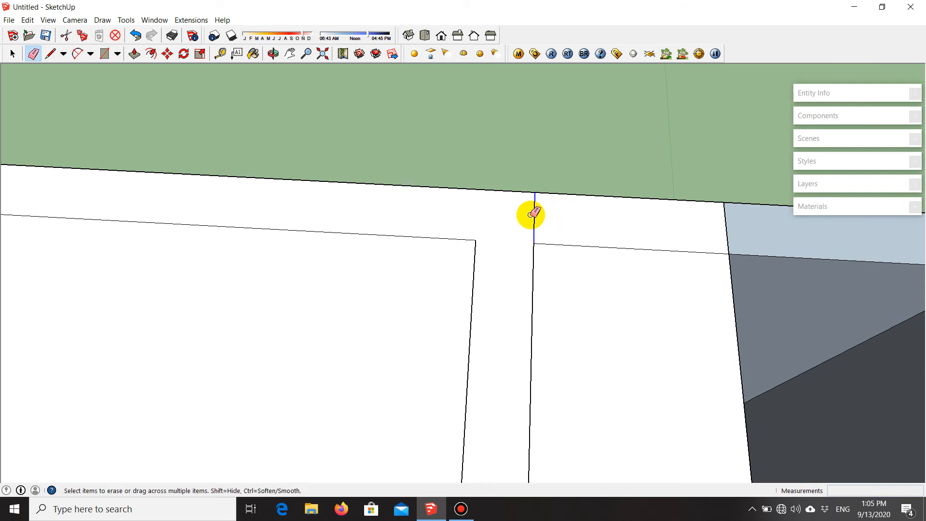
scroll(627, 205, "down", 2)
scroll(637, 205, "up", 2)
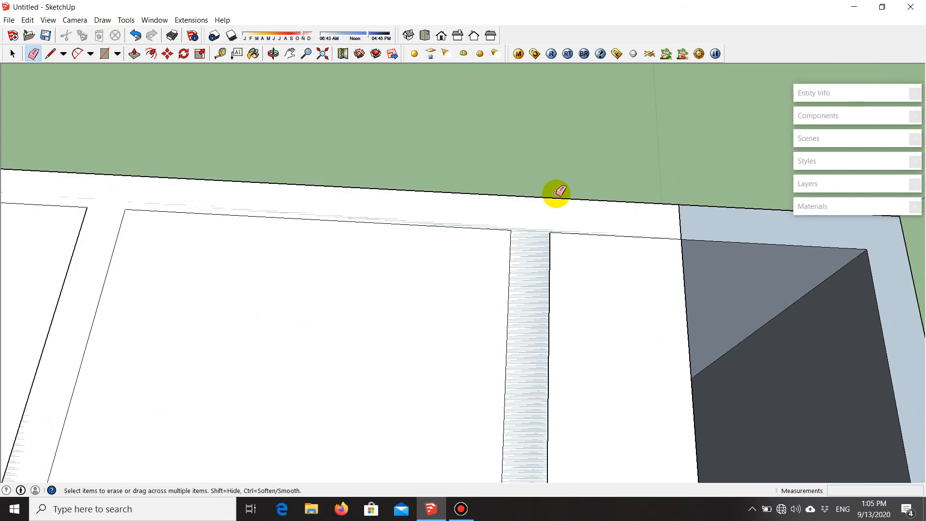
scroll(664, 195, "down", 3)
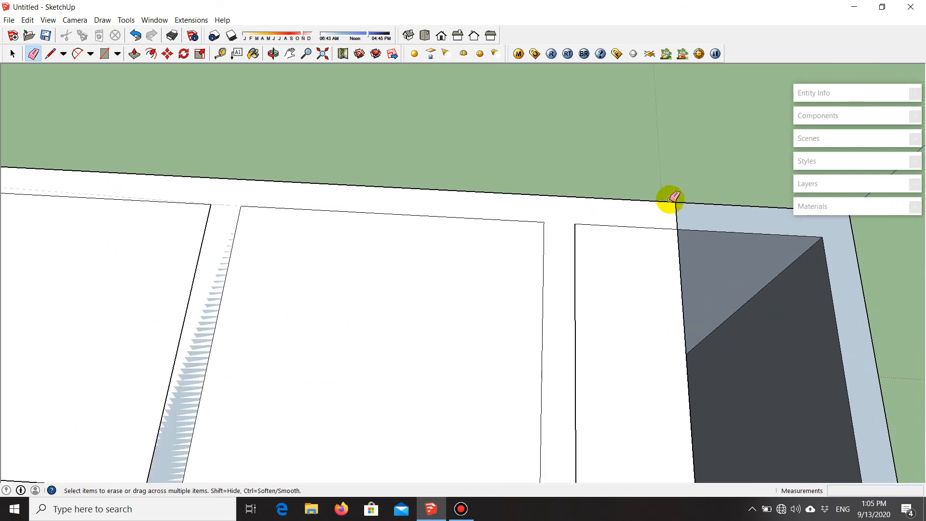
scroll(645, 230, "down", 3)
scroll(685, 234, "down", 3)
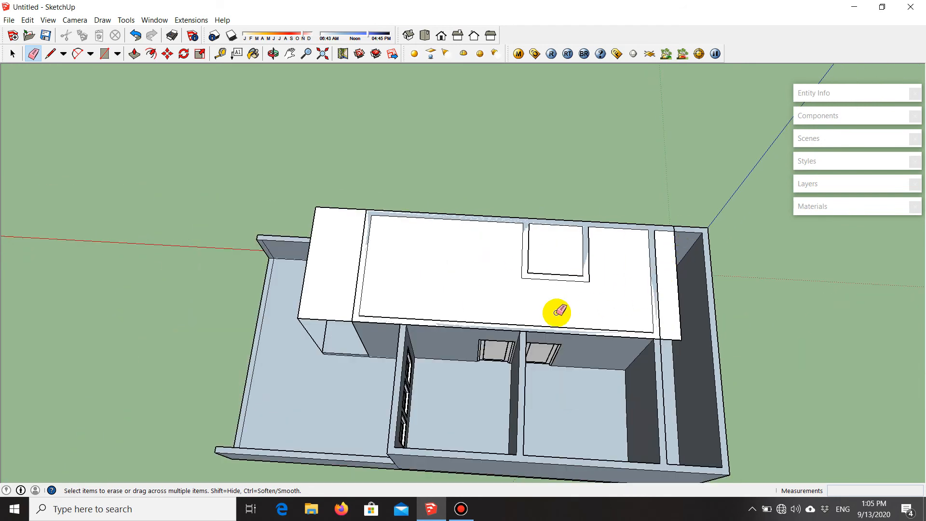
scroll(300, 327, "up", 3)
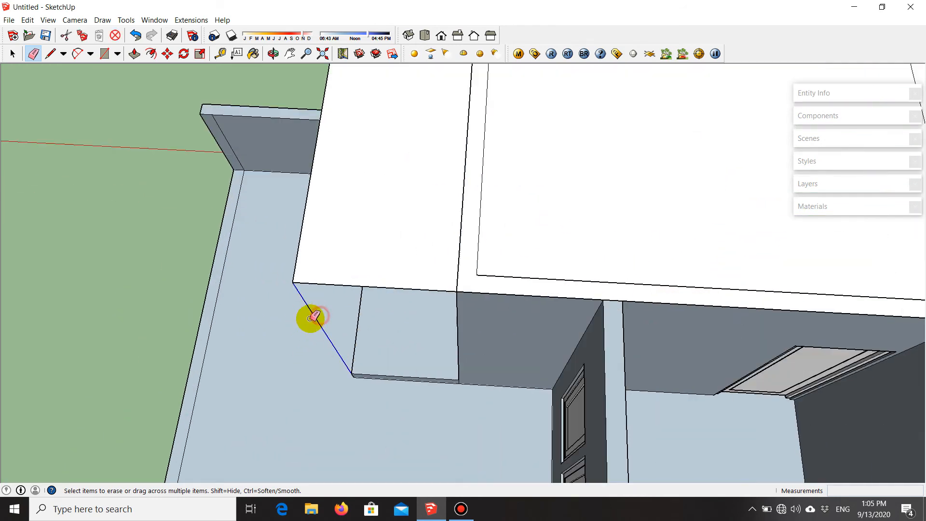
scroll(308, 323, "down", 5)
key("space")
- Start an offset of the flat roof face's outline from its porch-side edge
middle_click_drag(352, 351, 448, 261)
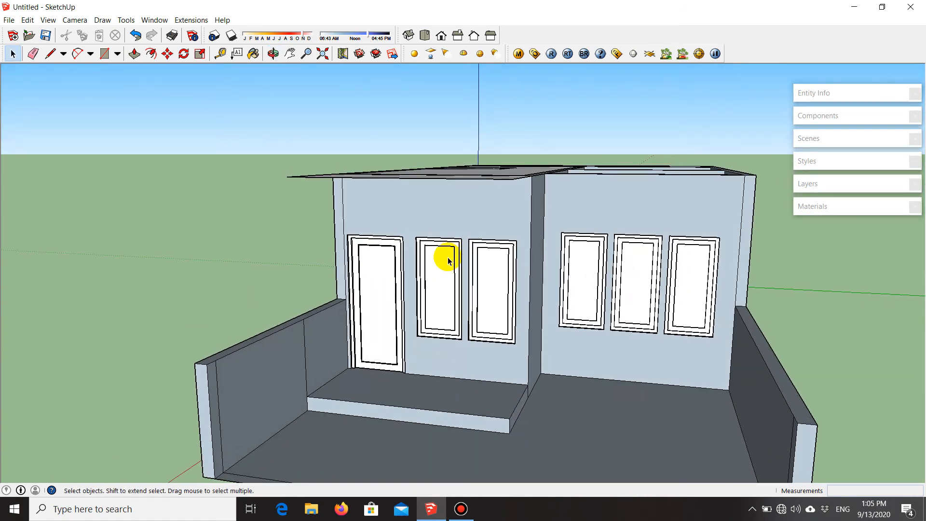
scroll(498, 217, "up", 5)
middle_click_drag(581, 182, 390, 141)
scroll(414, 238, "down", 5)
middle_click_drag(414, 238, 573, 372)
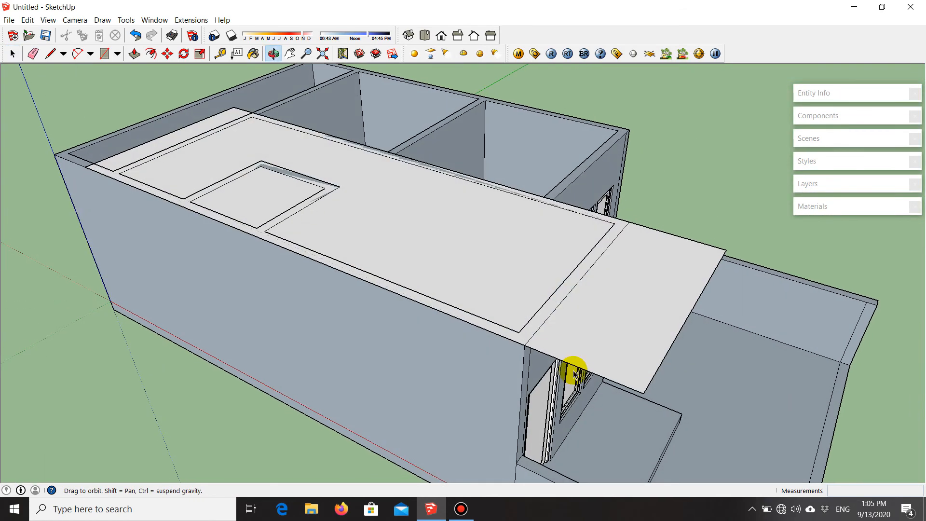
middle_click_drag(579, 339, 269, 333)
scroll(383, 414, "up", 8)
scroll(535, 210, "down", 3)
scroll(286, 333, "up", 3)
middle_click_drag(373, 365, 456, 333)
key("f")
scroll(456, 332, "up", 1)
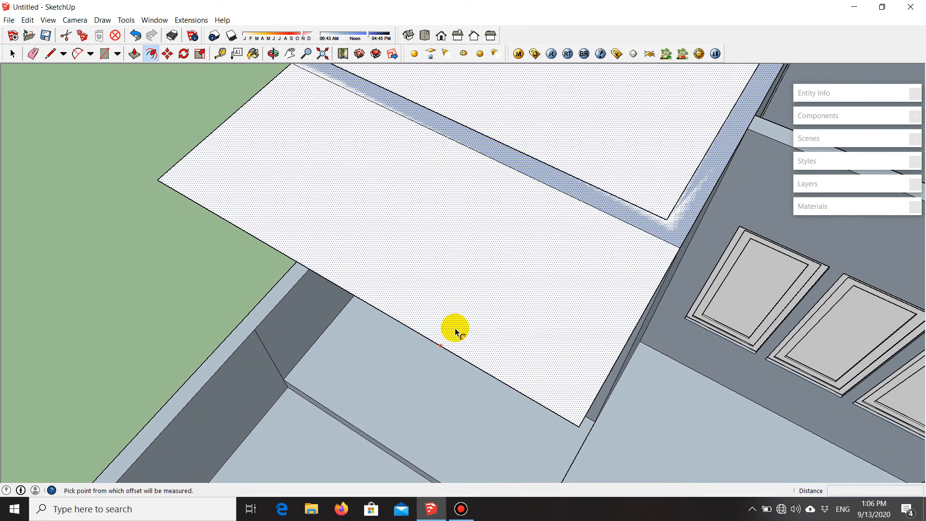
- Offset the roof slab's outline inward by 0.15 m
left_click(448, 343)
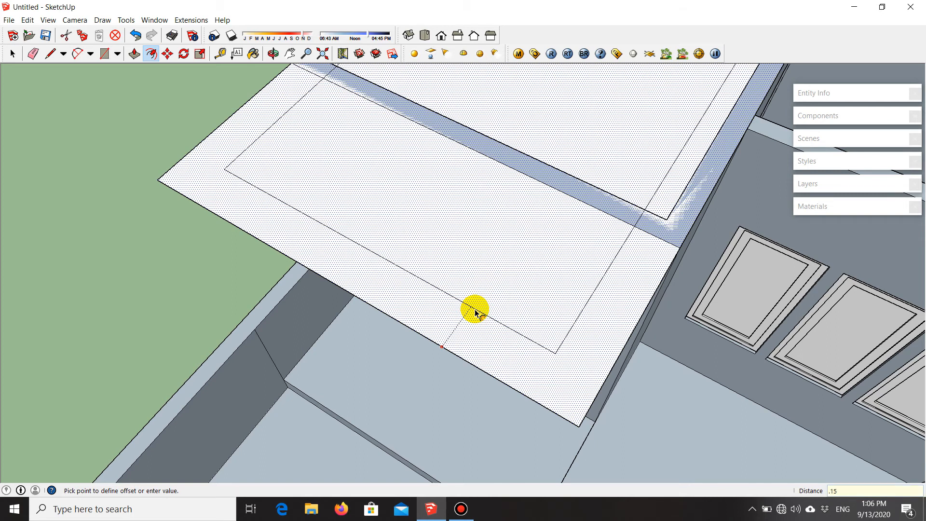
key("Return")
scroll(475, 313, "down", 4)
scroll(399, 373, "up", 4)
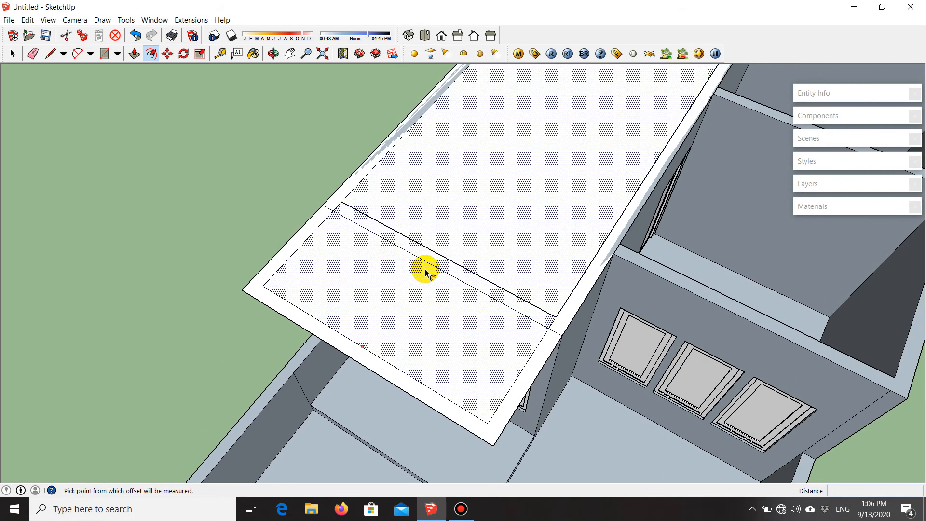
scroll(426, 271, "up", 2)
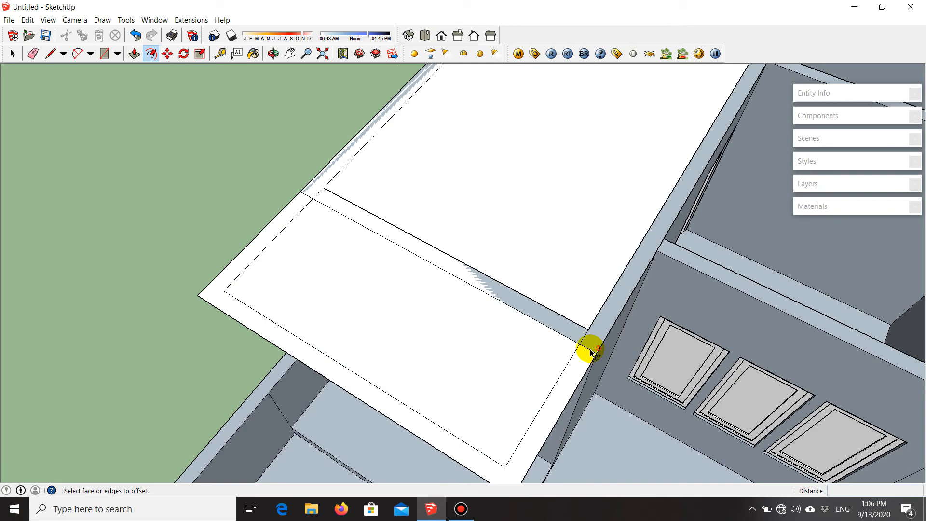
- Draw a line across the roof slab from the front wall's corner to the opposite edge, separating the front overhang
left_click(370, 243)
key("l")
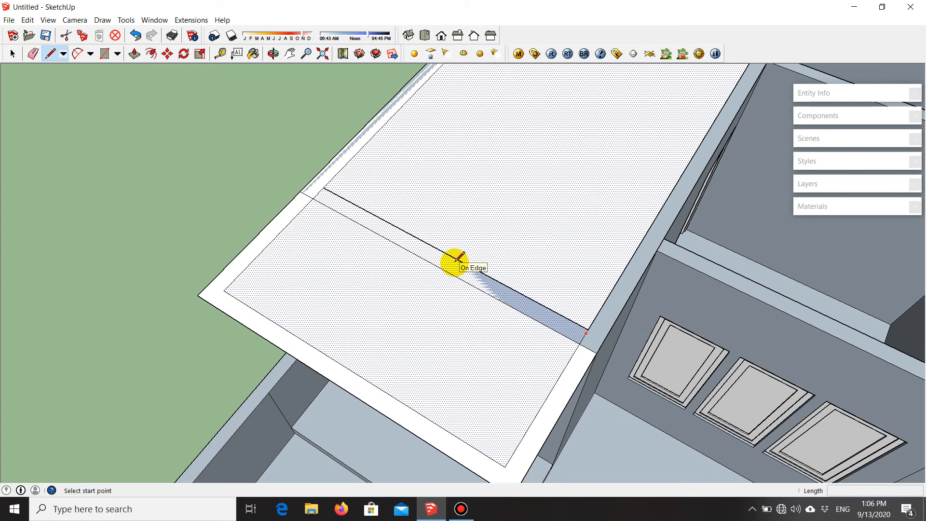
scroll(575, 351, "up", 3)
middle_click_drag(601, 372, 527, 248)
left_click(532, 256)
scroll(602, 313, "down", 3)
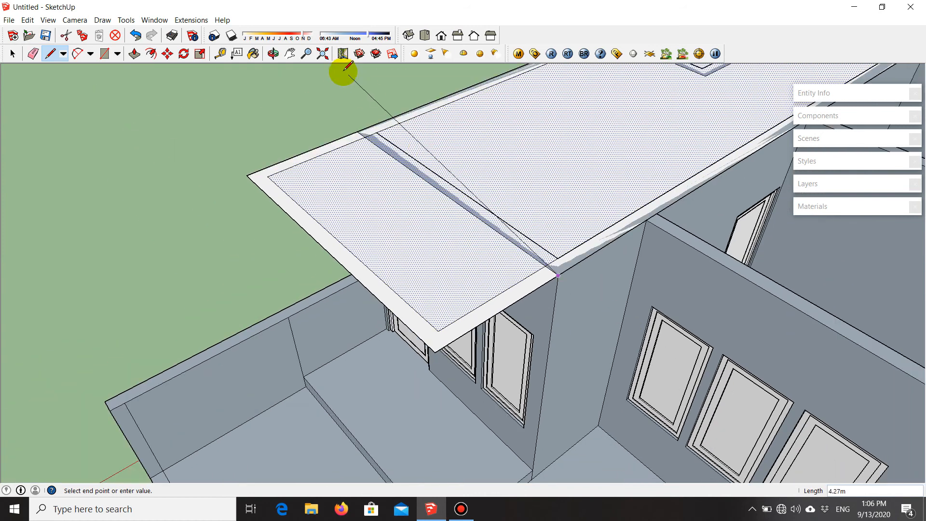
scroll(353, 130, "up", 4)
left_click(366, 146)
- Erase the inner offset edges behind the dividing line on both sides, keeping only those on the front overhang
scroll(517, 187, "down", 3)
scroll(356, 172, "up", 5)
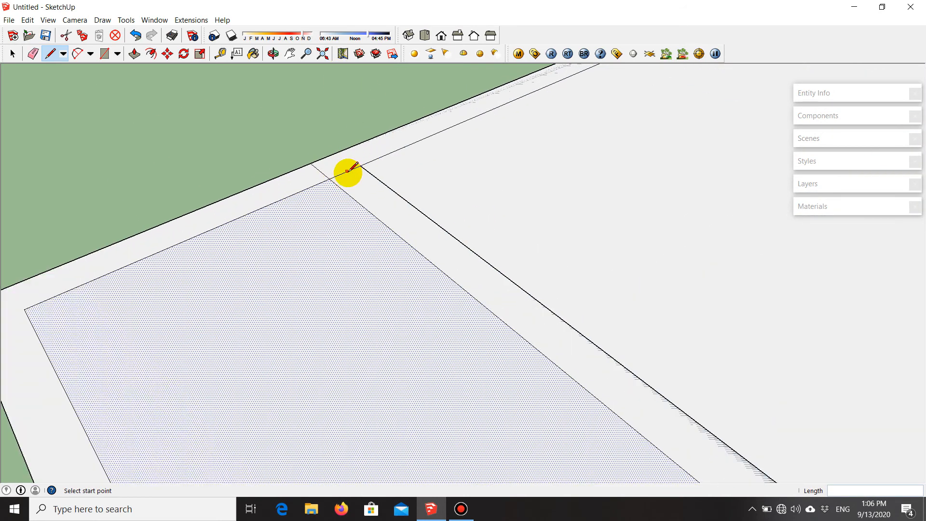
key("e")
left_click(346, 169)
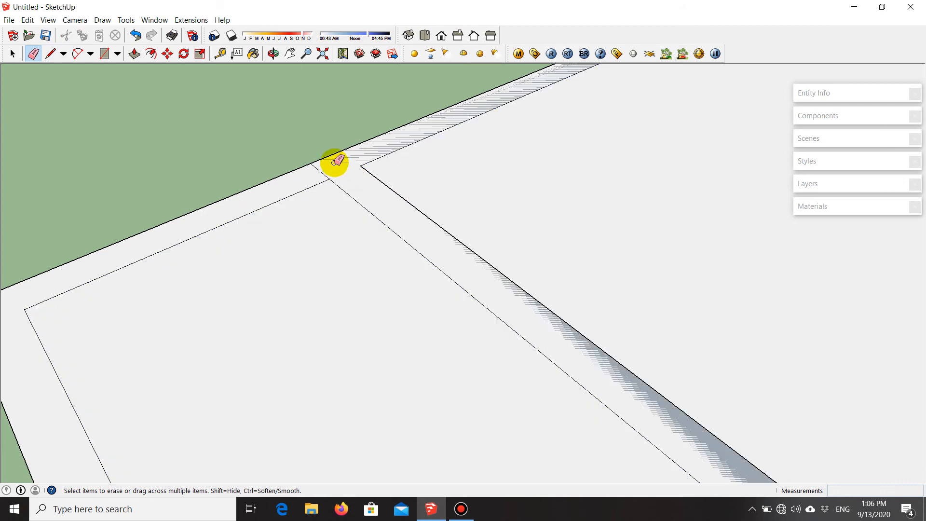
scroll(325, 171, "down", 3)
scroll(552, 368, "up", 5)
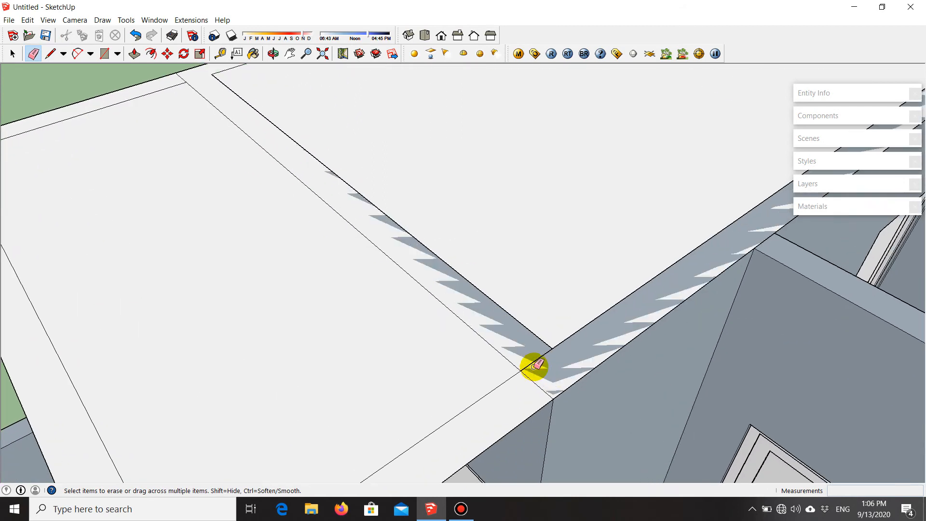
left_click(530, 362)
scroll(510, 333, "down", 3)
scroll(460, 330, "up", 3)
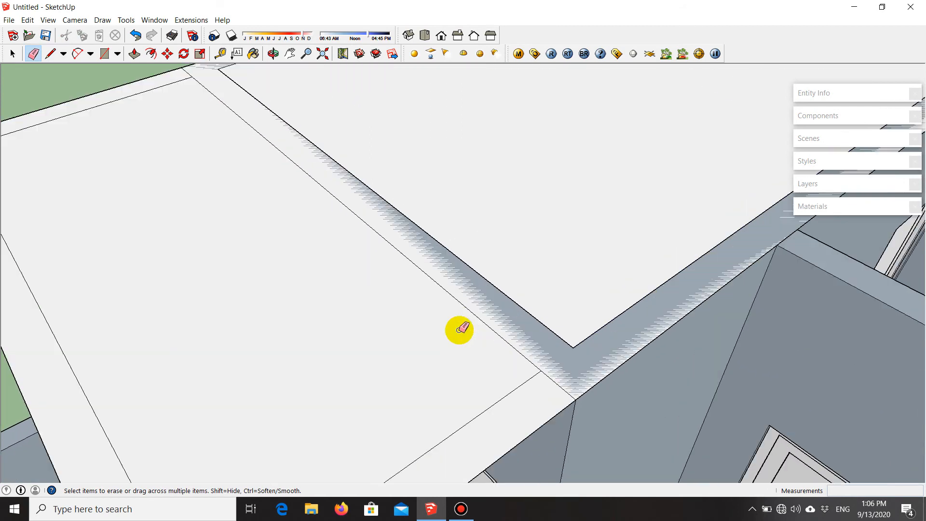
- Delete the middle segment of the dividing line between the two offset edges, keeping its short end pieces
left_click(492, 329)
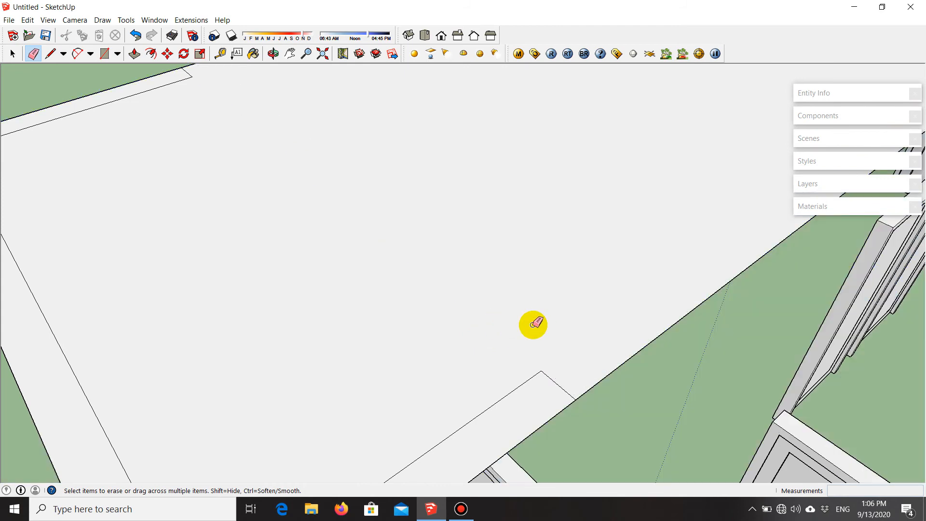
key("ctrl+z")
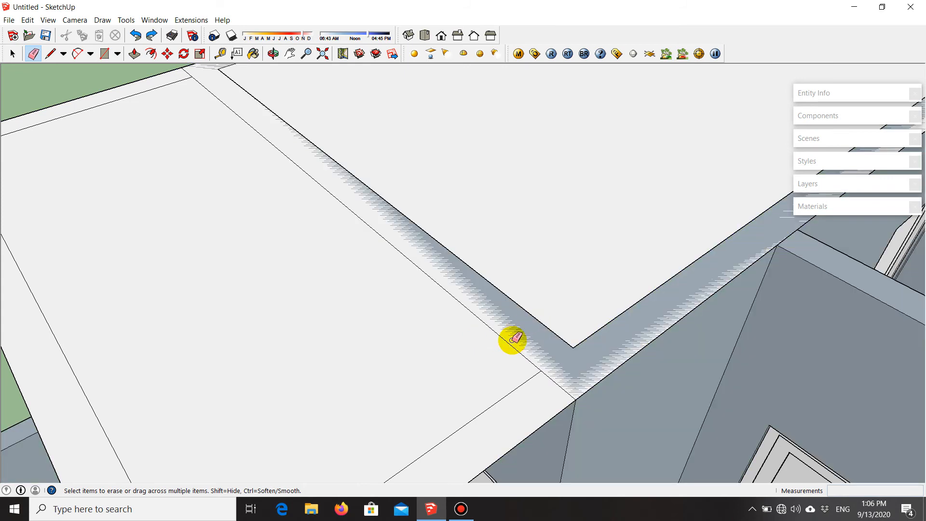
key("space")
left_click(515, 351)
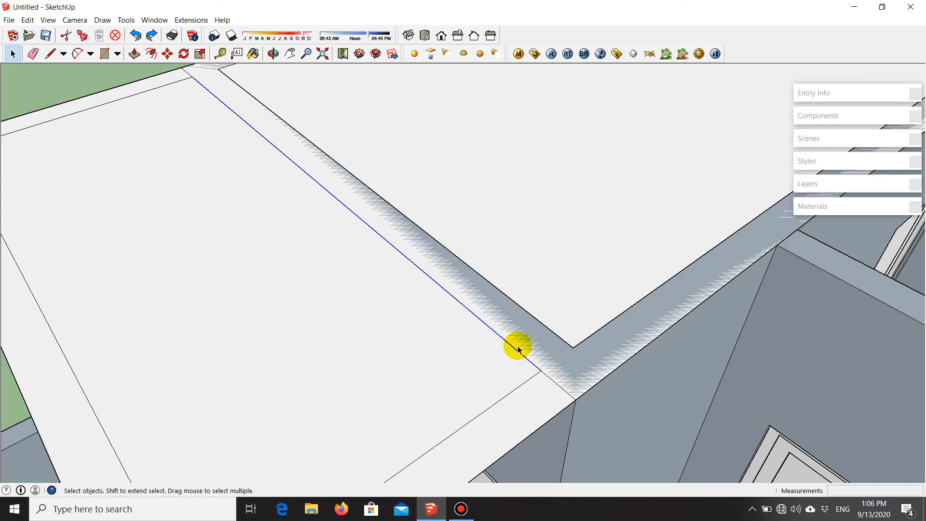
key("Delete")
middle_click_drag(504, 360, 518, 321)
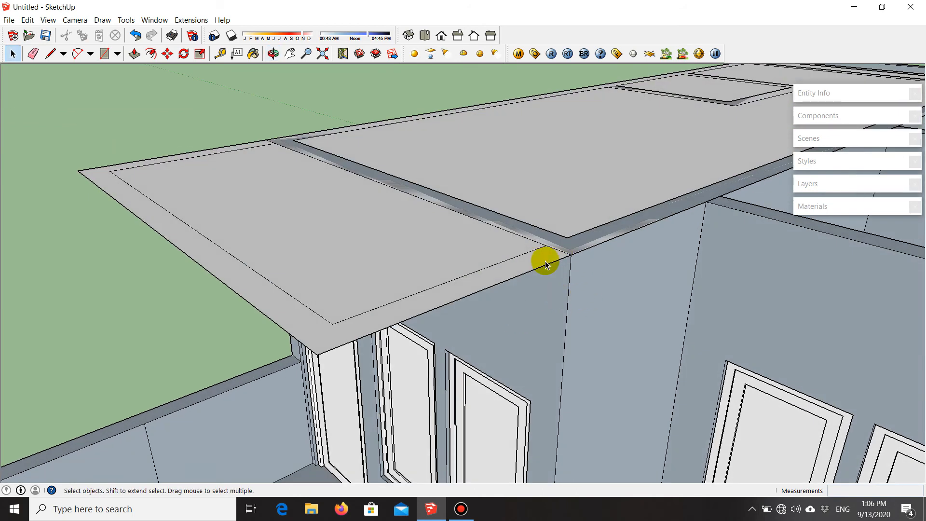
- Select the roof face and the overhang's border face with their edges and make them a group
scroll(563, 307, "up", 2)
middle_click_drag(522, 306, 386, 268)
scroll(404, 248, "down", 3)
left_click(388, 268)
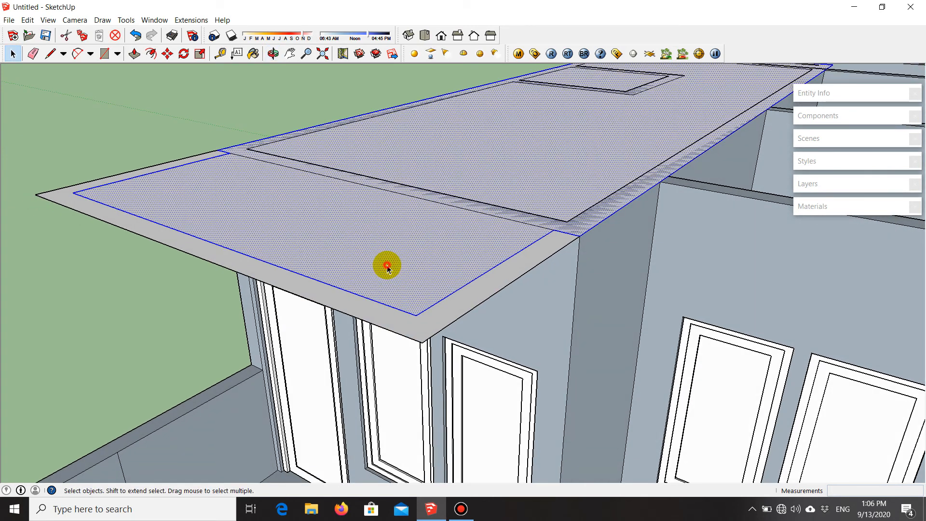
left_click(429, 264)
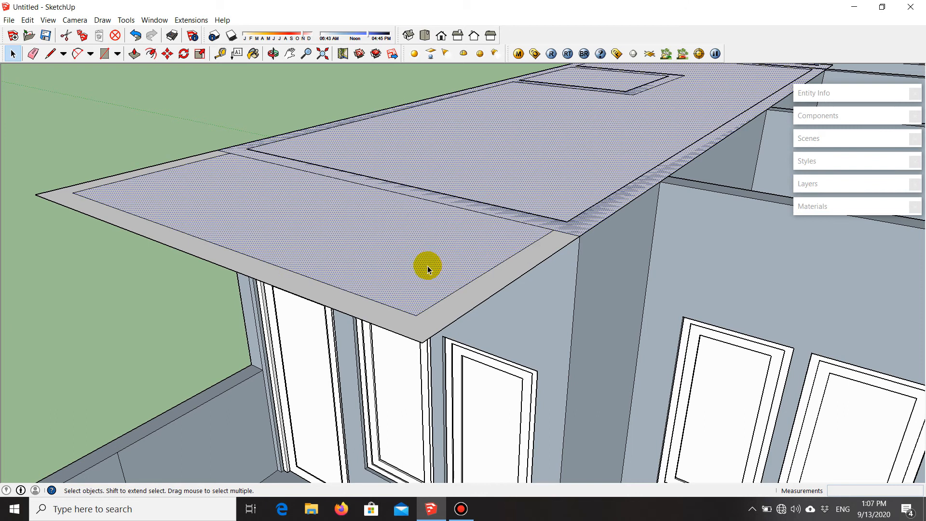
scroll(430, 264, "up", 2)
scroll(426, 268, "down", 3)
double_click(422, 266)
right_click(421, 266)
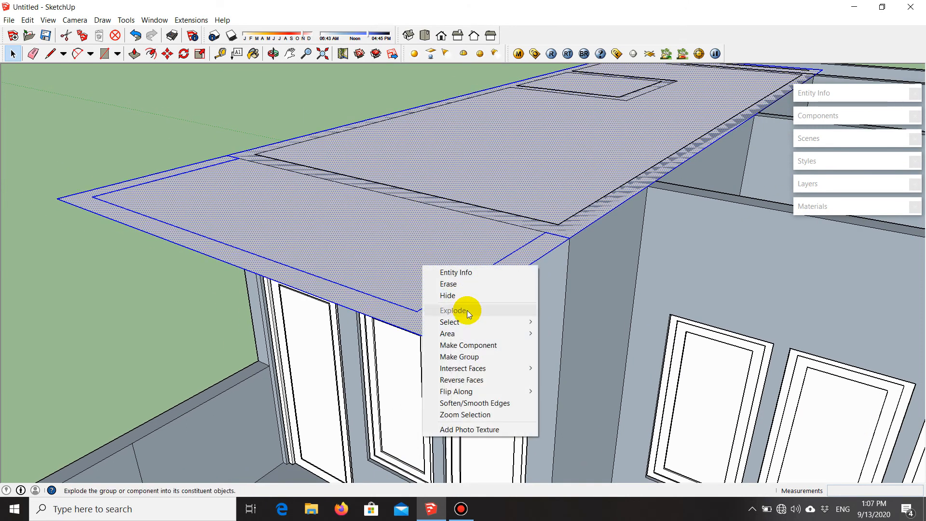
left_click(453, 356)
- Open the roof group for editing, push/pull the overhang's border face downward by 0.50 m, and close the group
middle_click_drag(449, 364, 429, 265)
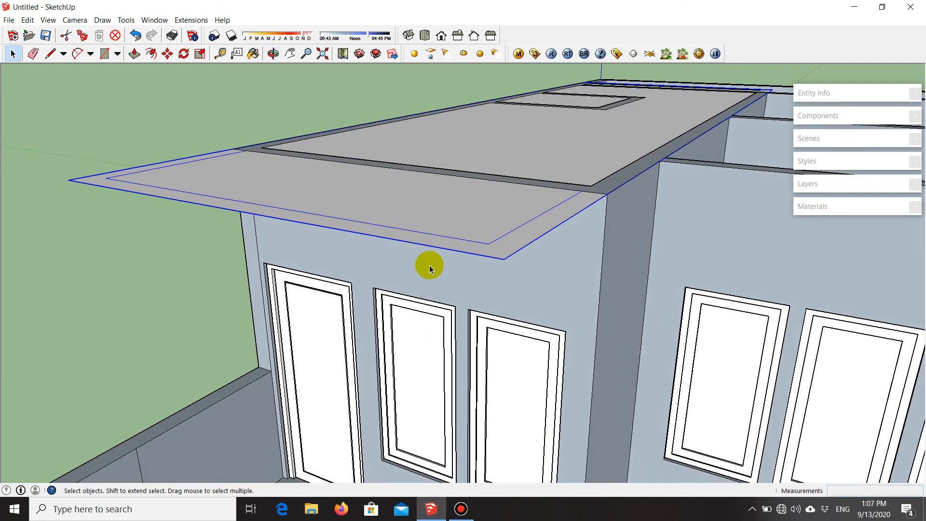
right_click(432, 218)
left_click(472, 268)
middle_click_drag(566, 309, 625, 188)
scroll(605, 126, "down", 2)
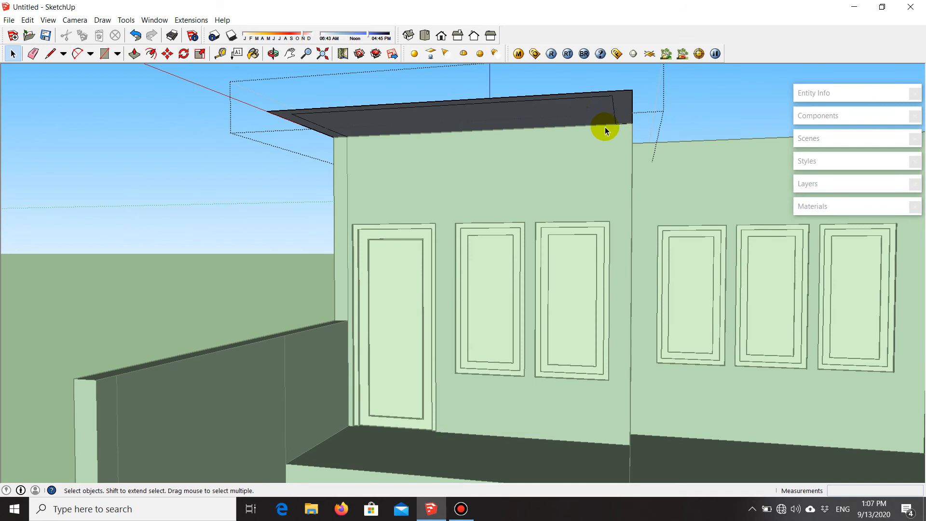
scroll(605, 126, "down", 3)
scroll(577, 343, "down", 2)
scroll(578, 196, "up", 5)
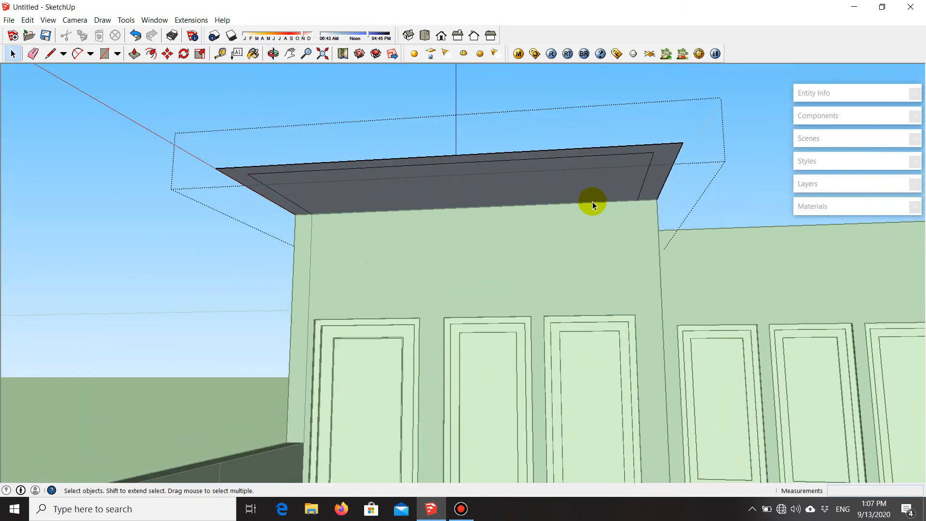
scroll(679, 183, "up", 2)
key("p")
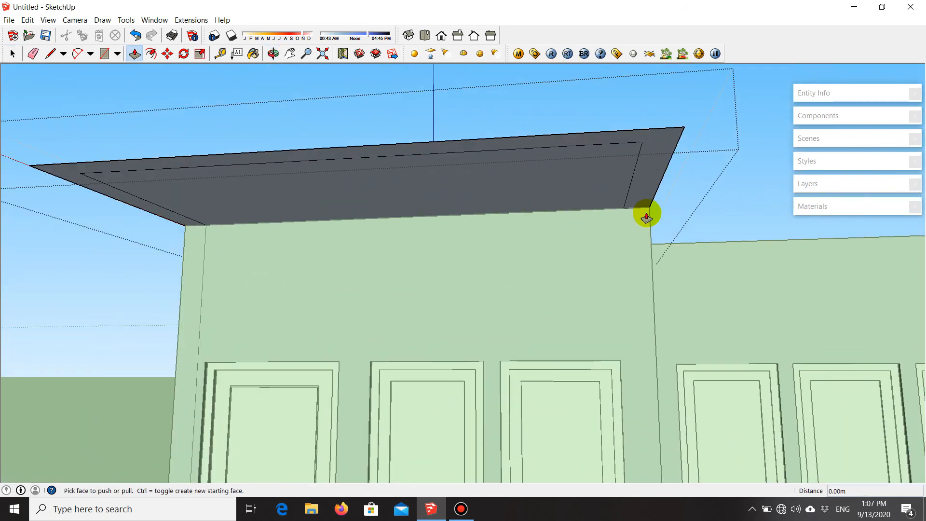
left_click_drag(647, 202, 633, 291)
scroll(629, 260, "down", 2)
scroll(639, 286, "down", 3)
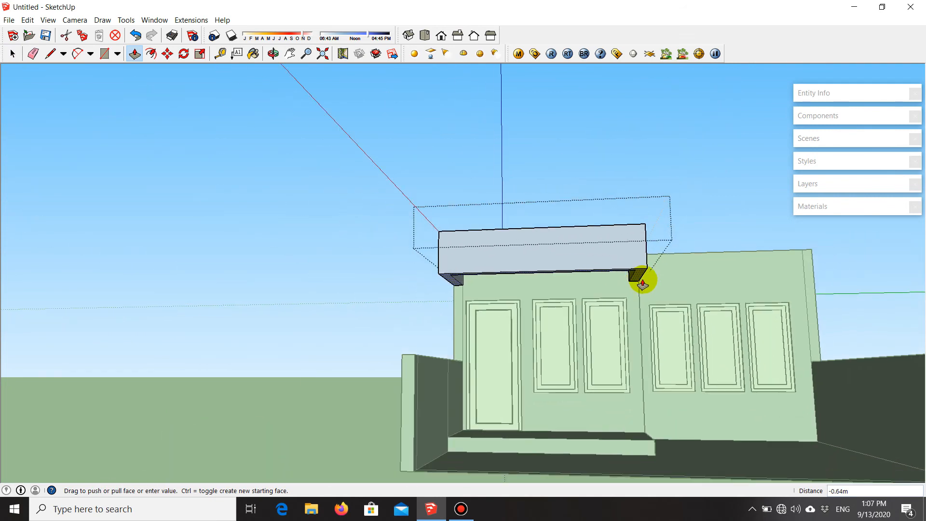
middle_click_drag(643, 281, 476, 316)
scroll(498, 318, "up", 1)
left_click_drag(497, 319, 517, 306)
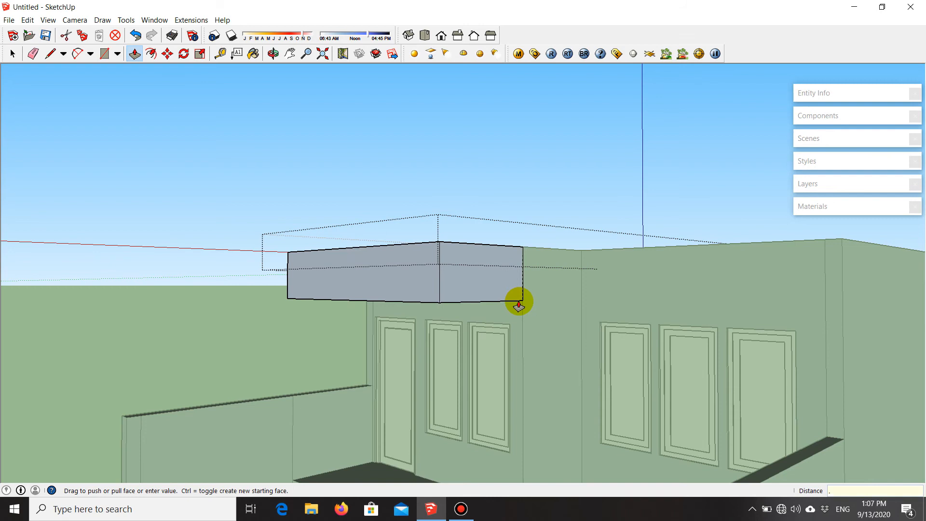
key("Return")
scroll(557, 278, "down", 3)
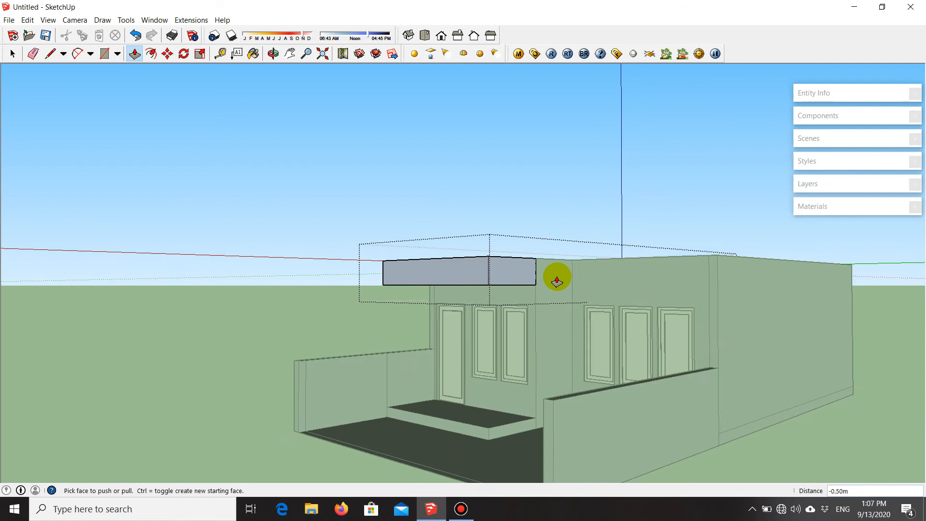
key("space")
left_click(502, 324)
- Reopen the roof group and draw a short line between the border's inner and outer corners at the wall to cap its open top
middle_click_drag(414, 365, 331, 401)
scroll(393, 281, "up", 4)
middle_click_drag(427, 293, 417, 360)
scroll(448, 277, "up", 2)
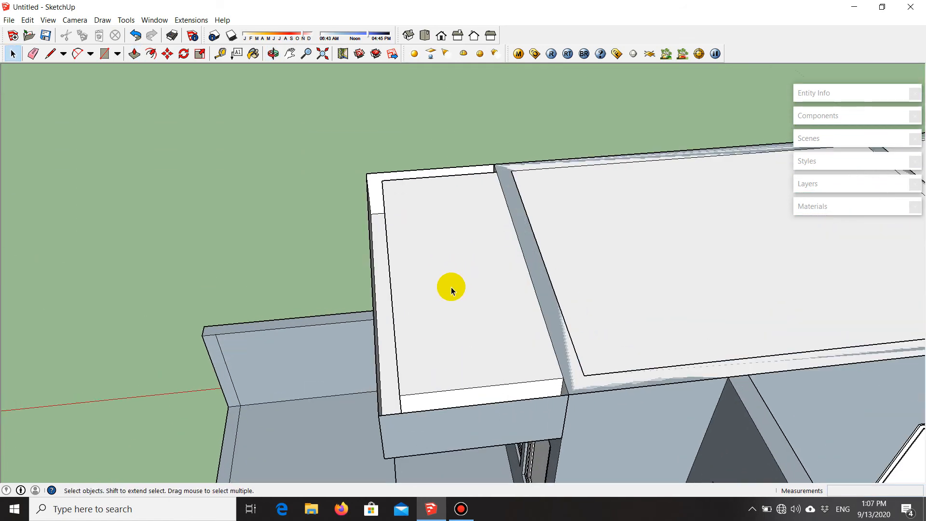
right_click(432, 334)
left_click(471, 215)
scroll(396, 367, "up", 4)
scroll(515, 161, "down", 2)
scroll(508, 169, "up", 4)
key("l")
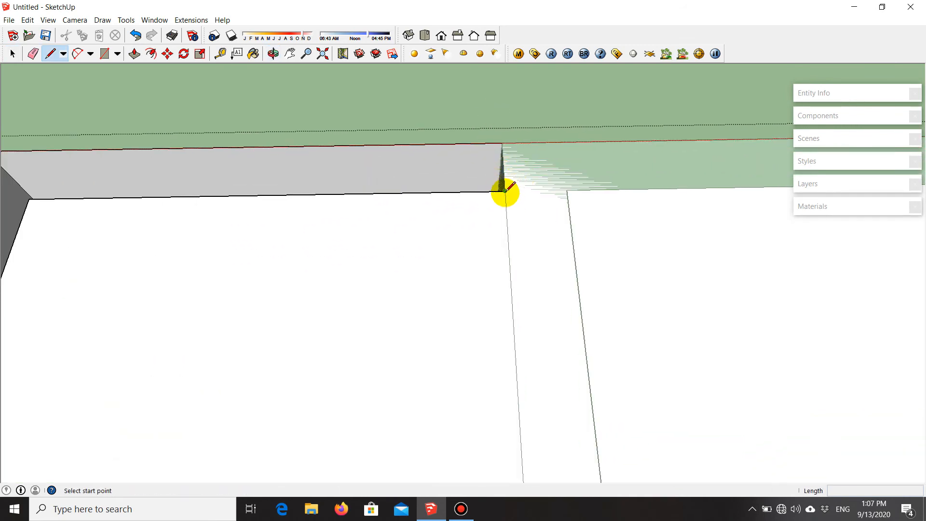
left_click(505, 190)
left_click(506, 143)
scroll(456, 140, "down", 1)
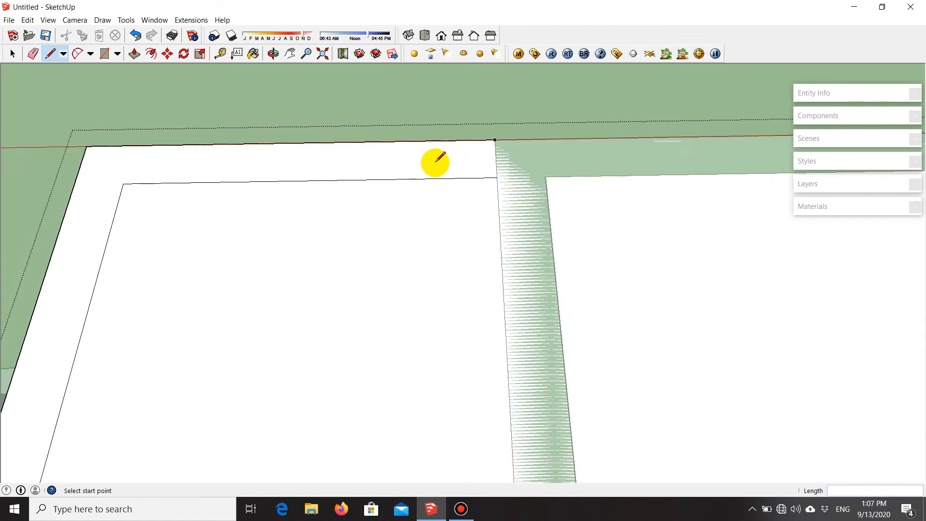
- Examine the capped overhang border and the whole roof slab from several angles
scroll(310, 201, "down", 5)
middle_click_drag(268, 303, 592, 230)
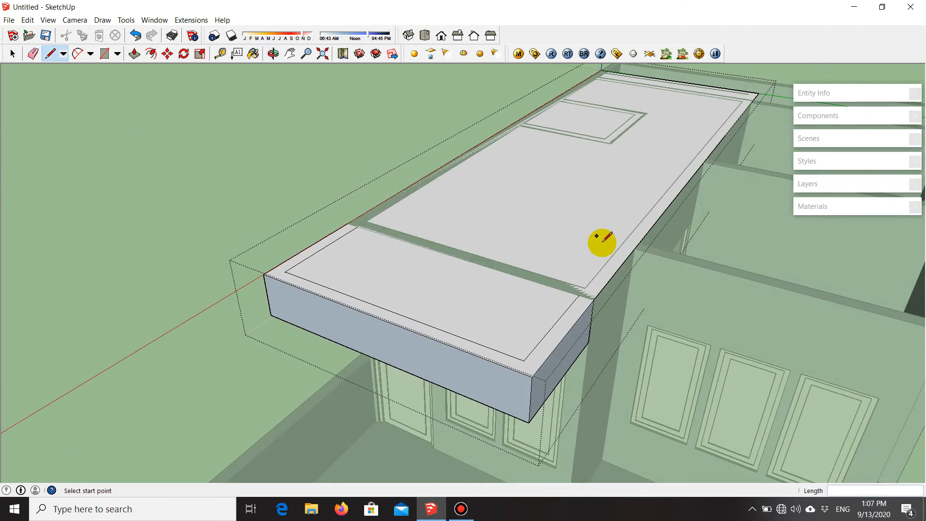
middle_click_drag(637, 276, 347, 385)
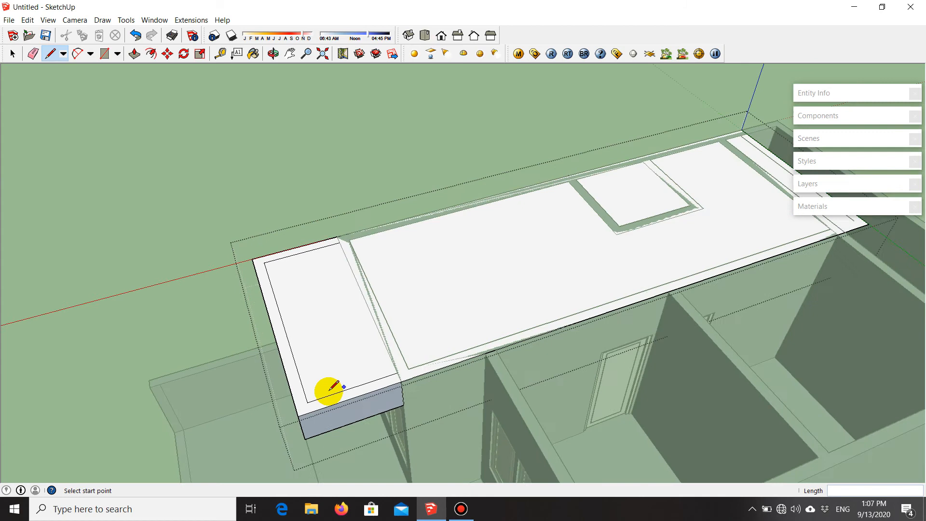
middle_click_drag(344, 347, 290, 399)
scroll(331, 403, "up", 6)
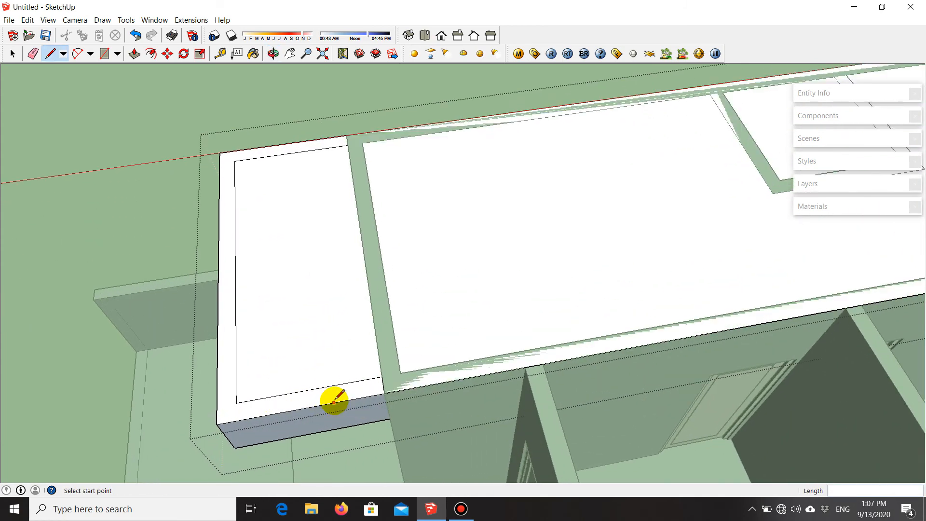
scroll(290, 393, "down", 5)
middle_click_drag(258, 399, 454, 295)
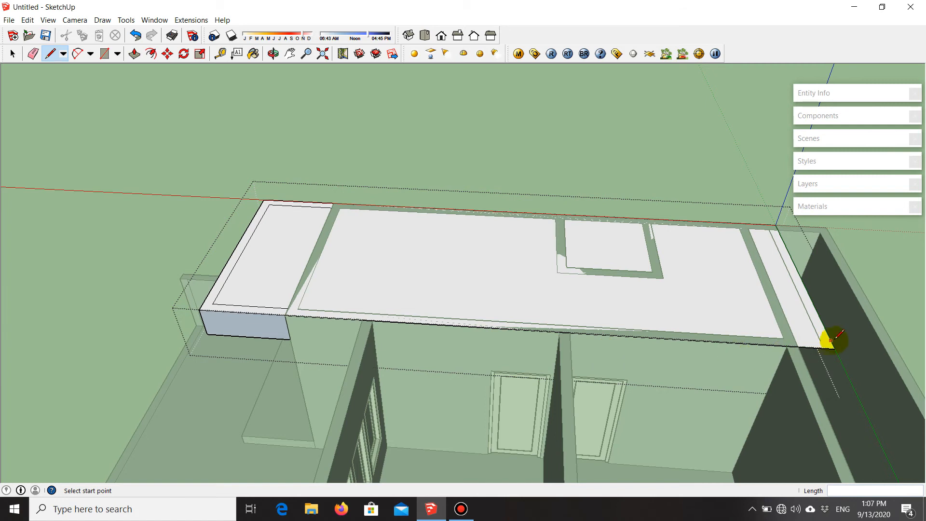
scroll(375, 345, "down", 1)
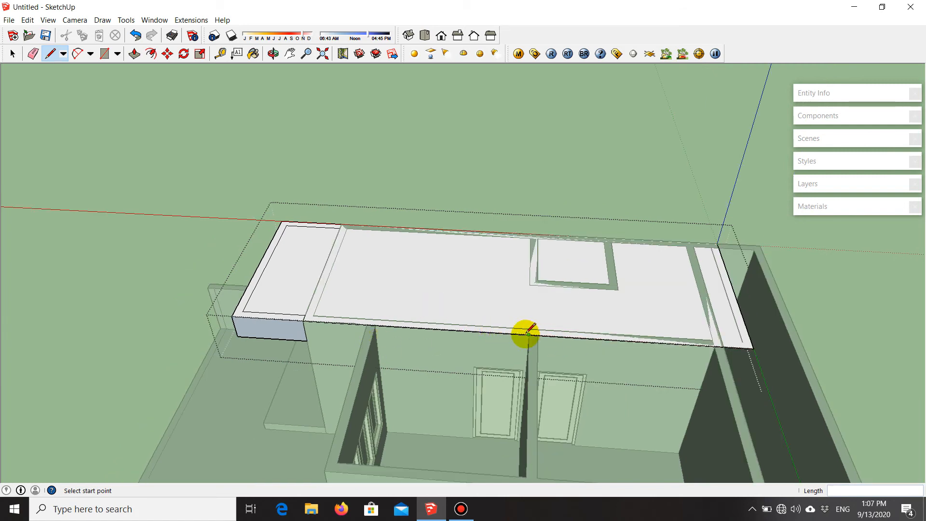
mouse_move(528, 333)
middle_mouse_down()
mouse_move(534, 291)
mouse_move(562, 274)
middle_mouse_up()
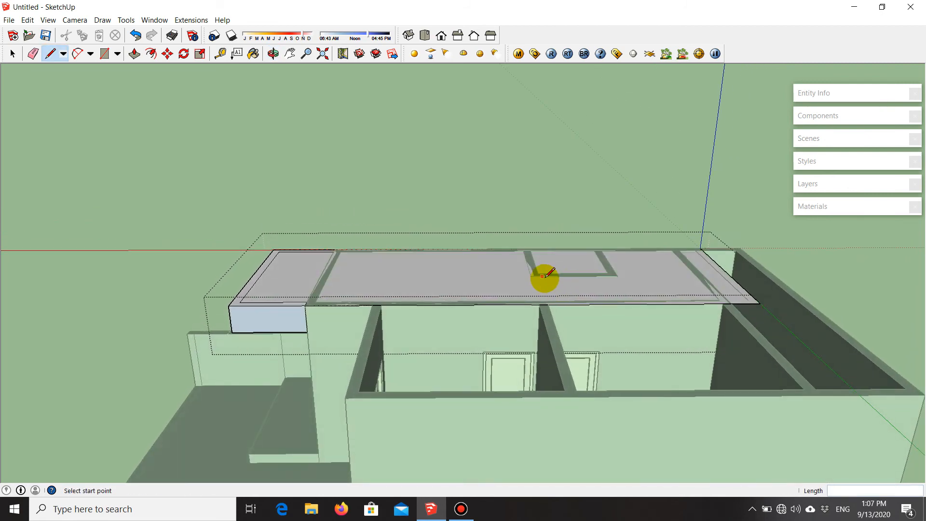
scroll(452, 285, "up", 2)
middle_click_drag(445, 301, 629, 179)
scroll(597, 244, "down", 4)
middle_click_drag(597, 246, 598, 348)
scroll(556, 241, "up", 3)
middle_click_drag(551, 273, 389, 362)
scroll(275, 338, "up", 1)
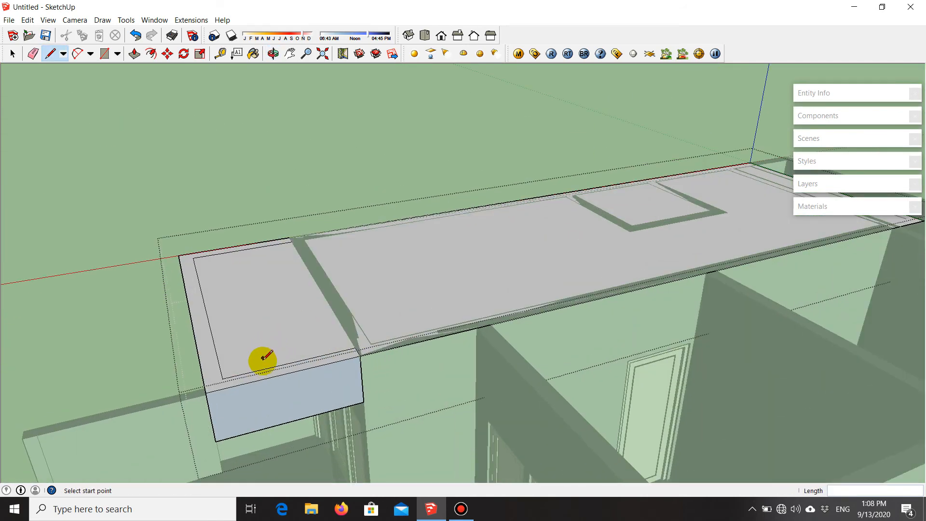
middle_click_drag(338, 335, 256, 381)
scroll(126, 393, "down", 2)
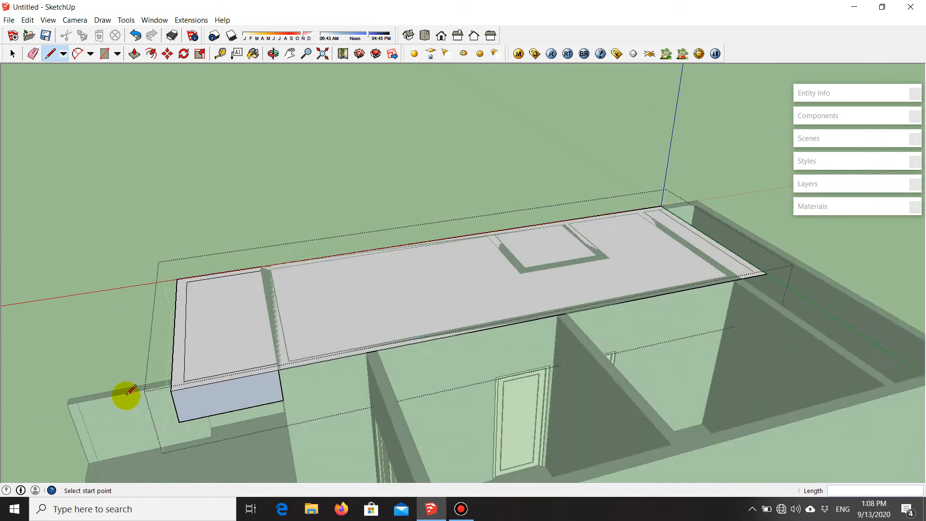
scroll(444, 372, "up", 1)
middle_click_drag(445, 375, 374, 409)
middle_click_drag(269, 404, 169, 430)
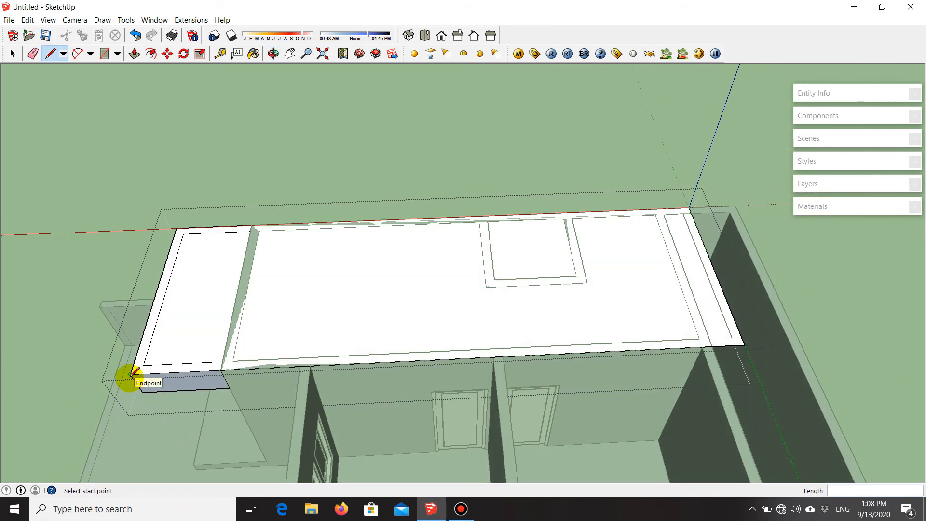
- Examine the roof slab's outer corners, the overhang border and the strip at the rear from several distances and angles
scroll(183, 317, "down", 2)
scroll(463, 409, "up", 2)
scroll(521, 273, "up", 3)
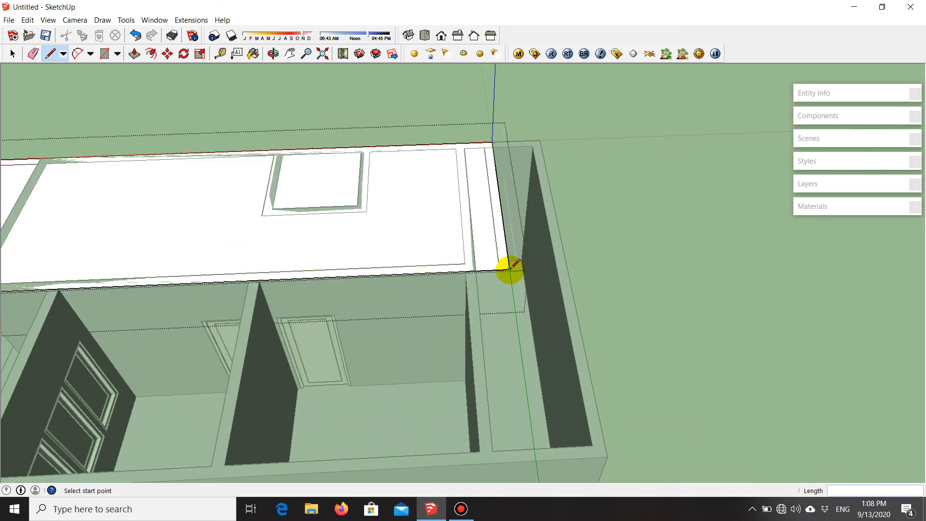
scroll(510, 269, "up", 3)
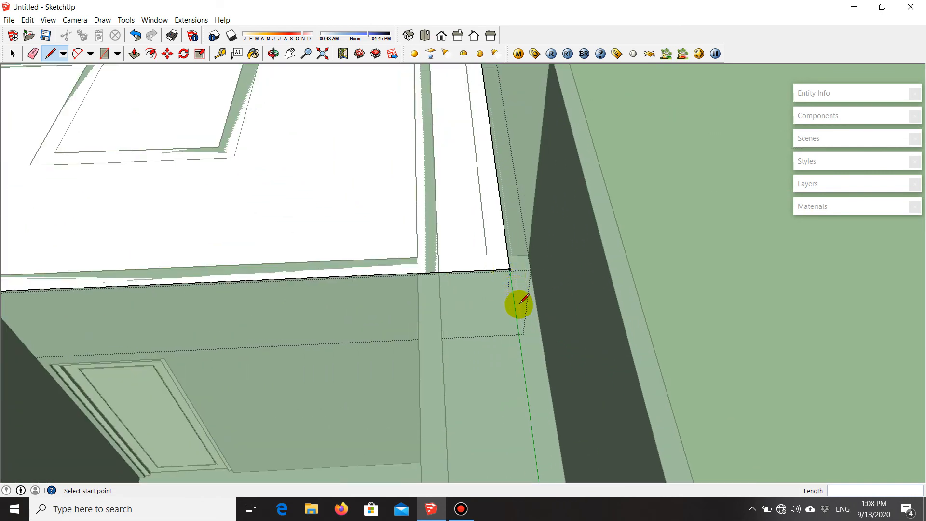
scroll(523, 329, "down", 5)
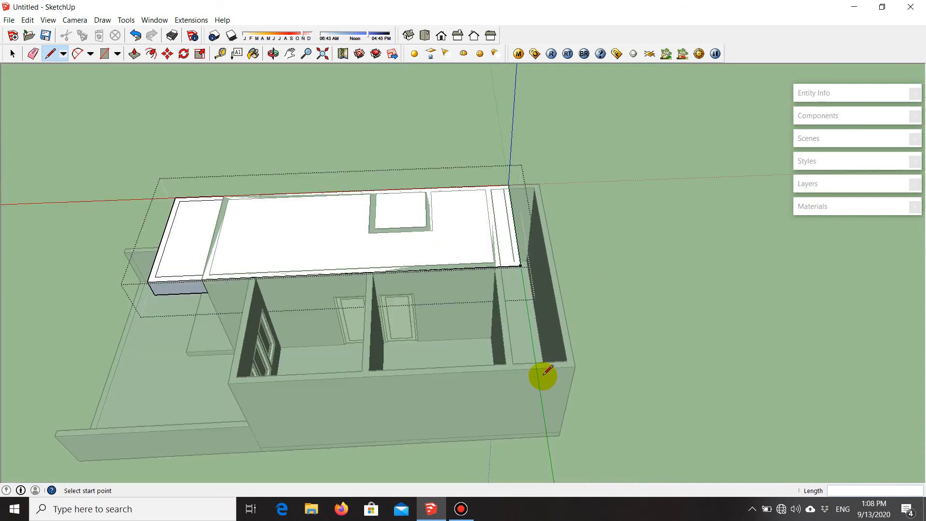
scroll(533, 358, "up", 2)
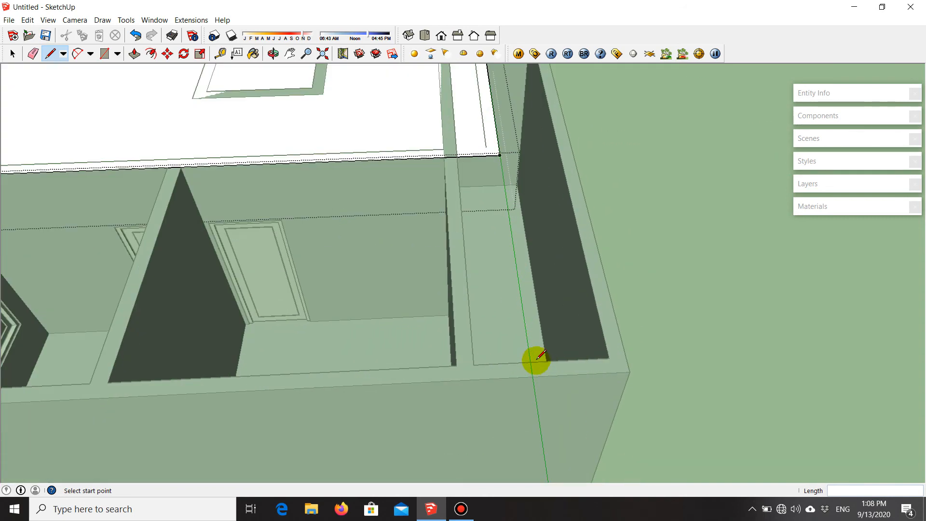
scroll(655, 306, "down", 5)
middle_click_drag(295, 332, 316, 174)
scroll(338, 182, "up", 3)
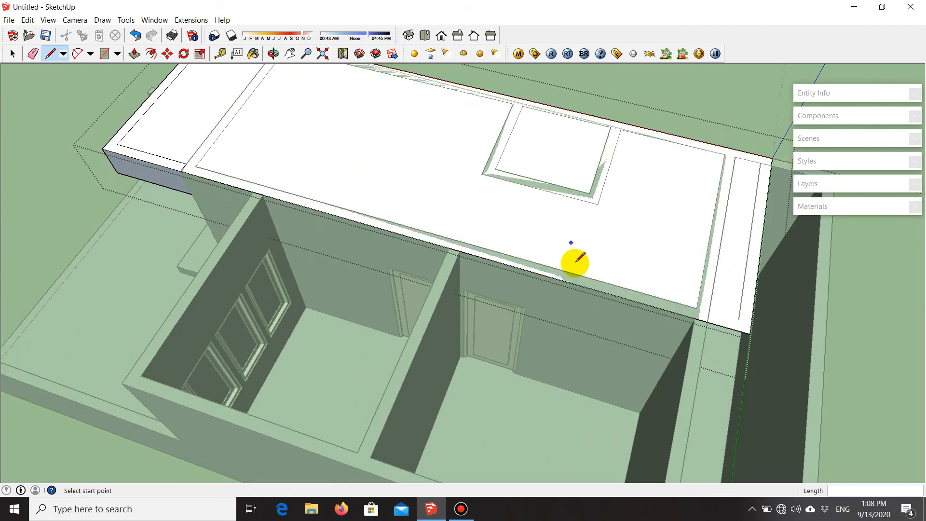
scroll(571, 244, "down", 3)
scroll(207, 98, "up", 3)
scroll(323, 221, "up", 4)
scroll(341, 237, "up", 2)
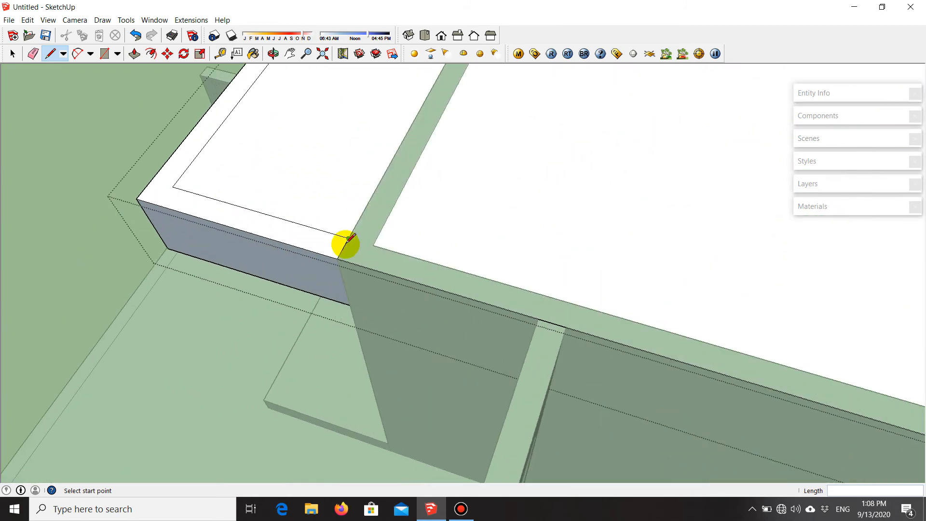
scroll(259, 244, "down", 6)
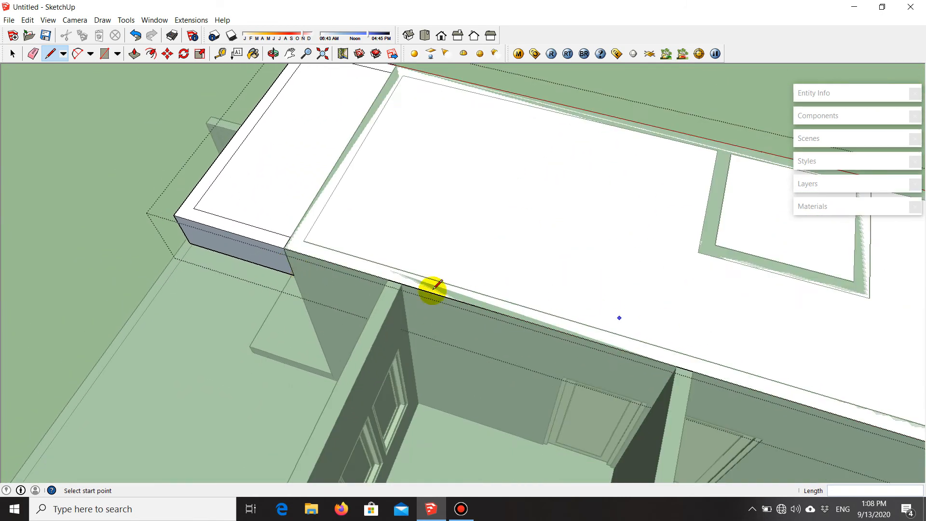
scroll(456, 290, "up", 2)
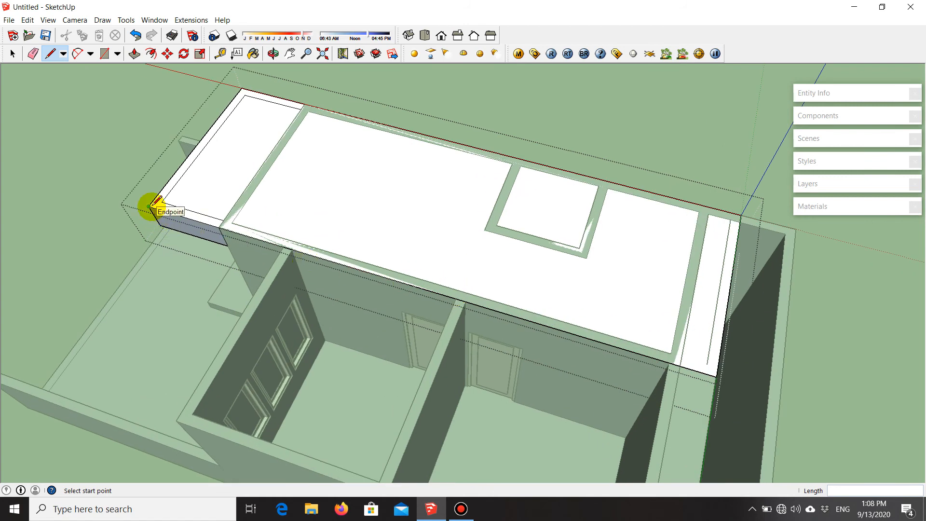
scroll(174, 199, "up", 3)
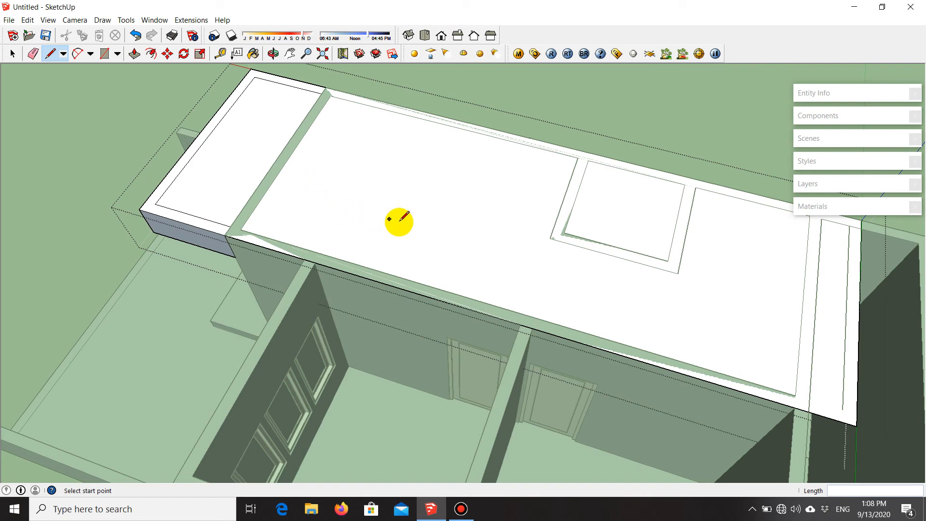
- Try push/pulling the roof slab's face upward by 2.00 m inside the roof group
key("p")
left_click(411, 232)
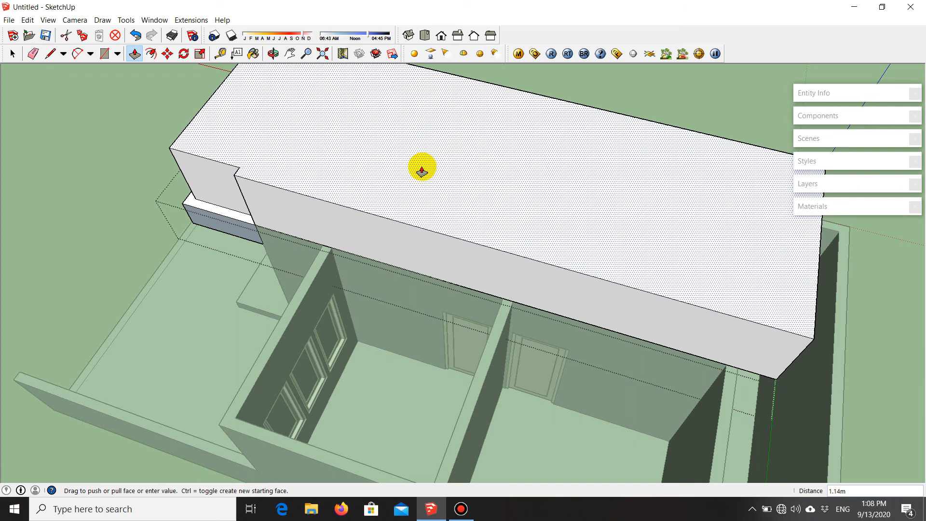
key("Return")
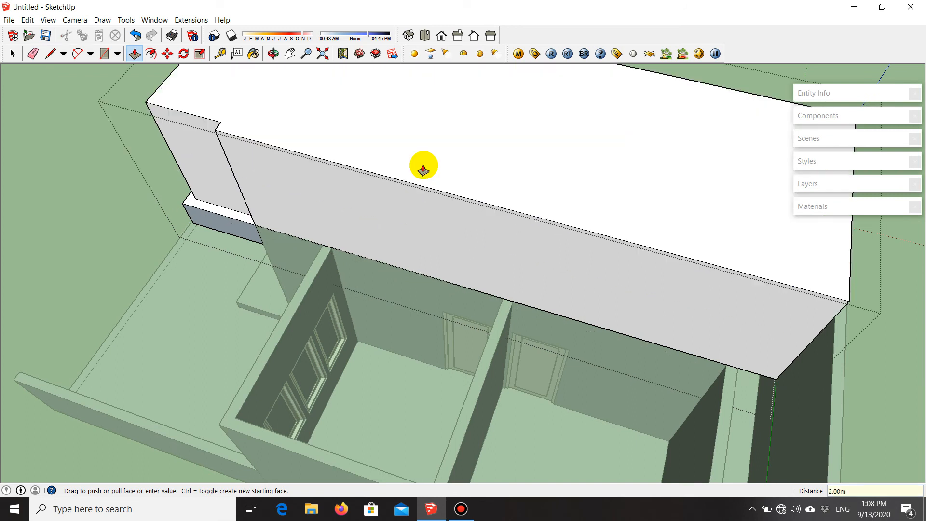
scroll(593, 145, "down", 2)
scroll(275, 202, "up", 4)
middle_click_drag(334, 207, 414, 221)
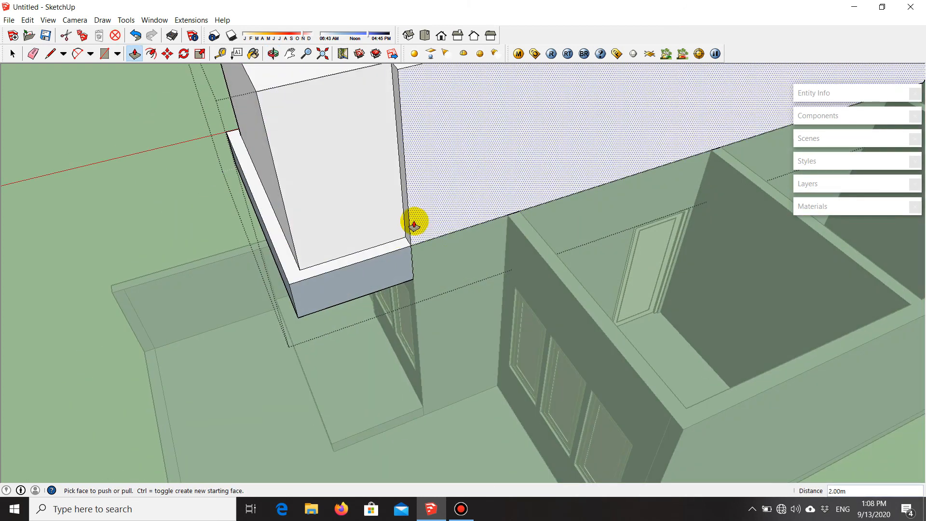
- Try pulling the overhang border's top face up level with the raised block, and undo both extrusions
left_click(380, 252)
scroll(380, 252, "down", 2)
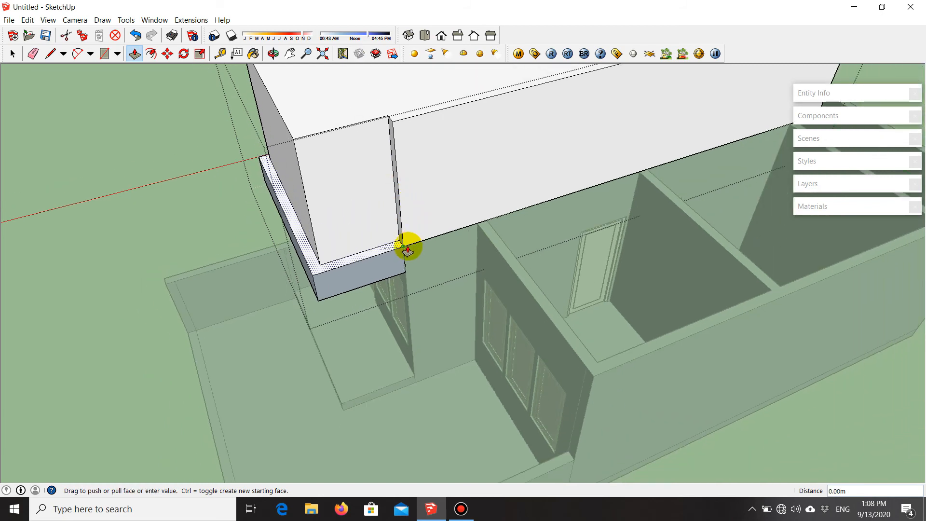
left_click(395, 124)
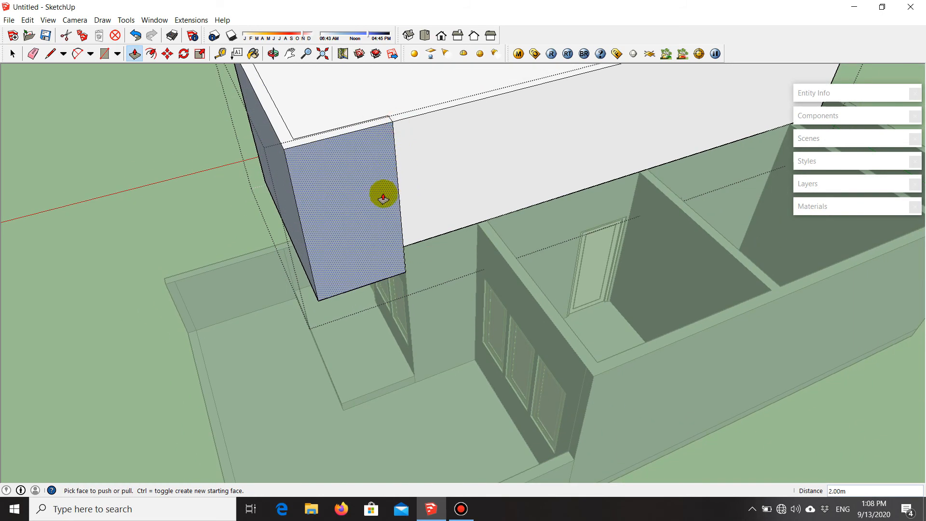
scroll(374, 208, "down", 3)
middle_click_drag(374, 207, 284, 110)
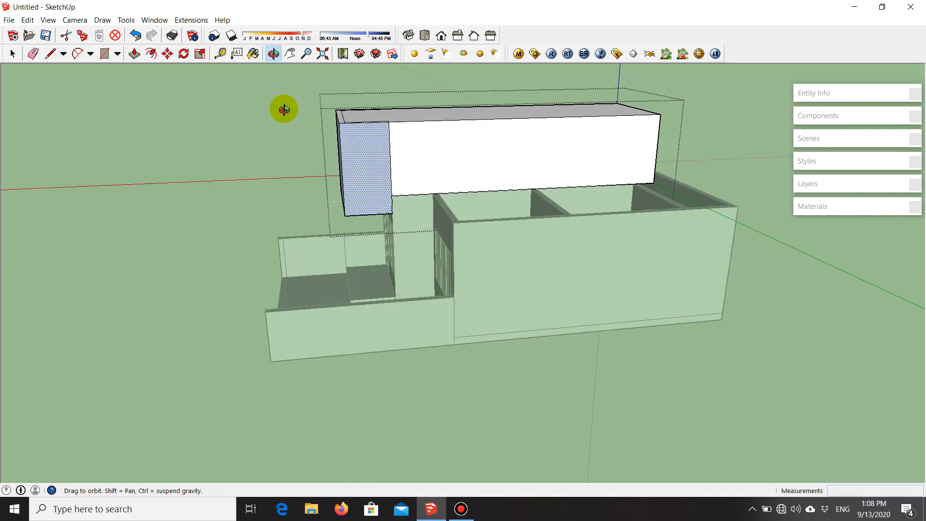
left_click(388, 181)
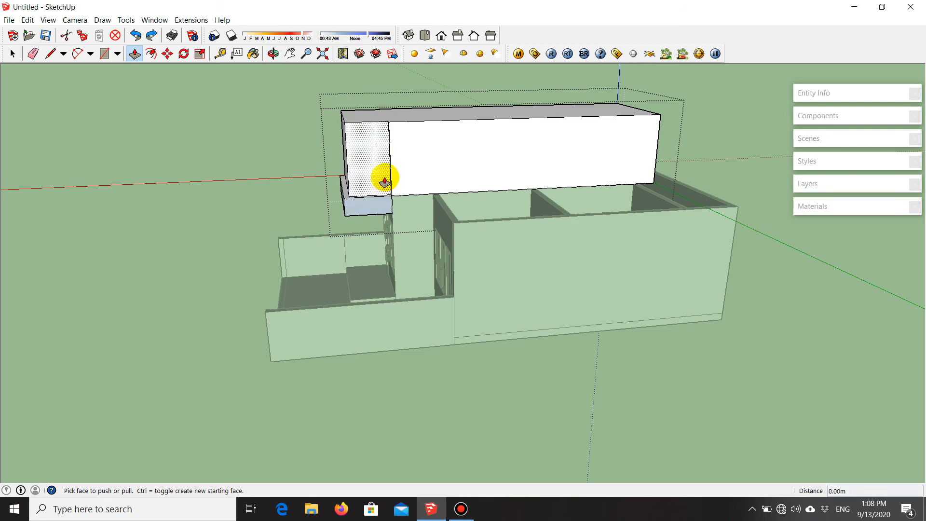
key("Escape")
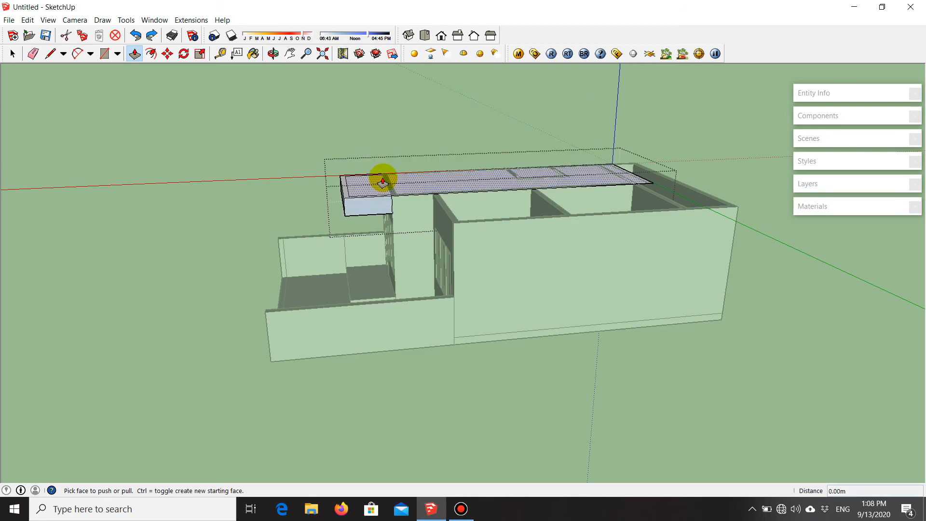
- Close the roof group and delete the stray line running along the slab's rear strip
key("space")
left_click(419, 131)
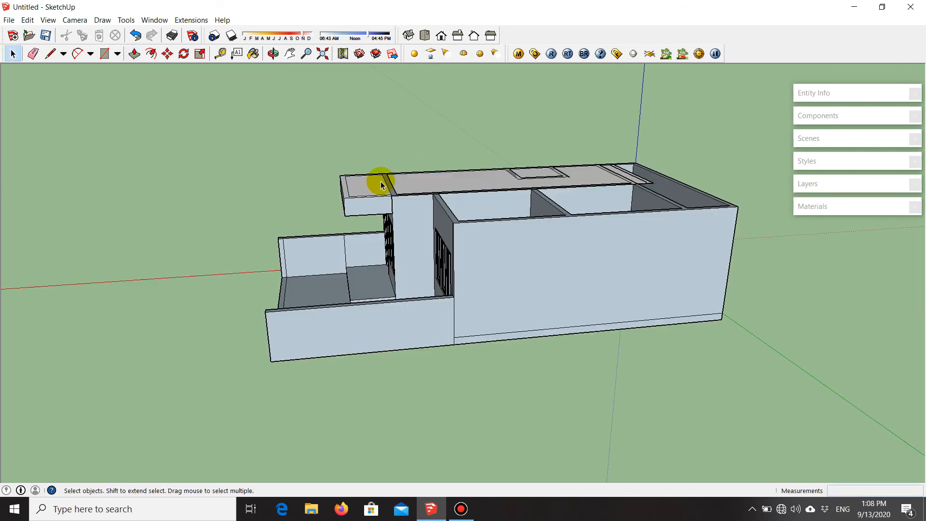
scroll(348, 198, "up", 4)
middle_click_drag(336, 209, 338, 256)
scroll(404, 263, "down", 5)
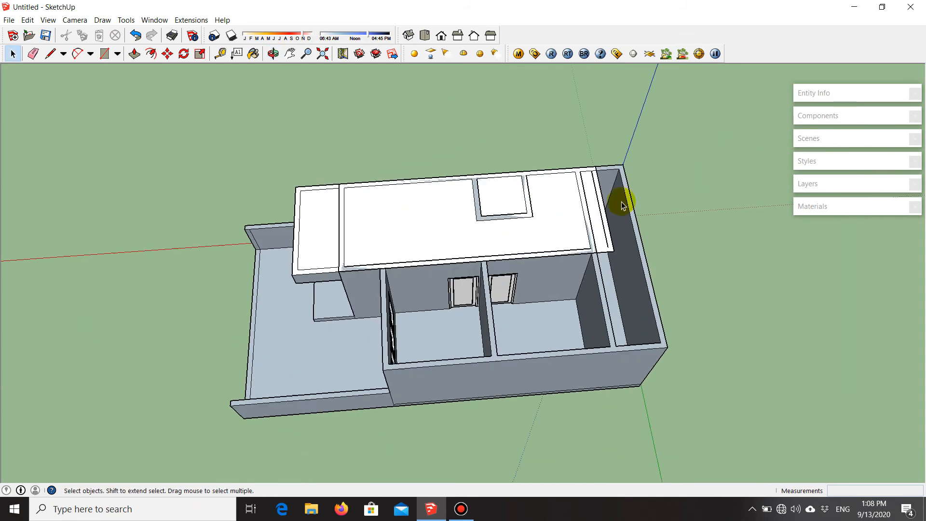
scroll(601, 234, "up", 4)
middle_click_drag(600, 238, 374, 97)
scroll(585, 289, "up", 4)
middle_click_drag(569, 324, 540, 327)
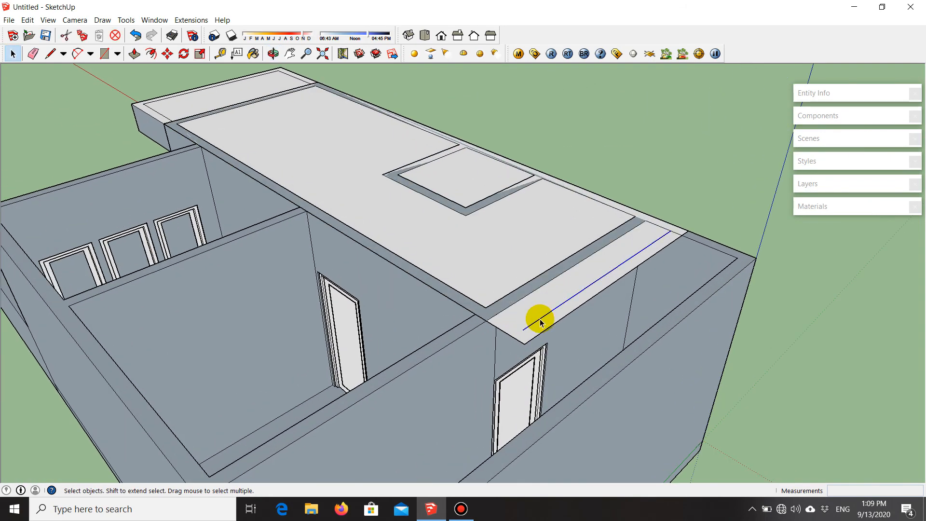
scroll(541, 320, "up", 2)
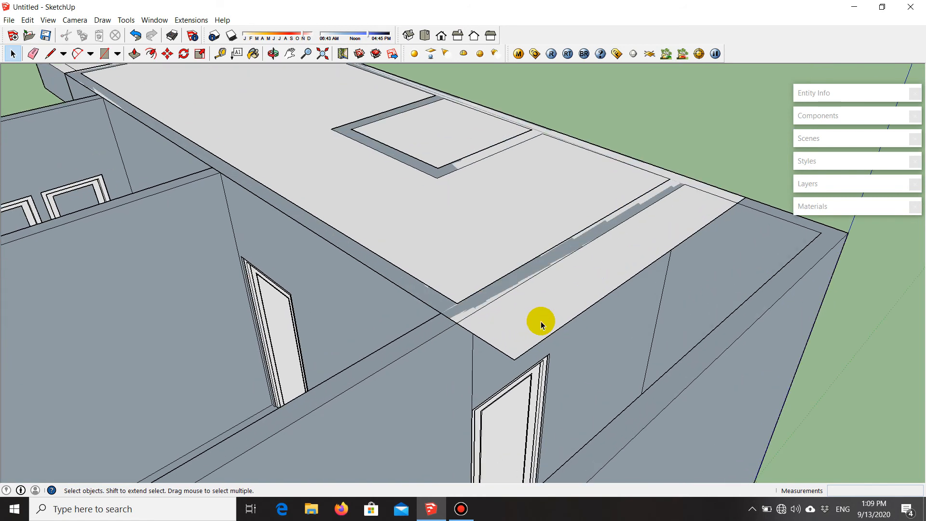
- Draw a rectangle over the whole roof slab, from its rear outer corner to the diagonally opposite corner of the front overhang
scroll(541, 322, "down", 4)
middle_click_drag(541, 322, 547, 326)
scroll(524, 365, "up", 3)
middle_click_drag(524, 366, 618, 331)
key("r")
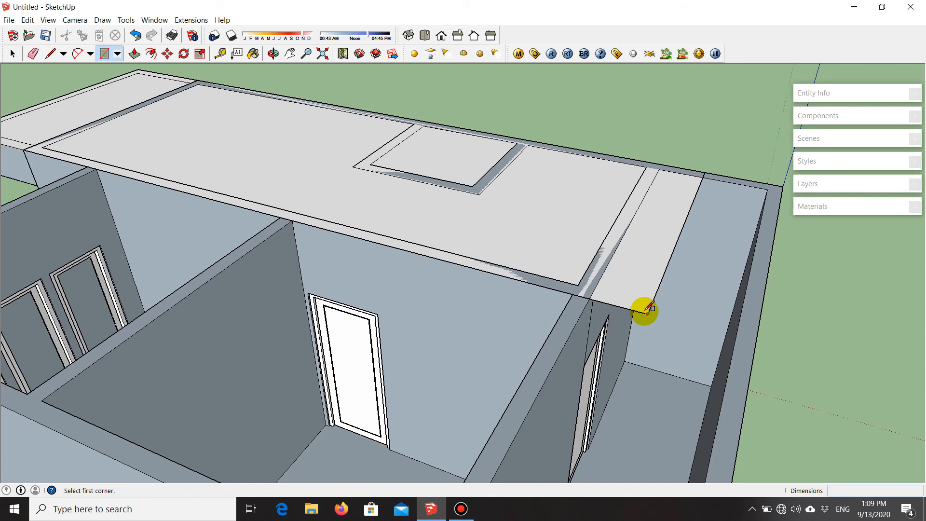
left_click(648, 311)
scroll(716, 394, "down", 4)
scroll(392, 191, "up", 3)
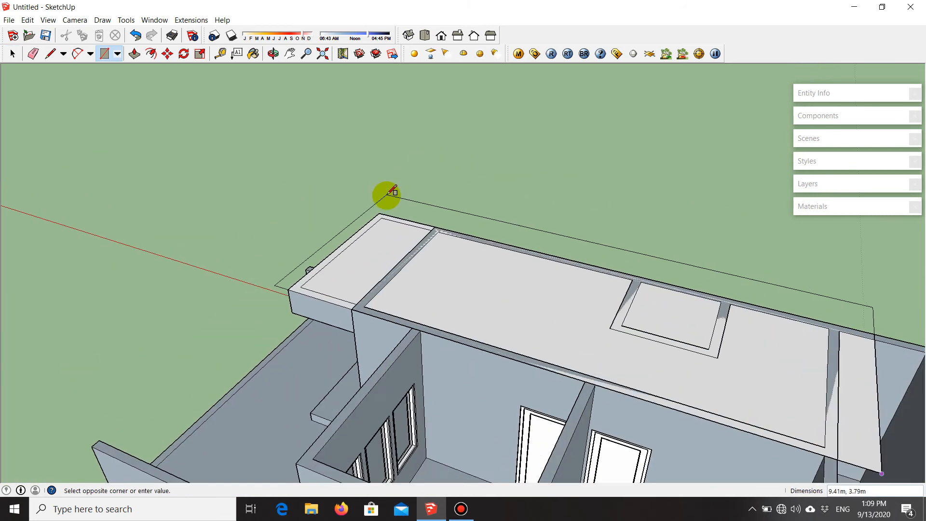
scroll(386, 202, "up", 3)
left_click(379, 216)
scroll(347, 227, "down", 2)
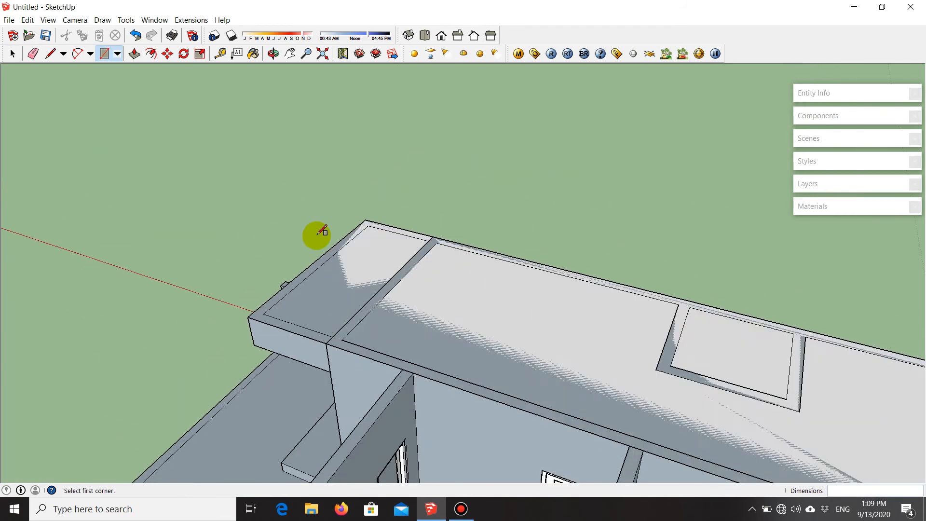
scroll(317, 235, "down", 2)
- Select the new roof-covering rectangle with its edges and make it a group
key("space")
scroll(435, 292, "down", 3)
scroll(465, 338, "up", 2)
double_click(415, 285)
right_click(418, 286)
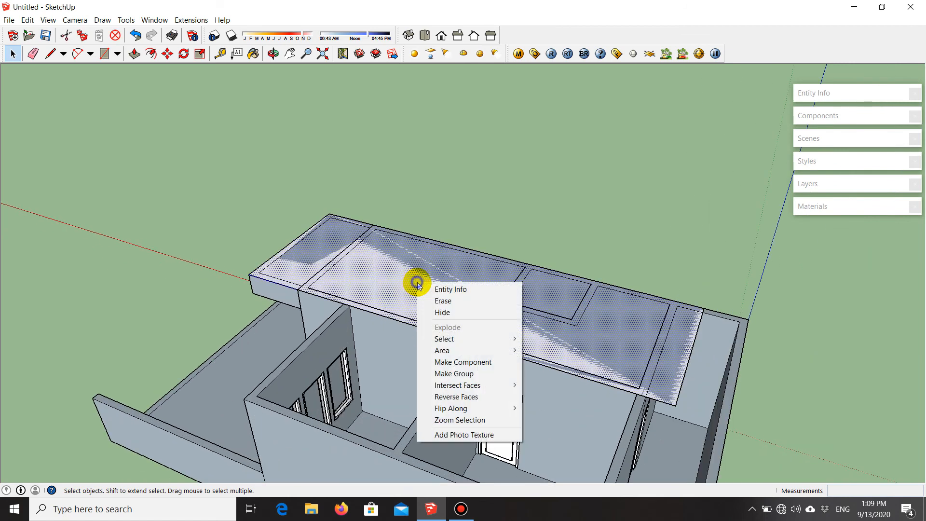
left_click(470, 375)
- Open the rectangle's group for editing and push/pull its face upward by 2.00 m
middle_click_drag(438, 284, 291, 345)
scroll(320, 346, "up", 3)
middle_click_drag(348, 262, 263, 349)
scroll(267, 307, "up", 2)
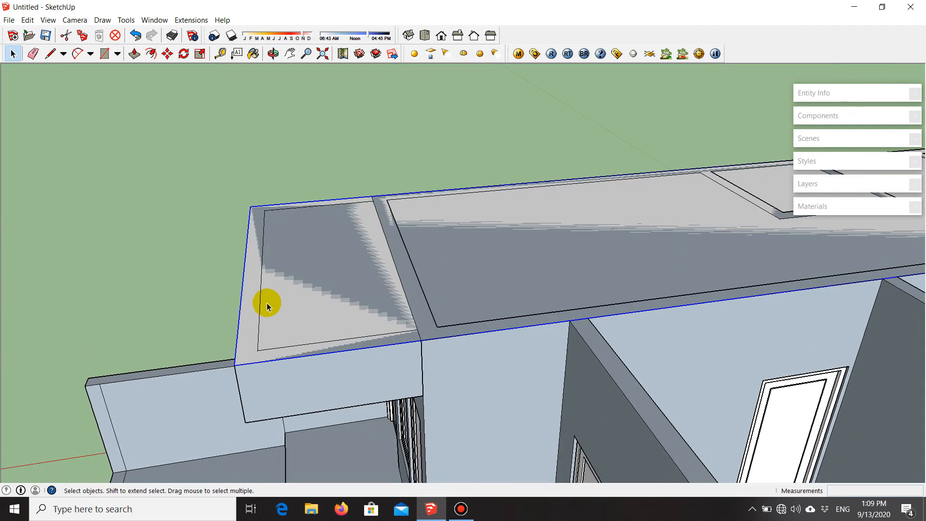
right_click(300, 297)
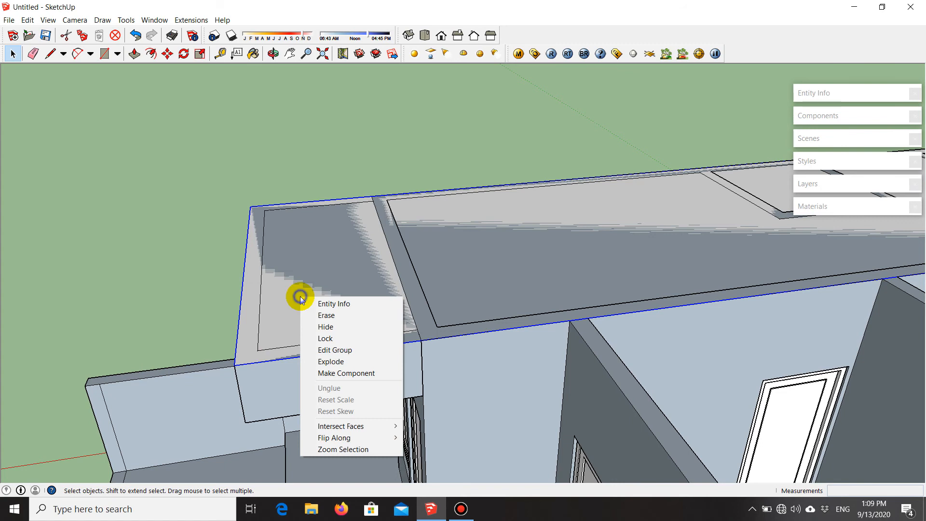
left_click(358, 350)
middle_click_drag(249, 332, 511, 288)
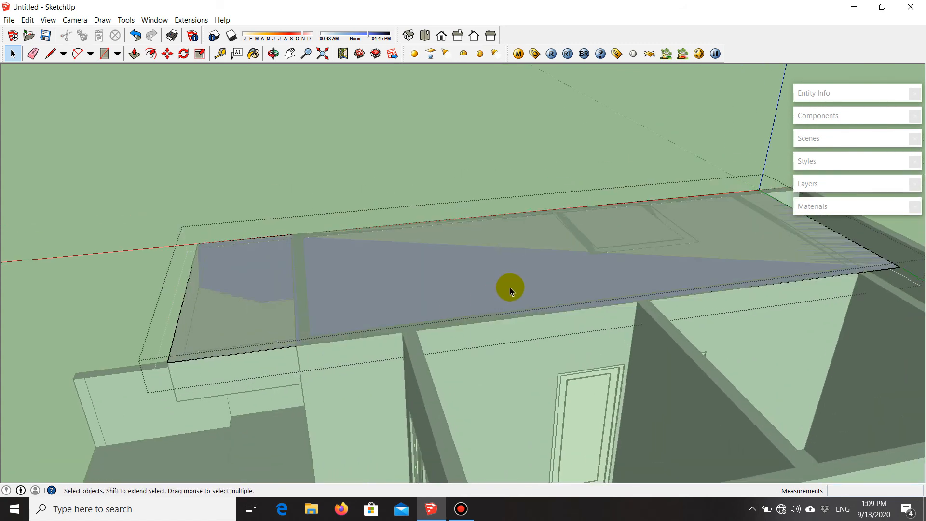
key("p")
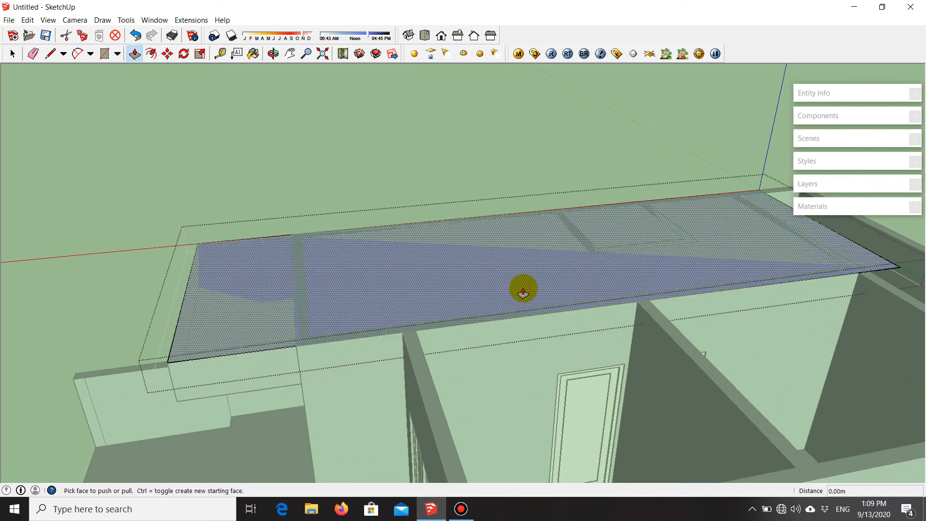
left_click(526, 288)
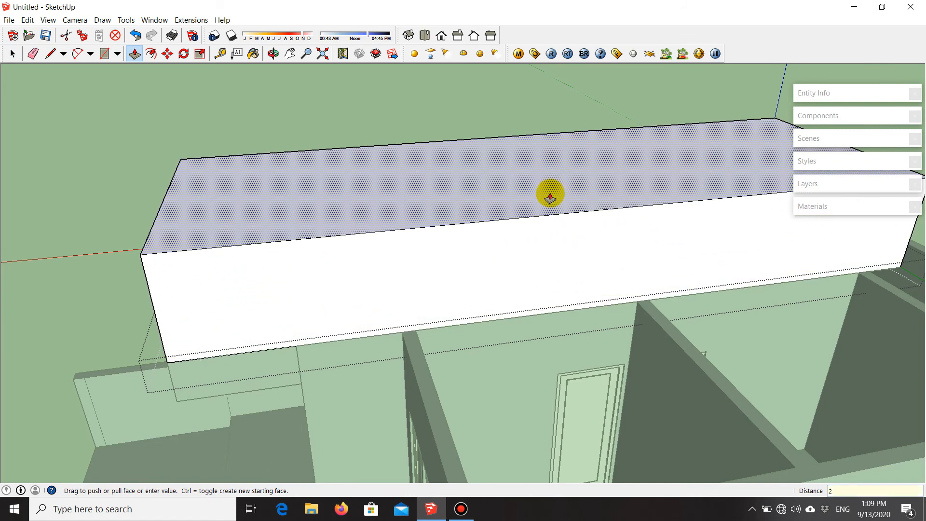
key("Return")
- Push/pull the block's top face back down by 0.50 m
scroll(551, 193, "down", 4)
middle_click_drag(491, 210, 679, 93)
scroll(653, 157, "up", 1)
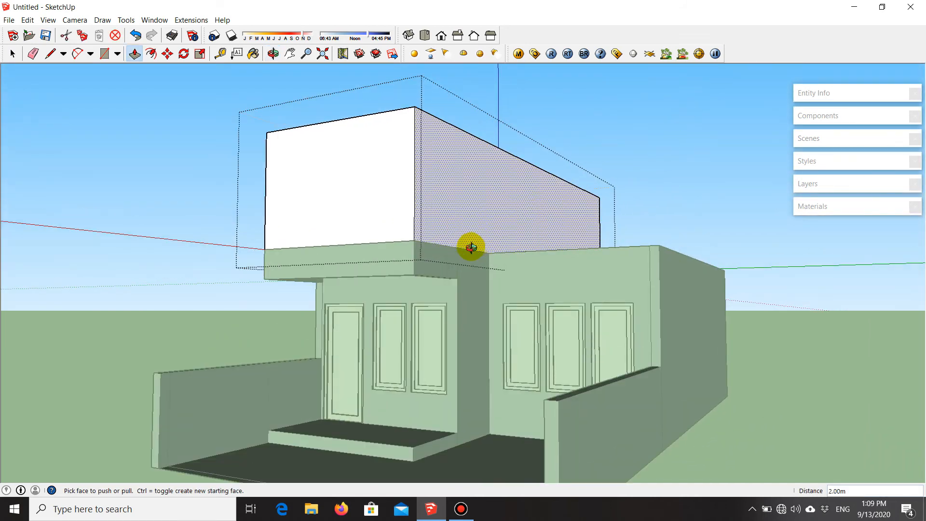
middle_click_drag(478, 246, 199, 338)
scroll(509, 158, "up", 2)
left_click(525, 167)
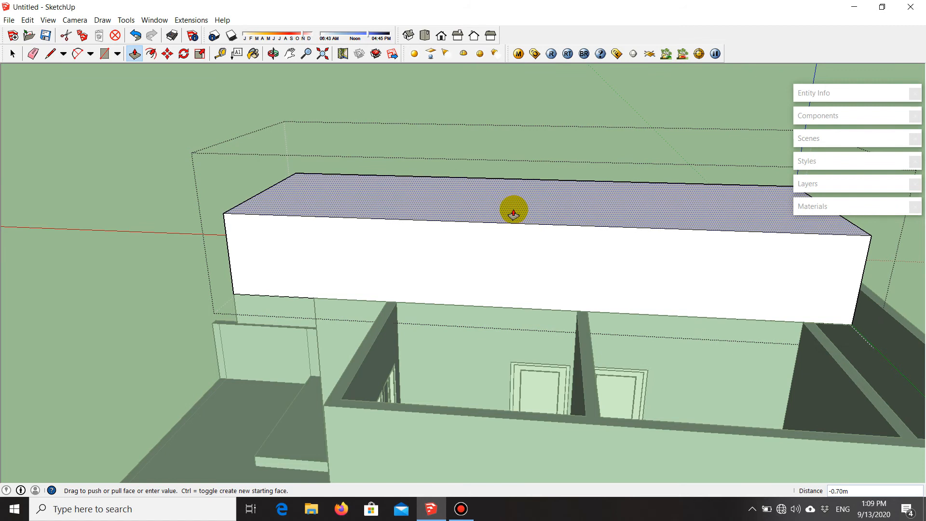
key("Return")
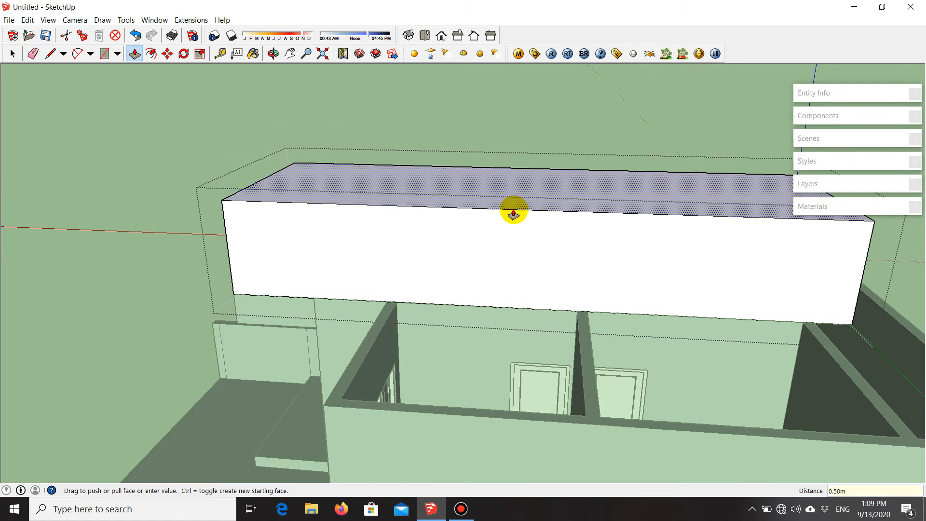
- Draw sloped lines on the block's long side face from its top edge's midpoint to both lower corners
key("l")
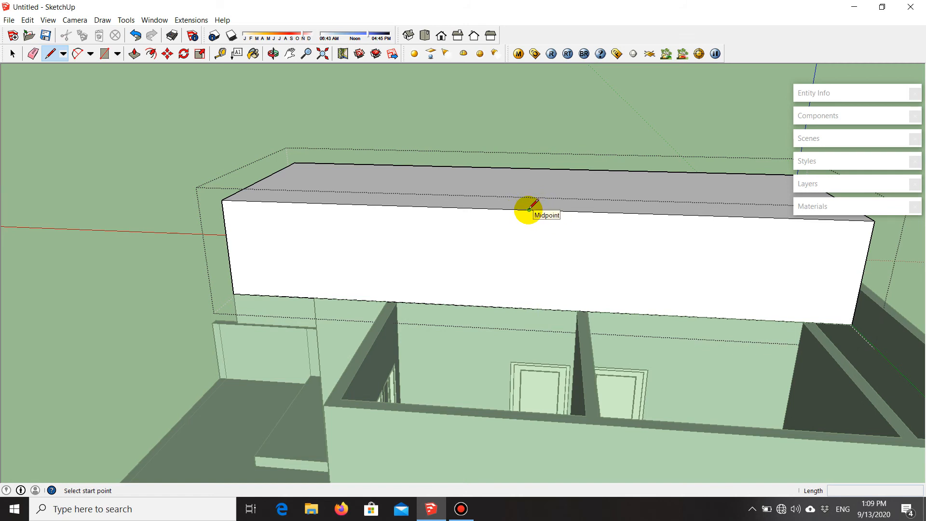
left_click(530, 209)
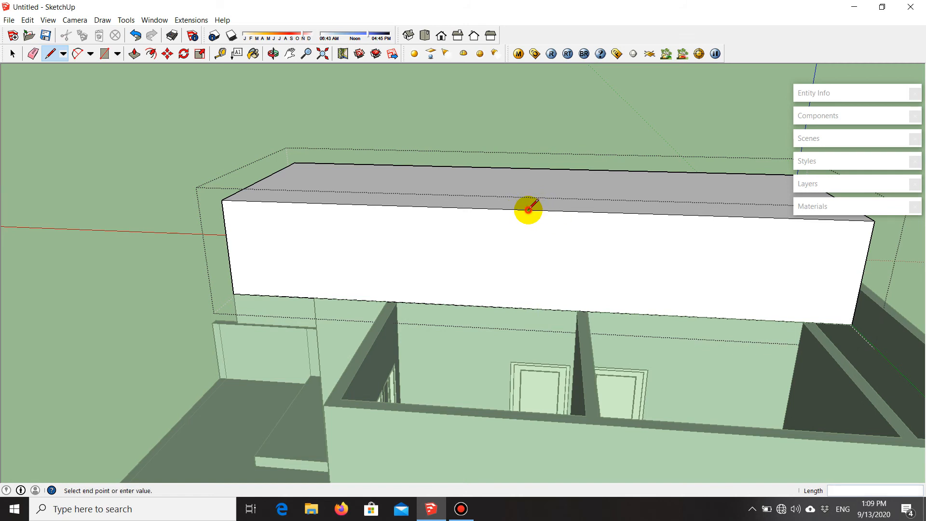
left_click(234, 293)
left_click(529, 209)
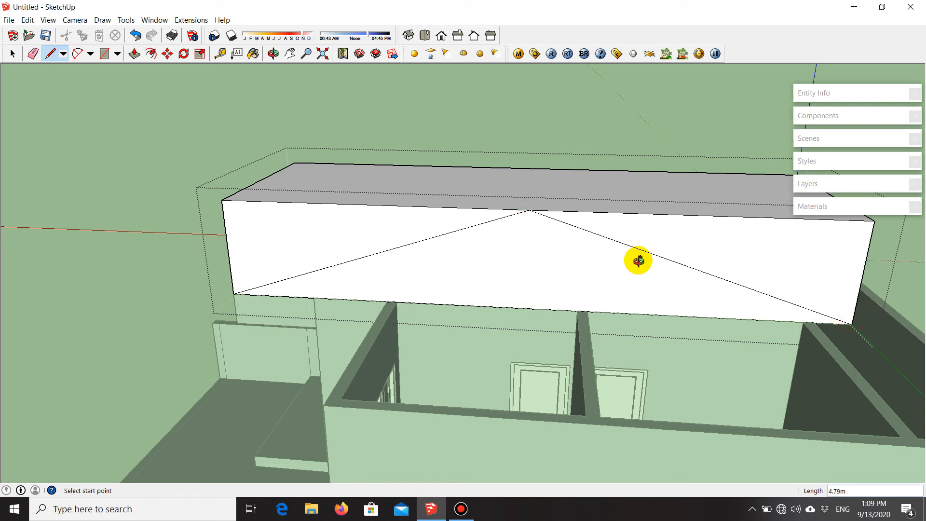
- Push/pull both upper corner triangles 3.00 m through the block to leave a gable, and close the group
middle_click_drag(638, 261, 637, 274)
key("p")
left_click(735, 276)
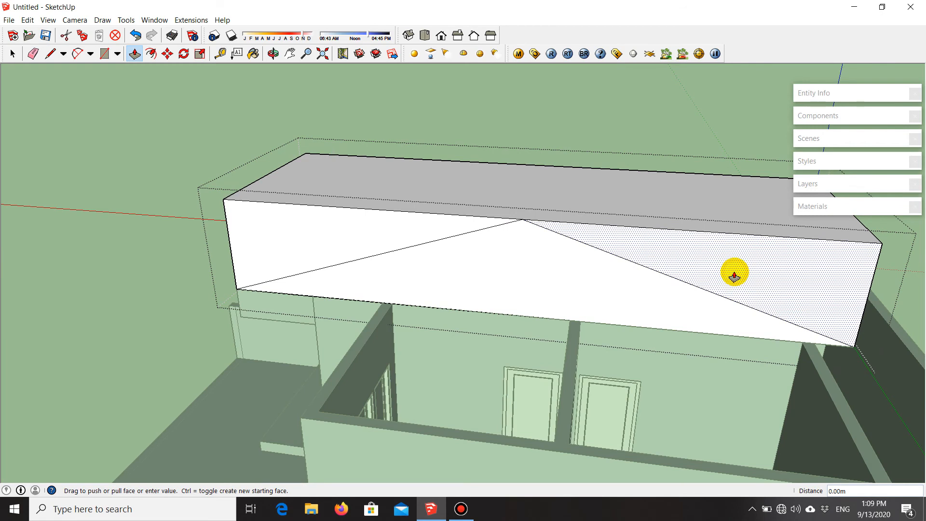
left_click(687, 175)
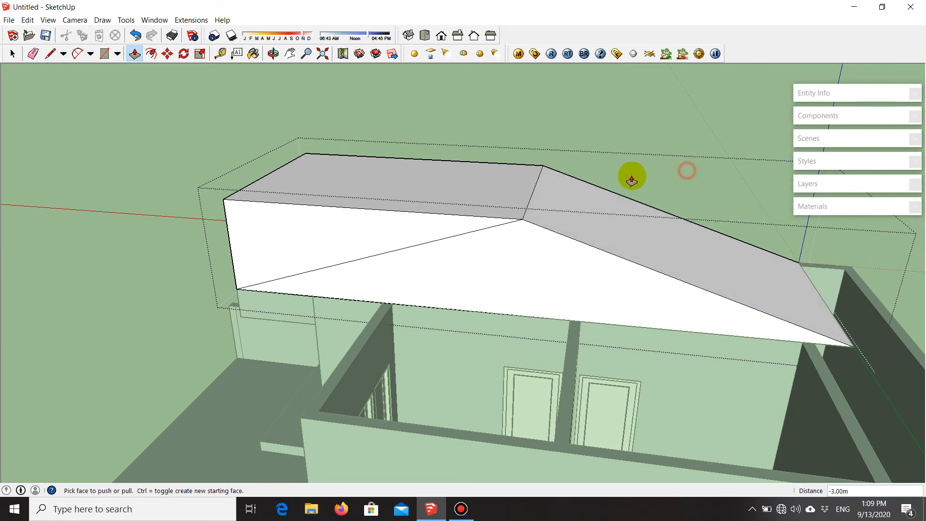
left_click(395, 242)
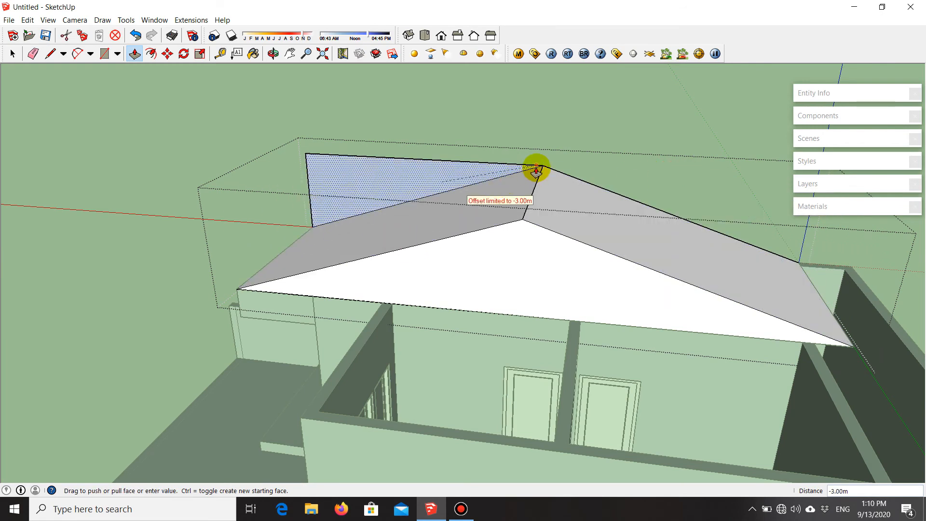
left_click(536, 167)
key("space")
key("Escape")
- Examine the gabled roof and its front overhang from the front and sides of the house
middle_click_drag(360, 305, 533, 442)
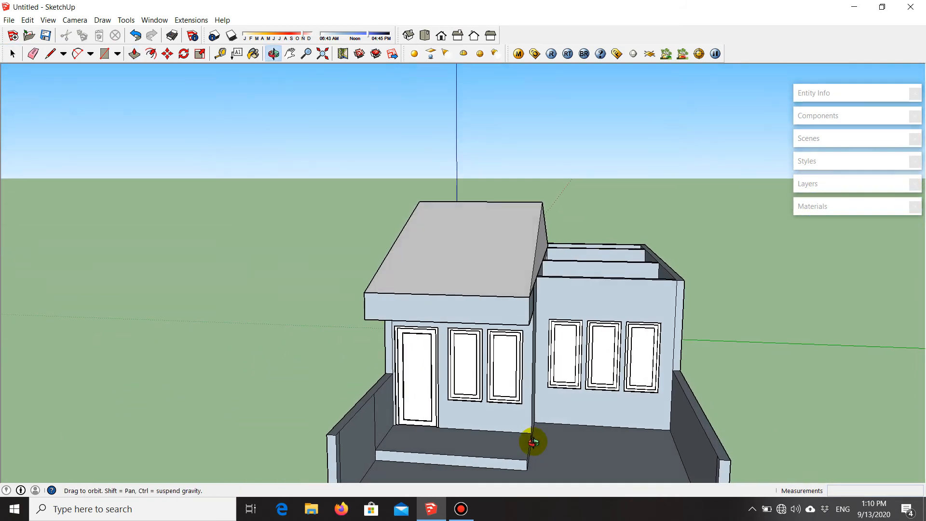
middle_click_drag(550, 352, 586, 306)
scroll(636, 345, "up", 3)
middle_click_drag(487, 327, 756, 292)
scroll(719, 299, "down", 5)
scroll(743, 296, "down", 3)
middle_click_drag(458, 333, 618, 294)
scroll(509, 333, "down", 2)
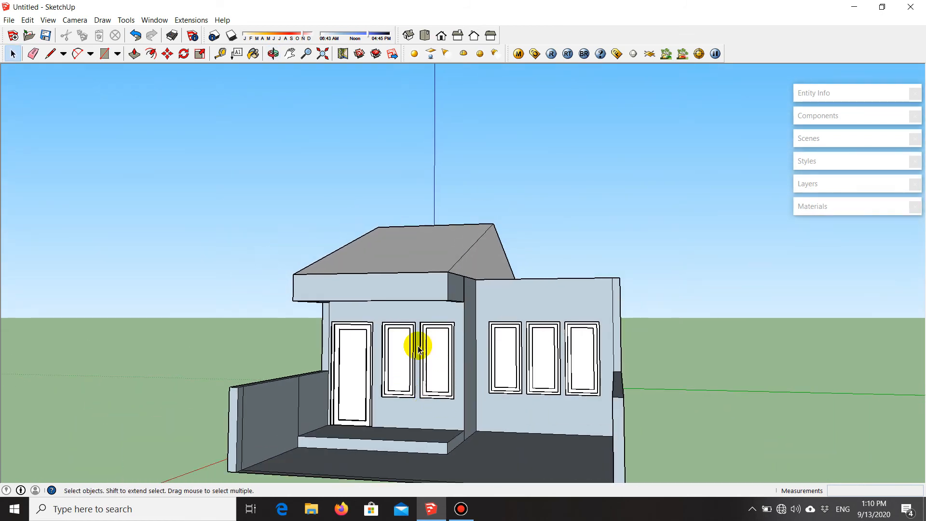
middle_click_drag(585, 360, 359, 319)
scroll(420, 302, "up", 3)
scroll(558, 256, "down", 2)
middle_click_drag(558, 256, 515, 324)
- Draw a closed flat outline over the uncovered side rooms, projecting past the front wall and running along the gable roof's base to its rear corner
scroll(515, 324, "up", 2)
middle_click_drag(606, 323, 427, 239)
scroll(428, 196, "up", 3)
scroll(471, 331, "down", 4)
scroll(440, 320, "up", 4)
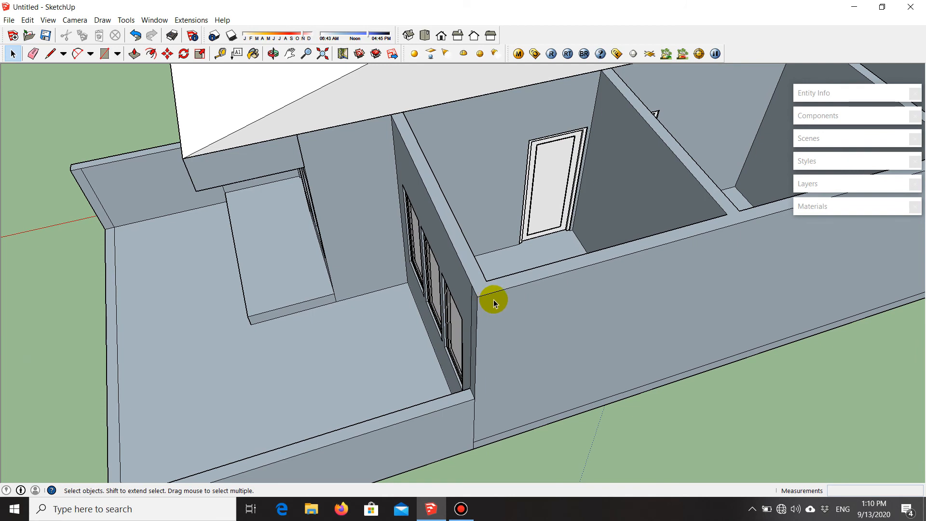
key("l")
left_click(477, 296)
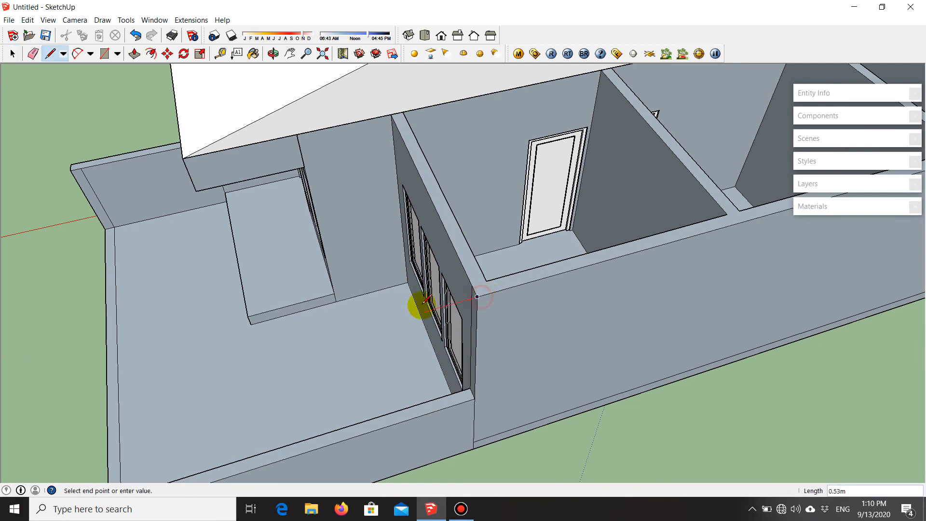
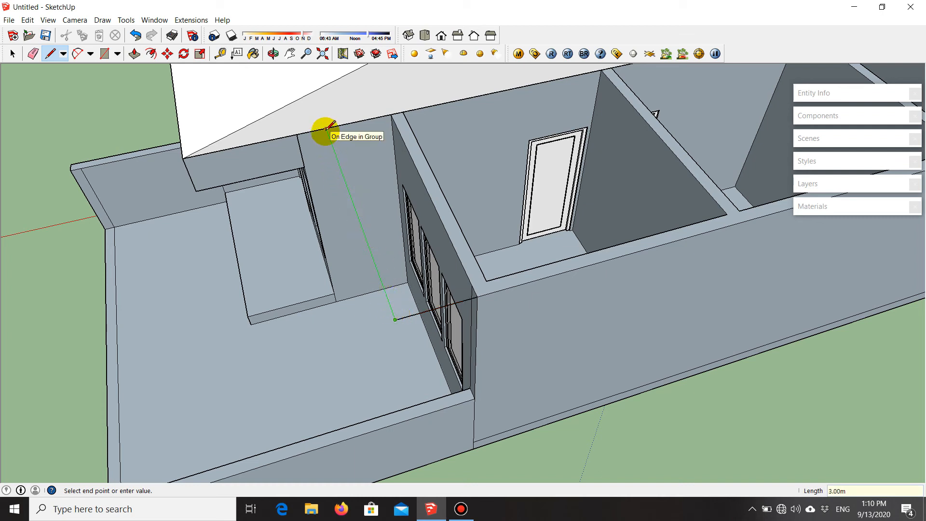
scroll(164, 218, "down", 5)
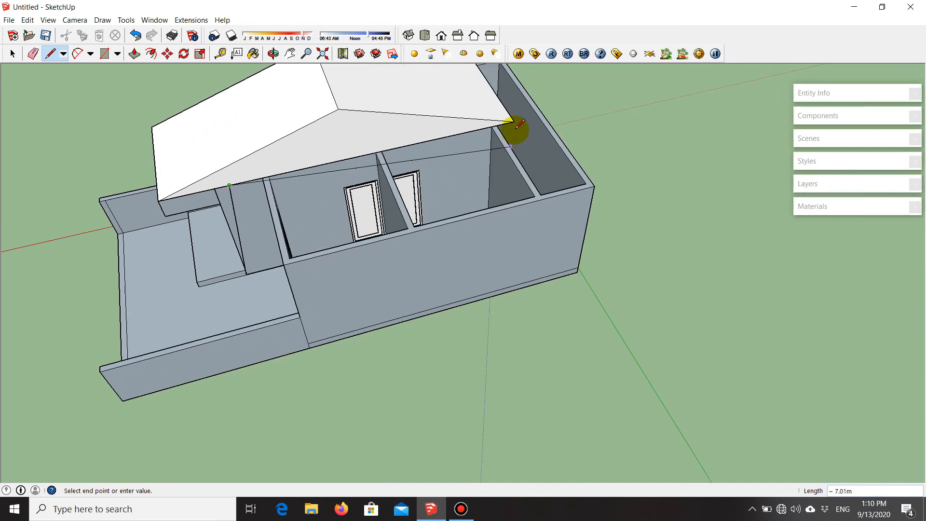
scroll(516, 121, "up", 4)
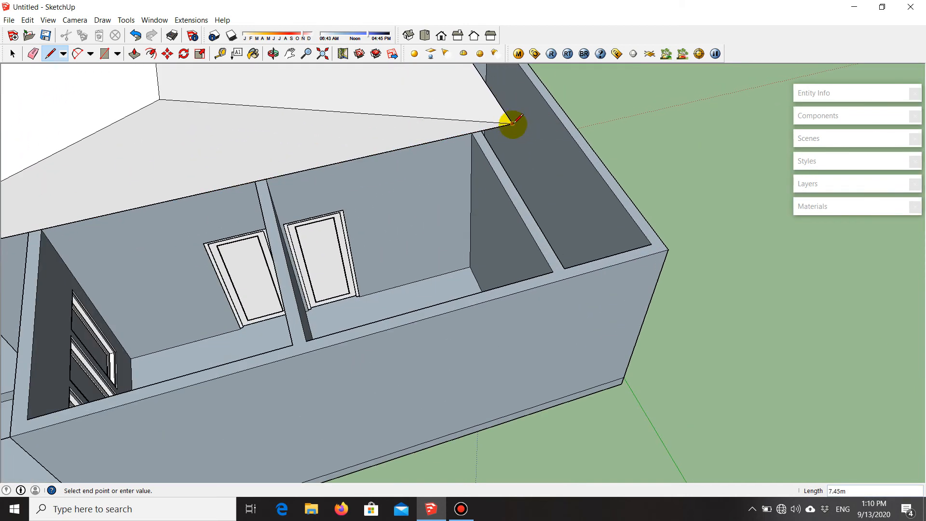
left_click(513, 123)
scroll(512, 123, "down", 2)
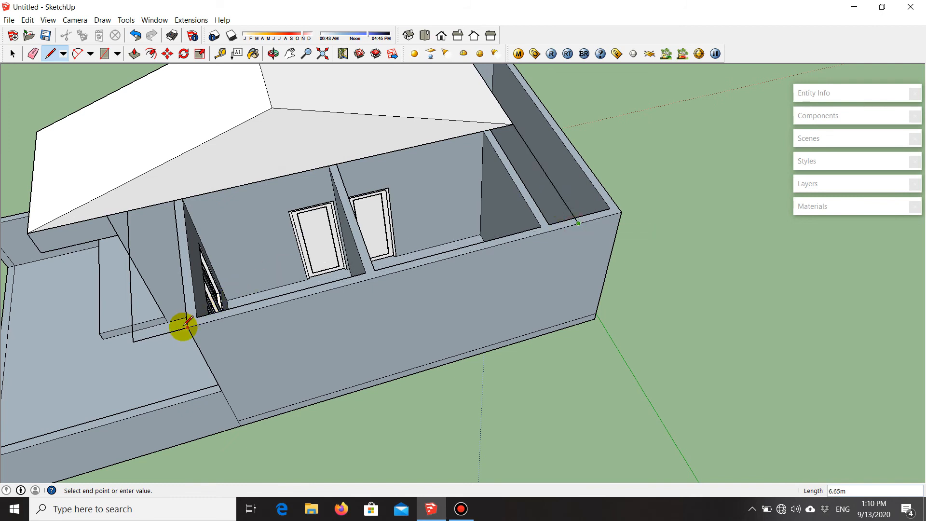
left_click(183, 326)
- Select the new flat face over the side rooms with its edges and make it a group
scroll(605, 198, "down", 3)
scroll(217, 269, "up", 4)
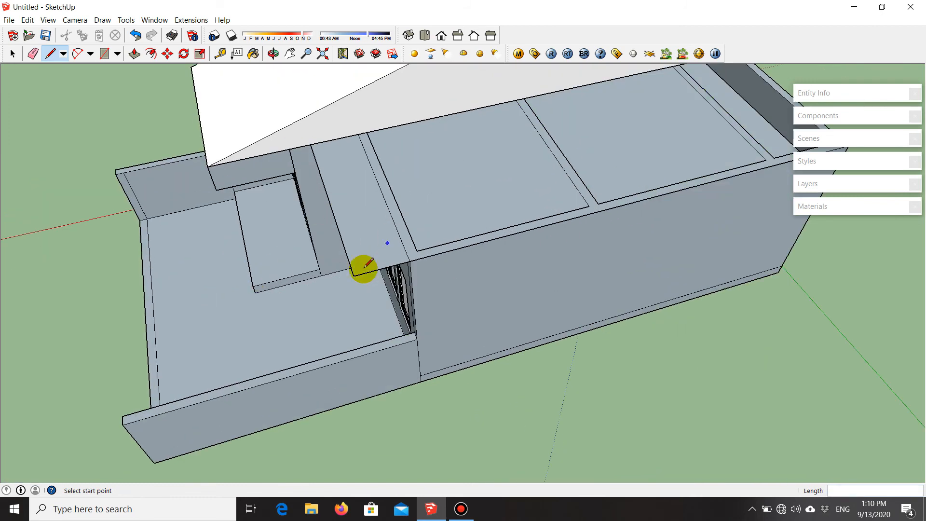
scroll(390, 217, "down", 3)
scroll(392, 208, "up", 4)
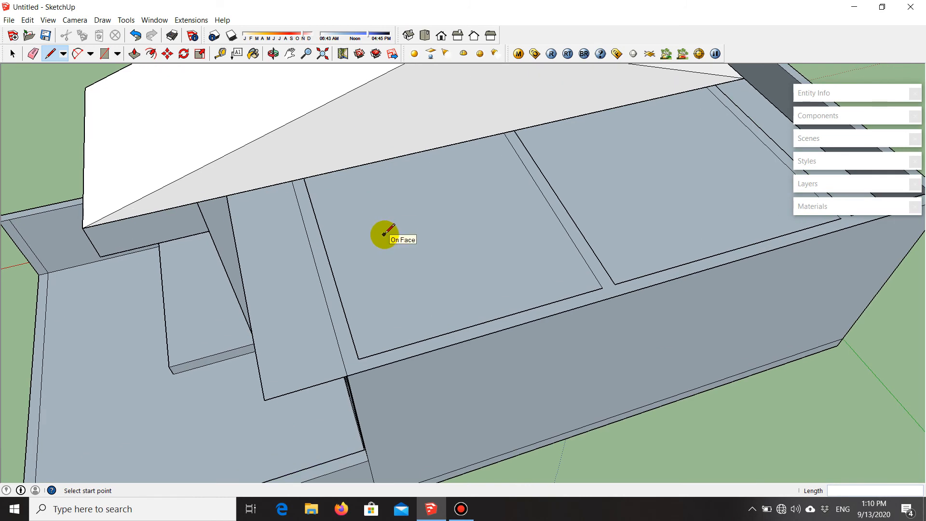
key("space")
middle_click_drag(348, 251, 396, 321)
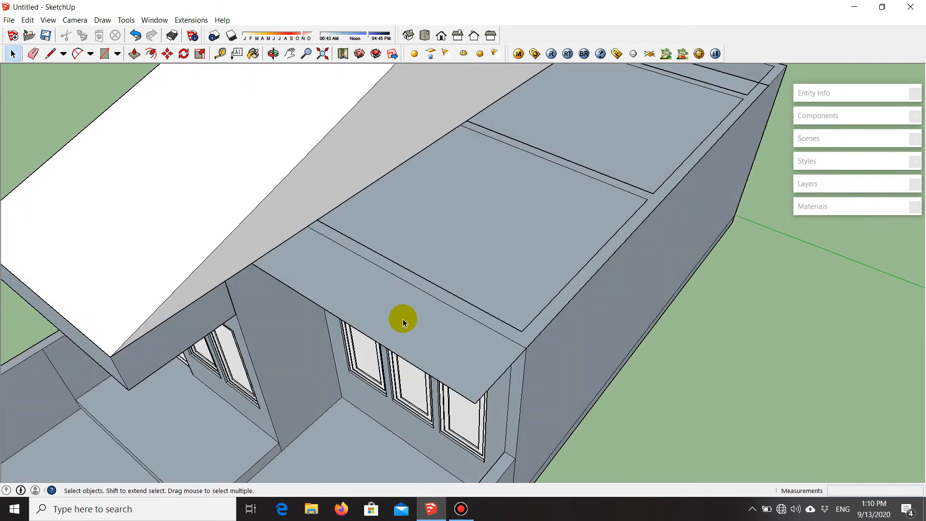
triple_click(404, 319)
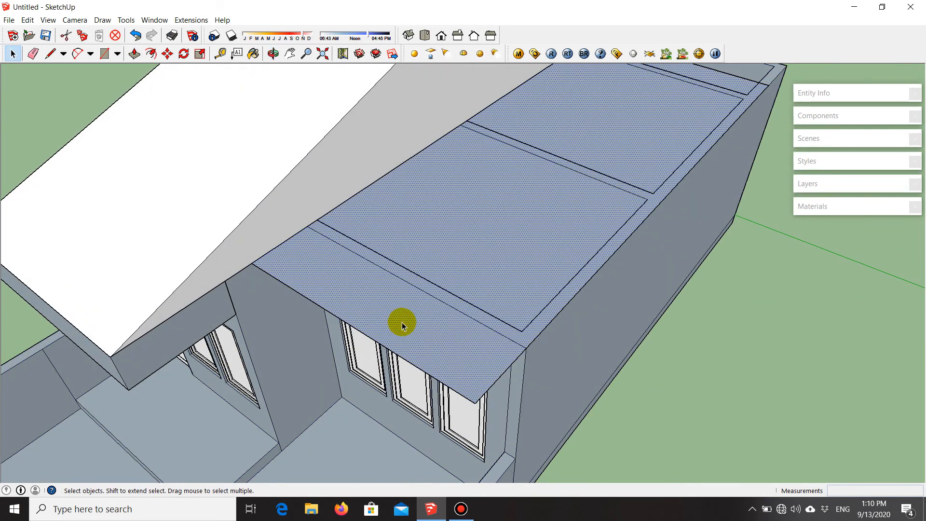
scroll(402, 322, "down", 3)
left_click(717, 343)
scroll(388, 314, "up", 3)
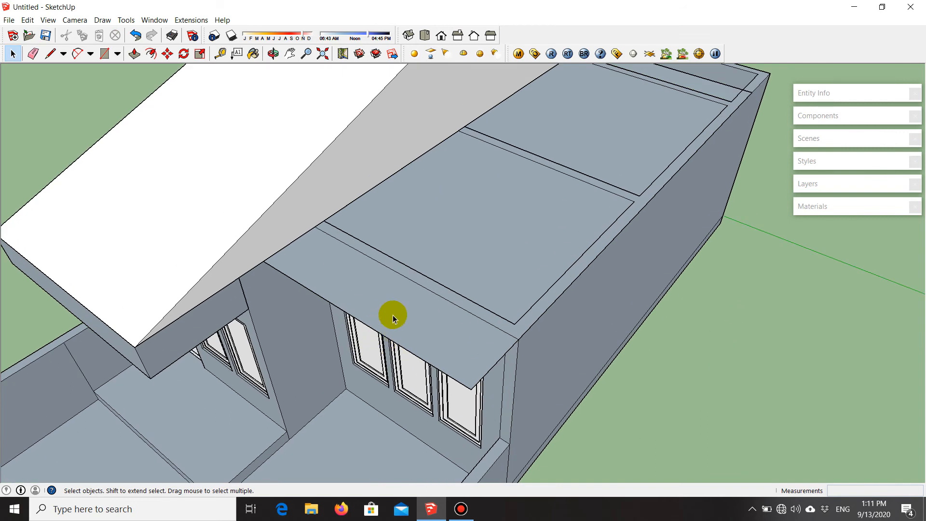
double_click(393, 315)
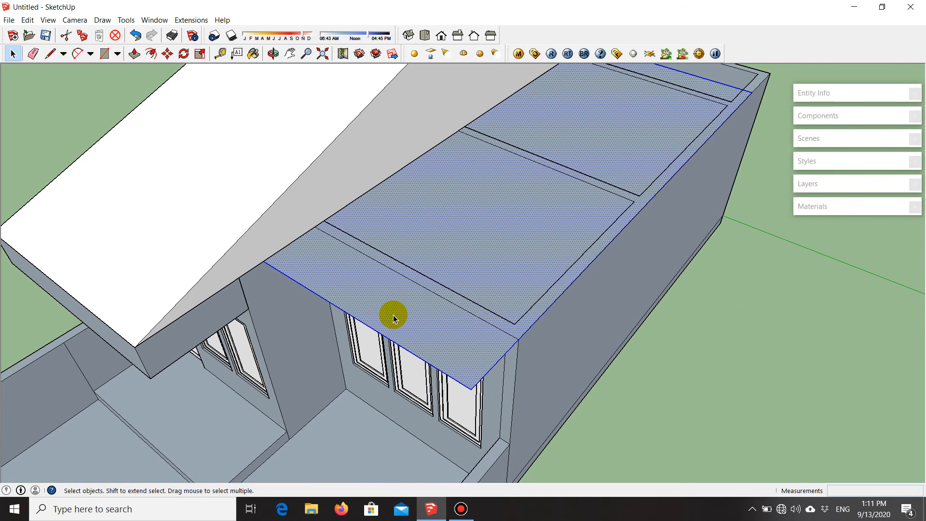
right_click(394, 318)
left_click(447, 407)
- Open the flat face's group for editing
scroll(456, 305, "down", 2)
middle_click_drag(457, 305, 304, 248)
scroll(336, 238, "up", 3)
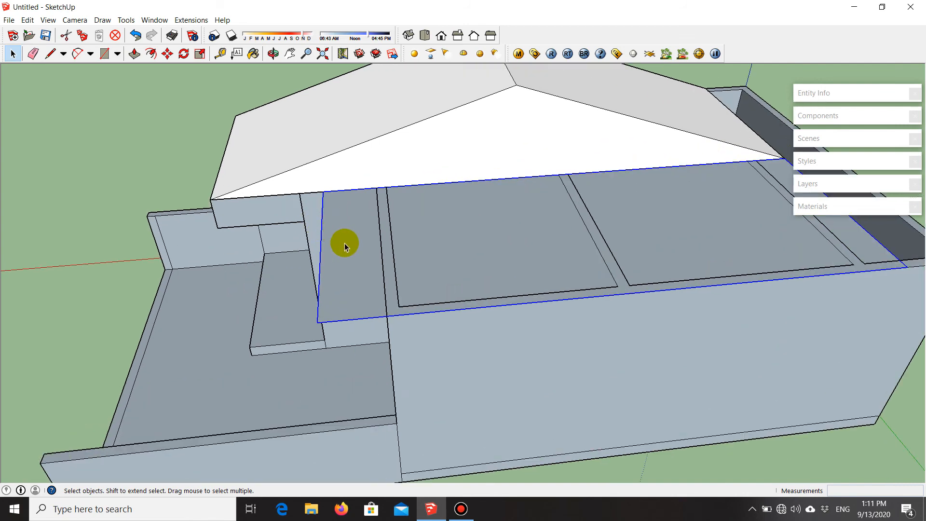
right_click(345, 245)
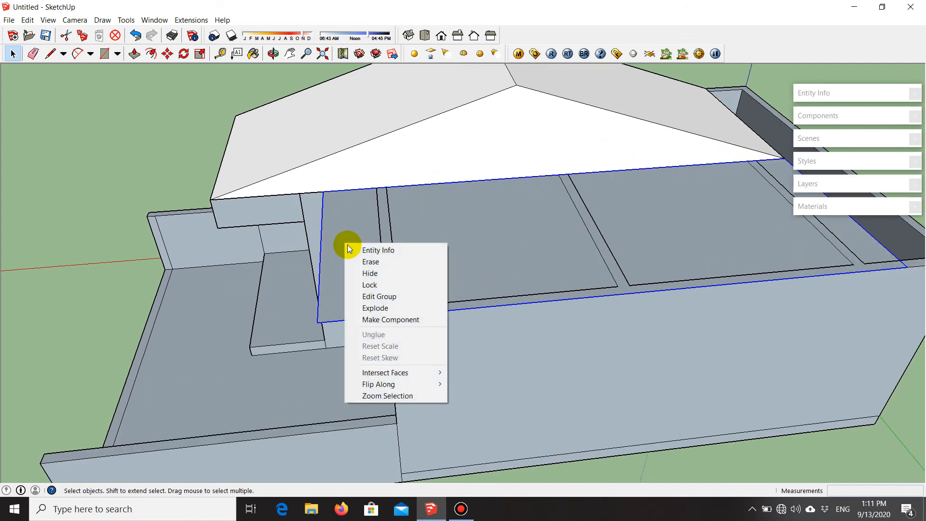
left_click(395, 296)
- Draw a line along the gable's slope from its front lower corner up to the peak
middle_click_drag(738, 231, 585, 125)
scroll(576, 134, "up", 1)
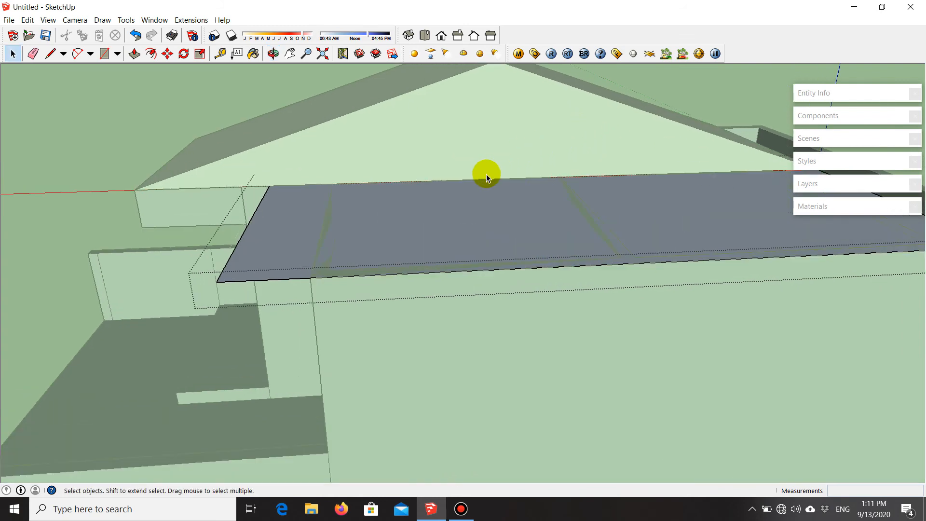
middle_click_drag(489, 172, 557, 167)
scroll(409, 132, "down", 2)
scroll(408, 167, "up", 3)
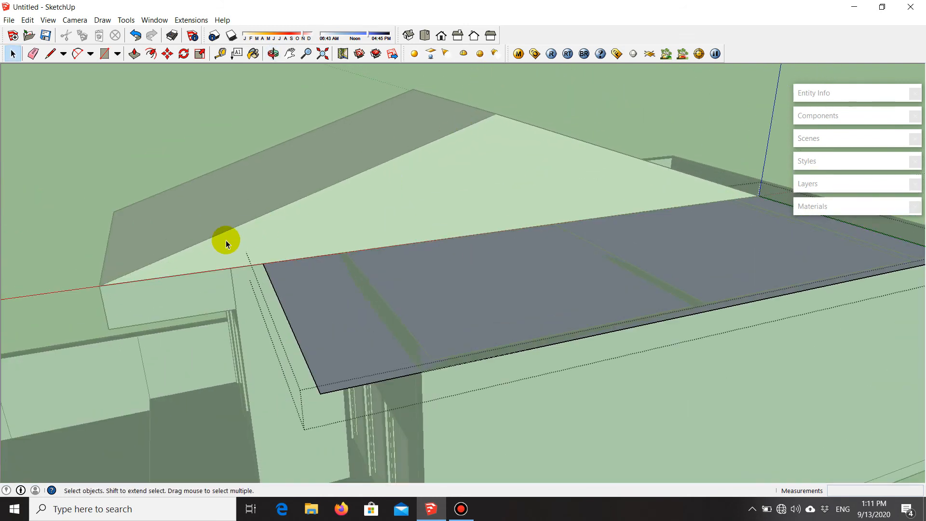
key("l")
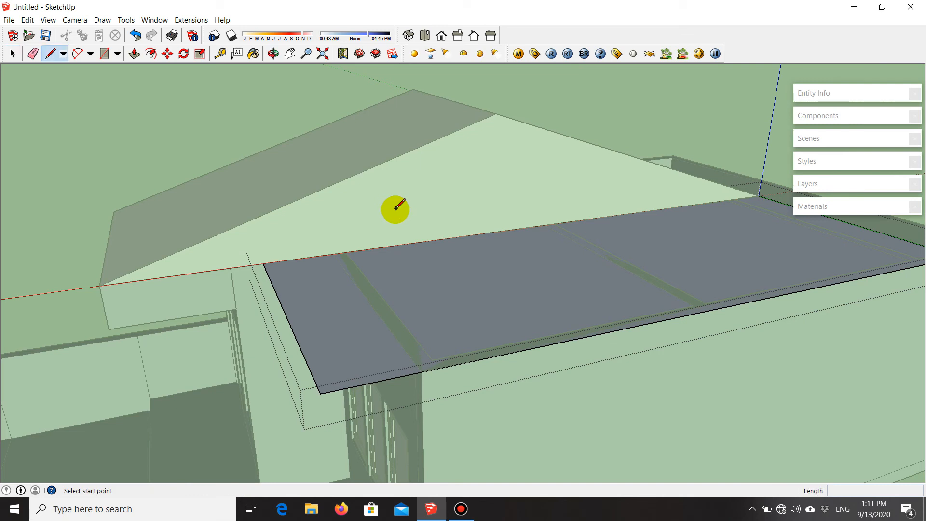
left_click(100, 285)
left_click(497, 113)
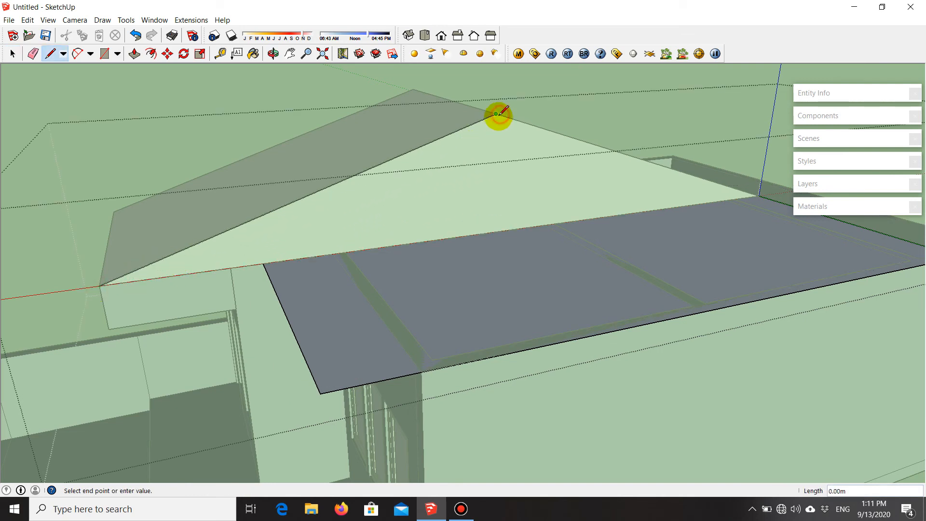
- Move the sloped line so its lower end sits on the flat face's front corner beside the gable
key("space")
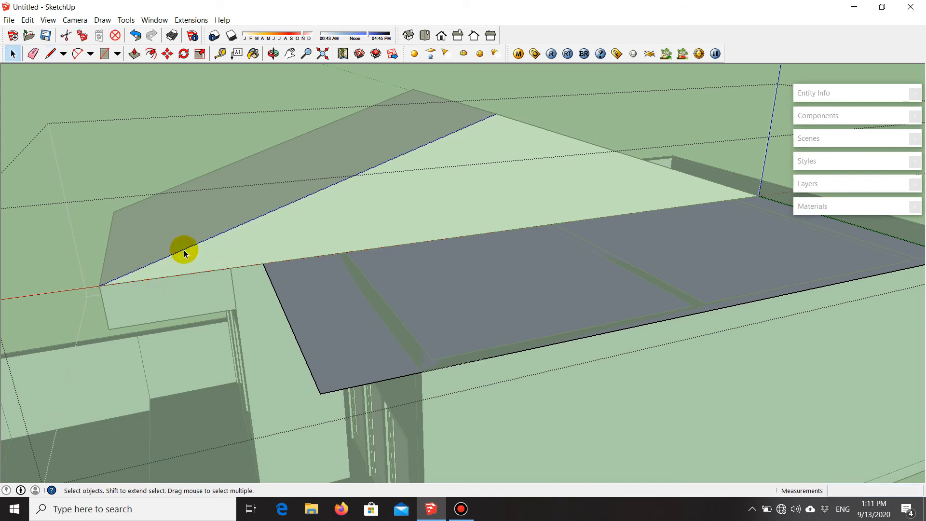
key("m")
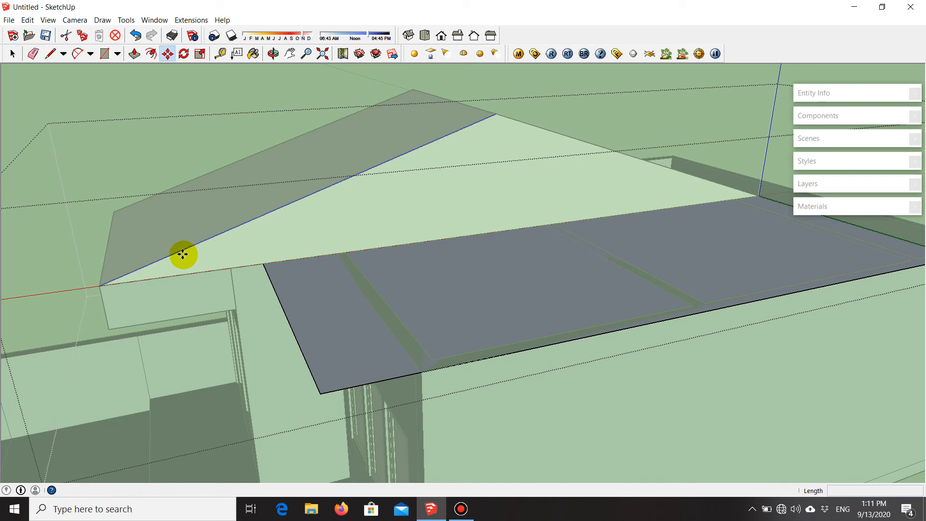
left_click(102, 288)
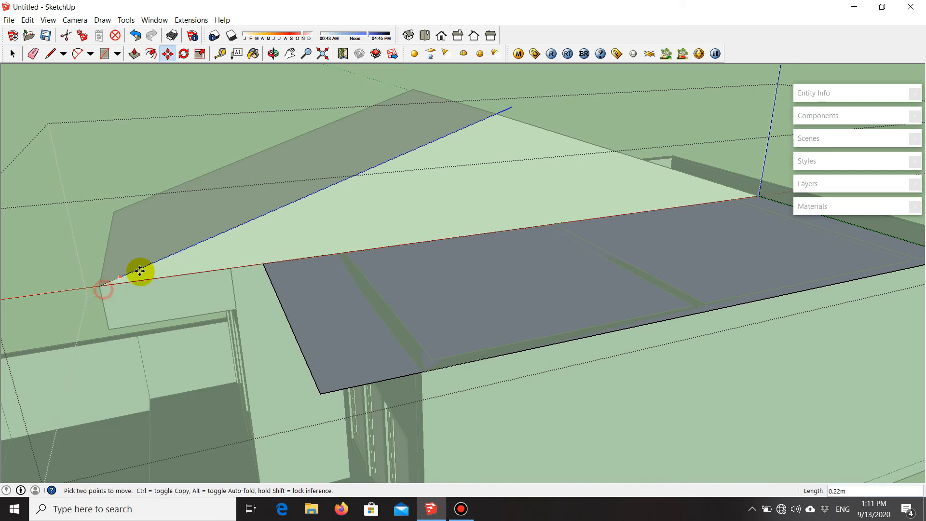
left_click(266, 260)
- Undo the sloped line's move
middle_click_drag(466, 271, 363, 199)
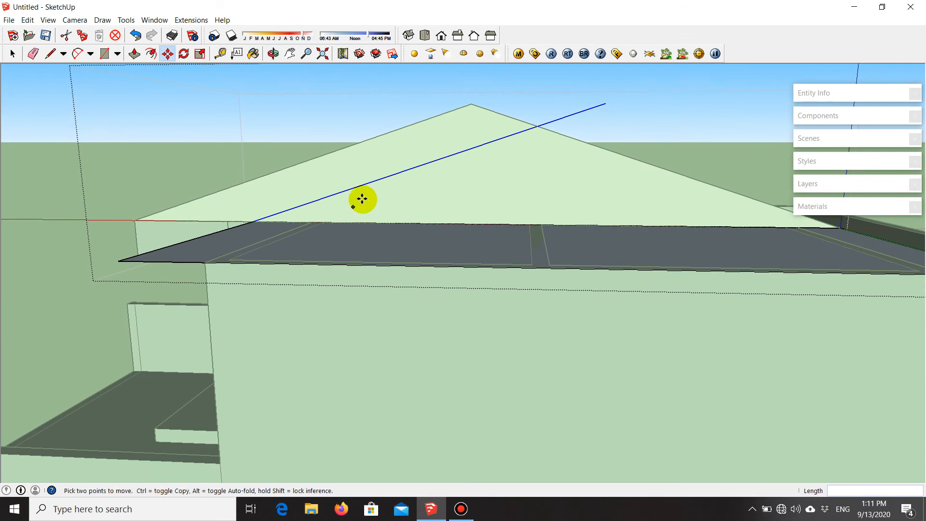
middle_click_drag(479, 182, 521, 282)
middle_click_drag(428, 213, 712, 145)
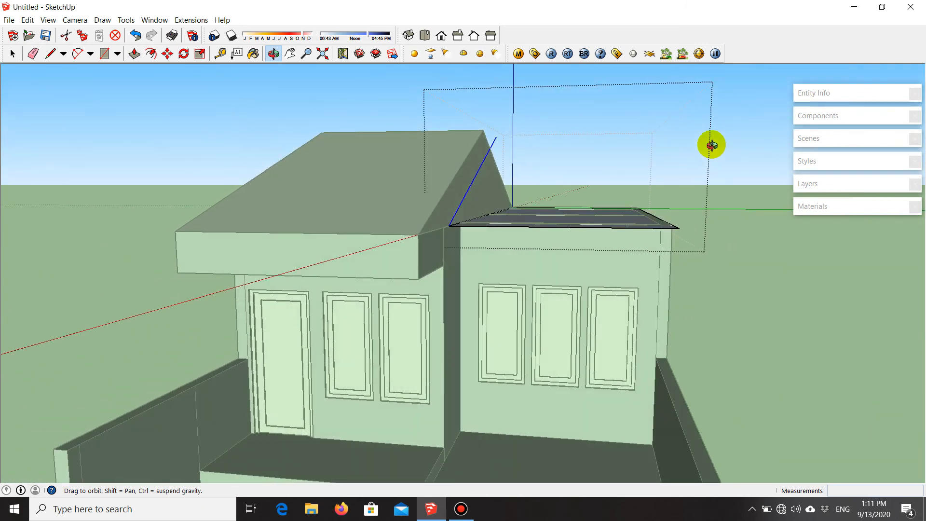
middle_click_drag(656, 205, 258, 362)
scroll(371, 297, "up", 4)
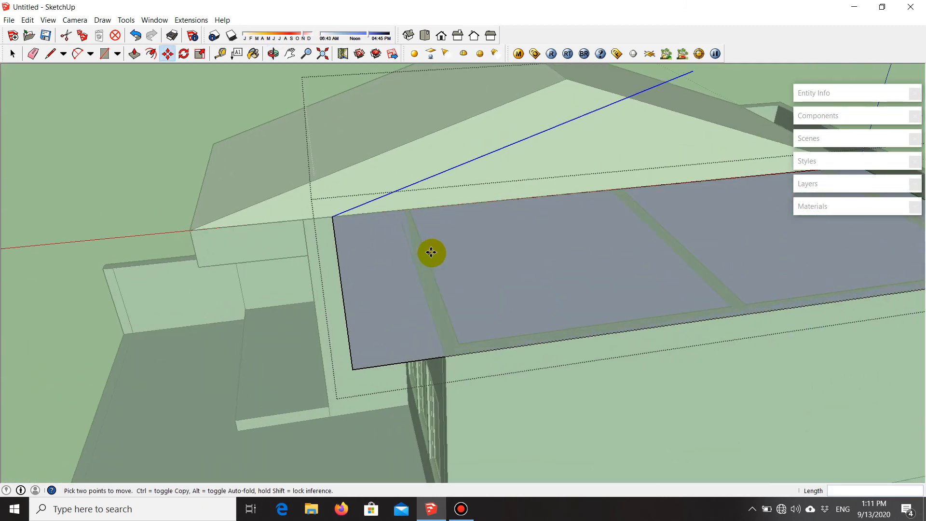
scroll(164, 254, "down", 4)
scroll(412, 277, "up", 2)
middle_click_drag(411, 277, 500, 187)
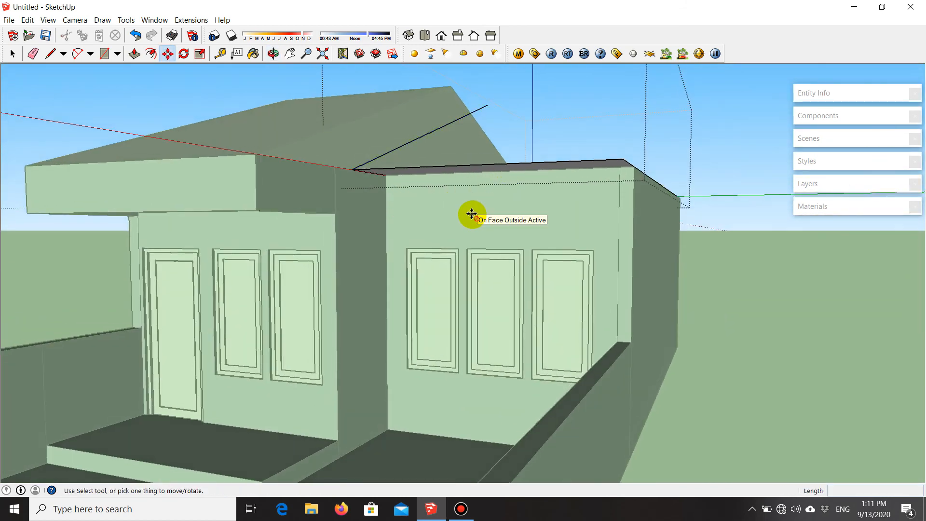
key("ctrl+z")
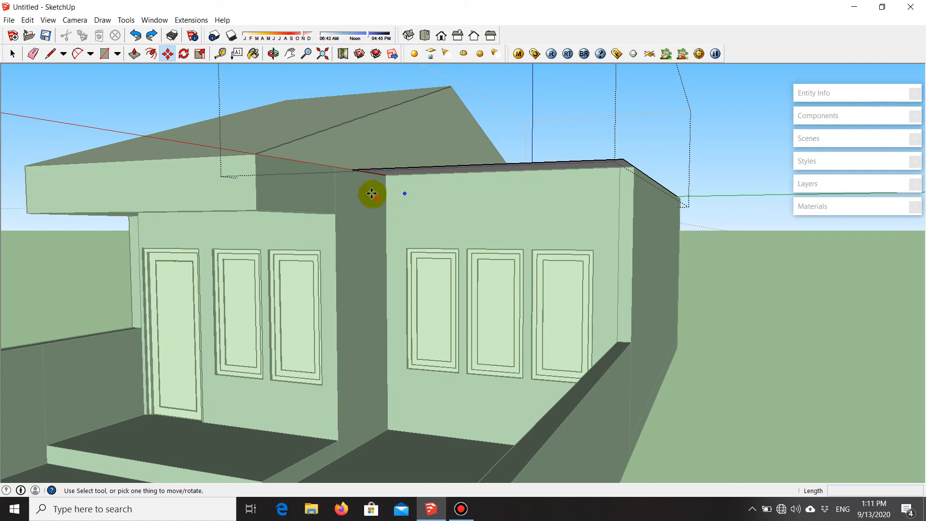
middle_click_drag(435, 191, 441, 274)
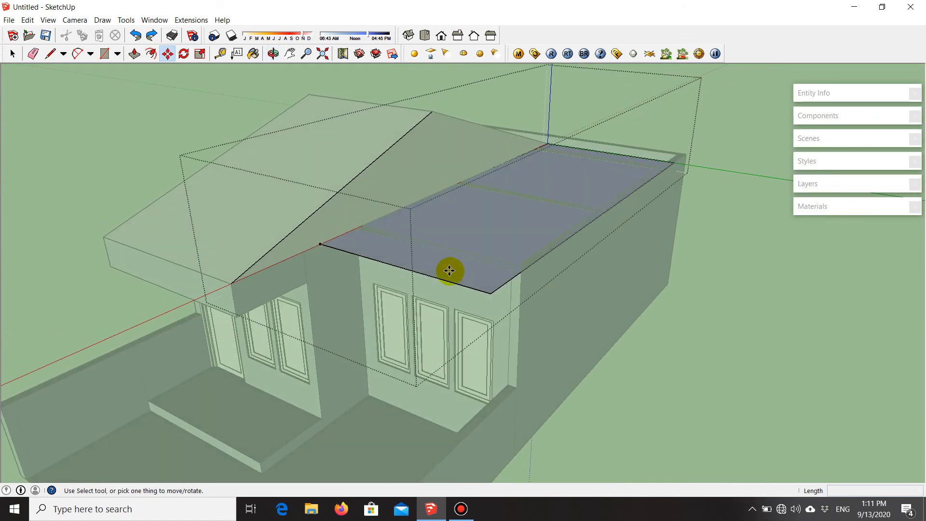
- Offset the flat face's outline 0.1 m inward
scroll(441, 274, "up", 6)
key("f")
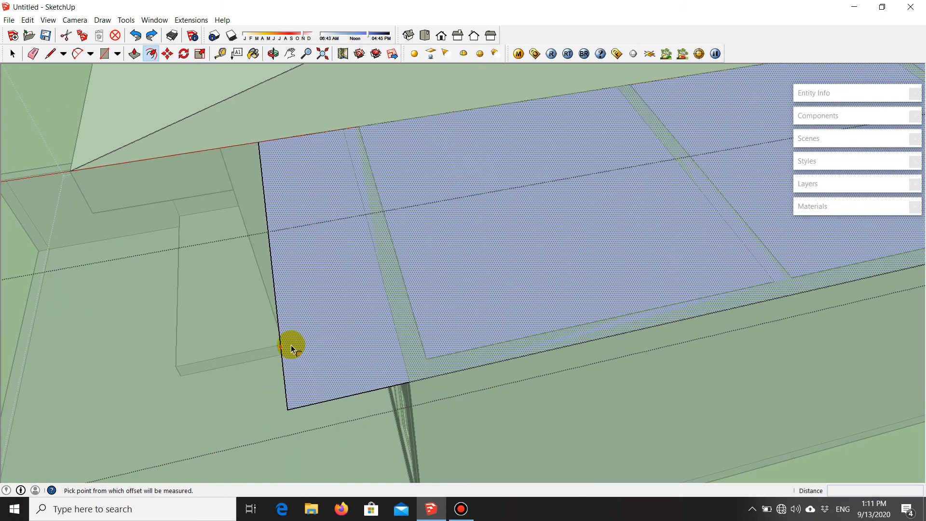
left_click(287, 347)
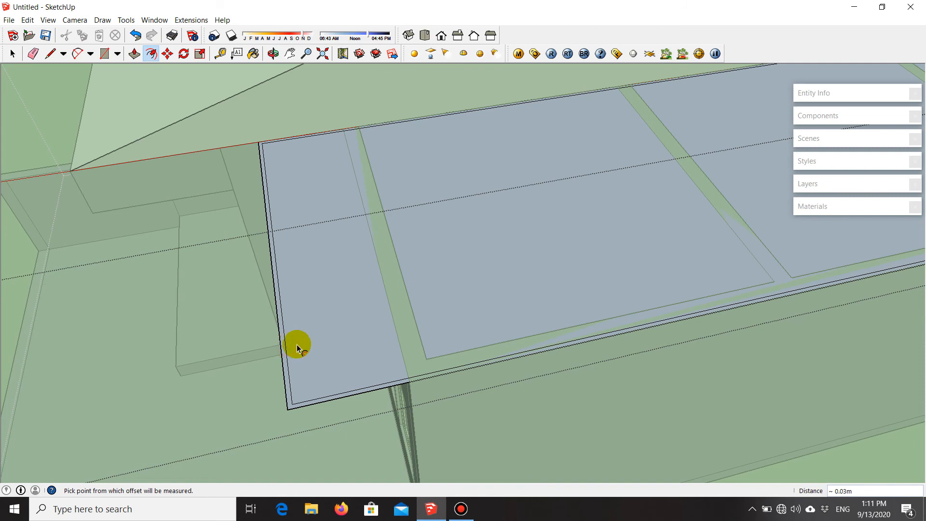
key("ctrl+z")
scroll(288, 331, "up", 2)
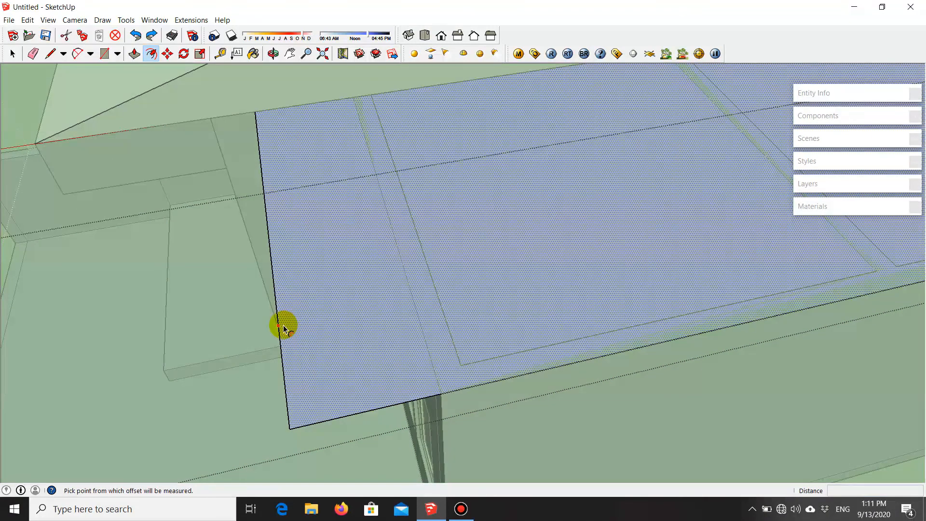
left_click(284, 329)
key("ctrl+z")
scroll(285, 328, "up", 2)
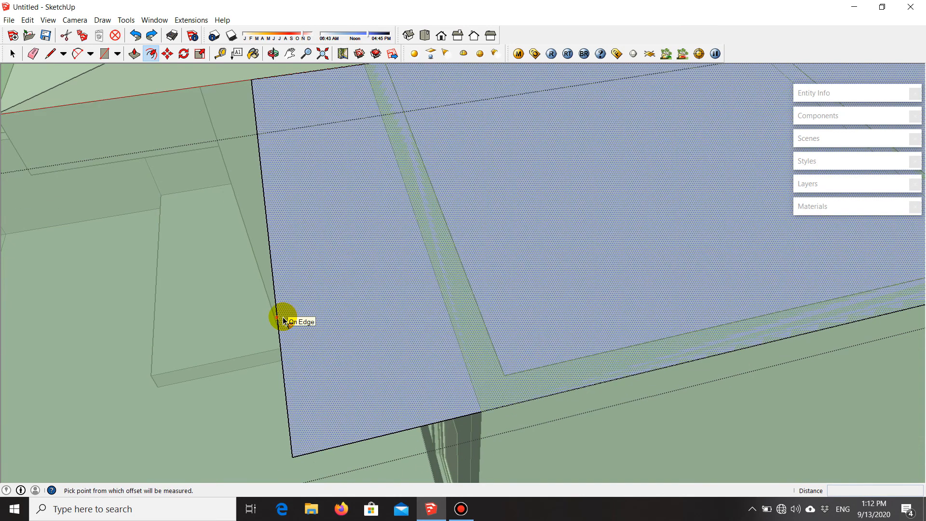
left_click(284, 317)
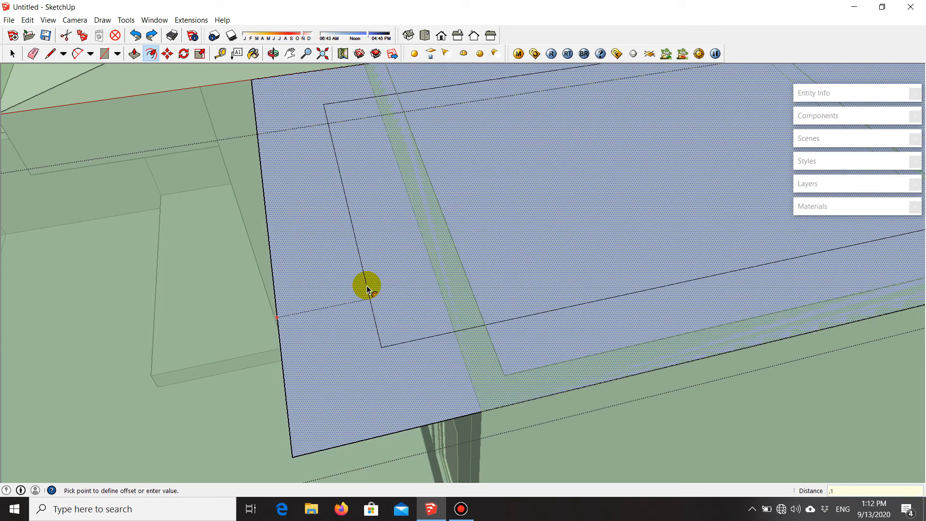
key("Return")
scroll(369, 291, "down", 3)
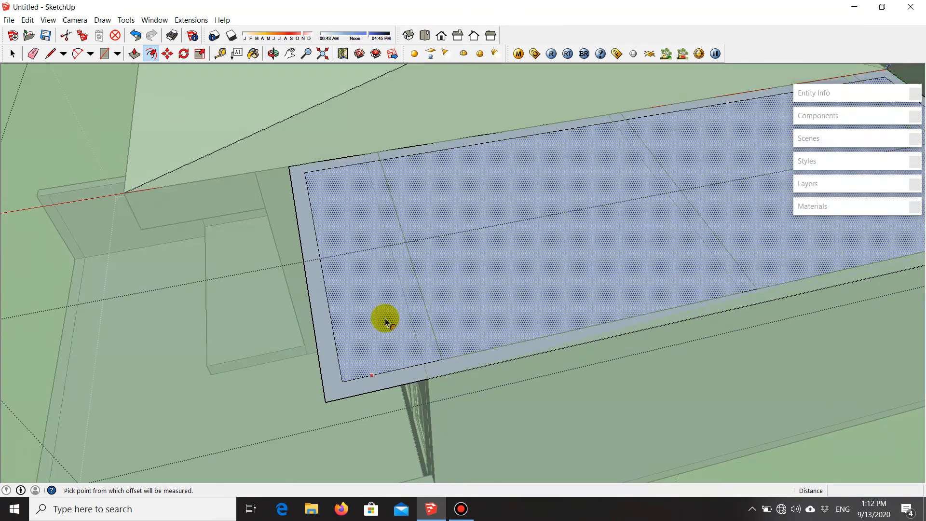
- Draw a line across the flat face along the front wall, from the outer wall corner to the gable-side edge
scroll(339, 144, "up", 2)
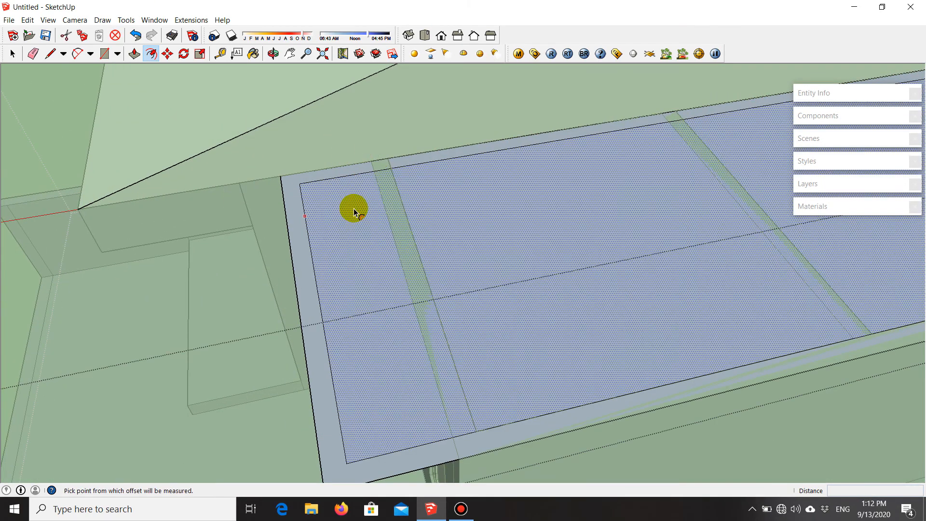
middle_click_drag(352, 203, 332, 226)
scroll(348, 224, "down", 3)
scroll(437, 402, "up", 4)
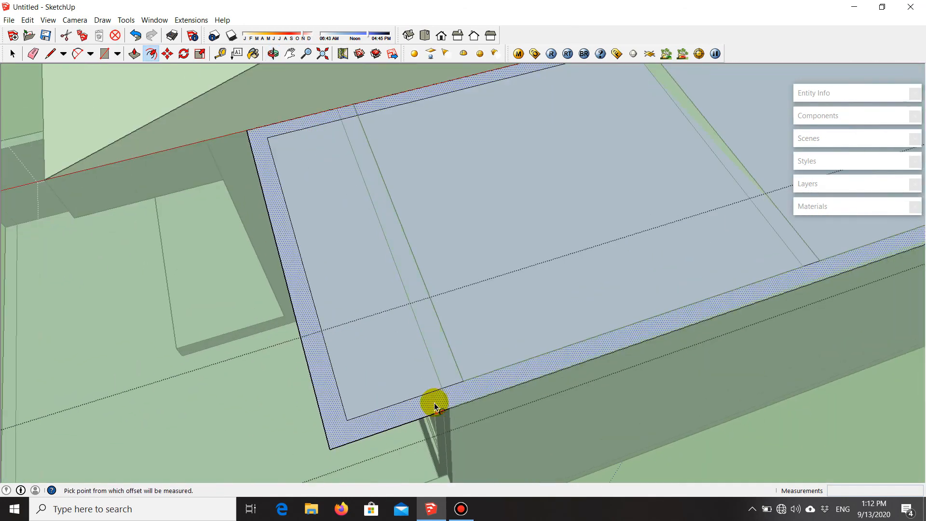
key("l")
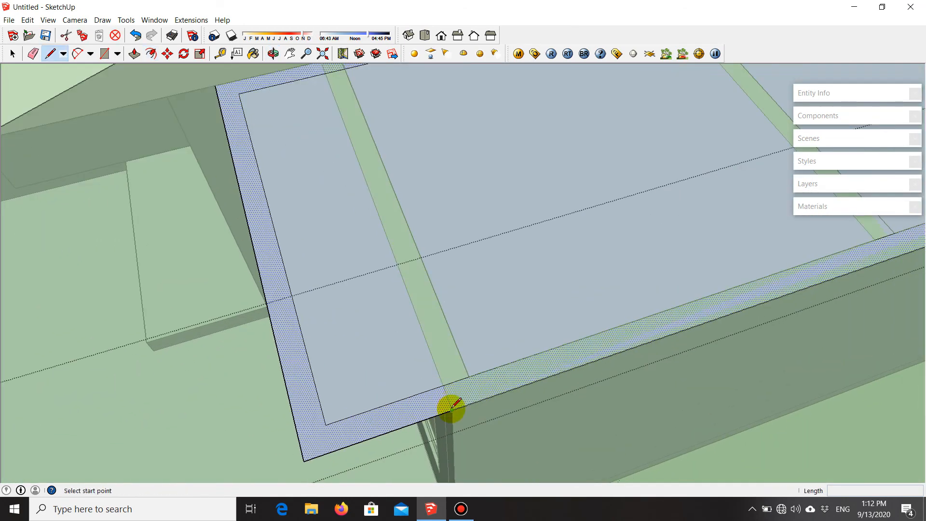
left_click(452, 408)
scroll(452, 409, "down", 2)
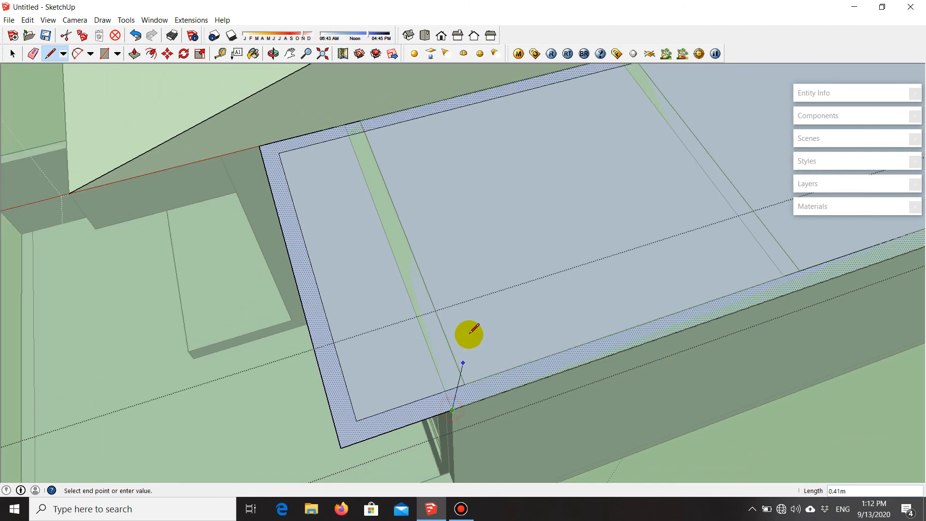
left_click(350, 124)
- Draw a short line extending the offset's front edge to the flat face's gable-side edge
middle_click_drag(350, 126, 508, 345)
scroll(280, 318, "up", 3)
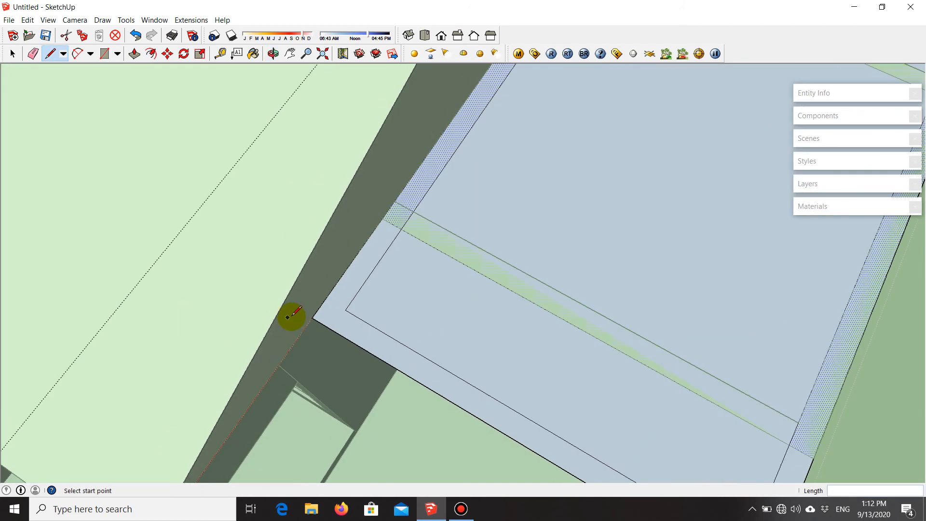
left_click(362, 308)
scroll(341, 299, "up", 1)
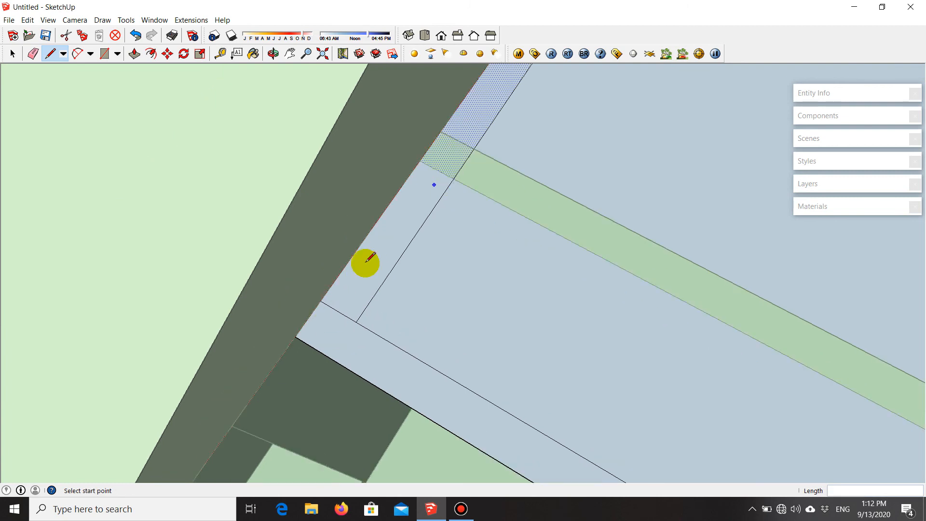
scroll(308, 238, "down", 2)
middle_click_drag(429, 338, 341, 206)
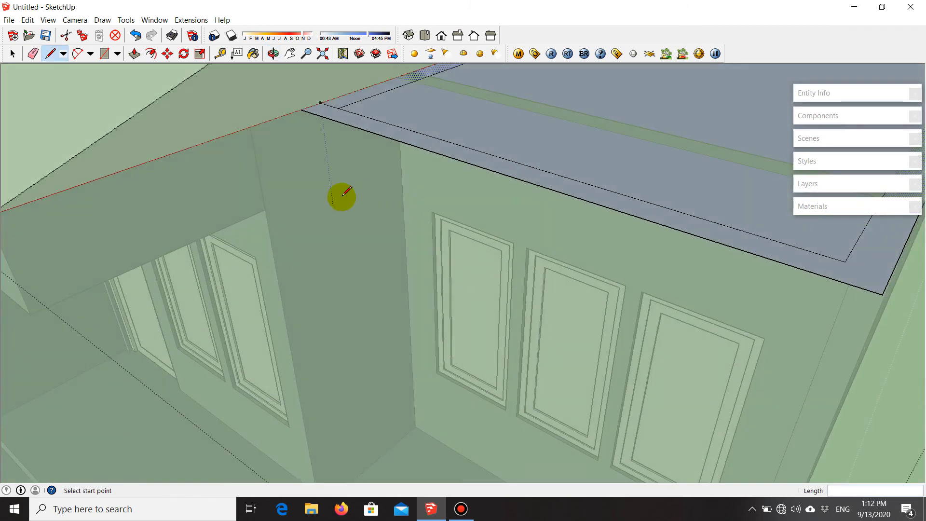
middle_click_drag(321, 141, 372, 171)
- Erase the unneeded offset edges on the gable side, along the side wall and at the rear, keeping only the L-shaped front strip
key("e")
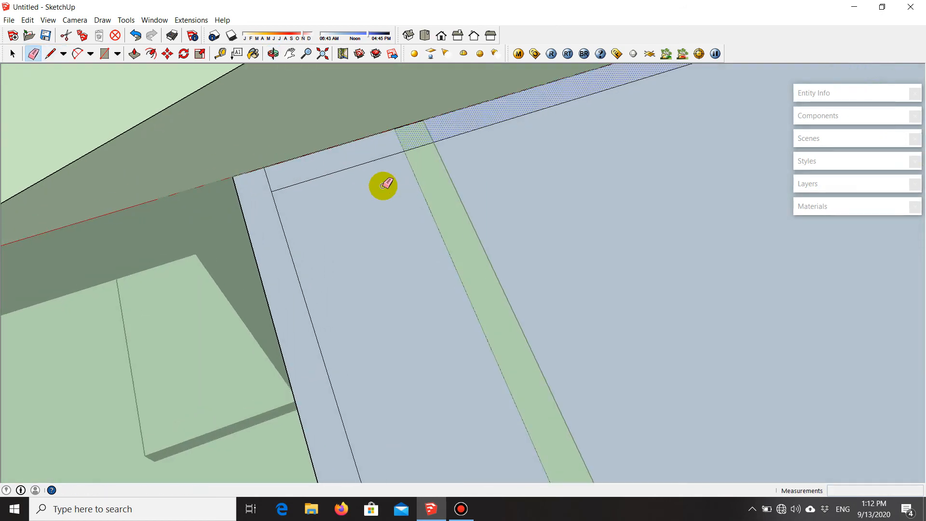
left_click(347, 167)
scroll(439, 131, "up", 1)
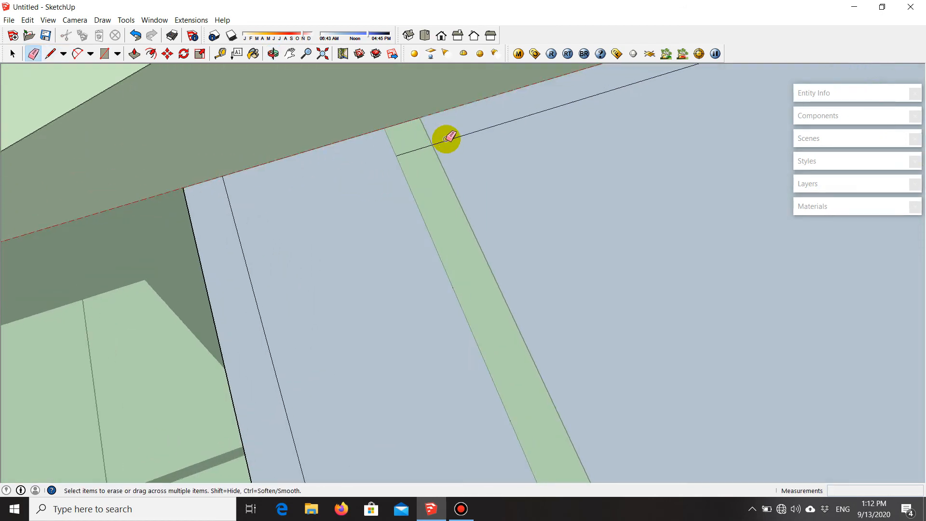
left_click_drag(446, 140, 456, 152)
scroll(362, 164, "down", 5)
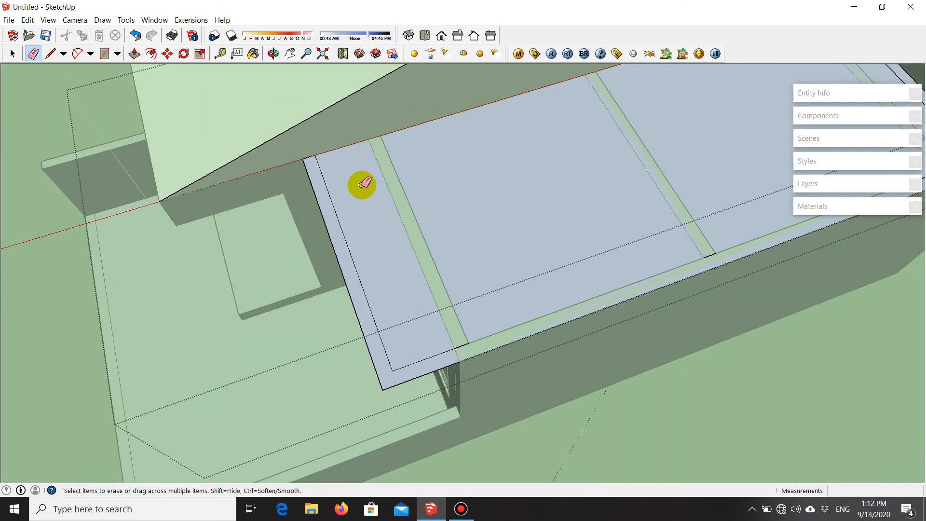
scroll(454, 335, "up", 2)
scroll(454, 335, "up", 2)
scroll(468, 367, "up", 2)
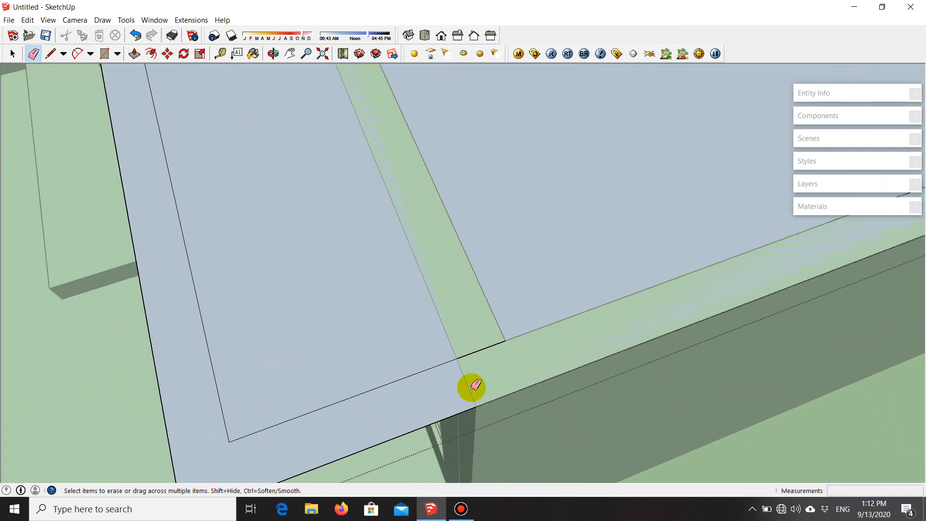
scroll(306, 353, "down", 6)
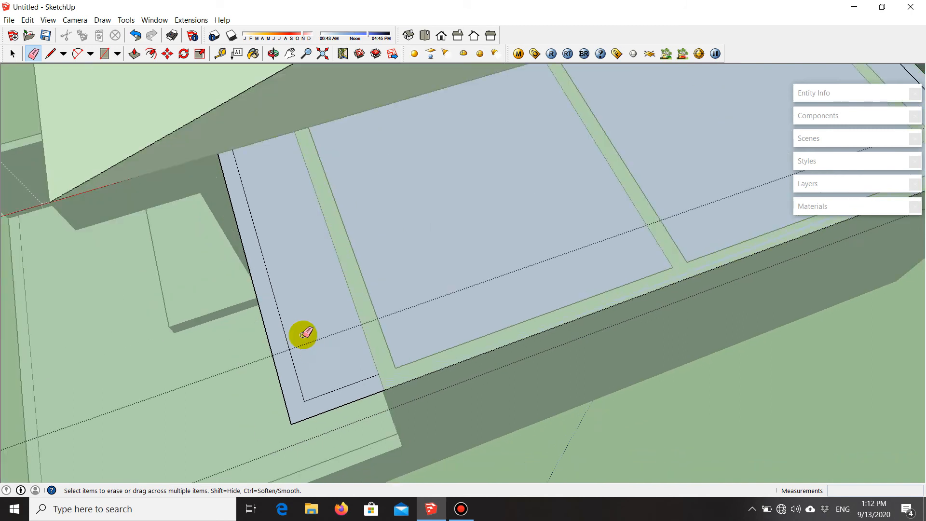
scroll(646, 241, "up", 3)
scroll(646, 242, "up", 3)
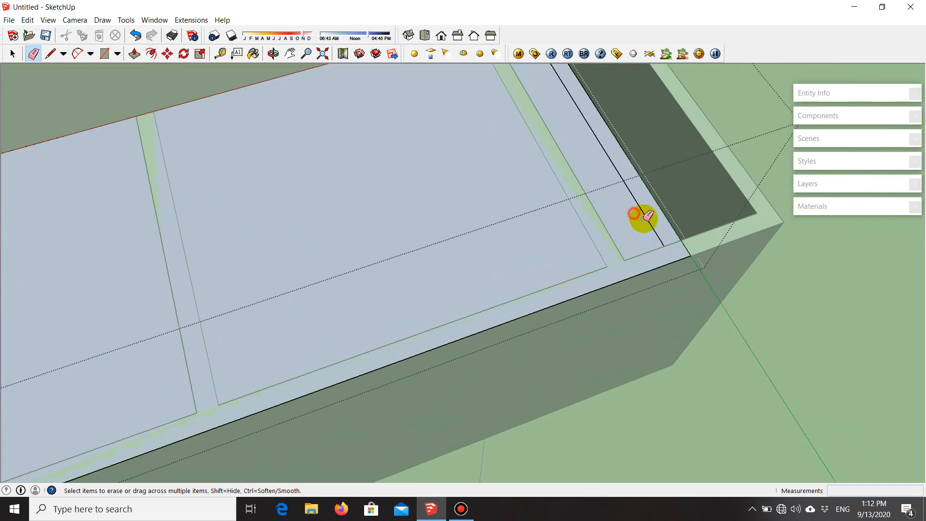
scroll(653, 226, "down", 5)
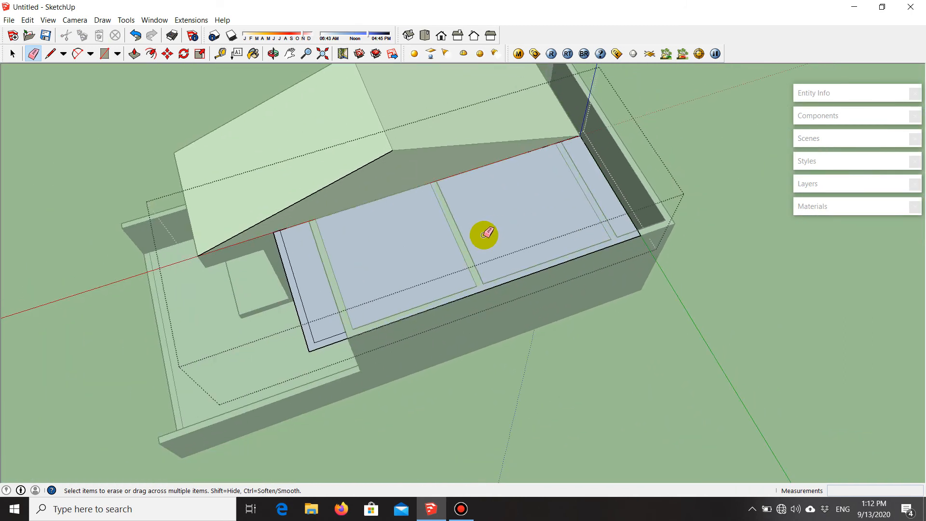
- Push/Pull the L-shaped front strip downward to the level of the main roof overhang's underside
key("space")
scroll(300, 342, "up", 3)
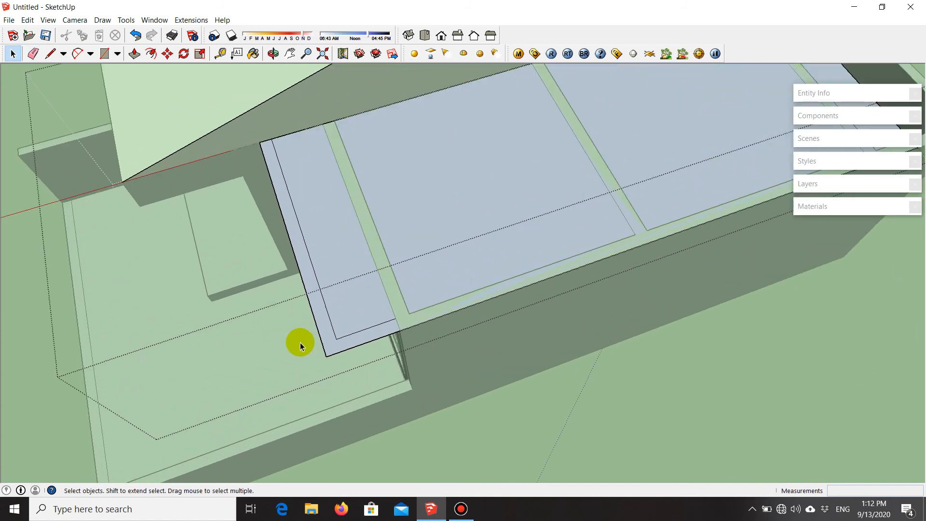
middle_click_drag(321, 357, 484, 269)
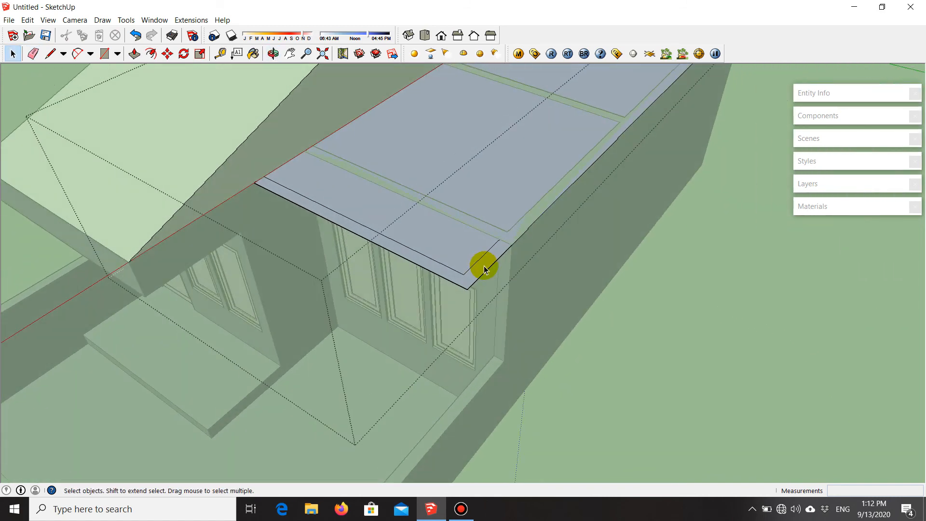
key("p")
left_click(483, 268)
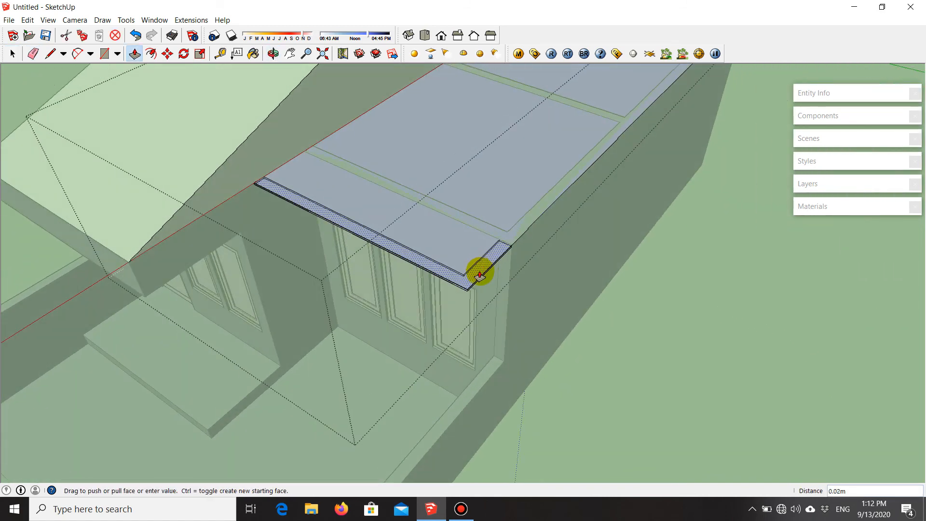
middle_click_drag(424, 317, 375, 254)
left_click(146, 257)
scroll(444, 230, "down", 5)
key("space")
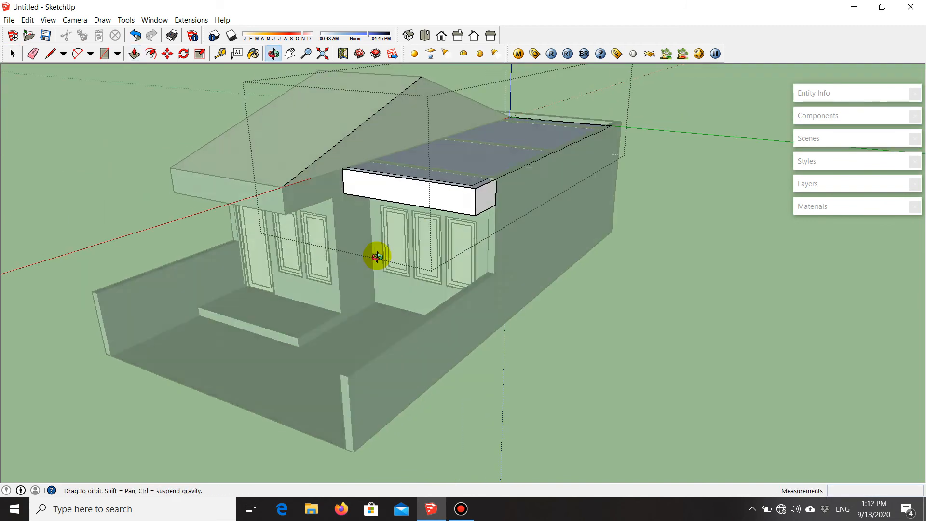
- Examine the new front fascia and its junction with the side wall from several angles around the house
scroll(441, 182, "up", 6)
middle_click_drag(487, 220, 363, 331)
scroll(428, 291, "down", 3)
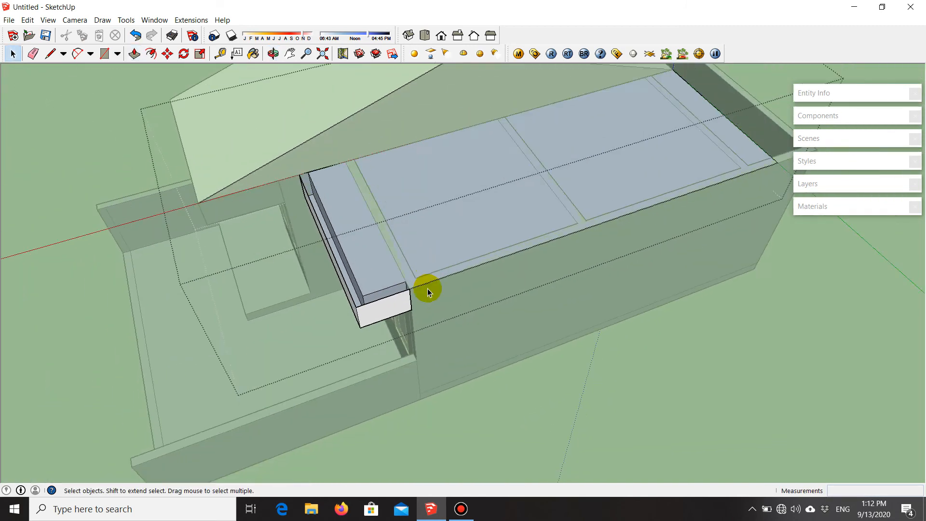
scroll(535, 362, "down", 2)
middle_click_drag(533, 362, 548, 192)
scroll(461, 233, "down", 2)
middle_click_drag(460, 233, 444, 167)
scroll(420, 198, "up", 2)
mouse_move(420, 198)
middle_mouse_down()
mouse_move(500, 231)
mouse_move(448, 233)
mouse_move(412, 199)
middle_mouse_up()
scroll(438, 269, "down", 1)
middle_click_drag(439, 269, 242, 405)
scroll(464, 198, "up", 5)
middle_click_drag(465, 199, 172, 275)
scroll(172, 275, "down", 2)
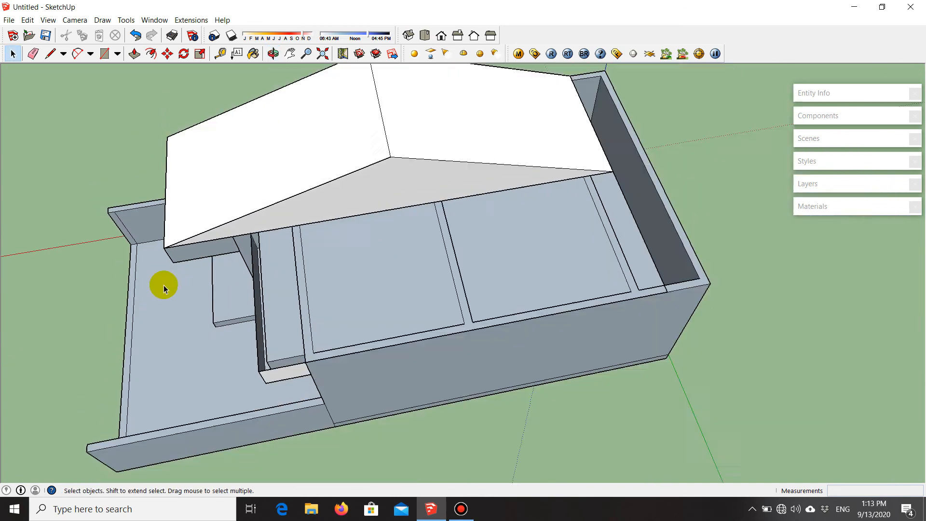
- Draw a rectangle over the side rooms from the front fascia's outer corner to the gable's rear lower corner
scroll(580, 206, "up", 3)
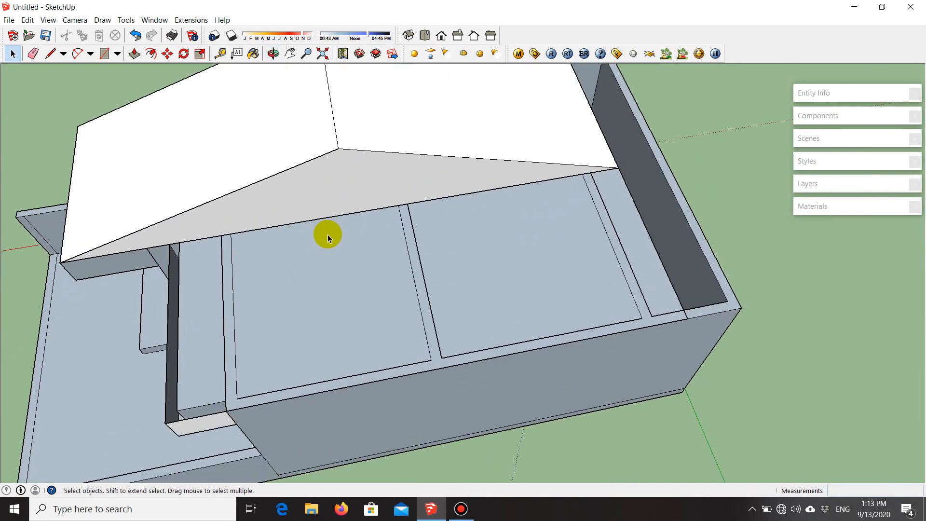
key("r")
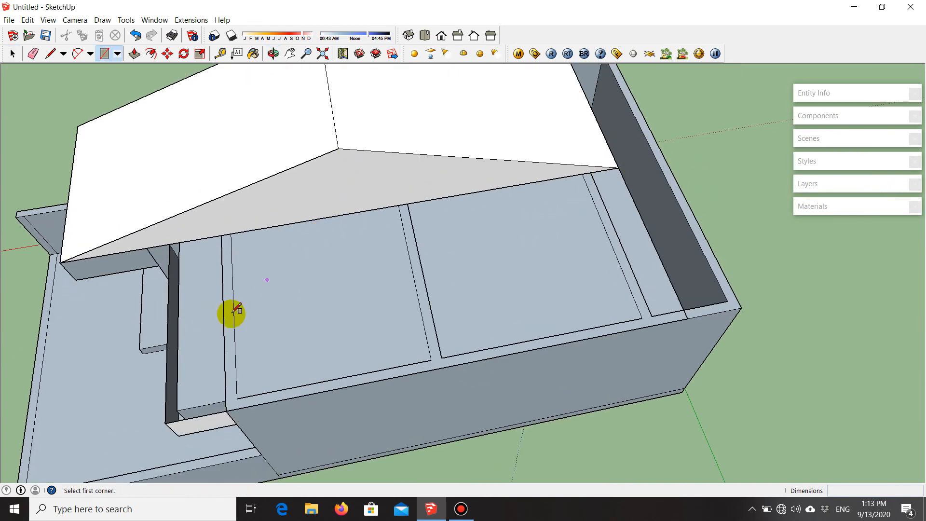
left_click(166, 423)
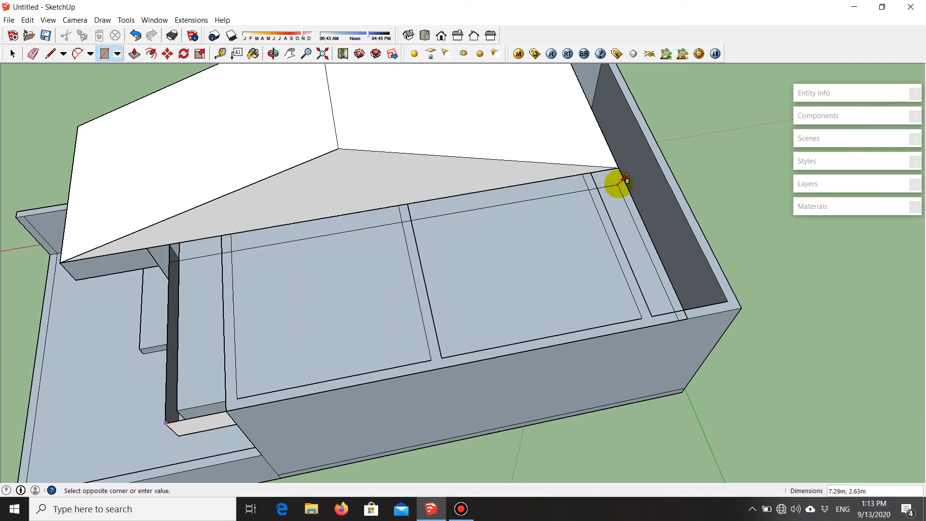
left_click(619, 166)
middle_click_drag(618, 164, 635, 207)
middle_click_drag(354, 182, 358, 259)
key("space")
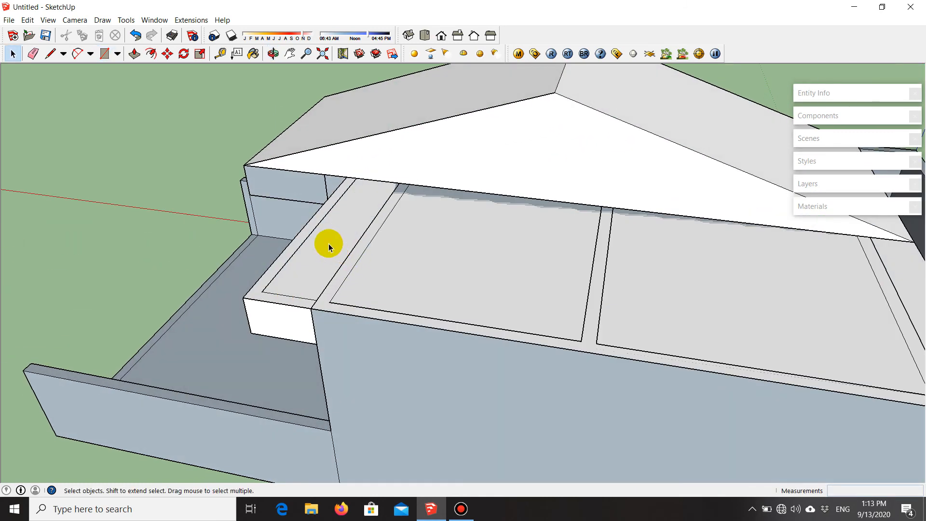
- Group the rectangle over the side rooms and open the group for editing
left_click(468, 286)
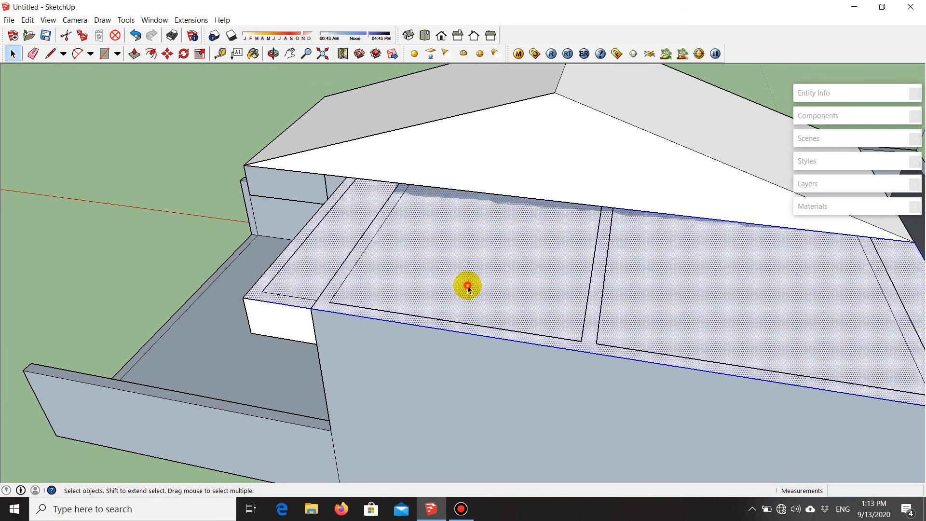
right_click(468, 285)
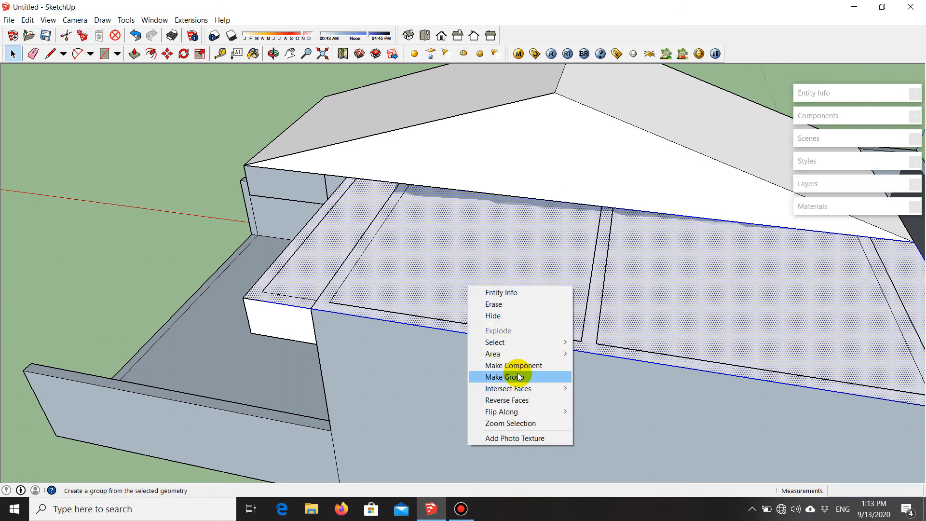
left_click(518, 377)
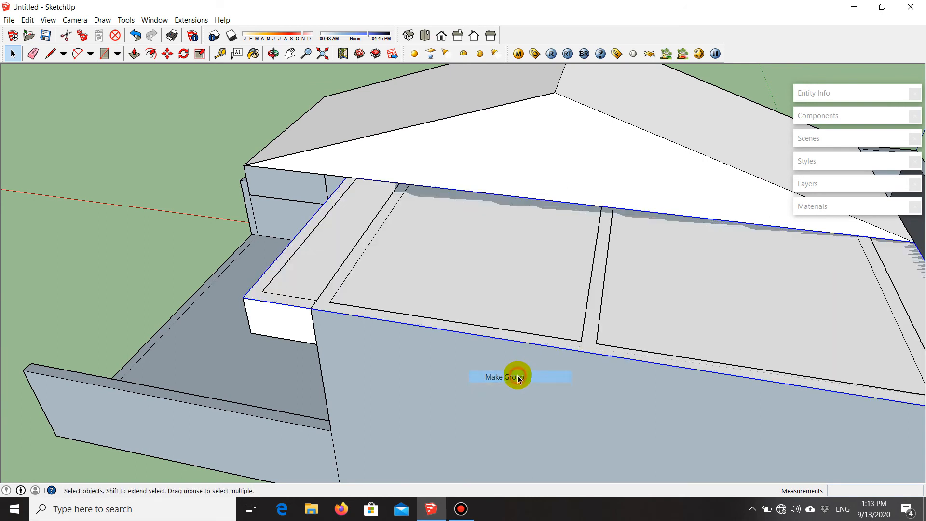
right_click(477, 282)
left_click(533, 333)
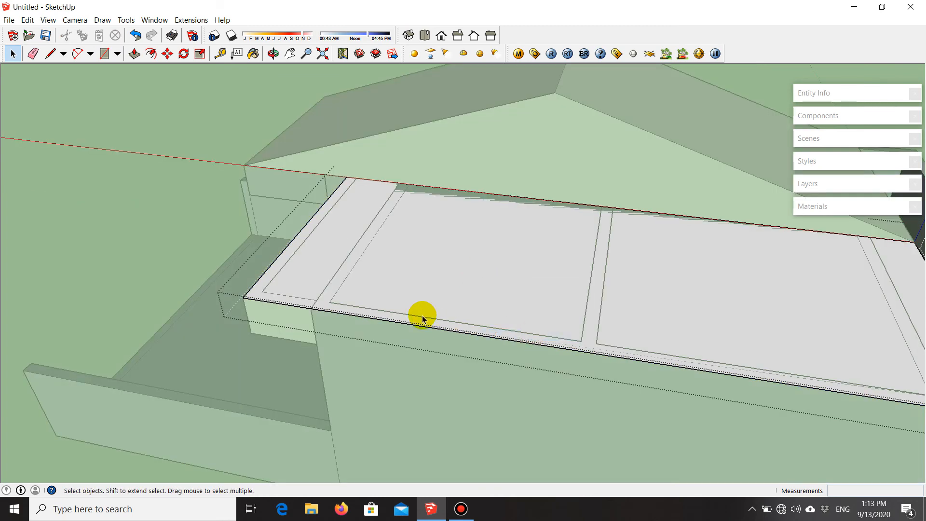
middle_click_drag(422, 315, 461, 333)
middle_click_drag(452, 276, 391, 191)
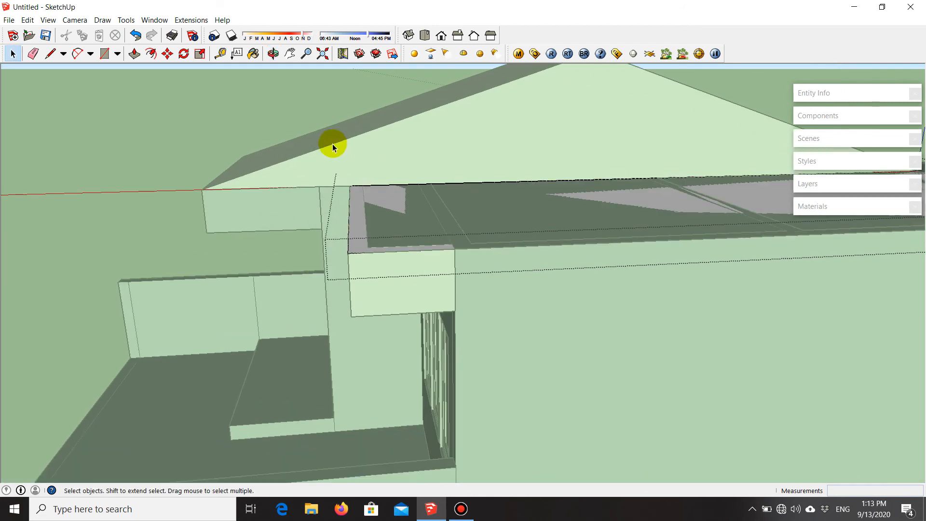
- Draw a line along the main gable's sloped edge from its front eave corner to the ridge
key("l")
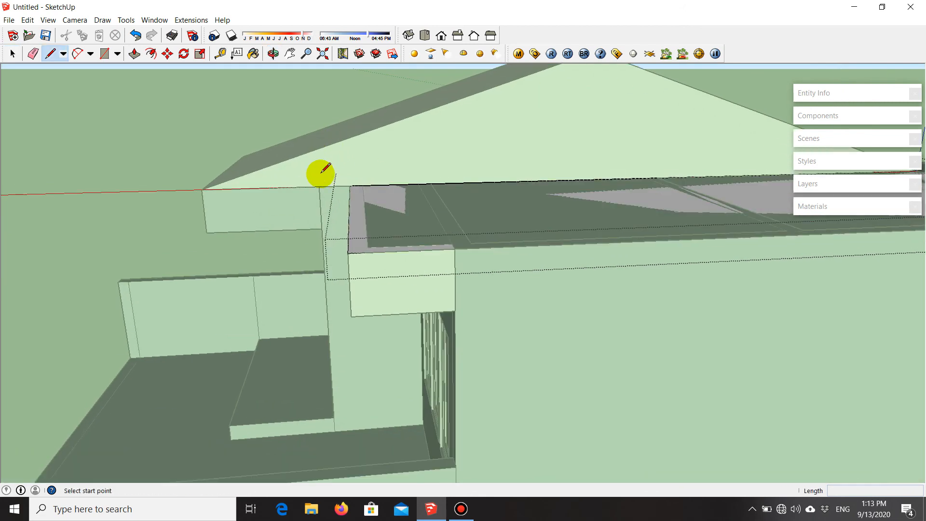
left_click(202, 188)
scroll(196, 196, "down", 2)
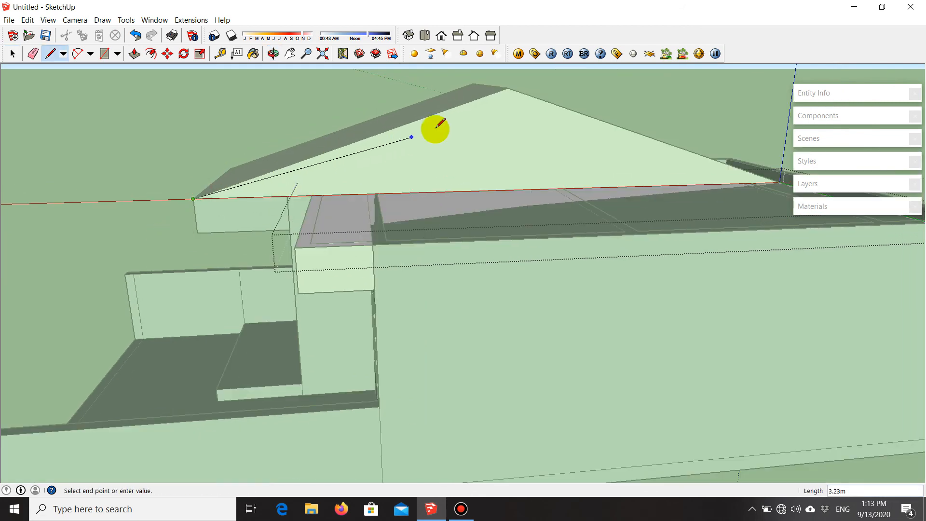
left_click(509, 89)
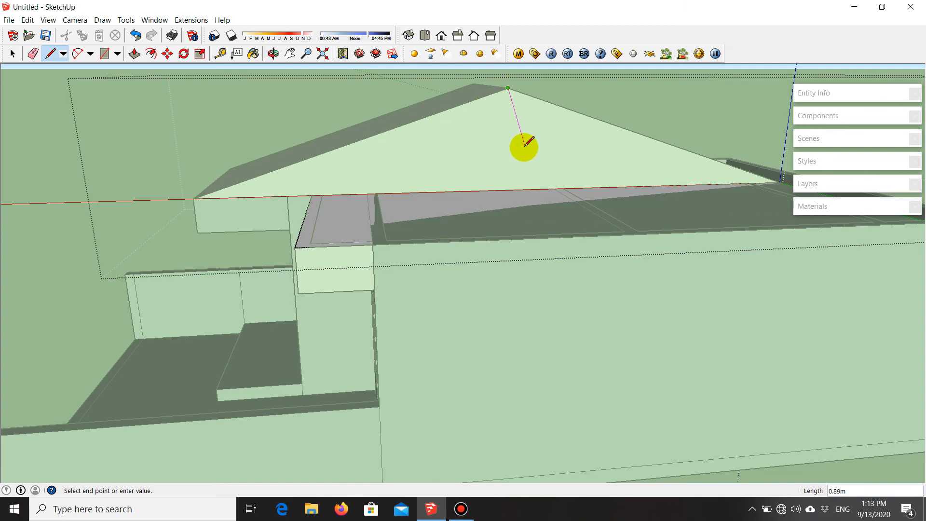
- Move the sloped line along the gable base so its lower end sits on the side-room rectangle's front corner
key("space")
scroll(285, 154, "up", 1)
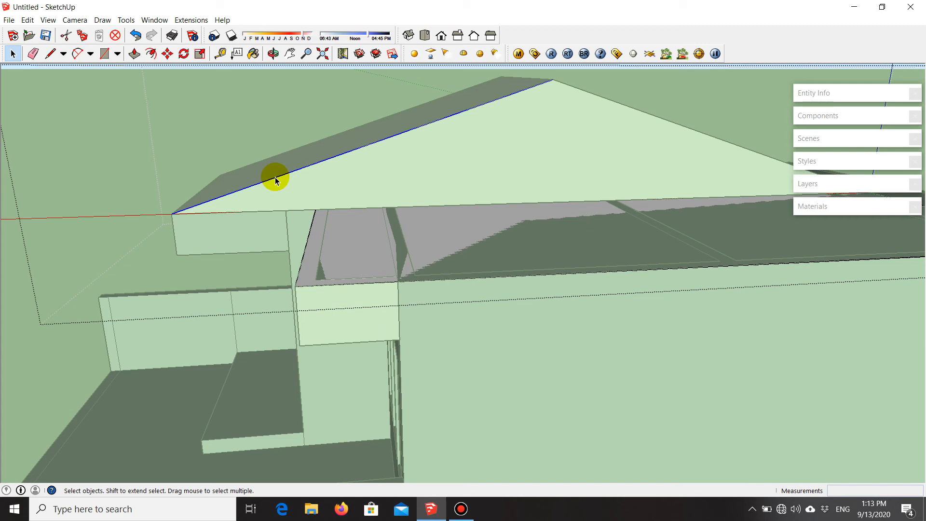
key("m")
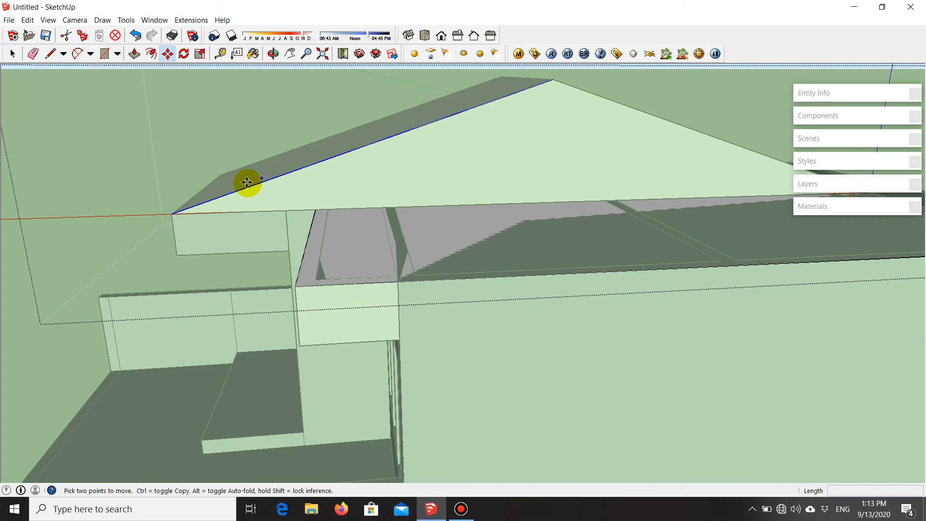
left_click(170, 212)
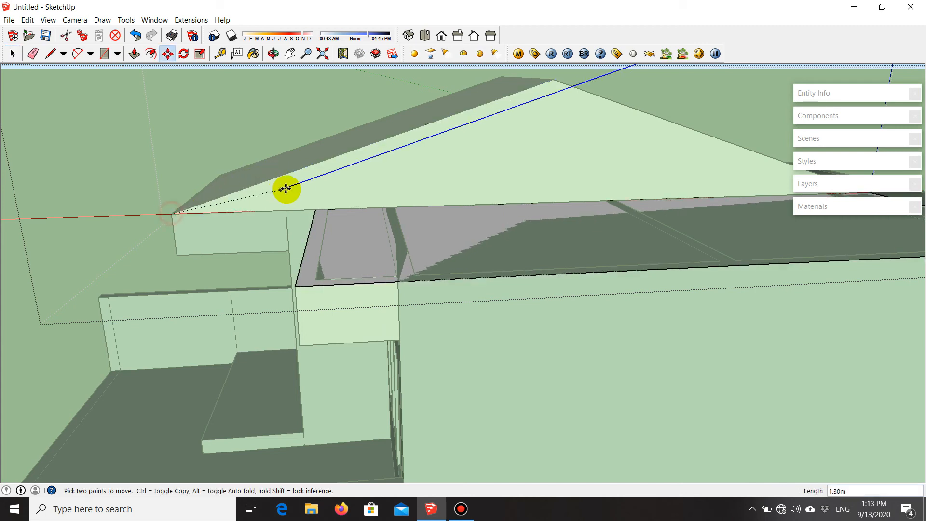
left_click(314, 208)
scroll(286, 244, "down", 3)
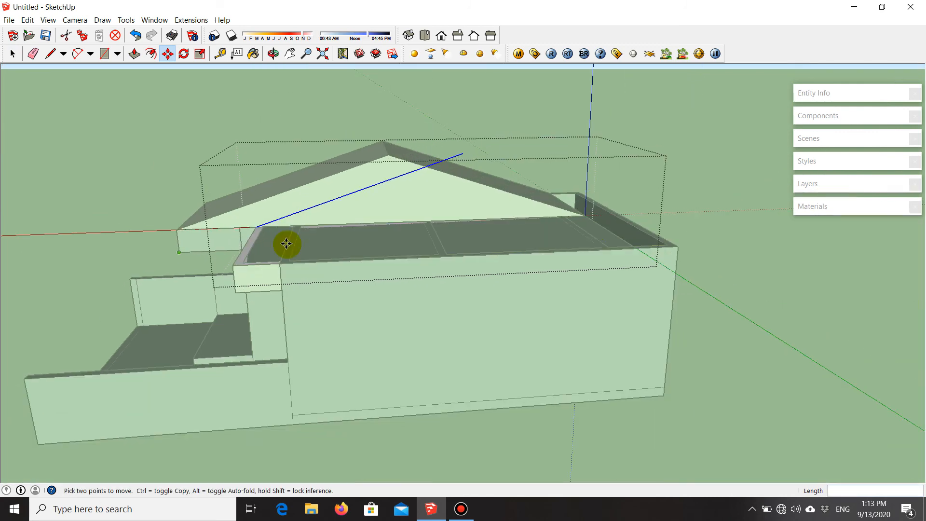
- Draw a line from the rectangle's rear corner up the gable's rear slope to the moved sloped line
scroll(586, 216, "up", 5)
middle_click_drag(533, 220, 518, 238)
scroll(510, 215, "up", 2)
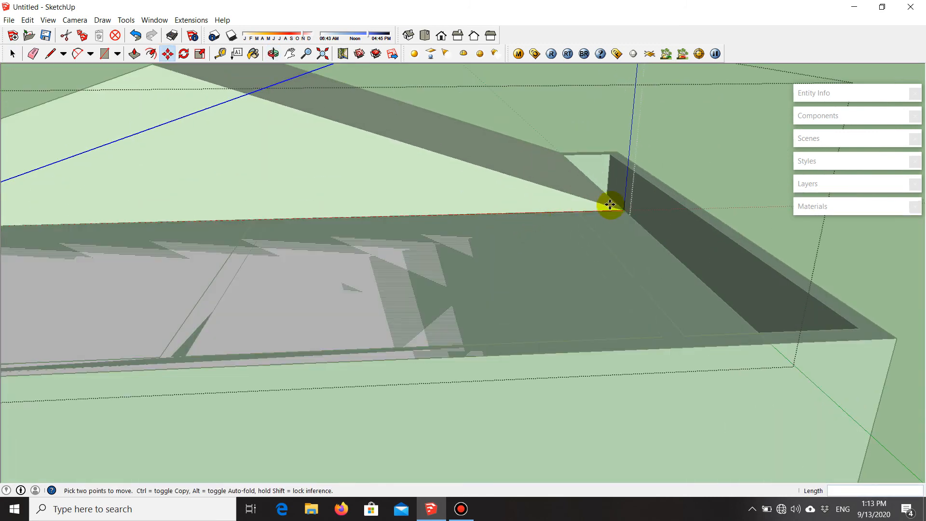
key("l")
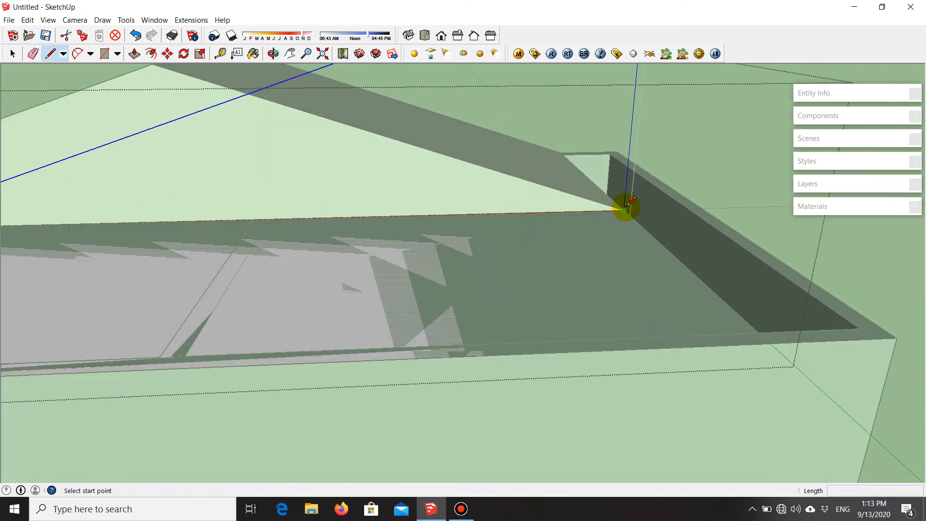
middle_click_drag(624, 211, 594, 301)
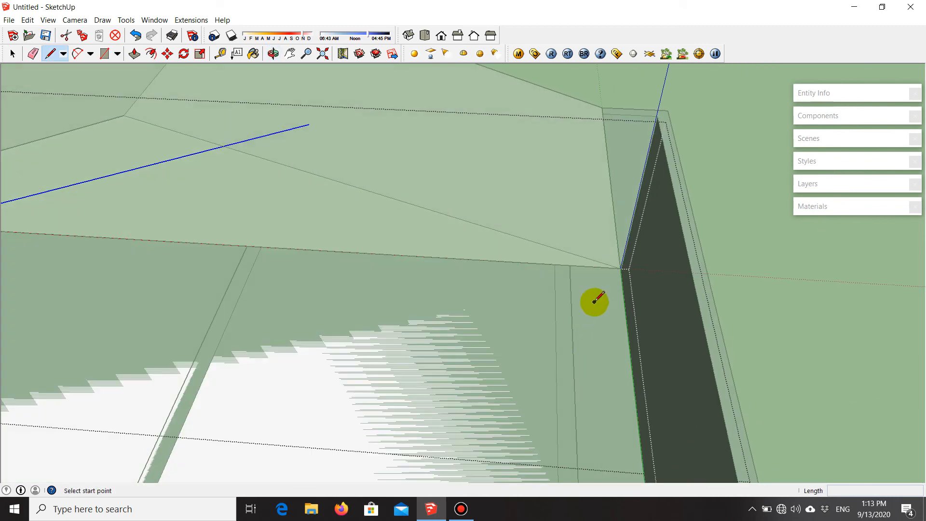
left_click(622, 267)
scroll(621, 267, "down", 2)
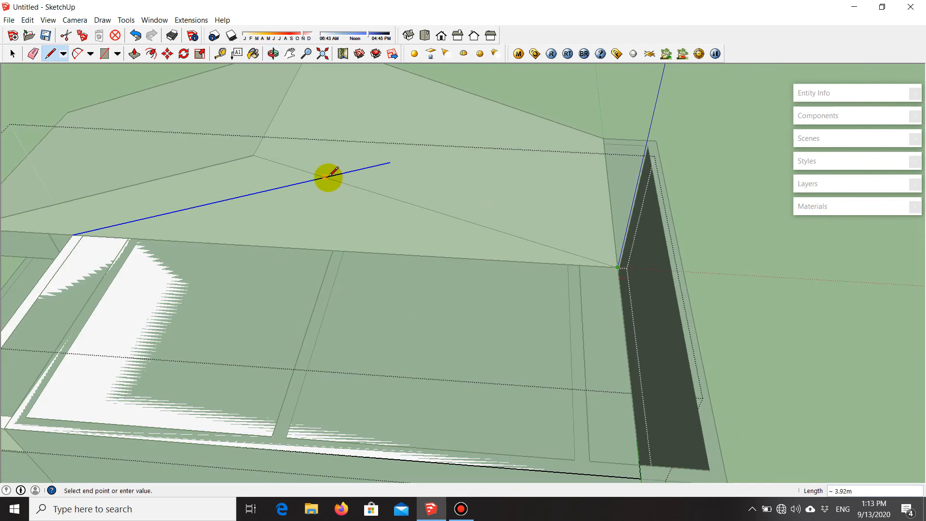
- Erase the part of the front slope line that extends beyond the new peak
key("e")
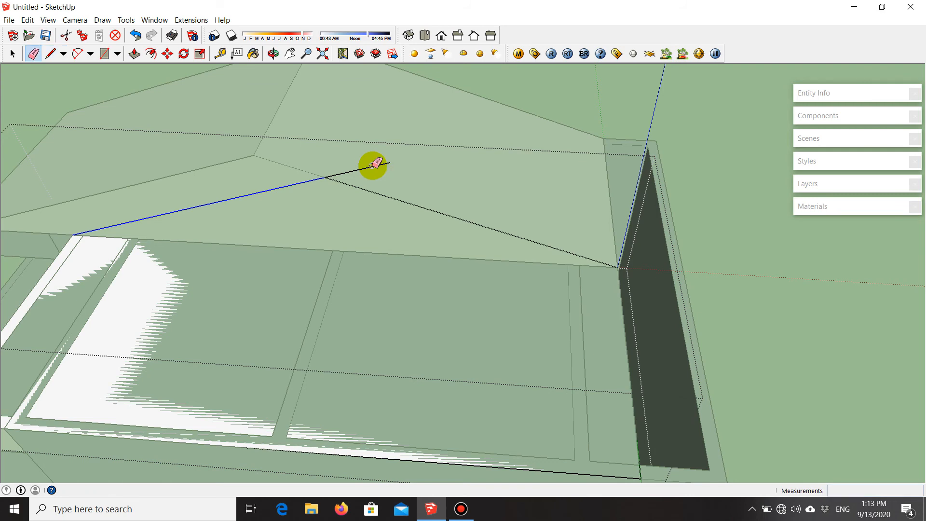
left_click_drag(374, 172, 364, 162)
scroll(447, 160, "down", 3)
scroll(372, 214, "up", 2)
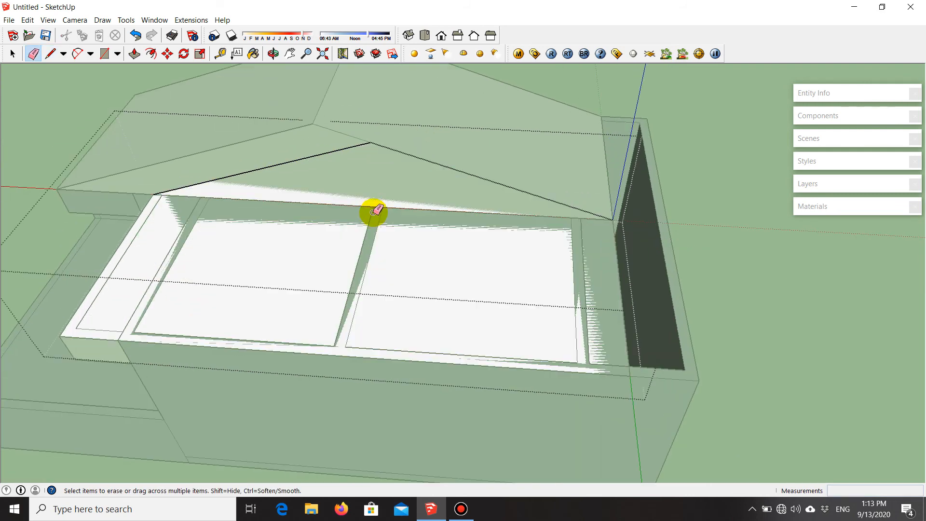
- Push/Pull the triangular gable face across the side rooms to the front fascia's outer corner and close the group
key("p")
left_click_drag(389, 183, 80, 342)
key("space")
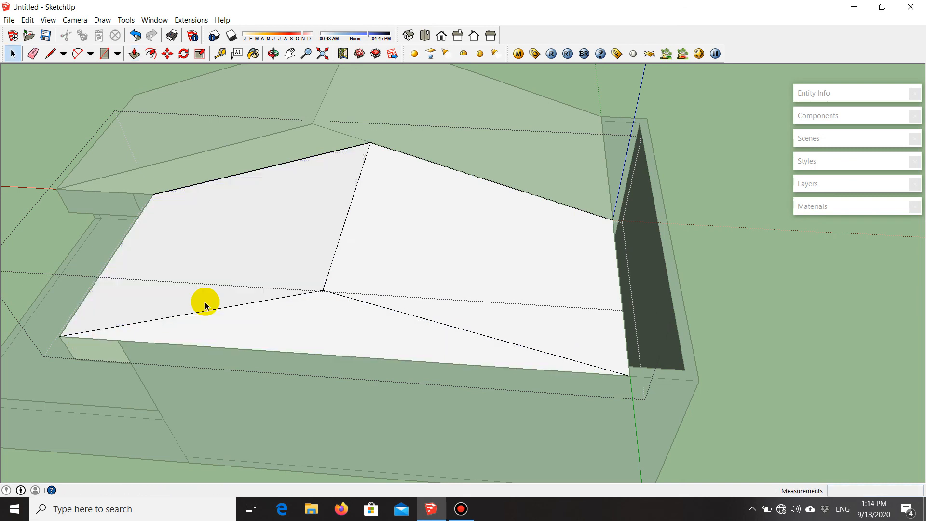
key("Escape")
- Examine the finished double roof from the front, side, rear and above, including its junctions with the walls
middle_click_drag(241, 284, 713, 108)
scroll(685, 130, "down", 4)
middle_click_drag(640, 241, 558, 269)
scroll(525, 247, "down", 2)
scroll(593, 252, "up", 2)
scroll(535, 247, "up", 5)
middle_click_drag(502, 226, 510, 282)
scroll(493, 217, "down", 3)
scroll(494, 217, "down", 3)
scroll(516, 300, "up", 2)
scroll(500, 344, "down", 3)
middle_click_drag(518, 333, 593, 415)
scroll(493, 362, "up", 3)
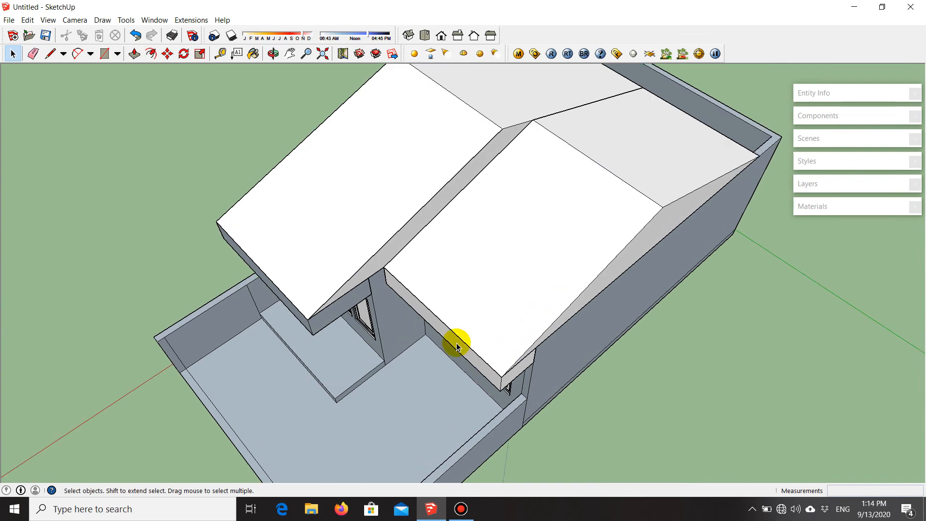
middle_click_drag(535, 321, 417, 312)
scroll(345, 364, "up", 2)
middle_click_drag(346, 363, 197, 250)
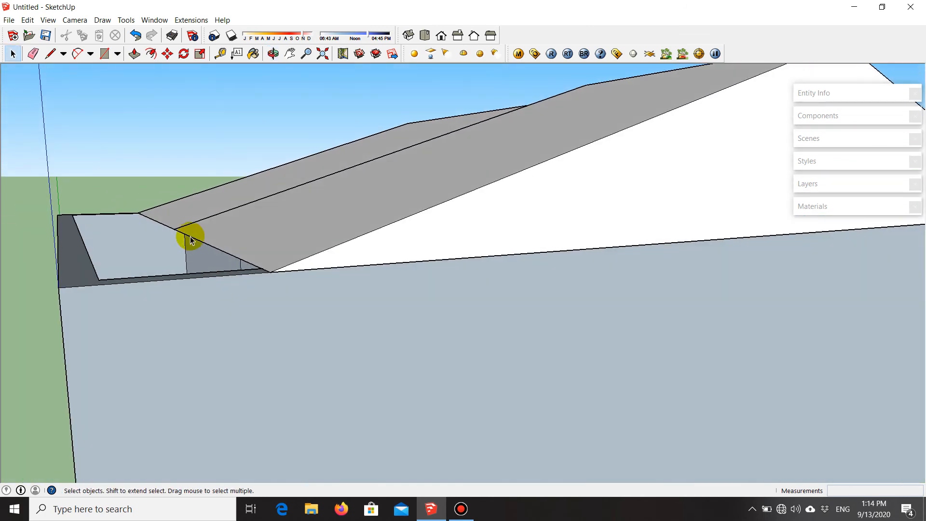
scroll(120, 213, "up", 3)
middle_click_drag(120, 214, 500, 393)
scroll(500, 393, "down", 3)
middle_click_drag(397, 371, 565, 278)
scroll(187, 269, "up", 2)
middle_click_drag(415, 358, 408, 296)
scroll(482, 289, "up", 2)
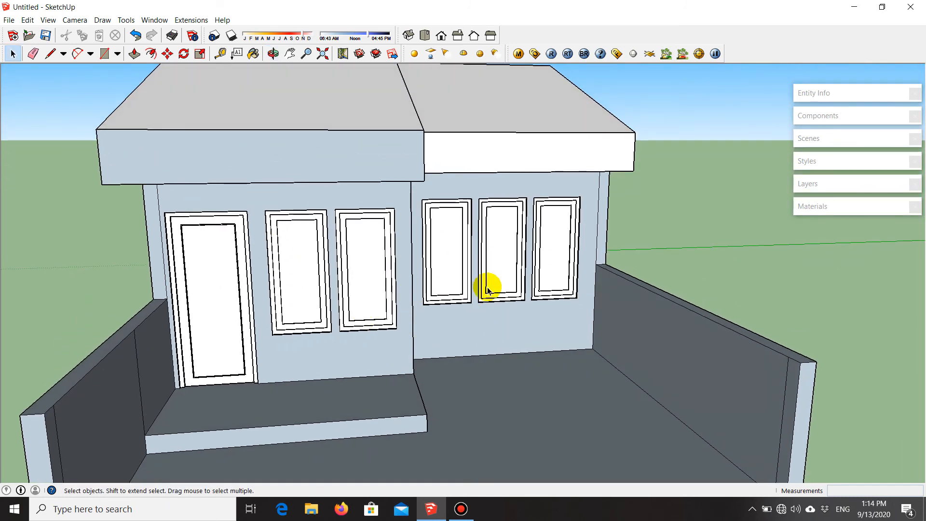
- Open the house walls group for editing and paint the three-window front wall with Color_E04
left_click(254, 54)
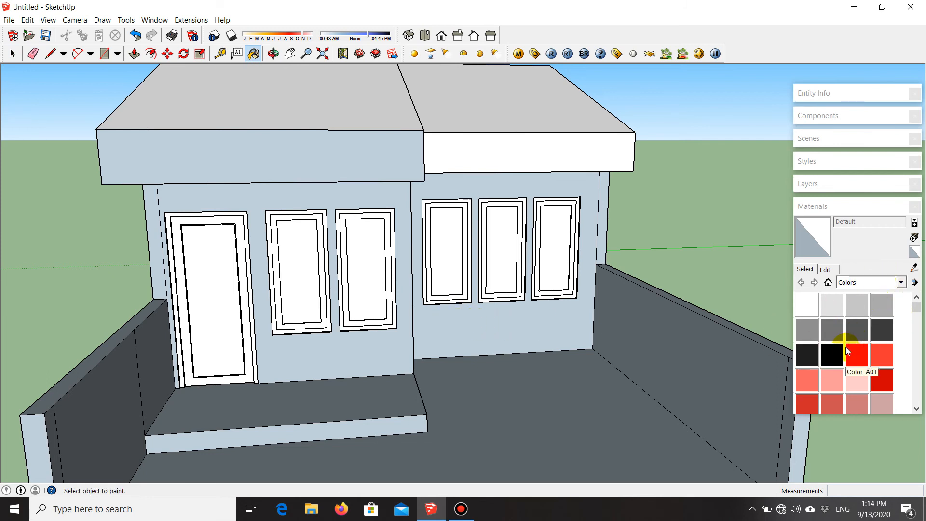
left_click_drag(917, 309, 921, 341)
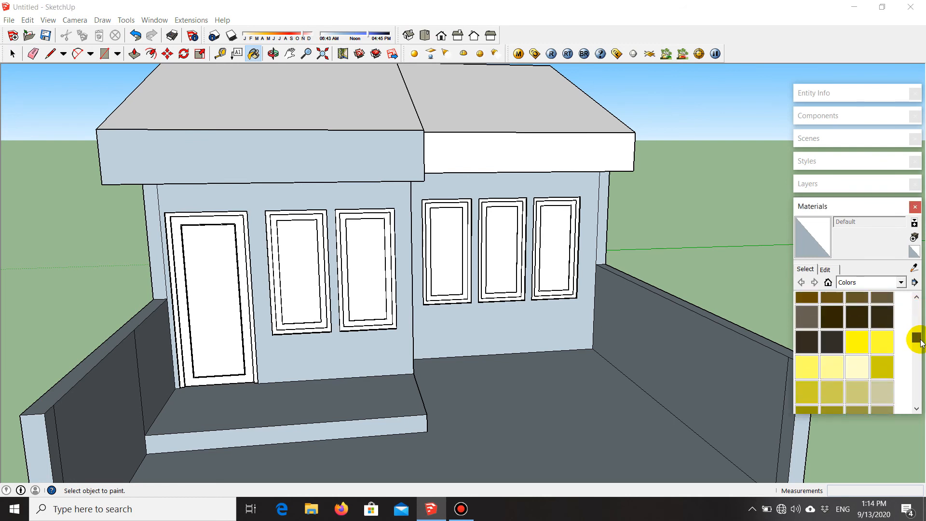
left_click(832, 369)
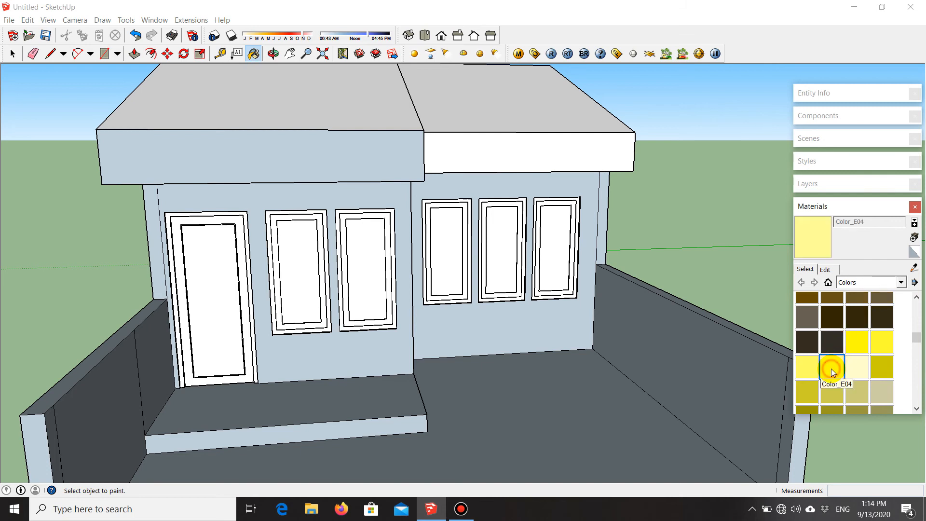
right_click(481, 320)
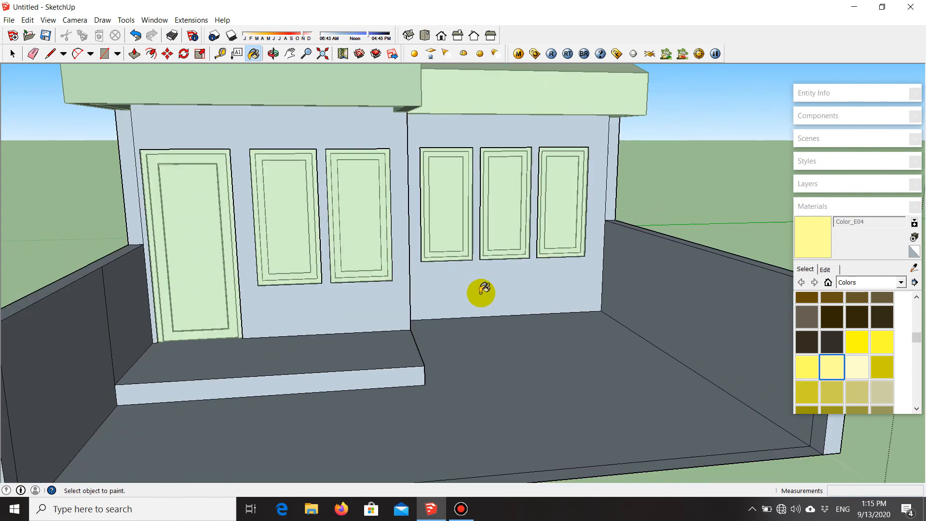
middle_click_drag(481, 293, 428, 311)
left_click(429, 295)
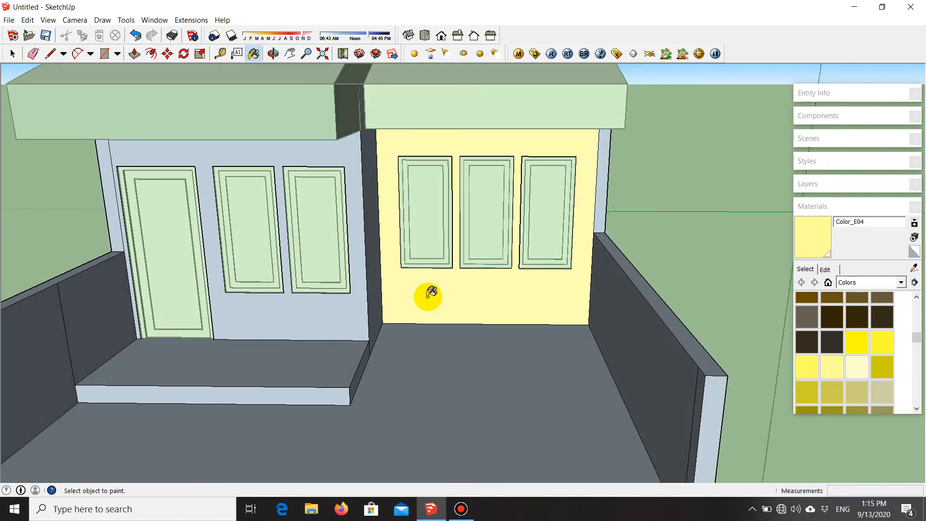
- Paint the return wall between the two front facades and the front wall beside the door with Color_E04
scroll(368, 313, "up", 3)
middle_click_drag(368, 313, 236, 350)
left_click(294, 279)
scroll(293, 279, "down", 5)
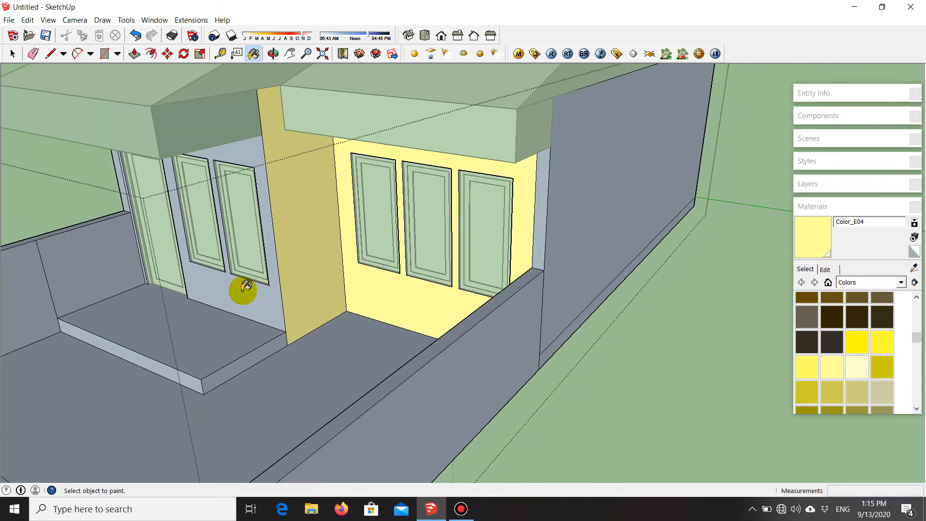
left_click(242, 290)
- Paint the house wall end beside the three-window facade and the adjoining fence's inner face with Color_E04
middle_click_drag(241, 290, 412, 271)
scroll(413, 270, "down", 5)
middle_click_drag(282, 329, 562, 285)
scroll(542, 227, "up", 6)
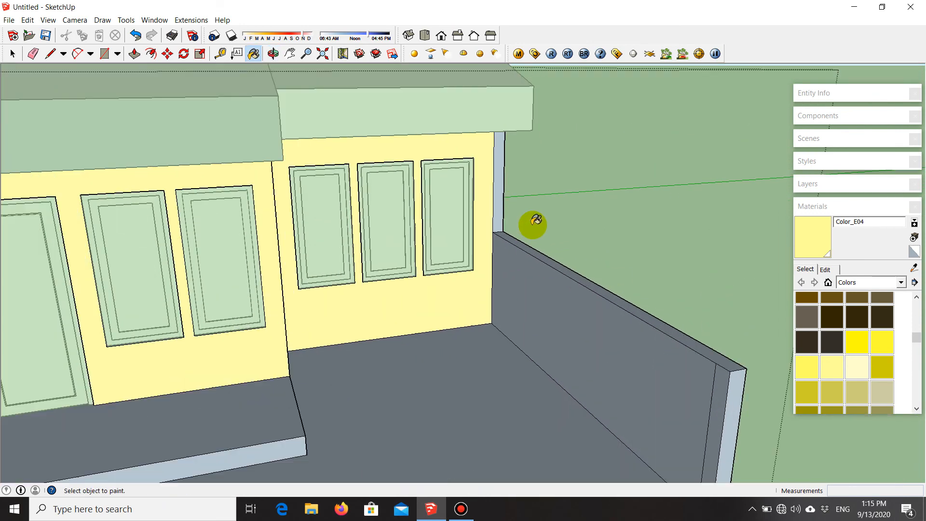
scroll(502, 202, "down", 5)
left_click(538, 279)
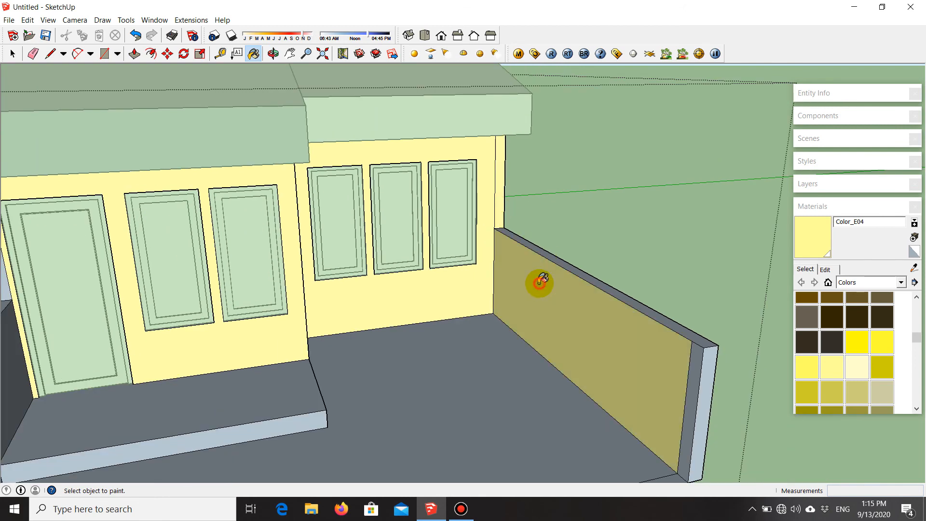
- Paint the top of the fence on the three-window side and its end pillar's inner faces with Color_E04
scroll(621, 291, "up", 5)
scroll(623, 291, "down", 5)
scroll(660, 328, "up", 3)
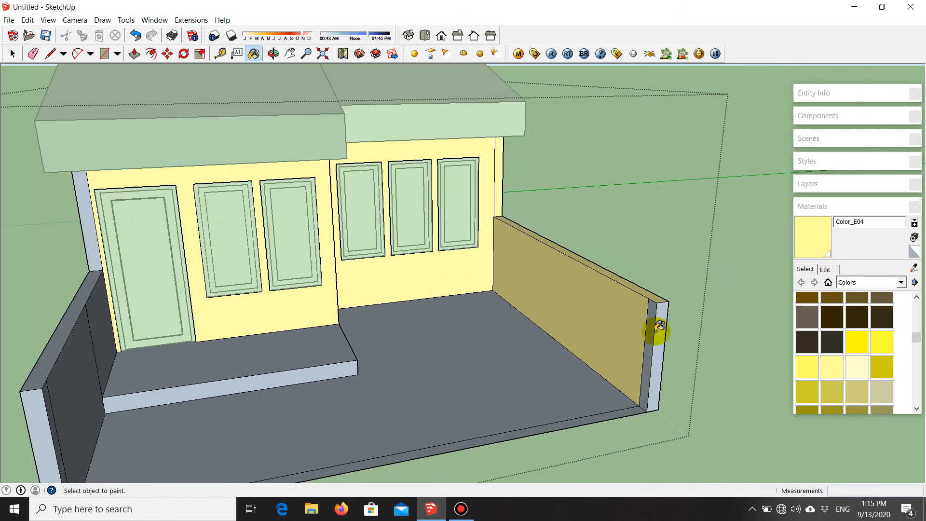
left_click(650, 326)
middle_click_drag(627, 336, 527, 357)
scroll(553, 351, "down", 4)
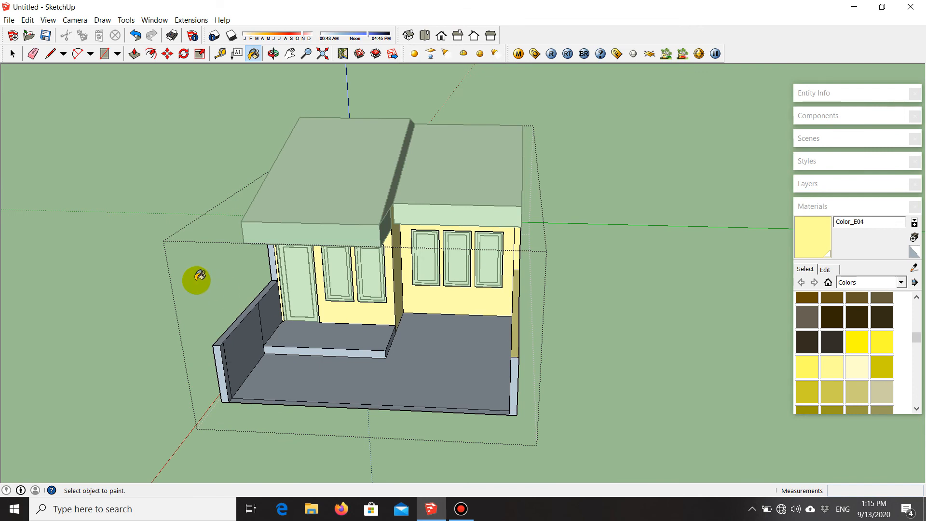
- Paint the wall end beside the door, the porch-side fence section and that fence's top with Color_E04
scroll(234, 301, "up", 5)
mouse_move(329, 334)
middle_mouse_down()
mouse_move(280, 321)
mouse_move(348, 306)
middle_mouse_up()
scroll(281, 320, "up", 2)
left_click(299, 312)
left_click(342, 227)
scroll(338, 237, "down", 2)
left_click(325, 265)
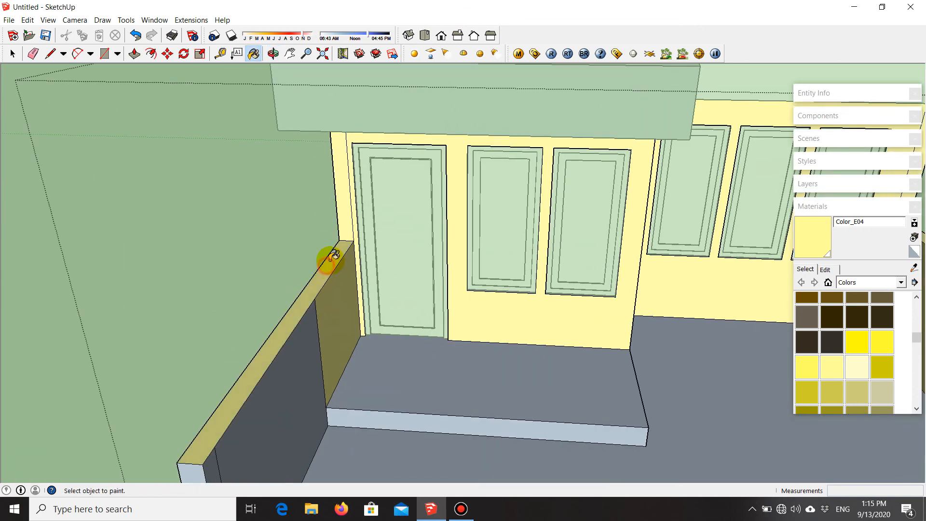
- Paint the remaining inner face and the end pillar of the fence on the door side with Color_E04
scroll(324, 266, "down", 3)
scroll(308, 351, "up", 2)
left_click(307, 351)
middle_click_drag(237, 291, 257, 402)
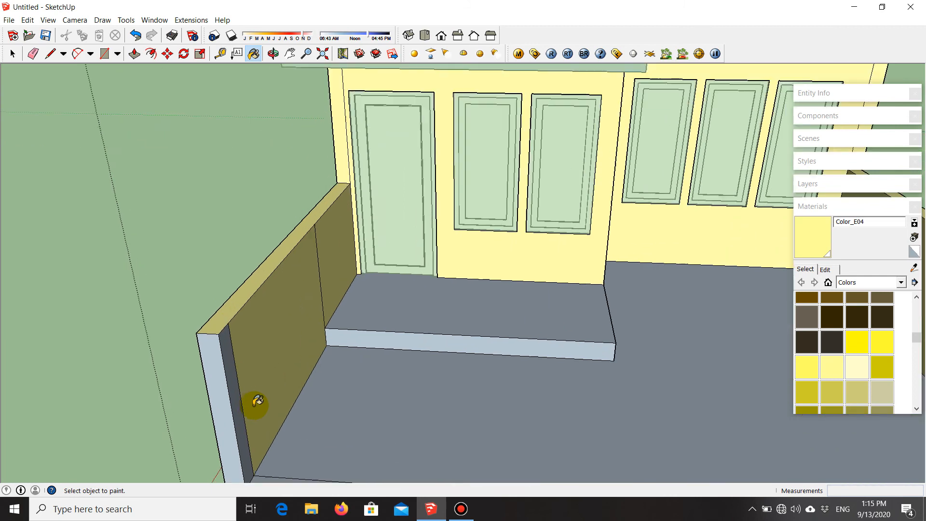
left_click(232, 367)
scroll(220, 379, "down", 4)
middle_click_drag(207, 377, 348, 313)
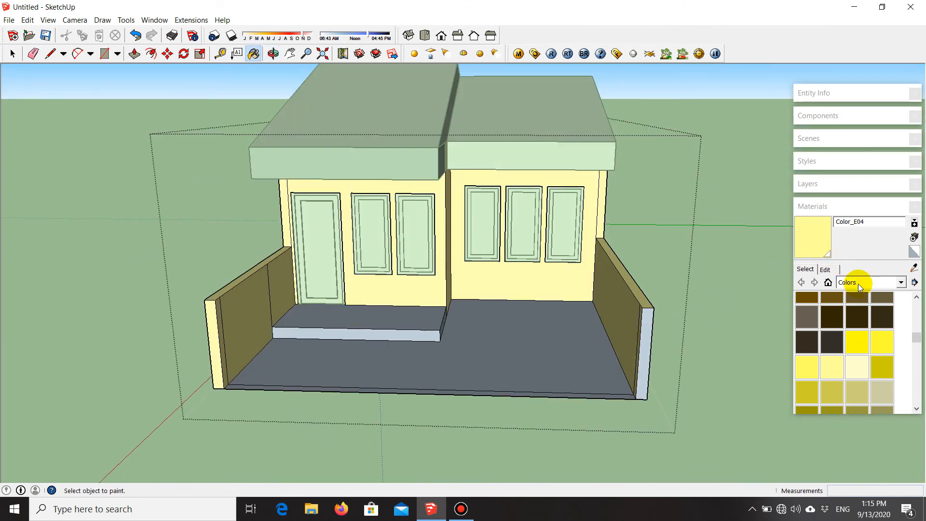
- Switch the materials library to the Tile collection
left_click(885, 282)
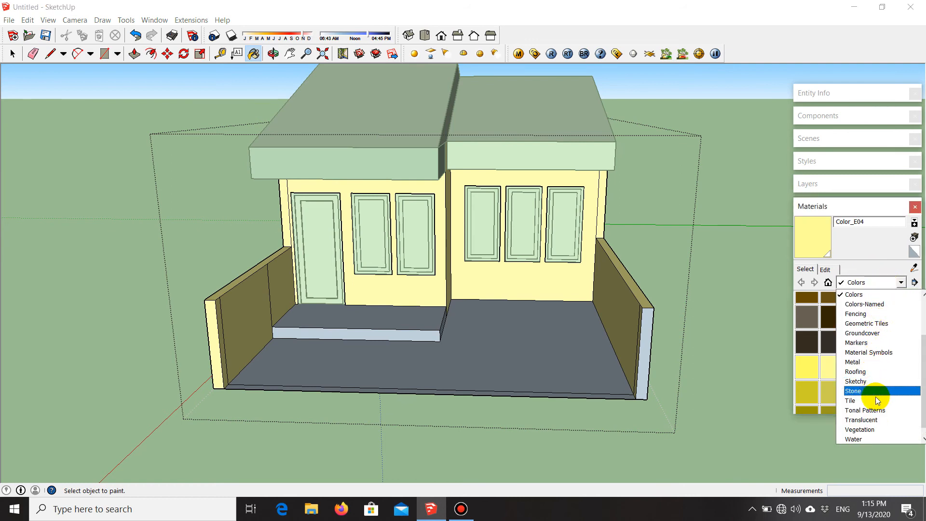
left_click(876, 402)
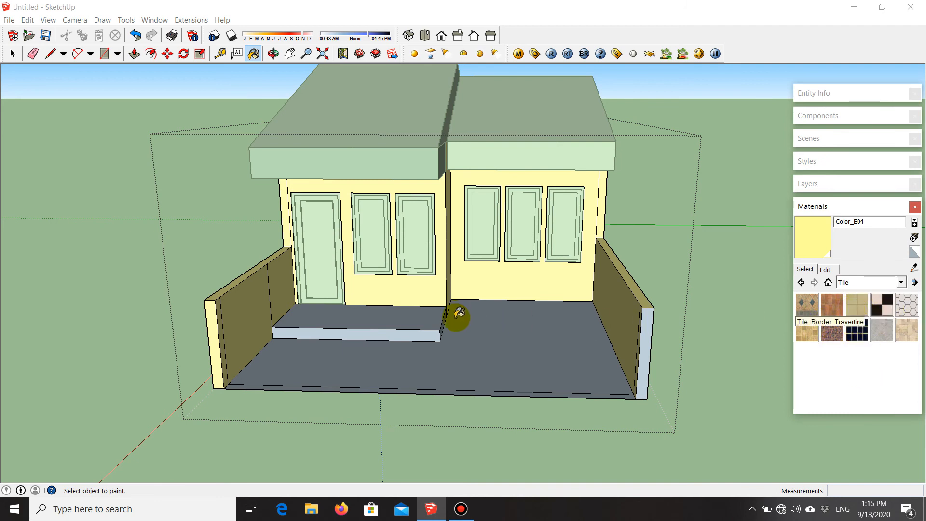
scroll(461, 359, "up", 3)
scroll(322, 368, "up", 3)
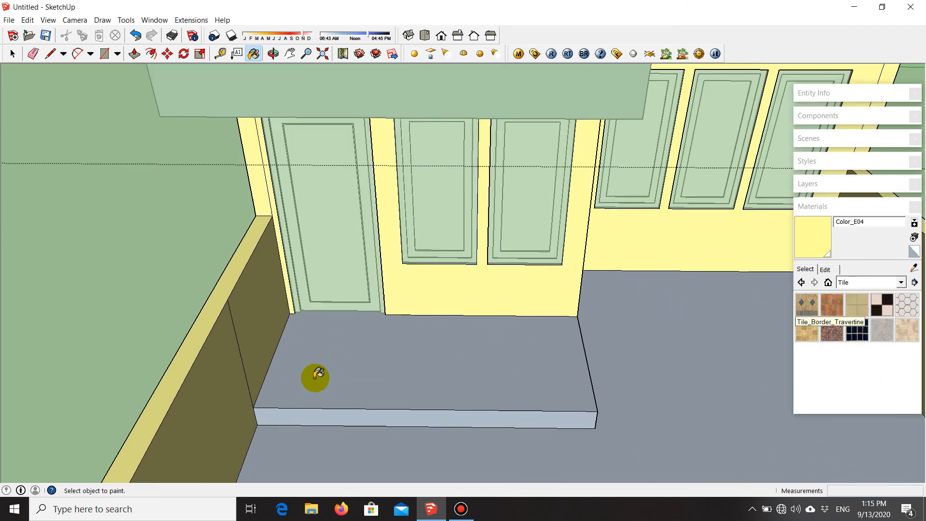
left_click(338, 366)
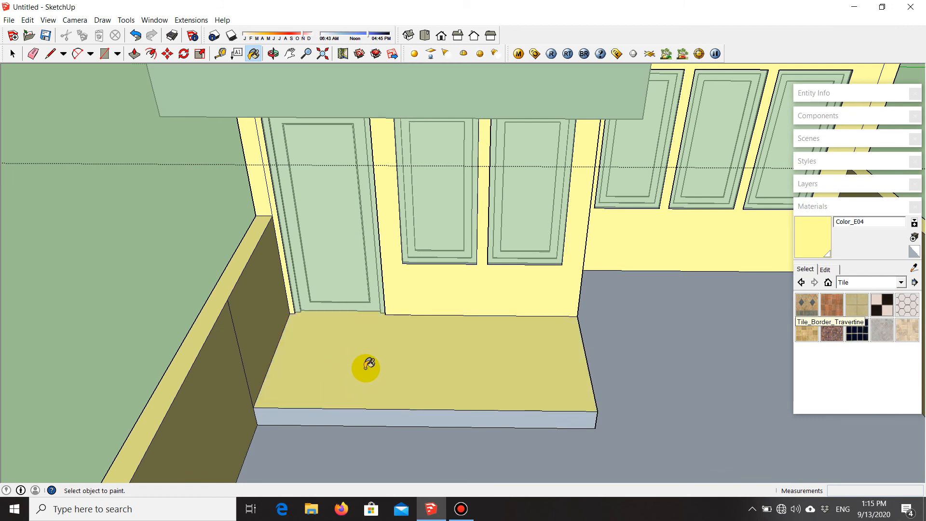
key("ctrl+z")
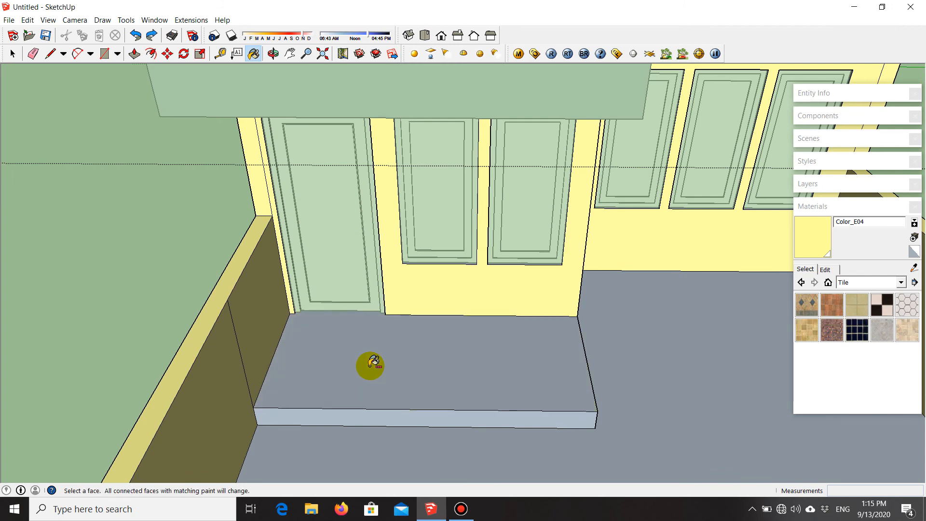
- Paint the porch floor and its step faces with Tile_Ceramic_Natural
left_click(855, 305)
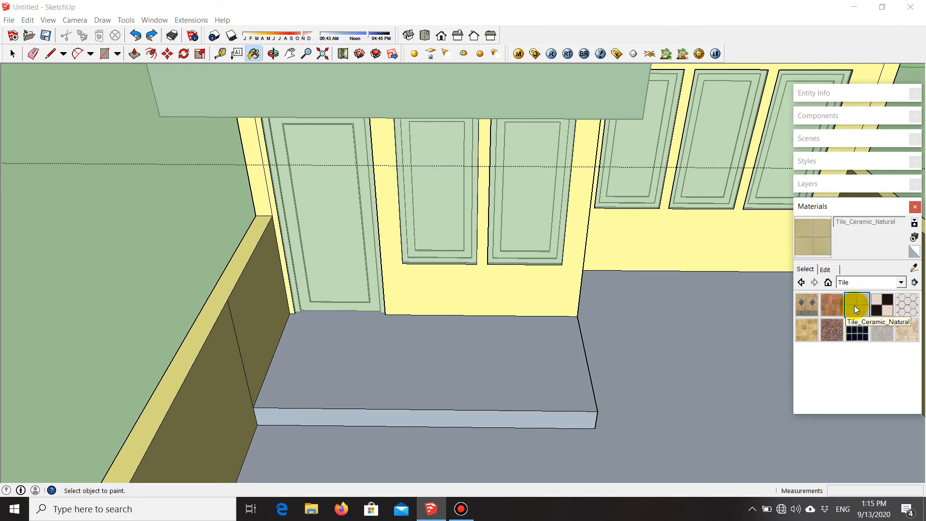
left_click(387, 362)
scroll(366, 372, "down", 5)
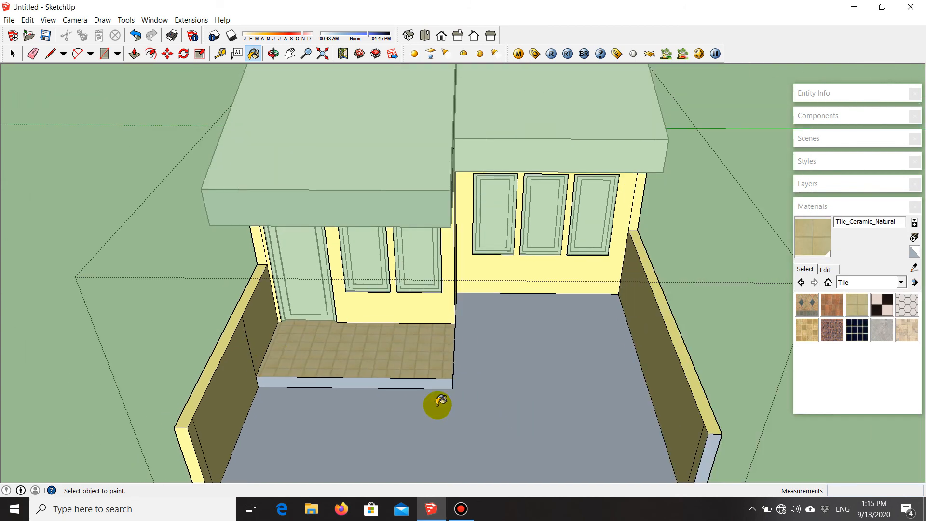
scroll(401, 376, "up", 5)
left_click(406, 378)
mouse_move(490, 363)
middle_mouse_down()
mouse_move(310, 352)
mouse_move(379, 337)
middle_mouse_up()
scroll(398, 341, "down", 4)
middle_click_drag(394, 367, 533, 378)
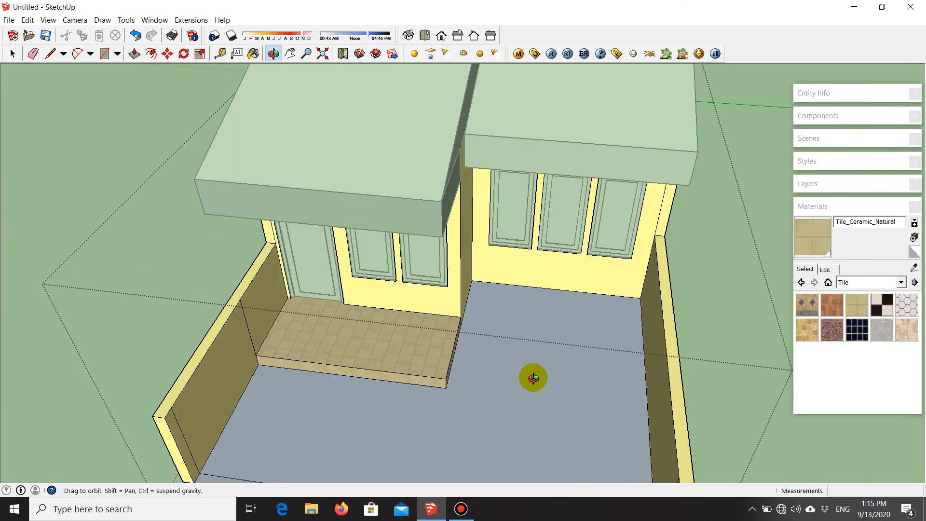
scroll(656, 333, "down", 1)
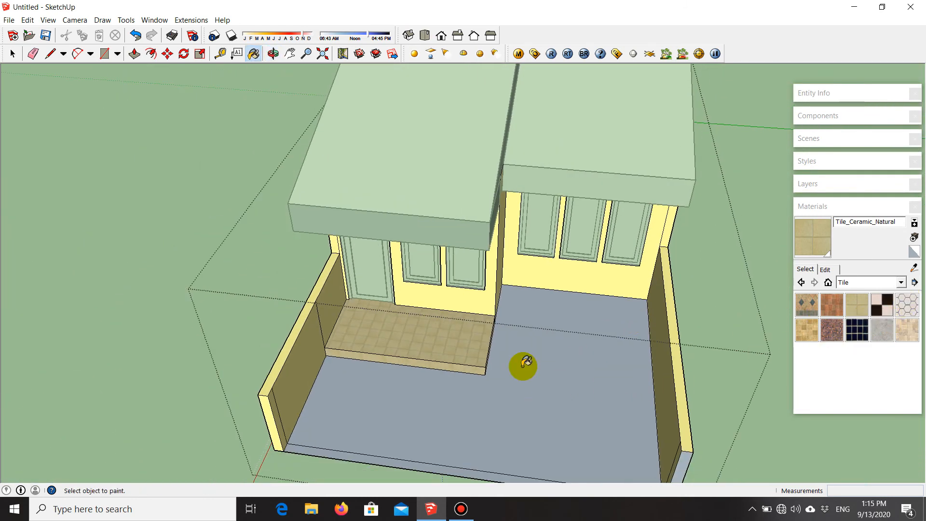
- Look through the Vegetation and Translucent materials, and cover the yard floor with Sketchy_Stone_Ashlar from the Sketchy collection
left_click(909, 306)
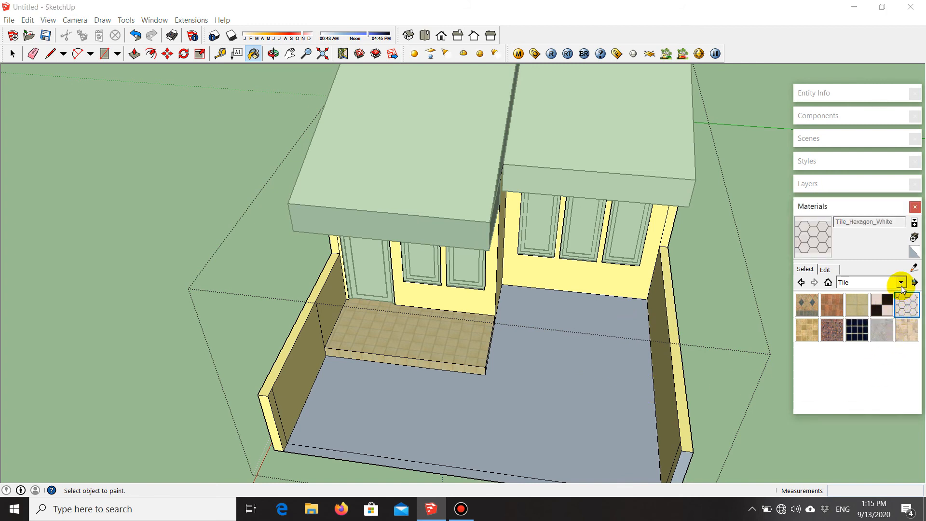
left_click(901, 284)
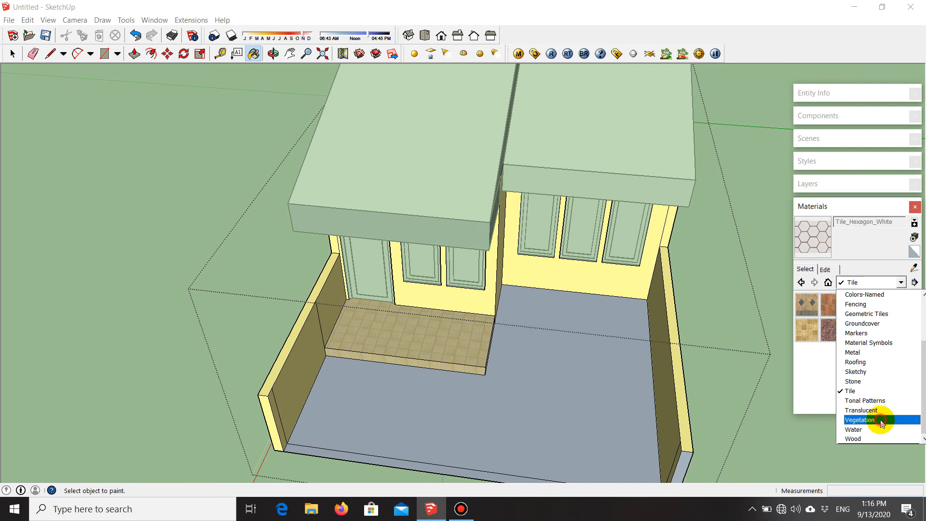
left_click(875, 420)
left_click(898, 283)
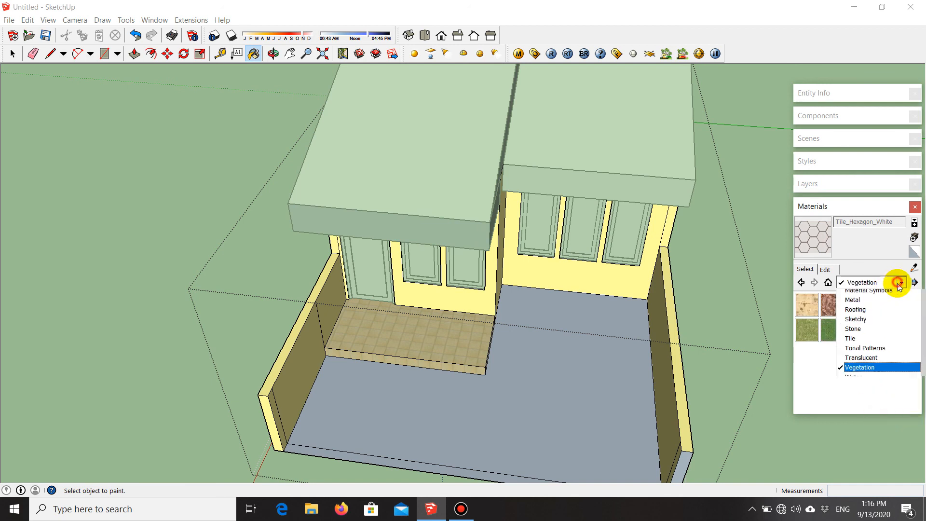
left_click(862, 411)
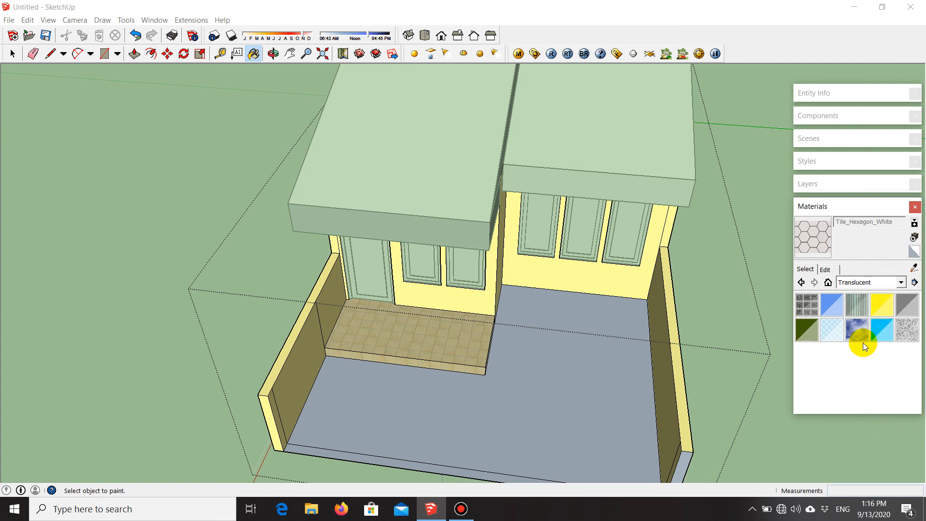
left_click(900, 282)
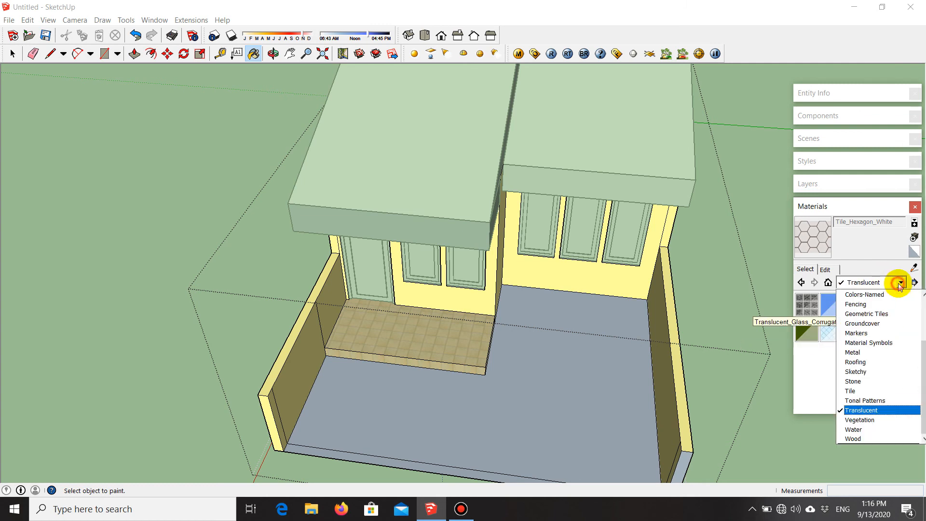
left_click(876, 371)
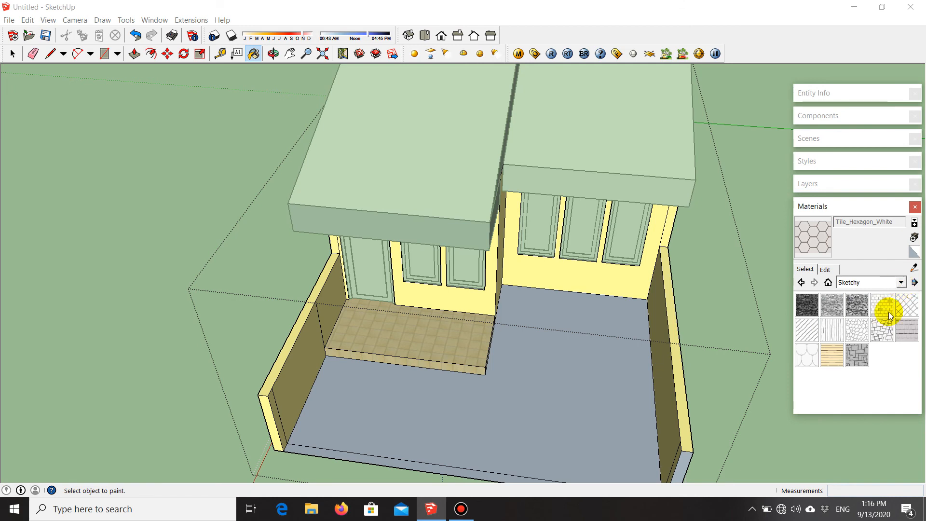
left_click(856, 358)
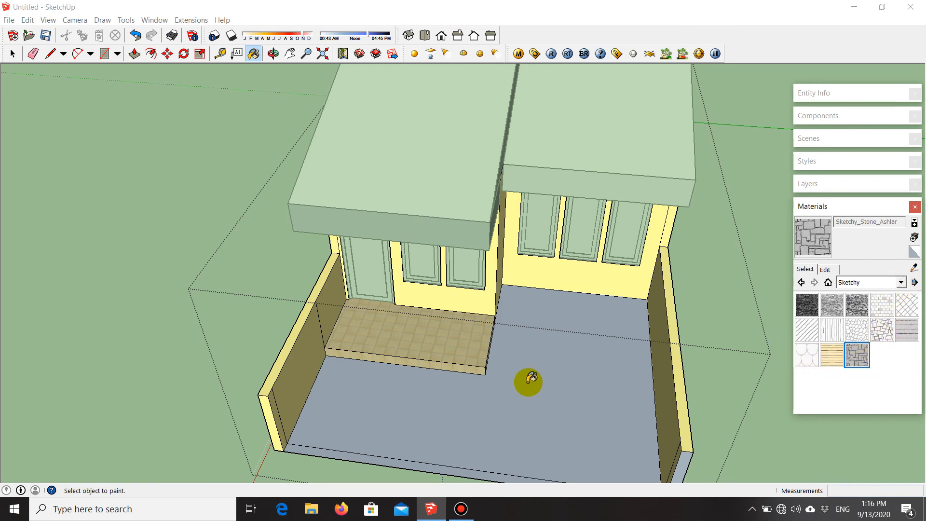
scroll(528, 378, "up", 3)
left_click(550, 344)
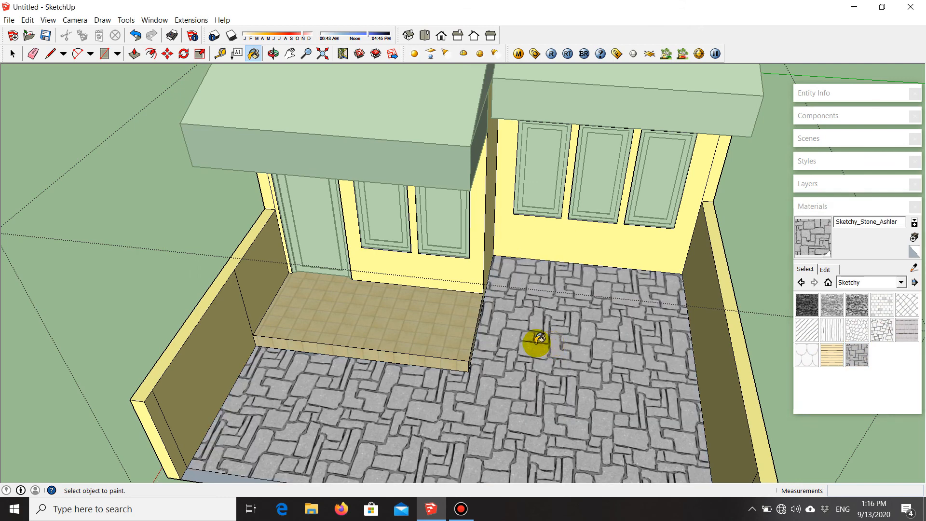
scroll(524, 339, "down", 3)
middle_click_drag(477, 377, 370, 390)
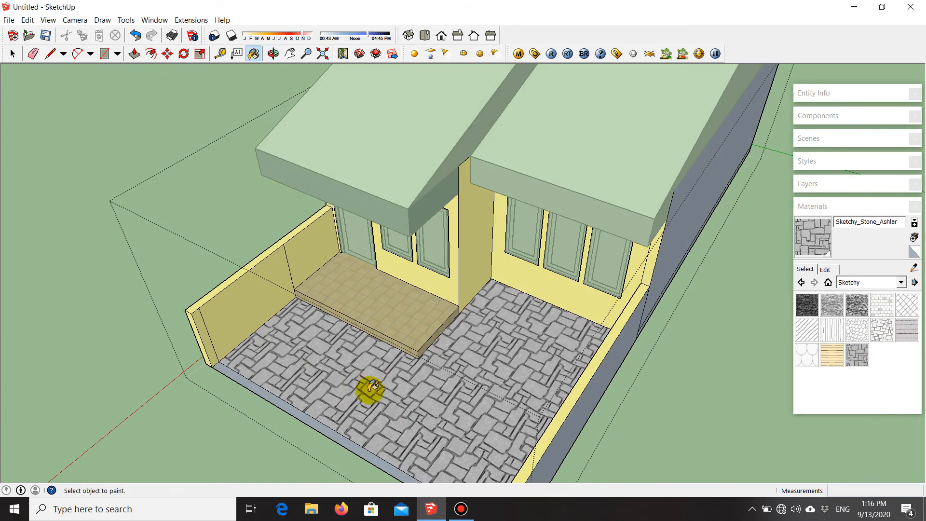
scroll(371, 390, "up", 2)
scroll(262, 404, "up", 2)
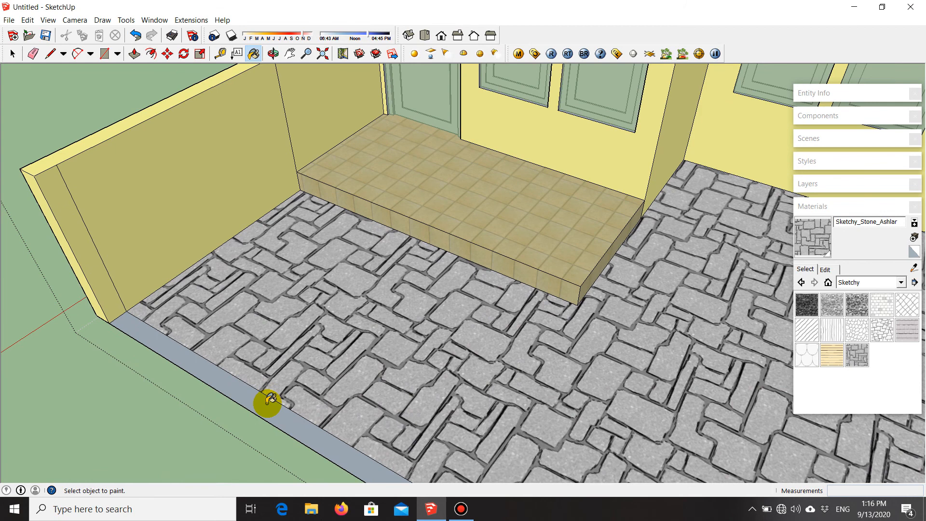
scroll(251, 407, "down", 4)
scroll(271, 403, "down", 3)
middle_click_drag(386, 386, 470, 314)
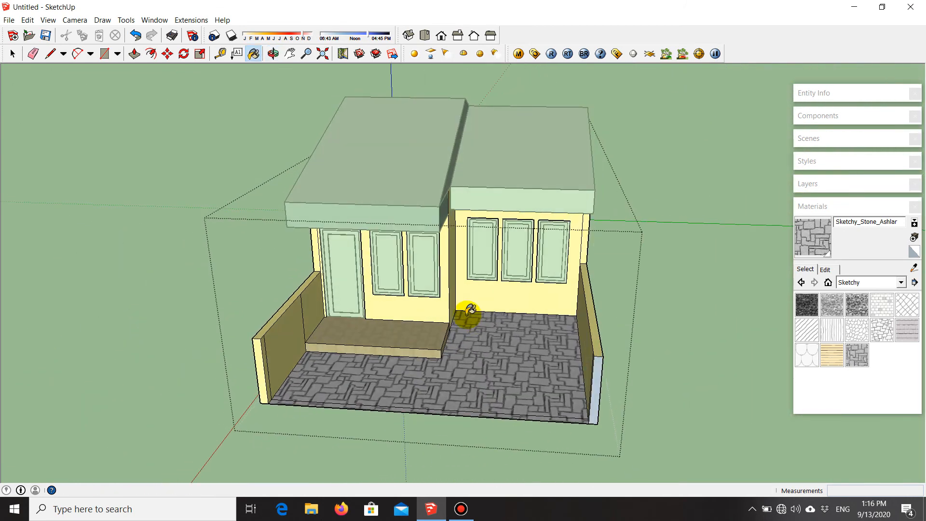
scroll(536, 249, "up", 3)
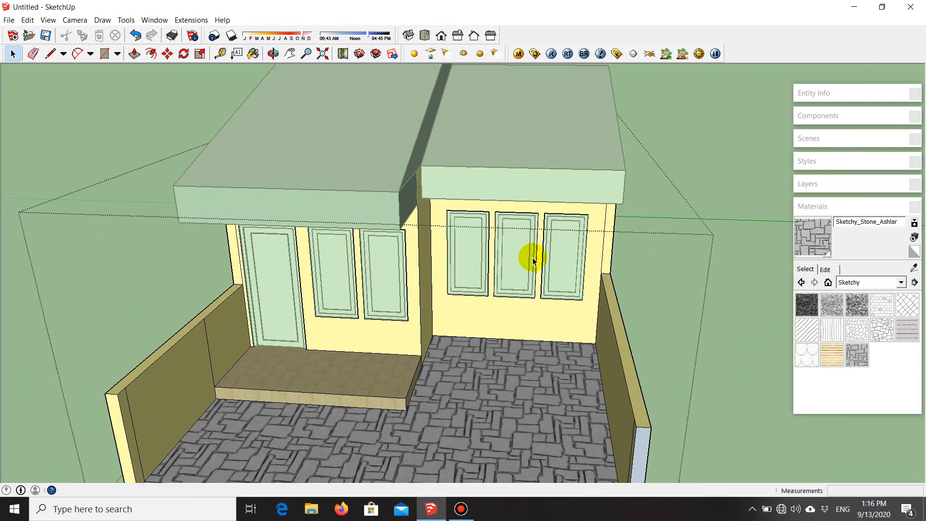
- Leave the house component and open the front door component for editing
left_click(662, 267)
scroll(661, 268, "down", 3)
middle_click_drag(643, 325, 517, 285)
scroll(516, 211, "up", 3)
scroll(261, 360, "up", 3)
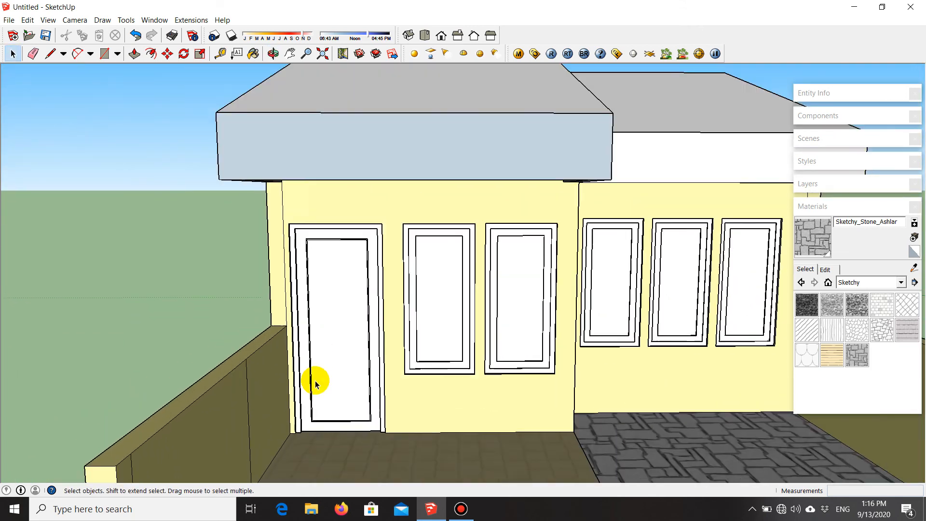
scroll(351, 356, "down", 3)
scroll(325, 360, "up", 3)
middle_click_drag(324, 360, 328, 325)
left_click(328, 325)
right_click(328, 324)
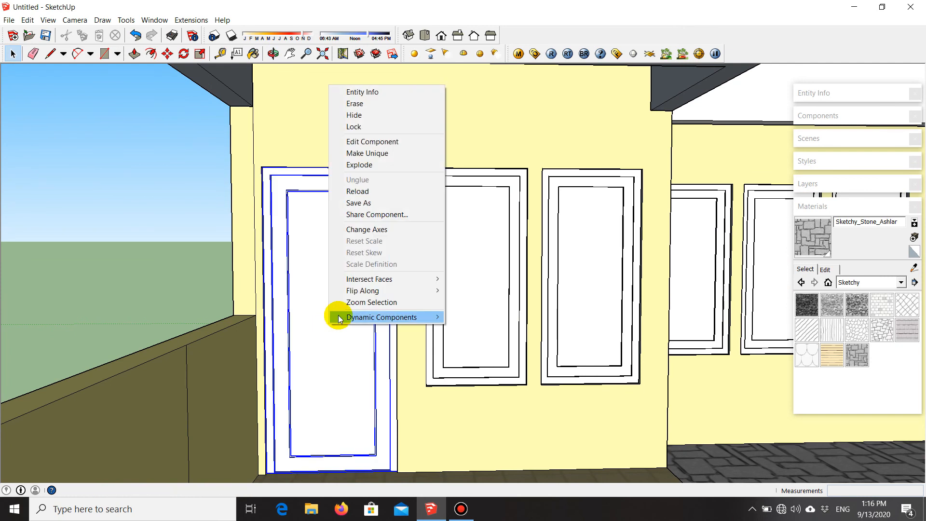
left_click(386, 142)
scroll(331, 298, "up", 2)
scroll(325, 320, "down", 3)
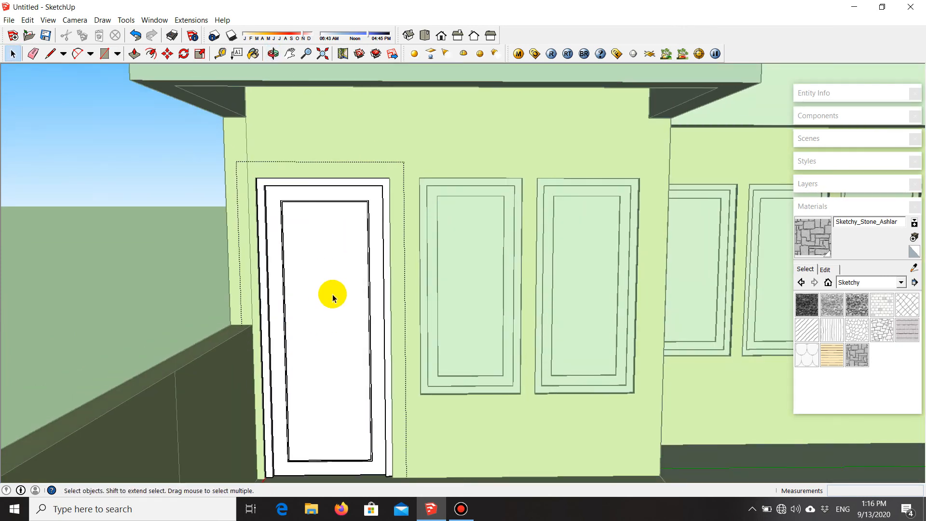
- Try to paint the front door panel with Wood_Floor_Parquet from the Wood collection
left_click(858, 283)
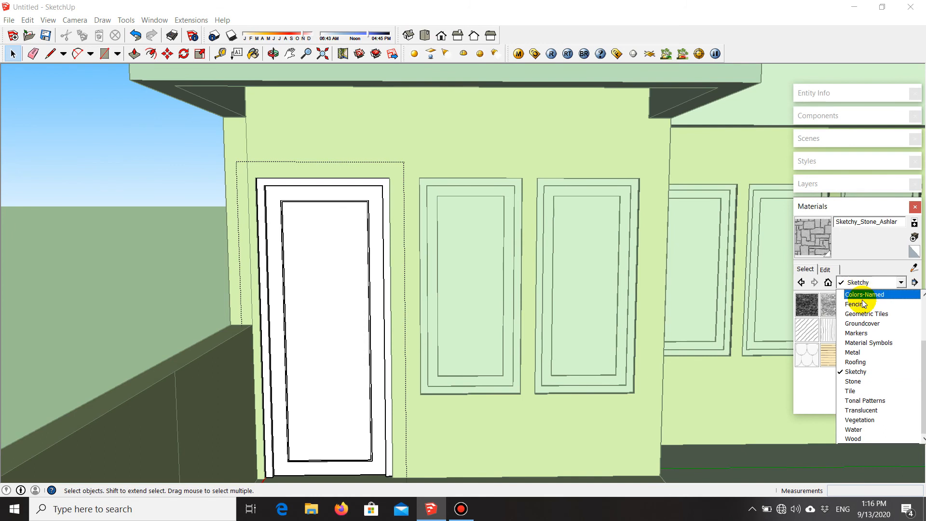
left_click(862, 439)
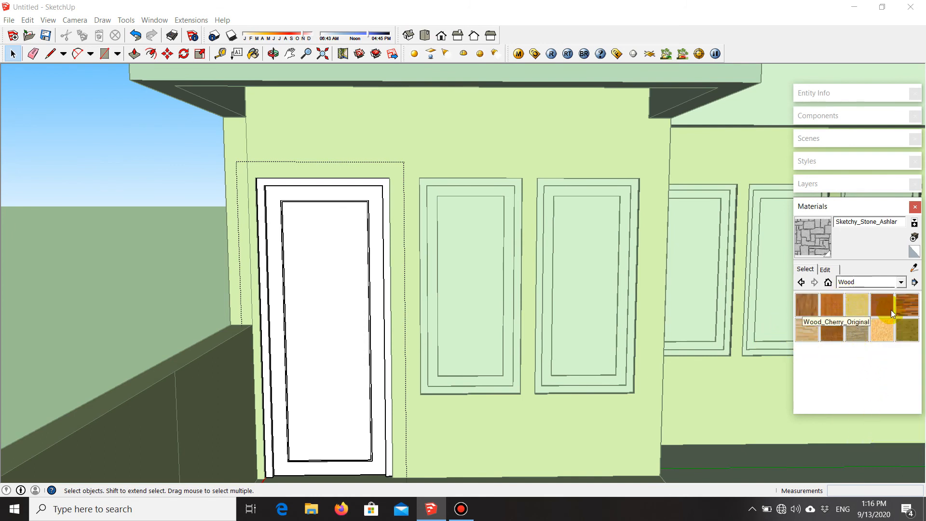
left_click(826, 330)
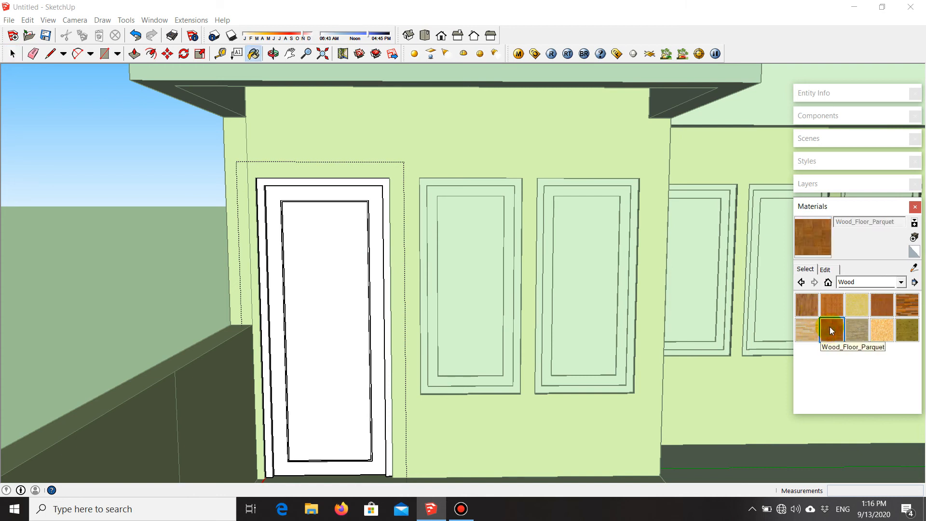
scroll(323, 321, "up", 2)
left_click(319, 318)
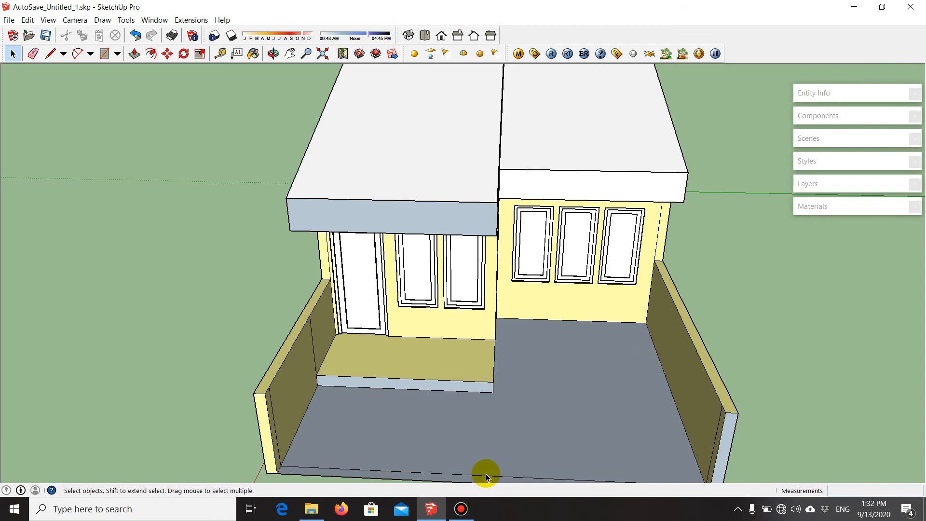
- Examine the porch, yard, fences and front walls of the autosaved house model from several angles
middle_click_drag(471, 441, 478, 405)
scroll(372, 375, "up", 2)
scroll(528, 263, "down", 3)
scroll(523, 280, "down", 2)
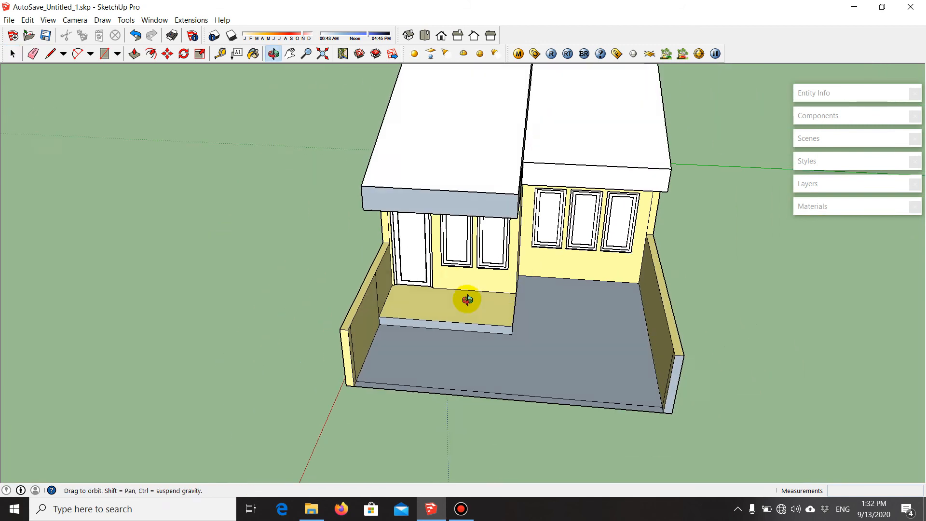
middle_click_drag(510, 305, 451, 238)
scroll(451, 238, "up", 2)
scroll(515, 284, "up", 3)
middle_click_drag(515, 283, 517, 331)
scroll(513, 295, "down", 3)
scroll(527, 349, "up", 1)
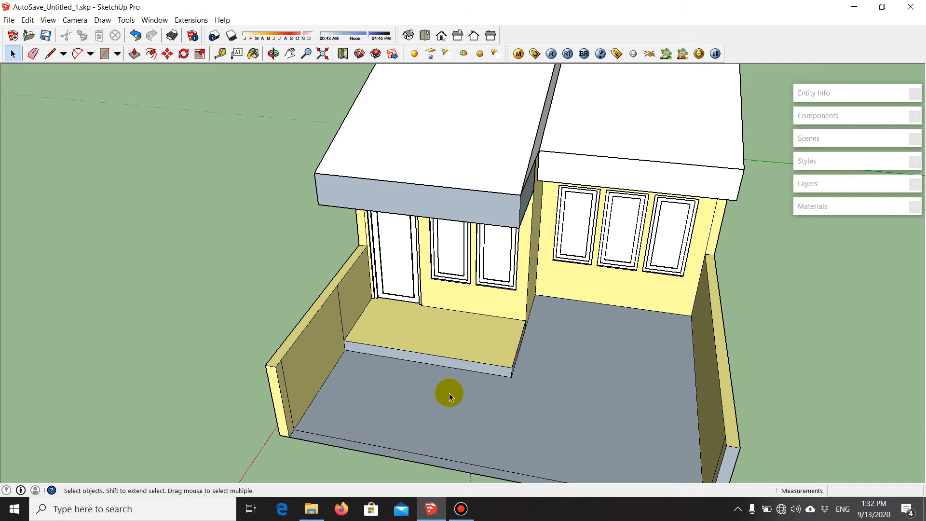
scroll(526, 337, "up", 3)
scroll(432, 309, "up", 2)
middle_click_drag(431, 309, 243, 362)
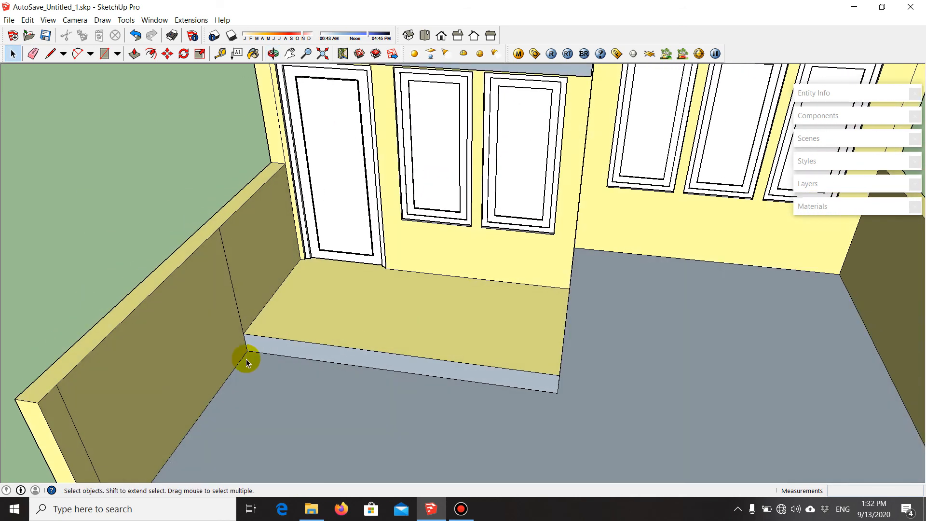
scroll(459, 331, "down", 3)
scroll(418, 350, "up", 1)
middle_click_drag(393, 355, 425, 350)
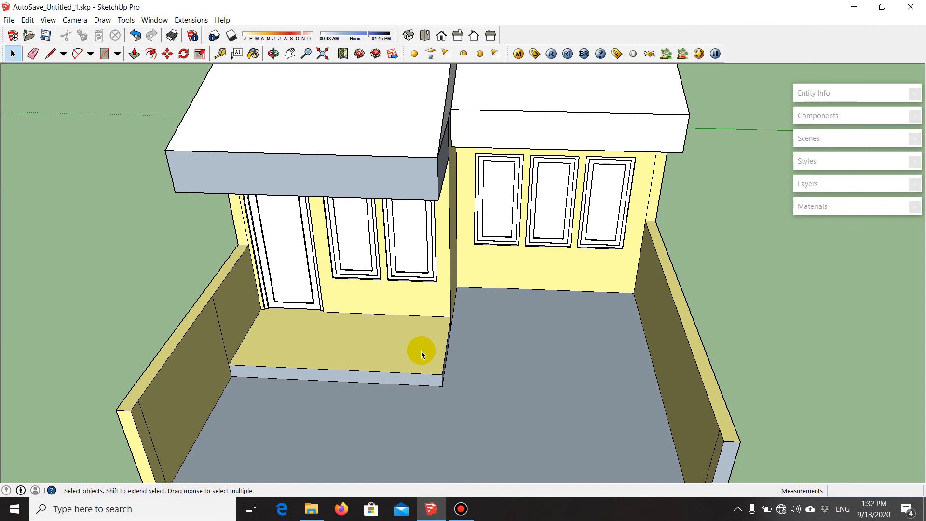
scroll(405, 364, "up", 1)
scroll(564, 315, "down", 3)
scroll(454, 348, "up", 2)
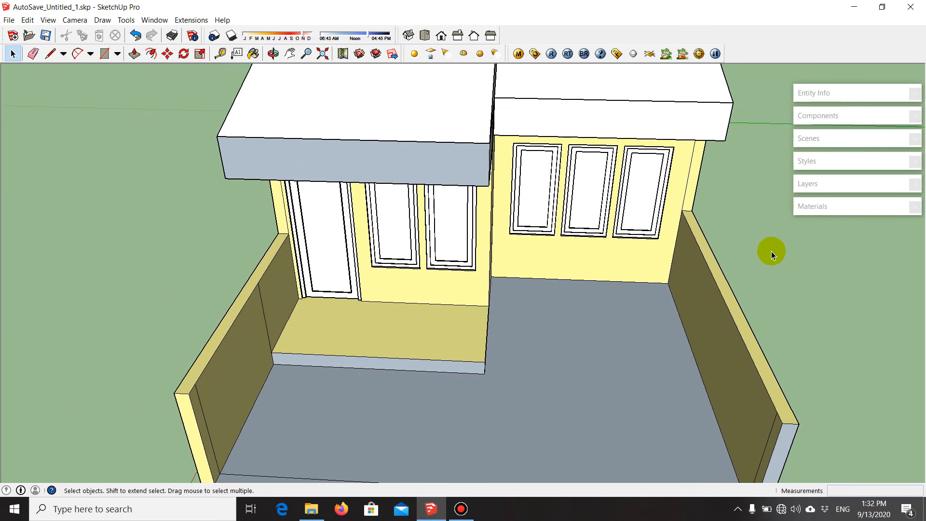
- Activate the Paint Bucket and open the house component for editing
left_click(253, 54)
scroll(452, 367, "up", 2)
right_click(449, 338)
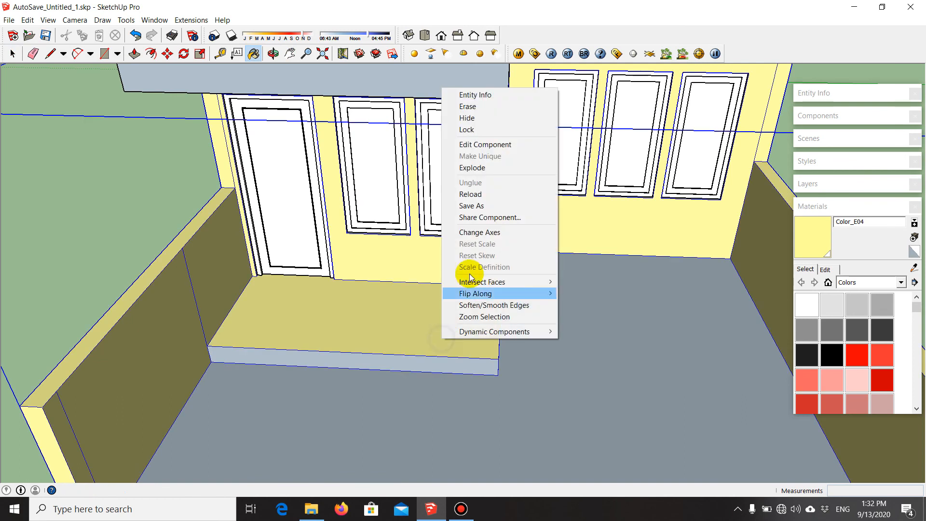
left_click(502, 145)
scroll(484, 159, "down", 5)
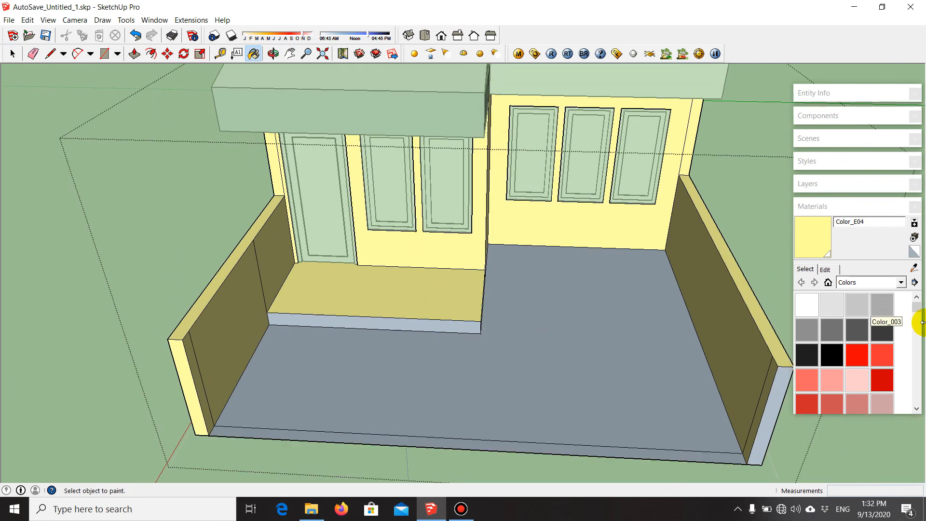
- Paint the porch floor and its front and side step faces with Tile_Ceramic_Natural from the Tile collection
left_click(892, 282)
left_click(868, 401)
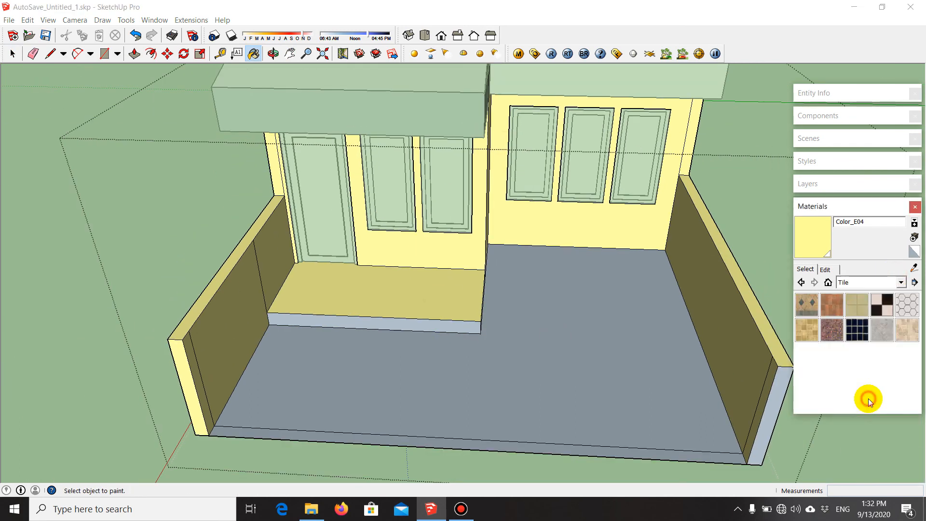
left_click(857, 304)
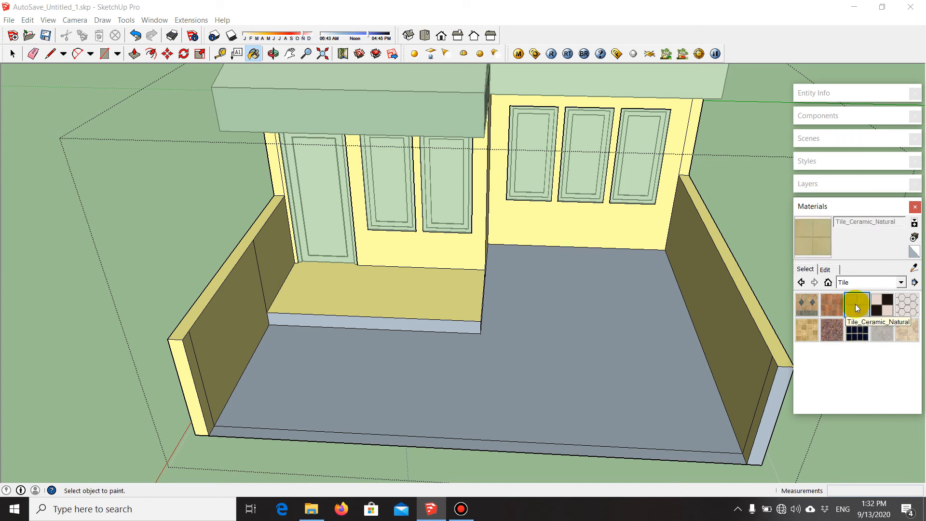
scroll(395, 302, "up", 3)
left_click(394, 295)
middle_click_drag(424, 327, 394, 322)
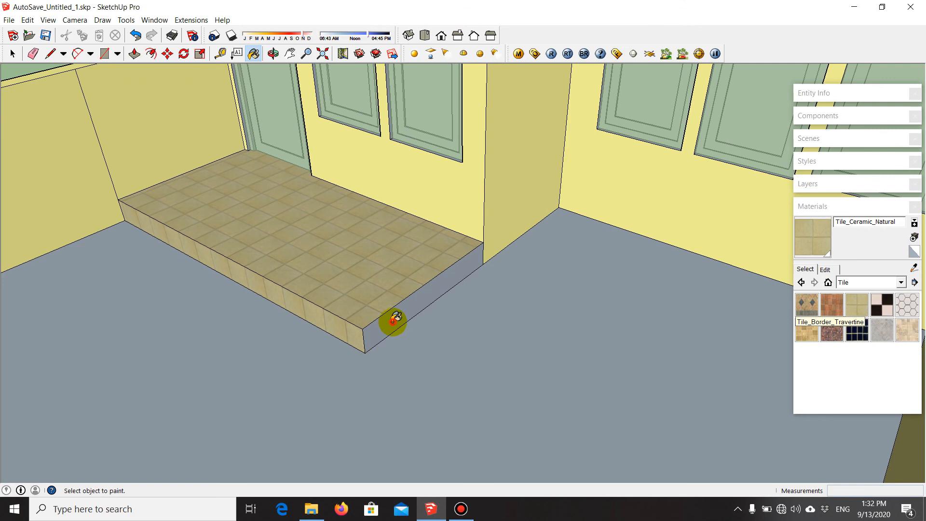
left_click(393, 321)
scroll(394, 323, "down", 3)
- Paint the yard floor and its narrow front strip with Sketchy_Stone_Ashlar from the Sketchy collection
left_click(871, 283)
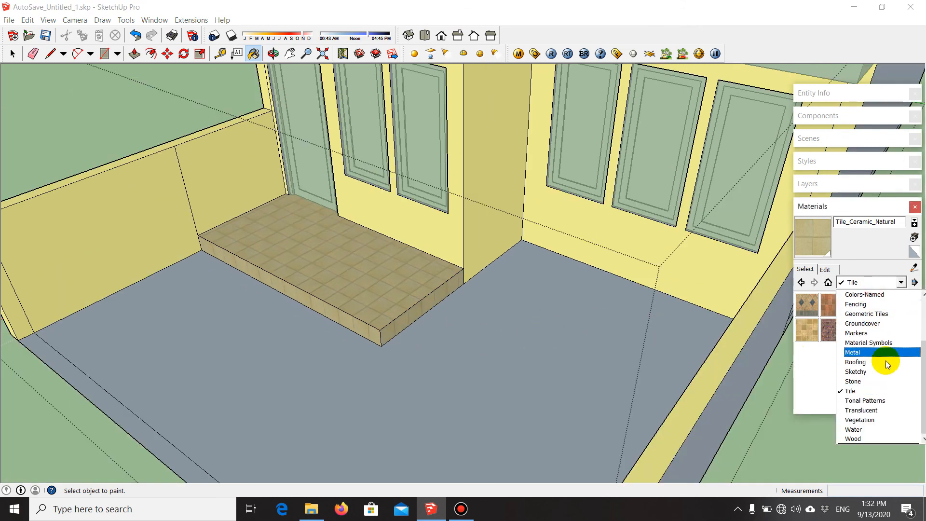
left_click(885, 374)
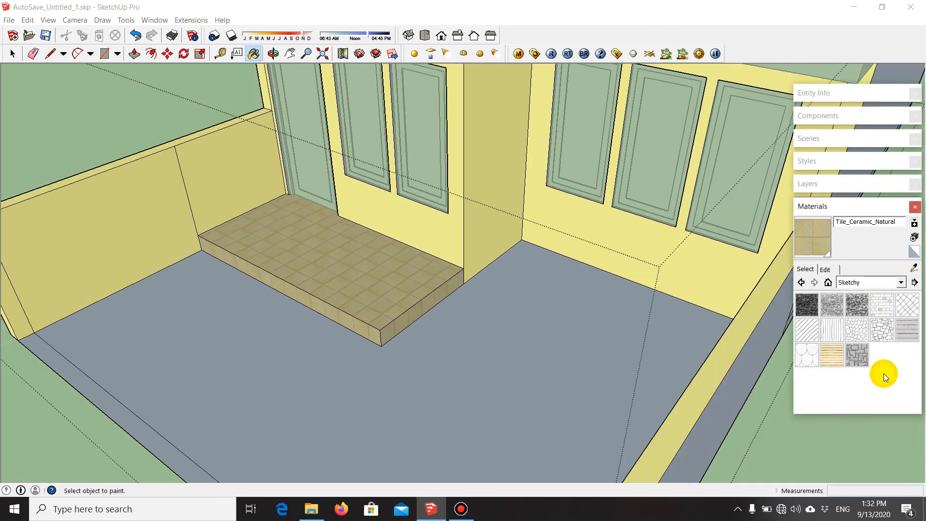
left_click(858, 356)
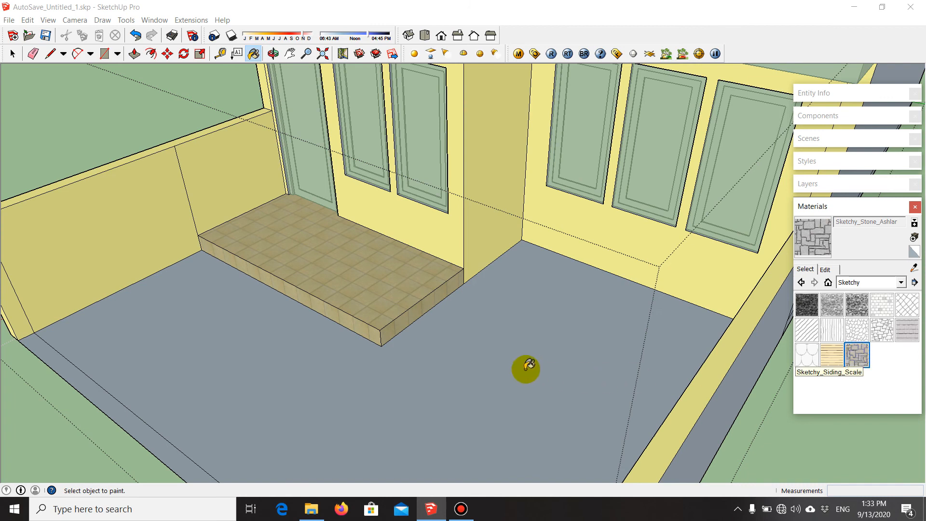
left_click(525, 368)
middle_click_drag(471, 355, 206, 422)
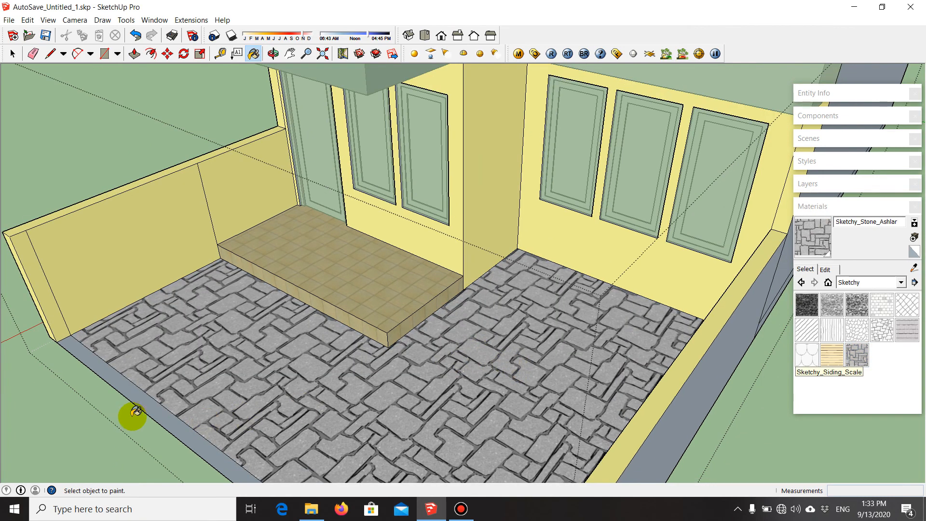
left_click(158, 409)
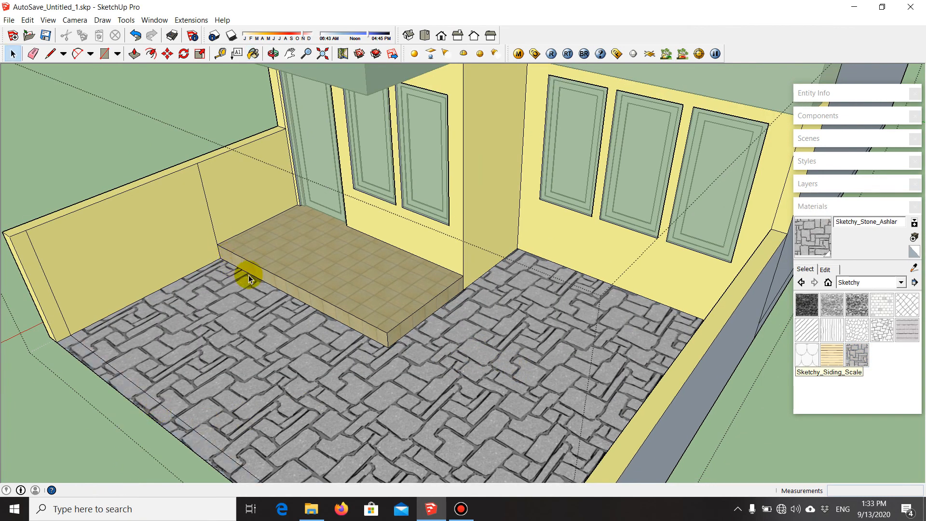
- Open the front door component for editing
middle_click_drag(249, 279, 491, 327)
middle_click_drag(610, 349, 507, 377)
middle_click_drag(384, 337, 331, 285)
scroll(395, 243, "up", 5)
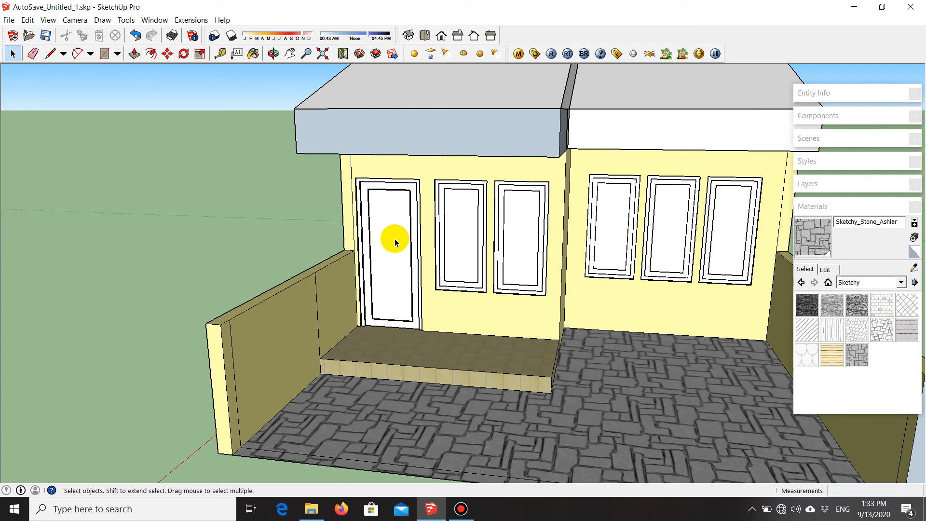
scroll(393, 251, "up", 5)
right_click(391, 273)
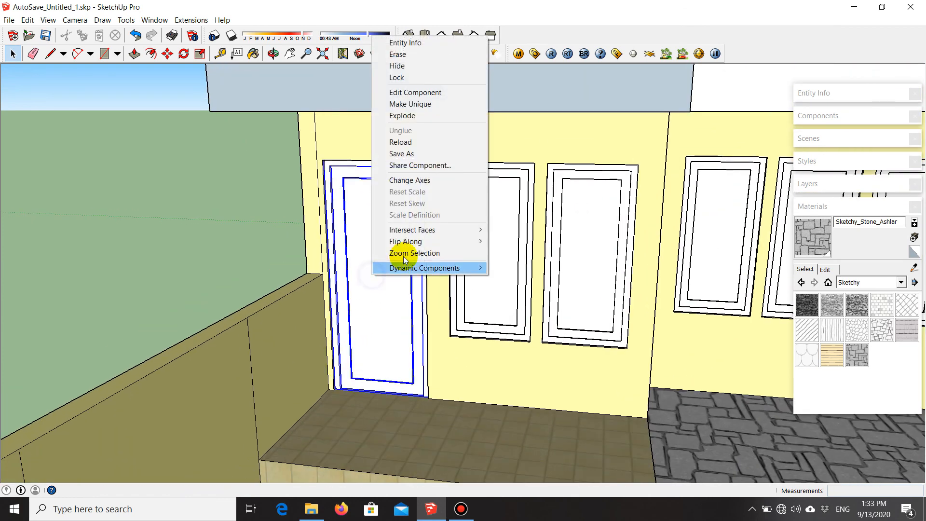
left_click(454, 94)
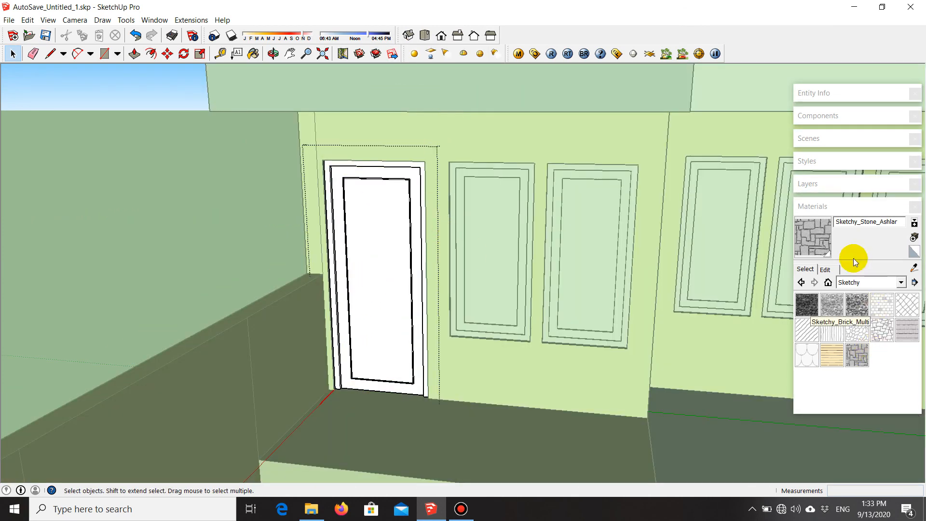
- Paint the door leaf and its frame with Wood_Cherry_Original from the Wood collection, and close the door component
left_click(879, 282)
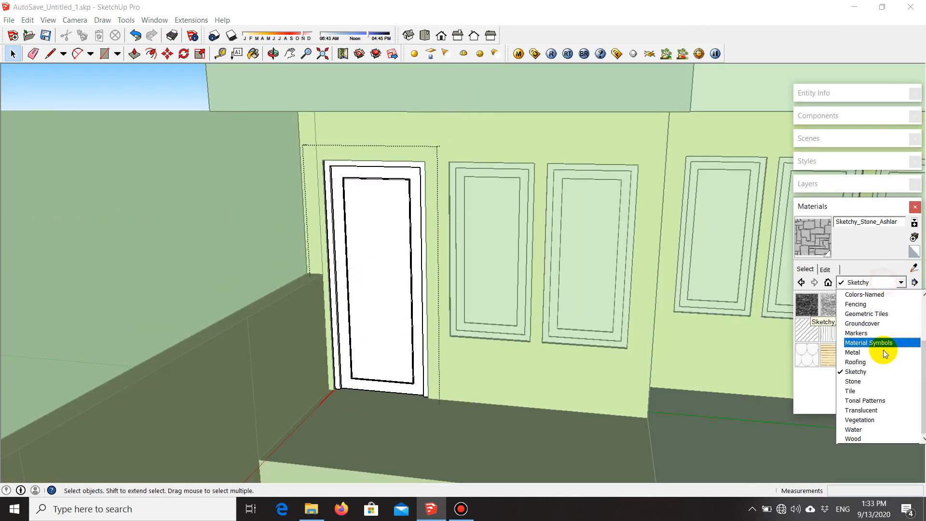
left_click(876, 437)
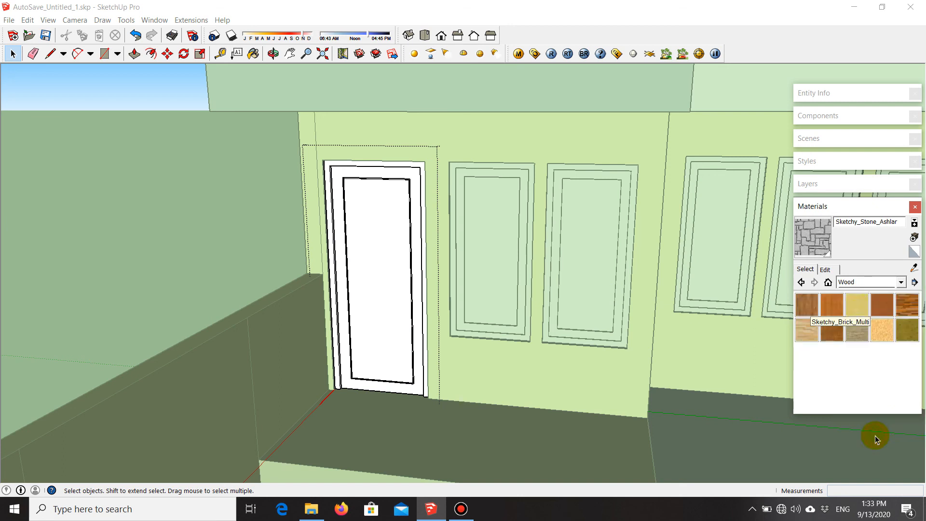
left_click(887, 308)
scroll(355, 304, "up", 2)
left_click(373, 286)
scroll(367, 292, "up", 2)
mouse_move(362, 296)
middle_mouse_down()
mouse_move(465, 327)
mouse_move(449, 346)
middle_mouse_up()
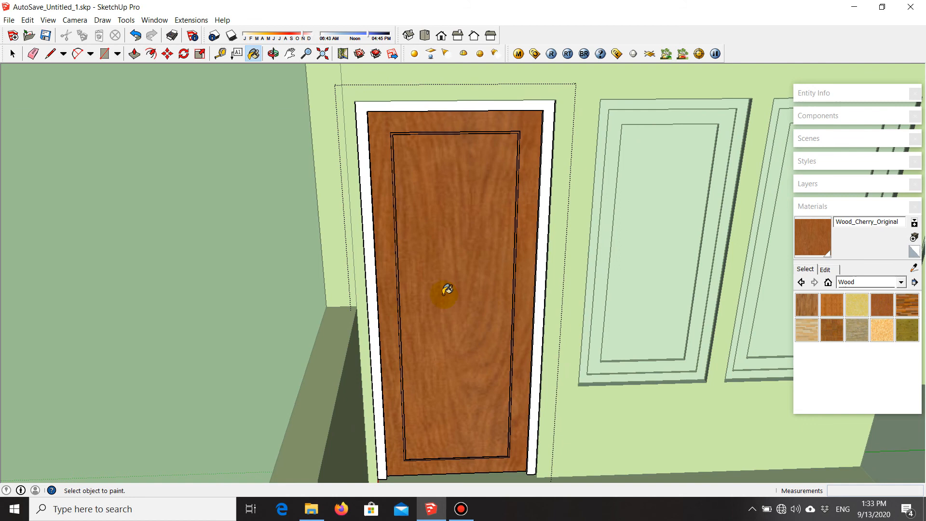
scroll(379, 284, "up", 2)
scroll(374, 277, "down", 5)
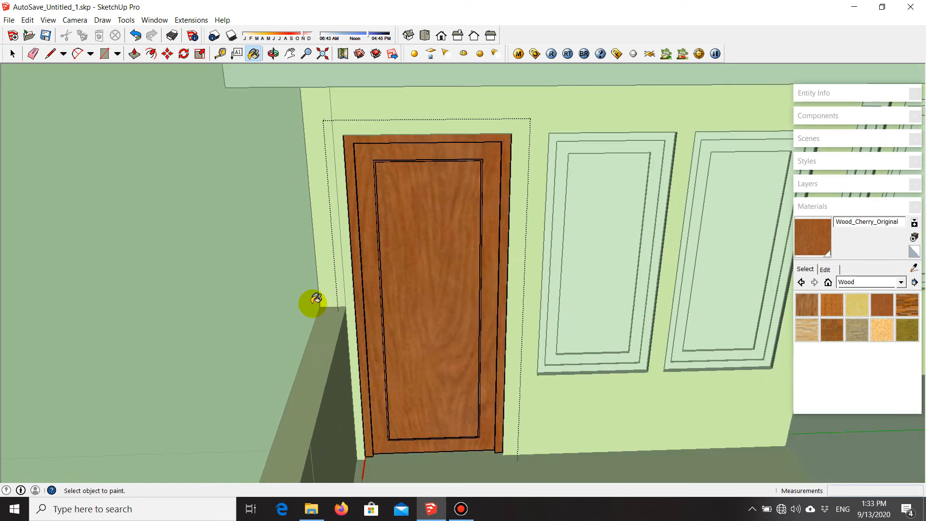
left_click(254, 312)
scroll(255, 313, "down", 4)
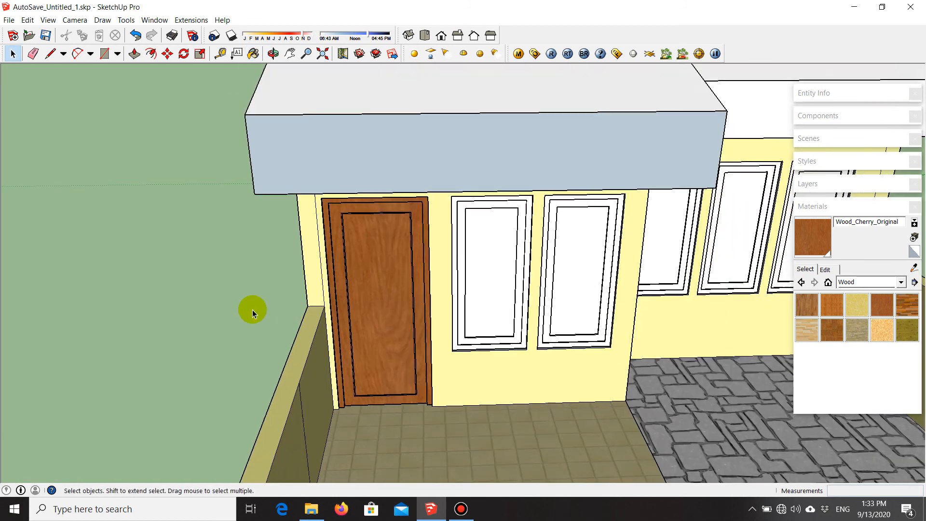
- Open the window component beside the front door for editing and paint its outer frame with Wood_Cherry_Original
scroll(539, 339, "up", 3)
middle_click_drag(254, 283, 381, 306)
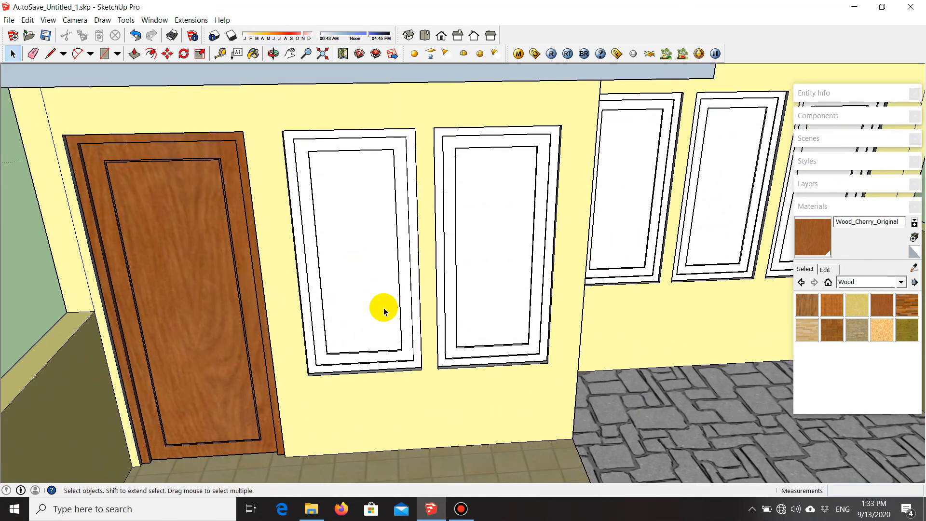
right_click(360, 291)
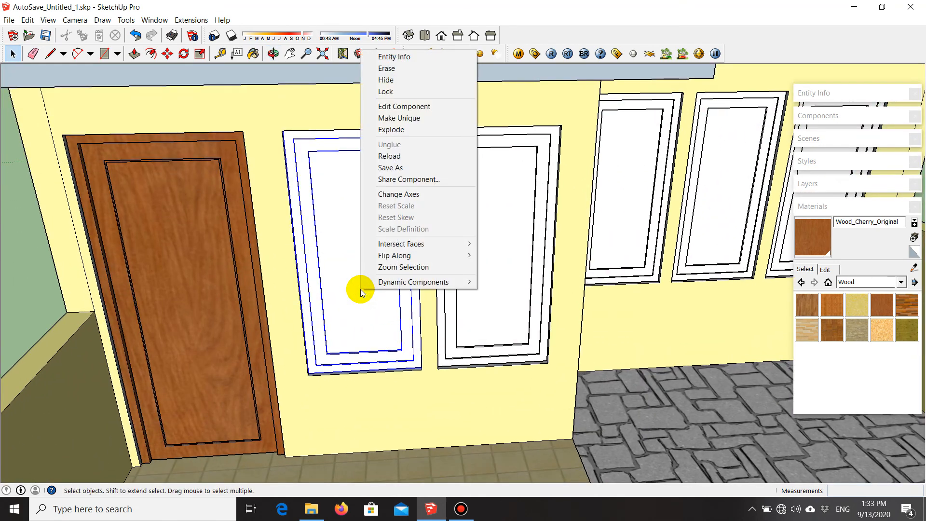
left_click(417, 104)
scroll(354, 275, "up", 4)
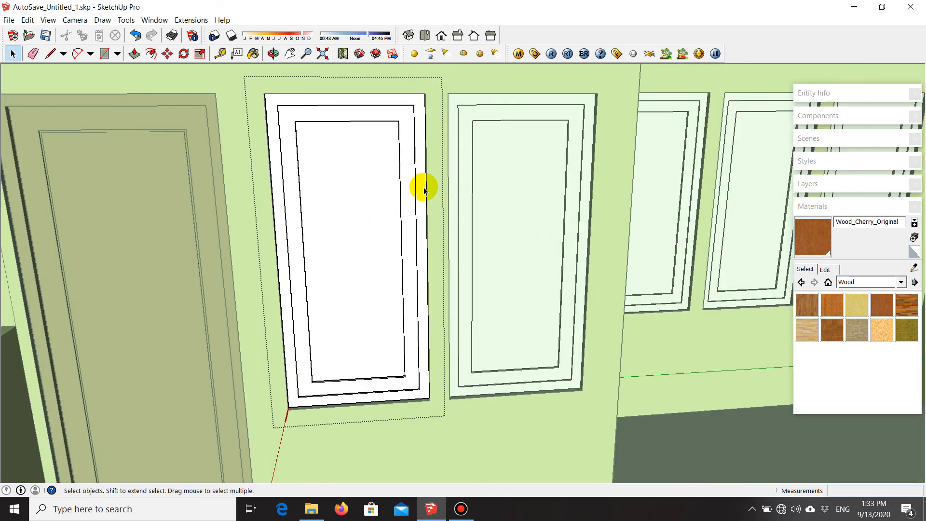
left_click(828, 240)
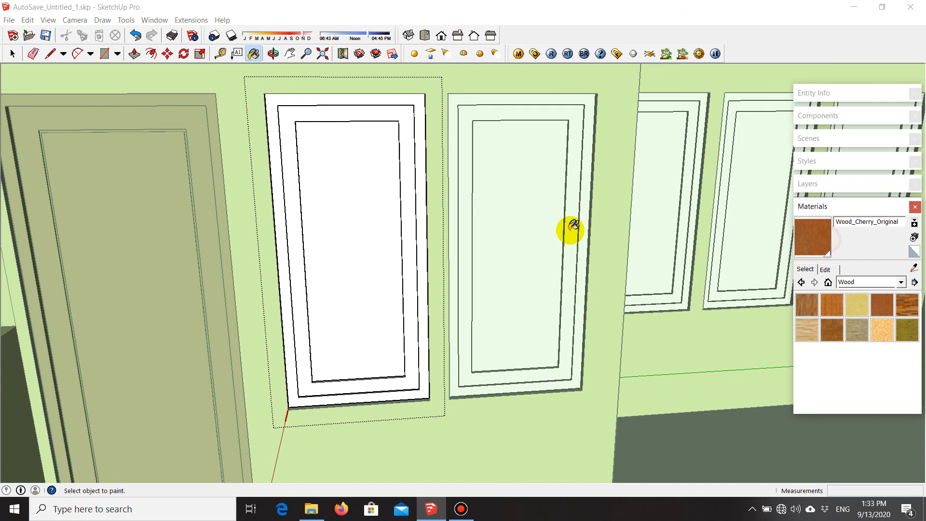
scroll(410, 229, "up", 6)
left_click(443, 237)
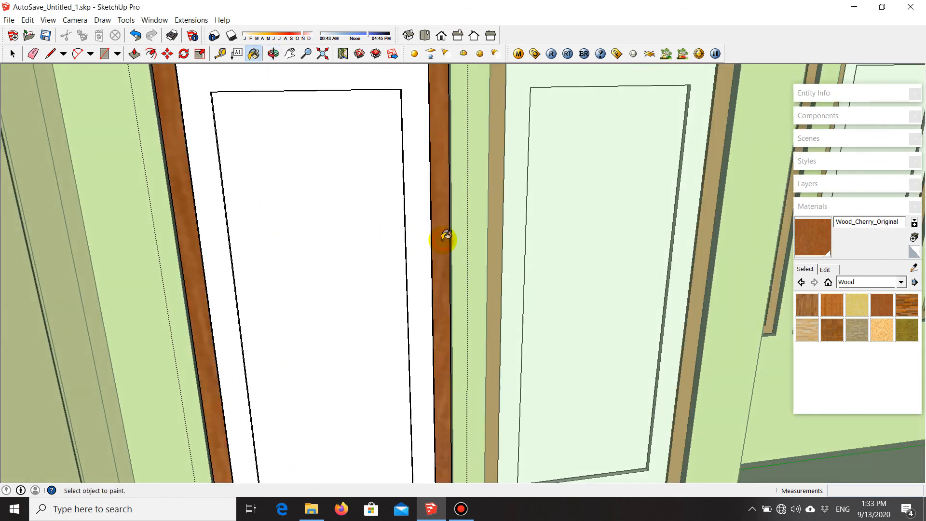
scroll(438, 242, "down", 5)
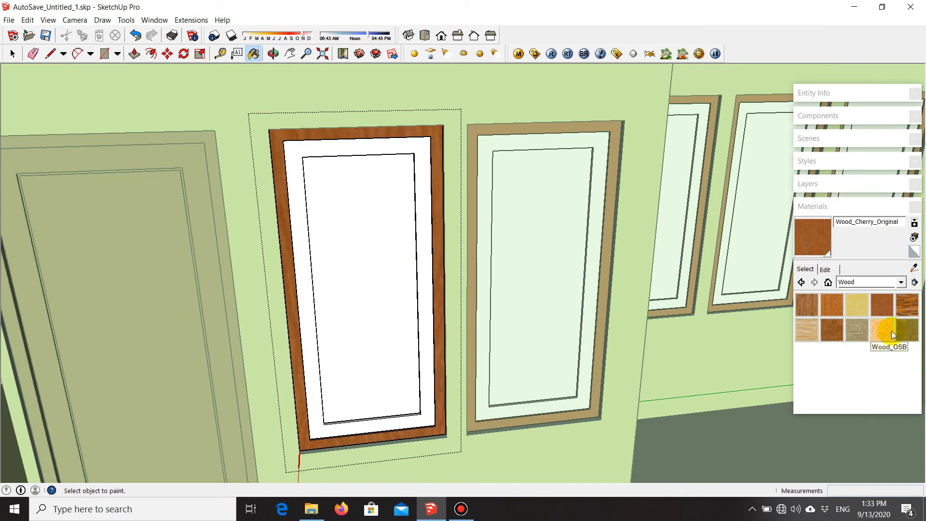
- Try Wood_ Floor from the Wood collection on the window's inner frame and undo it
left_click(814, 308)
scroll(421, 267, "up", 2)
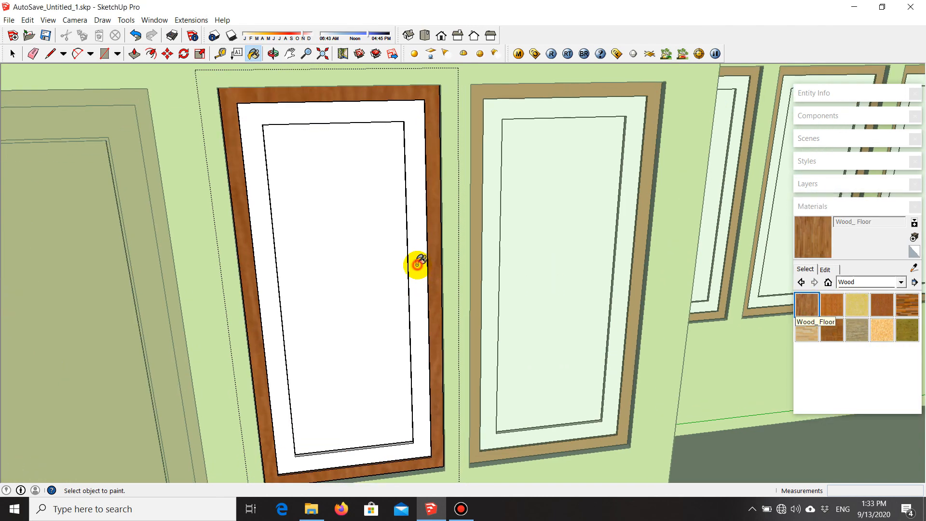
left_click(418, 262)
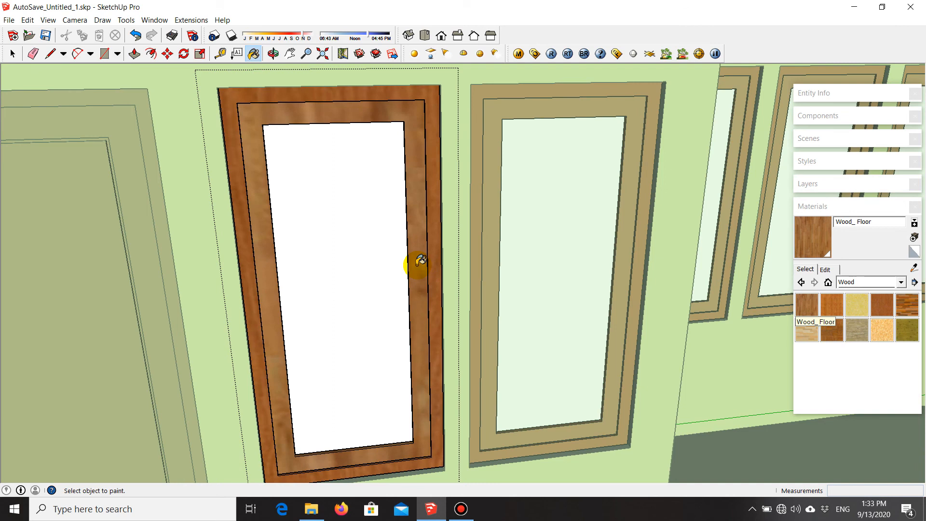
key("ctrl+z")
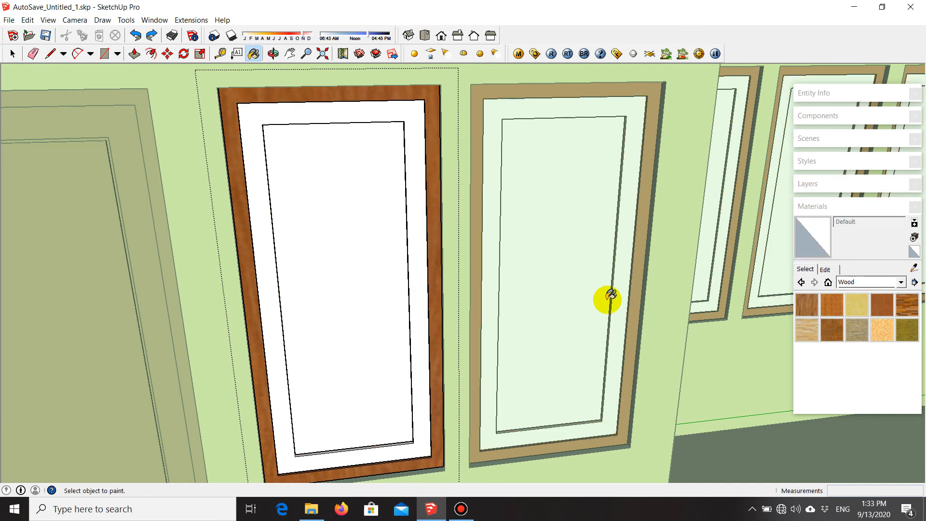
- Paint the window's inner frame with Wood_Board_Cork from the Wood collection
left_click(852, 307)
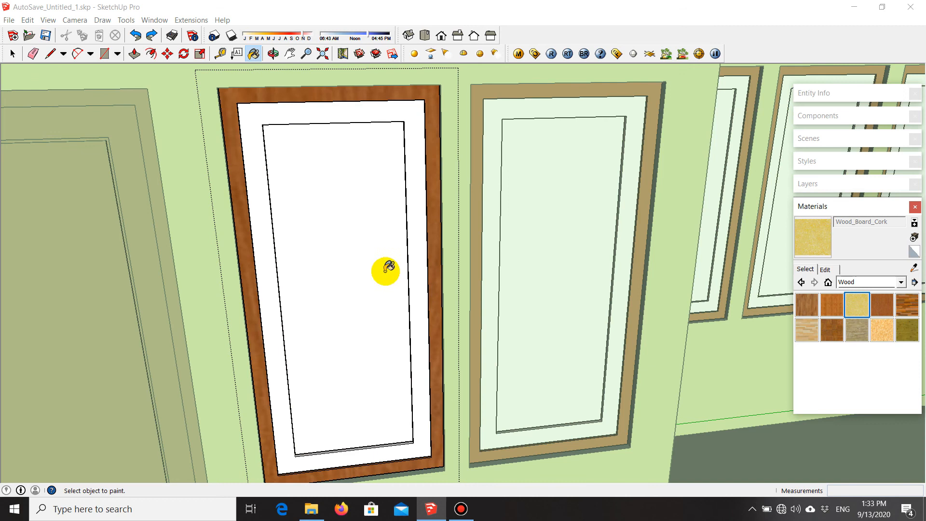
left_click(416, 253)
scroll(391, 275, "down", 4)
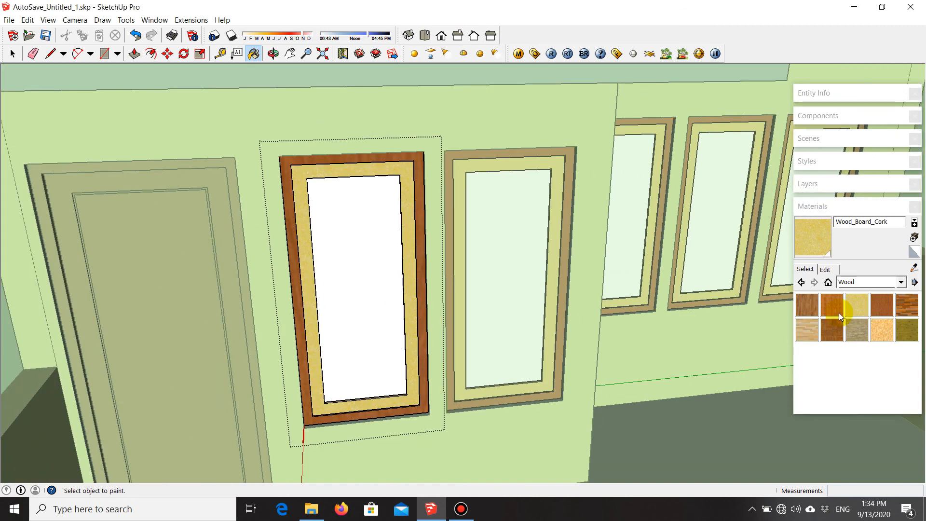
- Paint the window pane with Translucent_Glass_Gray from the Translucent collection
scroll(879, 283, "up", 1)
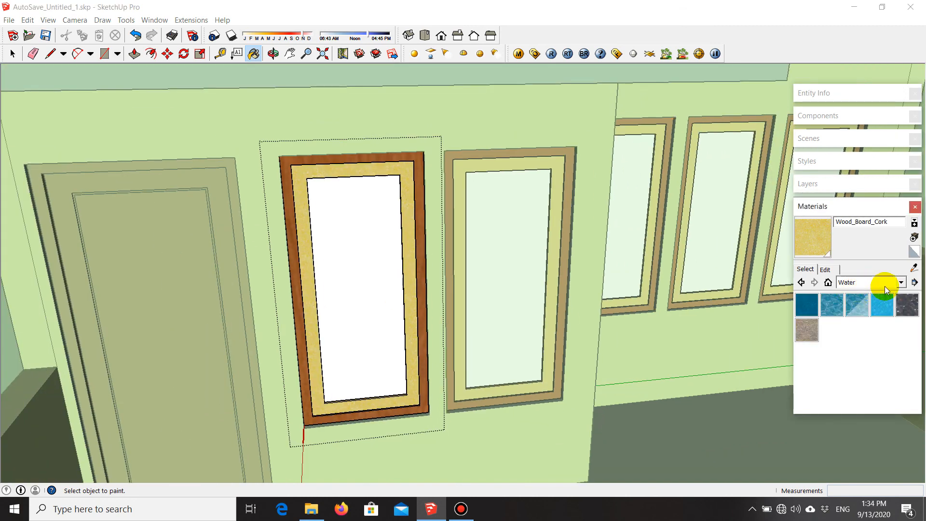
left_click(880, 287)
left_click(869, 402)
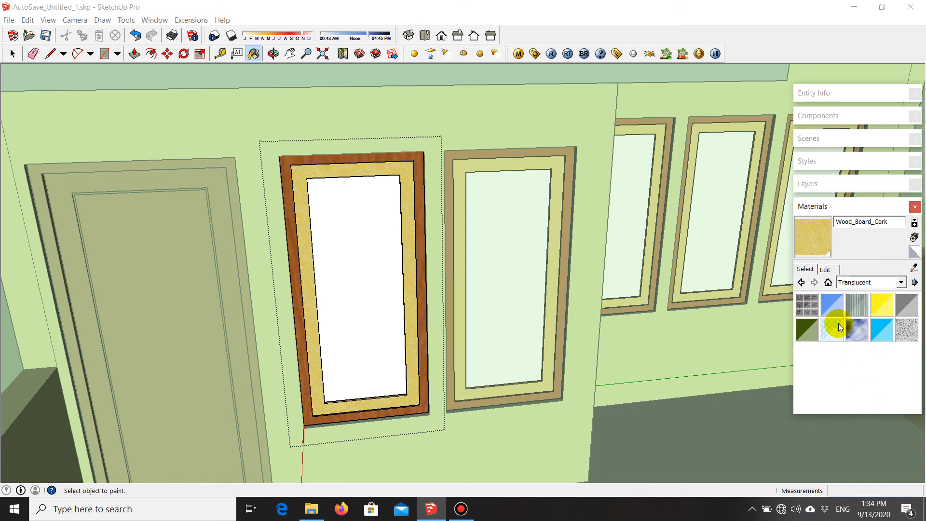
left_click(913, 309)
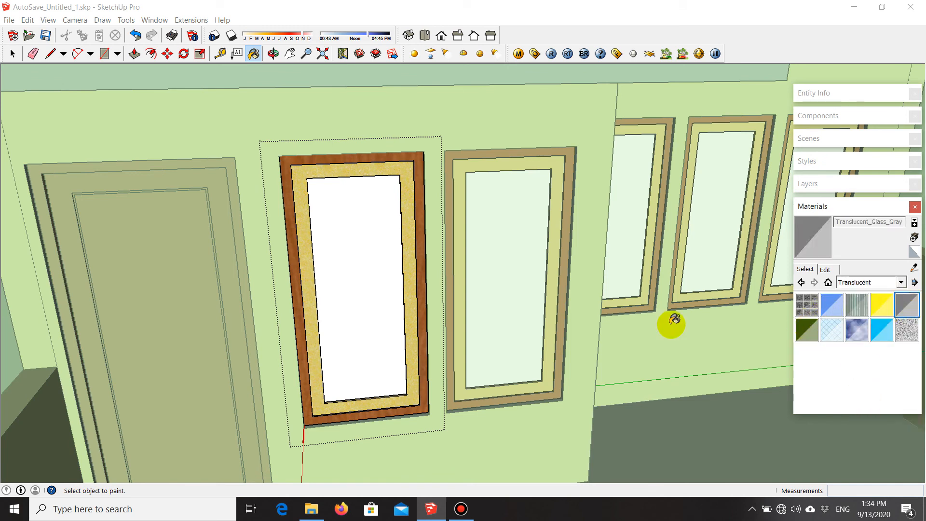
left_click(375, 291)
mouse_move(393, 312)
middle_mouse_down()
mouse_move(393, 265)
mouse_move(305, 309)
mouse_move(408, 338)
middle_mouse_up()
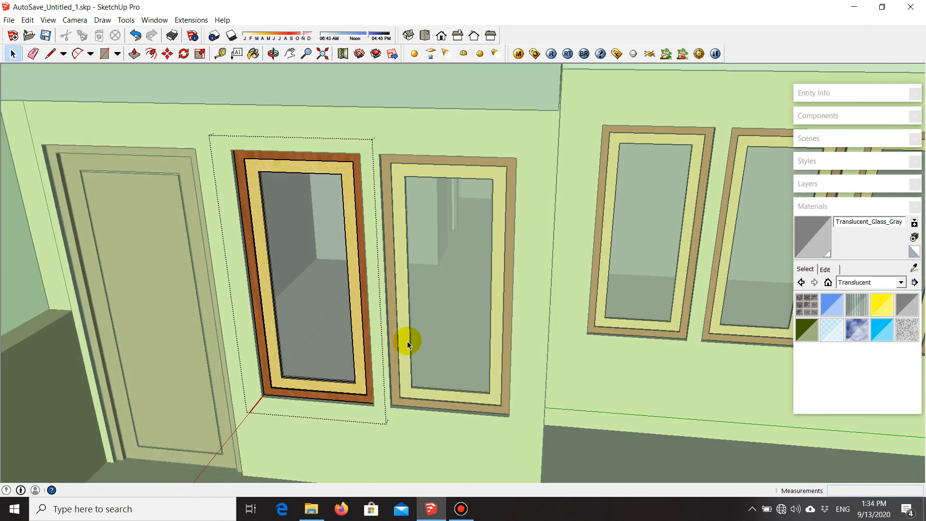
- Close the window component and examine the painted door, windows, porch and yard of the house from several angles
scroll(407, 344, "down", 6)
middle_click_drag(338, 317, 376, 292)
middle_click_drag(416, 322, 299, 300)
scroll(300, 300, "up", 3)
scroll(501, 279, "up", 3)
middle_click_drag(392, 331, 487, 334)
scroll(467, 277, "up", 2)
scroll(373, 261, "down", 2)
scroll(546, 275, "down", 3)
middle_click_drag(512, 369, 472, 302)
scroll(479, 297, "up", 2)
scroll(479, 296, "down", 3)
scroll(627, 367, "up", 2)
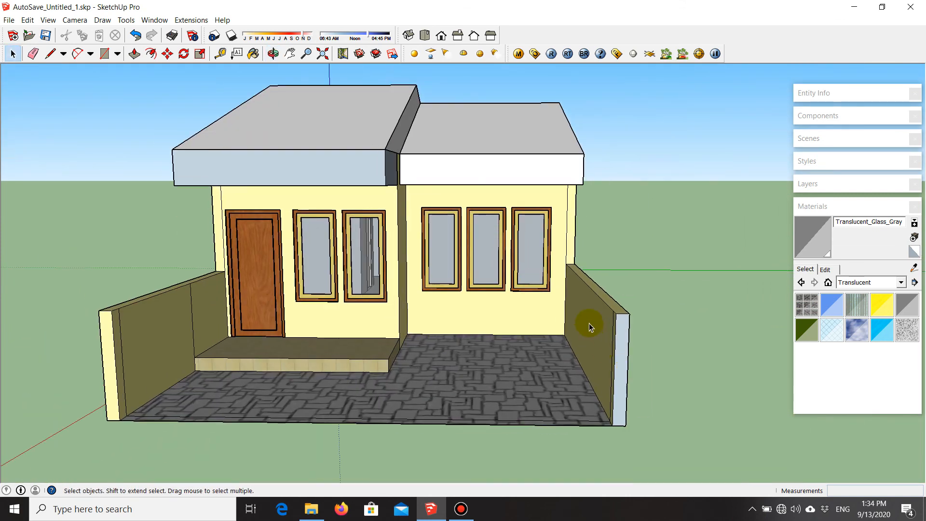
- Open the wall component for editing and paint the bare end face of the right-hand fence with the fence's own Color_E04
right_click(590, 325)
left_click(676, 126)
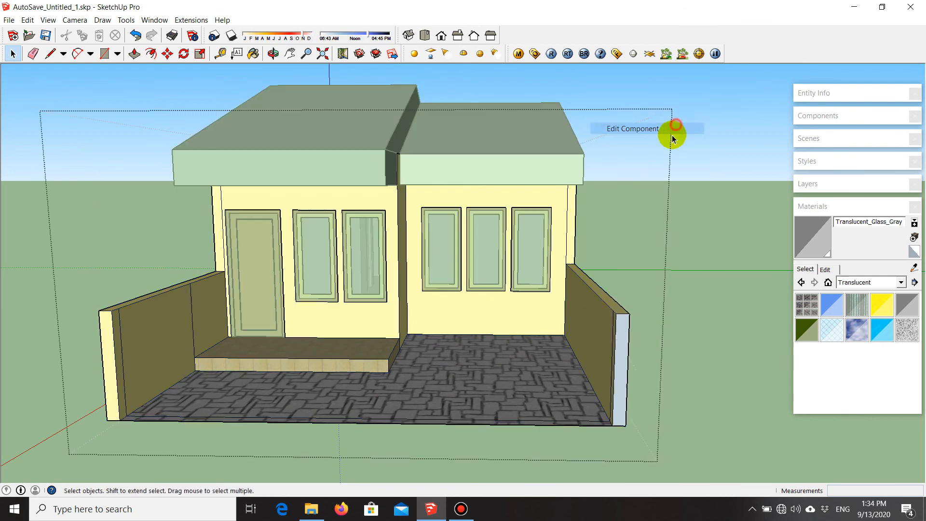
left_click(811, 237)
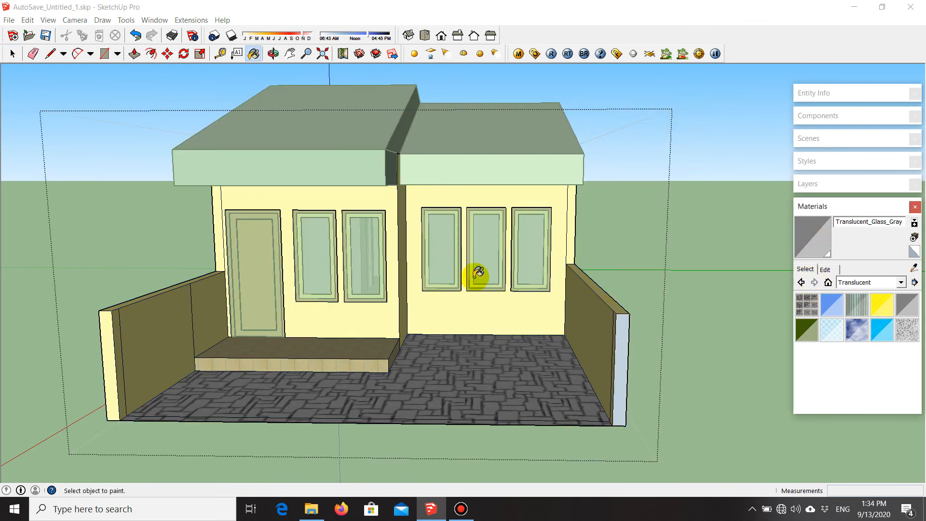
scroll(563, 306, "up", 2)
scroll(501, 290, "down", 2)
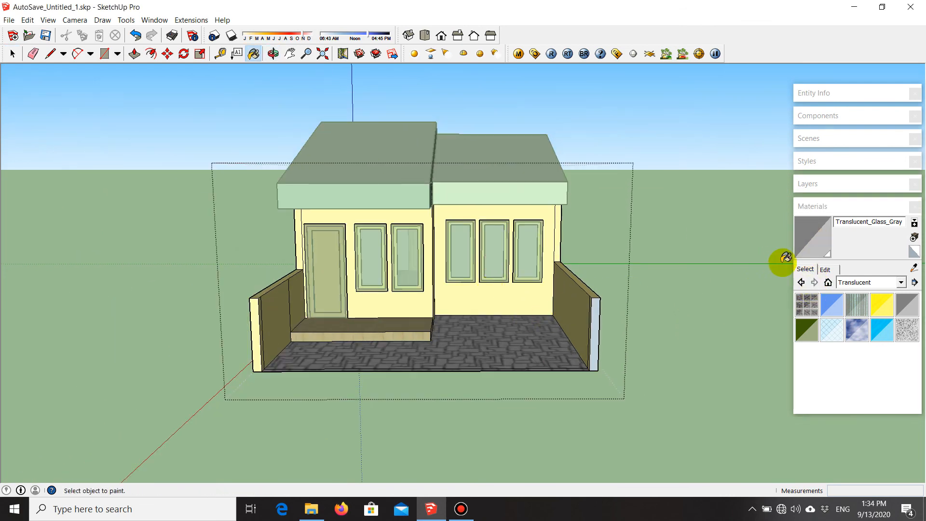
scroll(584, 333, "up", 3)
scroll(612, 337, "up", 2)
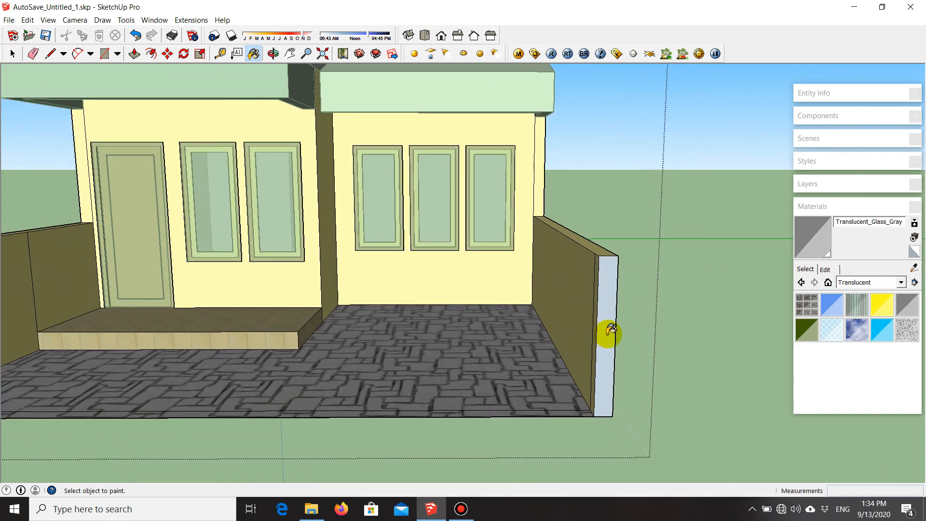
scroll(609, 324, "up", 2)
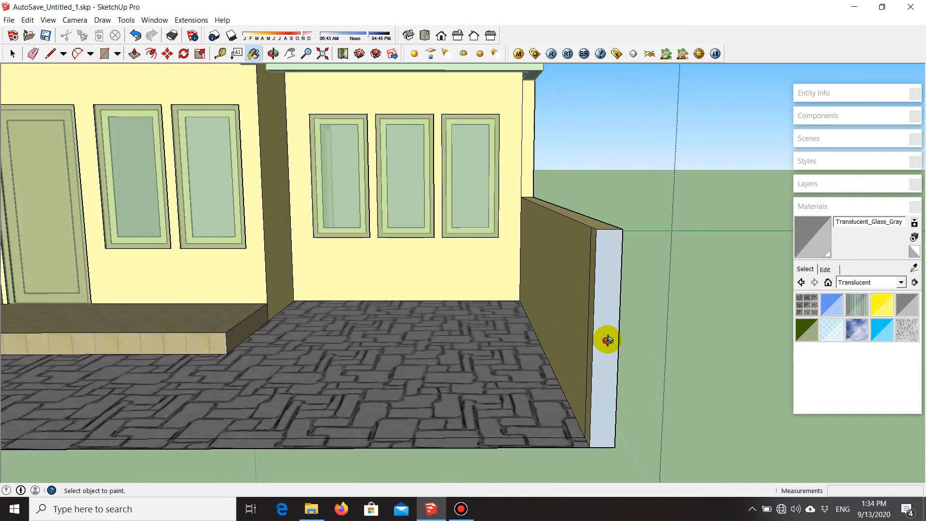
scroll(608, 333, "up", 2)
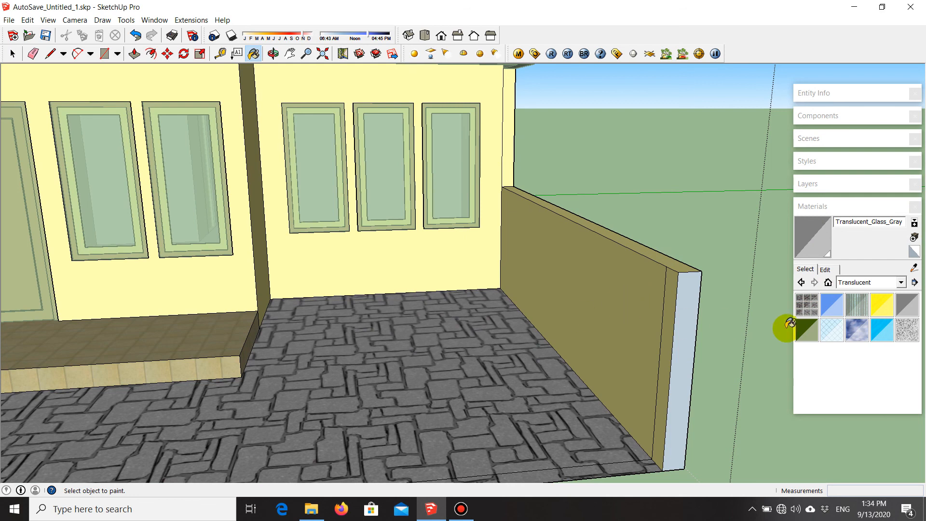
left_click(838, 312)
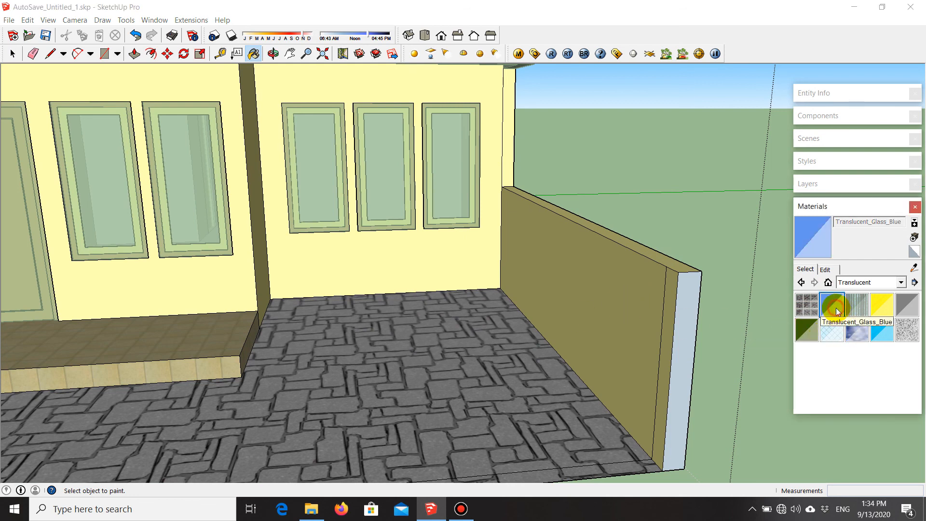
left_click(629, 320, "alt")
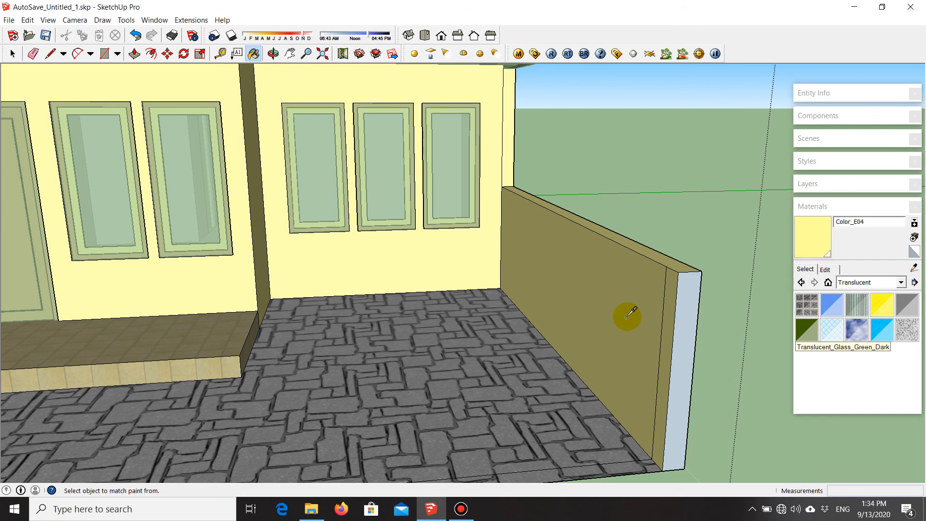
left_click(680, 345)
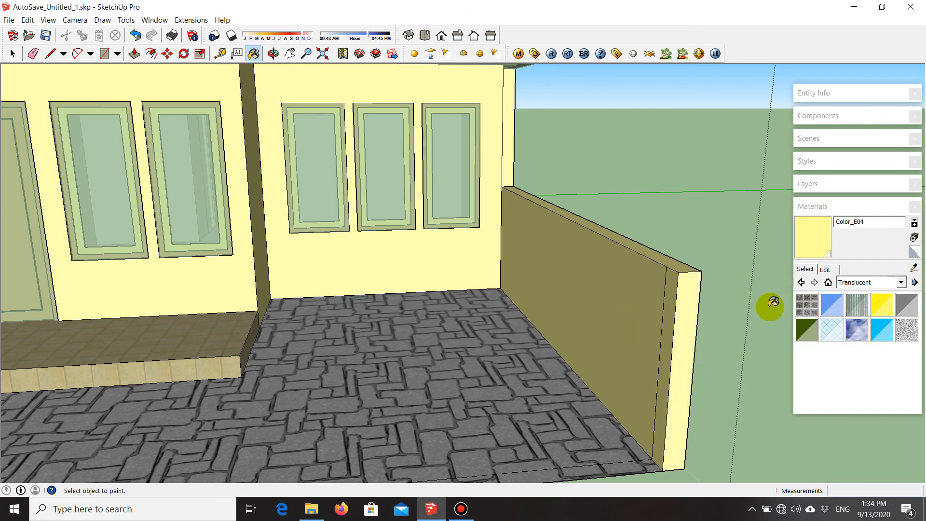
- Try Sketchy_Stone_Ashlar sampled from the yard on the right-hand fence's inner face, and repaint that face with Color_E04
scroll(654, 309, "down", 2)
scroll(647, 333, "up", 2)
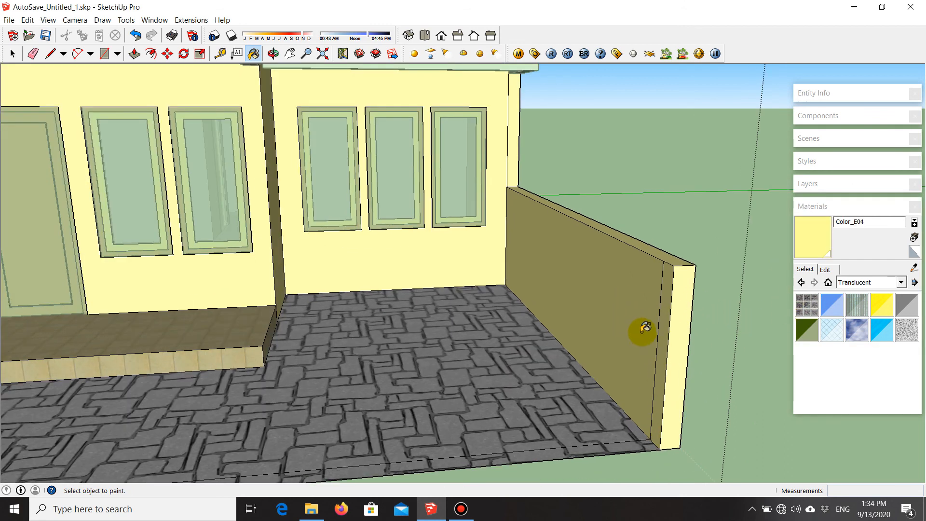
scroll(400, 241, "up", 2)
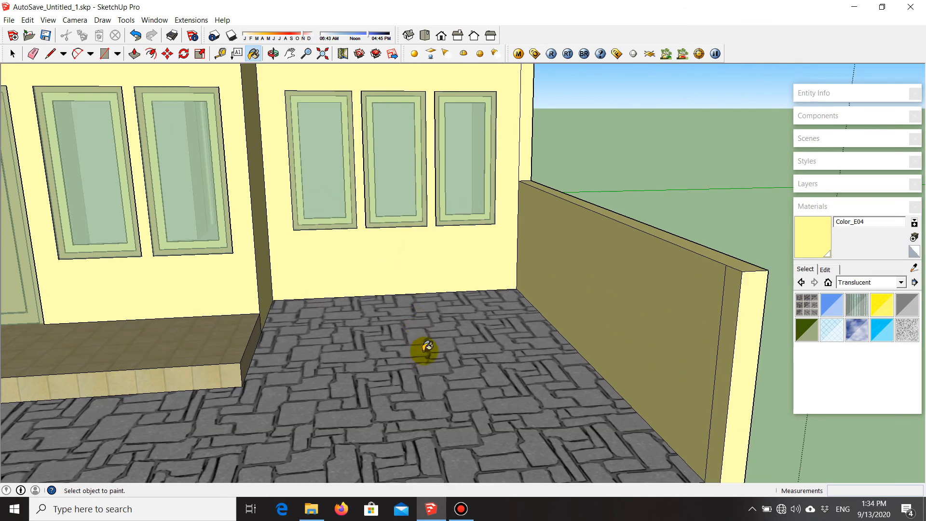
key("alt")
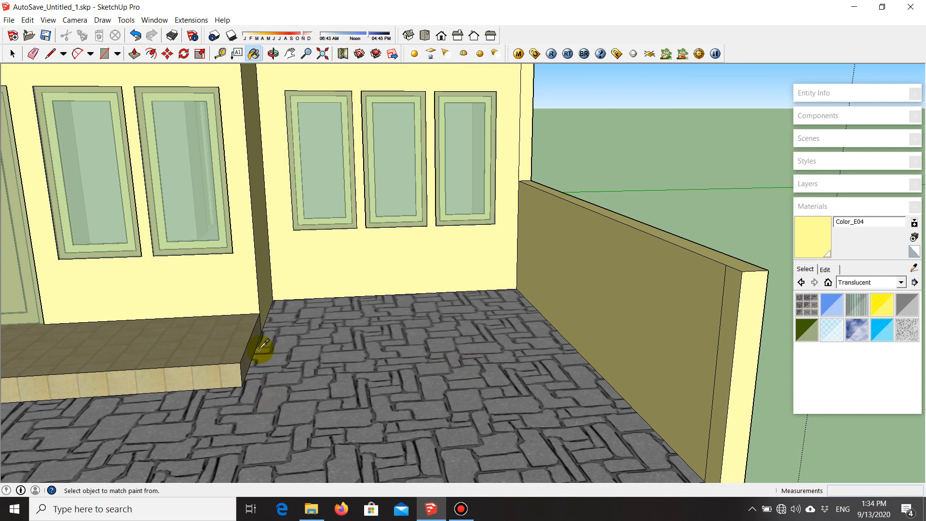
left_click(307, 383, "alt")
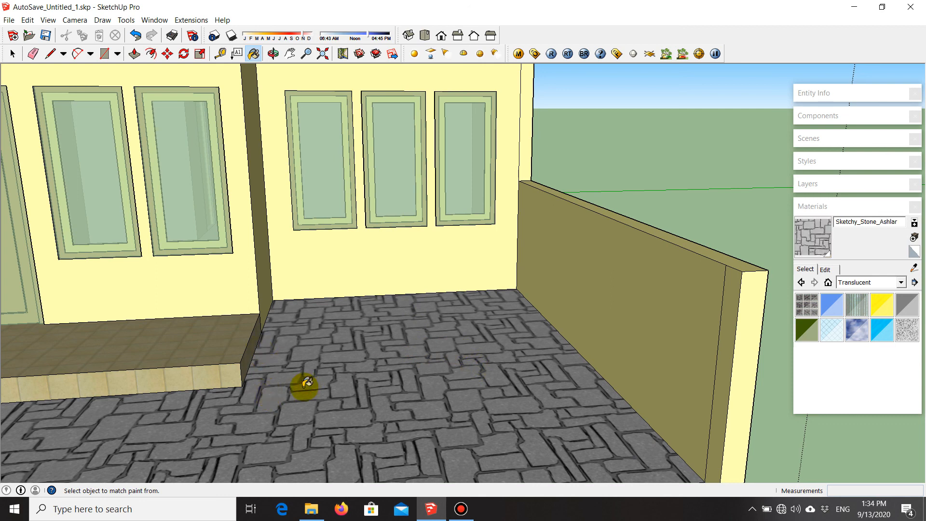
left_click(652, 313)
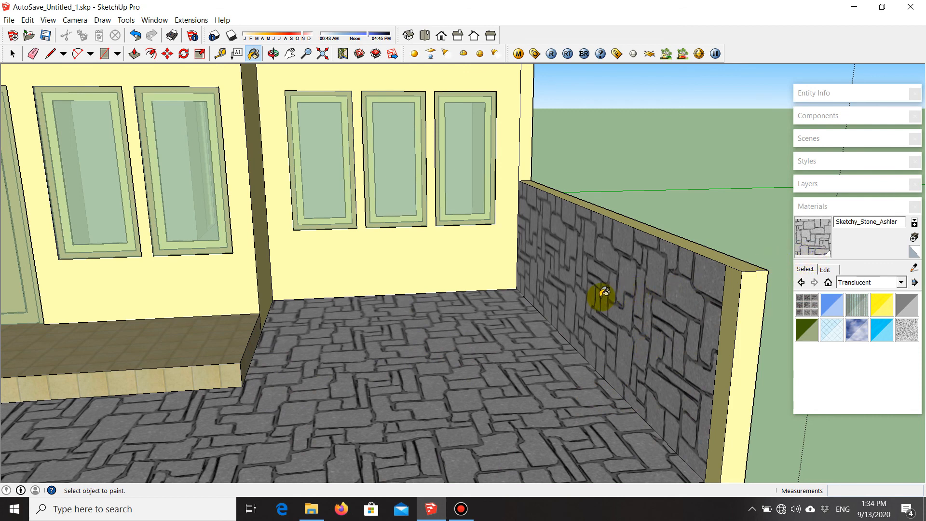
left_click(436, 261)
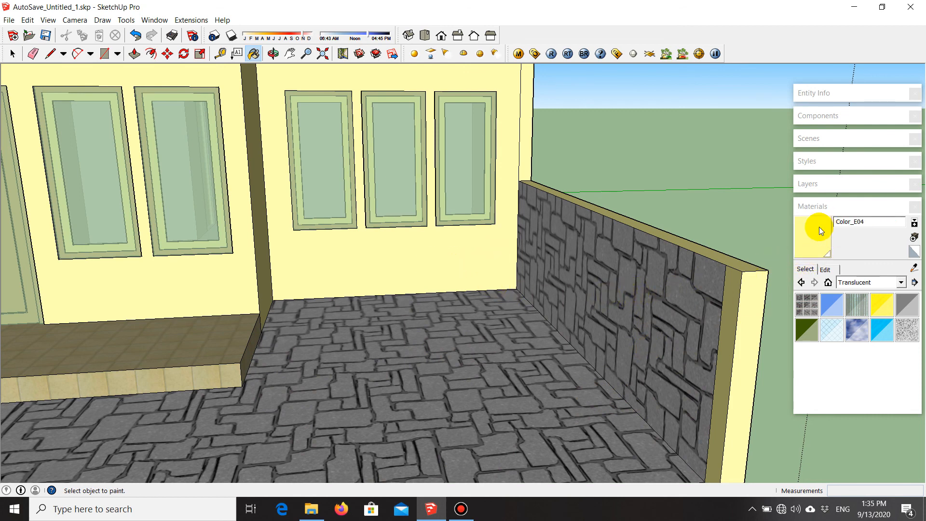
left_click(598, 303)
- Close the wall component and open the roof fascia group above the door for editing
scroll(628, 309, "down", 8)
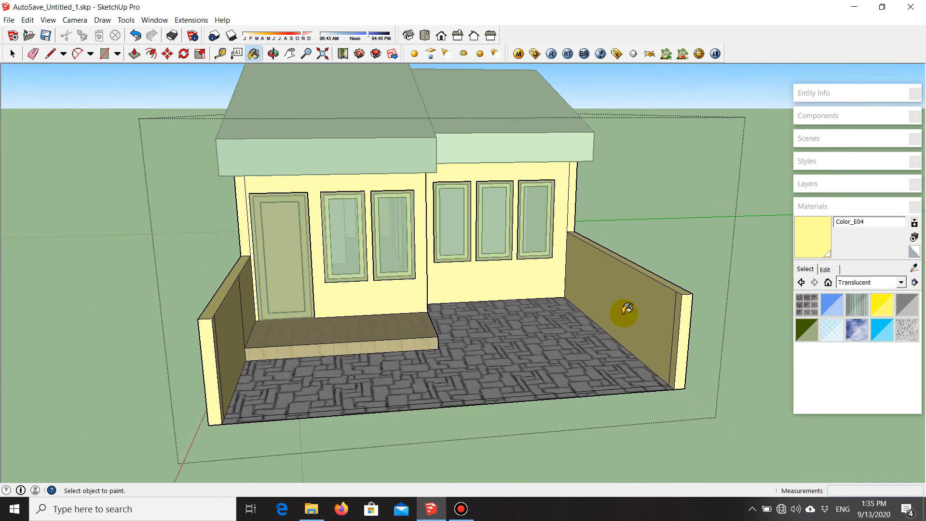
left_click(729, 336)
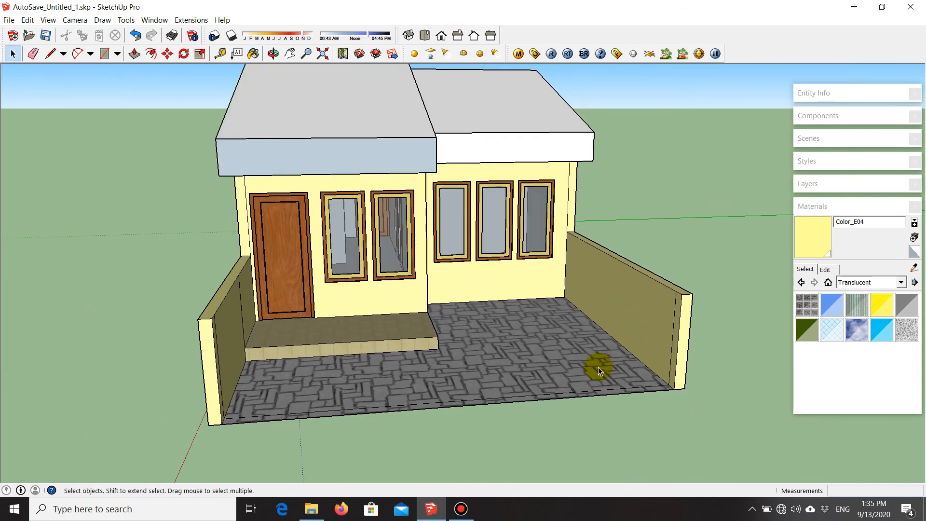
middle_click_drag(598, 367, 473, 332)
scroll(473, 332, "down", 3)
scroll(381, 219, "up", 5)
middle_click_drag(394, 223, 432, 236)
scroll(451, 216, "up", 2)
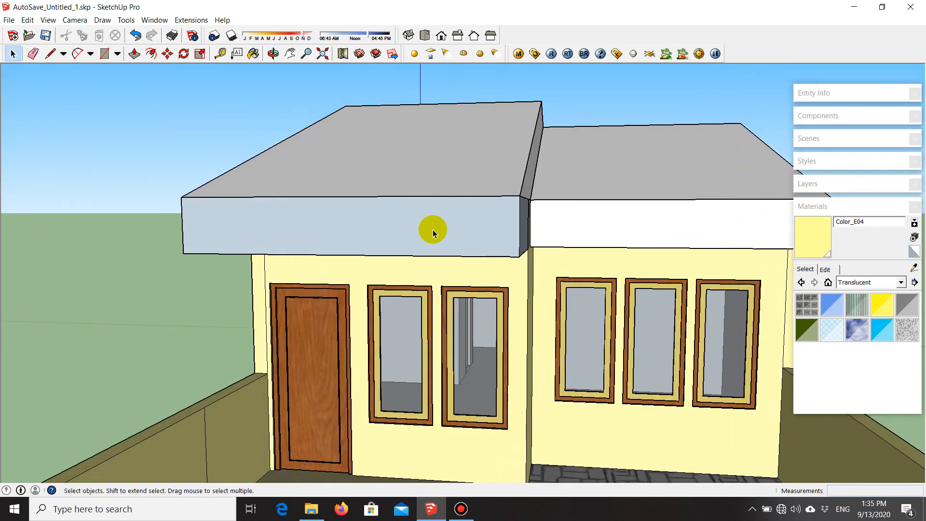
right_click(433, 230)
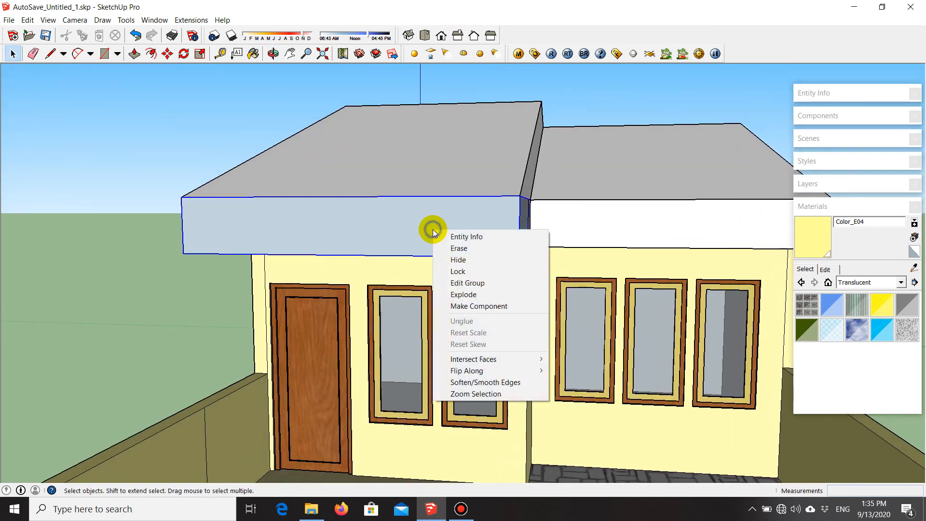
left_click(470, 283)
- Paint the front, both ends and the underside rim of the fascia above the door with Color_E04 and close the group
middle_click_drag(389, 240, 575, 233)
left_click(816, 237)
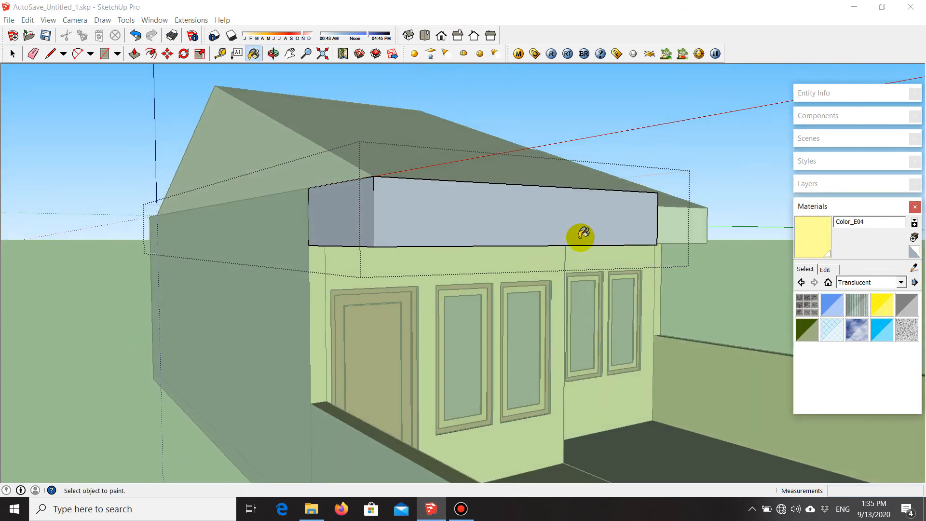
middle_click_drag(631, 248, 521, 221)
left_click(520, 222)
left_click(339, 210)
mouse_move(339, 210)
middle_mouse_down()
mouse_move(372, 207)
mouse_move(209, 196)
mouse_move(476, 175)
middle_mouse_up()
left_click(456, 193)
middle_click_drag(427, 213, 502, 191)
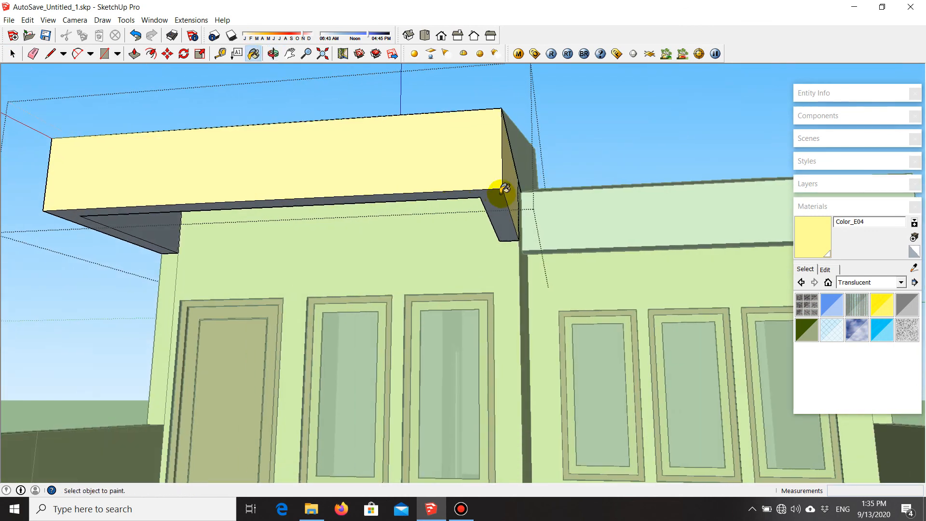
left_click(499, 194)
mouse_move(162, 220)
middle_mouse_down()
mouse_move(602, 200)
mouse_move(643, 213)
mouse_move(768, 211)
middle_mouse_up()
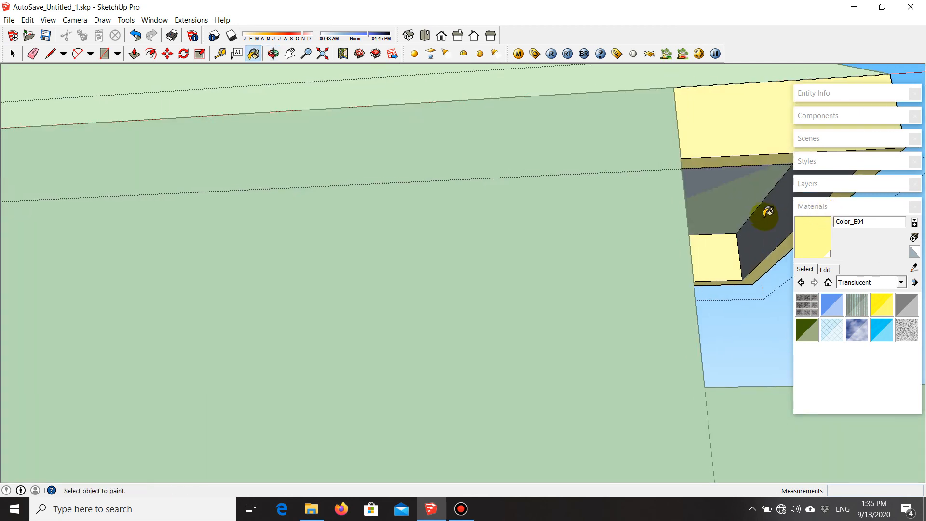
scroll(724, 227, "down", 3)
middle_click_drag(657, 234, 376, 271)
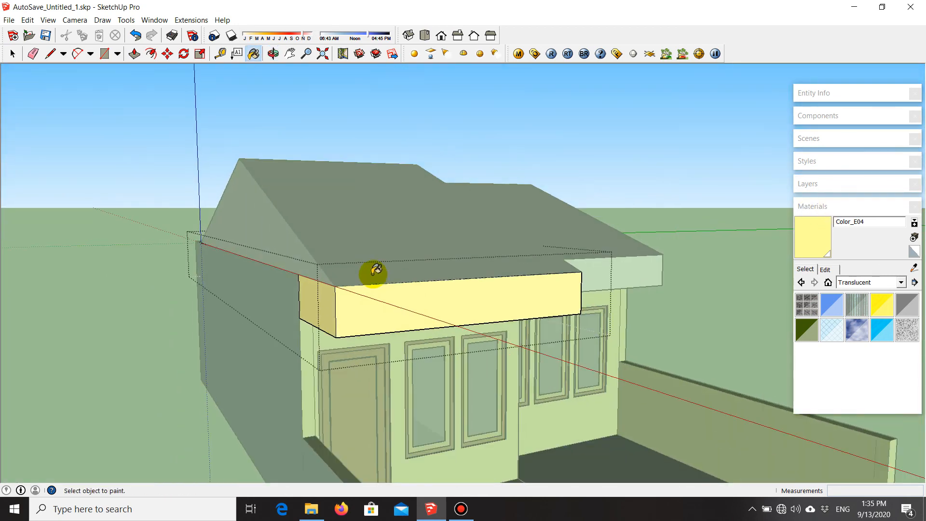
key("space")
key("alt+x")
- Open the fascia group above the three windows and paint its front, end and underside rim with Color_E04
mouse_move(624, 317)
middle_mouse_down()
mouse_move(450, 331)
mouse_move(378, 353)
middle_mouse_up()
scroll(378, 354, "up", 1)
middle_click_drag(354, 291, 372, 325)
scroll(504, 283, "up", 3)
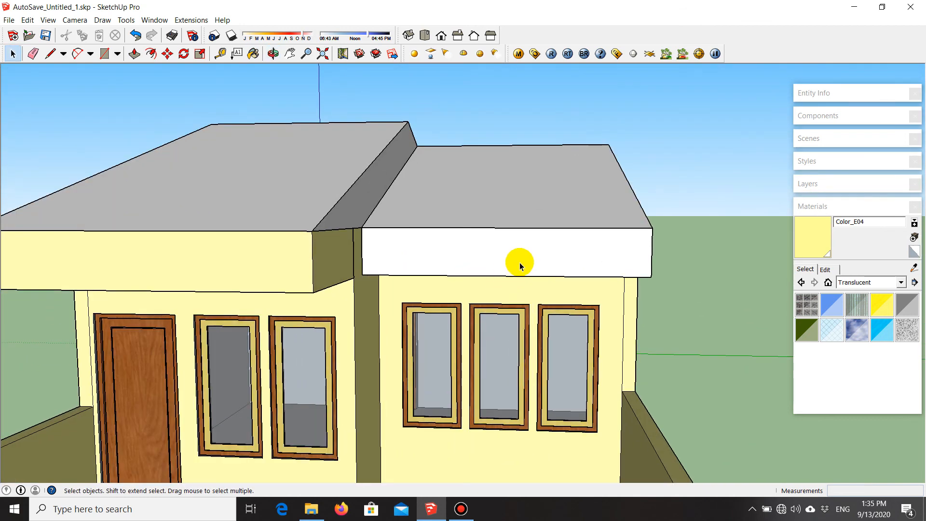
right_click(520, 265)
left_click(553, 315)
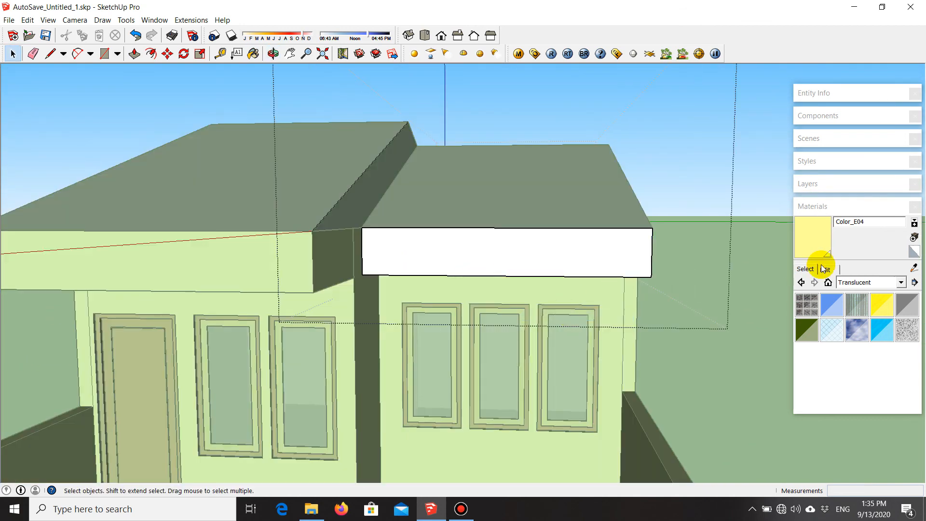
left_click(824, 240)
scroll(593, 234, "up", 2)
left_click(574, 253)
mouse_move(575, 253)
middle_mouse_down()
mouse_move(467, 253)
mouse_move(329, 195)
middle_mouse_up()
left_click(332, 196)
scroll(283, 256, "up", 3)
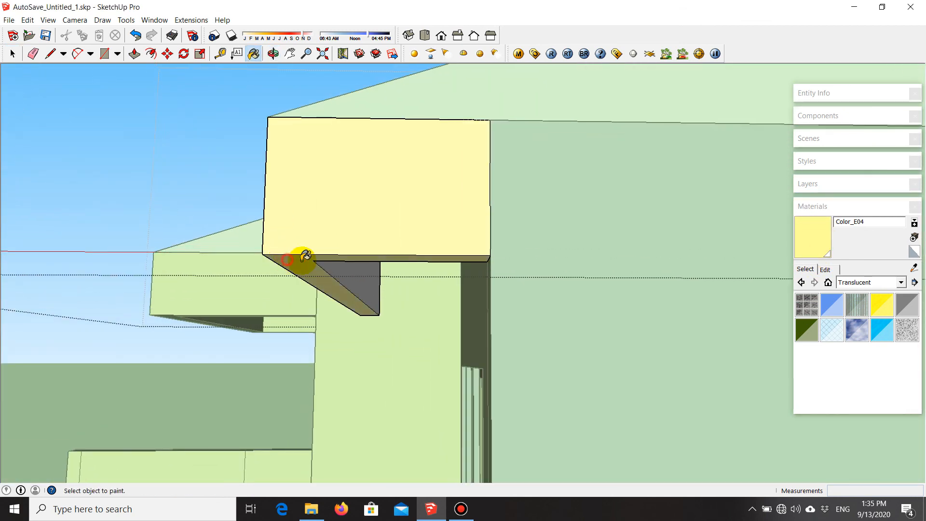
- Check the underside of the fascia above the three windows from several angles and close its group
scroll(305, 256, "up", 4)
middle_click_drag(279, 288, 545, 252)
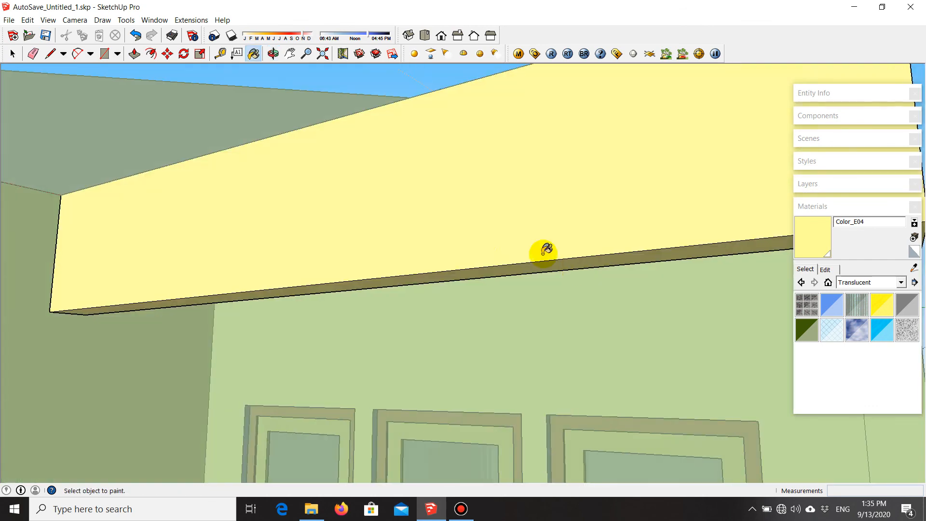
scroll(393, 288, "down", 4)
middle_click_drag(392, 288, 723, 282)
scroll(689, 273, "up", 3)
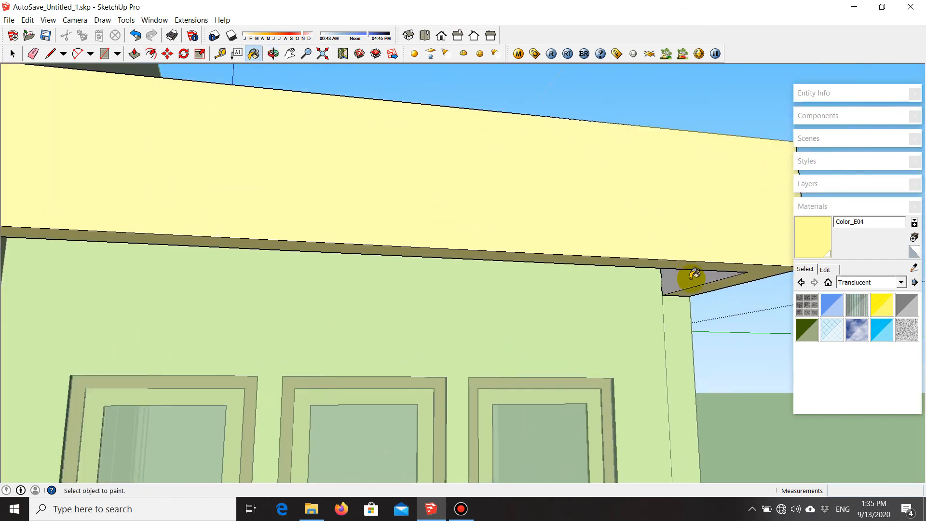
scroll(518, 257, "down", 4)
scroll(520, 271, "down", 3)
middle_click_drag(515, 275, 333, 308)
scroll(333, 309, "down", 3)
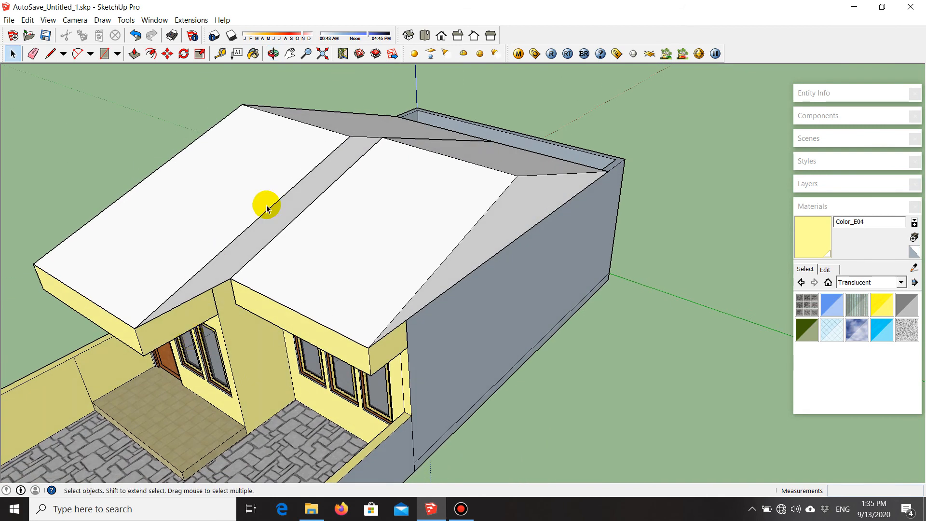
- Open the lower roof's group for editing and paint its front slope with the asphalt shingles material from the Roofing collection
scroll(381, 238, "up", 2)
middle_click_drag(381, 238, 215, 145)
scroll(275, 105, "up", 3)
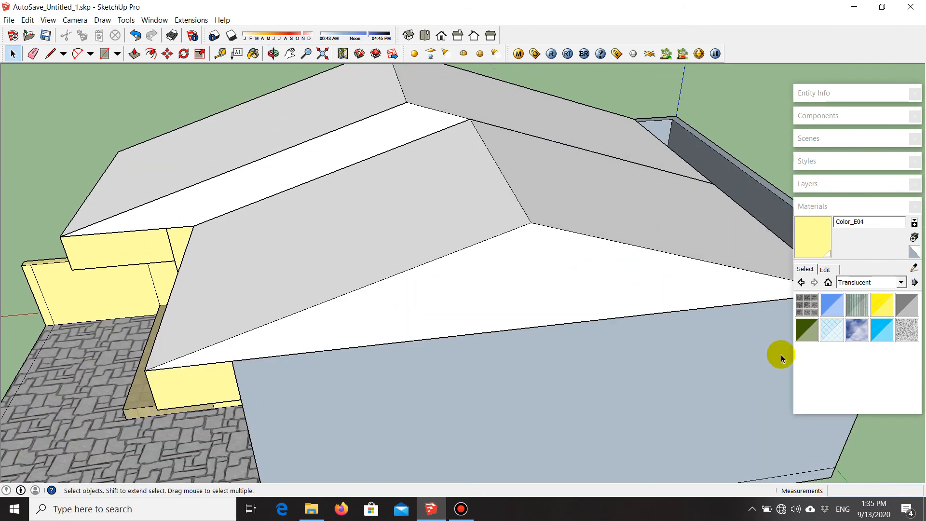
right_click(461, 204)
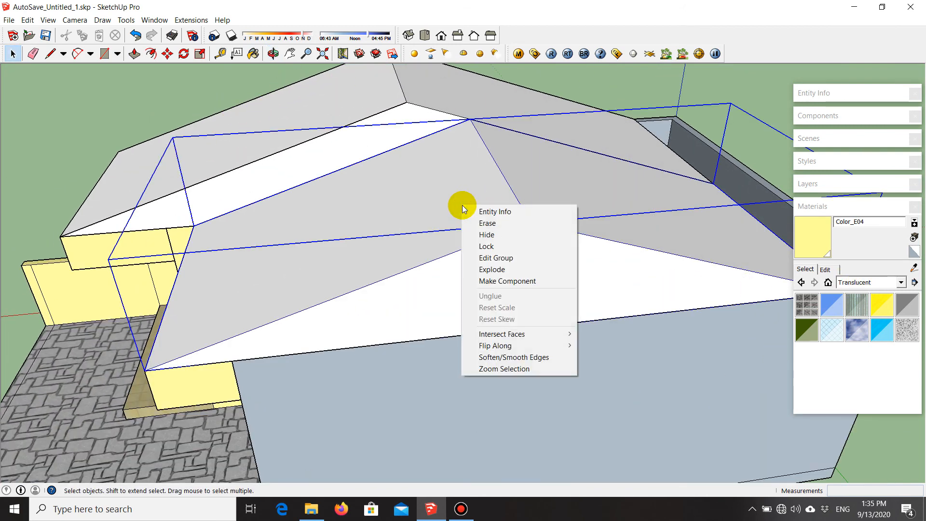
left_click(504, 259)
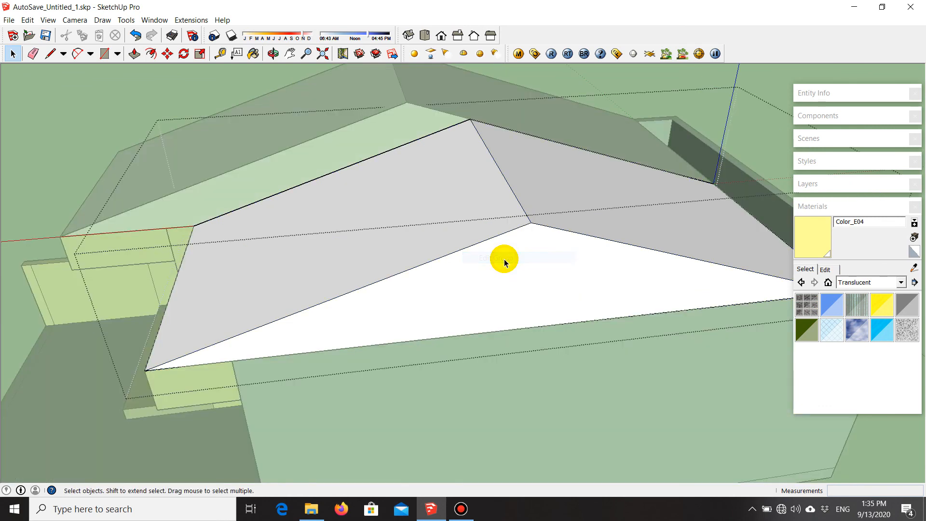
left_click(901, 283)
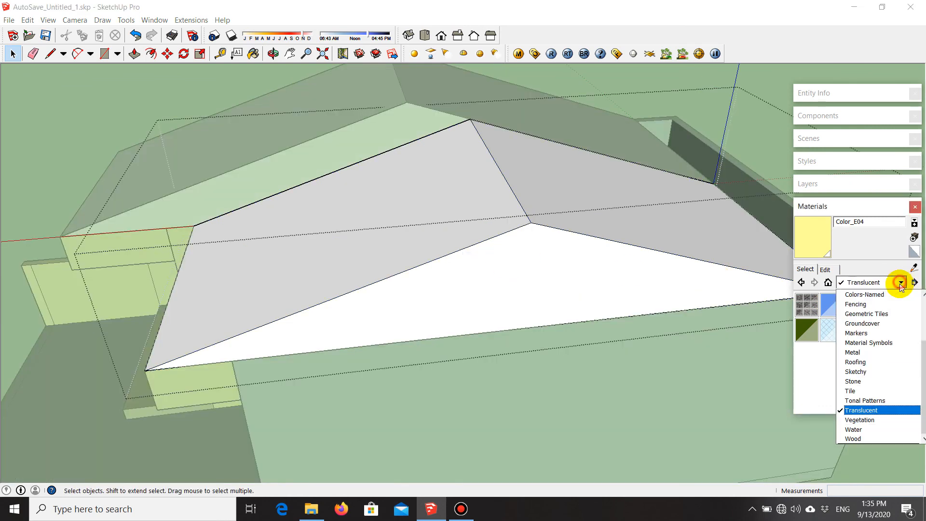
left_click(891, 364)
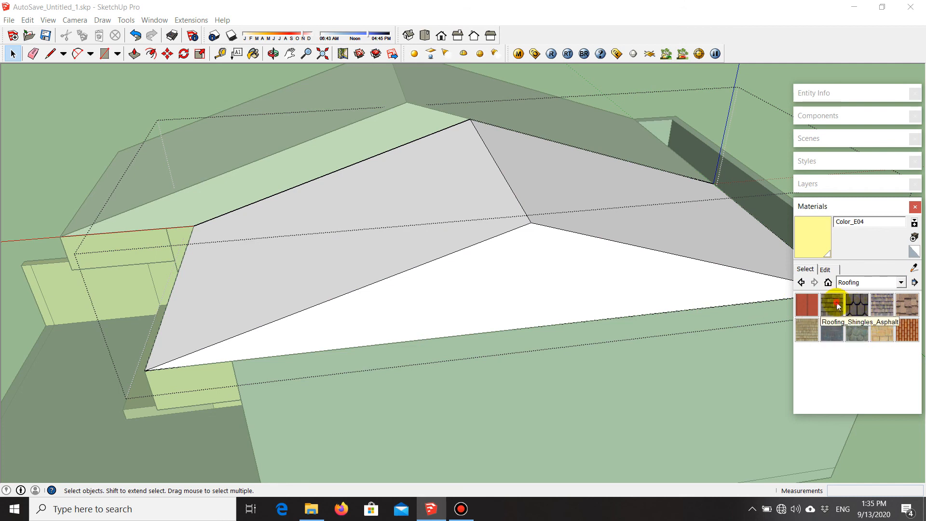
left_click(831, 303)
left_click(389, 237)
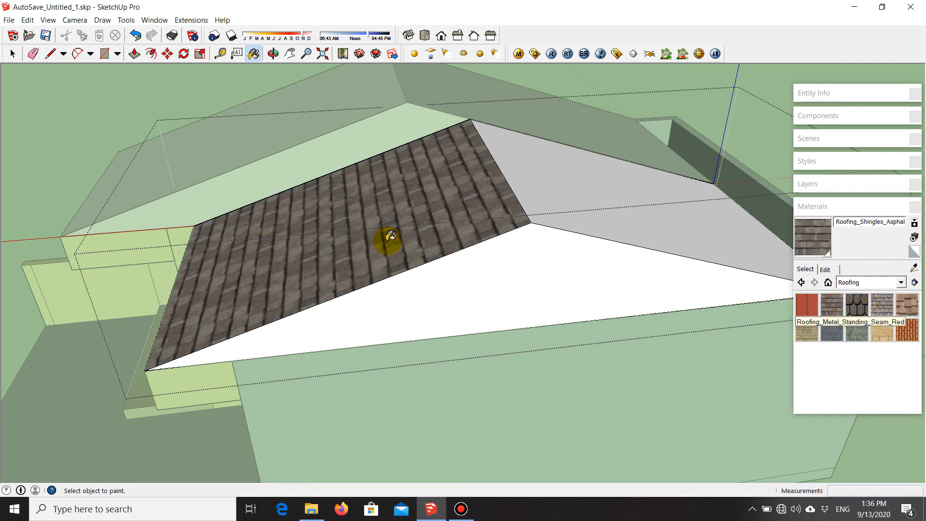
- Paint the lower roof's rear slope with the asphalt shingles and its gable end with Color_E04, and close the group
left_click(591, 209)
scroll(550, 265, "down", 2)
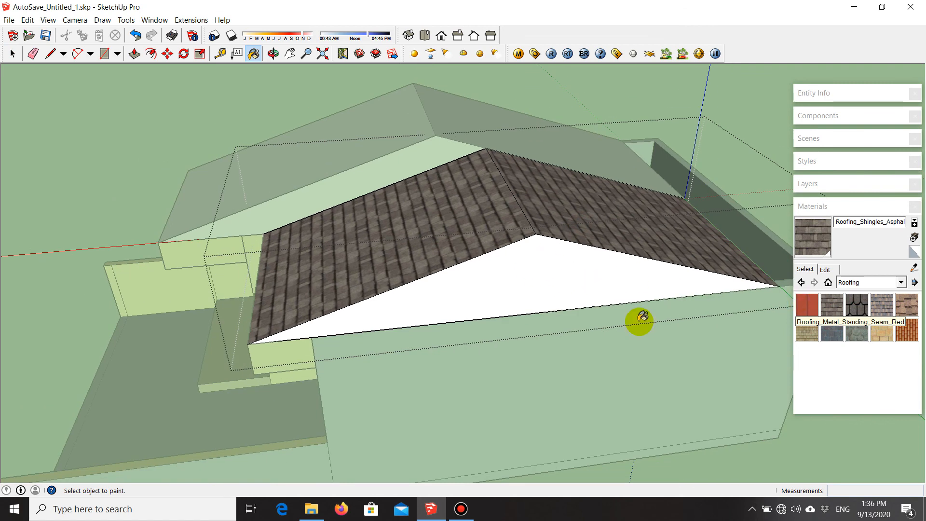
scroll(275, 358, "up", 2)
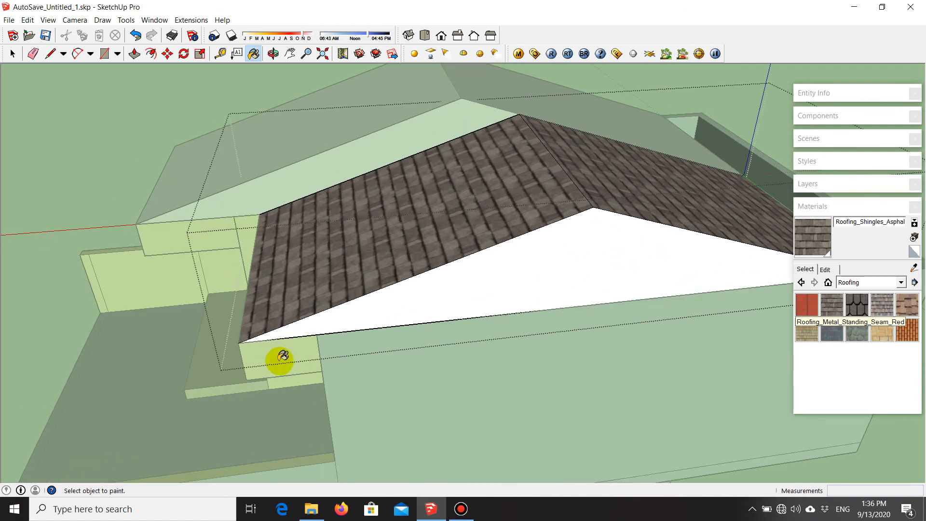
scroll(269, 356, "up", 1)
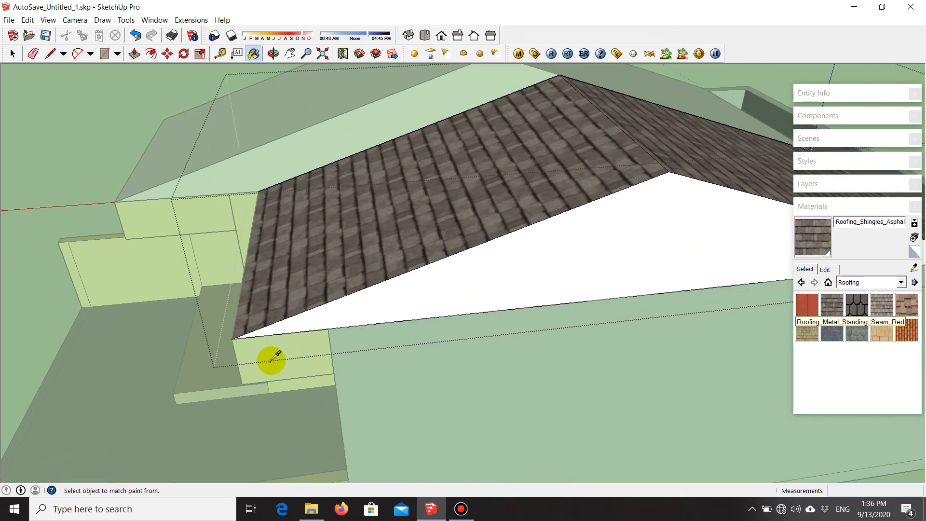
left_click(282, 353, "alt")
left_click(600, 231)
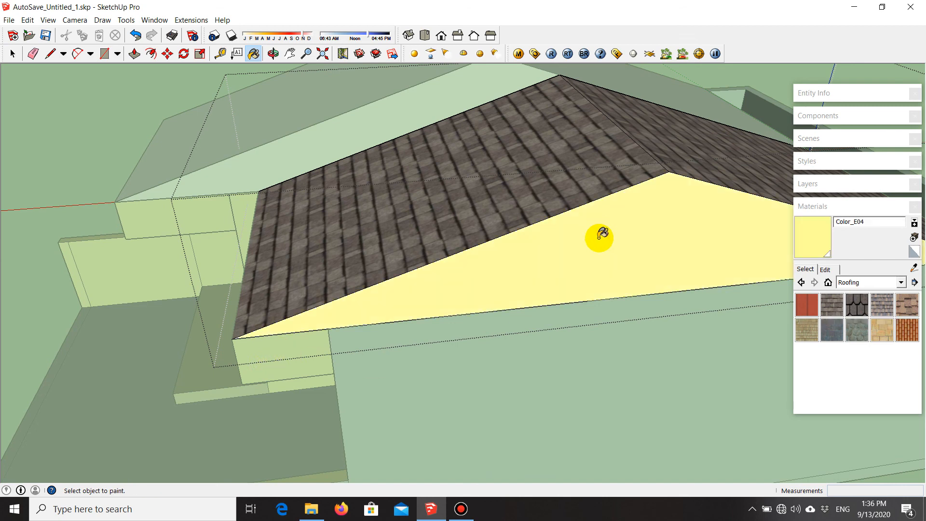
scroll(599, 232, "down", 3)
mouse_move(370, 292)
middle_mouse_down()
mouse_move(642, 262)
mouse_move(703, 223)
mouse_move(699, 205)
mouse_move(403, 285)
mouse_move(343, 193)
middle_mouse_up()
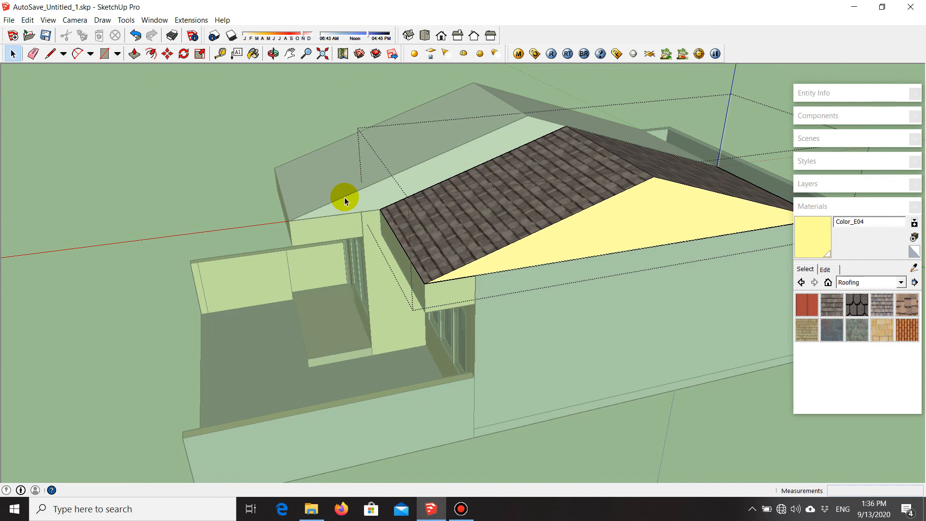
key("Escape")
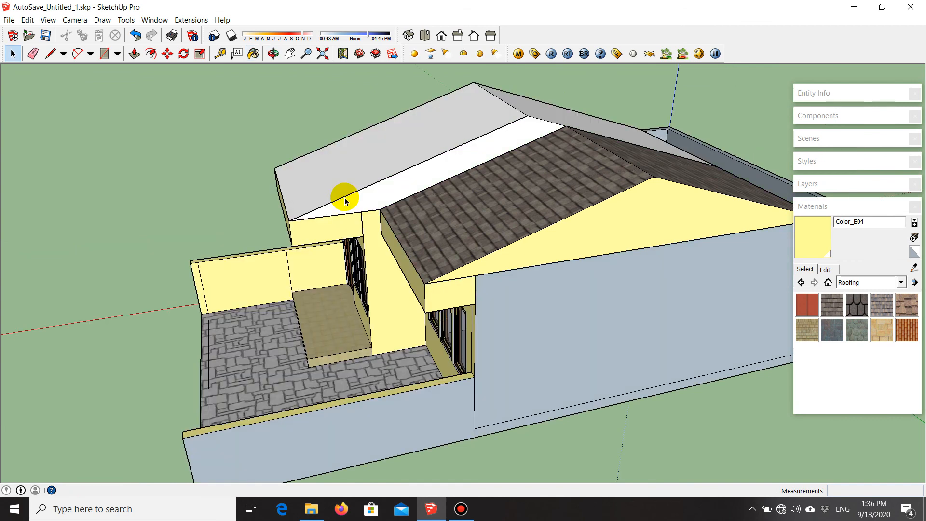
- Open the higher roof's group for editing and paint its exposed gable strip beside the lower roof with Color_E04
scroll(344, 193, "up", 3)
middle_click_drag(344, 191, 530, 220)
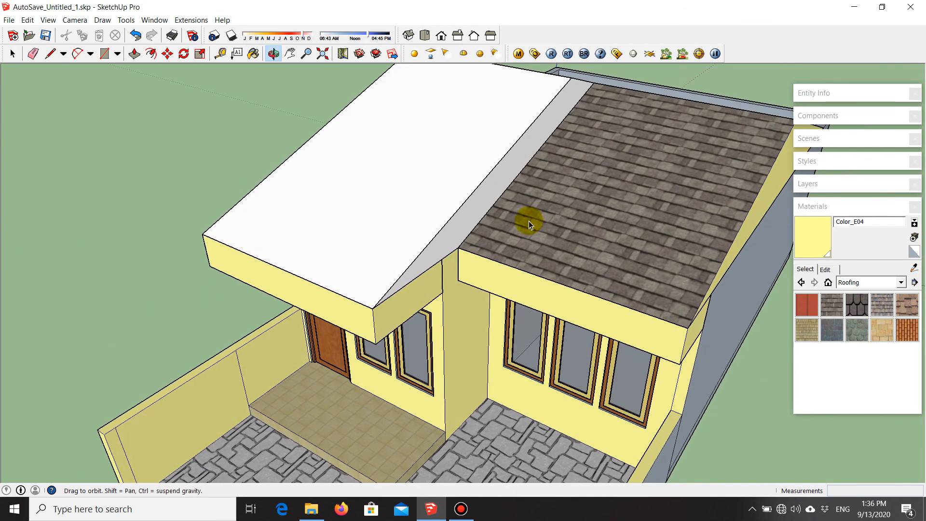
right_click(426, 169)
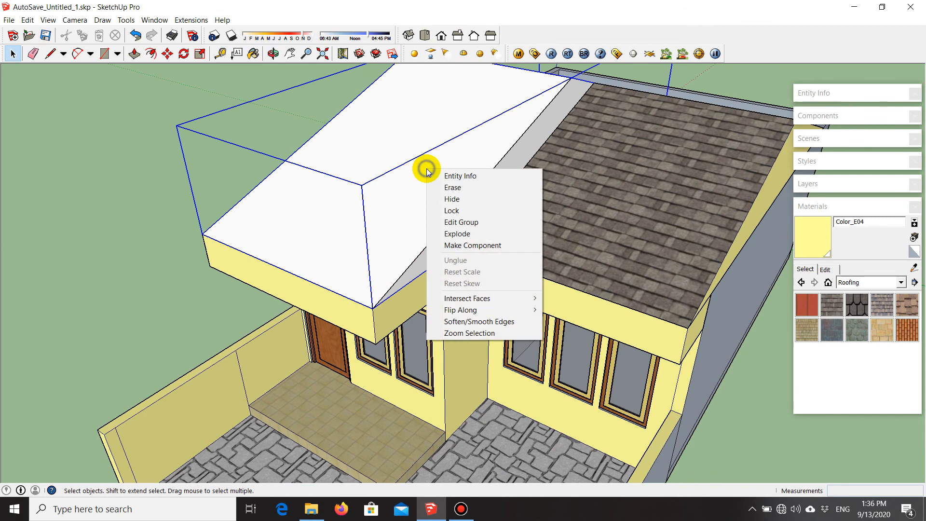
left_click(487, 222)
left_click(819, 241)
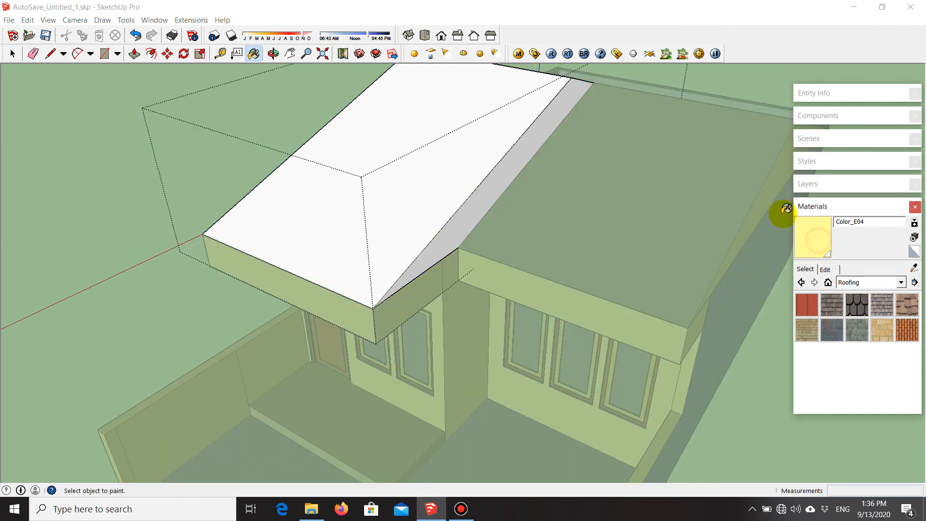
scroll(545, 165, "up", 1)
middle_click_drag(480, 193, 352, 227)
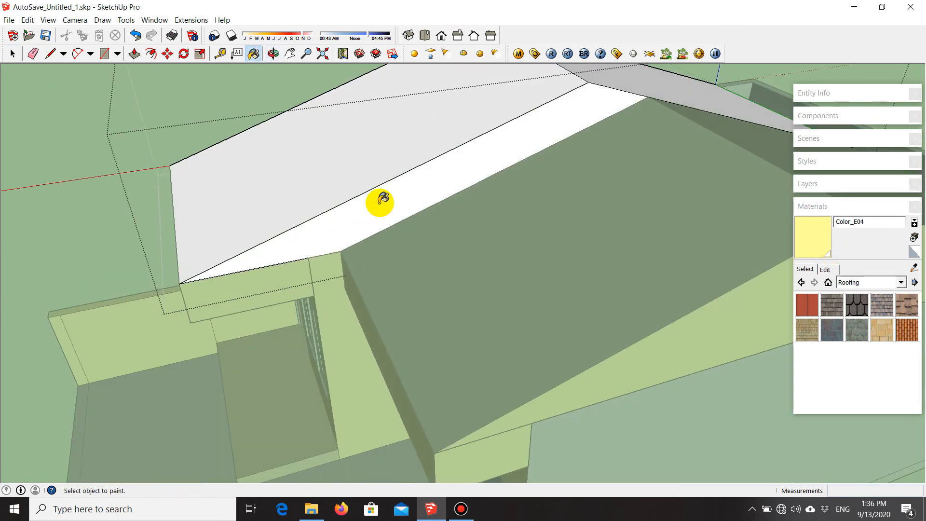
left_click(386, 217)
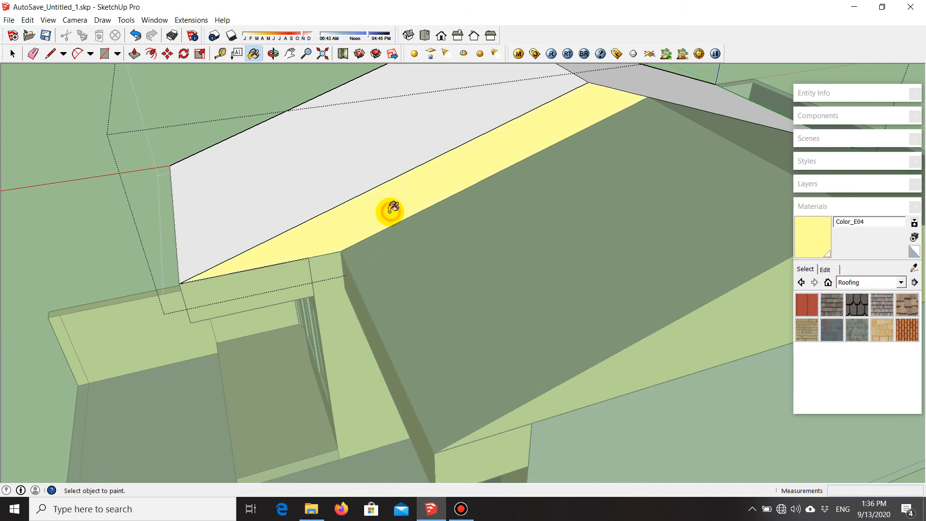
- Sample the asphalt shingles material from the lower roof and paint the higher roof's front slope with it
scroll(388, 209, "down", 3)
mouse_move(286, 268)
middle_mouse_down()
mouse_move(552, 190)
mouse_move(416, 196)
middle_mouse_up()
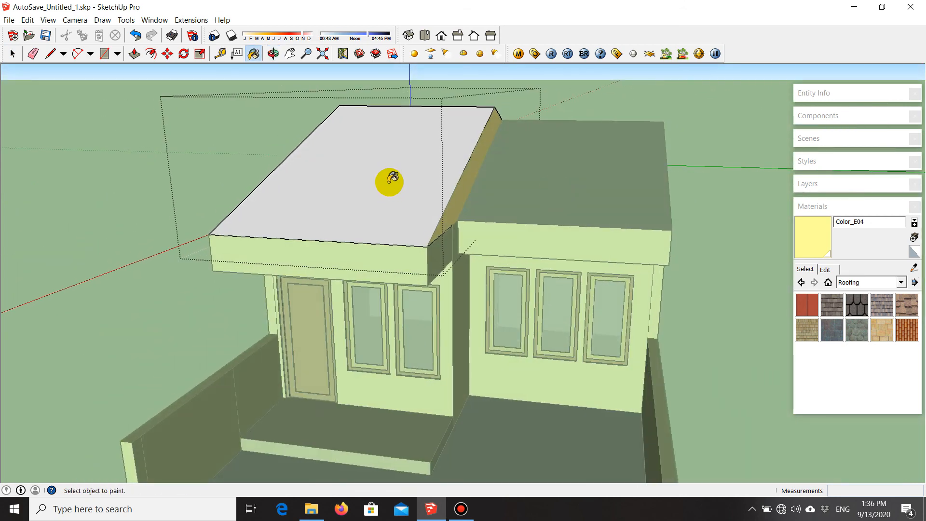
scroll(389, 181, "up", 1)
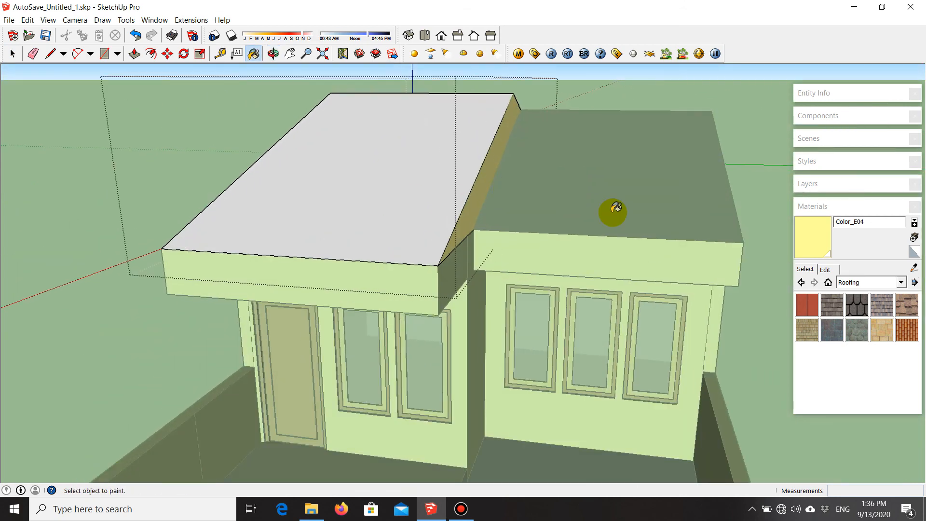
left_click(639, 182, "alt")
middle_click_drag(630, 187, 532, 321)
left_click(362, 194)
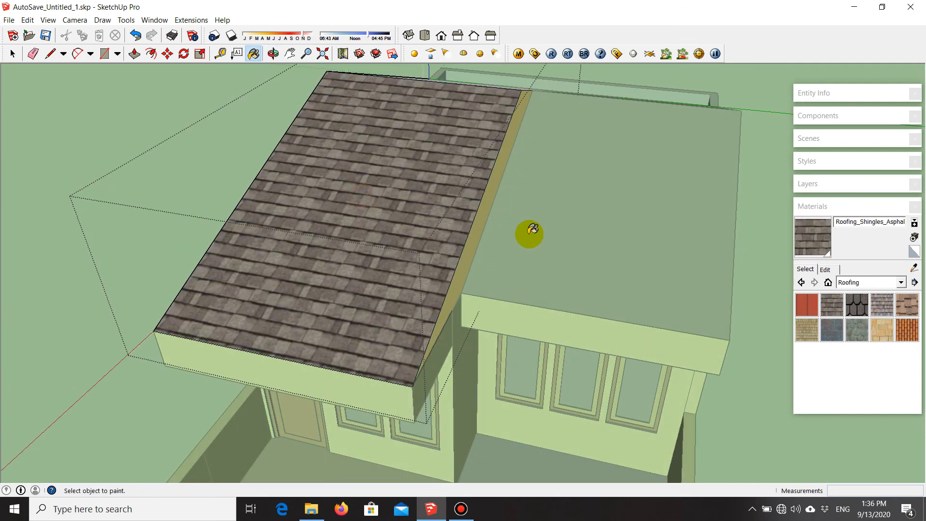
- Paint the higher roof's rear slope with the same asphalt shingles and close the group
middle_click_drag(531, 230, 262, 250)
scroll(559, 164, "up", 1)
left_click(581, 157)
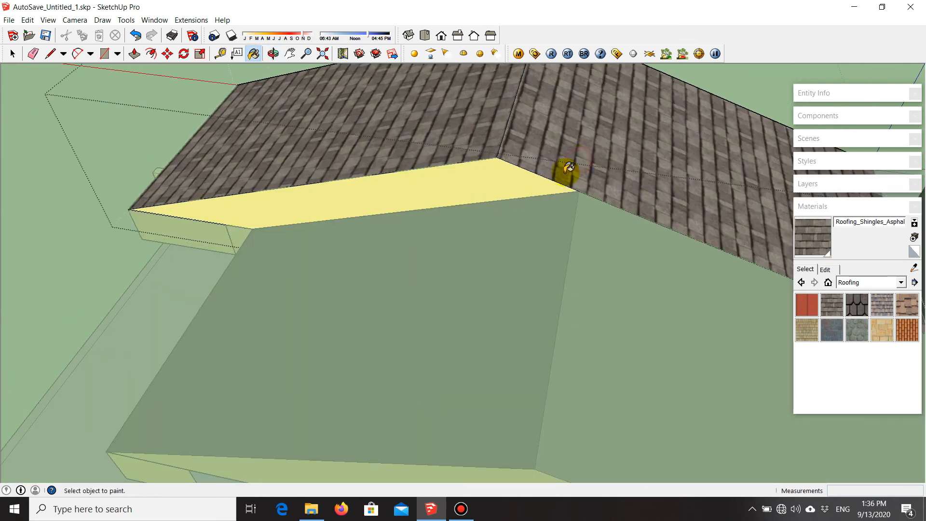
scroll(490, 257, "down", 3)
mouse_move(320, 275)
middle_mouse_down()
mouse_move(628, 217)
mouse_move(571, 223)
middle_mouse_up()
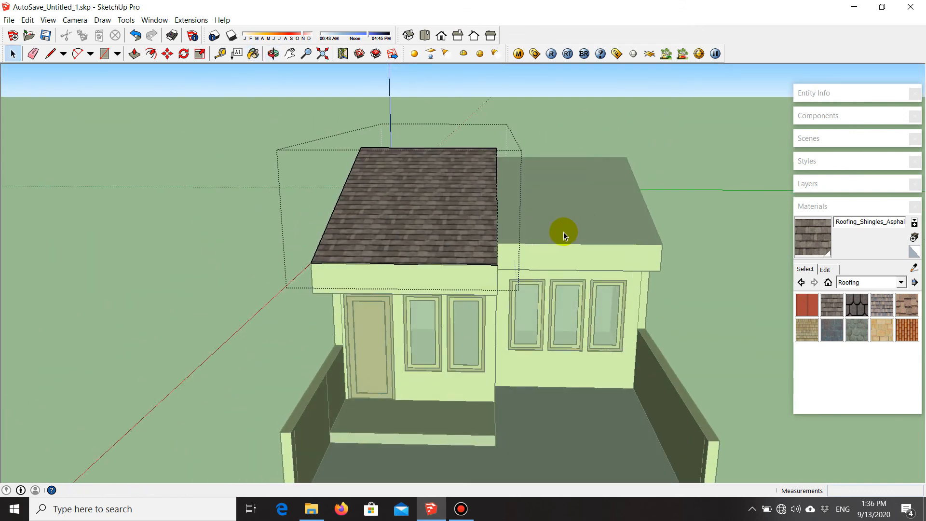
left_click(563, 233)
- Collapse the materials browser and check the painted house from the front
scroll(387, 178, "down", 2)
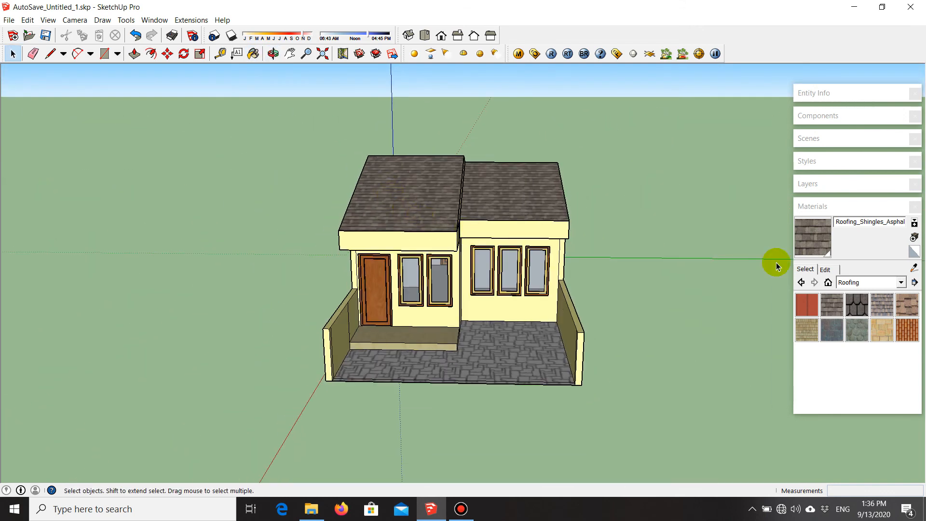
left_click(820, 207)
middle_click_drag(661, 246, 429, 289)
scroll(428, 294, "up", 2)
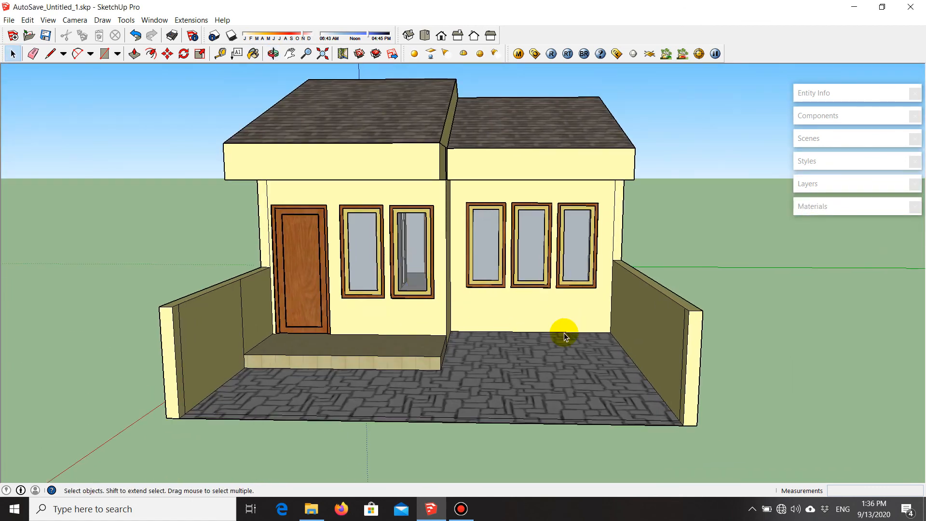
scroll(566, 329, "down", 2)
middle_click_drag(510, 342, 550, 402)
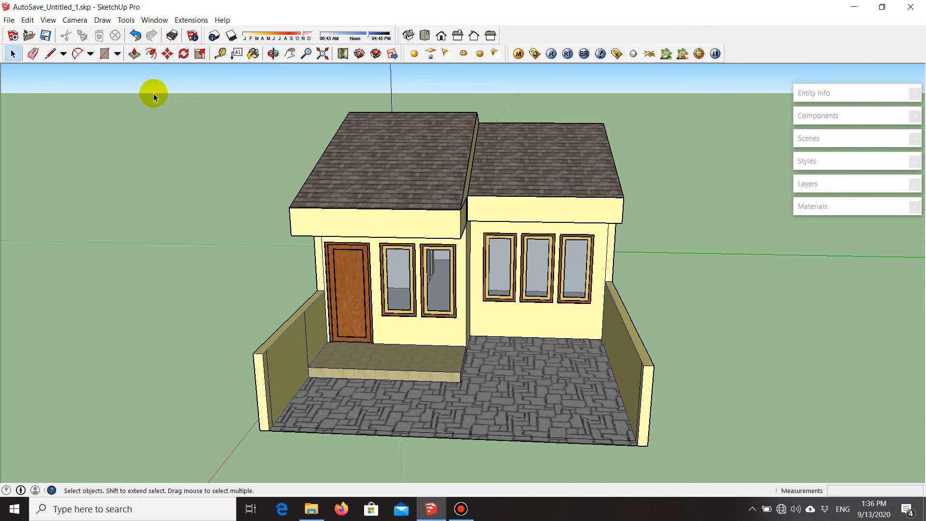
- Show the component browser and open the Components Sampler collection
left_click(154, 21)
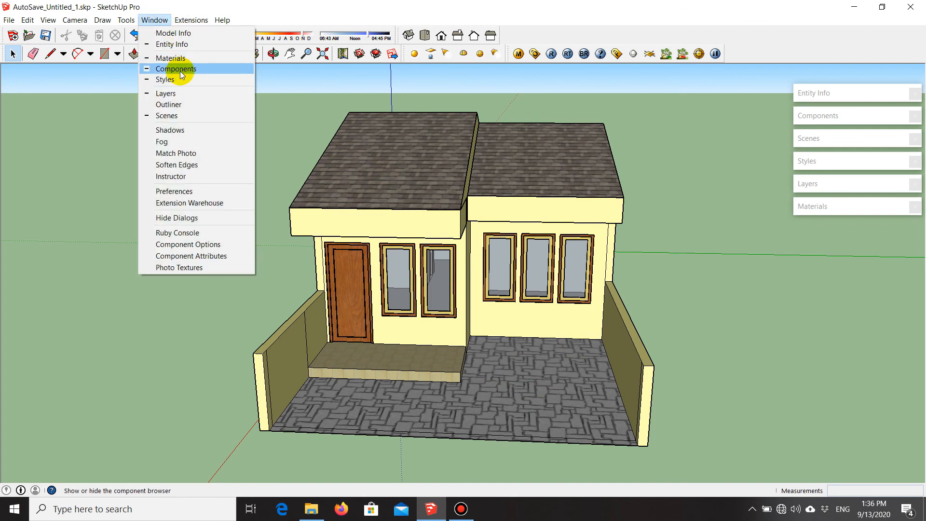
mouse_move(128, 22)
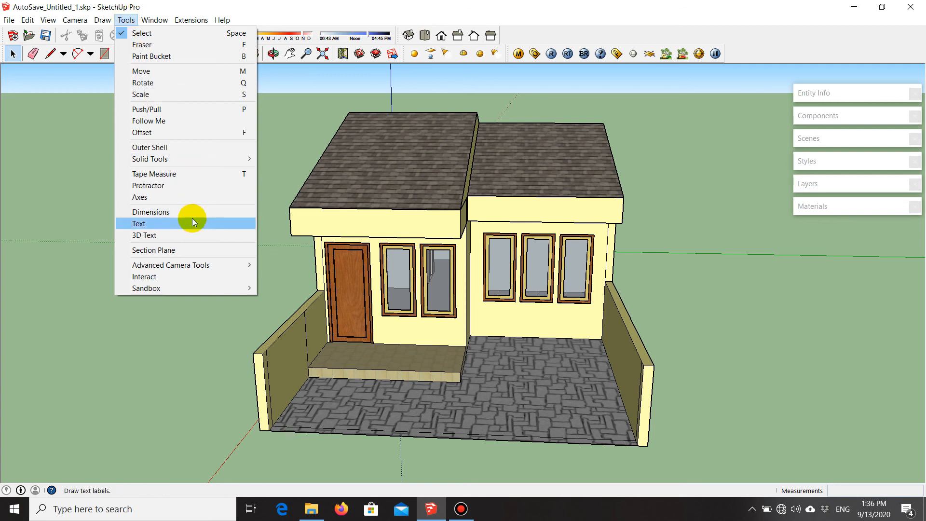
mouse_move(61, 20)
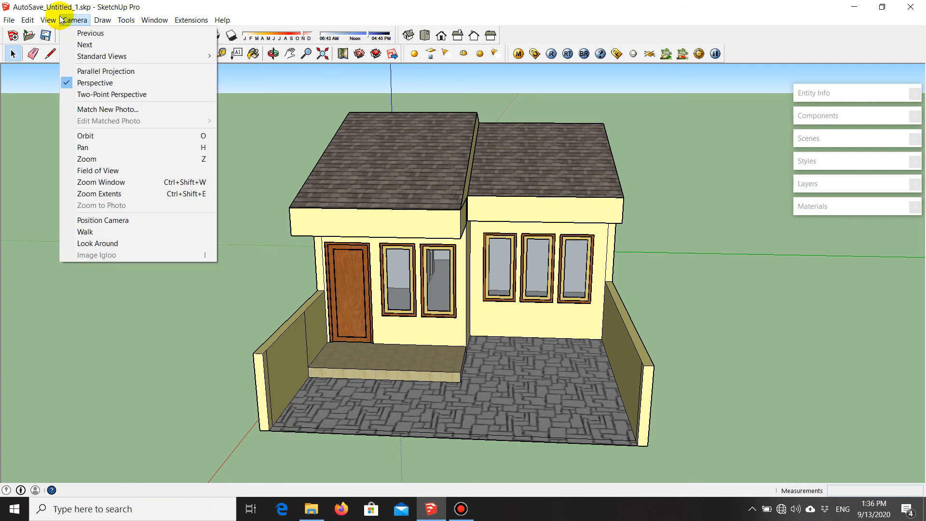
left_click(154, 19)
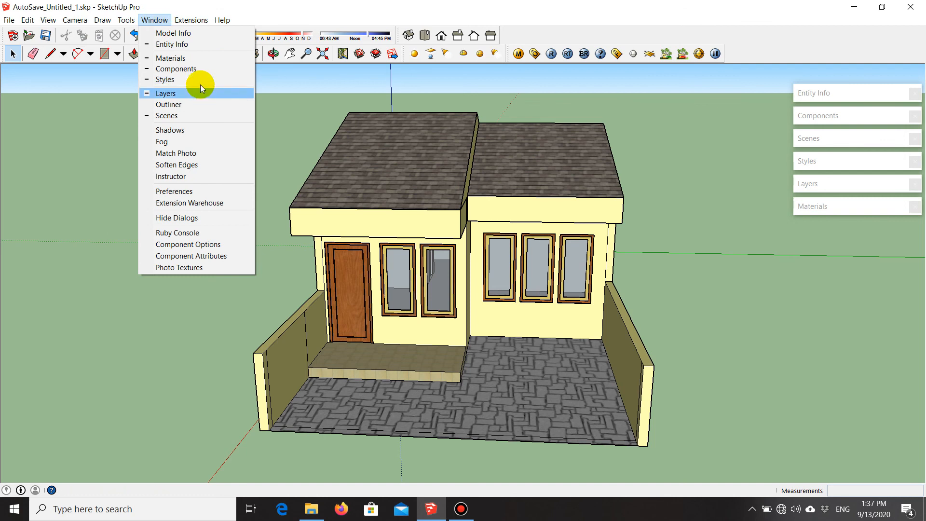
left_click(200, 70)
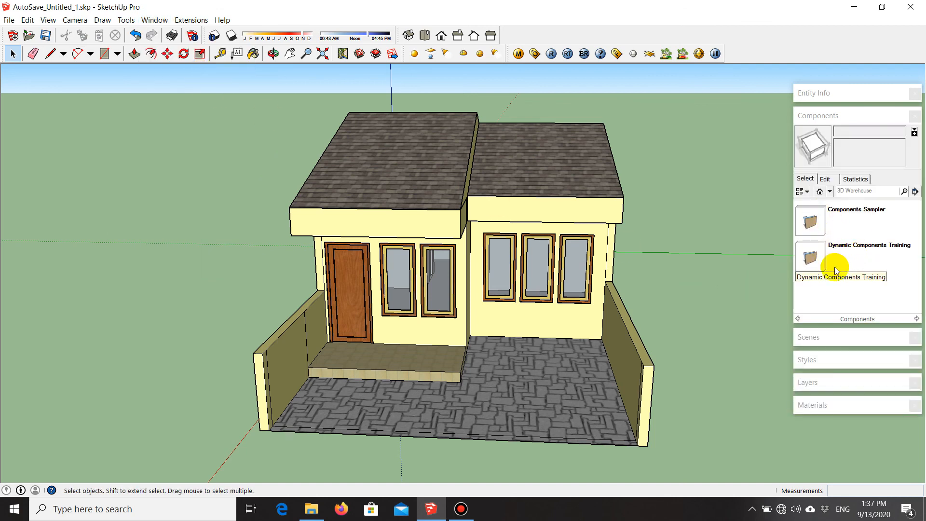
left_click(815, 221)
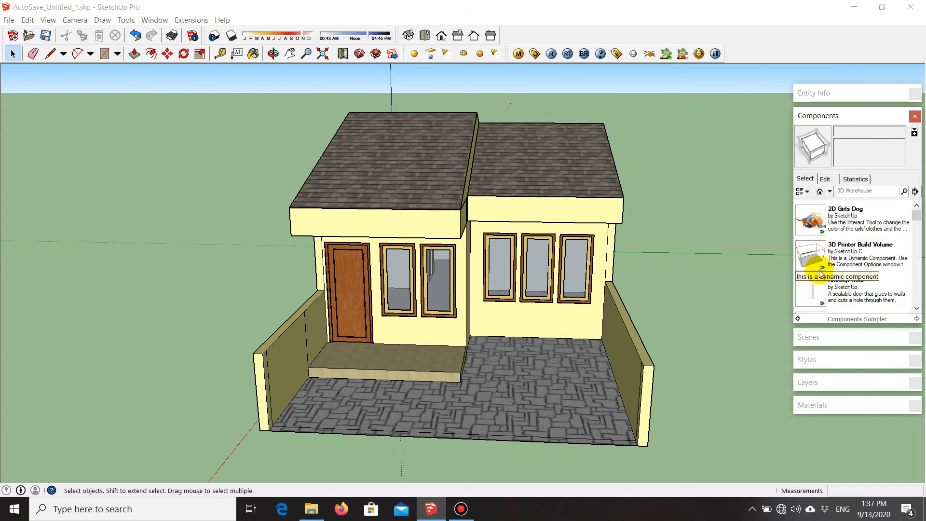
- Place the Car Sedan component on the stone yard in front of the three windows
left_click_drag(917, 222, 916, 232)
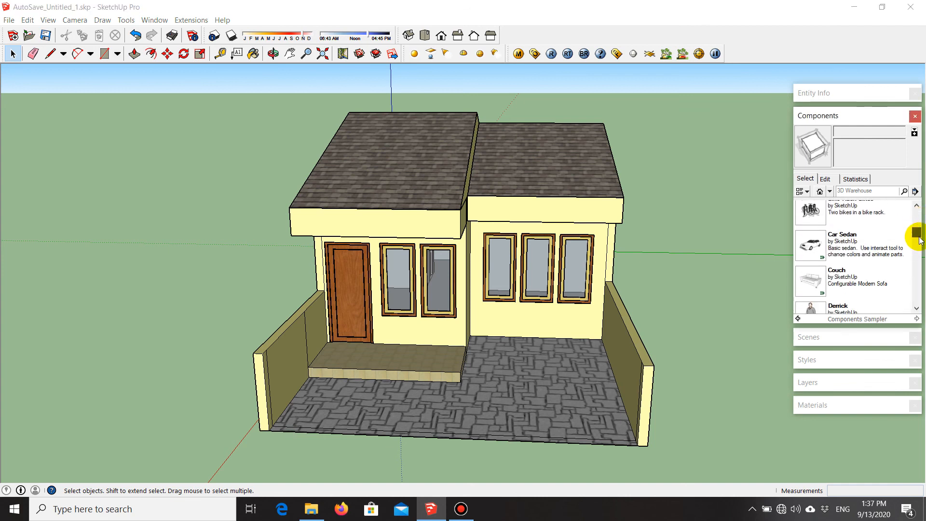
left_click(816, 247)
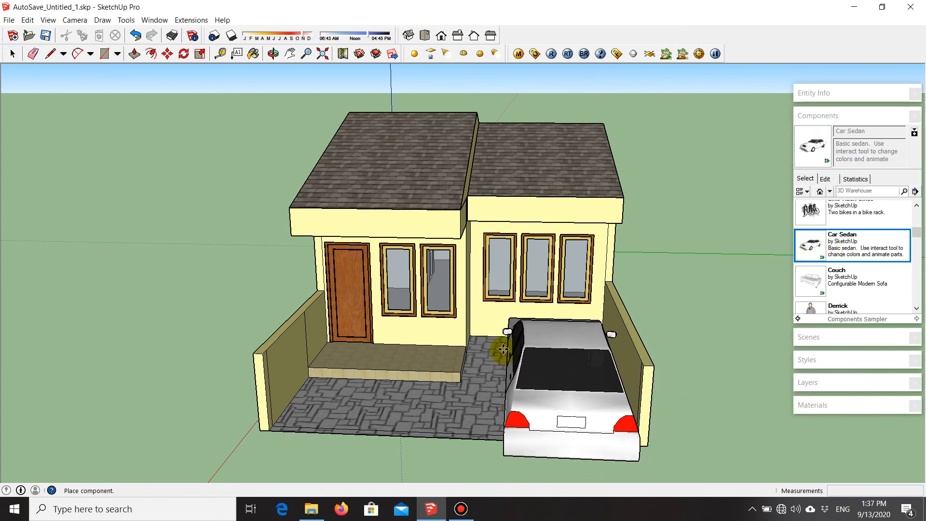
left_click(505, 347)
middle_click_drag(477, 386, 685, 478)
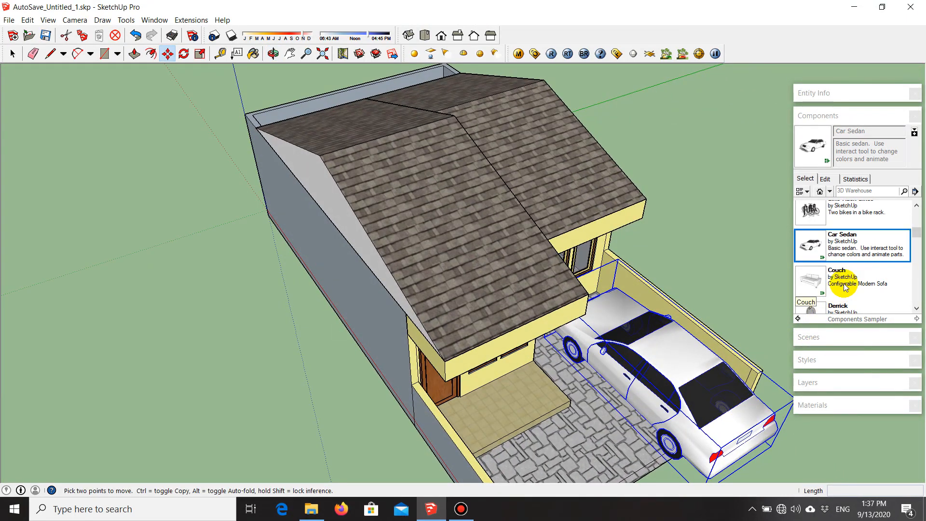
- Place the Bike Rack Bikes component on the stone yard in front of the porch
mouse_move(918, 238)
left_mouse_down()
mouse_move(923, 302)
mouse_move(921, 235)
left_mouse_up()
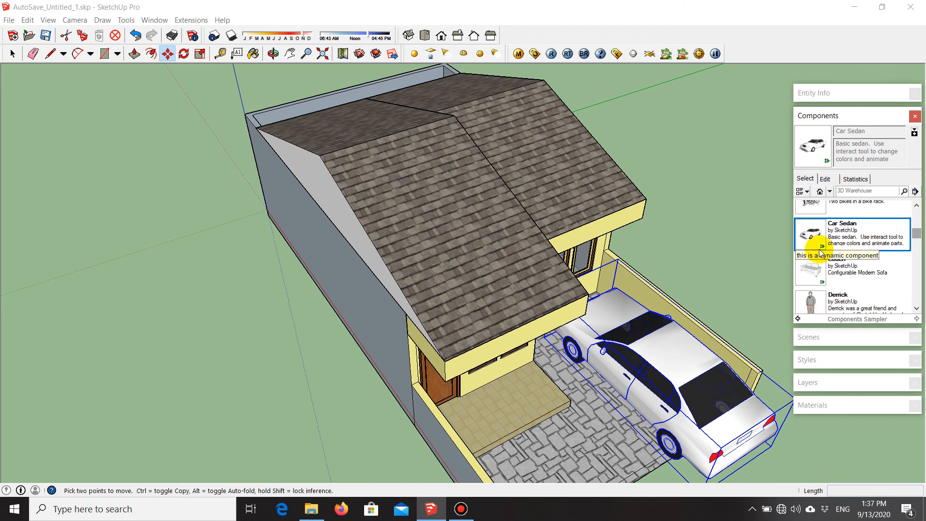
scroll(813, 212, "up", 1)
left_click(812, 215)
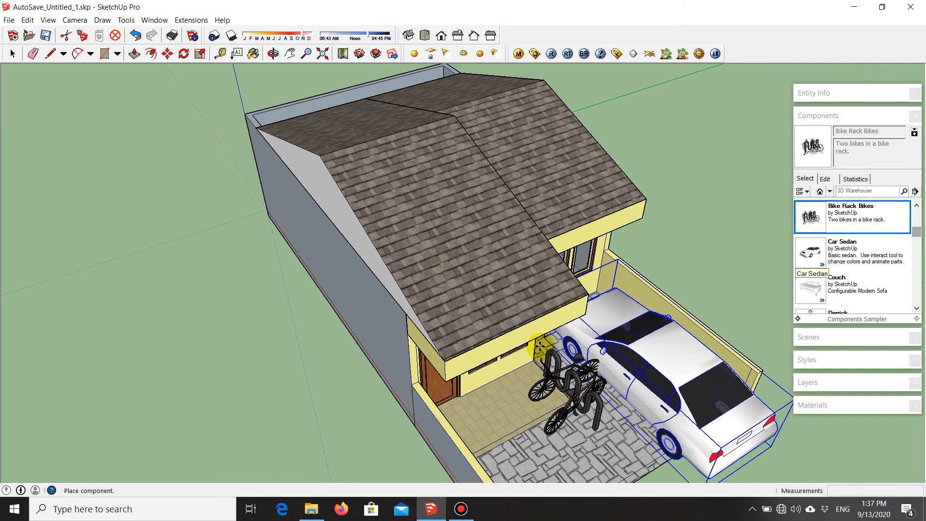
scroll(544, 358, "down", 1)
scroll(539, 423, "up", 2)
left_click(540, 422)
middle_click_drag(539, 423, 283, 412)
scroll(307, 349, "up", 3)
middle_click_drag(358, 372, 534, 374)
- Close the component browser and move the stack of remaining dialogs up to just below the toolbars
left_click_drag(918, 233, 919, 215)
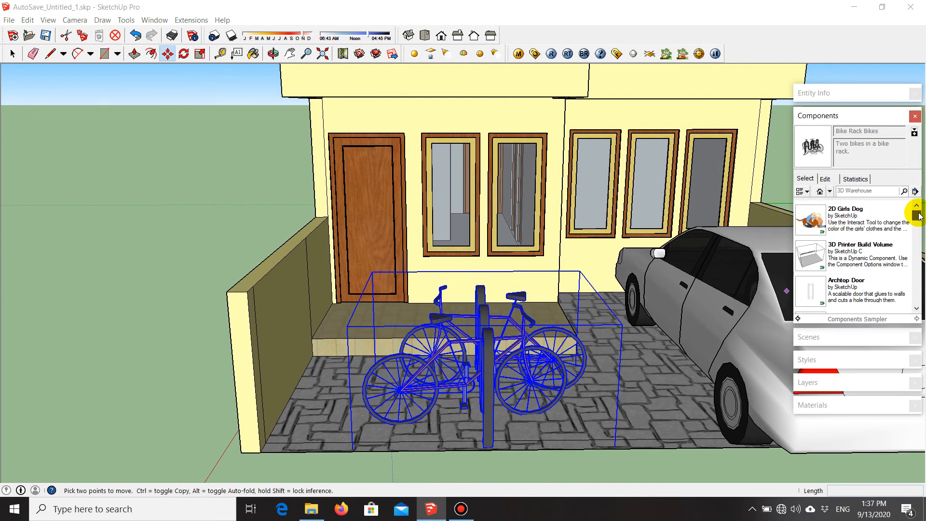
key("space")
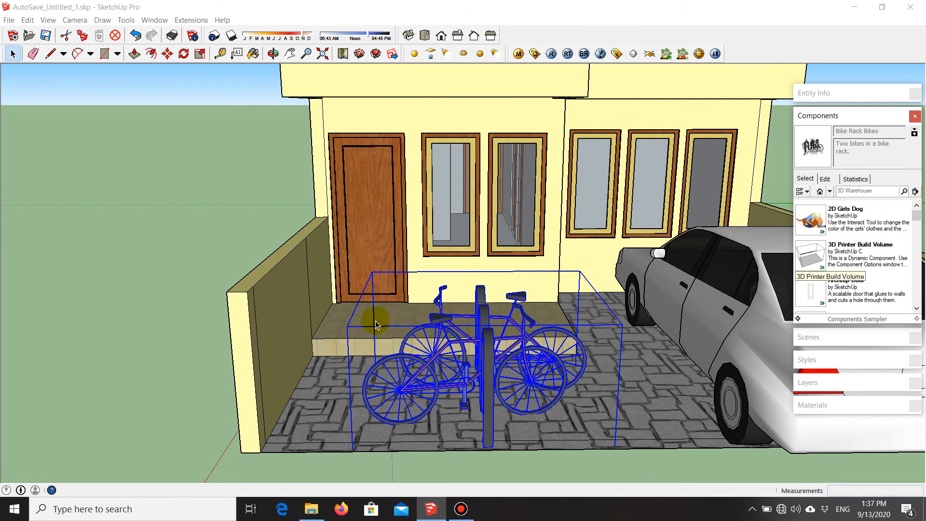
scroll(129, 362, "down", 5)
key("Escape")
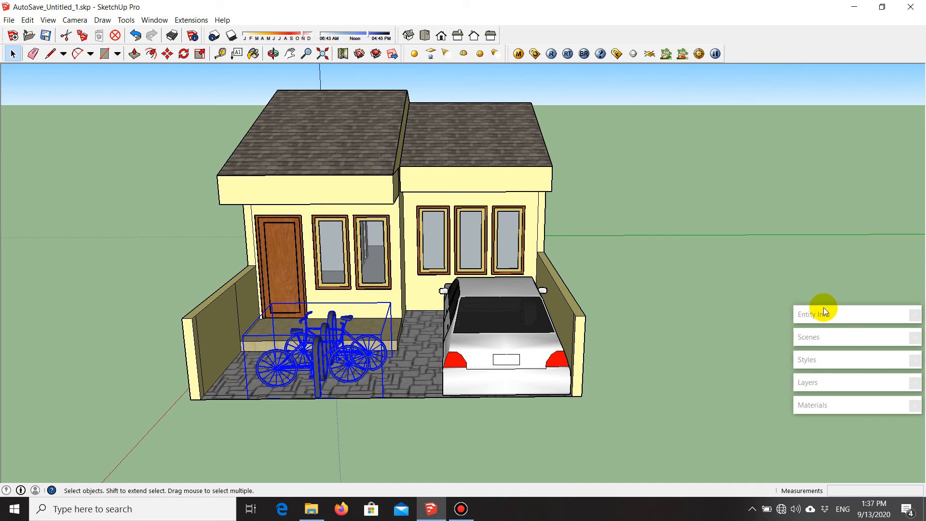
left_click_drag(825, 316, 878, 79)
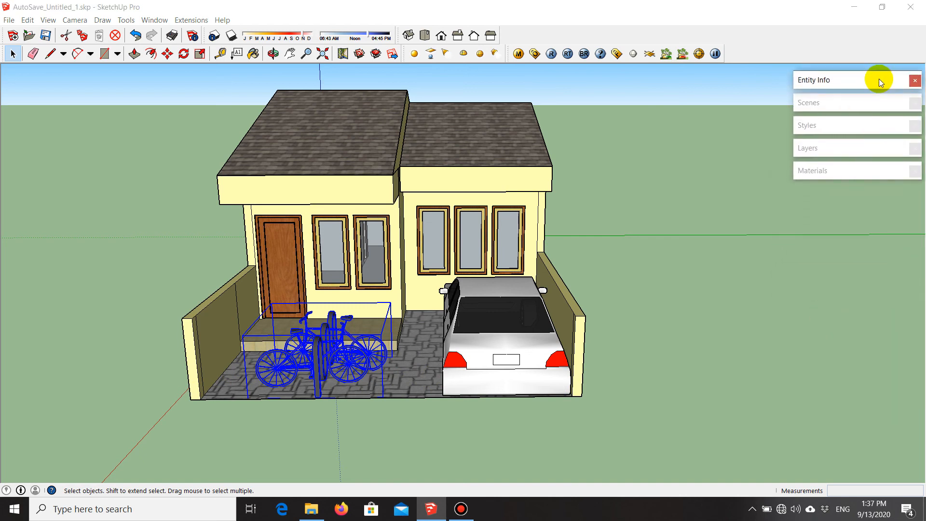
- Erase the bike rack component from the stone yard in front of the porch
left_click(647, 219)
middle_click_drag(632, 432, 478, 366)
right_click(477, 366)
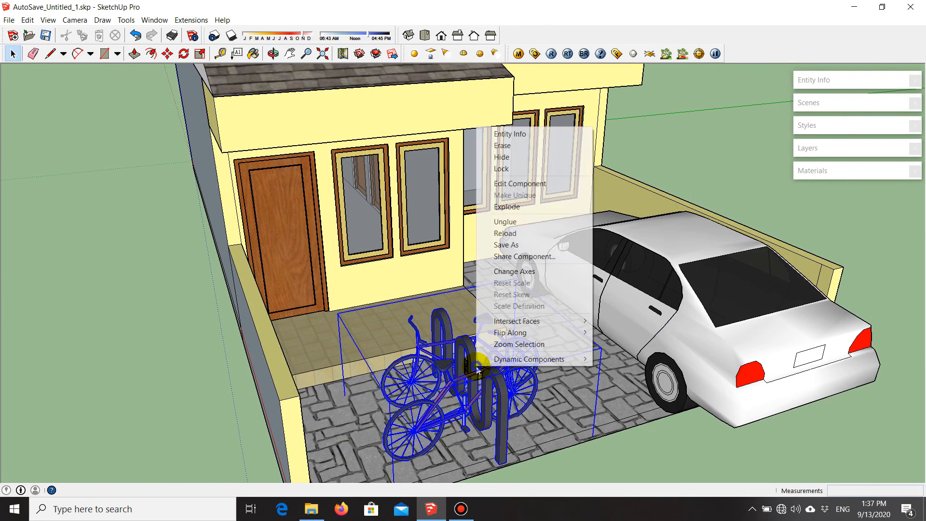
left_click(541, 144)
- Move the white sedan forward along its length, closer to the wall with the three windows
middle_click_drag(577, 248, 453, 360)
left_click(452, 361)
scroll(266, 361, "up", 3)
key("m")
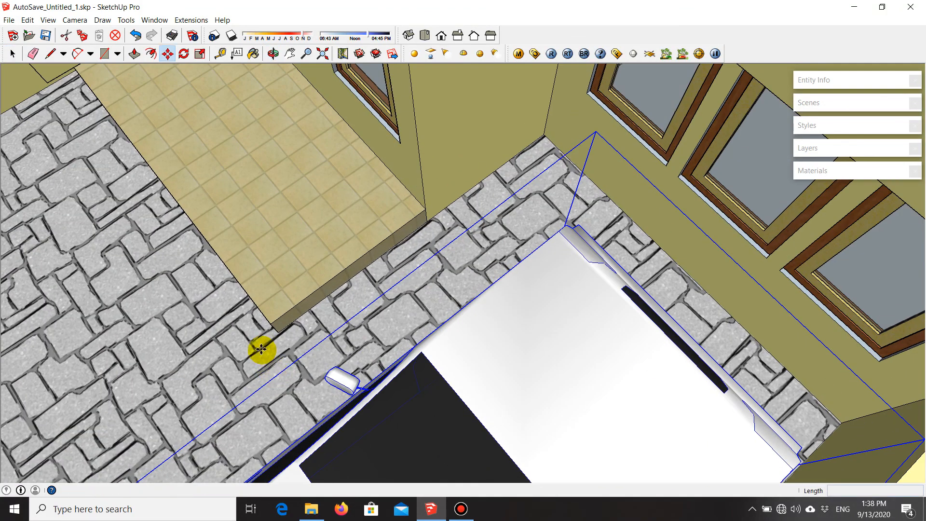
scroll(262, 353, "up", 2)
left_click(263, 356)
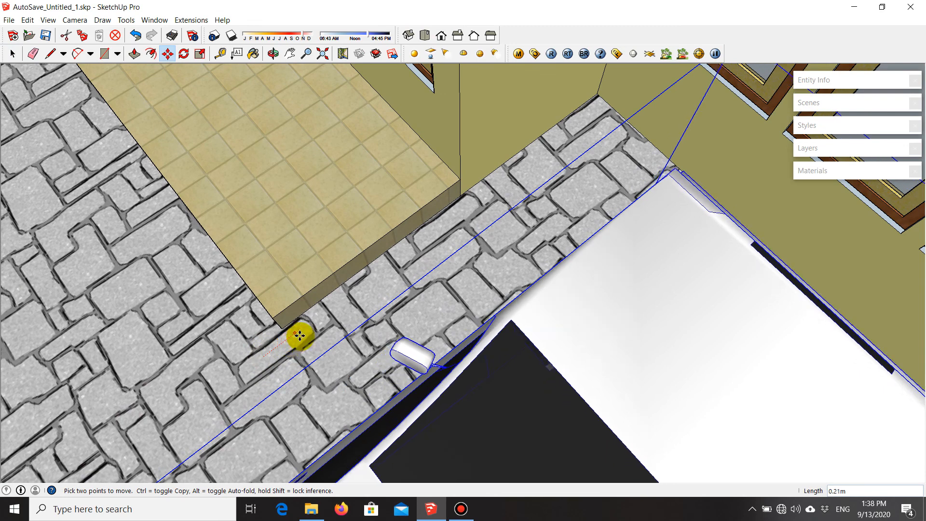
left_click(308, 329)
- Nudge the sedan slightly on the stone paving beside the porch and clear the selection
scroll(190, 312, "down", 4)
middle_click_drag(482, 374, 529, 225)
scroll(529, 226, "down", 3)
scroll(339, 439, "up", 2)
middle_click_drag(341, 439, 718, 300)
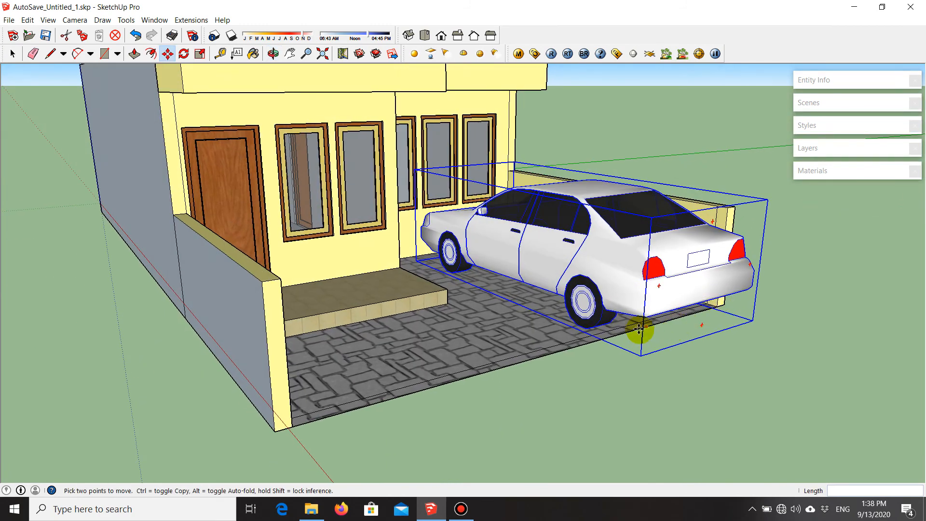
middle_click_drag(649, 332, 602, 403)
scroll(495, 416, "up", 3)
scroll(478, 399, "up", 3)
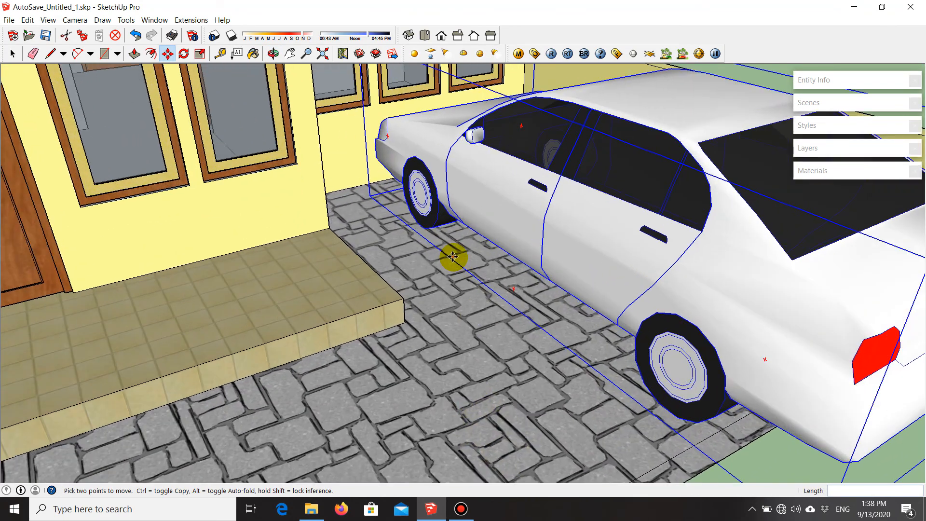
scroll(472, 366, "up", 1)
left_click(488, 382)
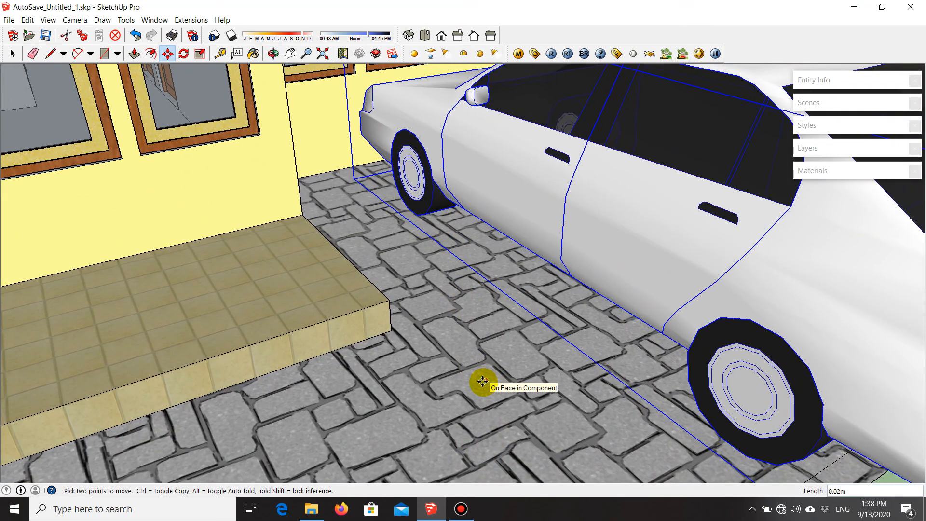
scroll(425, 379, "down", 2)
key("space")
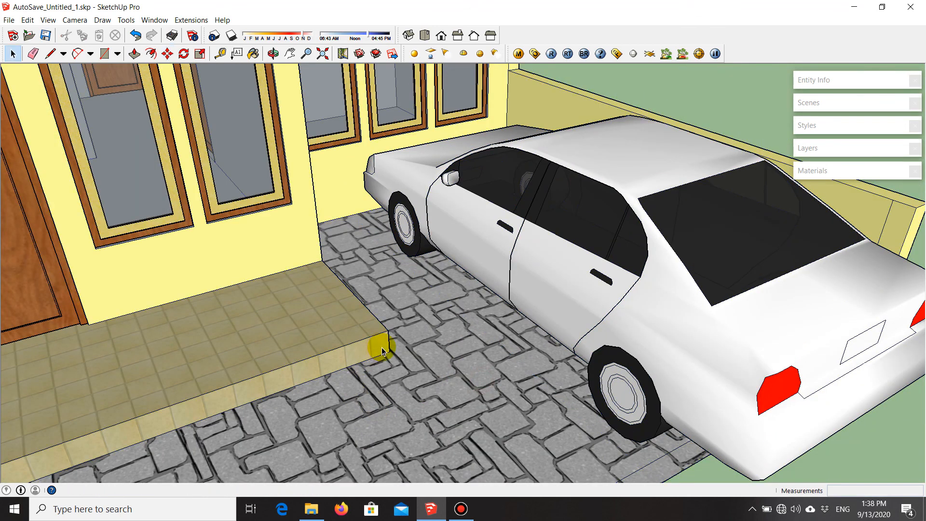
- Frame a straight front view showing the whole house, its yard walls and the parked sedan
scroll(523, 372, "down", 3)
middle_click_drag(521, 374, 436, 338)
scroll(613, 407, "down", 3)
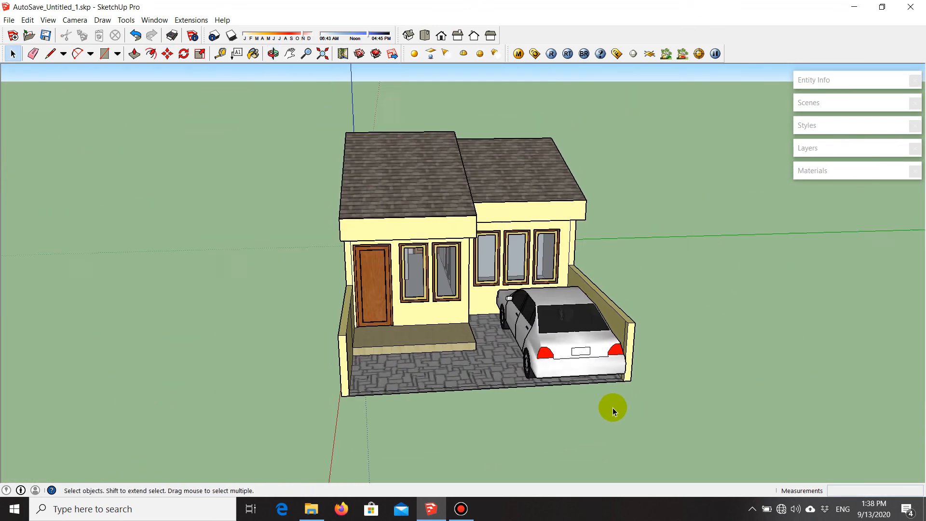
scroll(530, 353, "up", 3)
middle_click_drag(531, 352, 408, 332)
scroll(550, 379, "down", 3)
scroll(536, 383, "up", 5)
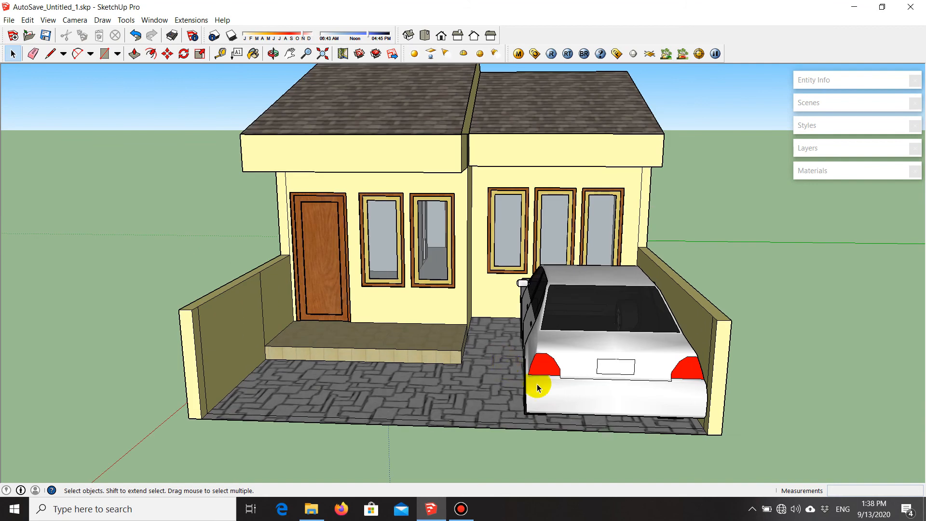
middle_click_drag(547, 405, 525, 384)
scroll(505, 354, "up", 2)
scroll(508, 365, "down", 3)
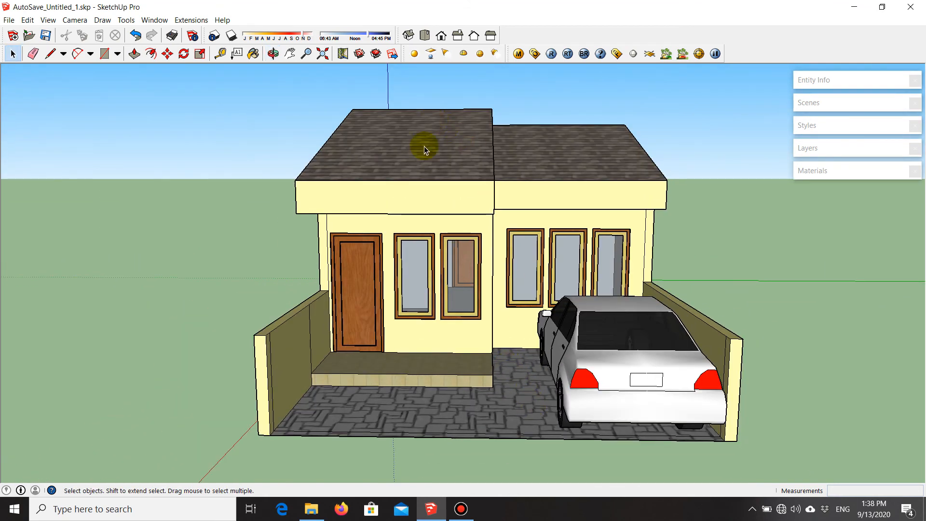
scroll(507, 393, "up", 2)
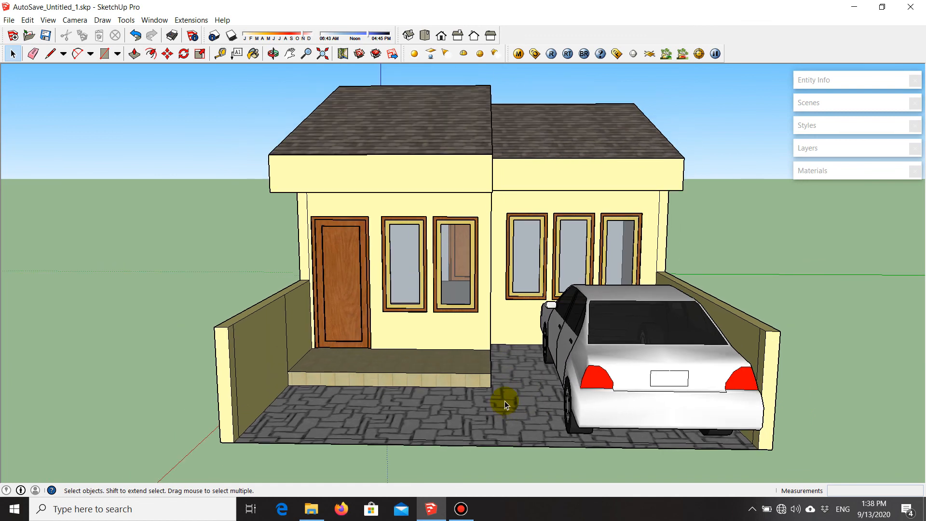
- Export the current view as a 2D JPEG image named belajar sketchup 1 on the Desktop
left_click(15, 23)
mouse_move(120, 184)
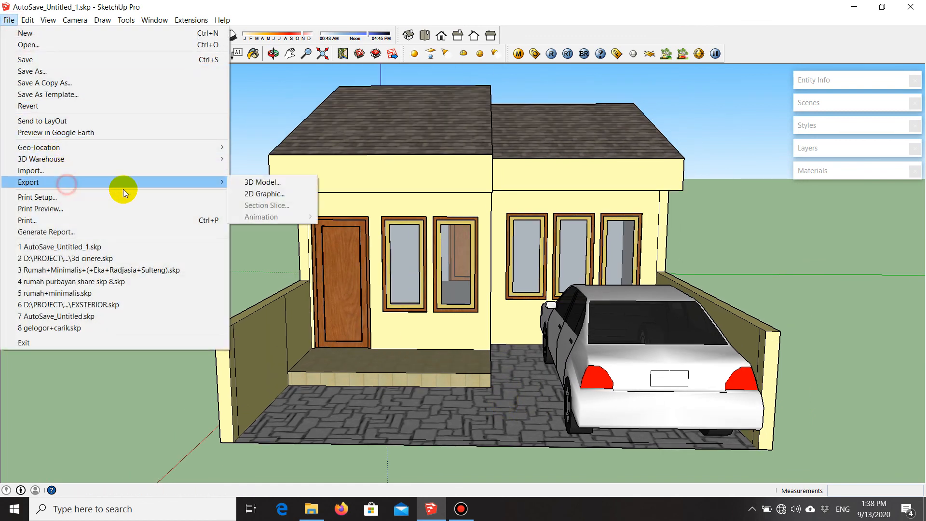
left_click(269, 194)
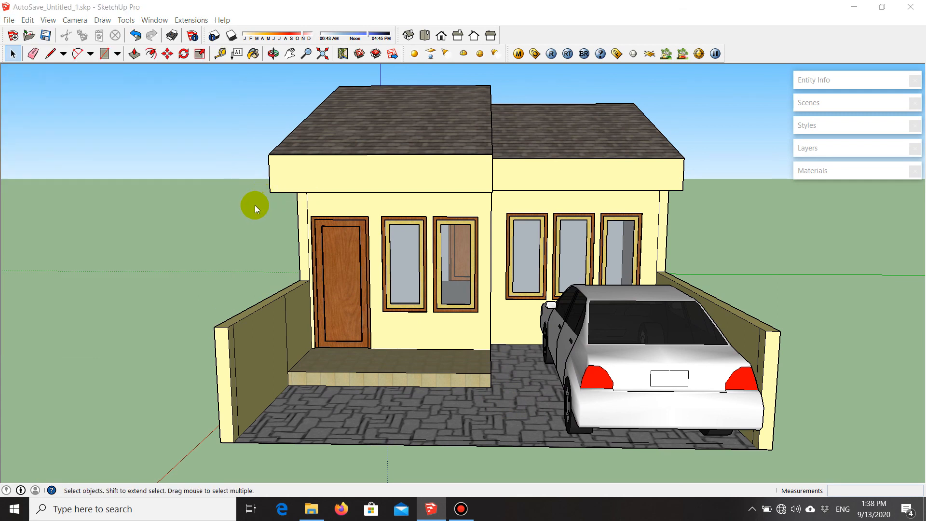
left_click(313, 216)
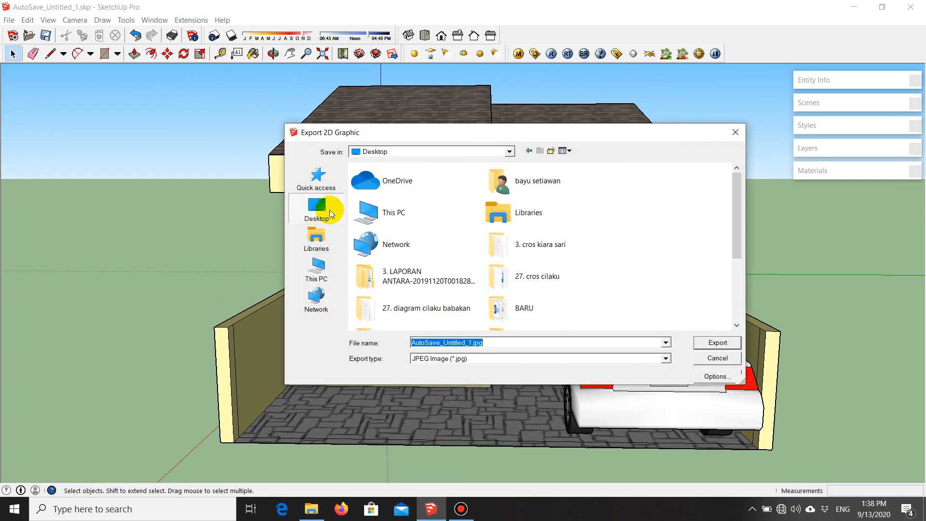
left_click_drag(502, 344, 381, 344)
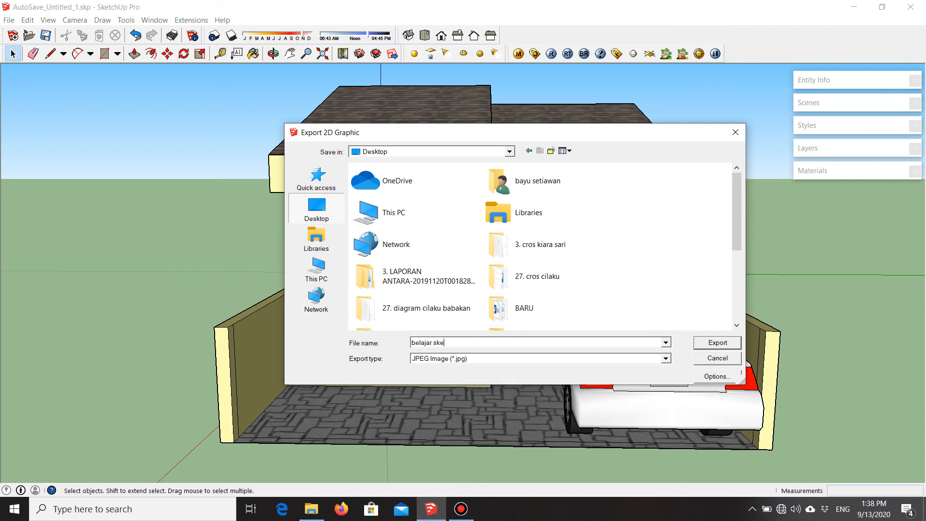
type("p 1")
left_click(721, 344)
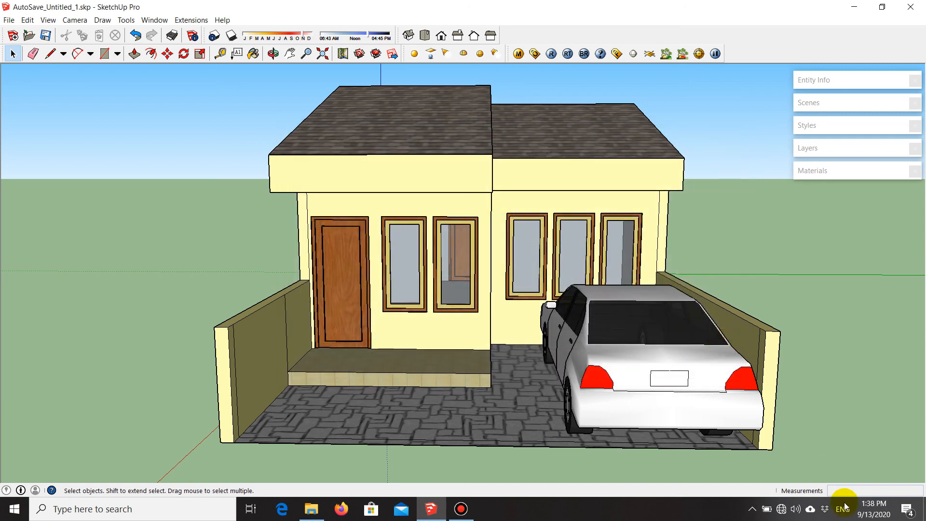
- Check the exported belajar sketchup 1.jpg from the desktop in Photos, close it and return to SketchUp
left_click(924, 509)
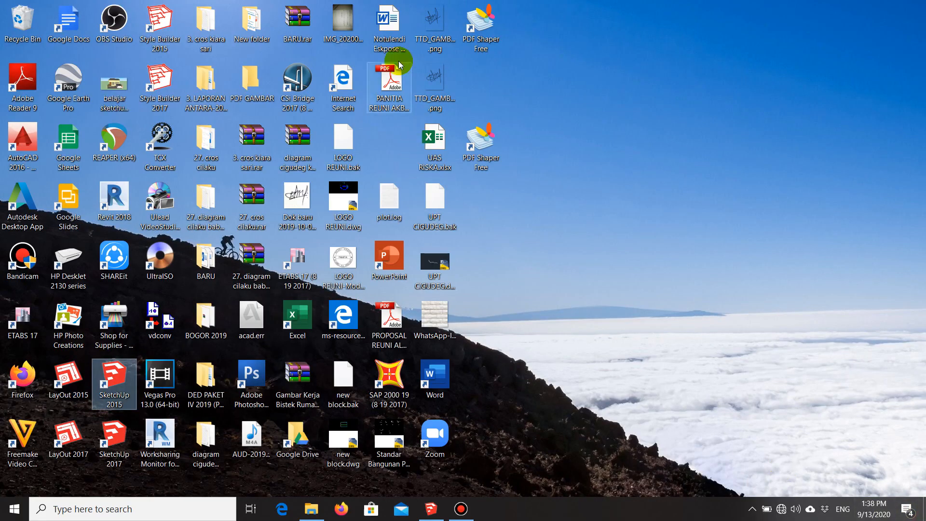
left_click(111, 102)
double_click(112, 100)
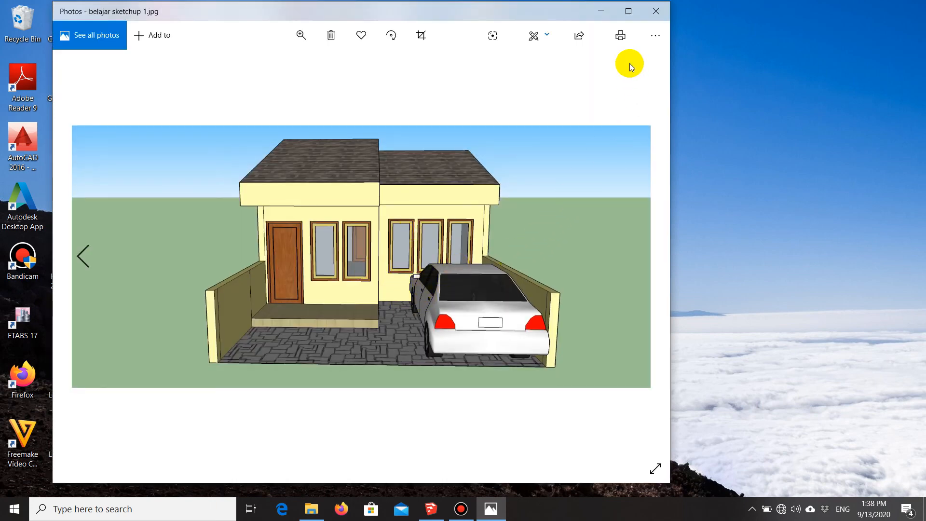
left_click(655, 12)
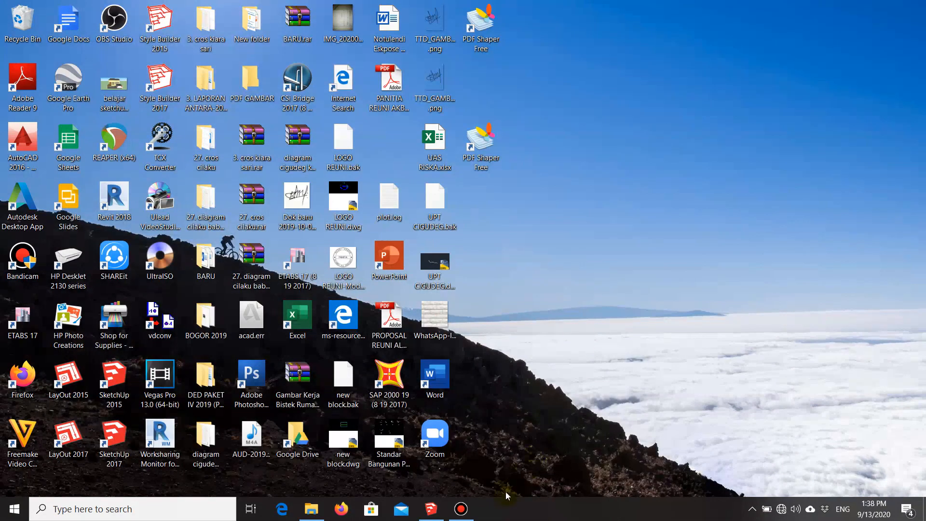
left_click(431, 509)
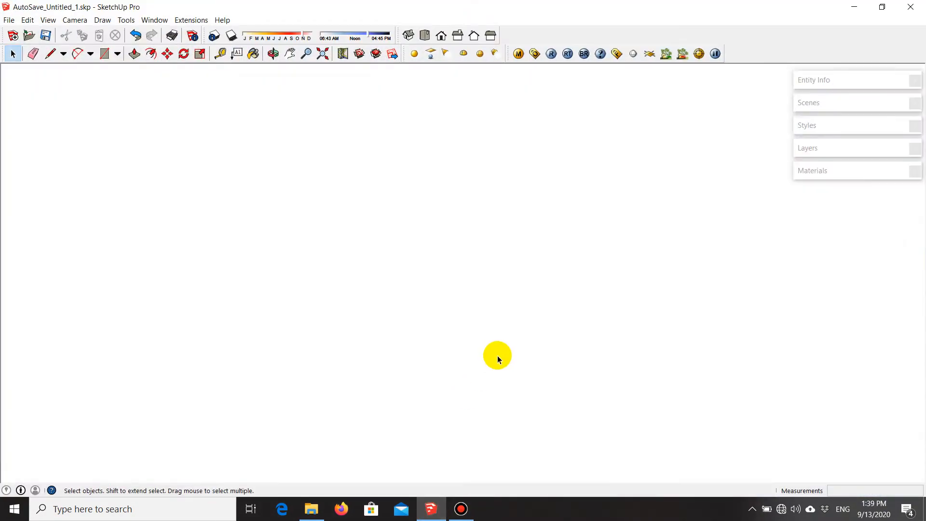